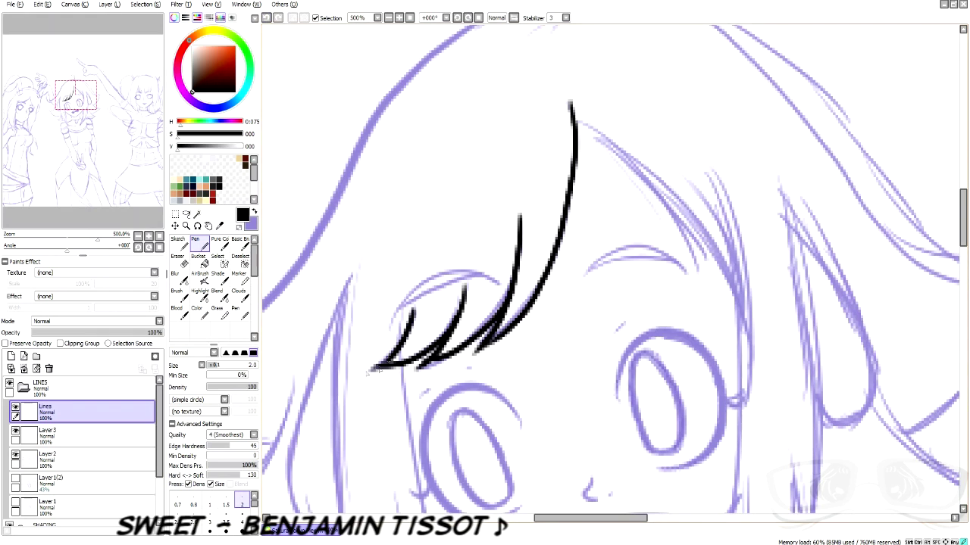
# - Lower the opacity of the sketch layers Layer3 and Layer2 to 53% and make the Lines layer active
pyautogui.click(101, 333)
pyautogui.click(102, 435)
pyautogui.click(87, 335)
pyautogui.moveTo(77, 339); pyautogui.dragTo(96, 335)
pyautogui.click(45, 409)
# - Ink the right edge of the middle character's fringe and the long hair line running down beside the face
pyautogui.moveTo(571, 104)
pyautogui.mouseDown()
pyautogui.moveTo(650, 193)
pyautogui.moveTo(734, 347)
pyautogui.mouseUp()
pyautogui.moveTo(701, 226); pyautogui.dragTo(731, 335)
pyautogui.moveTo(726, 216); pyautogui.dragTo(732, 351)
pyautogui.scroll(-4, 751, 266)
pyautogui.scroll(3, 830, 312)
pyautogui.click(266, 18)
pyautogui.click(266, 18)
pyautogui.scroll(-2, 568, 173)
pyautogui.scroll(1, 639, 182)
pyautogui.moveTo(563, 148); pyautogui.dragTo(555, 356)
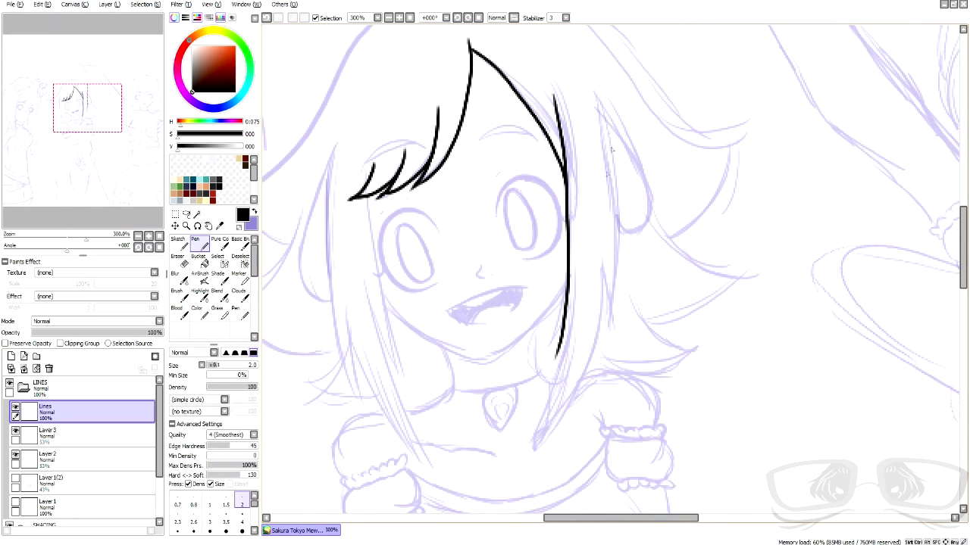
# - Ink the outer and inner contours of the right side lock down to its pointed tips
pyautogui.moveTo(597, 104); pyautogui.dragTo(622, 341)
pyautogui.moveTo(606, 249); pyautogui.dragTo(550, 446)
pyautogui.moveTo(570, 315); pyautogui.dragTo(535, 452)
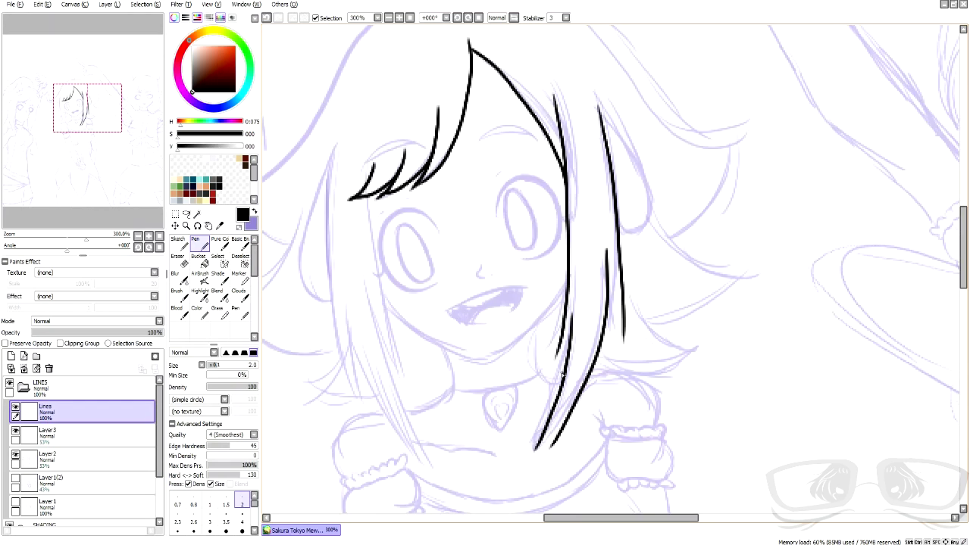
pyautogui.scroll(3, 579, 470)
pyautogui.moveTo(587, 306); pyautogui.dragTo(494, 426)
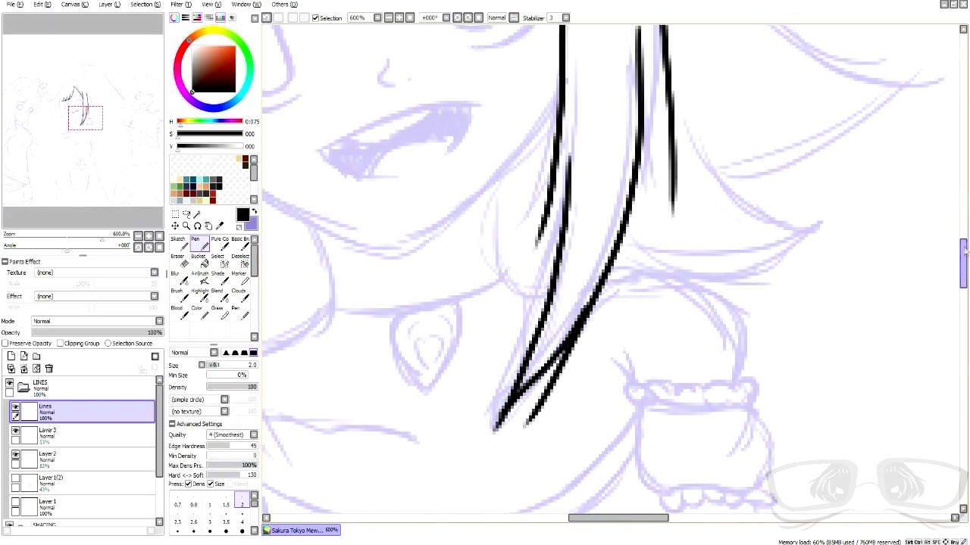
pyautogui.moveTo(964, 251); pyautogui.dragTo(964, 234)
pyautogui.moveTo(577, 228); pyautogui.dragTo(537, 390)
pyautogui.moveTo(640, 219); pyautogui.dragTo(671, 351)
pyautogui.scroll(-3, 612, 292)
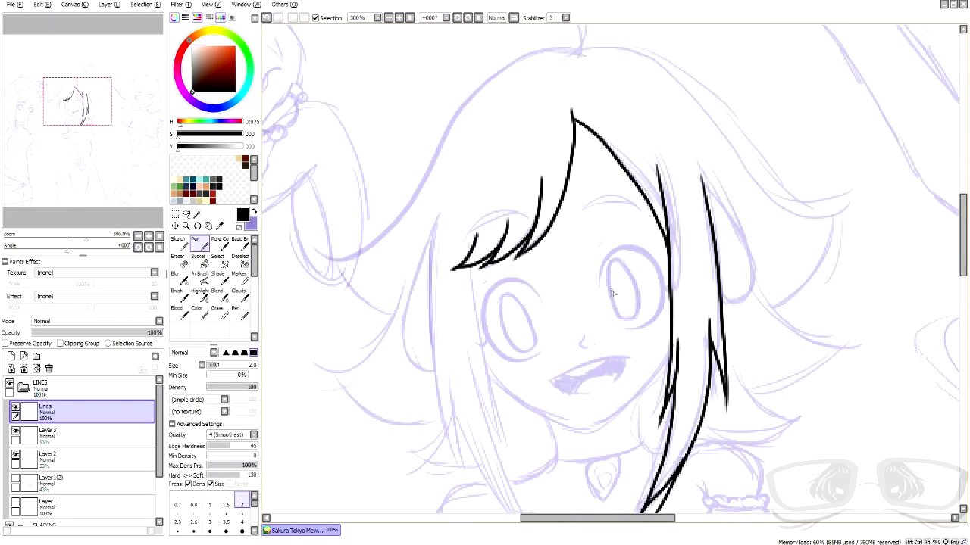
# - Ink three short strands along the fringe's right edge and the upper curve of the right eyebrow
pyautogui.scroll(4, 669, 192)
pyautogui.moveTo(609, 186); pyautogui.dragTo(660, 323)
pyautogui.moveTo(621, 182); pyautogui.dragTo(670, 321)
pyautogui.moveTo(630, 226); pyautogui.dragTo(658, 321)
pyautogui.moveTo(428, 271)
pyautogui.mouseDown()
pyautogui.moveTo(523, 232)
pyautogui.moveTo(602, 256)
pyautogui.moveTo(581, 236)
pyautogui.mouseUp()
# - Ink the right eye's lash curves, pupil outline and highlight edge, and fill the pupil with black
pyautogui.scroll(-3, 589, 203)
pyautogui.moveTo(482, 197)
pyautogui.mouseDown()
pyautogui.moveTo(492, 138)
pyautogui.moveTo(640, 199)
pyautogui.moveTo(564, 306)
pyautogui.mouseUp()
pyautogui.moveTo(488, 155)
pyautogui.mouseDown()
pyautogui.moveTo(552, 83)
pyautogui.moveTo(659, 220)
pyautogui.moveTo(595, 301)
pyautogui.mouseUp()
pyautogui.moveTo(512, 125)
pyautogui.mouseDown()
pyautogui.moveTo(539, 274)
pyautogui.moveTo(564, 148)
pyautogui.moveTo(518, 125)
pyautogui.mouseUp()
pyautogui.moveTo(522, 223); pyautogui.dragTo(579, 206)
pyautogui.click(198, 261)
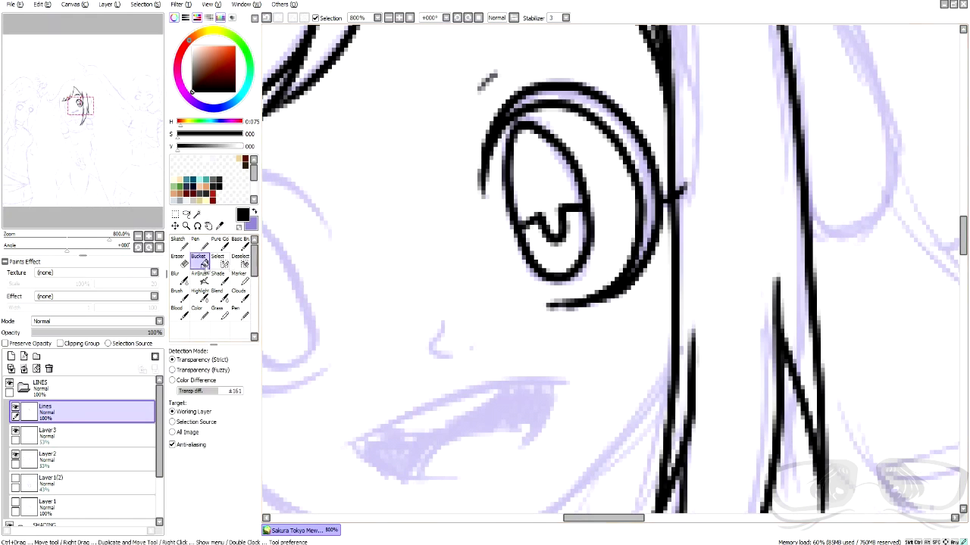
pyautogui.click(545, 174)
# - Ink the nose with a short curved stroke and a small dot beside it
pyautogui.click(197, 244)
pyautogui.moveTo(444, 313); pyautogui.dragTo(447, 362)
pyautogui.click(472, 347)
# - Ink the open mouth's outline with its teeth and tongue edges, and fill the interior with black
pyautogui.moveTo(348, 446)
pyautogui.mouseDown()
pyautogui.moveTo(562, 376)
pyautogui.moveTo(453, 478)
pyautogui.mouseUp()
pyautogui.moveTo(561, 378); pyautogui.dragTo(534, 447)
pyautogui.moveTo(389, 428)
pyautogui.mouseDown()
pyautogui.moveTo(432, 424)
pyautogui.moveTo(489, 390)
pyautogui.mouseUp()
pyautogui.moveTo(421, 475)
pyautogui.mouseDown()
pyautogui.moveTo(451, 439)
pyautogui.moveTo(534, 444)
pyautogui.mouseUp()
pyautogui.click(201, 264)
pyautogui.click(485, 424)
# - Ink the left eye's outer and inner lash curves and the small lash at its outer edge
pyautogui.moveTo(604, 518); pyautogui.dragTo(573, 518)
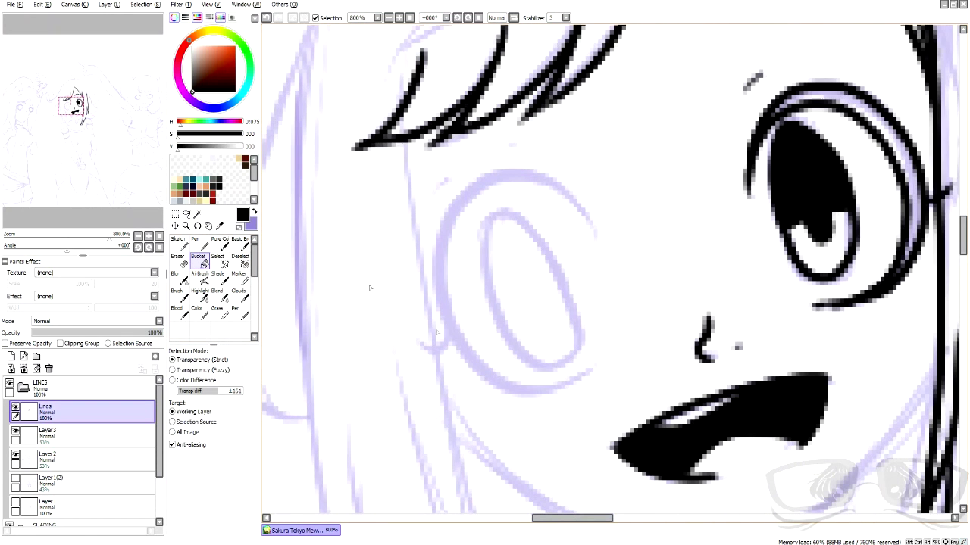
pyautogui.click(198, 244)
pyautogui.moveTo(600, 235)
pyautogui.mouseDown()
pyautogui.moveTo(547, 185)
pyautogui.moveTo(455, 228)
pyautogui.moveTo(463, 341)
pyautogui.moveTo(594, 367)
pyautogui.mouseUp()
pyautogui.moveTo(557, 182)
pyautogui.mouseDown()
pyautogui.moveTo(463, 191)
pyautogui.moveTo(433, 296)
pyautogui.moveTo(483, 379)
pyautogui.moveTo(549, 390)
pyautogui.mouseUp()
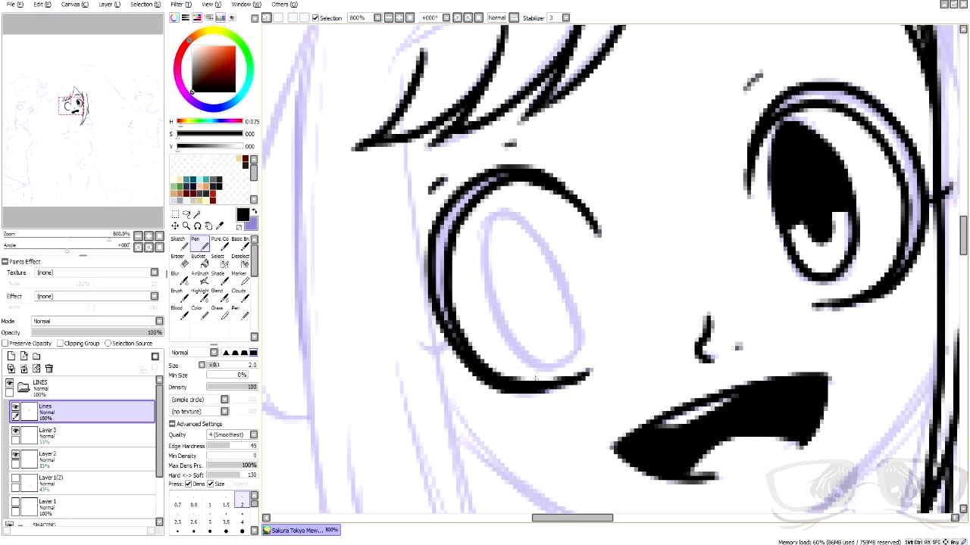
pyautogui.moveTo(418, 348); pyautogui.dragTo(453, 335)
# - Ink the left eye's pupil and highlight edge, fill the pupil and thick lash with black, and touch up the lash
pyautogui.moveTo(509, 214)
pyautogui.mouseDown()
pyautogui.moveTo(476, 262)
pyautogui.moveTo(539, 356)
pyautogui.mouseUp()
pyautogui.hotkey('ctrl', 'z')
pyautogui.moveTo(515, 215)
pyautogui.mouseDown()
pyautogui.moveTo(485, 286)
pyautogui.moveTo(533, 357)
pyautogui.moveTo(578, 317)
pyautogui.moveTo(507, 214)
pyautogui.mouseUp()
pyautogui.moveTo(518, 334)
pyautogui.mouseDown()
pyautogui.moveTo(528, 308)
pyautogui.moveTo(574, 304)
pyautogui.mouseUp()
pyautogui.click(205, 261)
pyautogui.click(522, 269)
pyautogui.click(442, 262)
pyautogui.click(200, 244)
pyautogui.moveTo(506, 176); pyautogui.dragTo(479, 192)
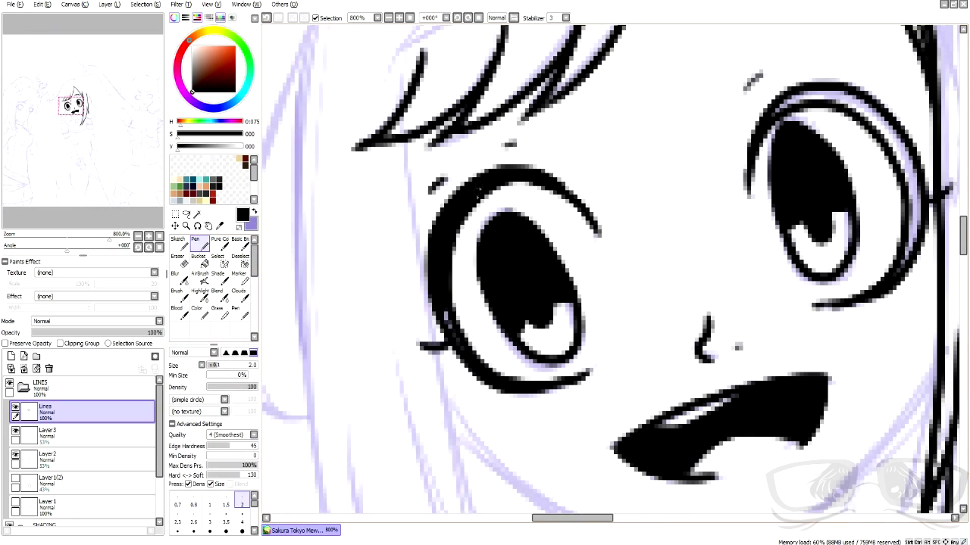
# - Ink the left eyebrow with two arcs over the fringe tips
pyautogui.scroll(-5, 459, 303)
pyautogui.scroll(6, 447, 178)
pyautogui.moveTo(402, 312)
pyautogui.mouseDown()
pyautogui.moveTo(564, 199)
pyautogui.moveTo(609, 217)
pyautogui.mouseUp()
pyautogui.moveTo(417, 280)
pyautogui.mouseDown()
pyautogui.moveTo(505, 227)
pyautogui.moveTo(587, 203)
pyautogui.mouseUp()
# - Fill the gap between the right eye's lash curves with black and return to the Pen
pyautogui.scroll(-6, 600, 223)
pyautogui.scroll(6, 640, 268)
pyautogui.click(200, 261)
pyautogui.click(679, 215)
pyautogui.press('n')
# - Ink the left side lock's outer edge and the hair line passing beside the left eye
pyautogui.scroll(-3, 682, 310)
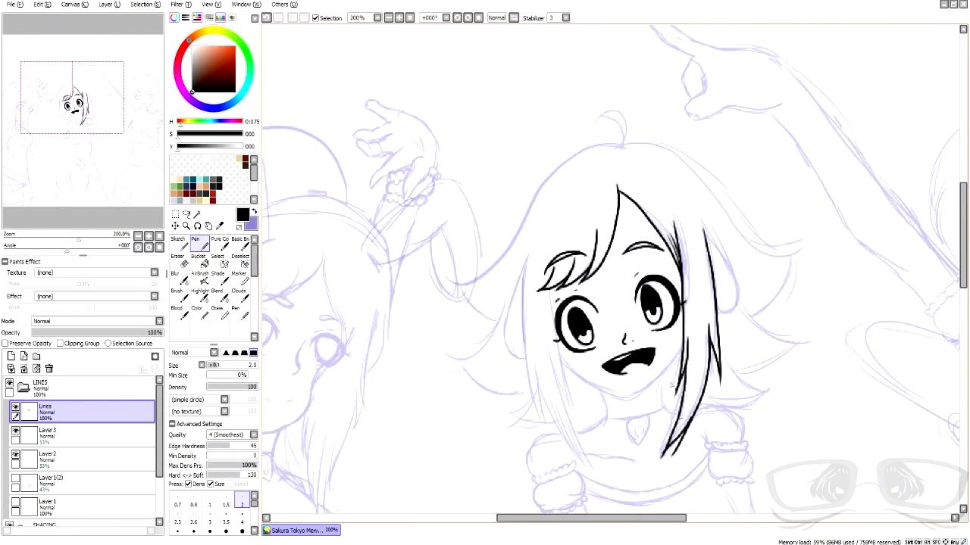
pyautogui.scroll(2, 680, 413)
pyautogui.moveTo(378, 70); pyautogui.dragTo(407, 416)
pyautogui.moveTo(418, 148); pyautogui.dragTo(483, 383)
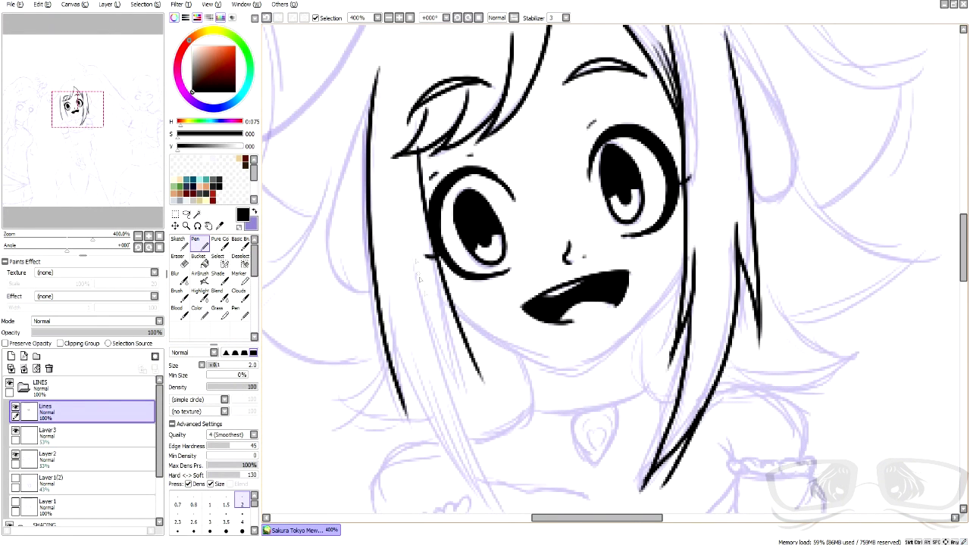
# - Ink the left side lock's long lower strands so they converge in a pointed tip over the chest
pyautogui.scroll(-3, 869, 241)
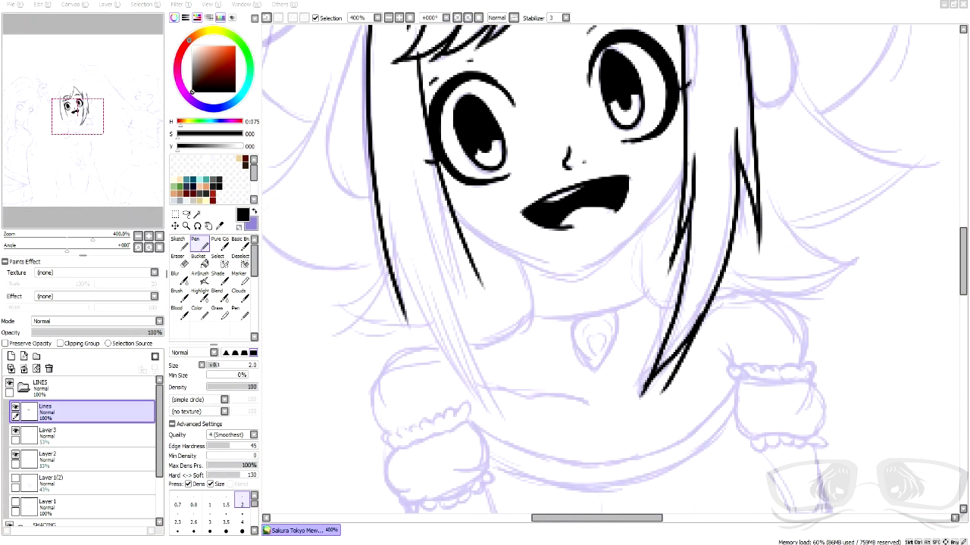
pyautogui.scroll(1, 458, 276)
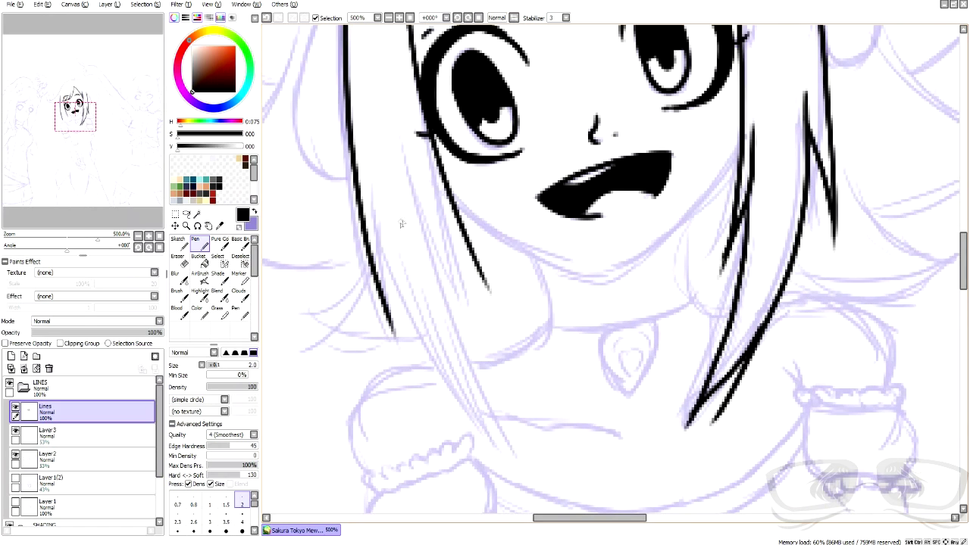
pyautogui.moveTo(370, 179); pyautogui.dragTo(508, 438)
pyautogui.moveTo(424, 196); pyautogui.dragTo(506, 412)
pyautogui.moveTo(474, 359); pyautogui.dragTo(517, 439)
pyautogui.click(267, 18)
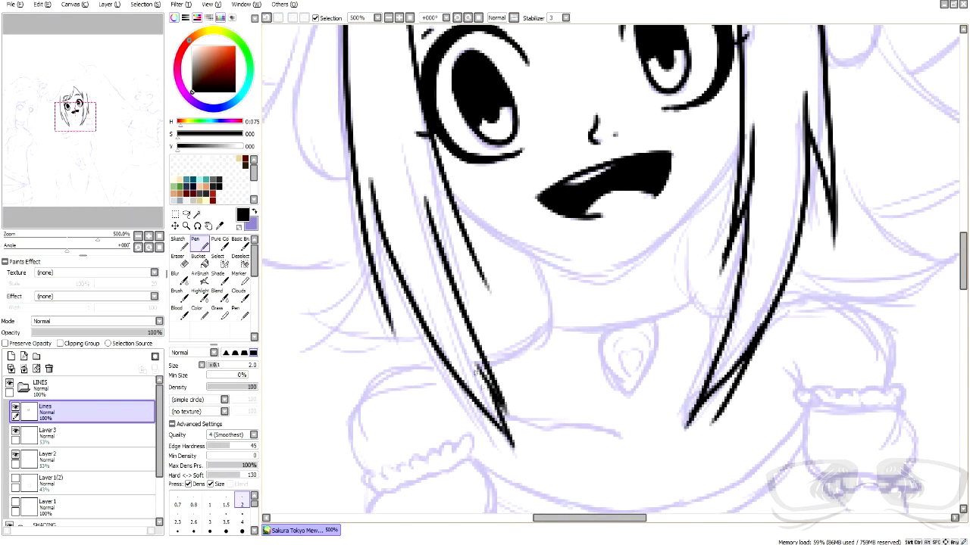
pyautogui.click(267, 17)
# - Ink the short inner strands that close the left side lock's split tips
pyautogui.moveTo(418, 179); pyautogui.dragTo(491, 293)
pyautogui.moveTo(380, 234); pyautogui.dragTo(401, 335)
pyautogui.click(267, 18)
pyautogui.moveTo(381, 231); pyautogui.dragTo(396, 330)
# - Ink the hair's left contour from the crown down through the outward flicks, including the curved shape behind the side lock
pyautogui.scroll(-4, 381, 290)
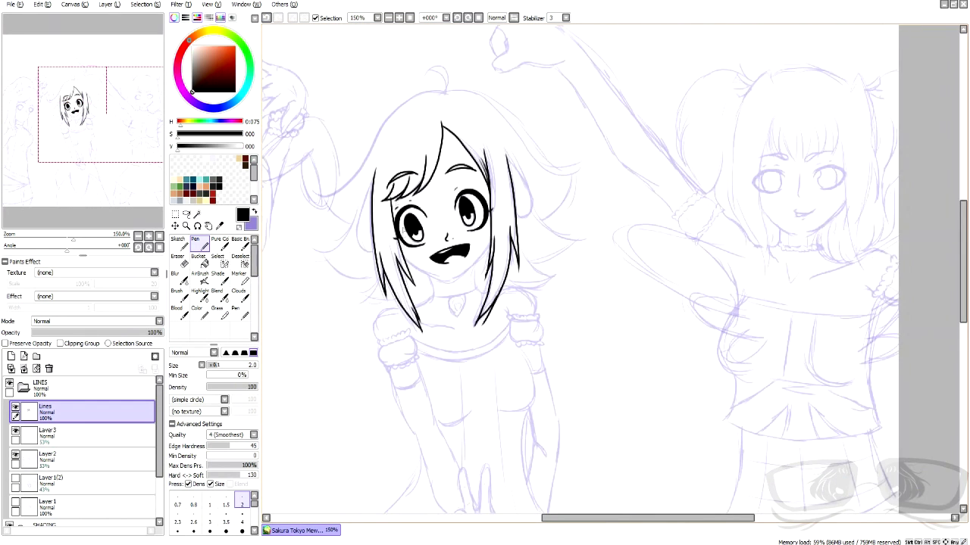
pyautogui.scroll(1, 362, 151)
pyautogui.moveTo(452, 74); pyautogui.dragTo(312, 220)
pyautogui.hotkey('ctrl', 'z')
pyautogui.moveTo(476, 75)
pyautogui.mouseDown()
pyautogui.moveTo(406, 98)
pyautogui.moveTo(304, 209)
pyautogui.mouseUp()
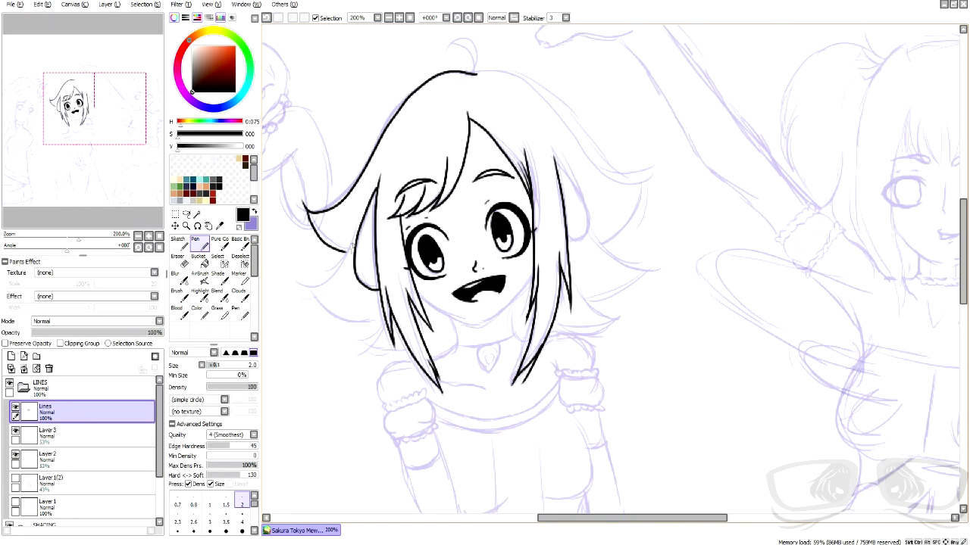
pyautogui.moveTo(374, 331); pyautogui.dragTo(379, 330)
# - Ink the lowest left hair flick and the strands curving behind the left side of the neck
pyautogui.scroll(4, 368, 362)
pyautogui.moveTo(417, 228)
pyautogui.mouseDown()
pyautogui.moveTo(346, 291)
pyautogui.moveTo(476, 321)
pyautogui.mouseUp()
pyautogui.moveTo(534, 301); pyautogui.dragTo(615, 237)
pyautogui.moveTo(593, 308); pyautogui.dragTo(618, 233)
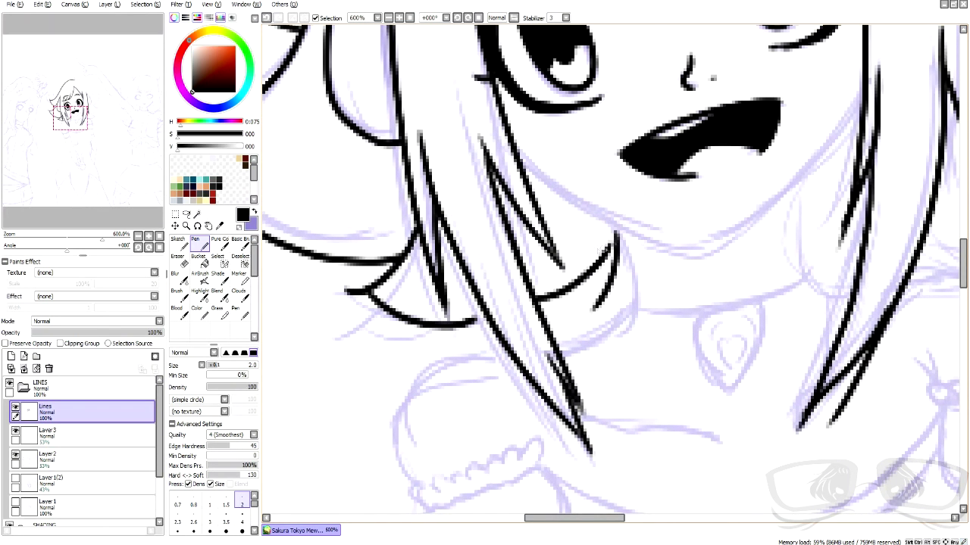
# - Ink the jawline from both side locks down to the pointed chin
pyautogui.scroll(3, 516, 291)
pyautogui.moveTo(519, 236)
pyautogui.mouseDown()
pyautogui.moveTo(598, 297)
pyautogui.moveTo(712, 332)
pyautogui.mouseUp()
pyautogui.moveTo(863, 173); pyautogui.dragTo(715, 339)
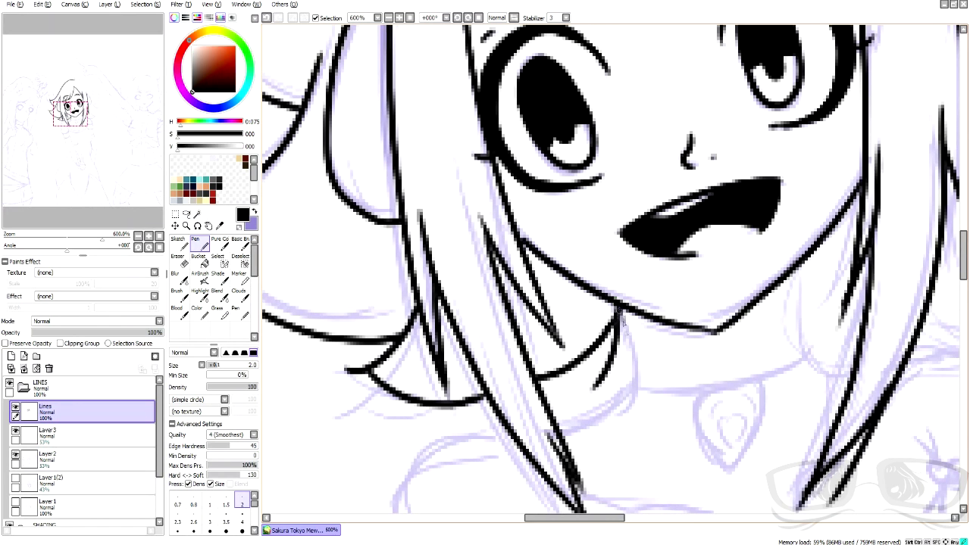
# - Ink the neck's left edge, the hair curve on its right side and the choker line across its base
pyautogui.moveTo(621, 311); pyautogui.dragTo(628, 382)
pyautogui.moveTo(796, 263)
pyautogui.mouseDown()
pyautogui.moveTo(801, 362)
pyautogui.moveTo(856, 375)
pyautogui.mouseUp()
pyautogui.moveTo(636, 383); pyautogui.dragTo(784, 376)
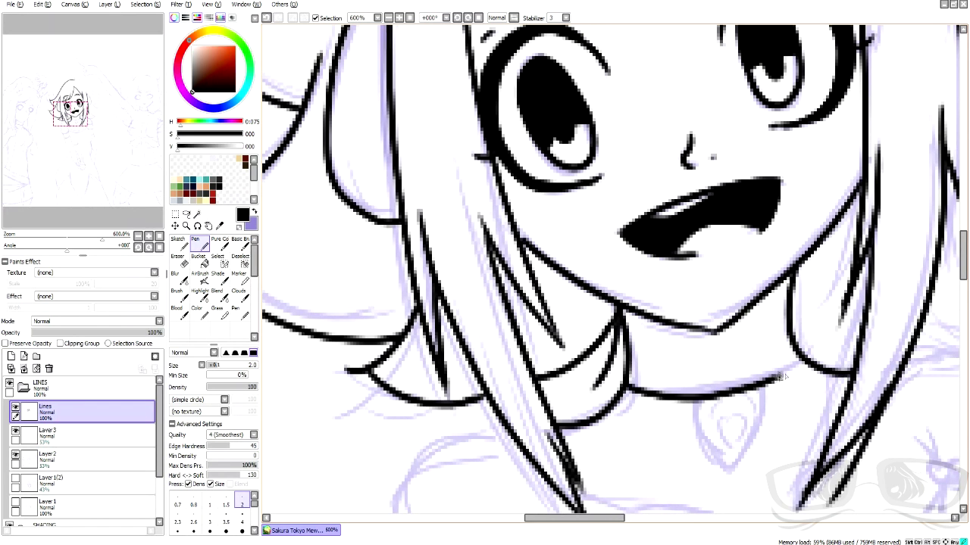
# - Ink the teardrop outline of the pendant hanging from the choker
pyautogui.scroll(-4, 758, 341)
pyautogui.moveTo(718, 262)
pyautogui.mouseDown()
pyautogui.moveTo(694, 278)
pyautogui.moveTo(725, 347)
pyautogui.mouseUp()
pyautogui.moveTo(739, 264)
pyautogui.mouseDown()
pyautogui.moveTo(758, 287)
pyautogui.moveTo(725, 350)
pyautogui.mouseUp()
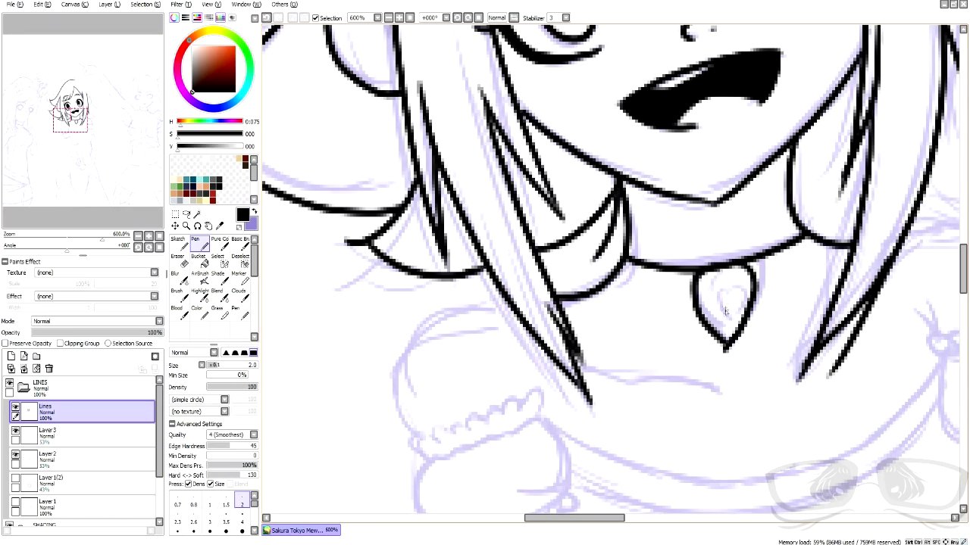
# - Ink the curled strand of hair standing up from the crown
pyautogui.scroll(-5, 738, 267)
pyautogui.scroll(6, 606, 197)
pyautogui.moveTo(513, 213)
pyautogui.mouseDown()
pyautogui.moveTo(631, 175)
pyautogui.moveTo(635, 298)
pyautogui.mouseUp()
pyautogui.moveTo(516, 190)
pyautogui.mouseDown()
pyautogui.moveTo(629, 297)
pyautogui.moveTo(580, 338)
pyautogui.mouseUp()
pyautogui.hotkey('ctrl', 'z')
pyautogui.scroll(-9, 768, 366)
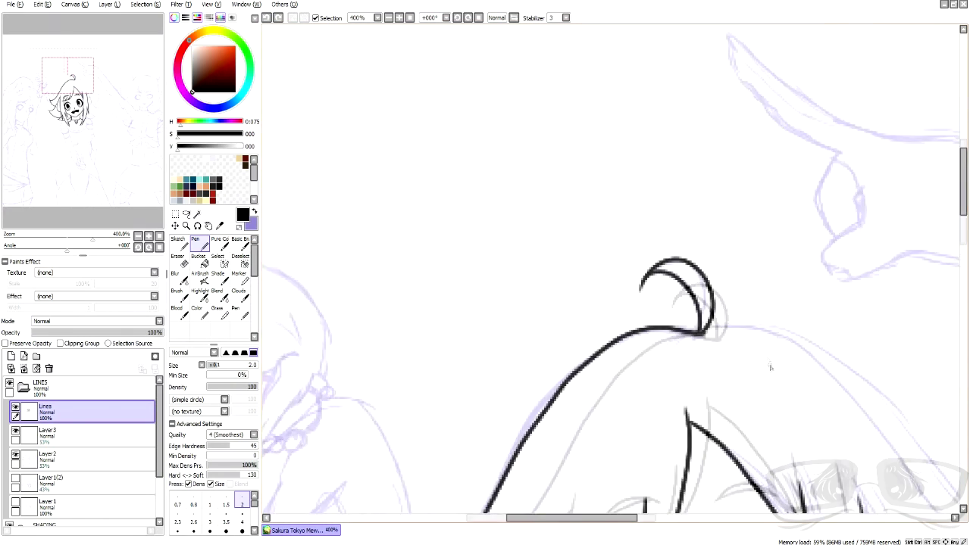
# - Ink the curved shape behind the right side lock and fill it and its left counterpart with black
pyautogui.scroll(8, 725, 340)
pyautogui.moveTo(487, 216)
pyautogui.mouseDown()
pyautogui.moveTo(564, 395)
pyautogui.moveTo(518, 418)
pyautogui.mouseUp()
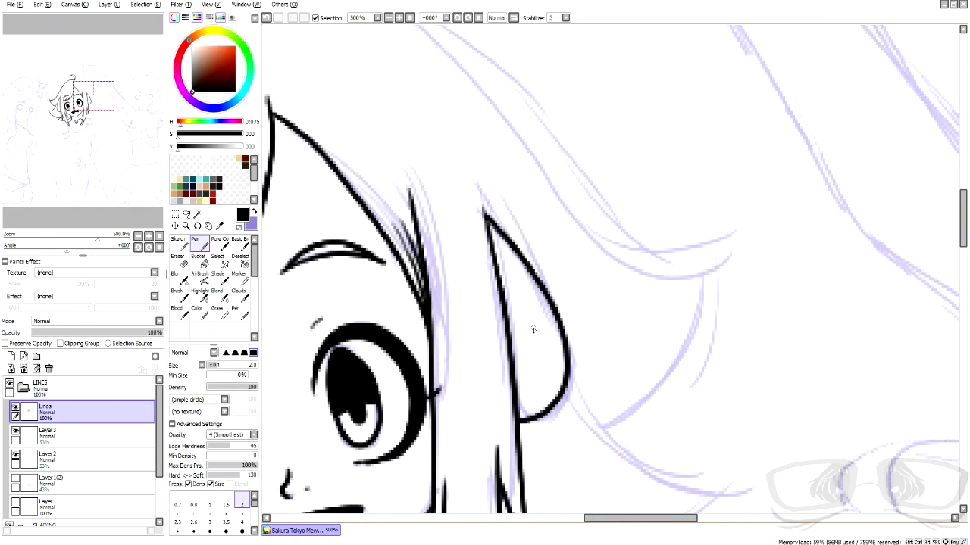
pyautogui.scroll(-5, 535, 331)
pyautogui.scroll(3, 429, 345)
pyautogui.click(198, 261)
pyautogui.click(428, 356)
pyautogui.click(738, 295)
pyautogui.click(196, 247)
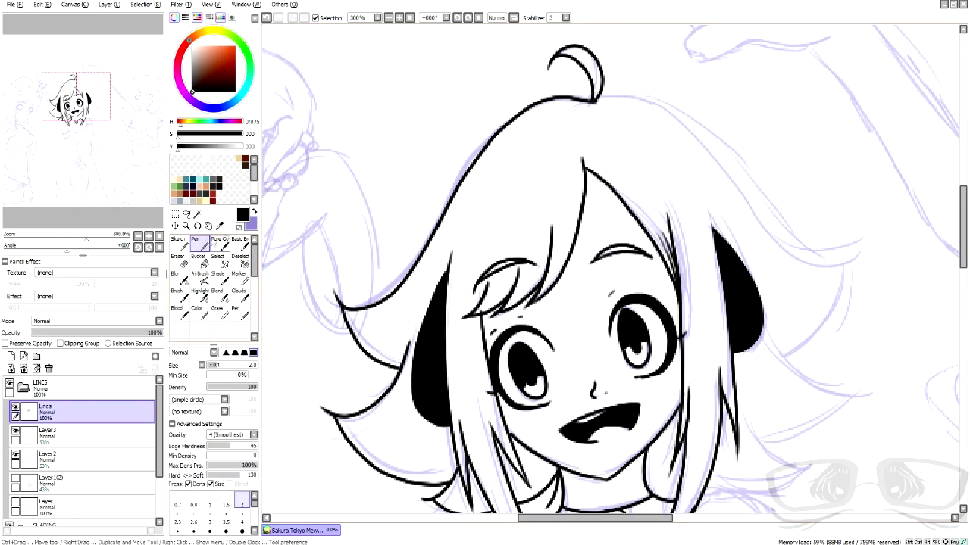
# - Ink the hair's right contour from the crown down to the upper outward flick
pyautogui.moveTo(600, 97); pyautogui.dragTo(856, 236)
pyautogui.hotkey('ctrl', 'z')
pyautogui.moveTo(594, 99)
pyautogui.mouseDown()
pyautogui.moveTo(721, 144)
pyautogui.moveTo(857, 236)
pyautogui.moveTo(789, 352)
pyautogui.mouseUp()
# - Ink the middle and lower outward flicks on the right side of the hair
pyautogui.scroll(1, 809, 301)
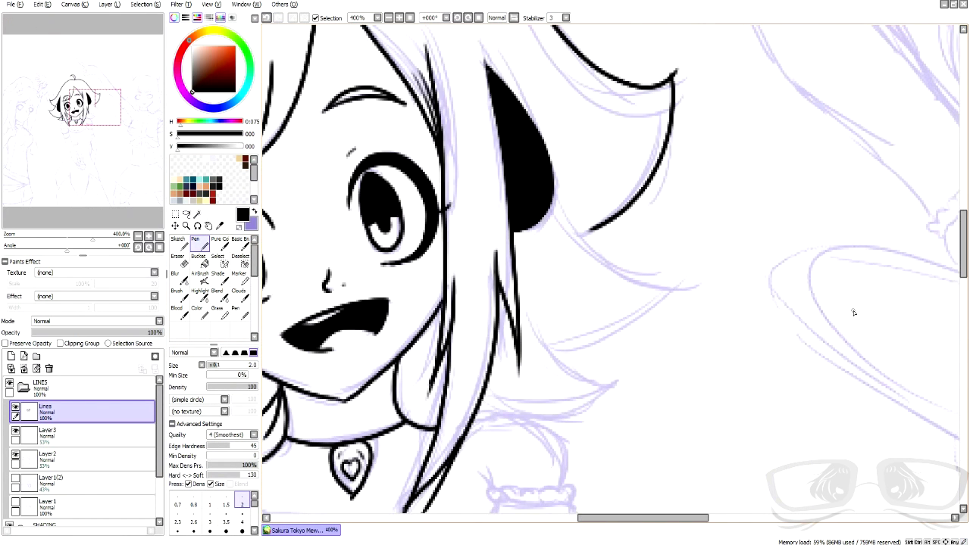
pyautogui.moveTo(553, 198); pyautogui.dragTo(700, 225)
pyautogui.moveTo(690, 241)
pyautogui.mouseDown()
pyautogui.moveTo(680, 285)
pyautogui.moveTo(582, 352)
pyautogui.mouseUp()
pyautogui.moveTo(535, 308)
pyautogui.mouseDown()
pyautogui.moveTo(605, 360)
pyautogui.moveTo(631, 352)
pyautogui.mouseUp()
pyautogui.click(266, 19)
pyautogui.moveTo(568, 369); pyautogui.dragTo(620, 378)
pyautogui.moveTo(484, 401)
pyautogui.mouseDown()
pyautogui.moveTo(530, 413)
pyautogui.moveTo(615, 380)
pyautogui.mouseUp()
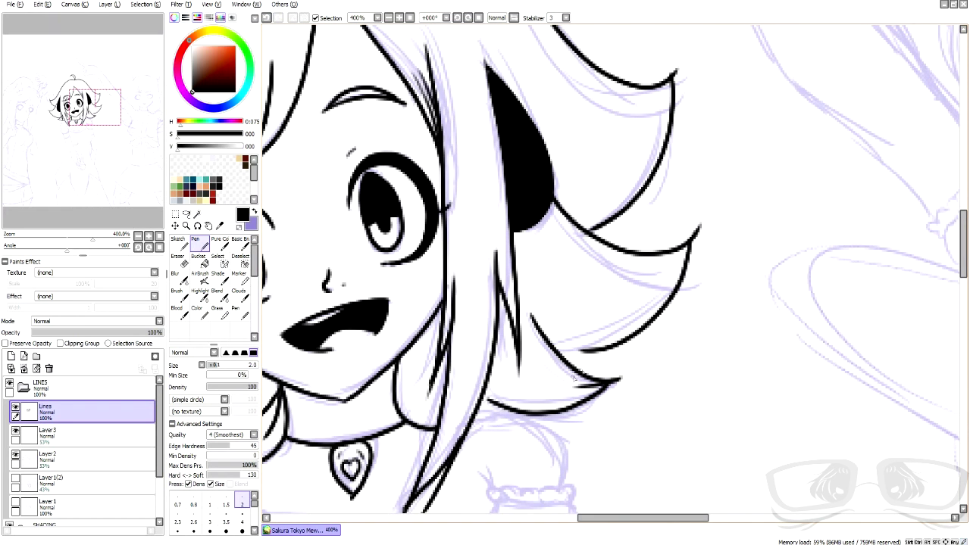
# - Ink both shoulder contours and the collarbone line below the pendant
pyautogui.scroll(-2, 712, 280)
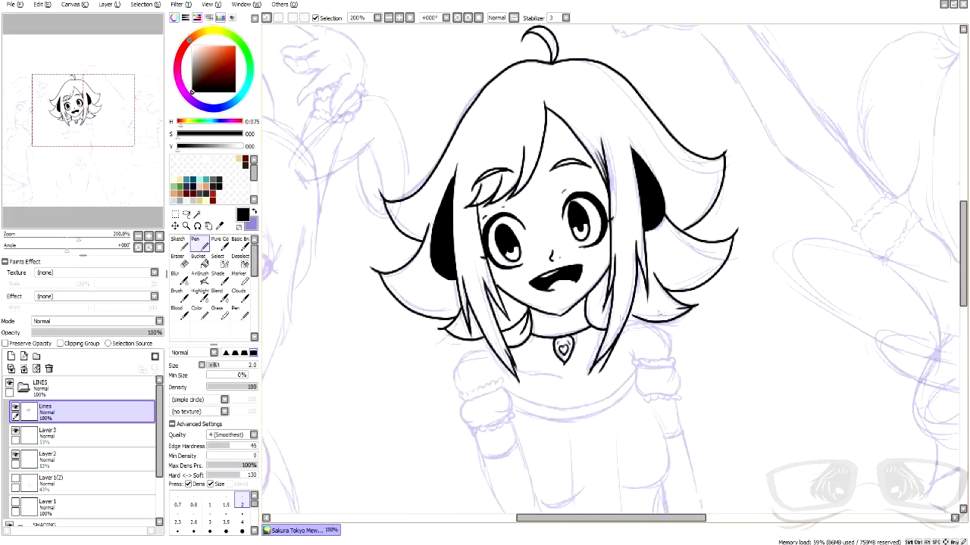
pyautogui.scroll(5, 637, 319)
pyautogui.scroll(-4, 724, 319)
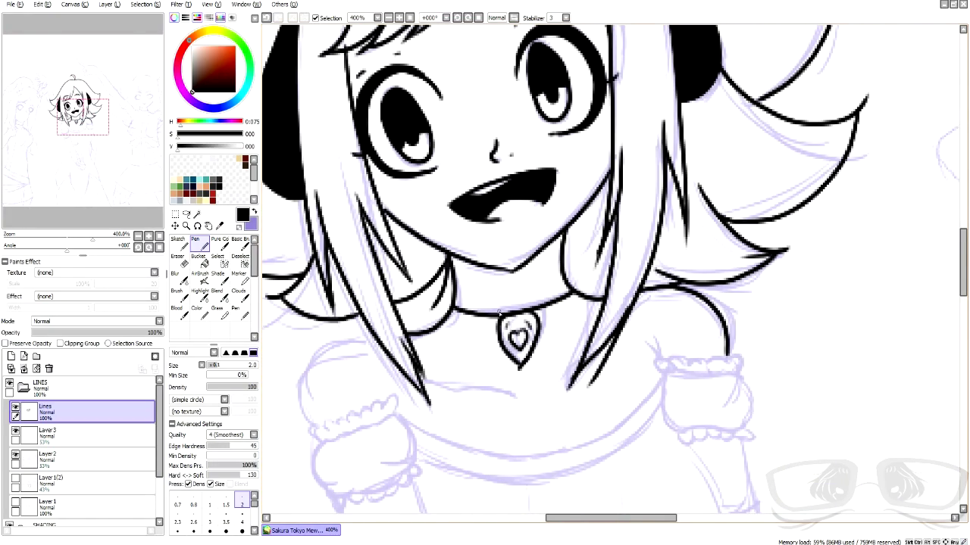
pyautogui.moveTo(499, 312); pyautogui.dragTo(569, 219)
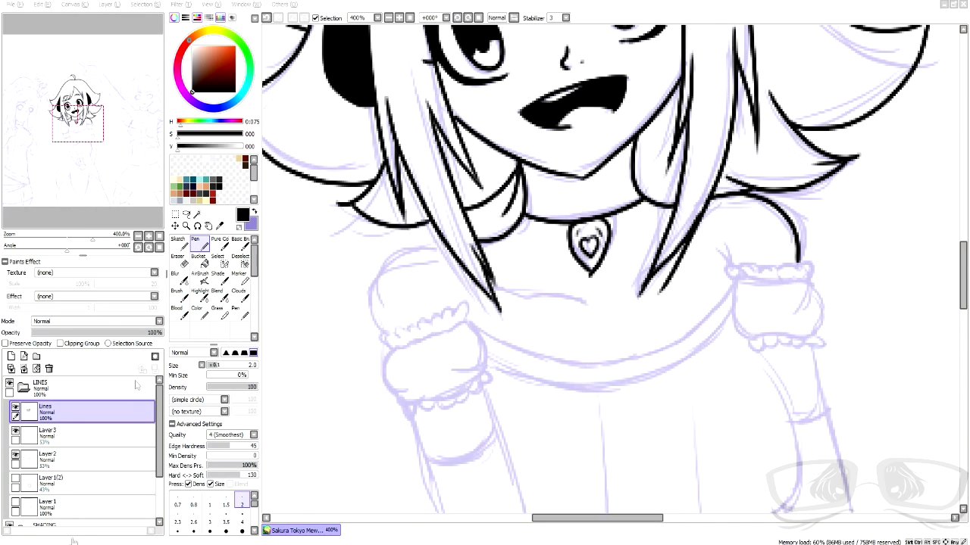
pyautogui.scroll(1, 423, 305)
pyautogui.moveTo(362, 283); pyautogui.dragTo(382, 340)
pyautogui.moveTo(513, 282); pyautogui.dragTo(628, 299)
pyautogui.hotkey('ctrl', 'z')
pyautogui.moveTo(513, 283); pyautogui.dragTo(627, 302)
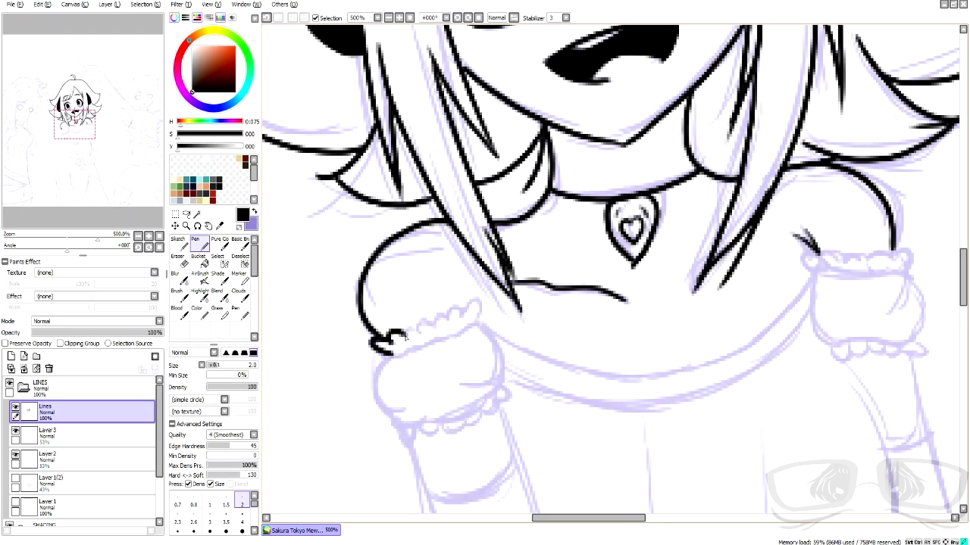
# - Ink the left arm's puffed sleeve band with ruffled trims along its upper and lower edges
pyautogui.moveTo(382, 357)
pyautogui.mouseDown()
pyautogui.moveTo(394, 411)
pyautogui.moveTo(498, 383)
pyautogui.mouseUp()
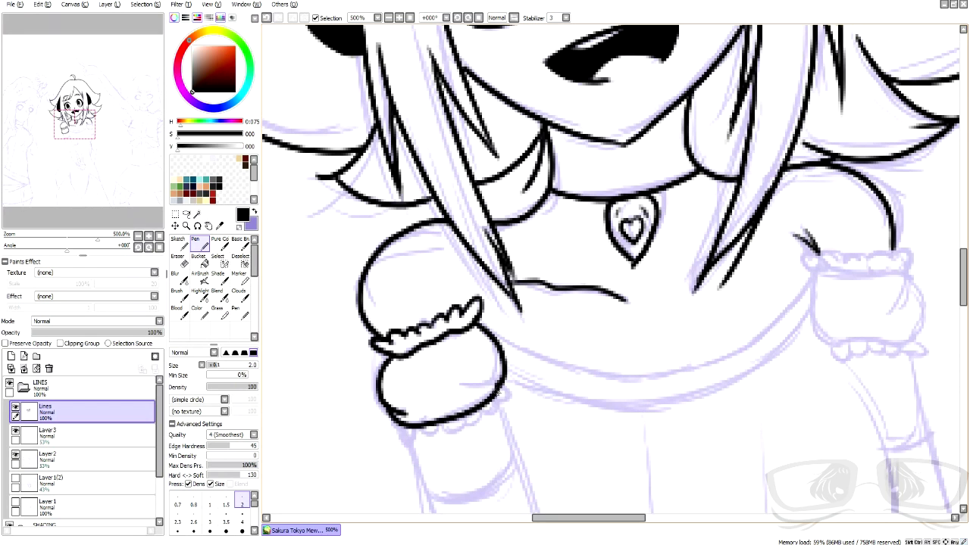
pyautogui.scroll(-3, 497, 392)
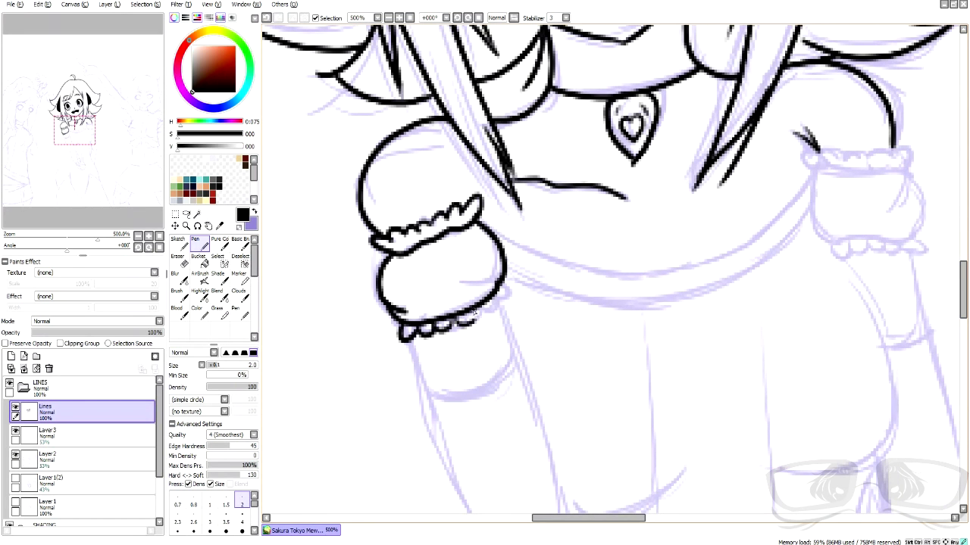
pyautogui.scroll(-4, 508, 265)
# - Ink the right arm's puffed sleeve band with its side contours and ruffled upper and lower trims
pyautogui.scroll(6, 620, 234)
pyautogui.moveTo(501, 211)
pyautogui.mouseDown()
pyautogui.moveTo(495, 243)
pyautogui.moveTo(514, 233)
pyautogui.mouseUp()
pyautogui.moveTo(506, 215)
pyautogui.mouseDown()
pyautogui.moveTo(554, 228)
pyautogui.moveTo(625, 218)
pyautogui.moveTo(649, 240)
pyautogui.mouseUp()
pyautogui.moveTo(489, 238)
pyautogui.mouseDown()
pyautogui.moveTo(610, 245)
pyautogui.moveTo(635, 225)
pyautogui.moveTo(489, 310)
pyautogui.moveTo(523, 354)
pyautogui.mouseUp()
pyautogui.moveTo(638, 245)
pyautogui.mouseDown()
pyautogui.moveTo(665, 318)
pyautogui.moveTo(643, 354)
pyautogui.mouseUp()
pyautogui.moveTo(520, 353); pyautogui.dragTo(651, 354)
pyautogui.moveTo(519, 362)
pyautogui.mouseDown()
pyautogui.moveTo(531, 381)
pyautogui.moveTo(668, 362)
pyautogui.moveTo(656, 368)
pyautogui.mouseUp()
# - Reduce the Pen size to 1 and ink two thin seam lines down the right sleeve band
pyautogui.moveTo(539, 247); pyautogui.dragTo(536, 347)
pyautogui.hotkey('ctrl', 'z')
pyautogui.press('[')
pyautogui.press('[')
pyautogui.moveTo(536, 250); pyautogui.dragTo(548, 353)
pyautogui.moveTo(600, 246); pyautogui.dragTo(623, 355)
# - Ink two thin seam lines down the left sleeve band and set the Pen size back to 2
pyautogui.scroll(-5, 615, 314)
pyautogui.scroll(2, 462, 330)
pyautogui.scroll(2, 462, 332)
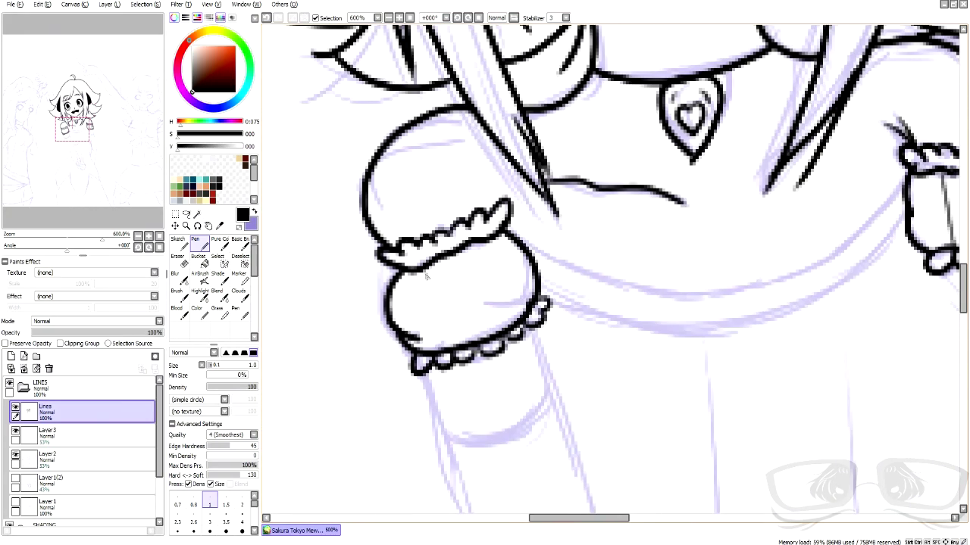
pyautogui.press(']')
pyautogui.scroll(-2, 329, 340)
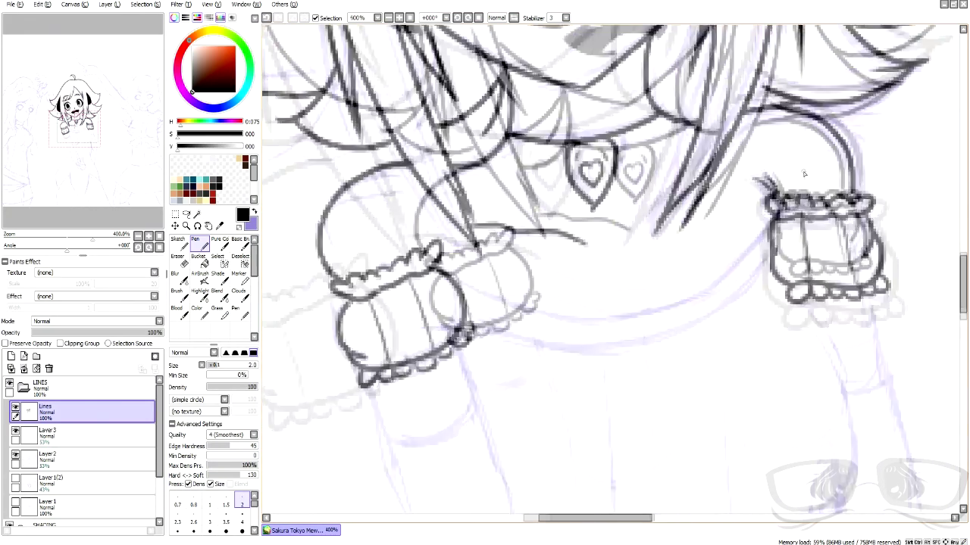
# - Ink the dress's upper band with two curved lines across the chest between the sleeves
pyautogui.scroll(2, 386, 326)
pyautogui.moveTo(386, 324)
pyautogui.mouseDown()
pyautogui.moveTo(530, 329)
pyautogui.moveTo(759, 262)
pyautogui.mouseUp()
pyautogui.moveTo(394, 348); pyautogui.dragTo(746, 303)
pyautogui.scroll(-1, 765, 275)
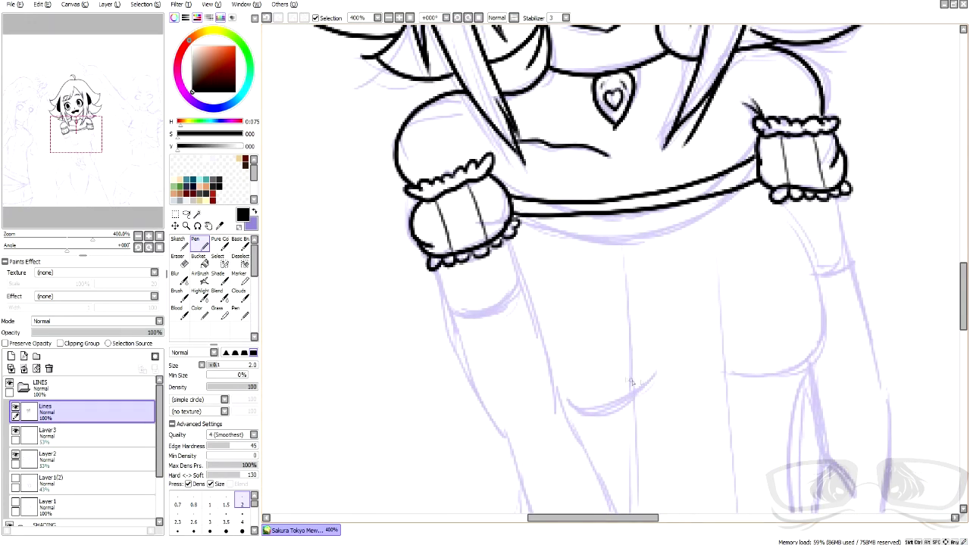
# - Ink the two curved bust contours of the dress below its upper band
pyautogui.moveTo(653, 365); pyautogui.dragTo(570, 398)
pyautogui.moveTo(735, 375)
pyautogui.mouseDown()
pyautogui.moveTo(831, 318)
pyautogui.moveTo(782, 201)
pyautogui.mouseUp()
# - Ink both long outlines of the left arm down to the hand and the curved glove edge beneath its sleeve band
pyautogui.scroll(-3, 789, 243)
pyautogui.scroll(2, 789, 243)
pyautogui.moveTo(443, 112); pyautogui.dragTo(494, 241)
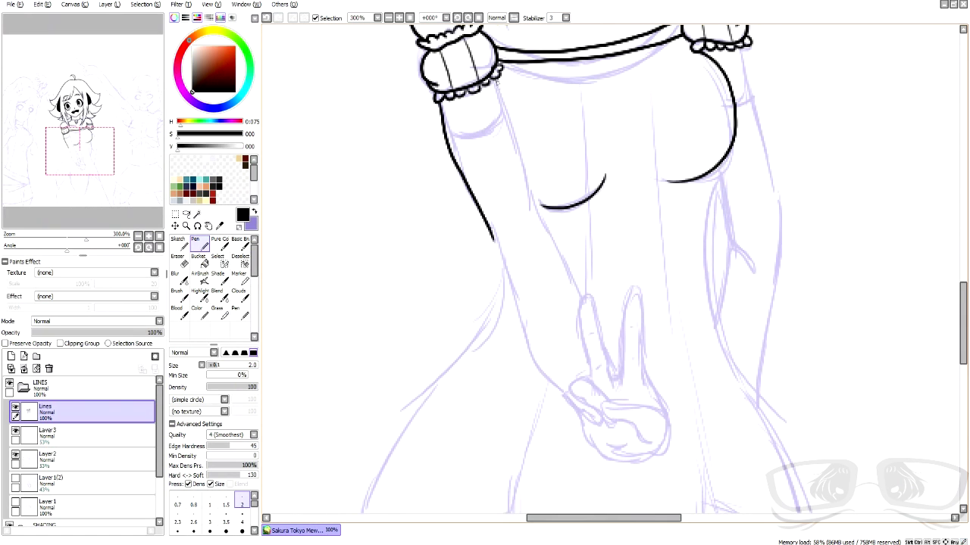
pyautogui.moveTo(498, 79); pyautogui.dragTo(535, 225)
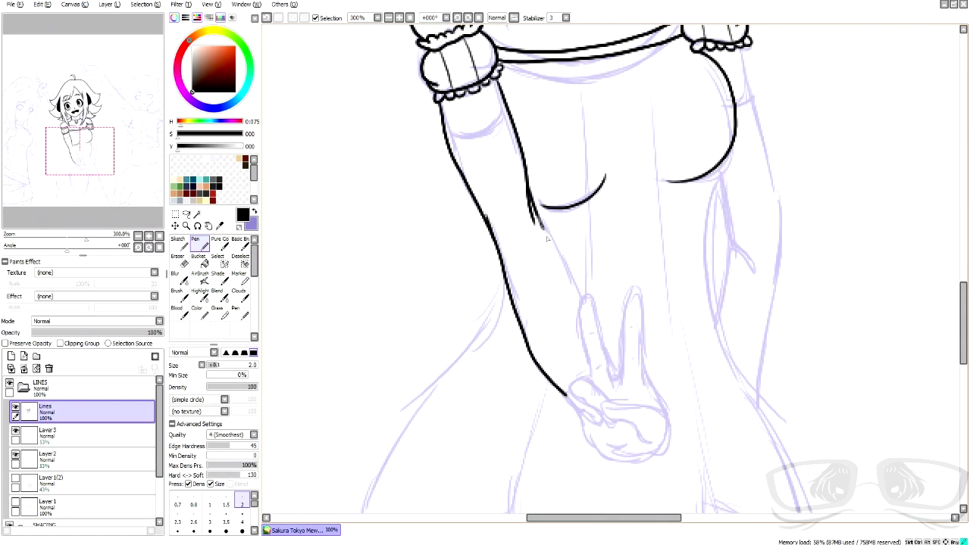
pyautogui.scroll(5, 469, 131)
pyautogui.moveTo(434, 136)
pyautogui.mouseDown()
pyautogui.moveTo(544, 133)
pyautogui.moveTo(592, 84)
pyautogui.mouseUp()
pyautogui.scroll(-7, 603, 69)
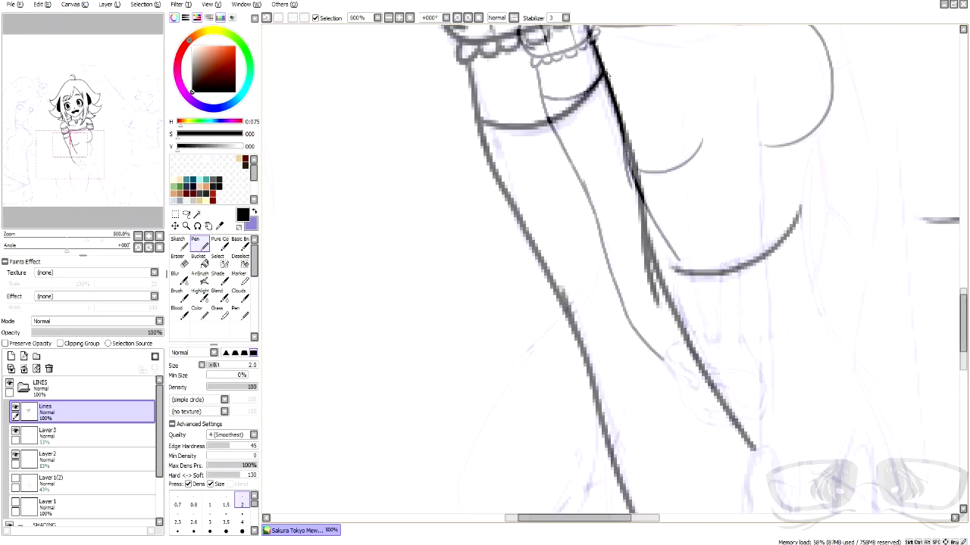
# - Ink the peace-sign hand with two raised fingers, thumb, folded fingers, palm outline and short crease marks
pyautogui.scroll(5, 621, 164)
pyautogui.scroll(2, 621, 164)
pyautogui.moveTo(352, 177)
pyautogui.mouseDown()
pyautogui.moveTo(347, 189)
pyautogui.moveTo(428, 261)
pyautogui.mouseUp()
pyautogui.moveTo(394, 145)
pyautogui.mouseDown()
pyautogui.moveTo(384, 150)
pyautogui.moveTo(413, 231)
pyautogui.moveTo(460, 264)
pyautogui.mouseUp()
pyautogui.moveTo(391, 147)
pyautogui.mouseDown()
pyautogui.moveTo(420, 187)
pyautogui.moveTo(602, 307)
pyautogui.moveTo(600, 328)
pyautogui.mouseUp()
pyautogui.moveTo(430, 214)
pyautogui.mouseDown()
pyautogui.moveTo(436, 255)
pyautogui.moveTo(563, 309)
pyautogui.mouseUp()
pyautogui.moveTo(442, 322); pyautogui.dragTo(543, 353)
pyautogui.moveTo(365, 228); pyautogui.dragTo(453, 365)
pyautogui.moveTo(397, 294); pyautogui.dragTo(415, 328)
pyautogui.moveTo(442, 357); pyautogui.dragTo(597, 322)
pyautogui.moveTo(963, 371)
pyautogui.mouseDown()
pyautogui.moveTo(964, 343)
pyautogui.moveTo(963, 358)
pyautogui.mouseUp()
pyautogui.moveTo(403, 92)
pyautogui.mouseDown()
pyautogui.moveTo(377, 166)
pyautogui.moveTo(396, 316)
pyautogui.moveTo(429, 170)
pyautogui.moveTo(477, 332)
pyautogui.mouseUp()
pyautogui.moveTo(414, 280); pyautogui.dragTo(421, 274)
pyautogui.moveTo(479, 332)
pyautogui.mouseDown()
pyautogui.moveTo(536, 70)
pyautogui.moveTo(600, 412)
pyautogui.mouseUp()
pyautogui.scroll(-6, 527, 164)
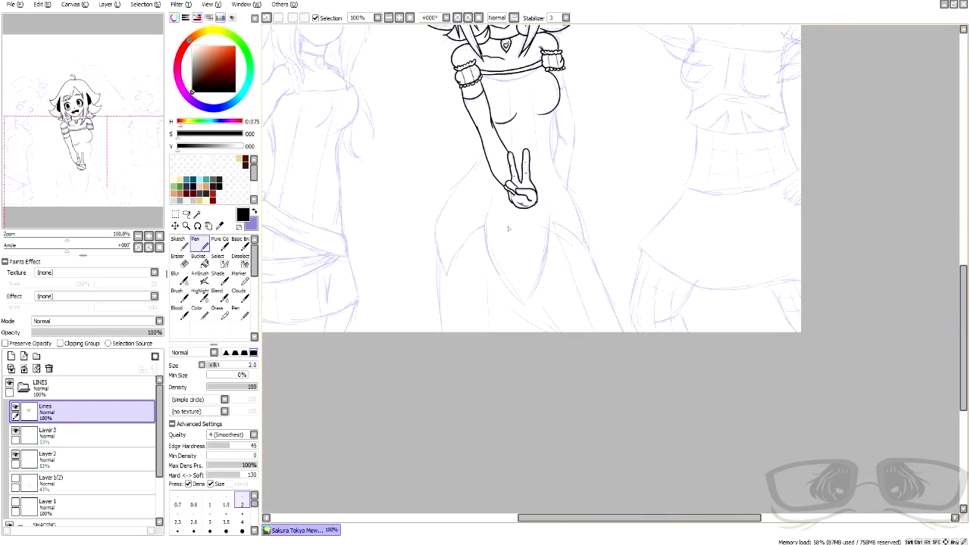
# - Close the line gaps where the thumb meets the folded fingers of the peace-sign hand
pyautogui.scroll(7, 508, 181)
pyautogui.moveTo(602, 286); pyautogui.dragTo(620, 305)
pyautogui.moveTo(582, 363); pyautogui.dragTo(628, 382)
pyautogui.scroll(-8, 627, 384)
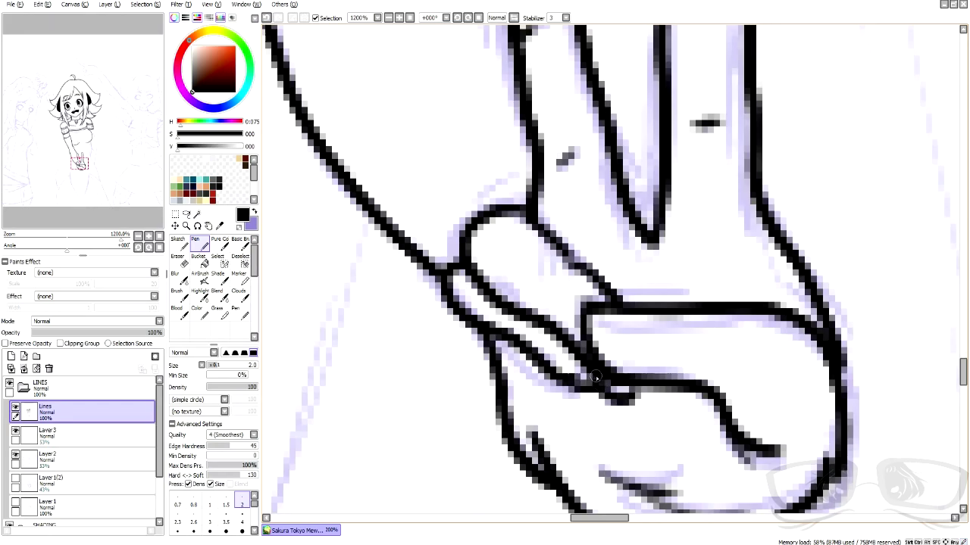
# - Ink the dress's right waist contour and the outline of the right arm behind it
pyautogui.scroll(3, 626, 384)
pyautogui.scroll(3, 595, 326)
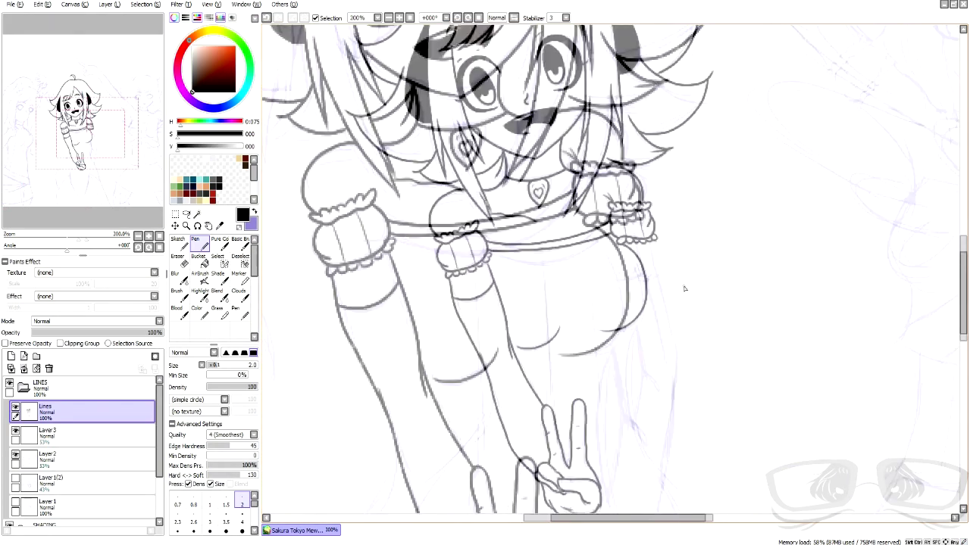
pyautogui.moveTo(609, 264); pyautogui.dragTo(632, 469)
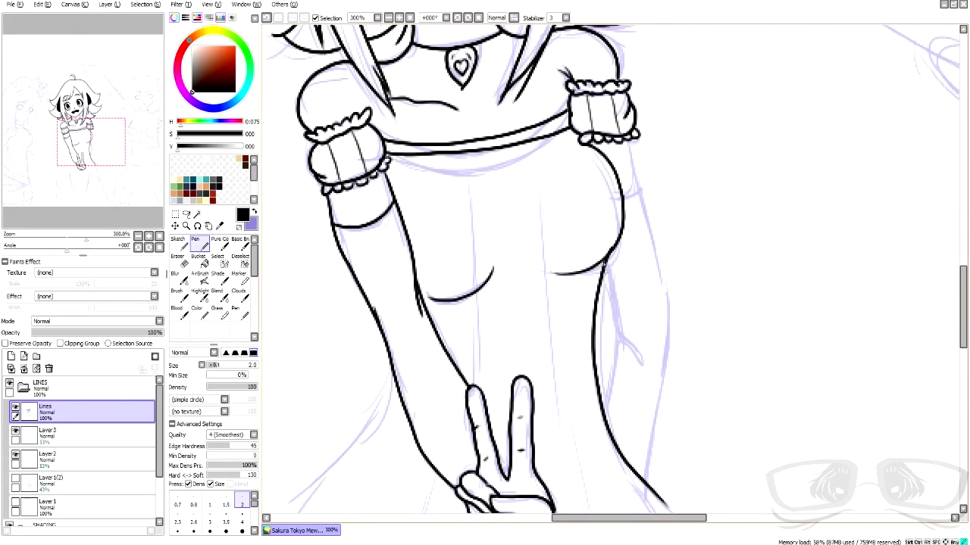
pyautogui.moveTo(633, 140)
pyautogui.mouseDown()
pyautogui.moveTo(658, 257)
pyautogui.moveTo(645, 485)
pyautogui.mouseUp()
# - Ink the dress's left hip contour as one long curve from the waist to the side flap's tip
pyautogui.scroll(-7, 645, 485)
pyautogui.scroll(6, 712, 454)
pyautogui.moveTo(522, 195)
pyautogui.mouseDown()
pyautogui.moveTo(442, 327)
pyautogui.moveTo(459, 453)
pyautogui.mouseUp()
pyautogui.scroll(-2, 532, 236)
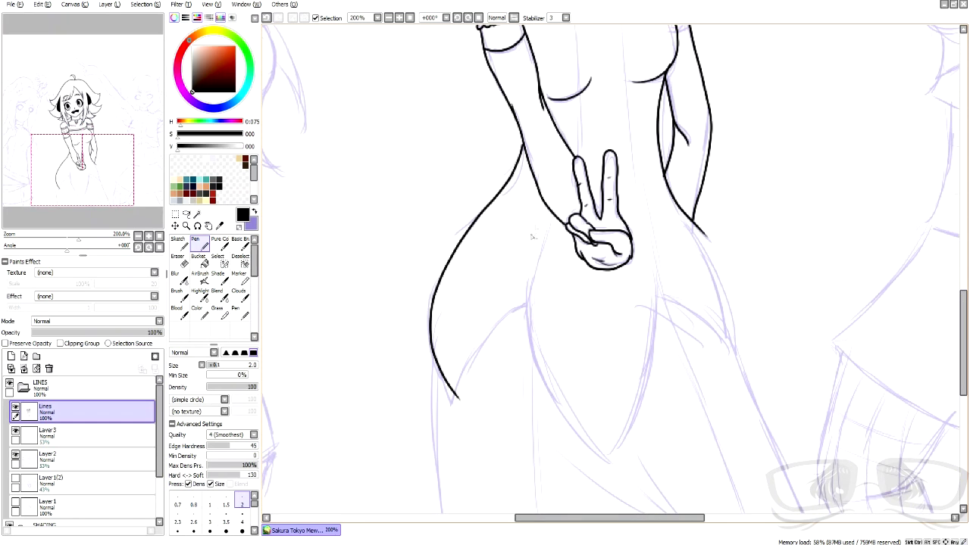
pyautogui.moveTo(559, 399); pyautogui.dragTo(609, 461)
pyautogui.moveTo(660, 259)
pyautogui.mouseDown()
pyautogui.moveTo(657, 307)
pyautogui.moveTo(610, 467)
pyautogui.mouseUp()
pyautogui.hotkey('ctrl', 'z')
pyautogui.hotkey('ctrl', 'z')
# - Ink the curved inner edge of the overskirt's left side flap down to its tip
pyautogui.scroll(1, 576, 352)
pyautogui.scroll(2, 576, 352)
pyautogui.moveTo(482, 261); pyautogui.dragTo(356, 465)
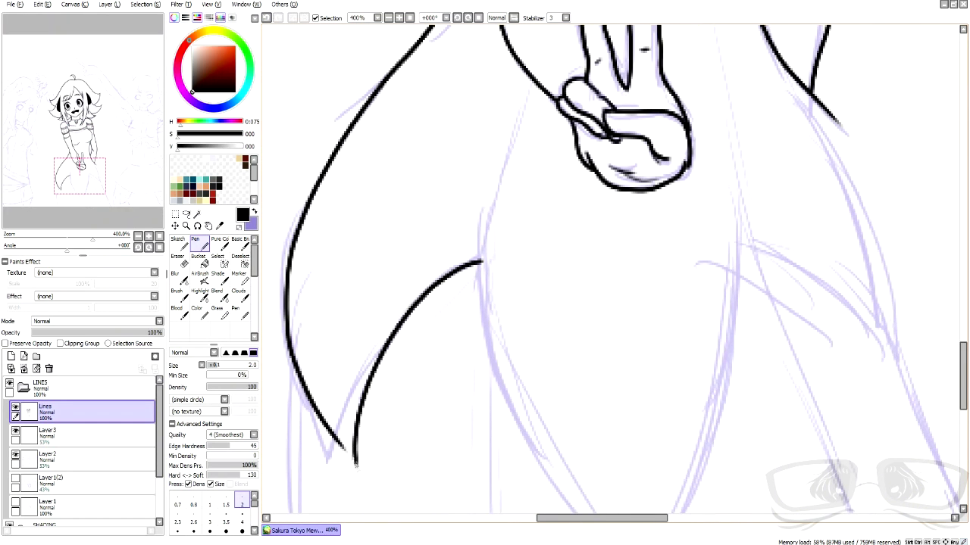
# - Ink both curved edges of the overskirt's pointed centre panel, meeting at its lower tip
pyautogui.scroll(-3, 946, 331)
pyautogui.moveTo(485, 129)
pyautogui.mouseDown()
pyautogui.moveTo(482, 220)
pyautogui.moveTo(644, 456)
pyautogui.mouseUp()
pyautogui.hotkey('ctrl', 'z')
pyautogui.moveTo(491, 100)
pyautogui.mouseDown()
pyautogui.moveTo(557, 383)
pyautogui.moveTo(644, 471)
pyautogui.mouseUp()
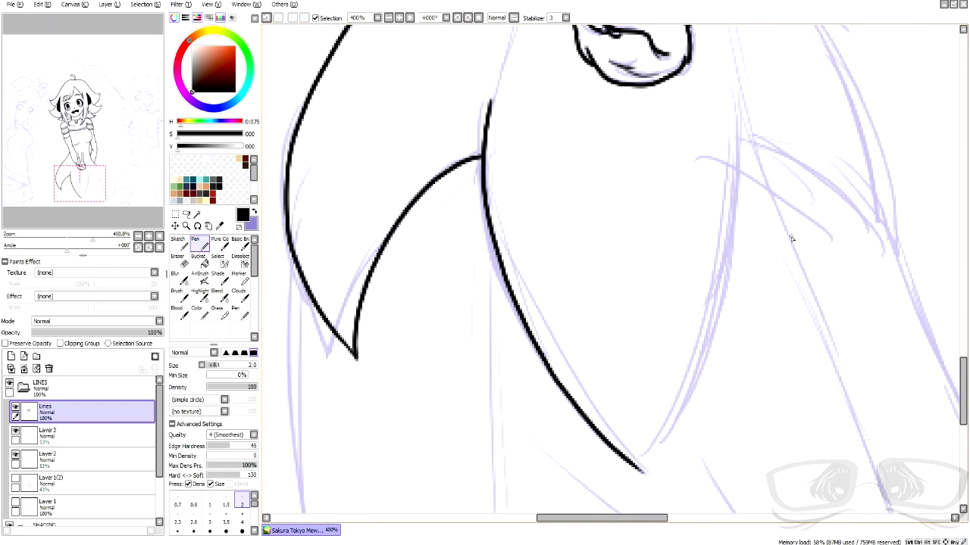
pyautogui.moveTo(730, 76)
pyautogui.mouseDown()
pyautogui.moveTo(734, 318)
pyautogui.moveTo(656, 467)
pyautogui.moveTo(638, 468)
pyautogui.mouseUp()
pyautogui.scroll(-4, 644, 466)
pyautogui.scroll(1, 645, 458)
pyautogui.moveTo(501, 321); pyautogui.dragTo(515, 445)
pyautogui.hotkey('ctrl', 'z')
# - Erase the excess line end at the right hip, then ink the hip contour and the right pointed side flap
pyautogui.scroll(3, 712, 276)
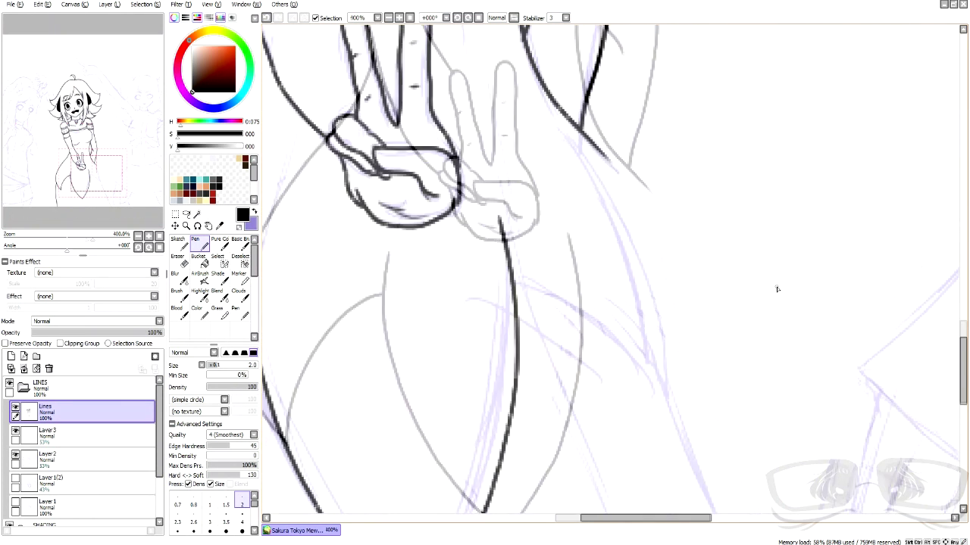
pyautogui.press('e')
pyautogui.moveTo(554, 101); pyautogui.dragTo(604, 147)
pyautogui.press('n')
pyautogui.press('n')
pyautogui.moveTo(541, 82)
pyautogui.mouseDown()
pyautogui.moveTo(629, 235)
pyautogui.moveTo(665, 390)
pyautogui.mouseUp()
pyautogui.moveTo(514, 274); pyautogui.dragTo(662, 413)
pyautogui.moveTo(678, 369); pyautogui.dragTo(579, 98)
# - Ink the outer edges of the long underskirt from the side flaps down to the canvas edge
pyautogui.scroll(-2, 778, 333)
pyautogui.scroll(1, 779, 333)
pyautogui.moveTo(618, 180)
pyautogui.mouseDown()
pyautogui.moveTo(656, 281)
pyautogui.moveTo(754, 423)
pyautogui.mouseUp()
pyautogui.hotkey('ctrl', 'z')
pyautogui.moveTo(618, 185)
pyautogui.mouseDown()
pyautogui.moveTo(665, 309)
pyautogui.moveTo(734, 424)
pyautogui.mouseUp()
pyautogui.moveTo(494, 353); pyautogui.dragTo(615, 278)
# - Ink three diagonal fold lines in the underskirt below the tip of the centre panel
pyautogui.scroll(-3, 615, 278)
pyautogui.scroll(3, 615, 278)
pyautogui.moveTo(488, 260); pyautogui.dragTo(633, 368)
pyautogui.moveTo(590, 295); pyautogui.dragTo(680, 384)
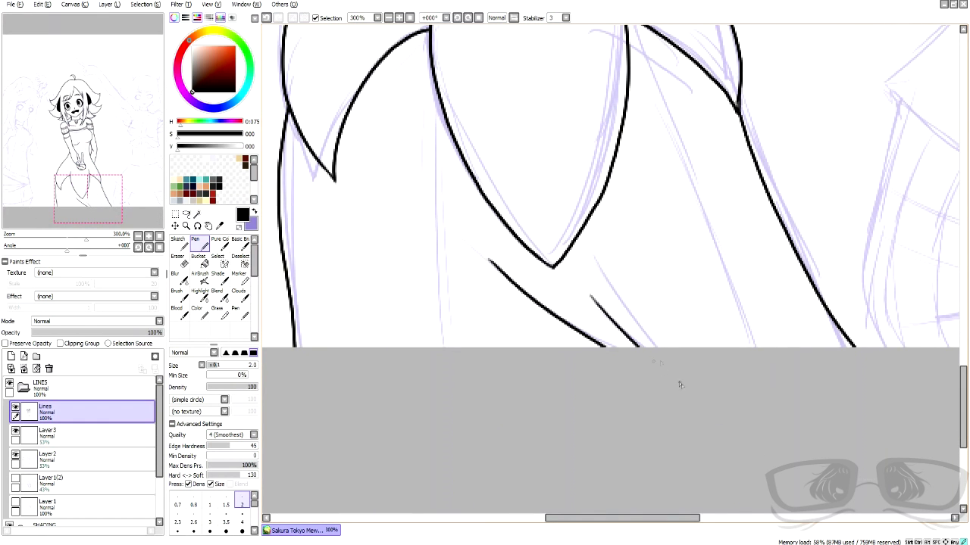
pyautogui.moveTo(592, 243); pyautogui.dragTo(686, 372)
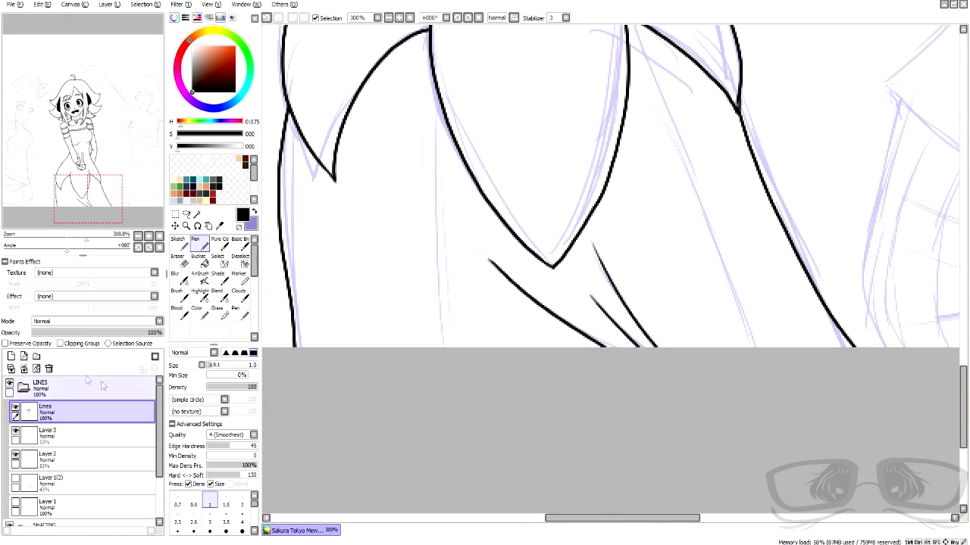
# - Create a linework layer and draw a thin vertical seam on the left of the underskirt with the Curve tool at size 0.7
pyautogui.click(24, 356)
pyautogui.click(181, 279)
pyautogui.click(178, 439)
pyautogui.click(437, 92)
pyautogui.click(439, 294)
pyautogui.doubleClick(443, 350)
# - Draw the remaining thin seam curves down the bodice and skirt, then merge the linework layer into the Lines layer
pyautogui.scroll(6, 717, 191)
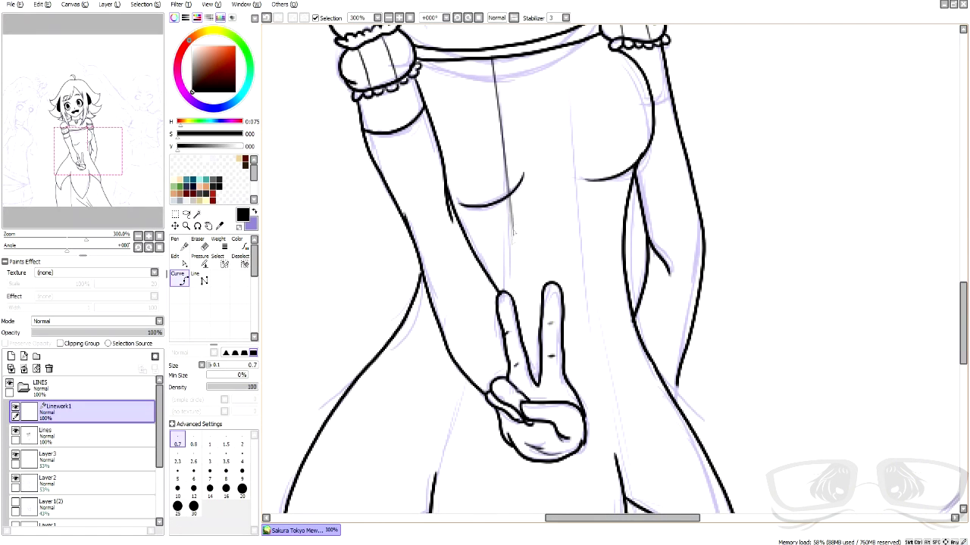
pyautogui.click(505, 294)
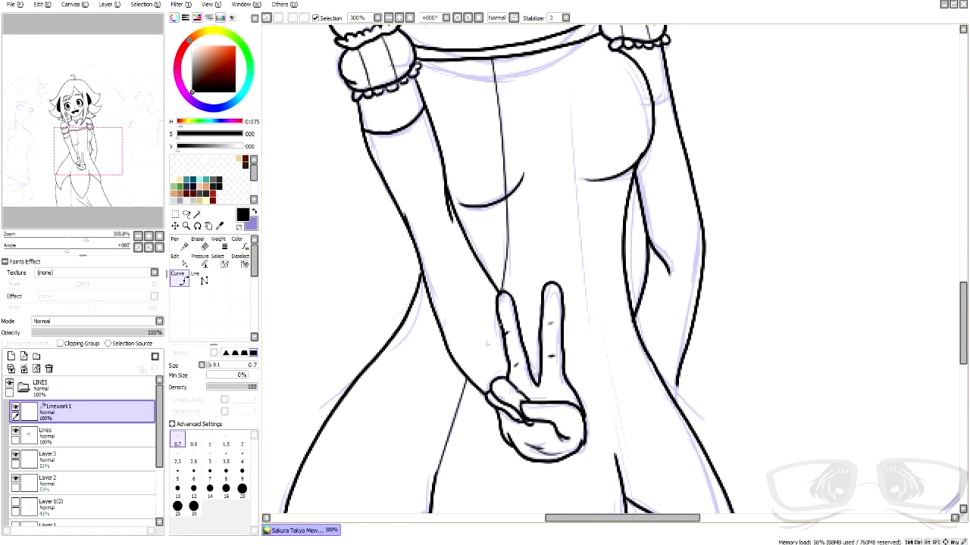
pyautogui.scroll(-3, 486, 197)
pyautogui.scroll(1, 486, 148)
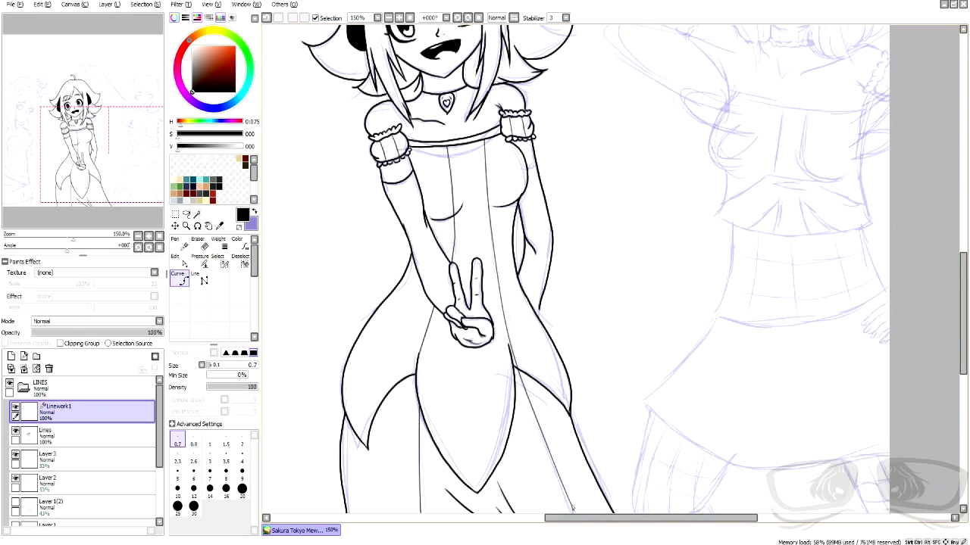
pyautogui.scroll(-4, 574, 504)
pyautogui.scroll(-1, 573, 504)
pyautogui.scroll(5, 576, 437)
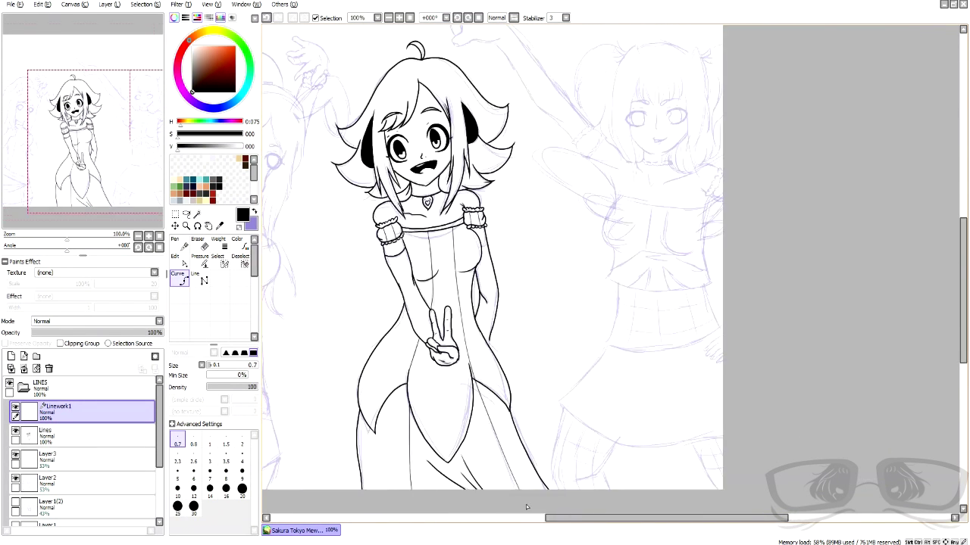
pyautogui.click(49, 370)
# - Hide the Layer2 sketch briefly to check the middle character's line art, then show it again
pyautogui.scroll(-2, 512, 239)
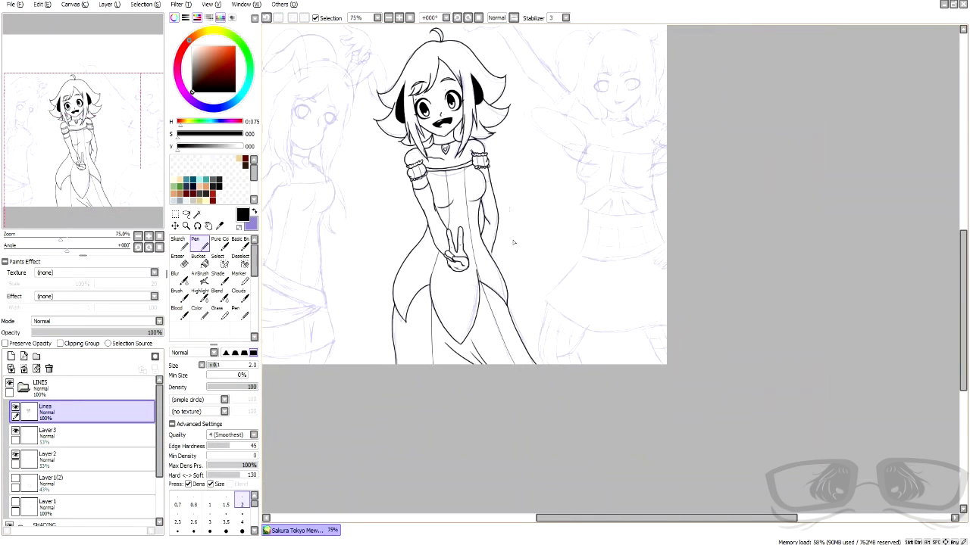
pyautogui.scroll(1, 439, 134)
pyautogui.click(15, 455)
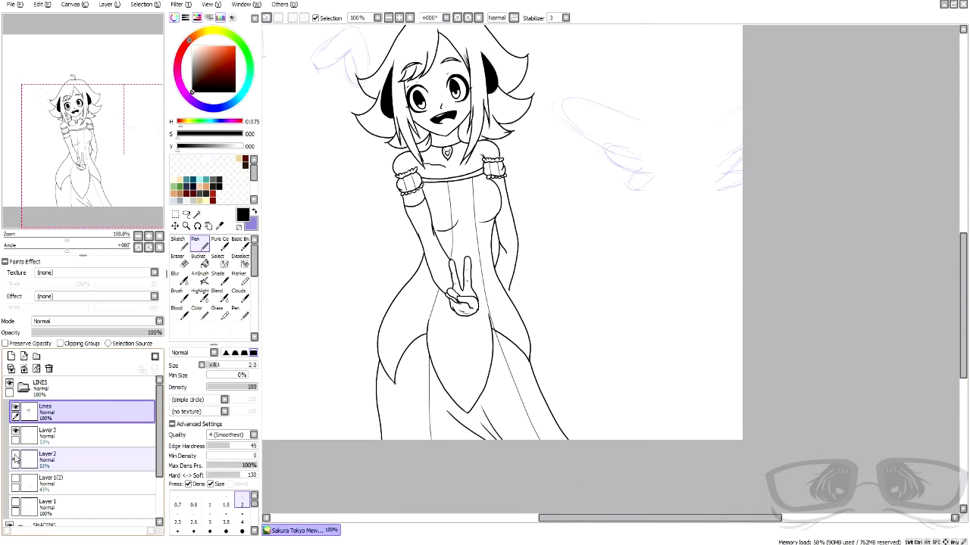
pyautogui.click(15, 455)
# - Ink the left character's folded rabbit ear with its outer contour, inner fold lines and base
pyautogui.scroll(-2, 621, 155)
pyautogui.scroll(4, 621, 156)
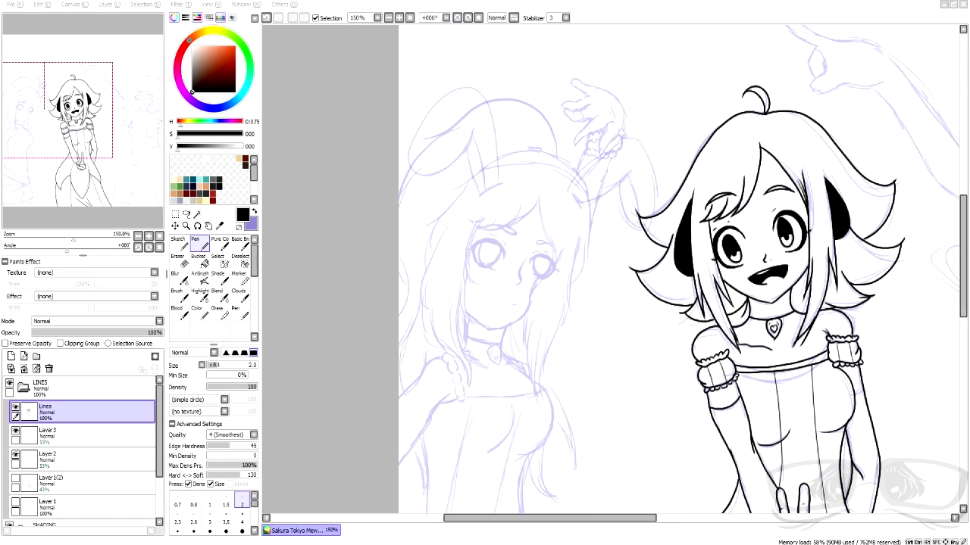
pyautogui.scroll(2, 543, 160)
pyautogui.moveTo(500, 241)
pyautogui.mouseDown()
pyautogui.moveTo(498, 114)
pyautogui.moveTo(426, 50)
pyautogui.moveTo(327, 158)
pyautogui.moveTo(375, 219)
pyautogui.moveTo(456, 113)
pyautogui.mouseUp()
pyautogui.moveTo(437, 164); pyautogui.dragTo(462, 264)
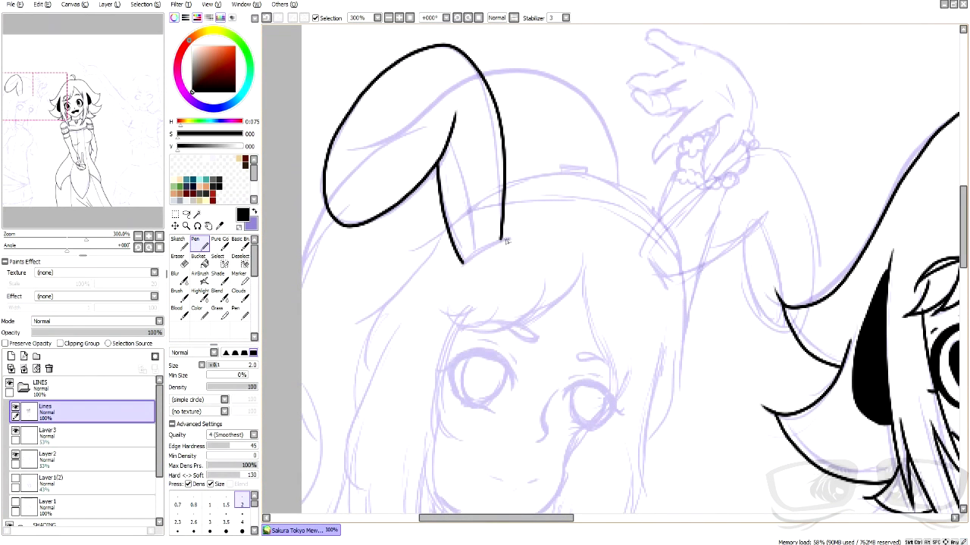
pyautogui.moveTo(452, 144); pyautogui.dragTo(474, 256)
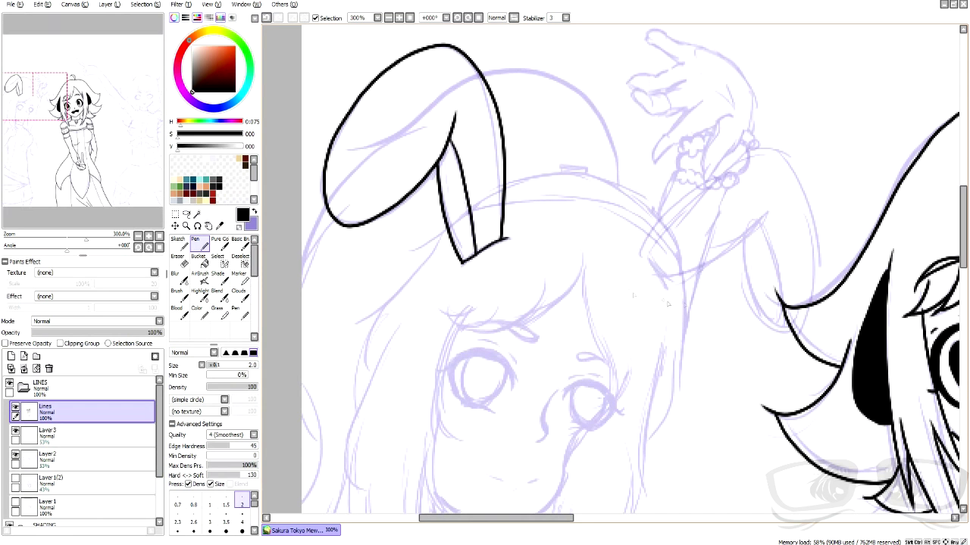
# - Ink the outer hair locks on the left side of the rabbit-eared character's head, starting below the ear
pyautogui.scroll(-2, 902, 183)
pyautogui.scroll(2, 862, 394)
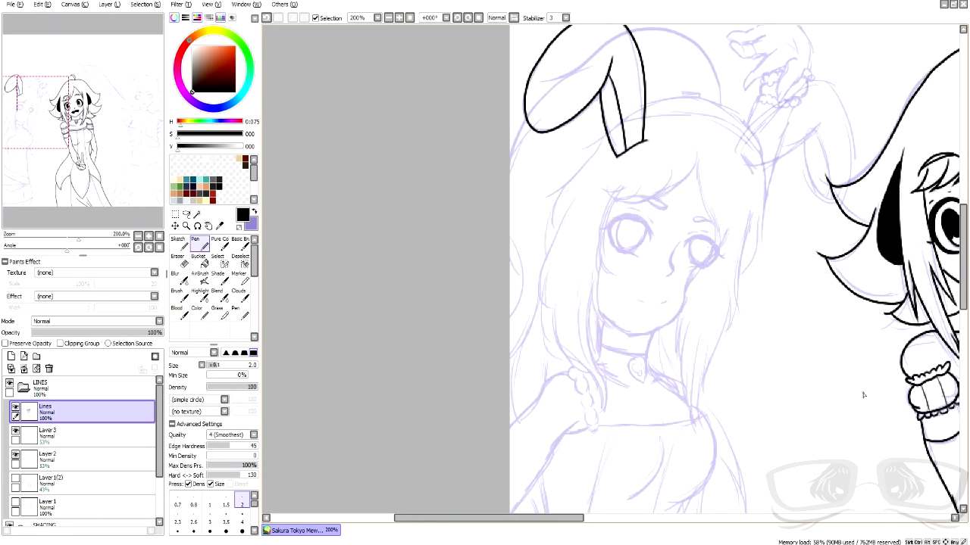
pyautogui.click(267, 18)
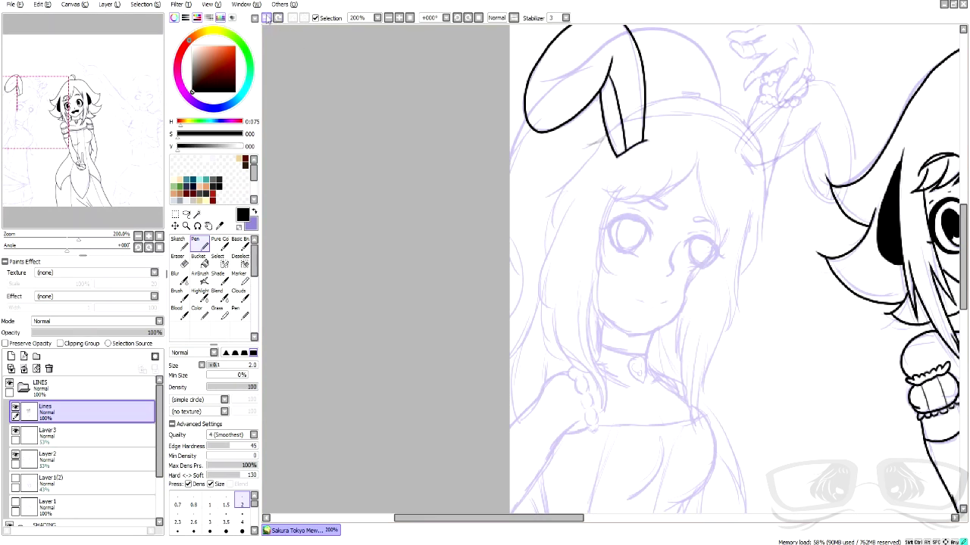
pyautogui.moveTo(605, 138); pyautogui.dragTo(532, 193)
pyautogui.moveTo(573, 179); pyautogui.dragTo(550, 252)
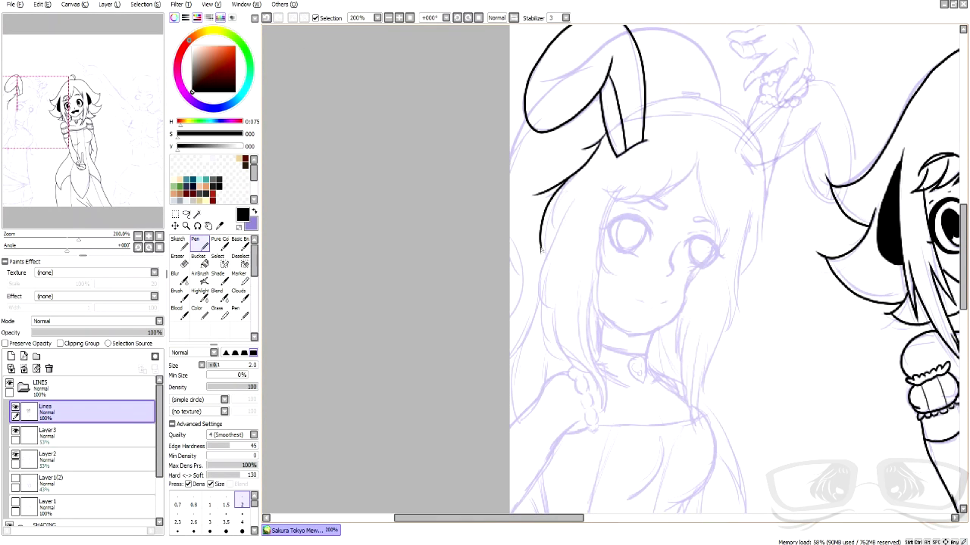
pyautogui.moveTo(577, 197)
pyautogui.mouseDown()
pyautogui.moveTo(540, 275)
pyautogui.moveTo(536, 307)
pyautogui.mouseUp()
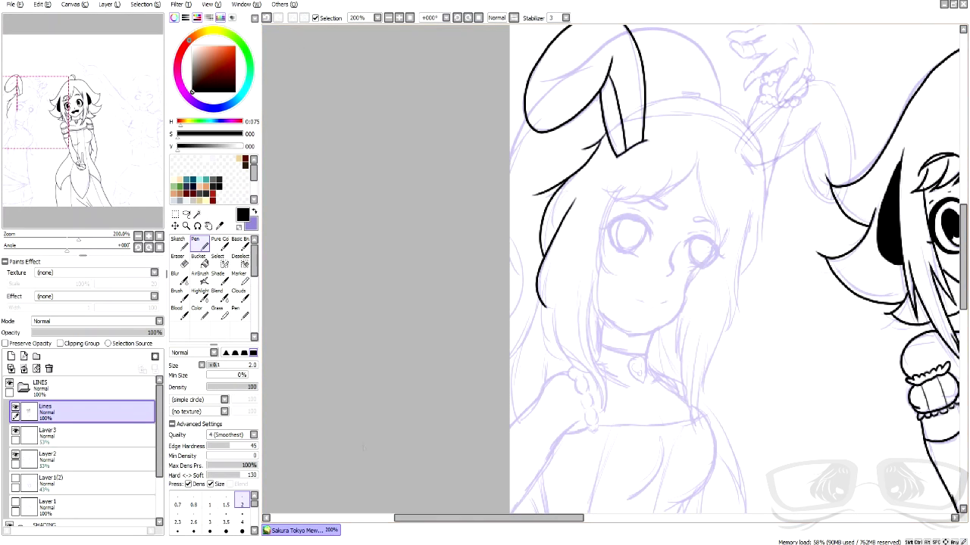
# - Continue the left character's outer hair contour with overlapping locks curving down to the shoulder
pyautogui.scroll(2, 589, 382)
pyautogui.moveTo(507, 127); pyautogui.dragTo(492, 207)
pyautogui.moveTo(498, 162)
pyautogui.mouseDown()
pyautogui.moveTo(496, 217)
pyautogui.moveTo(540, 332)
pyautogui.mouseUp()
pyautogui.click(266, 18)
pyautogui.moveTo(514, 227); pyautogui.dragTo(577, 355)
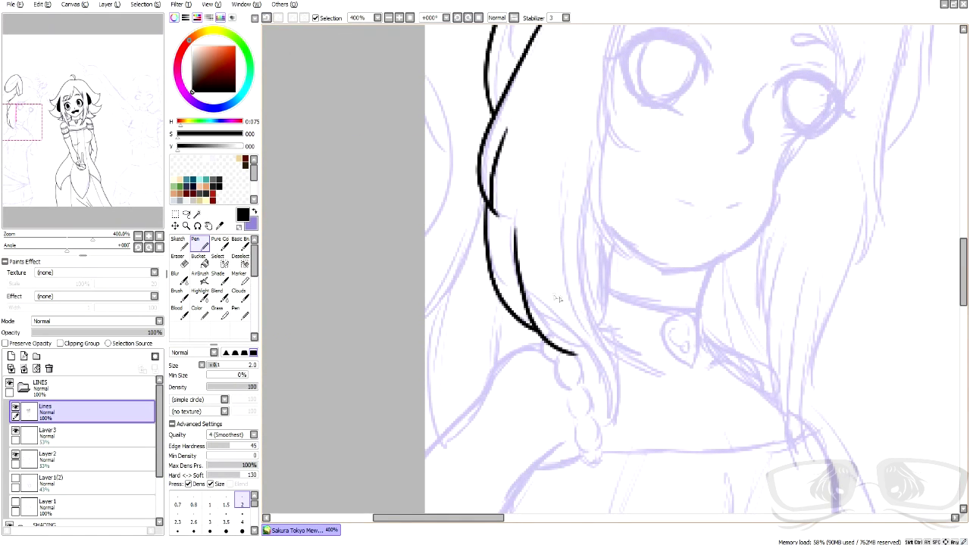
# - Ink the long strands beside the left of the face, tapering to a point over the chest
pyautogui.moveTo(542, 296); pyautogui.dragTo(613, 425)
pyautogui.moveTo(564, 193); pyautogui.dragTo(617, 413)
pyautogui.moveTo(600, 159); pyautogui.dragTo(605, 319)
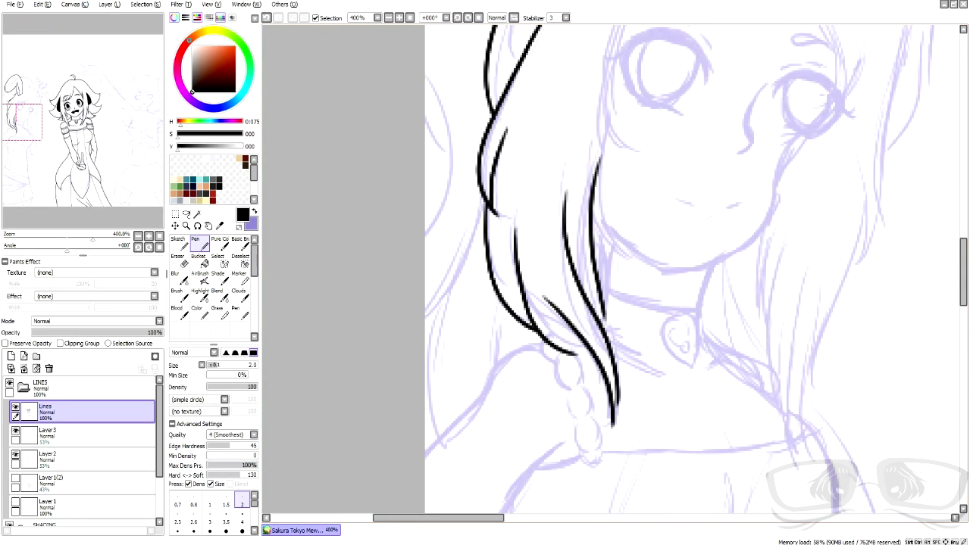
# - Add short strand lines between the left-side locks and extend the upper end of the inner lock line
pyautogui.scroll(3, 667, 311)
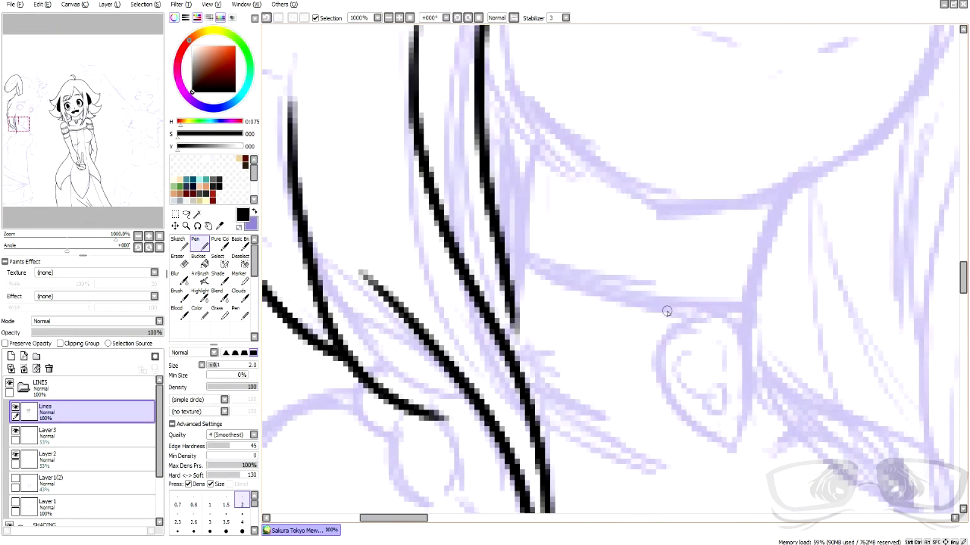
pyautogui.moveTo(360, 328); pyautogui.dragTo(505, 438)
pyautogui.moveTo(467, 247)
pyautogui.mouseDown()
pyautogui.moveTo(516, 334)
pyautogui.moveTo(523, 377)
pyautogui.mouseUp()
pyautogui.scroll(-4, 572, 363)
pyautogui.scroll(2, 565, 353)
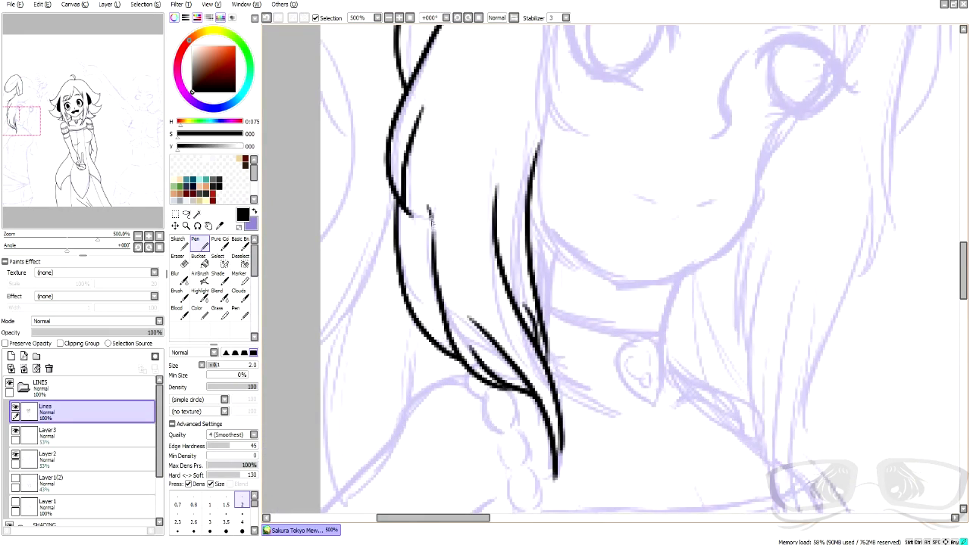
pyautogui.moveTo(432, 221); pyautogui.dragTo(434, 241)
# - Ink the left character's sweeping bangs and the side lock framing the left edge of her face
pyautogui.scroll(-3, 521, 371)
pyautogui.scroll(2, 464, 126)
pyautogui.moveTo(540, 66); pyautogui.dragTo(402, 174)
pyautogui.moveTo(470, 119)
pyautogui.mouseDown()
pyautogui.moveTo(447, 156)
pyautogui.moveTo(371, 173)
pyautogui.mouseUp()
pyautogui.moveTo(393, 144)
pyautogui.mouseDown()
pyautogui.moveTo(331, 145)
pyautogui.moveTo(359, 318)
pyautogui.moveTo(344, 352)
pyautogui.mouseUp()
pyautogui.moveTo(322, 311); pyautogui.dragTo(335, 350)
# - Ink the right fringe lock from the parting to the eye, and undo the outer right hair line
pyautogui.moveTo(541, 67); pyautogui.dragTo(573, 265)
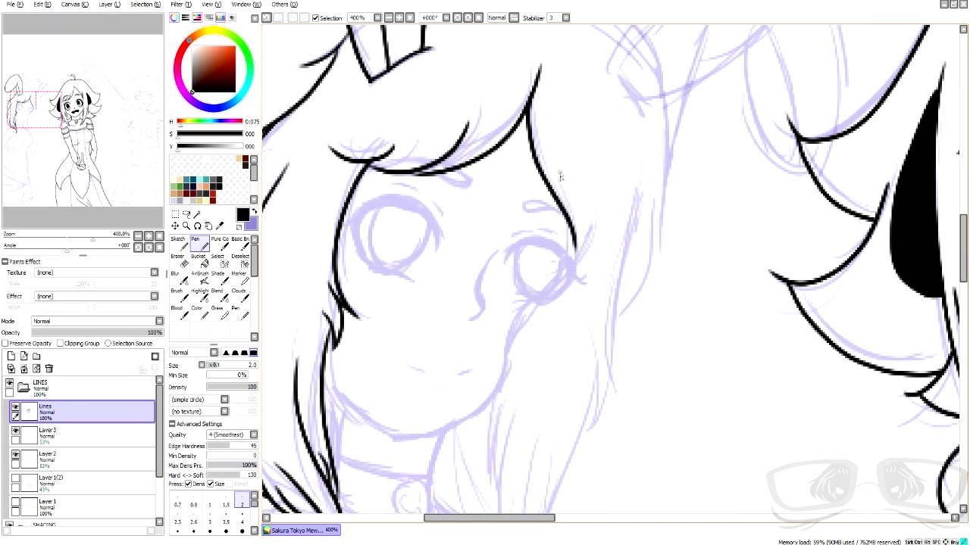
pyautogui.moveTo(560, 173); pyautogui.dragTo(575, 227)
pyautogui.moveTo(584, 206); pyautogui.dragTo(575, 261)
pyautogui.moveTo(641, 183)
pyautogui.mouseDown()
pyautogui.moveTo(603, 303)
pyautogui.moveTo(622, 406)
pyautogui.mouseUp()
pyautogui.moveTo(963, 256); pyautogui.dragTo(963, 282)
pyautogui.click(266, 18)
# - Ink the right-side hair with an inner lock beside the neck and a long outer contour tapering to points
pyautogui.moveTo(485, 213)
pyautogui.mouseDown()
pyautogui.moveTo(475, 291)
pyautogui.moveTo(501, 379)
pyautogui.mouseUp()
pyautogui.moveTo(489, 327); pyautogui.dragTo(511, 391)
pyautogui.moveTo(594, 110)
pyautogui.mouseDown()
pyautogui.moveTo(588, 261)
pyautogui.moveTo(543, 347)
pyautogui.mouseUp()
pyautogui.moveTo(551, 189)
pyautogui.mouseDown()
pyautogui.moveTo(548, 271)
pyautogui.moveTo(524, 392)
pyautogui.mouseUp()
pyautogui.moveTo(547, 256); pyautogui.dragTo(542, 354)
# - Add thin inner strand lines to the right-side hair, undoing the misplaced strokes
pyautogui.click(267, 17)
pyautogui.moveTo(565, 265); pyautogui.dragTo(526, 358)
pyautogui.click(266, 18)
pyautogui.moveTo(554, 277); pyautogui.dragTo(526, 369)
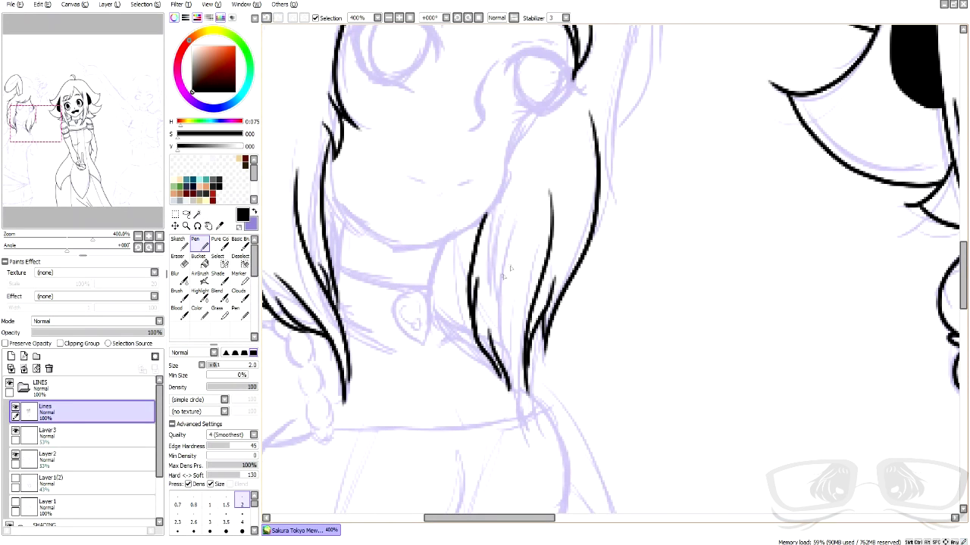
pyautogui.moveTo(522, 263); pyautogui.dragTo(518, 375)
pyautogui.moveTo(507, 231); pyautogui.dragTo(490, 302)
# - Ink the left character's cheek and jawline to the chin, redoing its left half, and add the neck line
pyautogui.moveTo(536, 113)
pyautogui.mouseDown()
pyautogui.moveTo(496, 203)
pyautogui.moveTo(398, 256)
pyautogui.mouseUp()
pyautogui.moveTo(331, 186)
pyautogui.mouseDown()
pyautogui.moveTo(360, 227)
pyautogui.moveTo(413, 254)
pyautogui.mouseUp()
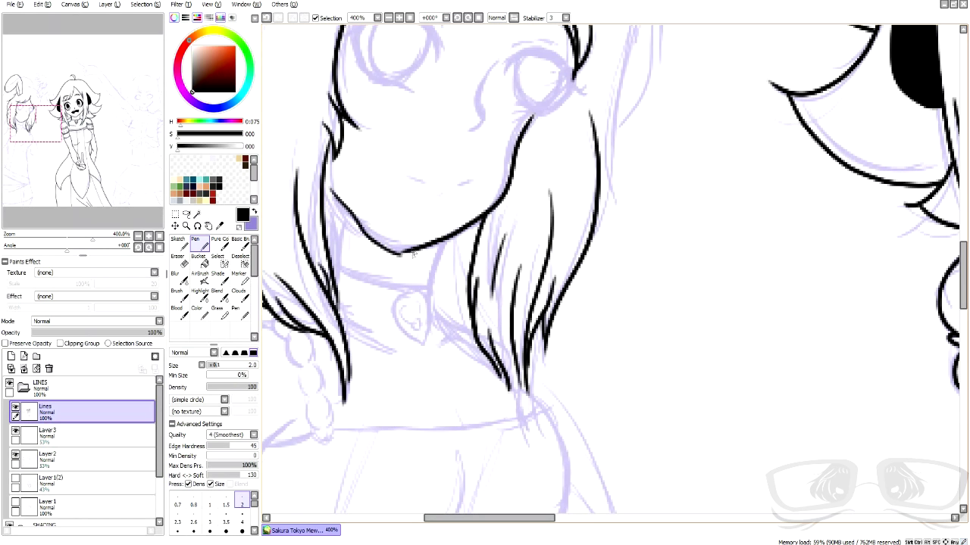
pyautogui.click(266, 19)
pyautogui.moveTo(324, 187)
pyautogui.mouseDown()
pyautogui.moveTo(438, 274)
pyautogui.moveTo(475, 354)
pyautogui.mouseUp()
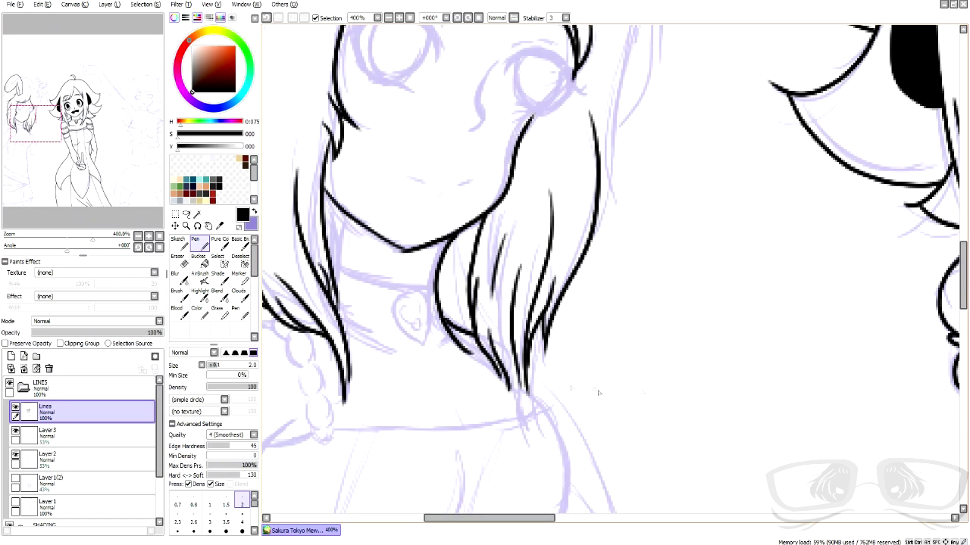
# - Ink the left character's outer chest contour below the hair, the teardrop pendant with its heart, and the choker line
pyautogui.moveTo(963, 290); pyautogui.dragTo(964, 309)
pyautogui.moveTo(469, 224)
pyautogui.mouseDown()
pyautogui.moveTo(539, 279)
pyautogui.moveTo(465, 466)
pyautogui.mouseUp()
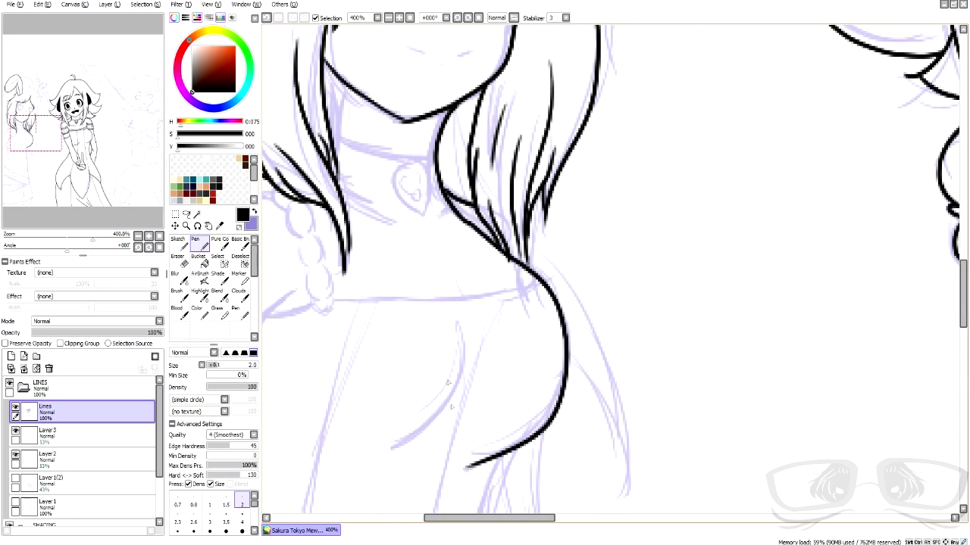
pyautogui.moveTo(397, 174); pyautogui.dragTo(426, 219)
pyautogui.moveTo(418, 164); pyautogui.dragTo(425, 219)
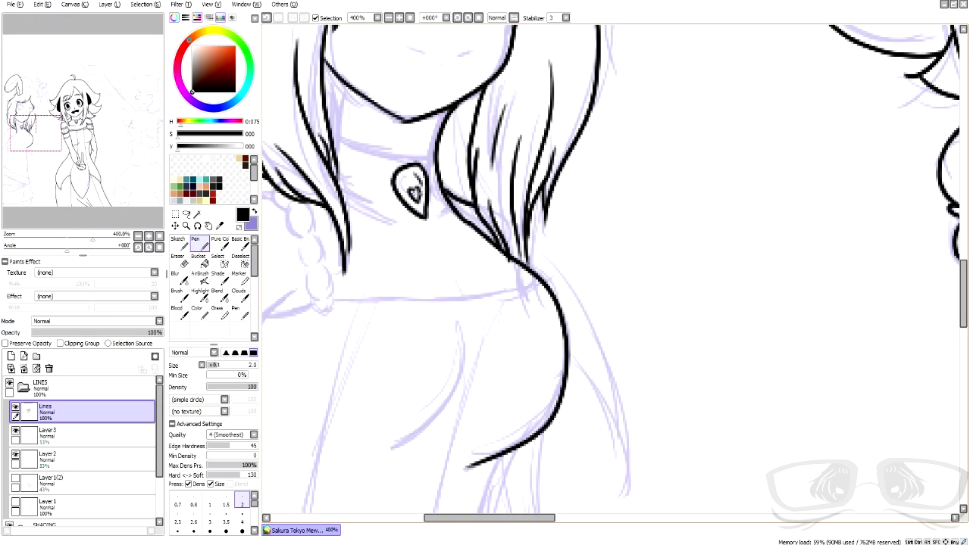
pyautogui.moveTo(335, 92)
pyautogui.mouseDown()
pyautogui.moveTo(337, 133)
pyautogui.moveTo(384, 158)
pyautogui.moveTo(434, 161)
pyautogui.mouseUp()
# - Ink thin strands below the right eye and its thick upper and lower lash lines with outer lashes, undoing one misplaced stroke
pyautogui.scroll(-5, 444, 154)
pyautogui.scroll(5, 452, 59)
pyautogui.moveTo(417, 350); pyautogui.dragTo(415, 303)
pyautogui.moveTo(414, 334); pyautogui.dragTo(421, 300)
pyautogui.moveTo(382, 259)
pyautogui.mouseDown()
pyautogui.moveTo(445, 285)
pyautogui.moveTo(392, 287)
pyautogui.moveTo(453, 265)
pyautogui.moveTo(464, 278)
pyautogui.mouseUp()
pyautogui.scroll(2, 405, 233)
pyautogui.hotkey('ctrl', 'z')
pyautogui.moveTo(357, 265)
pyautogui.mouseDown()
pyautogui.moveTo(436, 239)
pyautogui.moveTo(527, 310)
pyautogui.moveTo(361, 263)
pyautogui.moveTo(430, 244)
pyautogui.moveTo(479, 277)
pyautogui.moveTo(525, 333)
pyautogui.moveTo(453, 364)
pyautogui.mouseUp()
pyautogui.moveTo(496, 311); pyautogui.dragTo(500, 315)
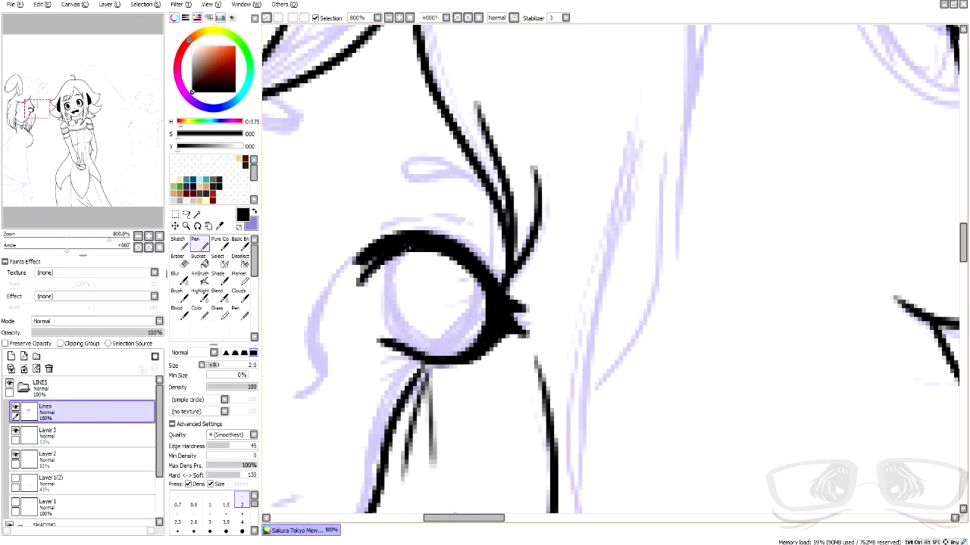
# - Ink the right eye's iris outline and lid creases, both short rounded eyebrows, and the nose line
pyautogui.moveTo(407, 244); pyautogui.dragTo(394, 347)
pyautogui.moveTo(487, 285)
pyautogui.mouseDown()
pyautogui.moveTo(447, 354)
pyautogui.moveTo(424, 355)
pyautogui.mouseUp()
pyautogui.moveTo(383, 226); pyautogui.dragTo(428, 218)
pyautogui.moveTo(479, 241); pyautogui.dragTo(450, 216)
pyautogui.moveTo(424, 155)
pyautogui.mouseDown()
pyautogui.moveTo(491, 200)
pyautogui.moveTo(486, 193)
pyautogui.mouseUp()
pyautogui.moveTo(293, 245); pyautogui.dragTo(419, 211)
pyautogui.moveTo(479, 214); pyautogui.dragTo(420, 363)
pyautogui.scroll(-3, 415, 372)
pyautogui.scroll(4, 386, 329)
pyautogui.moveTo(365, 182)
pyautogui.mouseDown()
pyautogui.moveTo(495, 215)
pyautogui.moveTo(537, 252)
pyautogui.mouseUp()
pyautogui.moveTo(564, 141); pyautogui.dragTo(518, 151)
pyautogui.scroll(-5, 528, 157)
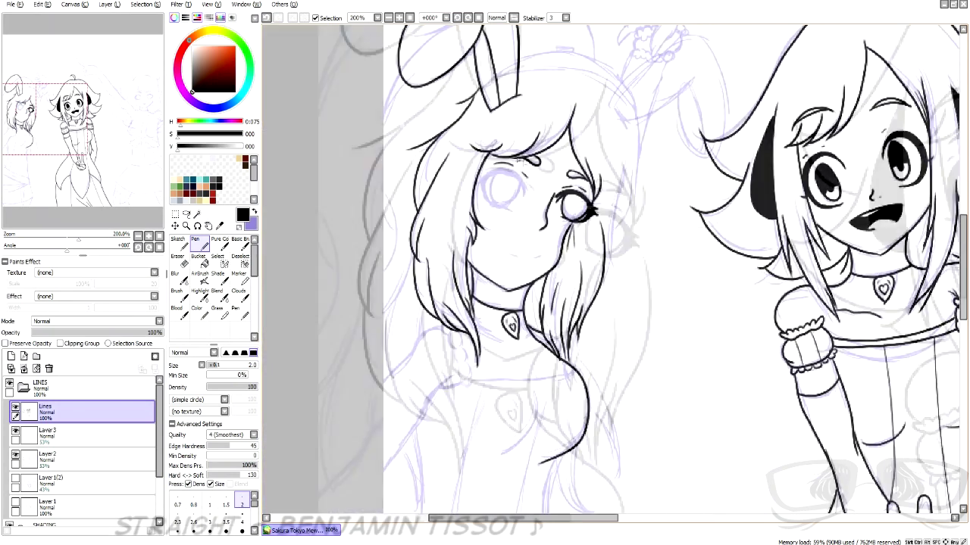
# - Ink the left eye with thick lashes, lid creases, an iris outline and a zigzag line across the iris
pyautogui.scroll(5, 505, 166)
pyautogui.moveTo(614, 303)
pyautogui.mouseDown()
pyautogui.moveTo(609, 274)
pyautogui.moveTo(421, 244)
pyautogui.moveTo(559, 385)
pyautogui.moveTo(623, 256)
pyautogui.moveTo(523, 169)
pyautogui.moveTo(372, 205)
pyautogui.mouseUp()
pyautogui.moveTo(491, 193)
pyautogui.mouseDown()
pyautogui.moveTo(362, 231)
pyautogui.moveTo(451, 359)
pyautogui.moveTo(523, 371)
pyautogui.mouseUp()
pyautogui.moveTo(385, 210); pyautogui.dragTo(445, 209)
pyautogui.moveTo(446, 209)
pyautogui.mouseDown()
pyautogui.moveTo(400, 217)
pyautogui.moveTo(421, 314)
pyautogui.moveTo(457, 354)
pyautogui.mouseUp()
pyautogui.moveTo(458, 354); pyautogui.dragTo(415, 244)
pyautogui.moveTo(470, 195)
pyautogui.mouseDown()
pyautogui.moveTo(540, 180)
pyautogui.moveTo(570, 200)
pyautogui.moveTo(617, 280)
pyautogui.mouseUp()
pyautogui.moveTo(541, 179); pyautogui.dragTo(554, 188)
pyautogui.moveTo(610, 244); pyautogui.dragTo(631, 291)
pyautogui.moveTo(462, 212)
pyautogui.mouseDown()
pyautogui.moveTo(448, 329)
pyautogui.moveTo(486, 354)
pyautogui.mouseUp()
pyautogui.moveTo(583, 230)
pyautogui.mouseDown()
pyautogui.moveTo(574, 341)
pyautogui.moveTo(533, 370)
pyautogui.mouseUp()
pyautogui.moveTo(445, 297)
pyautogui.mouseDown()
pyautogui.moveTo(492, 274)
pyautogui.moveTo(576, 333)
pyautogui.mouseUp()
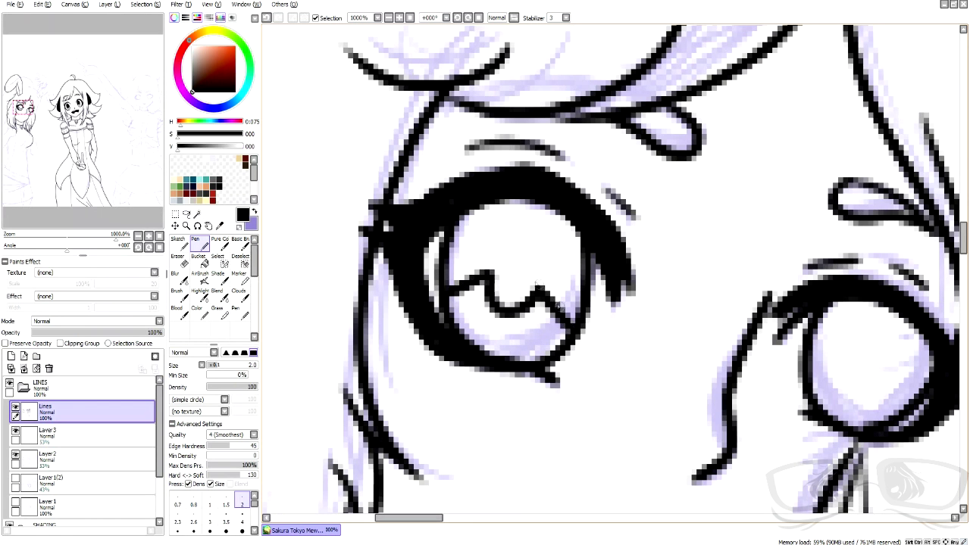
# - Fill the upper iris of both eyes black with the Bucket, first inking the dividing line in the right iris
pyautogui.click(199, 257)
pyautogui.click(515, 235)
pyautogui.click(196, 240)
pyautogui.moveTo(409, 519); pyautogui.dragTo(448, 520)
pyautogui.moveTo(424, 366)
pyautogui.mouseDown()
pyautogui.moveTo(461, 362)
pyautogui.moveTo(522, 407)
pyautogui.mouseUp()
pyautogui.click(200, 260)
pyautogui.click(491, 318)
pyautogui.scroll(-6, 508, 296)
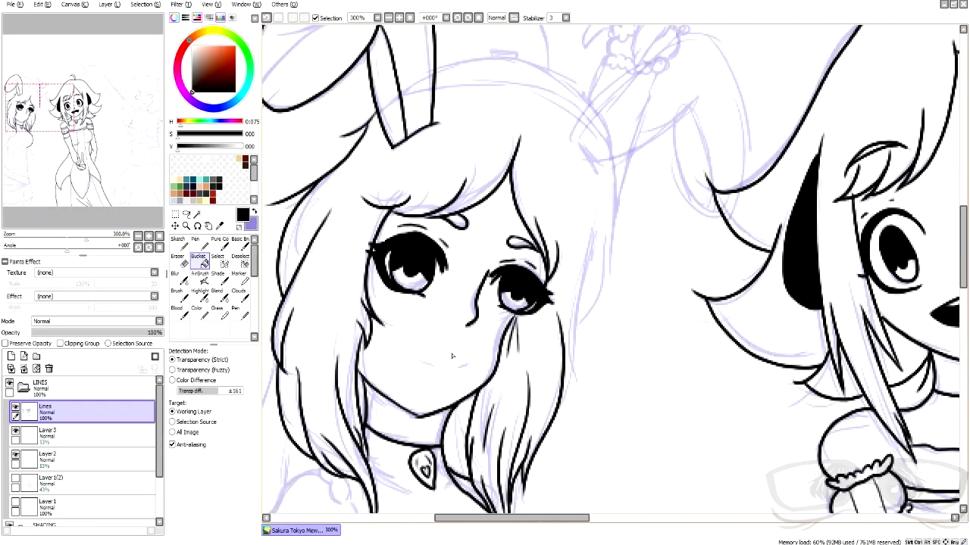
# - Ink the small smiling mouth with a short lower-lip line, and touch up the lines under the right eye
pyautogui.scroll(3, 447, 363)
pyautogui.click(195, 245)
pyautogui.moveTo(383, 317); pyautogui.dragTo(442, 347)
pyautogui.moveTo(483, 349); pyautogui.dragTo(509, 341)
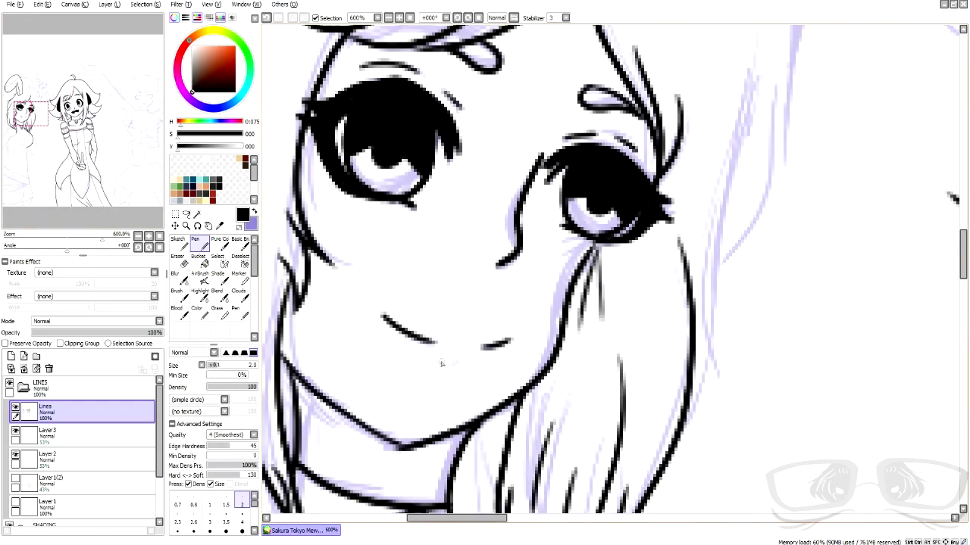
pyautogui.moveTo(442, 364); pyautogui.dragTo(465, 369)
pyautogui.scroll(-4, 462, 319)
pyautogui.scroll(3, 521, 273)
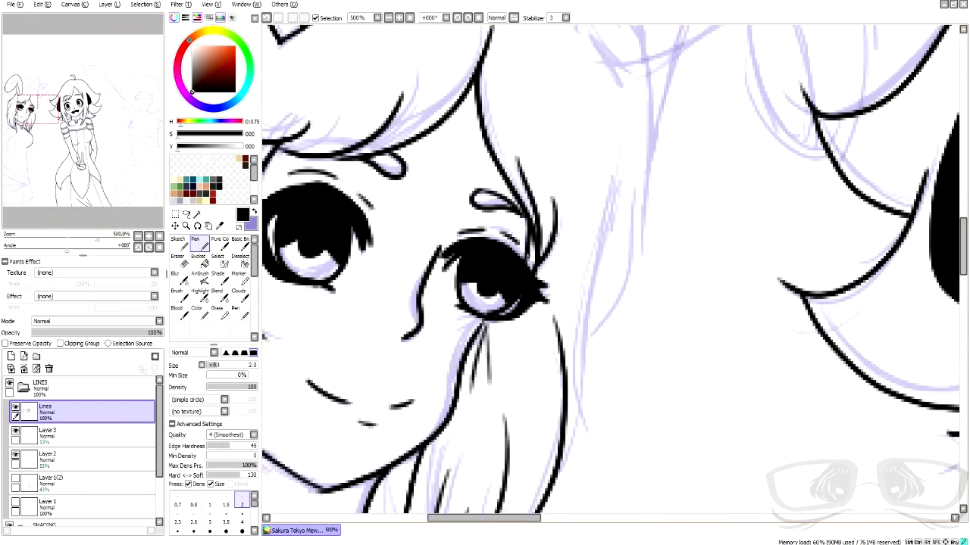
pyautogui.moveTo(506, 300); pyautogui.dragTo(480, 317)
pyautogui.moveTo(481, 319); pyautogui.dragTo(456, 343)
# - Ink the drooping right rabbit ear with its base, outer outline and inner fold, redoing the first outline stroke
pyautogui.scroll(-2, 502, 302)
pyautogui.moveTo(521, 165); pyautogui.dragTo(543, 191)
pyautogui.moveTo(522, 165)
pyautogui.mouseDown()
pyautogui.moveTo(599, 76)
pyautogui.moveTo(679, 219)
pyautogui.mouseUp()
pyautogui.hotkey('ctrl', 'z')
pyautogui.moveTo(523, 164)
pyautogui.mouseDown()
pyautogui.moveTo(564, 104)
pyautogui.moveTo(694, 198)
pyautogui.moveTo(697, 214)
pyautogui.mouseUp()
pyautogui.moveTo(543, 193)
pyautogui.mouseDown()
pyautogui.moveTo(620, 156)
pyautogui.moveTo(643, 122)
pyautogui.mouseUp()
pyautogui.moveTo(622, 157)
pyautogui.mouseDown()
pyautogui.moveTo(660, 238)
pyautogui.moveTo(649, 234)
pyautogui.mouseUp()
# - Ink the outer hair contour below the right rabbit ear and its trailing strands beside the face
pyautogui.scroll(-5, 648, 205)
pyautogui.scroll(4, 644, 167)
pyautogui.scroll(2, 616, 279)
pyautogui.moveTo(574, 150); pyautogui.dragTo(580, 324)
pyautogui.moveTo(562, 245); pyautogui.dragTo(529, 394)
pyautogui.moveTo(544, 280); pyautogui.dragTo(509, 444)
pyautogui.scroll(-4, 531, 336)
pyautogui.scroll(1, 531, 336)
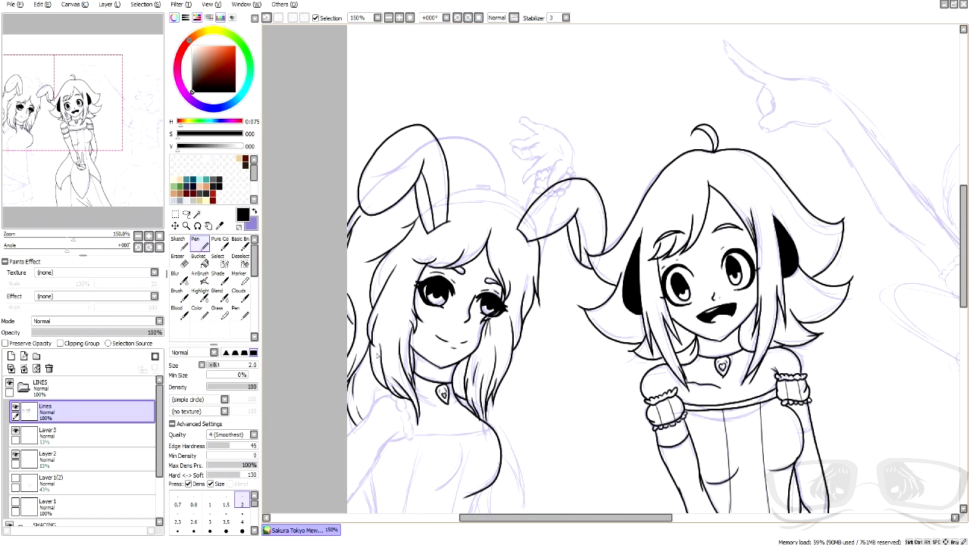
# - Ink the beaded shoulder strap and the upper contour of the left shoulder and arm
pyautogui.scroll(2, 377, 354)
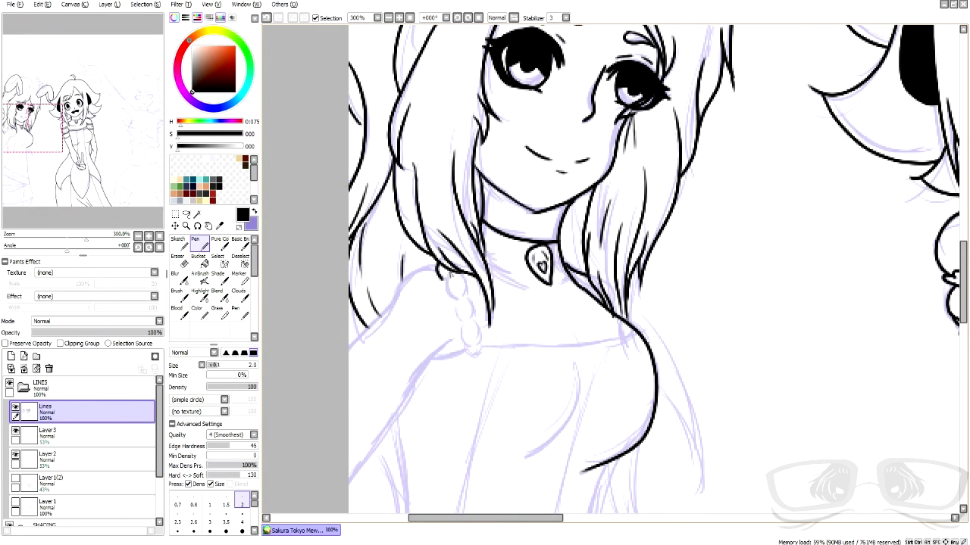
pyautogui.moveTo(458, 317); pyautogui.dragTo(475, 340)
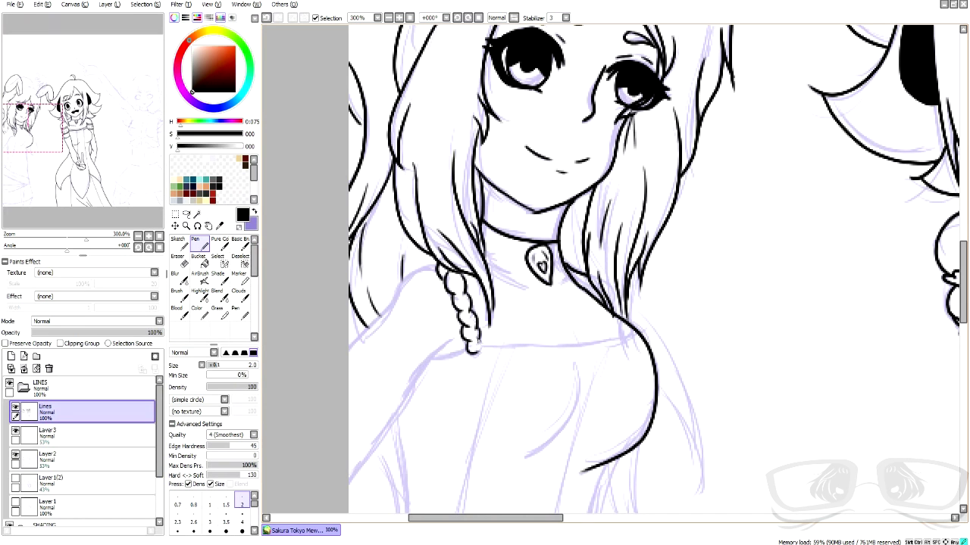
pyautogui.moveTo(439, 265); pyautogui.dragTo(371, 333)
pyautogui.moveTo(391, 300); pyautogui.dragTo(349, 349)
# - Ink the underside of the left arm, the dress's top edge across the chest, and the collarbone line
pyautogui.moveTo(963, 282); pyautogui.dragTo(962, 298)
pyautogui.moveTo(453, 253); pyautogui.dragTo(350, 406)
pyautogui.moveTo(437, 268)
pyautogui.mouseDown()
pyautogui.moveTo(467, 257)
pyautogui.moveTo(632, 245)
pyautogui.mouseUp()
pyautogui.moveTo(492, 180); pyautogui.dragTo(531, 202)
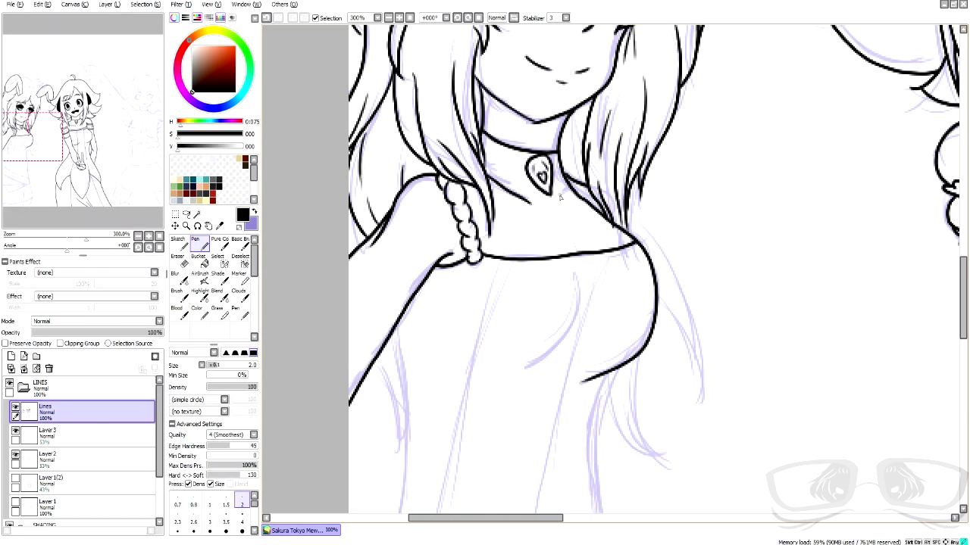
# - Ink the left side of the waist and the hand resting on the hip
pyautogui.scroll(-3, 594, 116)
pyautogui.scroll(1, 588, 140)
pyautogui.scroll(-1, 572, 278)
pyautogui.scroll(1, 616, 270)
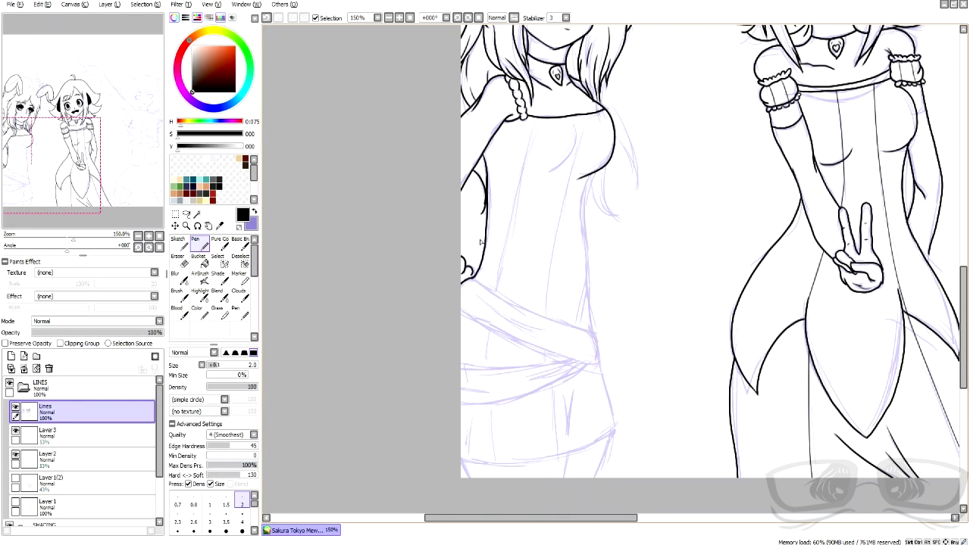
pyautogui.scroll(5, 482, 271)
pyautogui.moveTo(421, 265); pyautogui.dragTo(428, 288)
pyautogui.scroll(-6, 447, 268)
pyautogui.scroll(1, 479, 344)
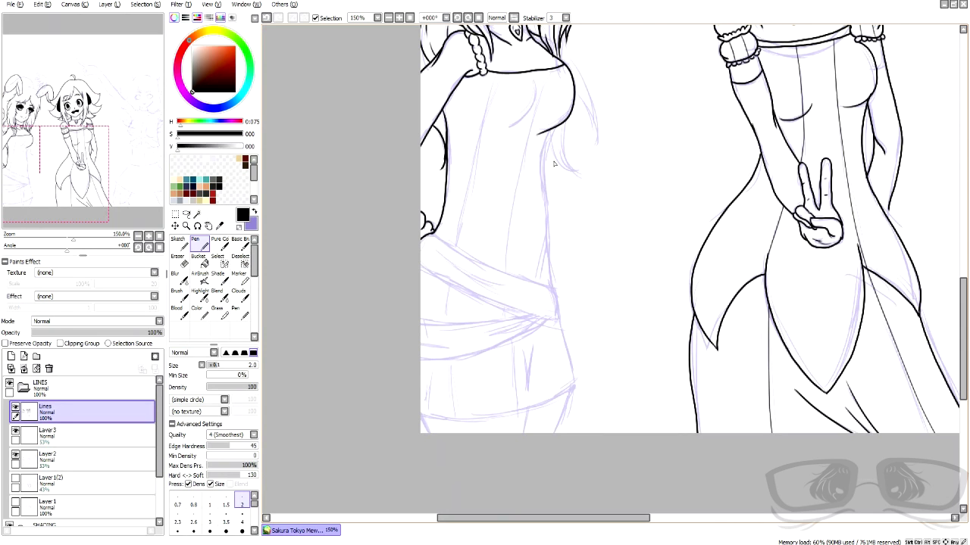
# - Ink the right waist contour and the sash's upper edge, undoing the first version of the edge
pyautogui.moveTo(546, 233); pyautogui.dragTo(548, 274)
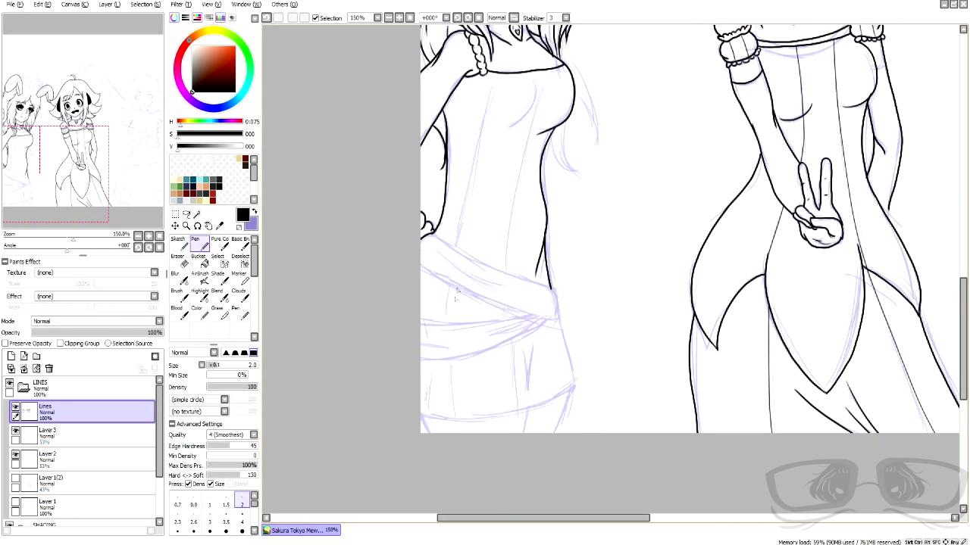
pyautogui.moveTo(449, 249); pyautogui.dragTo(549, 282)
pyautogui.scroll(2, 549, 278)
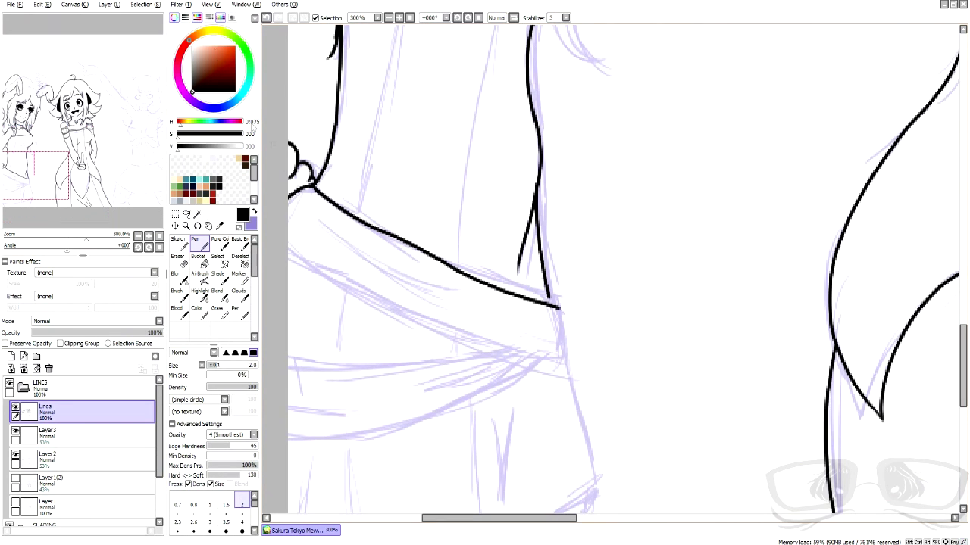
pyautogui.click(270, 18)
pyautogui.moveTo(313, 186)
pyautogui.mouseDown()
pyautogui.moveTo(562, 306)
pyautogui.moveTo(563, 383)
pyautogui.mouseUp()
# - Ink the upper sash band's lower edge and right end, and erase the heavy fold strokes inside it
pyautogui.moveTo(320, 224); pyautogui.dragTo(444, 303)
pyautogui.moveTo(385, 274); pyautogui.dragTo(445, 285)
pyautogui.moveTo(288, 254)
pyautogui.mouseDown()
pyautogui.moveTo(450, 363)
pyautogui.moveTo(592, 384)
pyautogui.moveTo(562, 388)
pyautogui.mouseUp()
pyautogui.click(180, 260)
pyautogui.click(198, 244)
pyautogui.moveTo(566, 354); pyautogui.dragTo(577, 395)
pyautogui.press('e')
pyautogui.moveTo(353, 256); pyautogui.dragTo(424, 303)
pyautogui.press('n')
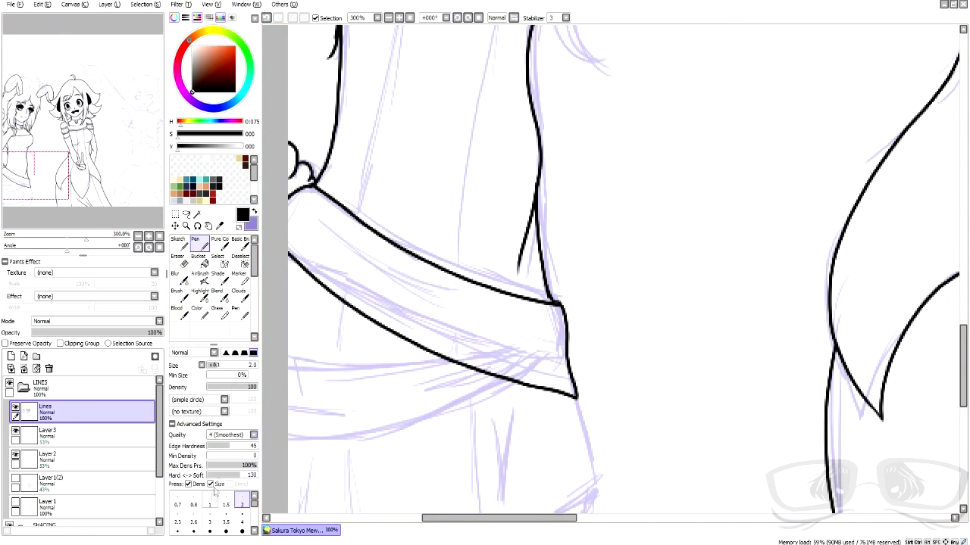
# - Add thin fold lines inside the upper sash band with the pen at size 1, undoing one stroke
pyautogui.click(210, 502)
pyautogui.moveTo(316, 219); pyautogui.dragTo(429, 295)
pyautogui.moveTo(379, 265); pyautogui.dragTo(433, 292)
pyautogui.moveTo(509, 332); pyautogui.dragTo(554, 345)
pyautogui.moveTo(392, 306); pyautogui.dragTo(492, 358)
pyautogui.click(267, 18)
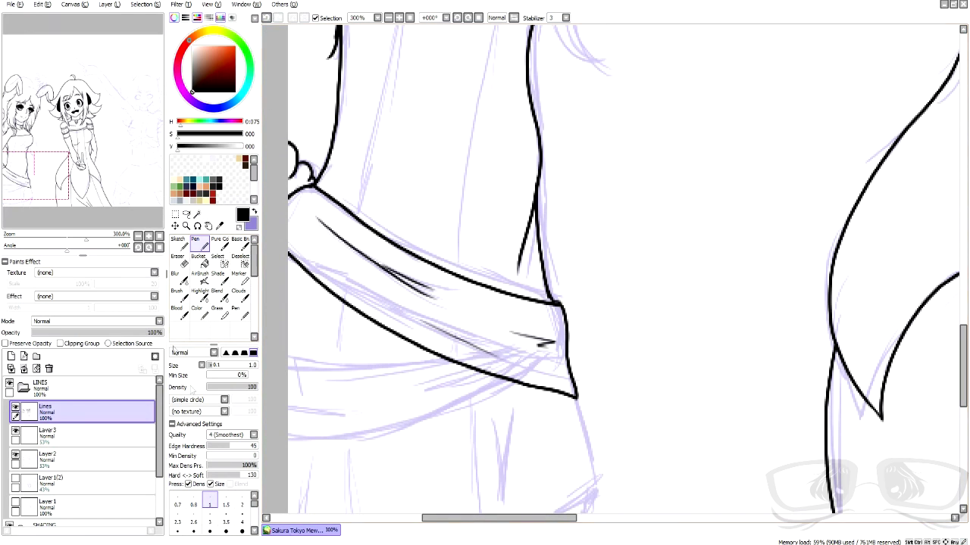
# - Ink the lower sash band's two edges at pen size 2 and add thin folds inside it at size 1
pyautogui.click(241, 502)
pyautogui.moveTo(530, 387); pyautogui.dragTo(288, 430)
pyautogui.moveTo(442, 362); pyautogui.dragTo(286, 353)
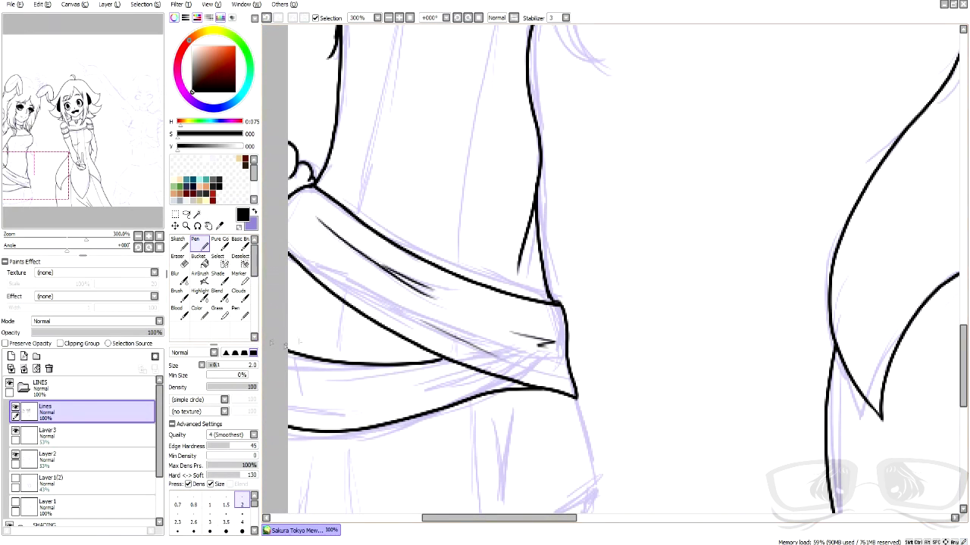
pyautogui.click(209, 502)
pyautogui.moveTo(288, 409); pyautogui.dragTo(342, 414)
pyautogui.moveTo(324, 380)
pyautogui.mouseDown()
pyautogui.moveTo(450, 366)
pyautogui.moveTo(493, 385)
pyautogui.mouseUp()
# - Add thin V-shaped fold lines to the skirt below the sash, undoing and redrawing the first pair
pyautogui.scroll(-3, 528, 313)
pyautogui.scroll(4, 520, 380)
pyautogui.moveTo(512, 254); pyautogui.dragTo(519, 377)
pyautogui.moveTo(538, 241); pyautogui.dragTo(519, 369)
pyautogui.click(266, 16)
pyautogui.click(267, 17)
pyautogui.moveTo(511, 251); pyautogui.dragTo(526, 364)
pyautogui.moveTo(539, 242); pyautogui.dragTo(527, 364)
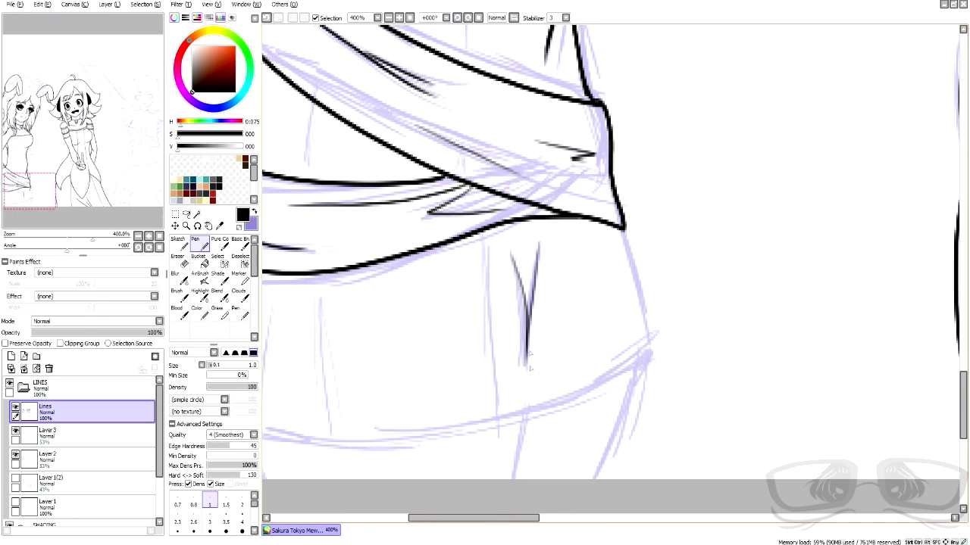
pyautogui.scroll(-2, 573, 311)
pyautogui.scroll(1, 573, 311)
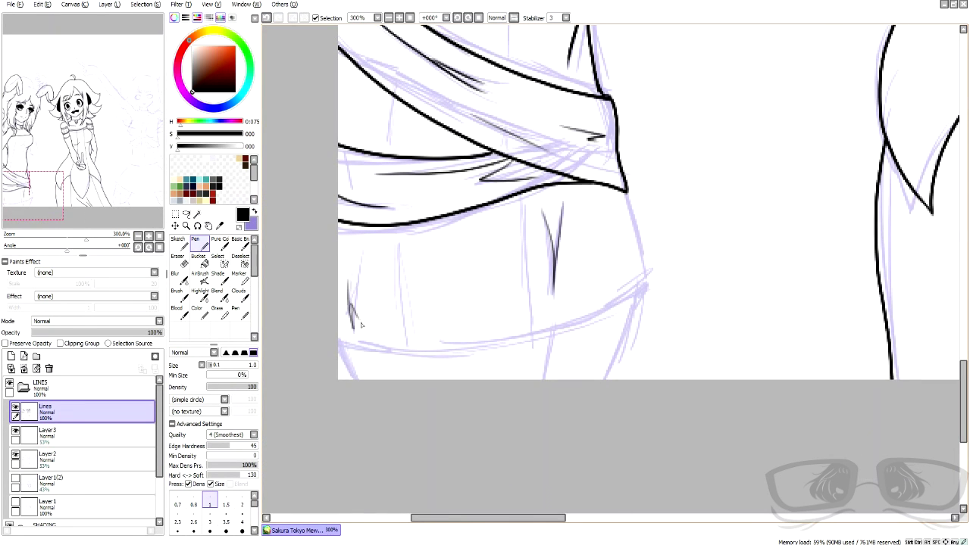
# - Ink the skirt's right side and hem and the legs beneath it with the pen at size 2
pyautogui.click(241, 502)
pyautogui.moveTo(627, 194)
pyautogui.mouseDown()
pyautogui.moveTo(656, 280)
pyautogui.moveTo(426, 343)
pyautogui.moveTo(339, 335)
pyautogui.mouseUp()
pyautogui.moveTo(653, 286); pyautogui.dragTo(600, 380)
pyautogui.moveTo(553, 324); pyautogui.dragTo(540, 380)
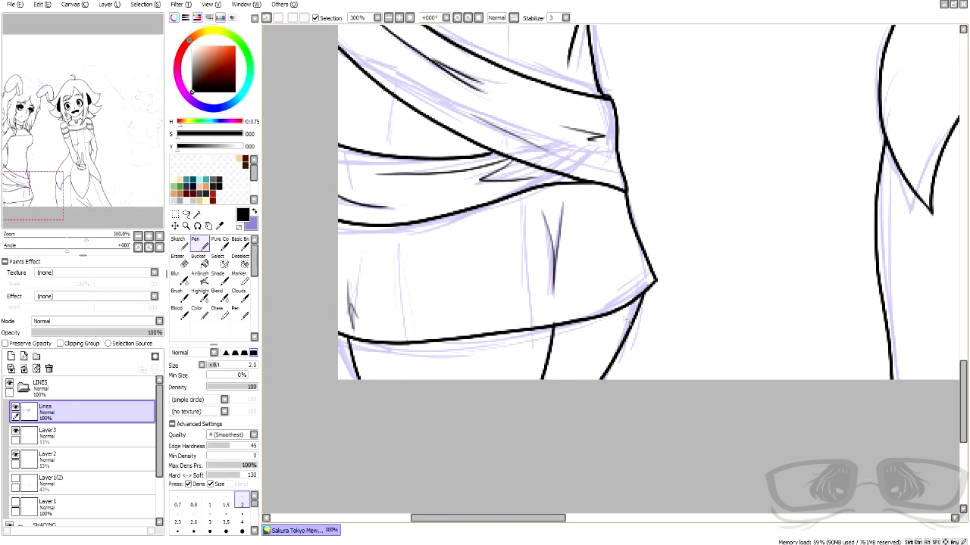
pyautogui.scroll(-5, 677, 209)
pyautogui.scroll(3, 697, 125)
# - Create a linework layer and draw two long vertical dress seams with the Curve tool at size 0.7
pyautogui.click(25, 356)
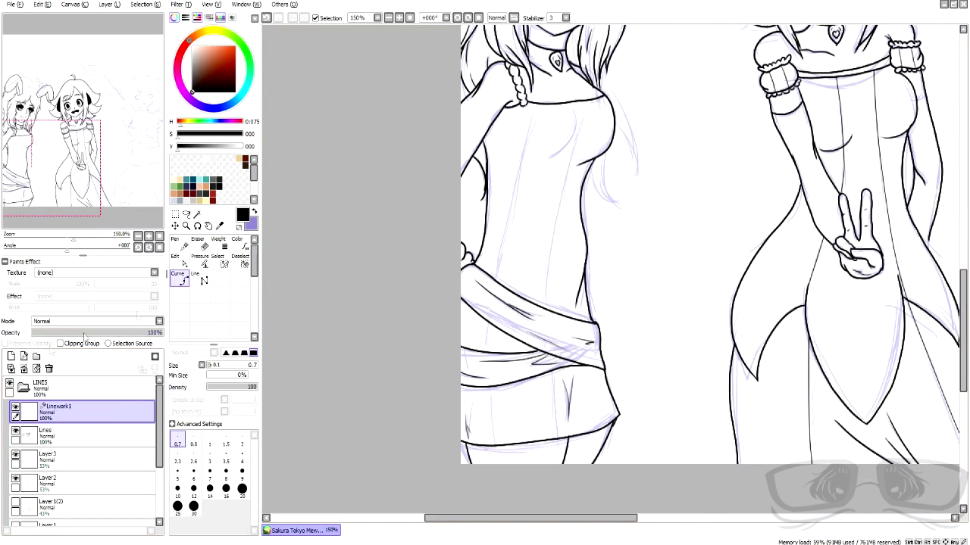
pyautogui.click(534, 104)
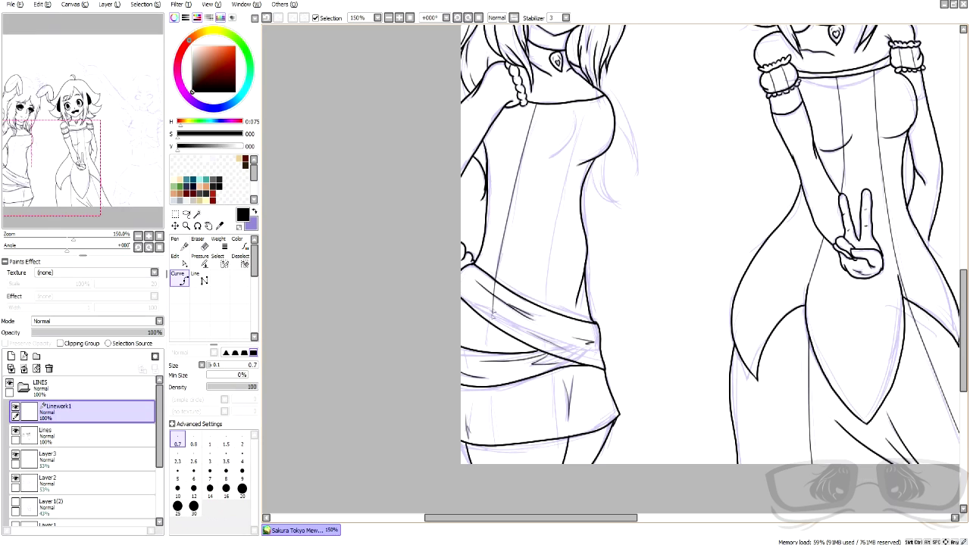
pyautogui.click(592, 102)
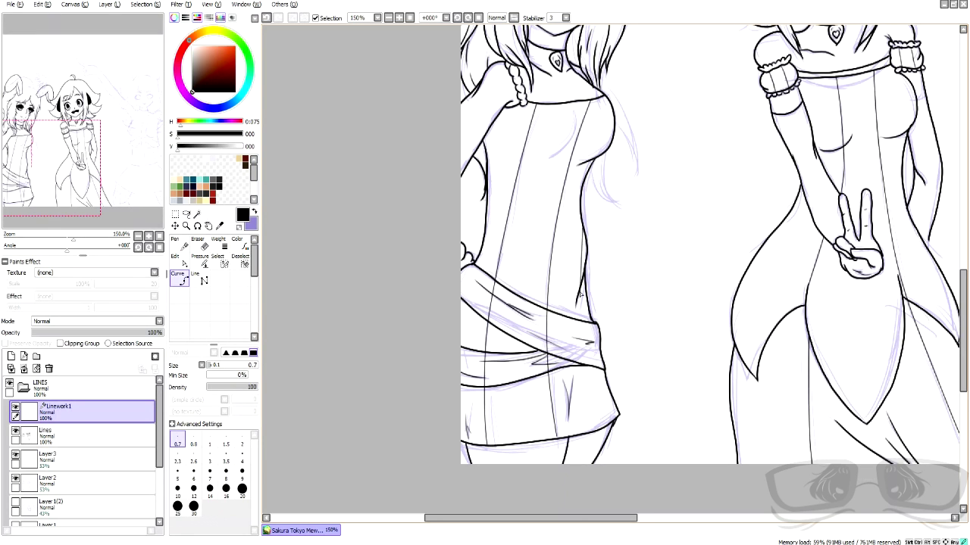
# - Erase the seams where they cross the sash with a size 20 eraser, and merge the linework into the Lines layer
pyautogui.press('e')
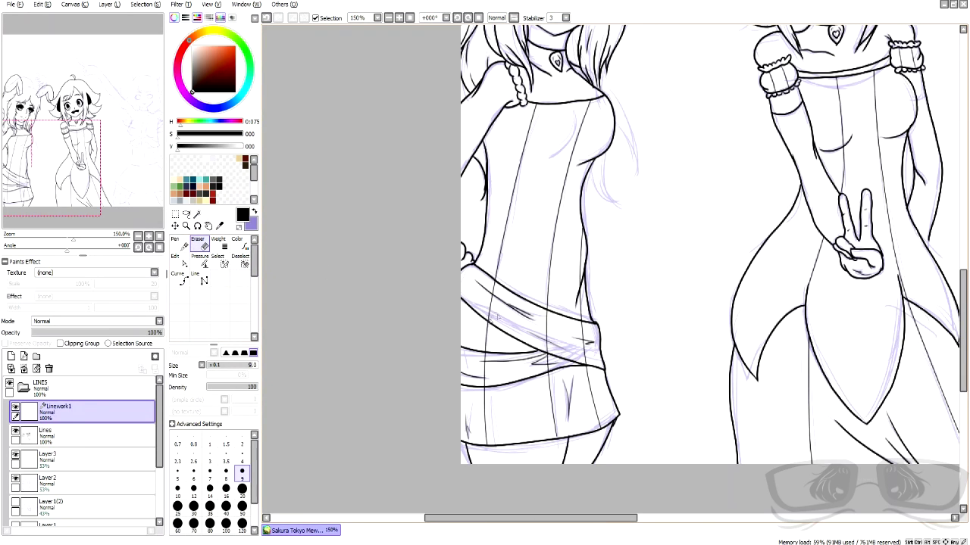
pyautogui.click(242, 488)
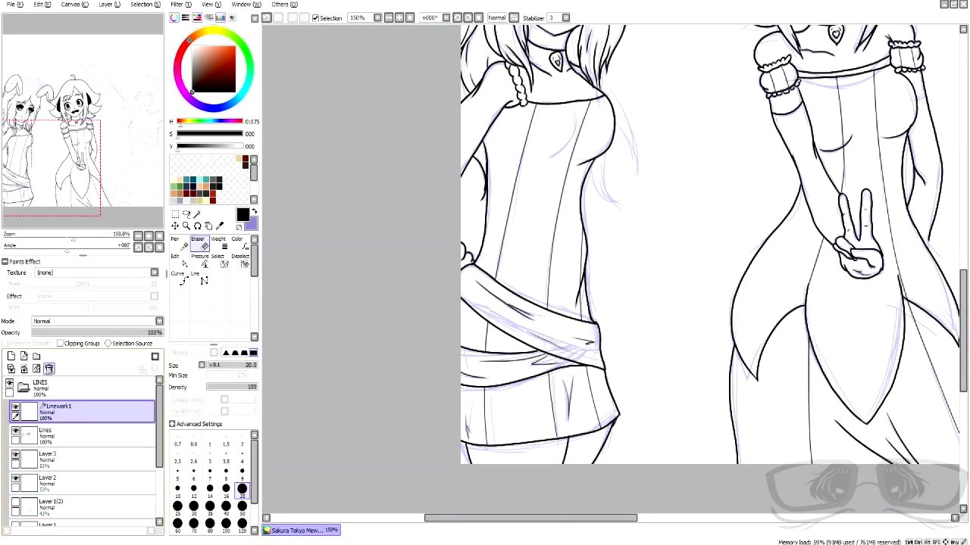
pyautogui.click(49, 369)
# - Ink the long hair ends beside and below the chest on the right, redoing the inner lower strand
pyautogui.scroll(-2, 626, 175)
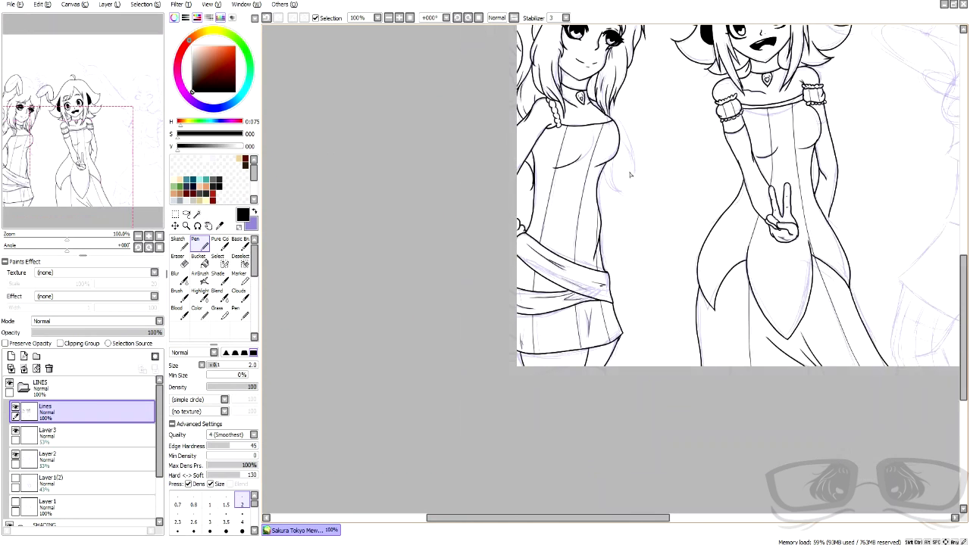
pyautogui.scroll(4, 624, 180)
pyautogui.moveTo(551, 300); pyautogui.dragTo(567, 398)
pyautogui.moveTo(567, 396)
pyautogui.mouseDown()
pyautogui.moveTo(530, 365)
pyautogui.moveTo(566, 395)
pyautogui.mouseUp()
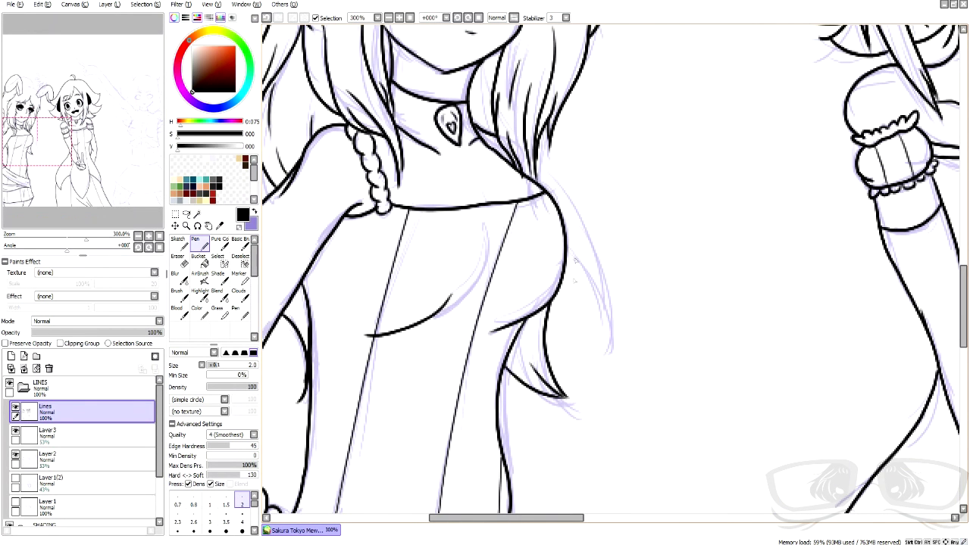
pyautogui.click(267, 18)
pyautogui.moveTo(513, 344); pyautogui.dragTo(564, 409)
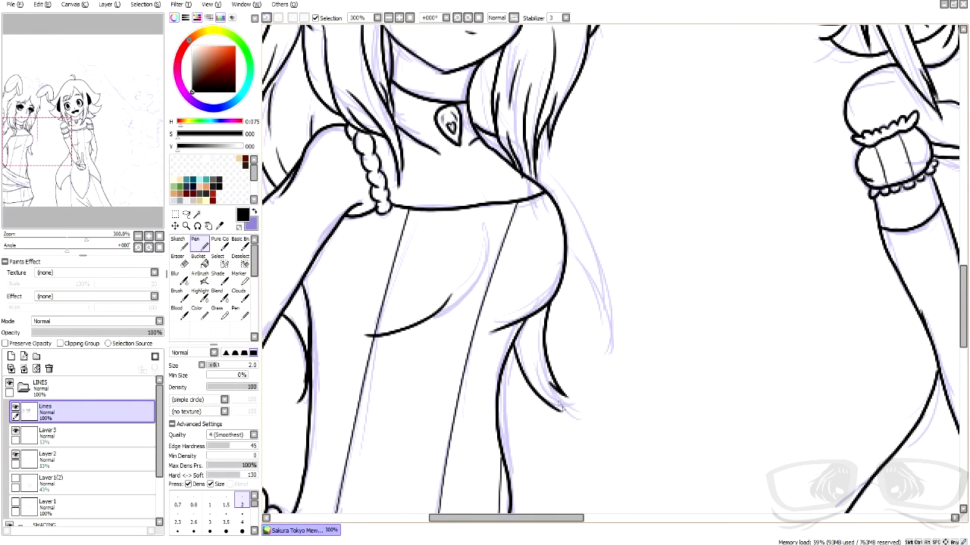
pyautogui.moveTo(566, 254); pyautogui.dragTo(607, 345)
pyautogui.moveTo(544, 180); pyautogui.dragTo(606, 306)
pyautogui.scroll(-4, 585, 256)
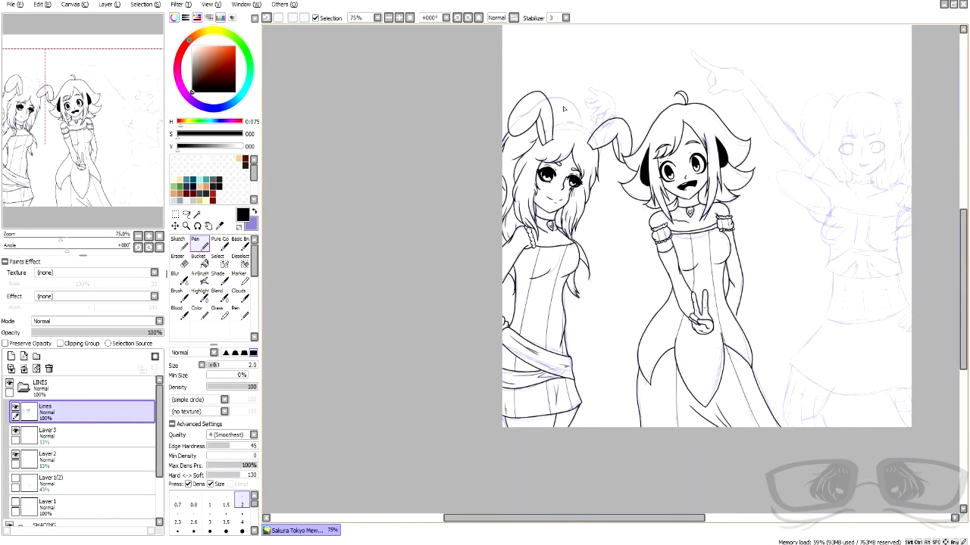
# - Ink the rounded outline between the rabbit ears, the small detail at its base, and the headband's two curved edges
pyautogui.scroll(4, 563, 109)
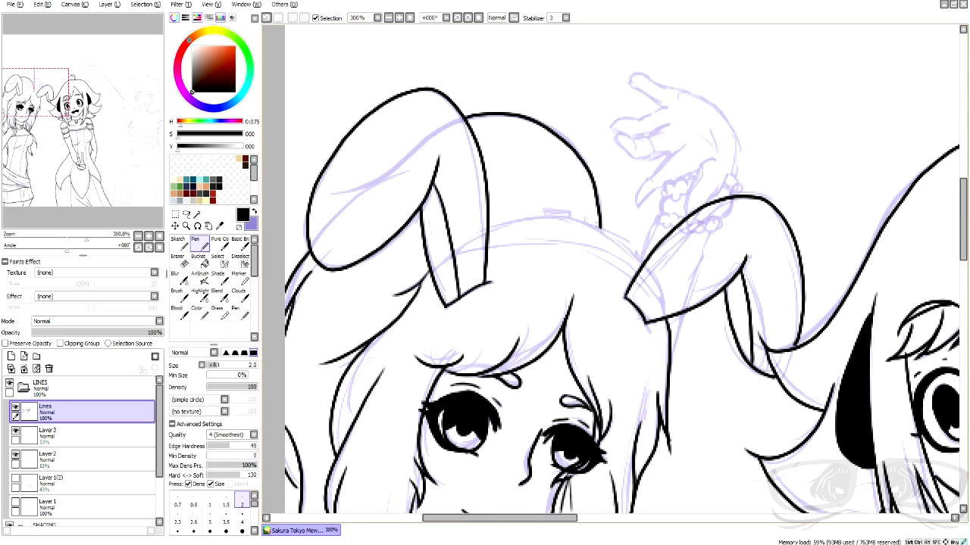
pyautogui.moveTo(488, 252)
pyautogui.mouseDown()
pyautogui.moveTo(526, 245)
pyautogui.moveTo(609, 261)
pyautogui.mouseUp()
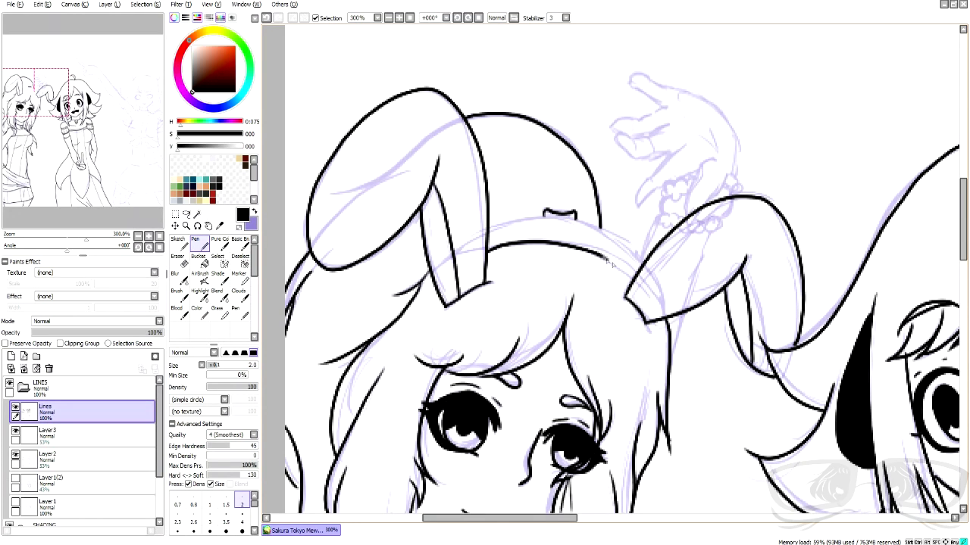
pyautogui.moveTo(491, 233)
pyautogui.mouseDown()
pyautogui.moveTo(562, 219)
pyautogui.moveTo(614, 242)
pyautogui.moveTo(644, 273)
pyautogui.mouseUp()
pyautogui.press('e')
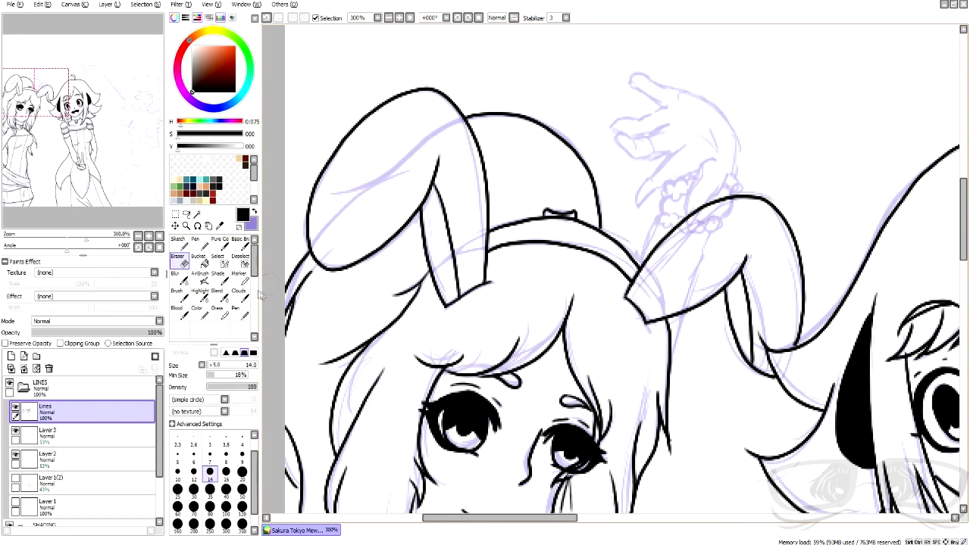
pyautogui.click(199, 244)
# - Toggle the visibility of Layer2's purple sketch to check the finished line art without it
pyautogui.click(16, 454)
pyautogui.click(15, 455)
pyautogui.click(15, 455)
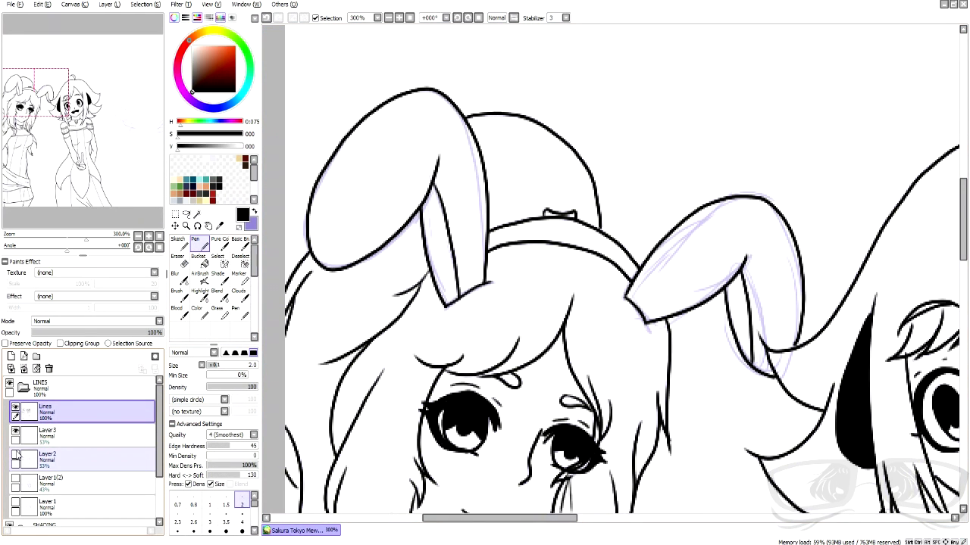
# - Show Layer2's purple sketch and ink the thumb, wrist edges and frilled wristband of the raised hand behind the right rabbit ear
pyautogui.click(15, 455)
pyautogui.scroll(4, 704, 185)
pyautogui.moveTo(580, 223)
pyautogui.mouseDown()
pyautogui.moveTo(472, 281)
pyautogui.moveTo(594, 302)
pyautogui.mouseUp()
pyautogui.moveTo(713, 205); pyautogui.dragTo(762, 236)
pyautogui.moveTo(523, 214)
pyautogui.mouseDown()
pyautogui.moveTo(518, 222)
pyautogui.moveTo(500, 172)
pyautogui.moveTo(621, 157)
pyautogui.mouseUp()
pyautogui.moveTo(464, 304)
pyautogui.mouseDown()
pyautogui.moveTo(526, 356)
pyautogui.moveTo(477, 390)
pyautogui.moveTo(462, 412)
pyautogui.mouseUp()
pyautogui.scroll(-3, 496, 350)
pyautogui.moveTo(549, 211)
pyautogui.mouseDown()
pyautogui.moveTo(461, 305)
pyautogui.moveTo(503, 283)
pyautogui.moveTo(494, 298)
pyautogui.mouseUp()
pyautogui.click(266, 19)
pyautogui.click(266, 20)
pyautogui.click(266, 19)
pyautogui.moveTo(579, 242)
pyautogui.mouseDown()
pyautogui.moveTo(541, 324)
pyautogui.moveTo(547, 332)
pyautogui.mouseUp()
pyautogui.moveTo(612, 263); pyautogui.dragTo(575, 317)
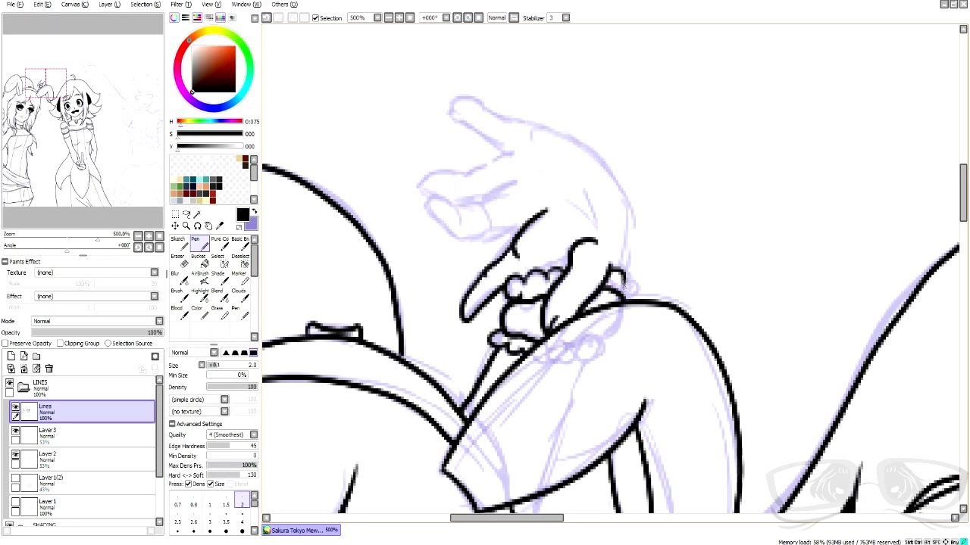
# - Ink the curled fingers of the raised hand and finish the frill at the far edge of the wristband
pyautogui.moveTo(517, 183)
pyautogui.mouseDown()
pyautogui.moveTo(494, 195)
pyautogui.moveTo(493, 225)
pyautogui.moveTo(477, 204)
pyautogui.moveTo(461, 223)
pyautogui.moveTo(434, 201)
pyautogui.moveTo(451, 239)
pyautogui.moveTo(512, 225)
pyautogui.mouseUp()
pyautogui.moveTo(519, 156)
pyautogui.mouseDown()
pyautogui.moveTo(422, 183)
pyautogui.moveTo(468, 188)
pyautogui.mouseUp()
pyautogui.press('e')
pyautogui.press('n')
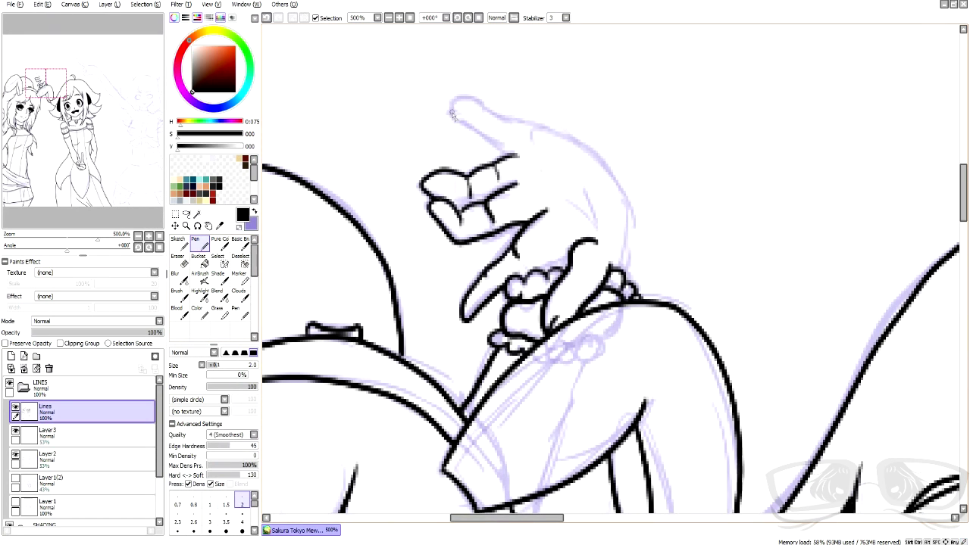
# - Ink the raised hand's extended top finger, outer contour down to the wrist, and short palm creases
pyautogui.moveTo(451, 117); pyautogui.dragTo(514, 155)
pyautogui.moveTo(463, 103)
pyautogui.mouseDown()
pyautogui.moveTo(509, 122)
pyautogui.moveTo(541, 158)
pyautogui.moveTo(595, 153)
pyautogui.moveTo(624, 275)
pyautogui.mouseUp()
pyautogui.moveTo(559, 197); pyautogui.dragTo(599, 231)
pyautogui.moveTo(585, 191); pyautogui.dragTo(598, 227)
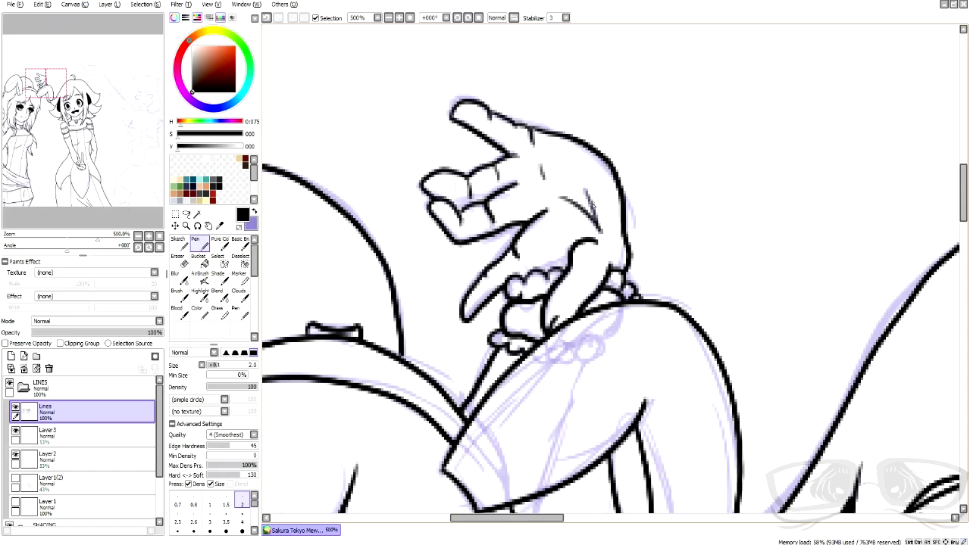
# - Examine the raised hand and the overall line art with Layer2's purple sketch hidden
pyautogui.scroll(-6, 617, 196)
pyautogui.scroll(-1, 656, 185)
pyautogui.scroll(1, 772, 262)
pyautogui.scroll(6, 555, 194)
pyautogui.moveTo(497, 227); pyautogui.dragTo(473, 302)
pyautogui.scroll(-2, 485, 261)
pyautogui.scroll(-7, 483, 257)
pyautogui.scroll(3, 482, 257)
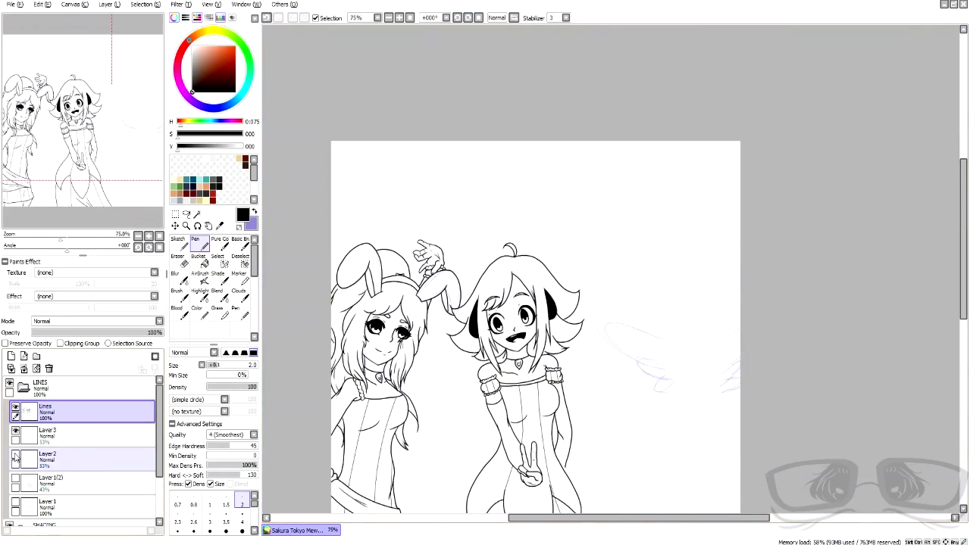
# - Ink the main curved fringe strands on the pigtailed character's forehead, redoing the outermost strand
pyautogui.scroll(4, 738, 237)
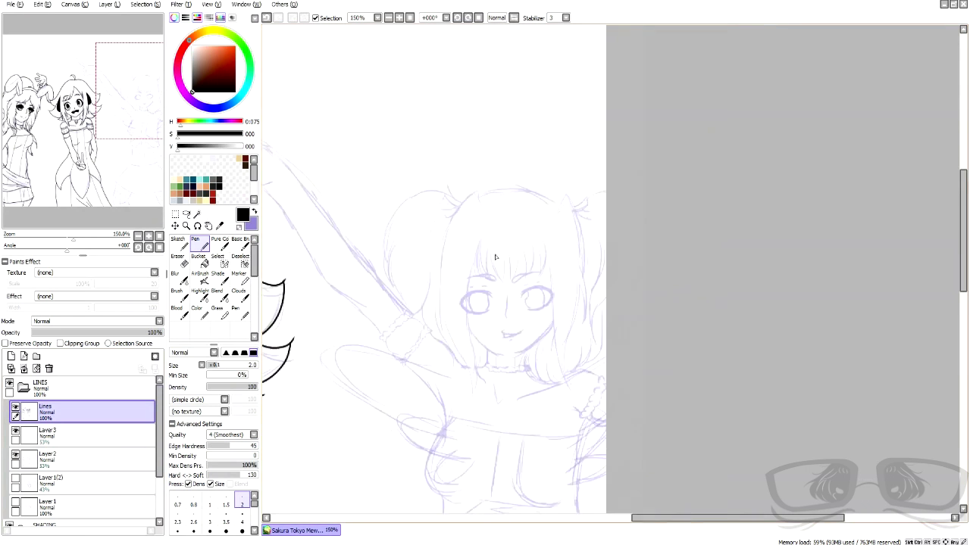
pyautogui.moveTo(489, 146); pyautogui.dragTo(500, 237)
pyautogui.moveTo(491, 180); pyautogui.dragTo(520, 240)
pyautogui.moveTo(522, 183); pyautogui.dragTo(534, 246)
pyautogui.moveTo(551, 178); pyautogui.dragTo(564, 241)
pyautogui.moveTo(579, 169); pyautogui.dragTo(590, 239)
pyautogui.moveTo(597, 149); pyautogui.dragTo(603, 241)
pyautogui.scroll(2, 593, 208)
pyautogui.hotkey('ctrl', 'z')
pyautogui.moveTo(592, 90); pyautogui.dragTo(601, 239)
pyautogui.click(268, 20)
# - Ink the outer fringe edge and the short strokes that close the fringe strands into pointed tips
pyautogui.moveTo(595, 98); pyautogui.dragTo(597, 255)
pyautogui.moveTo(585, 143); pyautogui.dragTo(545, 272)
pyautogui.moveTo(559, 218); pyautogui.dragTo(541, 271)
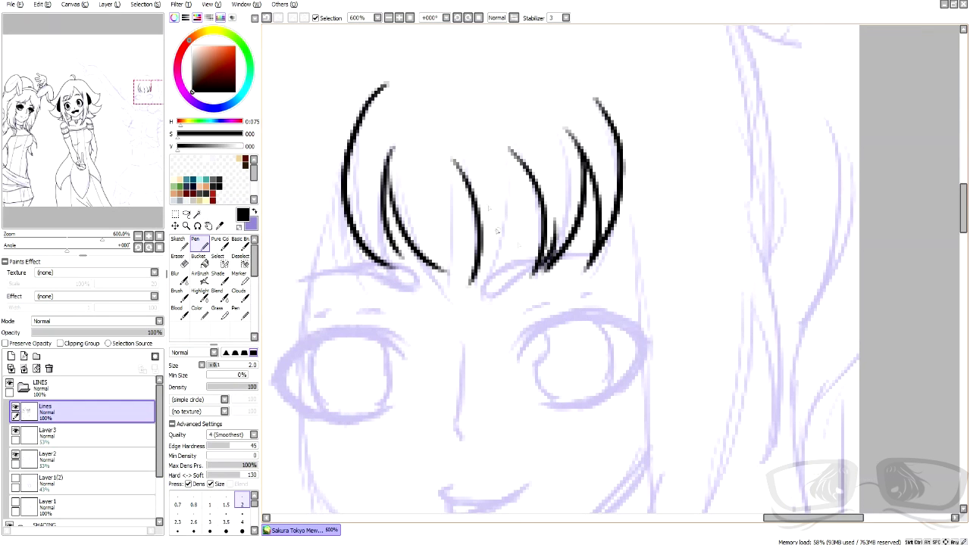
pyautogui.moveTo(524, 167); pyautogui.dragTo(470, 279)
pyautogui.moveTo(462, 170); pyautogui.dragTo(452, 279)
pyautogui.moveTo(372, 226); pyautogui.dragTo(401, 263)
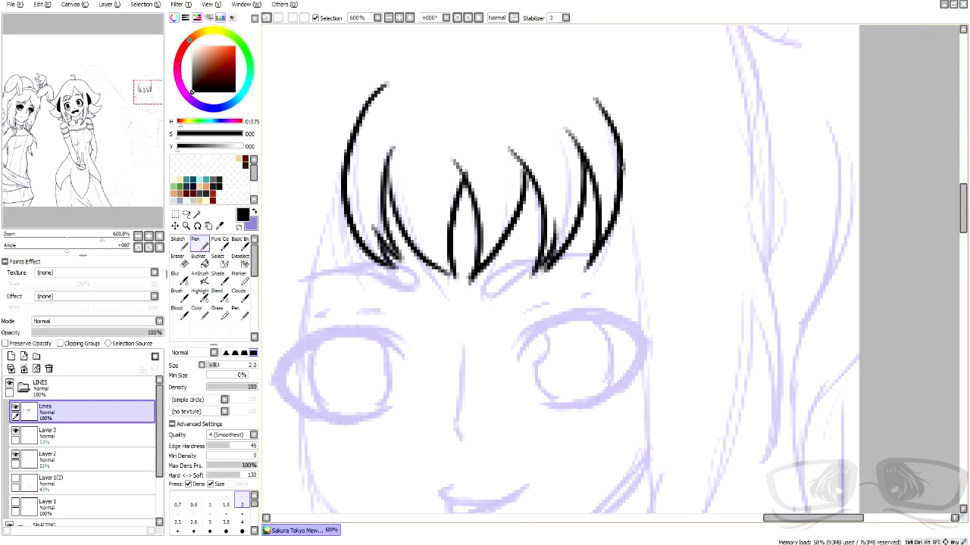
# - Ink a short strand right of the fringe and the long pointed side lock left of the face, redoing its lower tip
pyautogui.moveTo(626, 161); pyautogui.dragTo(667, 257)
pyautogui.scroll(-2, 678, 254)
pyautogui.moveTo(521, 118)
pyautogui.mouseDown()
pyautogui.moveTo(458, 148)
pyautogui.moveTo(422, 368)
pyautogui.mouseUp()
pyautogui.moveTo(435, 287); pyautogui.dragTo(506, 466)
pyautogui.moveTo(512, 216)
pyautogui.mouseDown()
pyautogui.moveTo(504, 399)
pyautogui.moveTo(487, 360)
pyautogui.moveTo(508, 468)
pyautogui.mouseUp()
pyautogui.scroll(2, 573, 509)
pyautogui.hotkey('ctrl', 'z')
pyautogui.moveTo(422, 329); pyautogui.dragTo(461, 438)
pyautogui.moveTo(428, 347); pyautogui.dragTo(467, 433)
pyautogui.moveTo(444, 285); pyautogui.dragTo(464, 435)
pyautogui.scroll(-3, 396, 302)
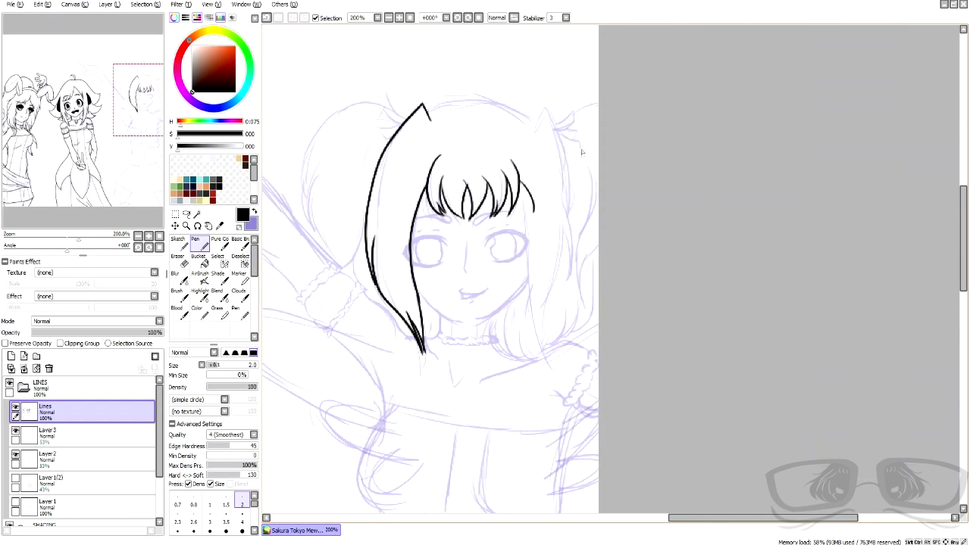
# - Ink the long side lock right of the face, with its outer edge, inner edge and pointed lower strands
pyautogui.moveTo(547, 110)
pyautogui.mouseDown()
pyautogui.moveTo(570, 202)
pyautogui.moveTo(565, 299)
pyautogui.mouseUp()
pyautogui.moveTo(559, 199); pyautogui.dragTo(546, 370)
pyautogui.moveTo(521, 189); pyautogui.dragTo(520, 333)
pyautogui.moveTo(521, 285); pyautogui.dragTo(550, 371)
pyautogui.scroll(3, 543, 343)
pyautogui.moveTo(512, 313); pyautogui.dragTo(547, 411)
# - Erase overlapping hair lines with a size 7 eraser and redraw an inner edge of the right side lock with the Pen
pyautogui.press('e')
pyautogui.click(210, 458)
pyautogui.moveTo(480, 307); pyautogui.dragTo(480, 372)
pyautogui.click(201, 245)
pyautogui.moveTo(964, 241); pyautogui.dragTo(966, 218)
pyautogui.moveTo(587, 230); pyautogui.dragTo(596, 397)
pyautogui.scroll(-3, 859, 169)
pyautogui.scroll(2, 803, 67)
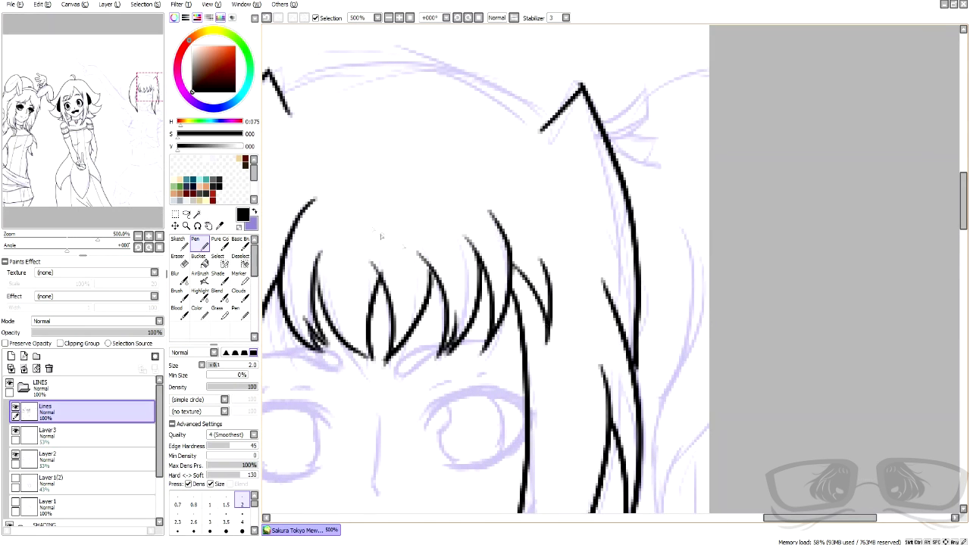
# - Erase the short loose strand beside the right end of the fringe
pyautogui.press('e')
pyautogui.moveTo(548, 341); pyautogui.dragTo(536, 306)
pyautogui.scroll(-3, 517, 270)
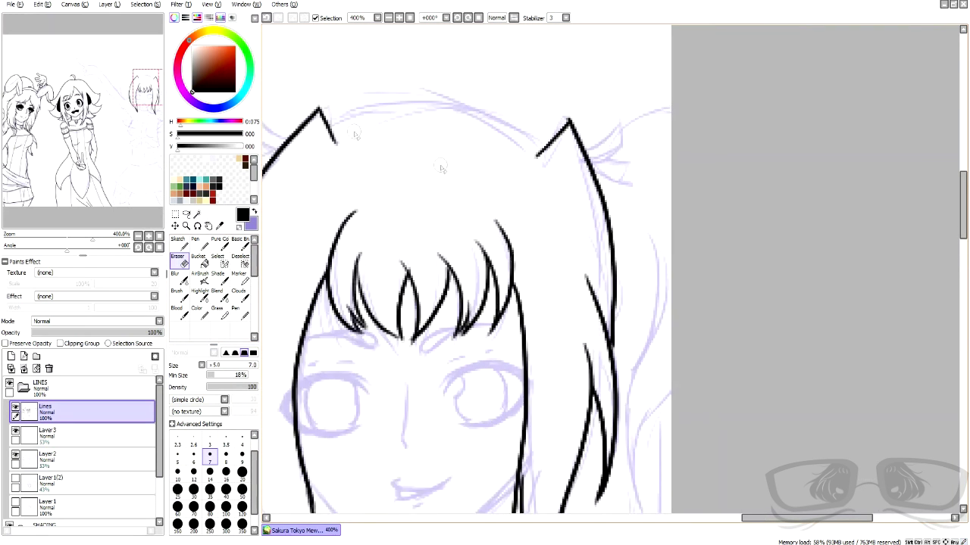
# - Ink the top curve of the head between the two hair points and the ribbon loops at the right pigtail
pyautogui.scroll(3, 341, 109)
pyautogui.click(200, 244)
pyautogui.moveTo(417, 199)
pyautogui.mouseDown()
pyautogui.moveTo(535, 172)
pyautogui.moveTo(699, 225)
pyautogui.moveTo(799, 210)
pyautogui.moveTo(789, 245)
pyautogui.mouseUp()
pyautogui.moveTo(745, 236)
pyautogui.mouseDown()
pyautogui.moveTo(791, 247)
pyautogui.moveTo(791, 268)
pyautogui.mouseUp()
pyautogui.moveTo(789, 266); pyautogui.dragTo(783, 284)
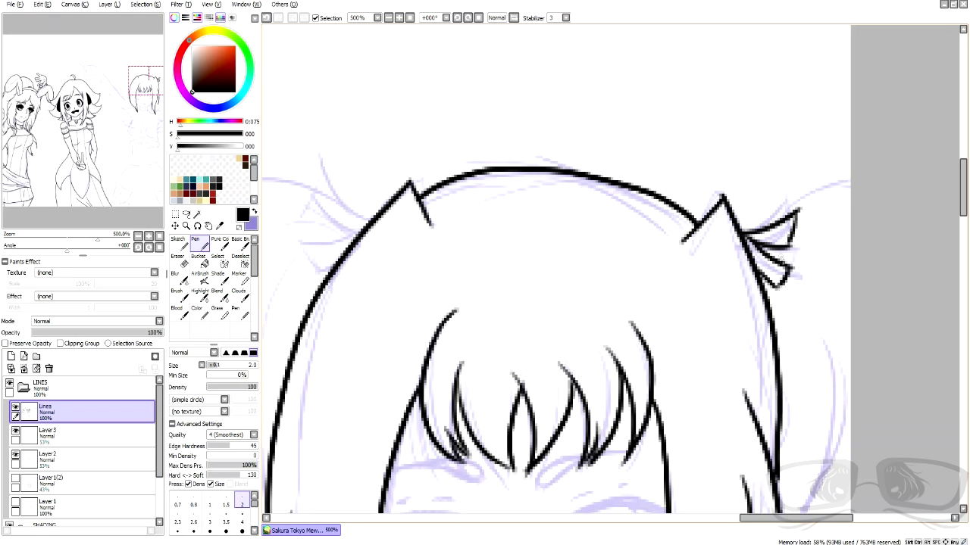
# - Ink the right pigtail's outline from the ribbon out to the canvas edge, redoing the first stroke
pyautogui.moveTo(779, 223); pyautogui.dragTo(863, 231)
pyautogui.scroll(-1, 833, 234)
pyautogui.scroll(1, 836, 251)
pyautogui.click(266, 18)
pyautogui.moveTo(692, 240); pyautogui.dragTo(816, 238)
pyautogui.scroll(-3, 816, 238)
# - Ink the small pointed ribbon loops at the base of the left pigtail
pyautogui.scroll(3, 621, 251)
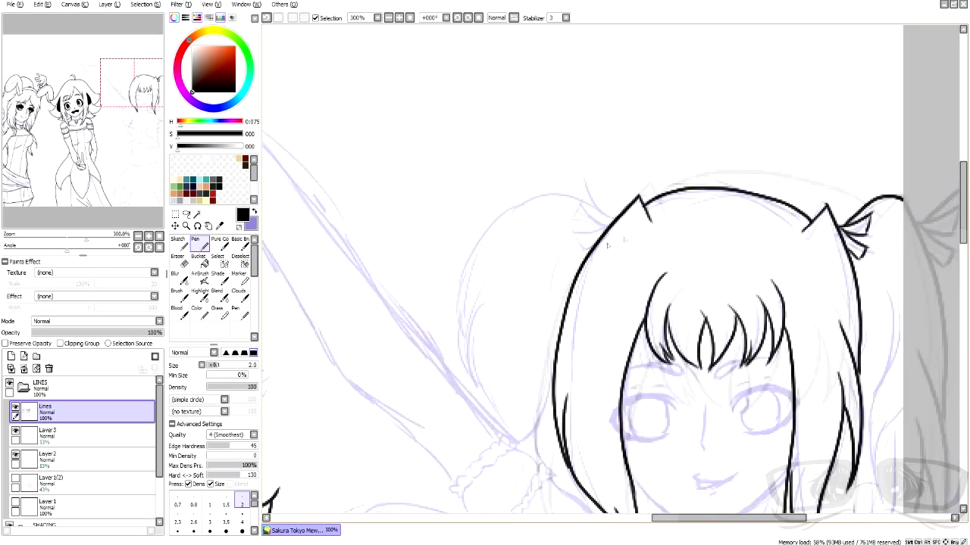
pyautogui.moveTo(624, 203); pyautogui.dragTo(579, 174)
pyautogui.moveTo(580, 175)
pyautogui.mouseDown()
pyautogui.moveTo(566, 225)
pyautogui.moveTo(579, 261)
pyautogui.mouseUp()
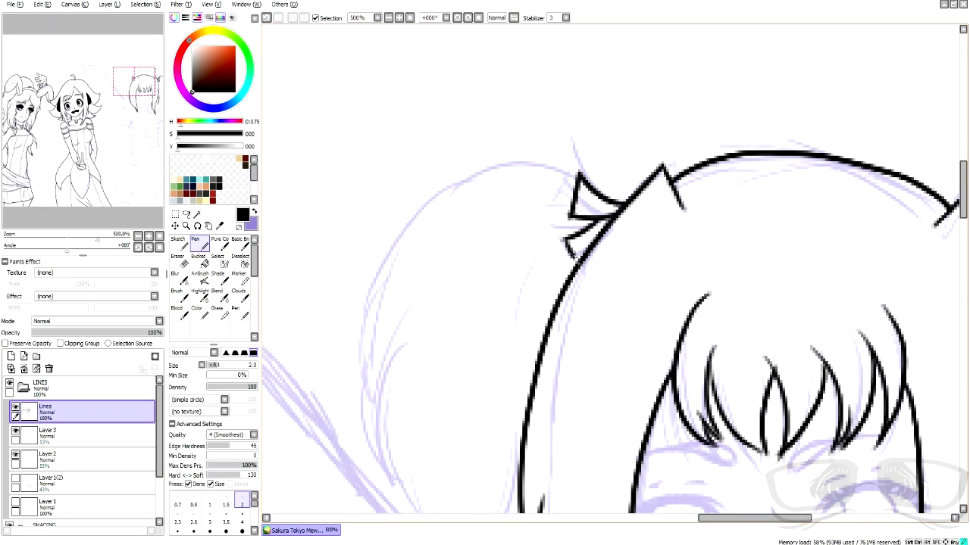
# - Ink the left pigtail's rounded outer outline, inner strand and tapering lower end, redoing the outer curve
pyautogui.scroll(-2, 578, 181)
pyautogui.moveTo(580, 85); pyautogui.dragTo(373, 348)
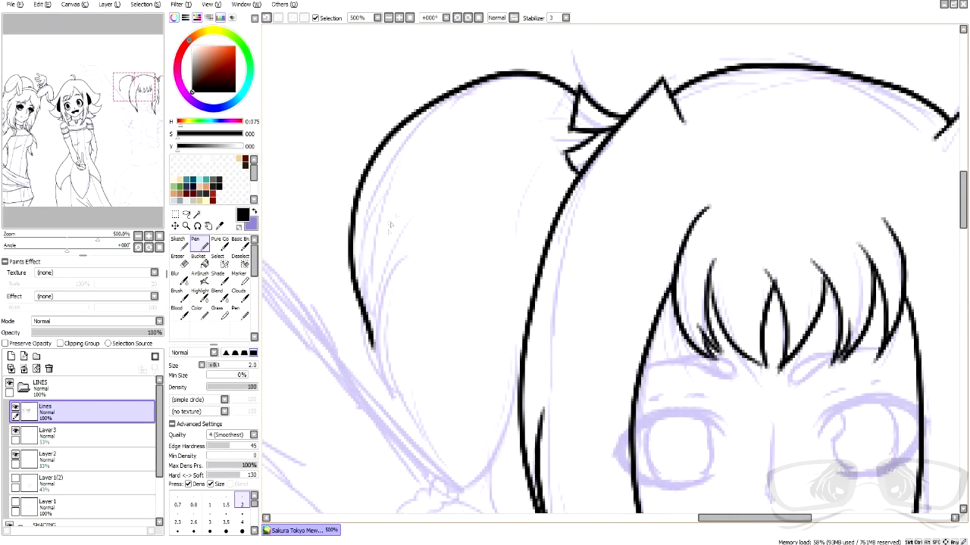
pyautogui.hotkey('ctrl', 'z')
pyautogui.moveTo(578, 86)
pyautogui.mouseDown()
pyautogui.moveTo(440, 76)
pyautogui.moveTo(367, 331)
pyautogui.mouseUp()
pyautogui.moveTo(386, 234); pyautogui.dragTo(374, 332)
pyautogui.moveTo(397, 318); pyautogui.dragTo(459, 487)
pyautogui.scroll(-3, 460, 486)
pyautogui.scroll(2, 481, 450)
pyautogui.click(267, 19)
pyautogui.click(267, 18)
# - Ink the puffed armband with frilled edges below the tip of the left pigtail
pyautogui.scroll(-3, 589, 268)
pyautogui.scroll(5, 540, 342)
pyautogui.moveTo(418, 365)
pyautogui.mouseDown()
pyautogui.moveTo(442, 327)
pyautogui.moveTo(547, 266)
pyautogui.moveTo(523, 394)
pyautogui.moveTo(451, 377)
pyautogui.moveTo(453, 411)
pyautogui.mouseUp()
pyautogui.moveTo(417, 352)
pyautogui.mouseDown()
pyautogui.moveTo(397, 342)
pyautogui.moveTo(509, 244)
pyautogui.moveTo(523, 252)
pyautogui.mouseUp()
pyautogui.moveTo(496, 436)
pyautogui.mouseDown()
pyautogui.moveTo(486, 461)
pyautogui.moveTo(580, 356)
pyautogui.moveTo(572, 331)
pyautogui.moveTo(585, 301)
pyautogui.moveTo(598, 327)
pyautogui.mouseUp()
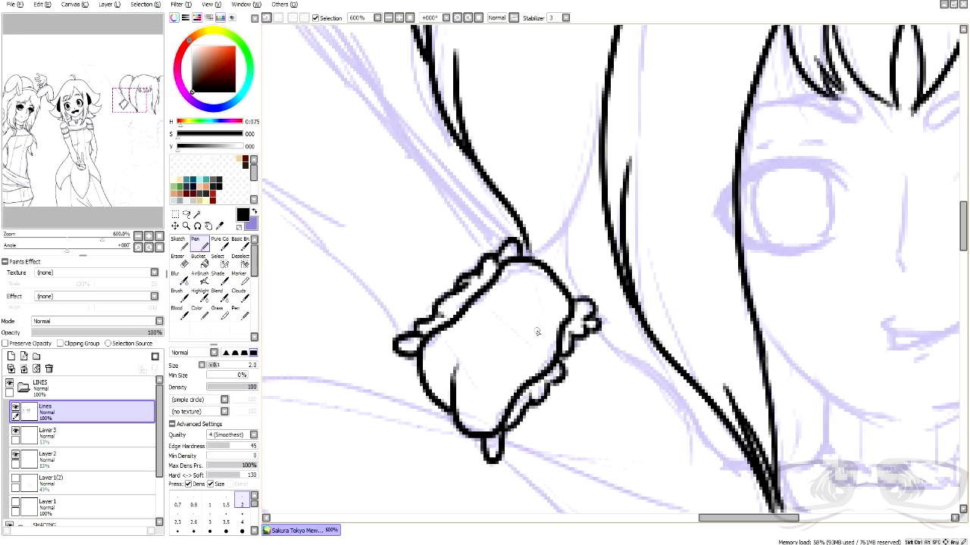
# - Ink the upper contour of the pointing hand from the fingertip to the wrist, redoing the first stroke
pyautogui.scroll(-7, 537, 331)
pyautogui.scroll(5, 537, 327)
pyautogui.scroll(-4, 424, 205)
pyautogui.scroll(3, 288, 72)
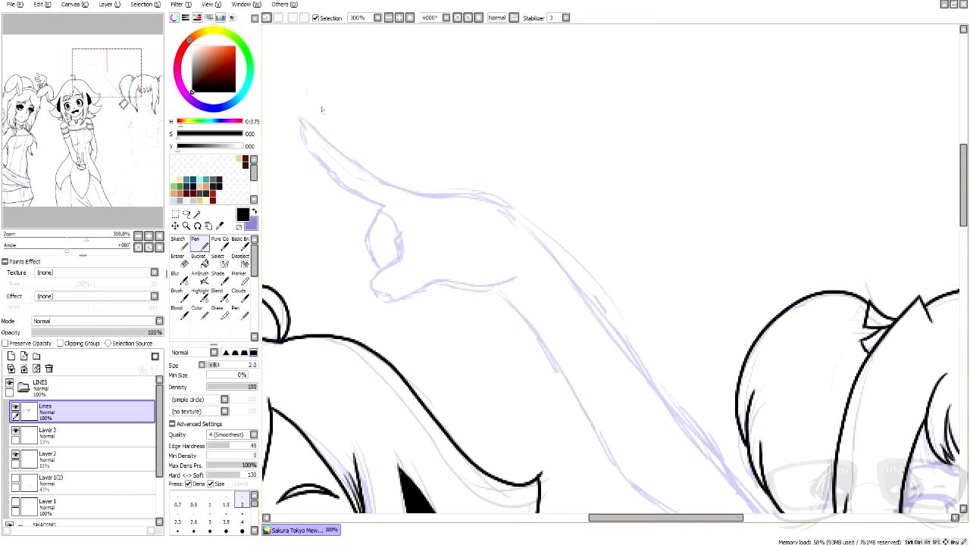
pyautogui.scroll(1, 321, 110)
pyautogui.moveTo(291, 115)
pyautogui.mouseDown()
pyautogui.moveTo(316, 142)
pyautogui.moveTo(610, 271)
pyautogui.moveTo(350, 212)
pyautogui.moveTo(403, 235)
pyautogui.mouseUp()
pyautogui.click(266, 18)
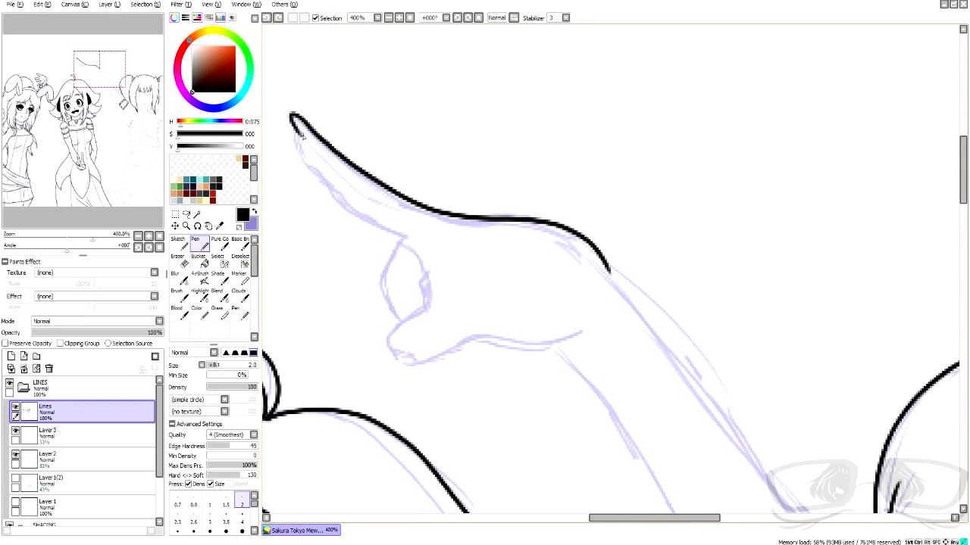
# - Ink the fingernail, the underside of the pointing finger, the curled fingers and the lower edge of the hand
pyautogui.moveTo(293, 119)
pyautogui.mouseDown()
pyautogui.moveTo(361, 219)
pyautogui.moveTo(411, 235)
pyautogui.mouseUp()
pyautogui.moveTo(403, 237)
pyautogui.mouseDown()
pyautogui.moveTo(383, 303)
pyautogui.moveTo(403, 321)
pyautogui.mouseUp()
pyautogui.moveTo(433, 268)
pyautogui.mouseDown()
pyautogui.moveTo(413, 365)
pyautogui.moveTo(577, 332)
pyautogui.mouseUp()
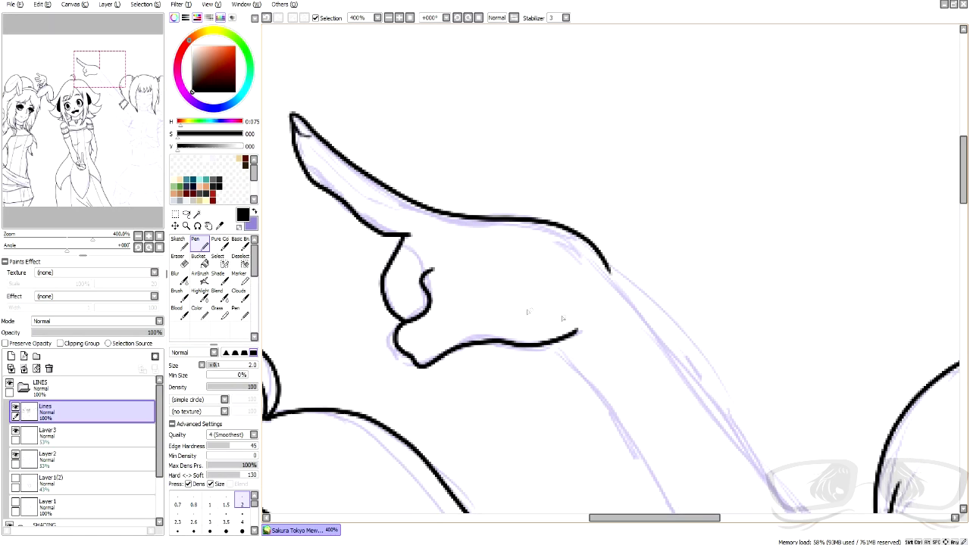
# - Toggle the Lines layer's visibility to compare the pointing hand's ink with the purple sketch
pyautogui.scroll(-5, 436, 266)
pyautogui.scroll(2, 470, 257)
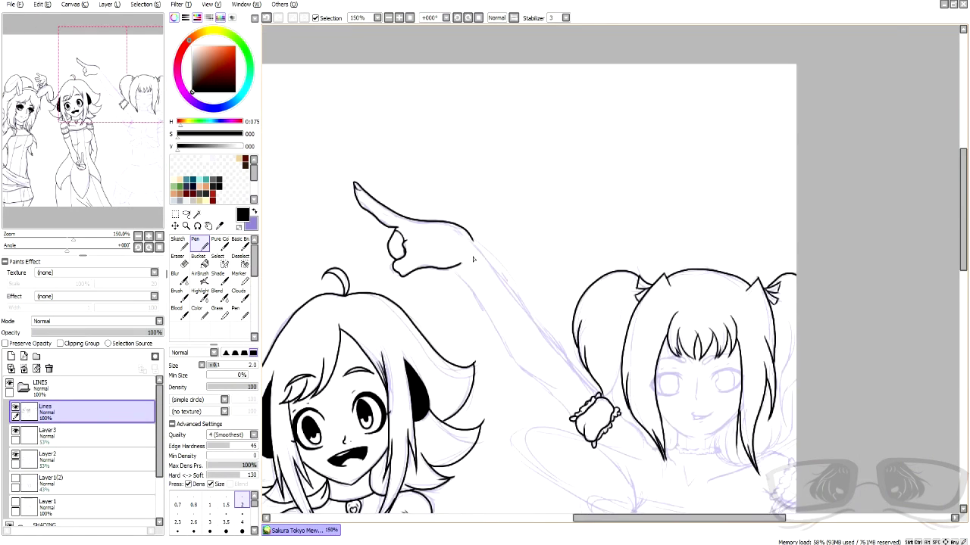
pyautogui.scroll(-3, 472, 256)
pyautogui.scroll(4, 461, 194)
pyautogui.click(15, 407)
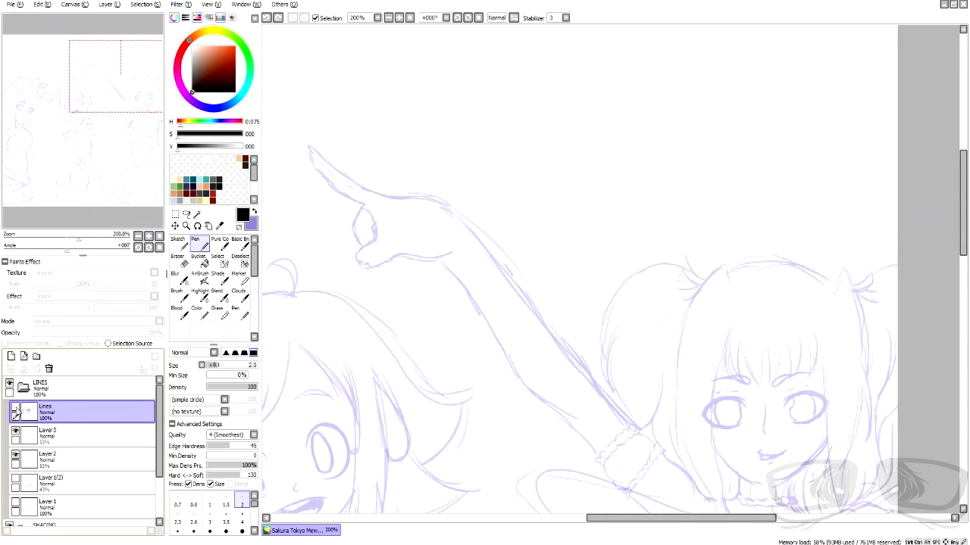
pyautogui.click(15, 408)
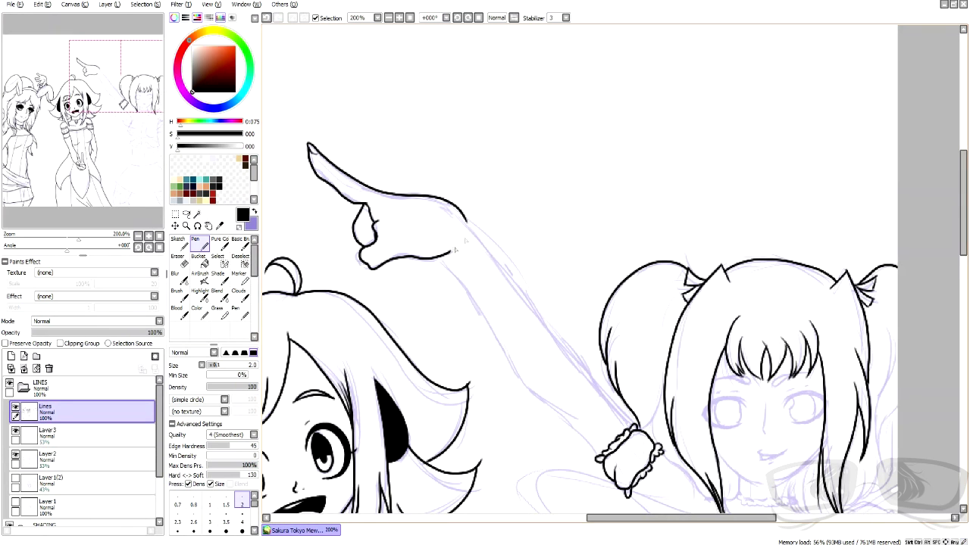
# - Ink both edges of the raised arm from the pointing hand to the frilled armband, redoing the upper edge
pyautogui.scroll(-2, 455, 250)
pyautogui.moveTo(446, 215); pyautogui.dragTo(593, 384)
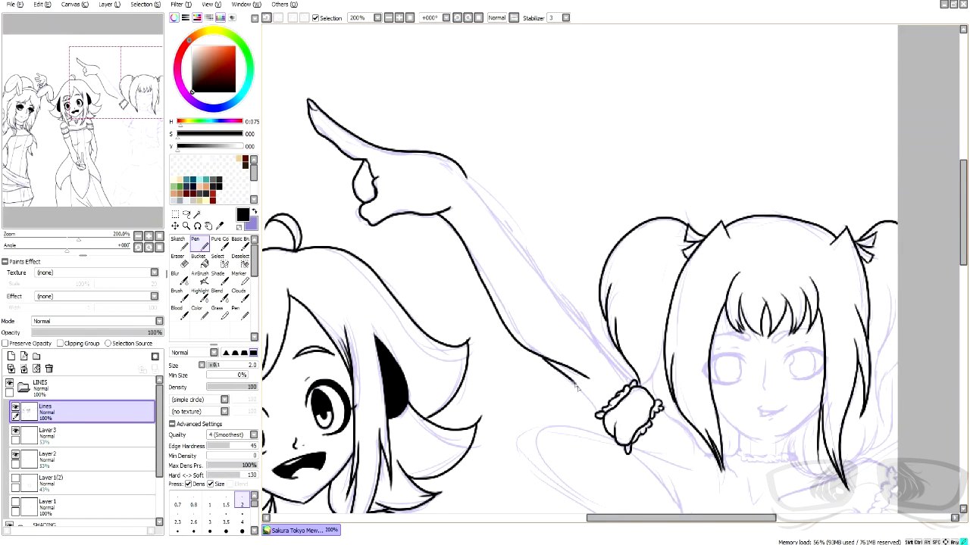
pyautogui.moveTo(474, 190); pyautogui.dragTo(621, 366)
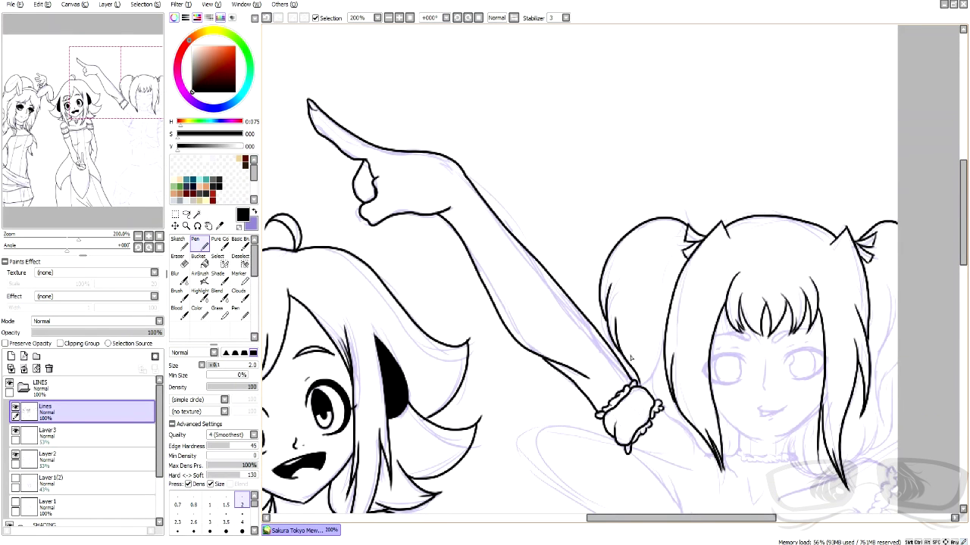
pyautogui.scroll(1, 704, 350)
pyautogui.click(267, 18)
pyautogui.moveTo(357, 165); pyautogui.dragTo(507, 181)
pyautogui.moveTo(384, 109); pyautogui.dragTo(613, 386)
# - Erase the stray line along the raised arm's lower edge near the armband
pyautogui.press('e')
pyautogui.moveTo(523, 388); pyautogui.dragTo(559, 408)
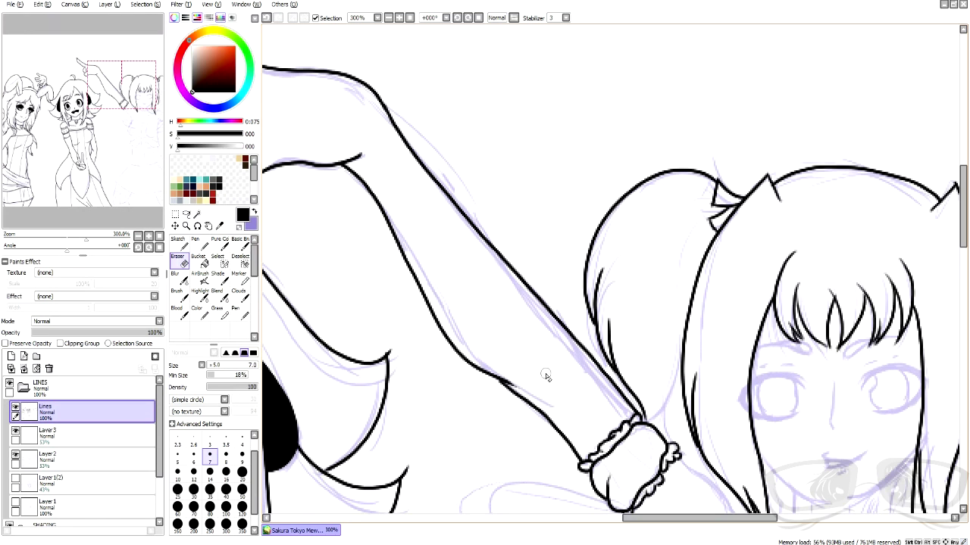
pyautogui.scroll(-2, 547, 376)
# - Ink the shoulder and armpit lines below the armband and the left outer curve of the bust, redoing the bust curve
pyautogui.press('n')
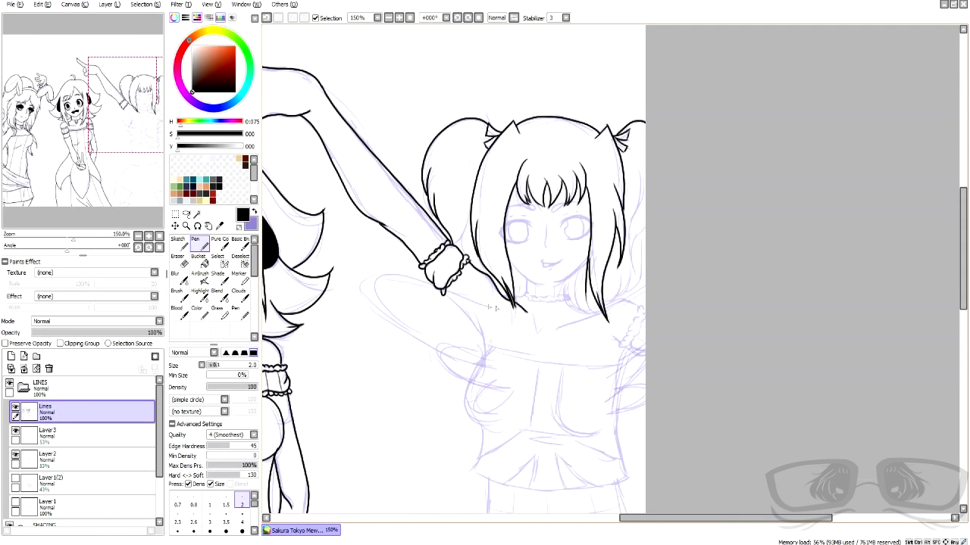
pyautogui.moveTo(496, 339)
pyautogui.mouseDown()
pyautogui.moveTo(466, 414)
pyautogui.moveTo(511, 419)
pyautogui.mouseUp()
pyautogui.scroll(3, 522, 423)
pyautogui.hotkey('ctrl', 'z')
pyautogui.moveTo(449, 251)
pyautogui.mouseDown()
pyautogui.moveTo(391, 322)
pyautogui.moveTo(444, 468)
pyautogui.mouseUp()
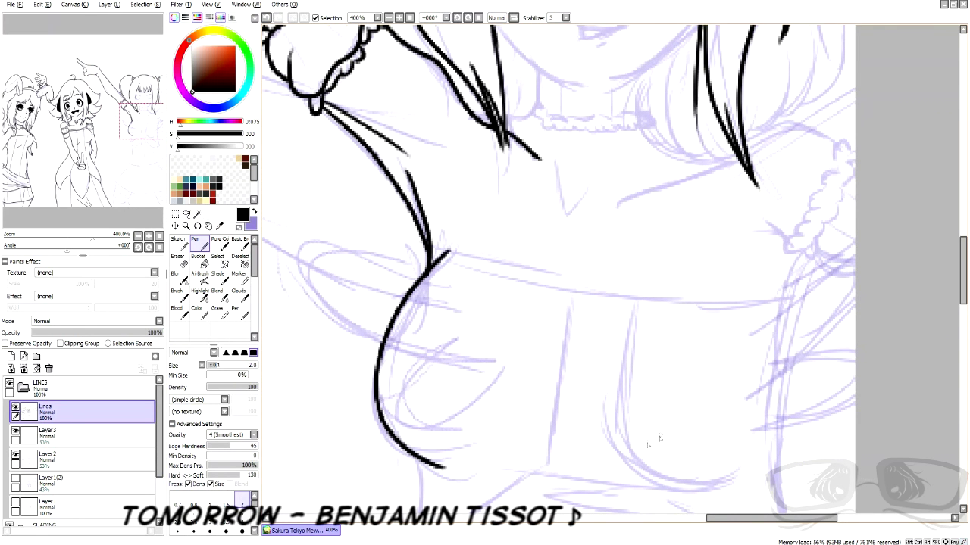
# - Ink the lower curve of the right bust, the dress's top edge, and the crease lines at the right armpit
pyautogui.moveTo(618, 450); pyautogui.dragTo(726, 482)
pyautogui.moveTo(446, 254)
pyautogui.mouseDown()
pyautogui.moveTo(534, 274)
pyautogui.moveTo(788, 295)
pyautogui.mouseUp()
pyautogui.moveTo(756, 228); pyautogui.dragTo(788, 241)
pyautogui.moveTo(765, 219); pyautogui.dragTo(788, 241)
# - Ink the pigtailed character's smiling mouth with the size 2 Pen
pyautogui.moveTo(962, 245); pyautogui.dragTo(956, 223)
pyautogui.scroll(1, 891, 222)
pyautogui.moveTo(515, 147)
pyautogui.mouseDown()
pyautogui.moveTo(580, 152)
pyautogui.moveTo(591, 139)
pyautogui.mouseUp()
pyautogui.moveTo(515, 160)
pyautogui.mouseDown()
pyautogui.moveTo(518, 178)
pyautogui.moveTo(585, 147)
pyautogui.mouseUp()
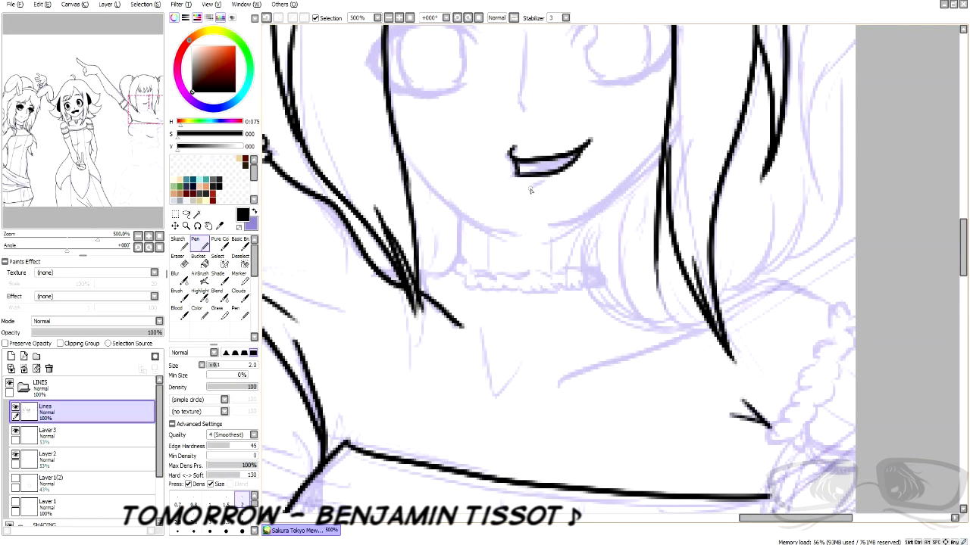
pyautogui.scroll(-4, 530, 190)
pyautogui.scroll(5, 530, 190)
pyautogui.scroll(-4, 487, 204)
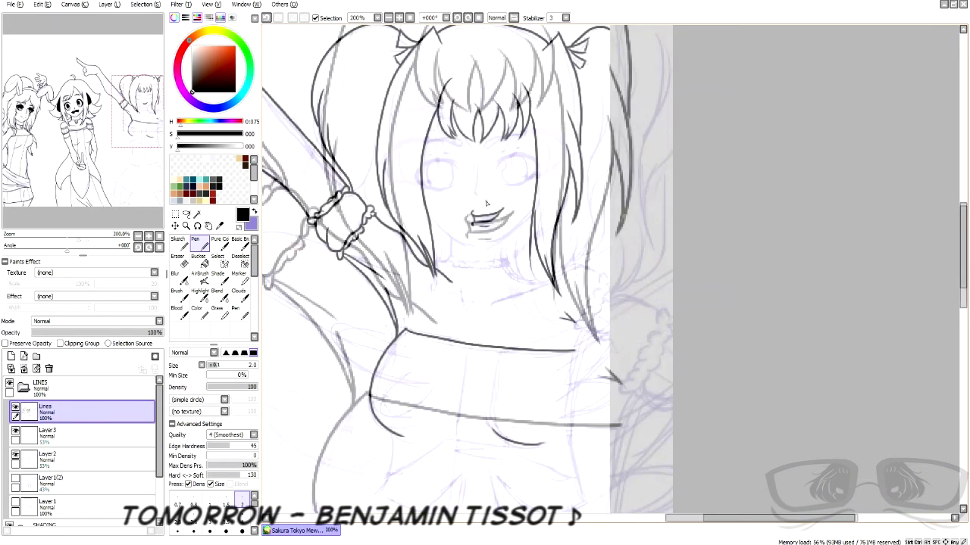
# - Erase the thick mouth lines and re-ink the smiling mouth with a size 1 Pen
pyautogui.scroll(4, 480, 147)
pyautogui.click(183, 261)
pyautogui.moveTo(524, 332)
pyautogui.mouseDown()
pyautogui.moveTo(477, 353)
pyautogui.moveTo(534, 325)
pyautogui.mouseUp()
pyautogui.click(200, 244)
pyautogui.click(210, 501)
pyautogui.moveTo(464, 350); pyautogui.dragTo(532, 328)
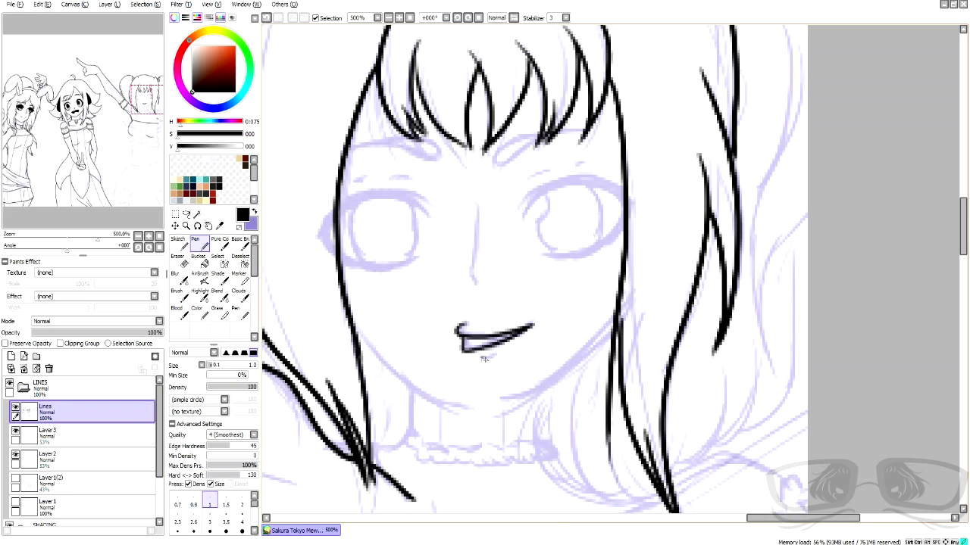
# - Ink the left eye's upper lash outline, pointed outer corner and lower lid with a size 2 Pen
pyautogui.click(241, 502)
pyautogui.moveTo(432, 219)
pyautogui.mouseDown()
pyautogui.moveTo(394, 199)
pyautogui.moveTo(307, 244)
pyautogui.moveTo(418, 260)
pyautogui.mouseUp()
pyautogui.moveTo(432, 212)
pyautogui.mouseDown()
pyautogui.moveTo(382, 189)
pyautogui.moveTo(299, 248)
pyautogui.moveTo(350, 263)
pyautogui.mouseUp()
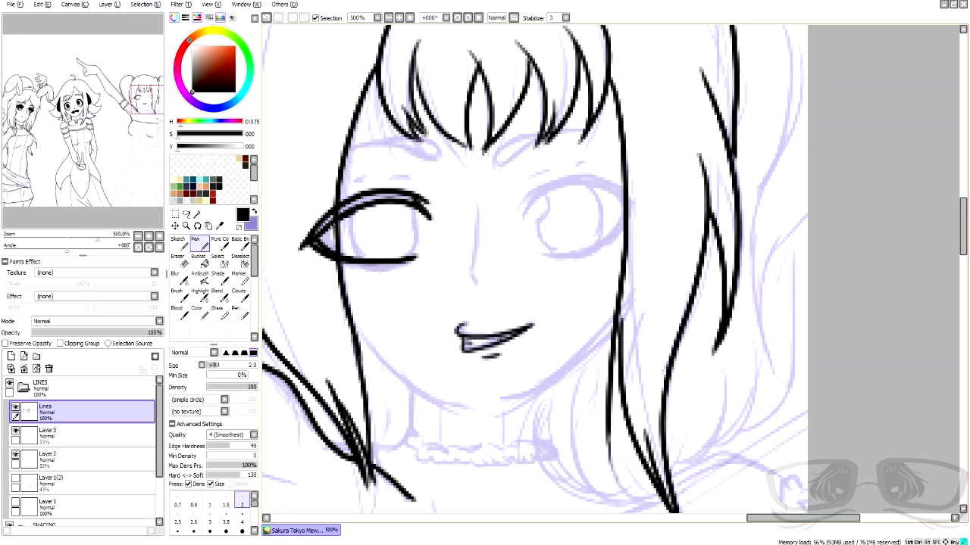
# - Fill the left eye's upper lash band with solid black using the Bucket
pyautogui.press('g')
pyautogui.click(396, 199)
pyautogui.hotkey('ctrl', 'z')
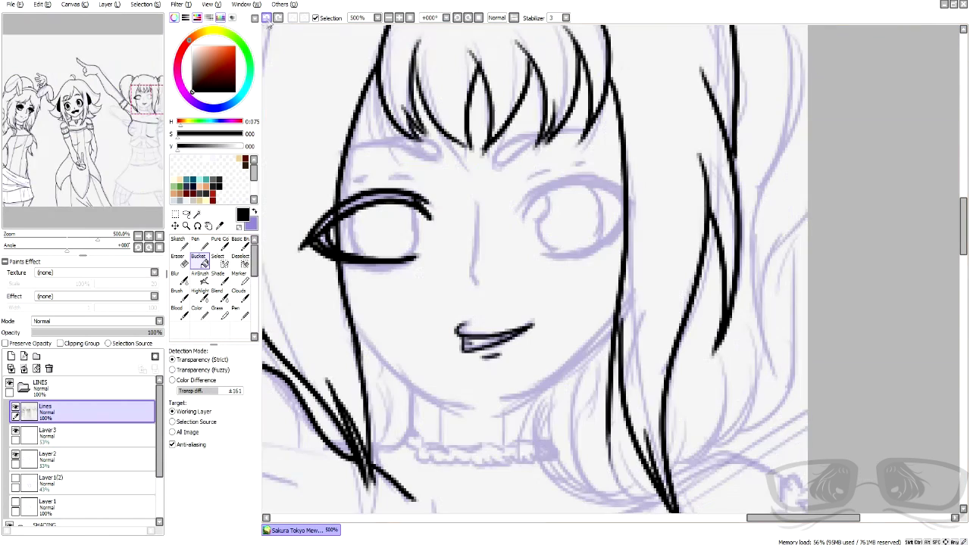
pyautogui.press('n')
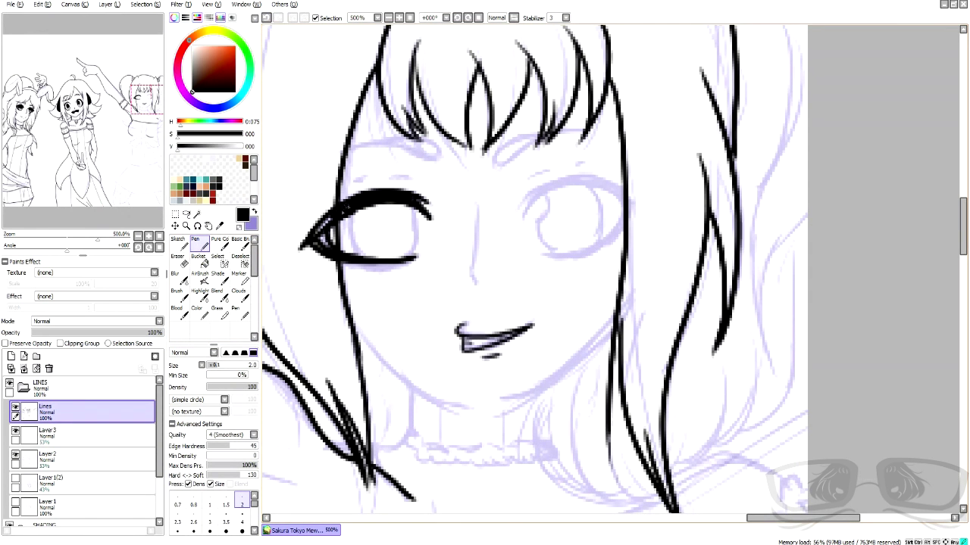
# - Ink the left eye's iris outline and curved lower highlight, and fill the upper part of the iris with black
pyautogui.moveTo(353, 211); pyautogui.dragTo(379, 252)
pyautogui.moveTo(384, 204); pyautogui.dragTo(371, 251)
pyautogui.hotkey('ctrl', 'z')
pyautogui.hotkey('ctrl', 'z')
pyautogui.moveTo(408, 200)
pyautogui.mouseDown()
pyautogui.moveTo(406, 251)
pyautogui.moveTo(396, 259)
pyautogui.mouseUp()
pyautogui.moveTo(350, 212); pyautogui.dragTo(366, 257)
pyautogui.moveTo(352, 241)
pyautogui.mouseDown()
pyautogui.moveTo(368, 230)
pyautogui.moveTo(410, 239)
pyautogui.mouseUp()
pyautogui.press('g')
pyautogui.click(382, 215)
pyautogui.press('n')
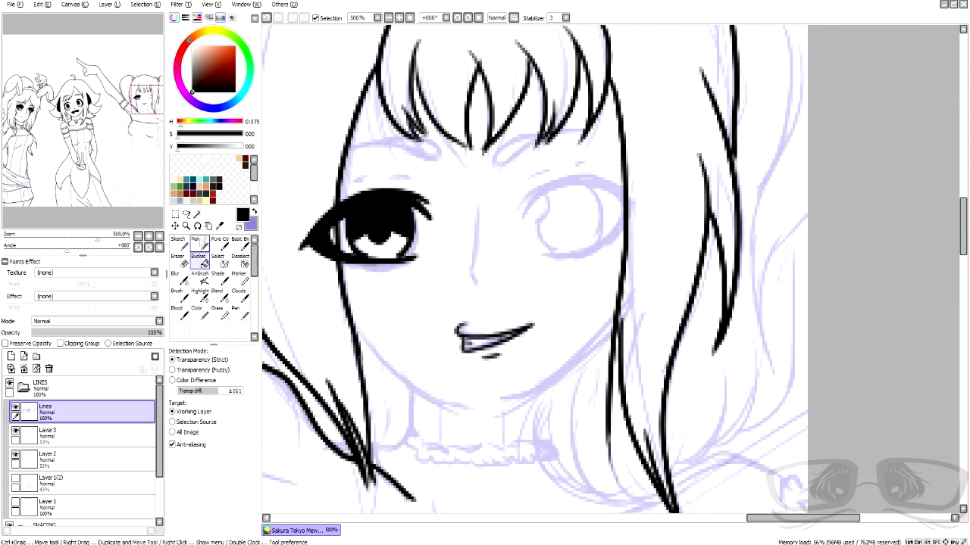
# - Ink the left eyebrow and eyelid crease marks, and outline the right eye's upper lash, pointed corner and lower lid
pyautogui.moveTo(350, 146); pyautogui.dragTo(436, 160)
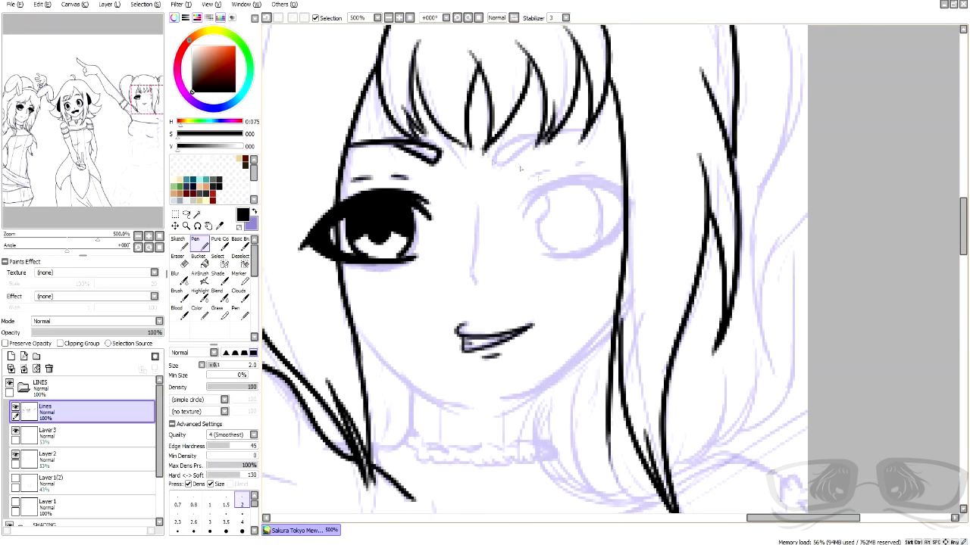
pyautogui.moveTo(522, 214)
pyautogui.mouseDown()
pyautogui.moveTo(646, 216)
pyautogui.moveTo(564, 256)
pyautogui.moveTo(544, 254)
pyautogui.moveTo(542, 188)
pyautogui.moveTo(589, 182)
pyautogui.moveTo(648, 215)
pyautogui.mouseUp()
pyautogui.moveTo(532, 203)
pyautogui.mouseDown()
pyautogui.moveTo(622, 200)
pyautogui.moveTo(600, 250)
pyautogui.mouseUp()
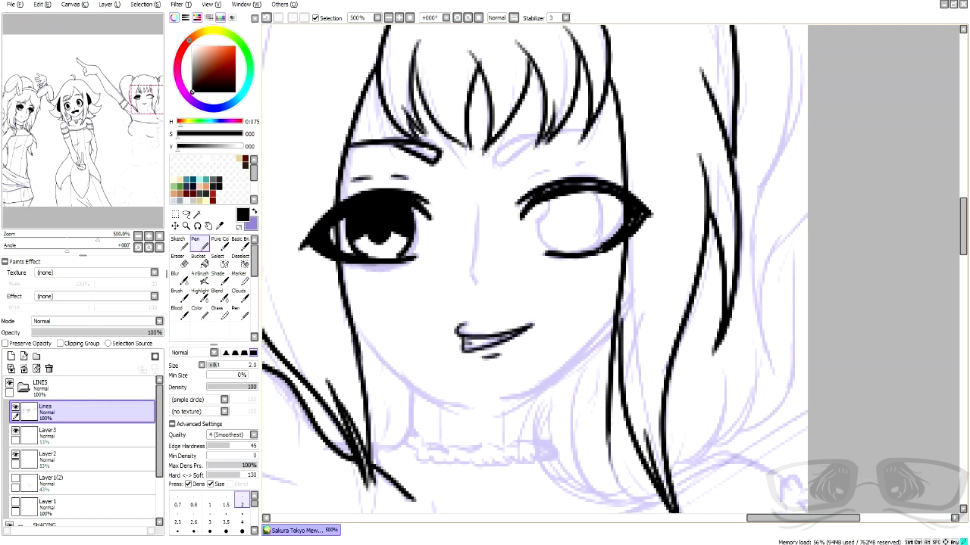
# - Blacken the right eye's lash band, ink its iris with a lower highlight, and fill the upper iris with black
pyautogui.scroll(4, 607, 178)
pyautogui.moveTo(388, 267)
pyautogui.mouseDown()
pyautogui.moveTo(525, 225)
pyautogui.moveTo(640, 276)
pyautogui.mouseUp()
pyautogui.moveTo(428, 270); pyautogui.dragTo(497, 389)
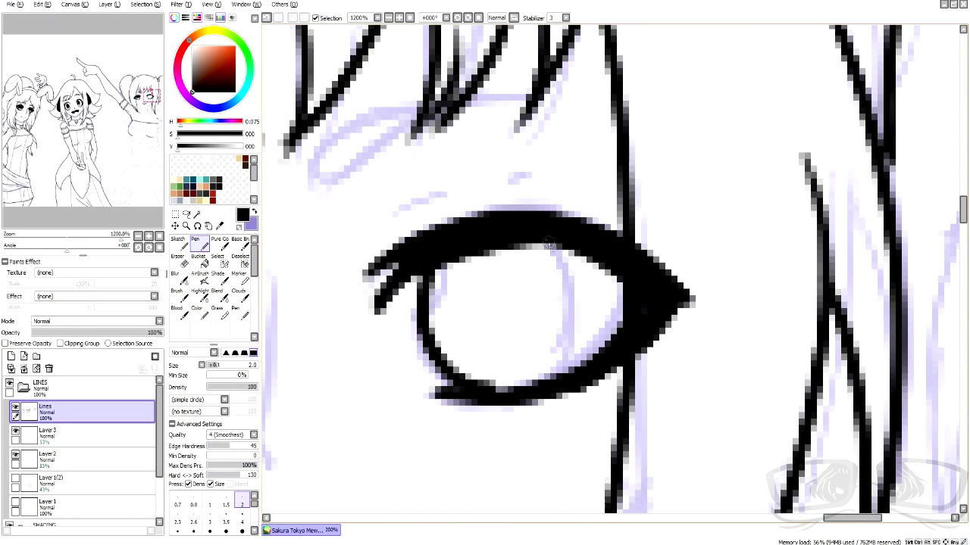
pyautogui.moveTo(551, 248); pyautogui.dragTo(540, 378)
pyautogui.moveTo(437, 350)
pyautogui.mouseDown()
pyautogui.moveTo(532, 307)
pyautogui.moveTo(566, 319)
pyautogui.mouseUp()
pyautogui.click(203, 262)
pyautogui.click(499, 287)
pyautogui.scroll(-6, 509, 291)
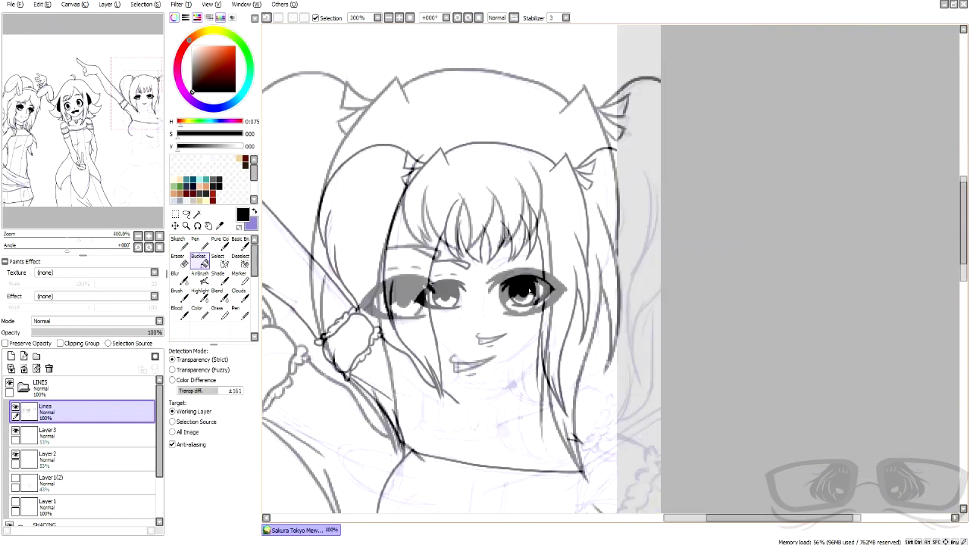
# - Ink the right eyebrow and the eyelid crease marks above the right eye, redoing the brow strokes until clean
pyautogui.scroll(3, 534, 303)
pyautogui.moveTo(474, 282); pyautogui.dragTo(551, 263)
pyautogui.moveTo(474, 283)
pyautogui.mouseDown()
pyautogui.moveTo(475, 297)
pyautogui.moveTo(526, 279)
pyautogui.mouseUp()
pyautogui.scroll(-3, 500, 127)
pyautogui.scroll(3, 521, 137)
pyautogui.click(266, 18)
pyautogui.moveTo(424, 287); pyautogui.dragTo(501, 252)
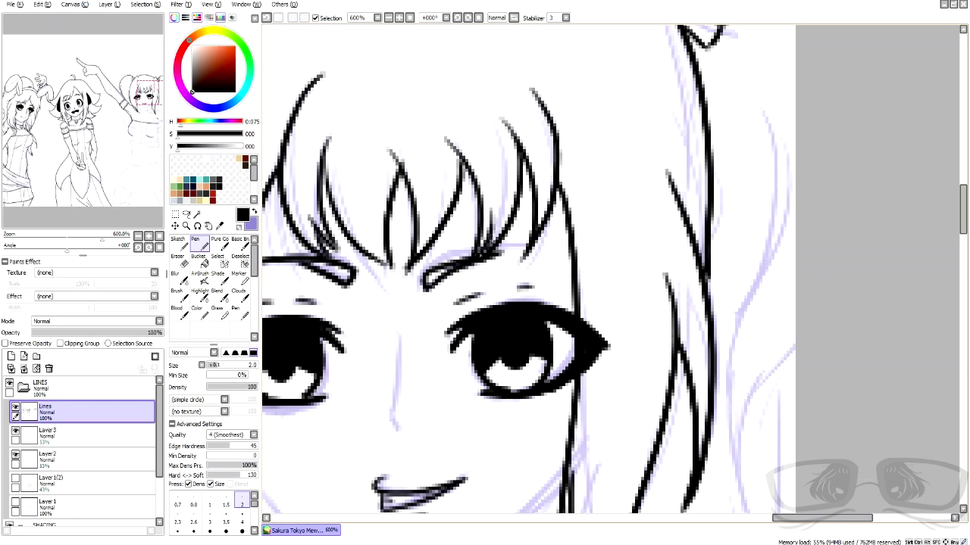
pyautogui.click(265, 18)
pyautogui.moveTo(425, 289); pyautogui.dragTo(500, 255)
pyautogui.moveTo(426, 288)
pyautogui.mouseDown()
pyautogui.moveTo(430, 304)
pyautogui.moveTo(500, 255)
pyautogui.mouseUp()
pyautogui.scroll(-3, 503, 245)
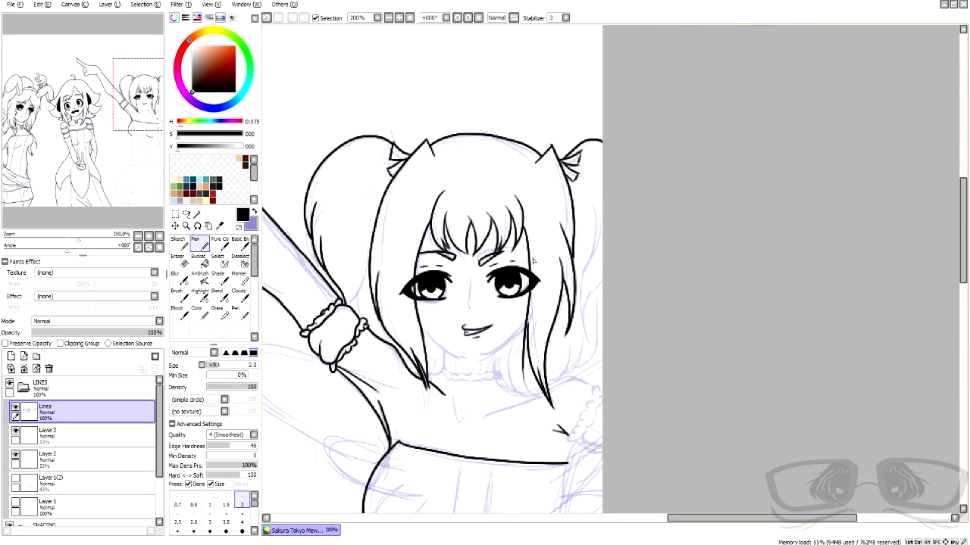
# - Erase the left eyebrow and re-ink it with a steeper, frowning slant
pyautogui.scroll(4, 475, 232)
pyautogui.press('e')
pyautogui.moveTo(275, 282)
pyautogui.mouseDown()
pyautogui.moveTo(395, 289)
pyautogui.moveTo(399, 272)
pyautogui.moveTo(412, 286)
pyautogui.moveTo(391, 293)
pyautogui.moveTo(337, 272)
pyautogui.moveTo(410, 308)
pyautogui.mouseUp()
pyautogui.press('n')
pyautogui.moveTo(353, 298); pyautogui.dragTo(408, 332)
pyautogui.moveTo(408, 306); pyautogui.dragTo(411, 331)
pyautogui.moveTo(366, 300); pyautogui.dragTo(408, 331)
pyautogui.moveTo(383, 313); pyautogui.dragTo(415, 330)
pyautogui.scroll(-6, 421, 266)
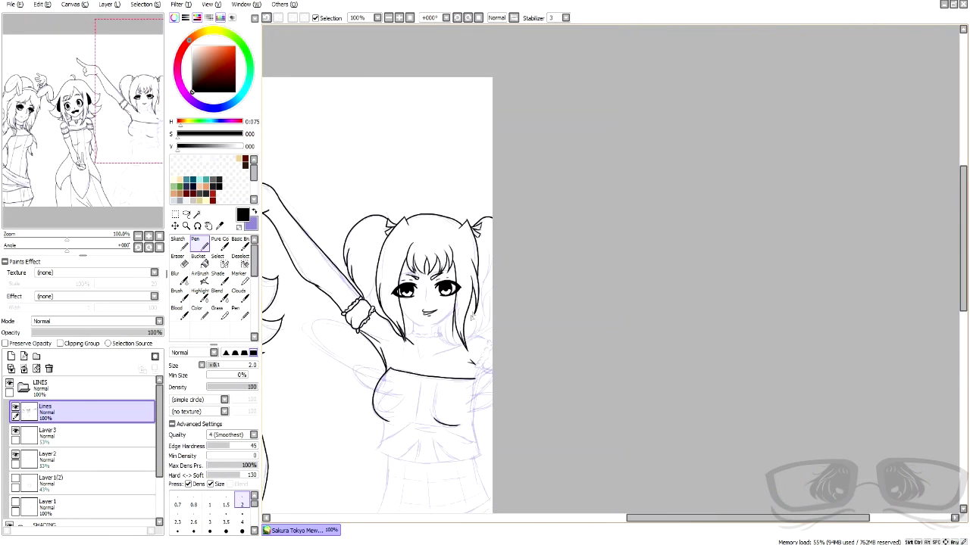
# - Undo the latest left eyebrow strokes, clean up the remains and re-ink the brow as a slanted shape with a rounded inner end
pyautogui.scroll(4, 421, 261)
pyautogui.scroll(2, 421, 261)
pyautogui.click(267, 17)
pyautogui.click(267, 18)
pyautogui.click(267, 18)
pyautogui.click(267, 17)
pyautogui.click(278, 18)
pyautogui.click(180, 261)
pyautogui.moveTo(464, 243)
pyautogui.mouseDown()
pyautogui.moveTo(497, 250)
pyautogui.moveTo(470, 247)
pyautogui.mouseUp()
pyautogui.click(200, 243)
pyautogui.moveTo(404, 245); pyautogui.dragTo(515, 269)
pyautogui.moveTo(452, 251); pyautogui.dragTo(532, 297)
# - Erase the smiling mouth and re-ink it as a wide, lopsided grin with the tongue sticking out
pyautogui.scroll(-5, 490, 248)
pyautogui.scroll(3, 537, 336)
pyautogui.press('e')
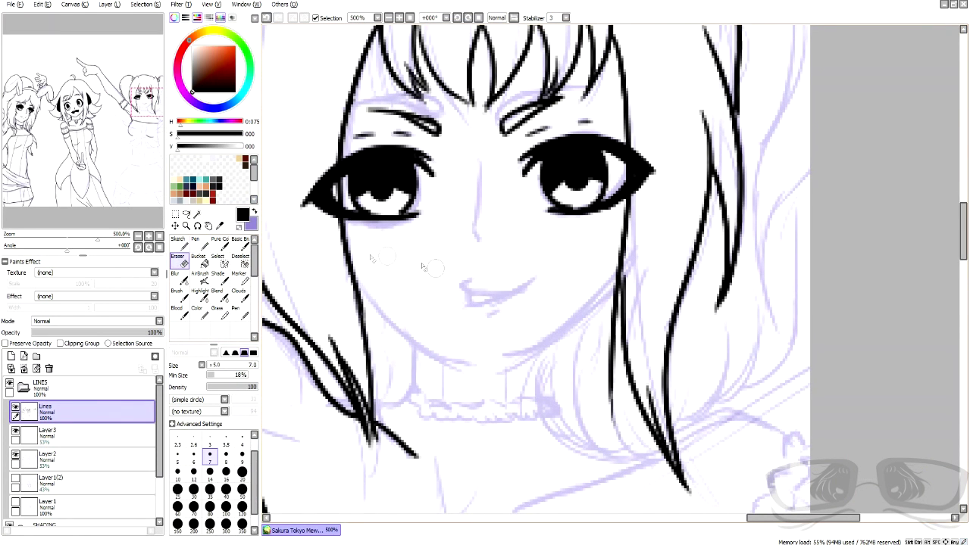
pyautogui.press('n')
pyautogui.moveTo(444, 297); pyautogui.dragTo(539, 287)
pyautogui.hotkey('ctrl', 'z')
pyautogui.moveTo(413, 283)
pyautogui.mouseDown()
pyautogui.moveTo(499, 281)
pyautogui.moveTo(552, 249)
pyautogui.mouseUp()
pyautogui.moveTo(443, 285)
pyautogui.mouseDown()
pyautogui.moveTo(453, 303)
pyautogui.moveTo(521, 280)
pyautogui.mouseUp()
pyautogui.moveTo(533, 265); pyautogui.dragTo(491, 296)
pyautogui.click(267, 17)
pyautogui.click(266, 17)
pyautogui.moveTo(521, 271); pyautogui.dragTo(515, 318)
pyautogui.moveTo(459, 287); pyautogui.dragTo(517, 315)
# - Check the face with the Layer2 sketch toggled off and on, and ink the nose as a short line with a hooked tip
pyautogui.click(15, 454)
pyautogui.click(16, 454)
pyautogui.moveTo(470, 172); pyautogui.dragTo(477, 237)
pyautogui.hotkey('ctrl', 'z')
pyautogui.click(266, 17)
pyautogui.moveTo(475, 186); pyautogui.dragTo(478, 239)
# - Ink both sides of the jaw and the two sides of the neck, toggling the Layer2 sketch to check them
pyautogui.moveTo(363, 302); pyautogui.dragTo(439, 358)
pyautogui.moveTo(395, 331); pyautogui.dragTo(471, 365)
pyautogui.moveTo(492, 361)
pyautogui.mouseDown()
pyautogui.moveTo(551, 338)
pyautogui.moveTo(615, 289)
pyautogui.mouseUp()
pyautogui.moveTo(413, 346); pyautogui.dragTo(416, 395)
pyautogui.moveTo(548, 340); pyautogui.dragTo(555, 397)
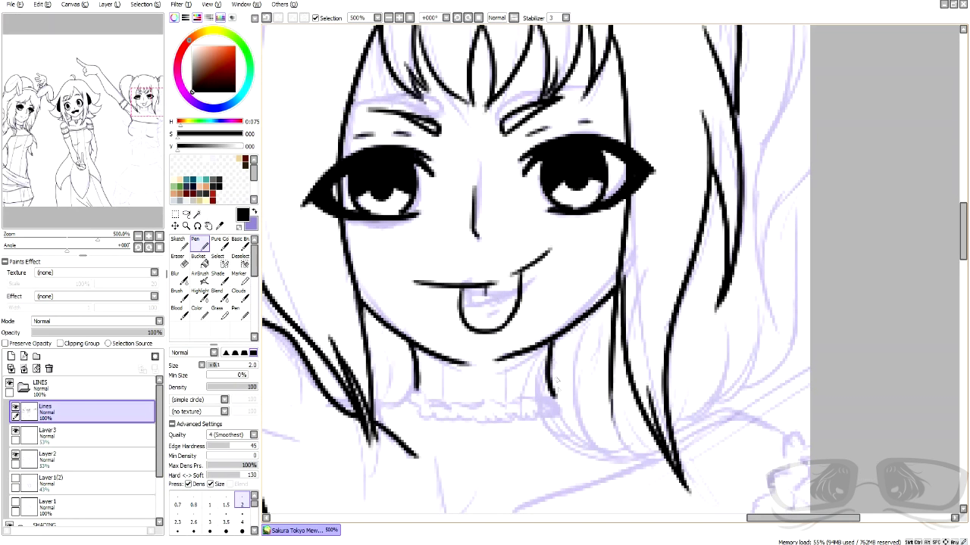
pyautogui.click(15, 454)
pyautogui.click(15, 454)
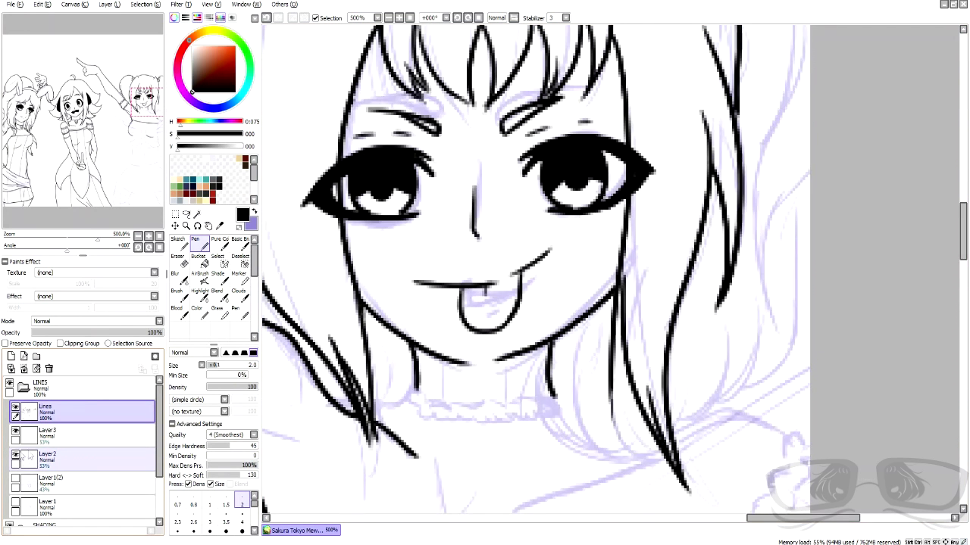
# - Ink the scalloped choker around the neck and the two thin vertical lines below the chin
pyautogui.scroll(3, 434, 440)
pyautogui.moveTo(410, 349)
pyautogui.mouseDown()
pyautogui.moveTo(409, 397)
pyautogui.moveTo(429, 395)
pyautogui.mouseUp()
pyautogui.moveTo(409, 346); pyautogui.dragTo(685, 354)
pyautogui.moveTo(429, 379)
pyautogui.mouseDown()
pyautogui.moveTo(473, 394)
pyautogui.moveTo(513, 389)
pyautogui.moveTo(509, 374)
pyautogui.moveTo(599, 388)
pyautogui.moveTo(687, 389)
pyautogui.mouseUp()
pyautogui.moveTo(453, 280); pyautogui.dragTo(453, 360)
pyautogui.moveTo(578, 278); pyautogui.dragTo(578, 353)
pyautogui.scroll(-5, 587, 295)
pyautogui.scroll(-2, 591, 274)
pyautogui.scroll(7, 596, 269)
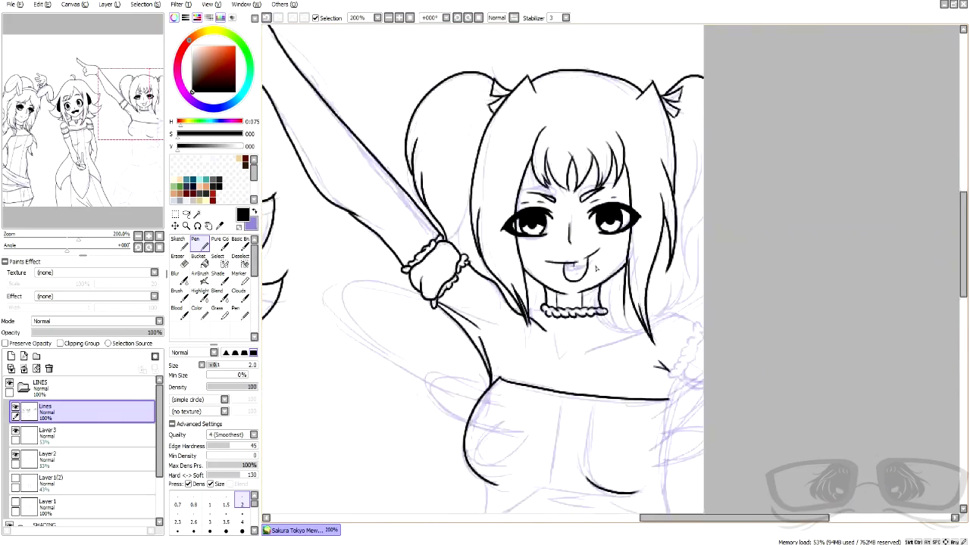
# - Close the gap at the chin tip and ink the shoulder line between the left hair lock and the choker
pyautogui.moveTo(438, 403); pyautogui.dragTo(472, 409)
pyautogui.moveTo(521, 390); pyautogui.dragTo(471, 409)
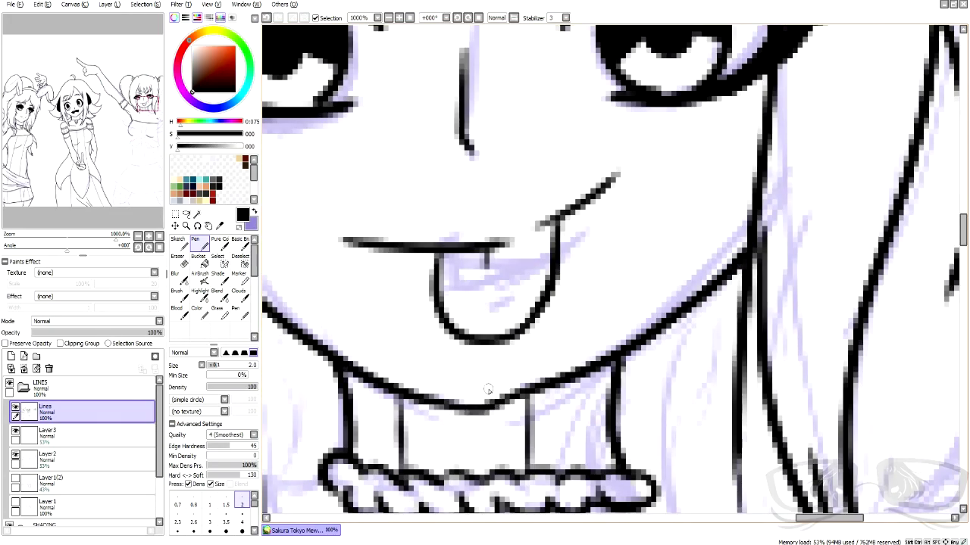
pyautogui.scroll(-5, 488, 390)
pyautogui.scroll(4, 489, 390)
pyautogui.moveTo(512, 370); pyautogui.dragTo(564, 354)
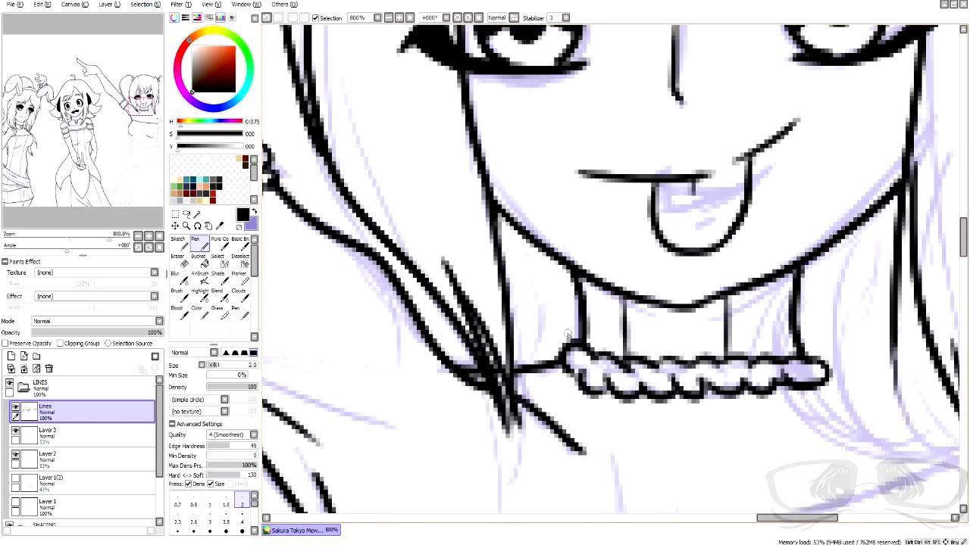
# - Ink the V-shaped collarbone notch with a thinner Pen, and ink the right collarbone and shoulder line at size 2
pyautogui.scroll(-4, 568, 334)
pyautogui.scroll(2, 595, 330)
pyautogui.press('[')
pyautogui.press('[')
pyautogui.moveTo(452, 346)
pyautogui.mouseDown()
pyautogui.moveTo(472, 392)
pyautogui.moveTo(481, 371)
pyautogui.moveTo(636, 334)
pyautogui.moveTo(682, 305)
pyautogui.moveTo(729, 335)
pyautogui.mouseUp()
pyautogui.press(']')
pyautogui.press(']')
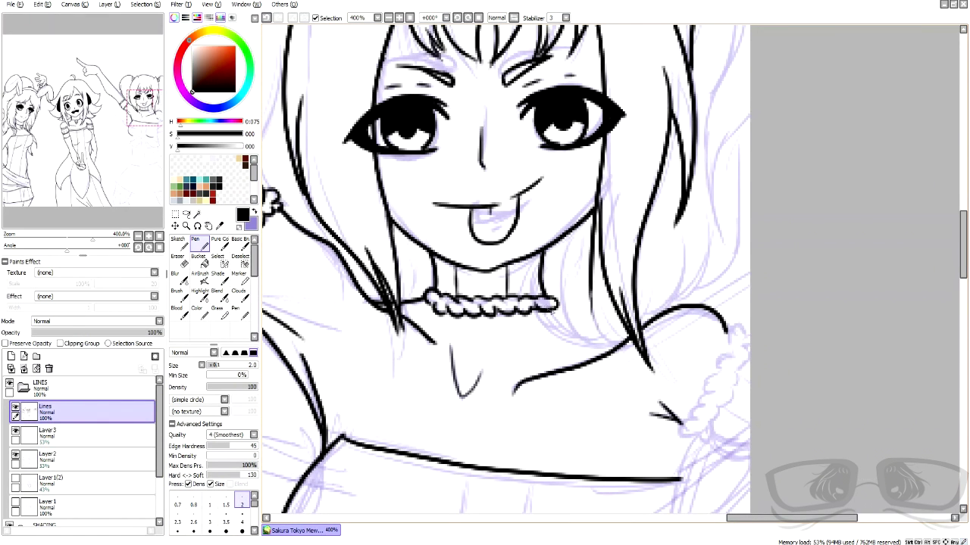
# - Ink the hair locks hanging beside the right of the neck down to the shoulder
pyautogui.moveTo(555, 326); pyautogui.dragTo(612, 339)
pyautogui.moveTo(567, 259); pyautogui.dragTo(574, 325)
pyautogui.moveTo(593, 214); pyautogui.dragTo(586, 296)
pyautogui.moveTo(590, 310)
pyautogui.mouseDown()
pyautogui.moveTo(603, 332)
pyautogui.moveTo(629, 328)
pyautogui.mouseUp()
# - Ink the inner strands, tips and outer edge of the right pigtail
pyautogui.moveTo(684, 224); pyautogui.dragTo(664, 311)
pyautogui.moveTo(713, 231)
pyautogui.mouseDown()
pyautogui.moveTo(698, 293)
pyautogui.moveTo(669, 308)
pyautogui.mouseUp()
pyautogui.scroll(-4, 711, 223)
pyautogui.scroll(4, 720, 187)
pyautogui.click(267, 18)
pyautogui.moveTo(687, 342)
pyautogui.mouseDown()
pyautogui.moveTo(688, 359)
pyautogui.moveTo(645, 416)
pyautogui.moveTo(716, 316)
pyautogui.mouseUp()
pyautogui.moveTo(700, 76); pyautogui.dragTo(685, 314)
pyautogui.scroll(-4, 631, 194)
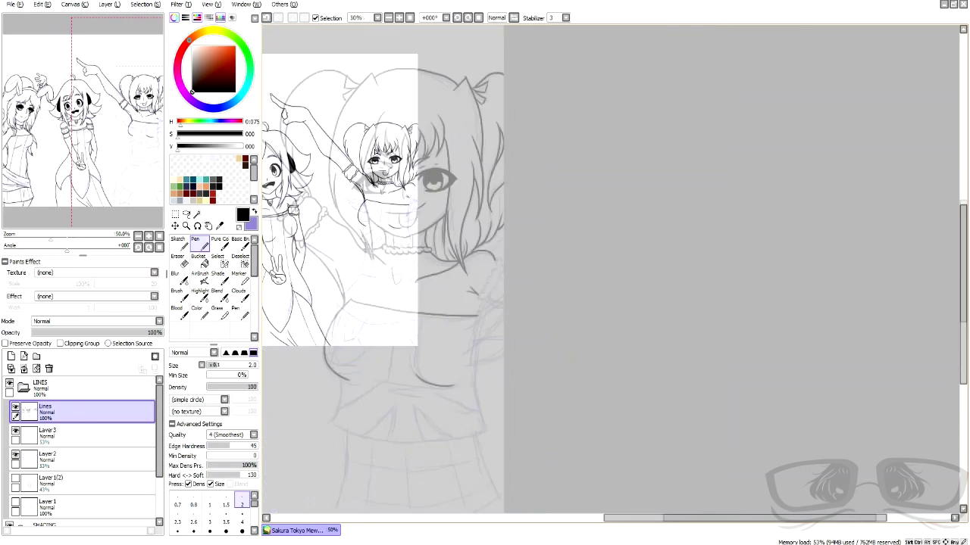
# - Examine the inked head, hair and upper body at different zoom levels
pyautogui.scroll(3, 321, 262)
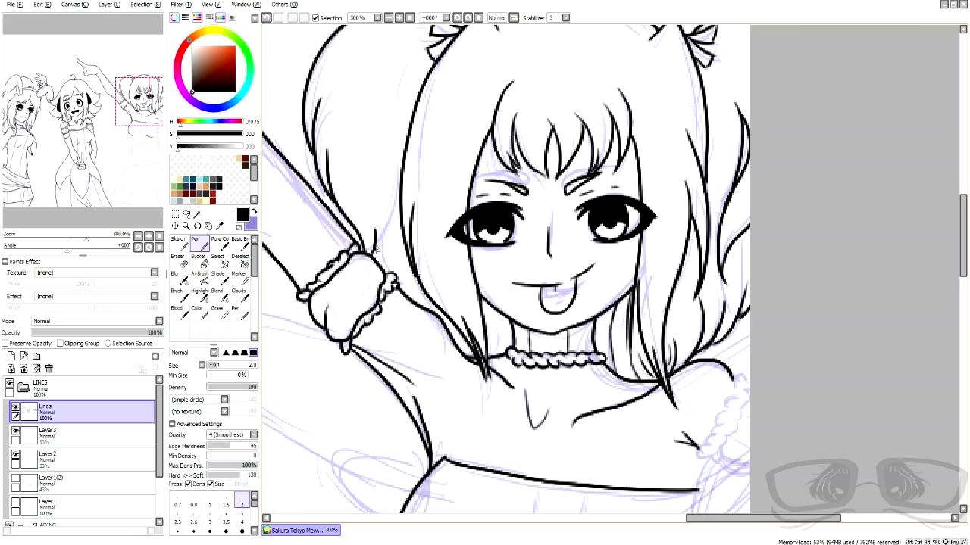
pyautogui.scroll(-2, 396, 228)
pyautogui.scroll(2, 334, 293)
pyautogui.scroll(-2, 498, 348)
pyautogui.scroll(2, 406, 281)
pyautogui.scroll(-2, 696, 292)
pyautogui.scroll(2, 716, 339)
pyautogui.scroll(-3, 715, 340)
pyautogui.scroll(3, 659, 284)
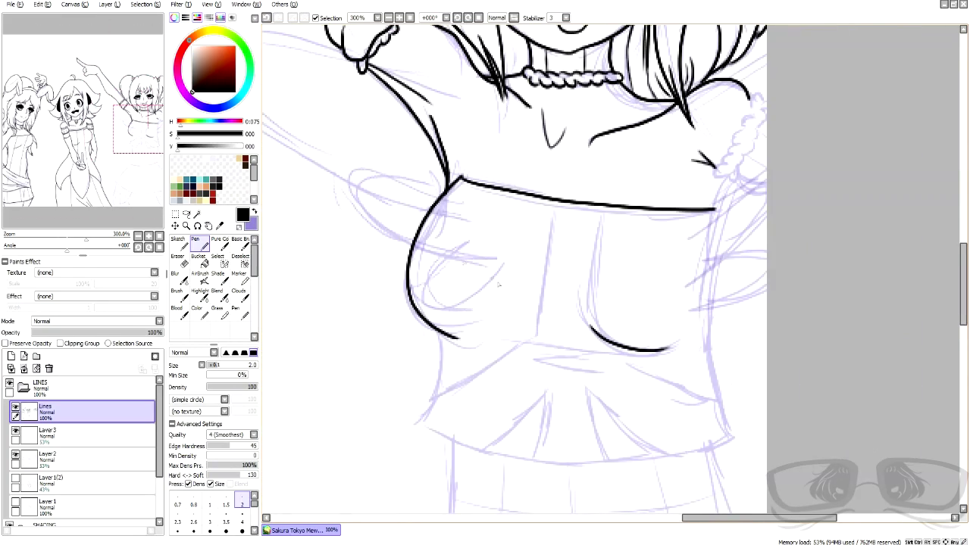
# - Ink the rounded wing with its small lower lobe behind the left of the torso, and the frilled band on the right arm
pyautogui.scroll(-3, 498, 285)
pyautogui.scroll(3, 470, 173)
pyautogui.moveTo(411, 101)
pyautogui.mouseDown()
pyautogui.moveTo(482, 357)
pyautogui.moveTo(500, 362)
pyautogui.mouseUp()
pyautogui.moveTo(464, 350); pyautogui.dragTo(485, 380)
pyautogui.moveTo(780, 518); pyautogui.dragTo(805, 518)
# - Ink the dress top's side edges and flared hem, plus the wing lobe behind its right side
pyautogui.moveTo(720, 266)
pyautogui.mouseDown()
pyautogui.moveTo(701, 342)
pyautogui.moveTo(705, 465)
pyautogui.mouseUp()
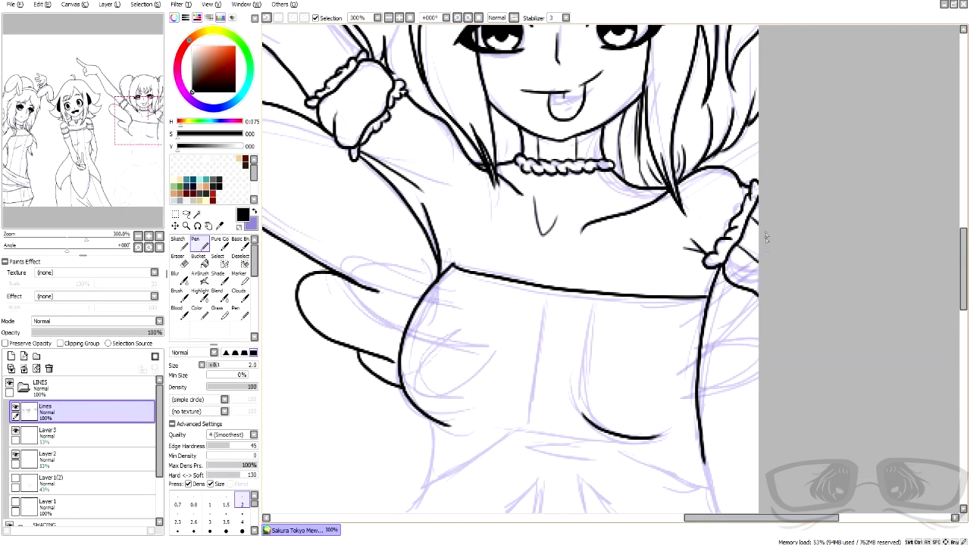
pyautogui.scroll(-3, 926, 275)
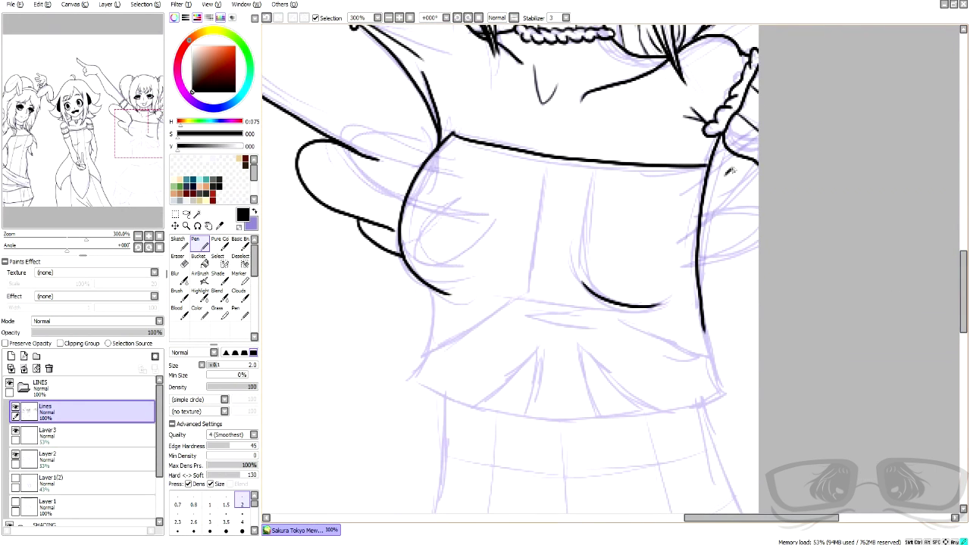
pyautogui.moveTo(757, 203); pyautogui.dragTo(711, 244)
pyautogui.moveTo(754, 220); pyautogui.dragTo(698, 272)
pyautogui.moveTo(430, 318)
pyautogui.mouseDown()
pyautogui.moveTo(454, 395)
pyautogui.moveTo(739, 386)
pyautogui.mouseUp()
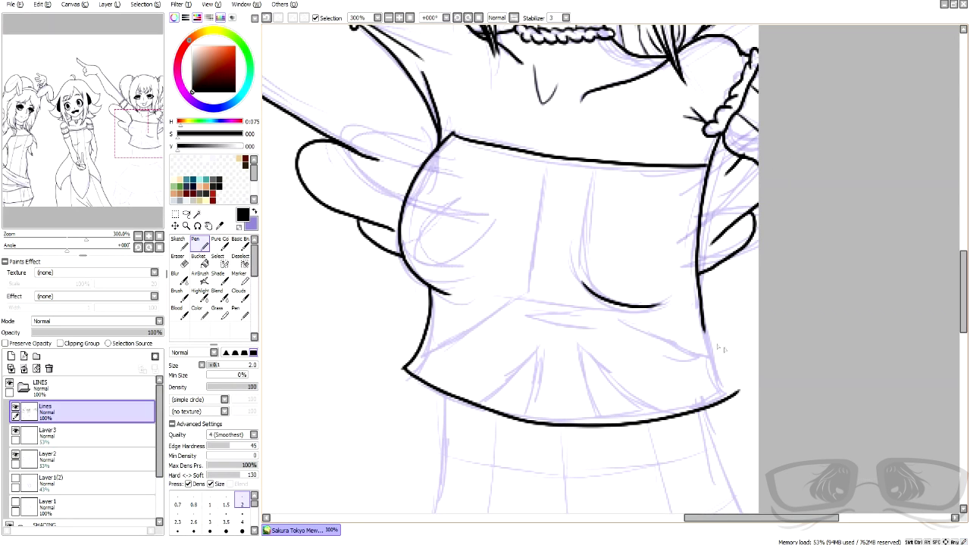
pyautogui.moveTo(704, 318); pyautogui.dragTo(745, 385)
# - Add a linework layer and draw two angled seams down the dress top and out to its sides with the size 0.7 Curve tool
pyautogui.click(23, 356)
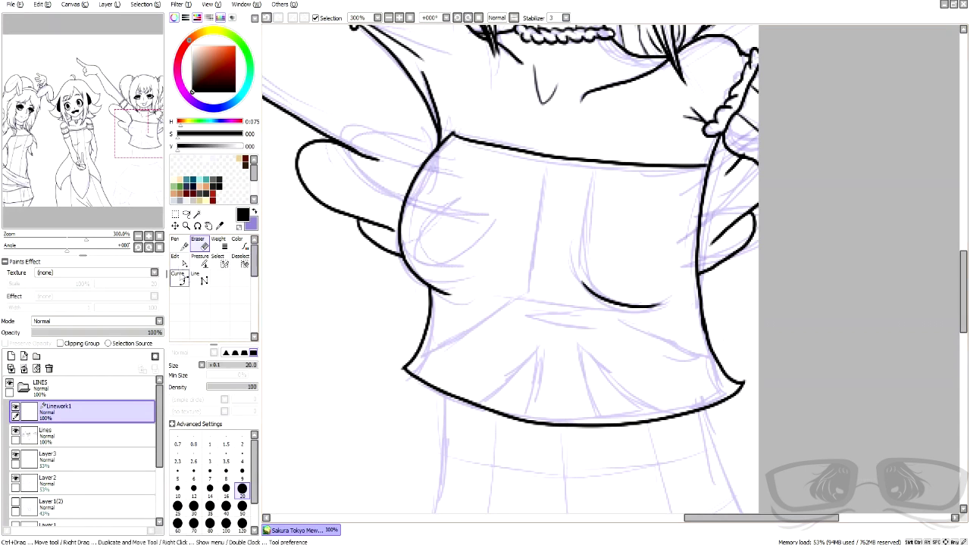
pyautogui.click(180, 278)
pyautogui.click(547, 157)
pyautogui.click(527, 294)
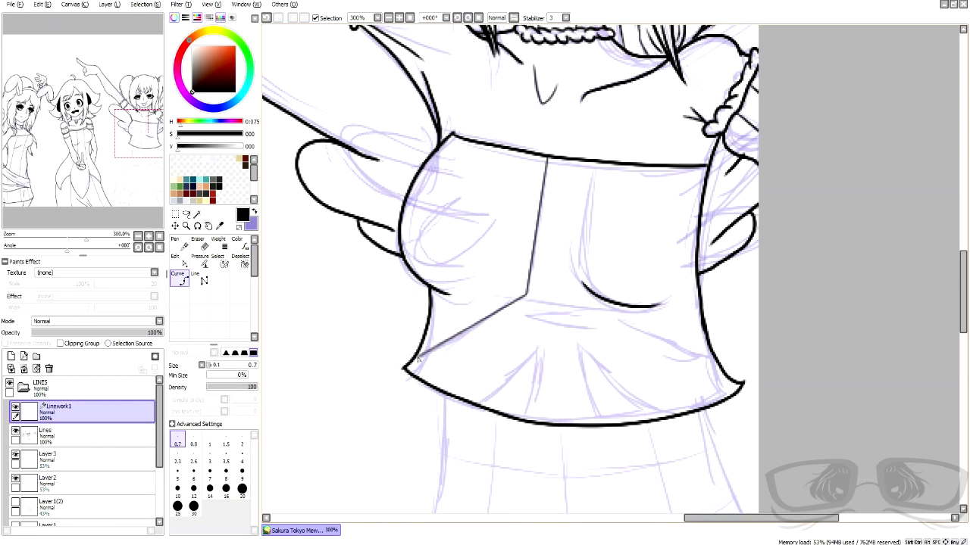
pyautogui.click(595, 160)
pyautogui.click(585, 294)
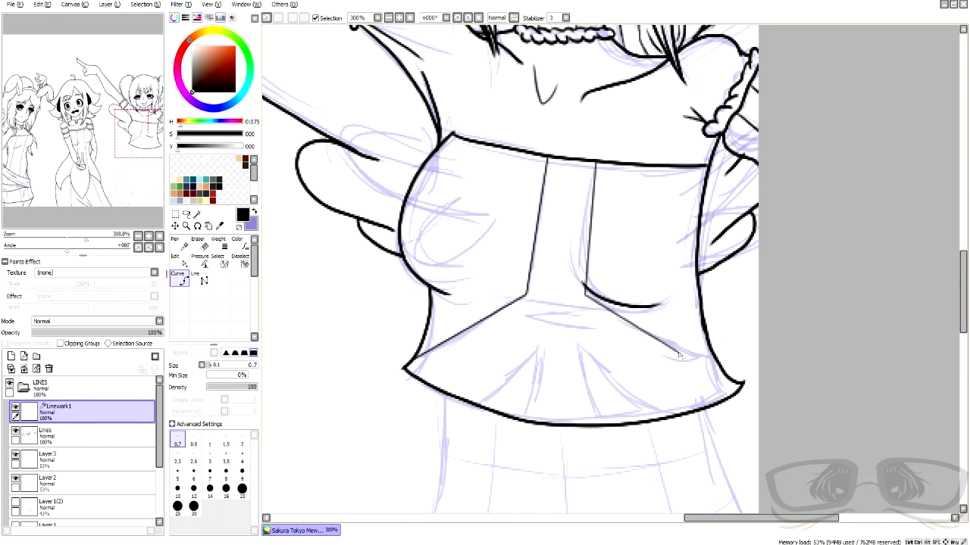
# - Draw straight pleat lines fanning from below the waist down to the dress top's hem
pyautogui.click(536, 350)
pyautogui.doubleClick(526, 419)
pyautogui.click(578, 344)
pyautogui.doubleClick(601, 423)
pyautogui.click(578, 343)
pyautogui.doubleClick(669, 417)
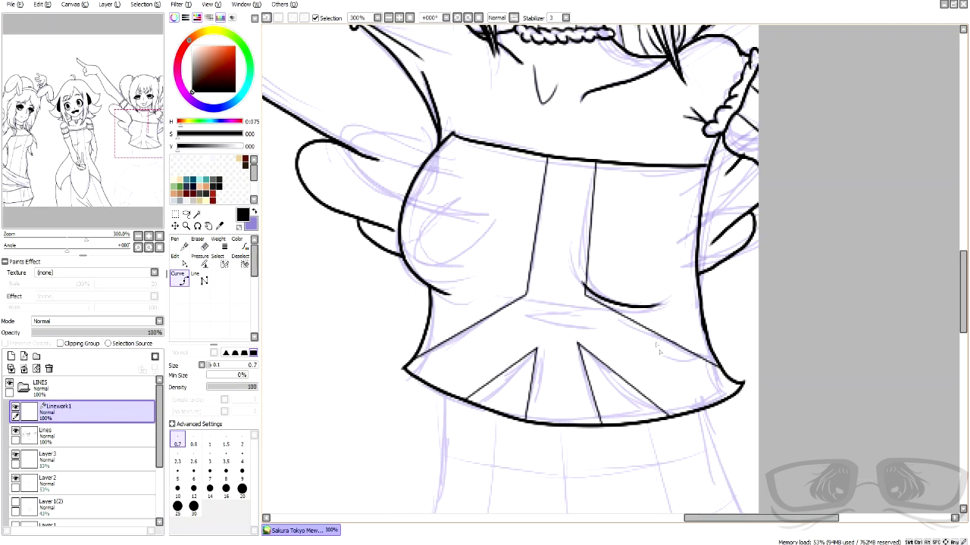
# - Merge the linework layer down into the Lines layer and ink the fabric folds at the waist with a size 1 Pen
pyautogui.click(13, 369)
pyautogui.click(210, 500)
pyautogui.moveTo(495, 294)
pyautogui.mouseDown()
pyautogui.moveTo(533, 318)
pyautogui.moveTo(596, 333)
pyautogui.mouseUp()
# - Ink the pigtailed character's midriff sides and the curved skirt waistline with a size 2 Pen
pyautogui.scroll(-2, 530, 303)
pyautogui.scroll(3, 587, 311)
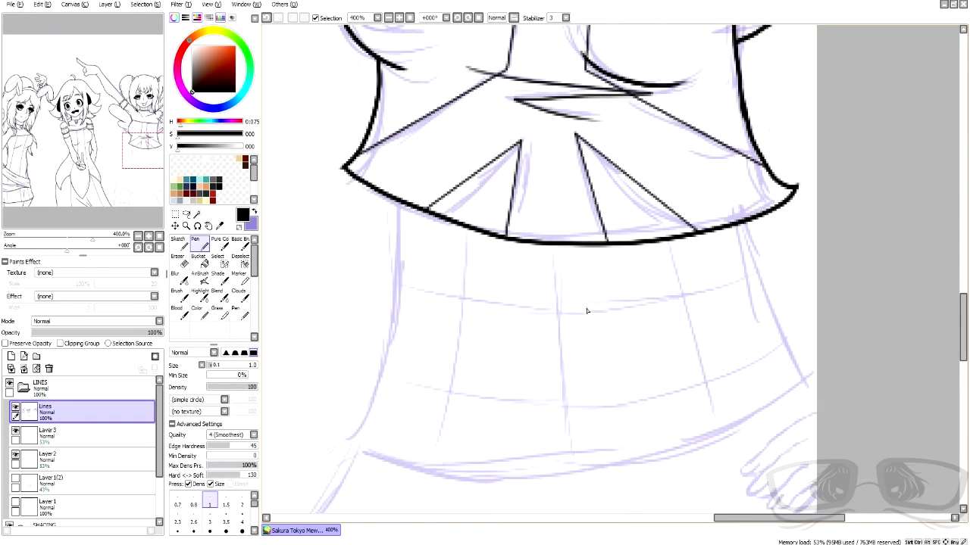
pyautogui.click(242, 505)
pyautogui.scroll(-6, 538, 272)
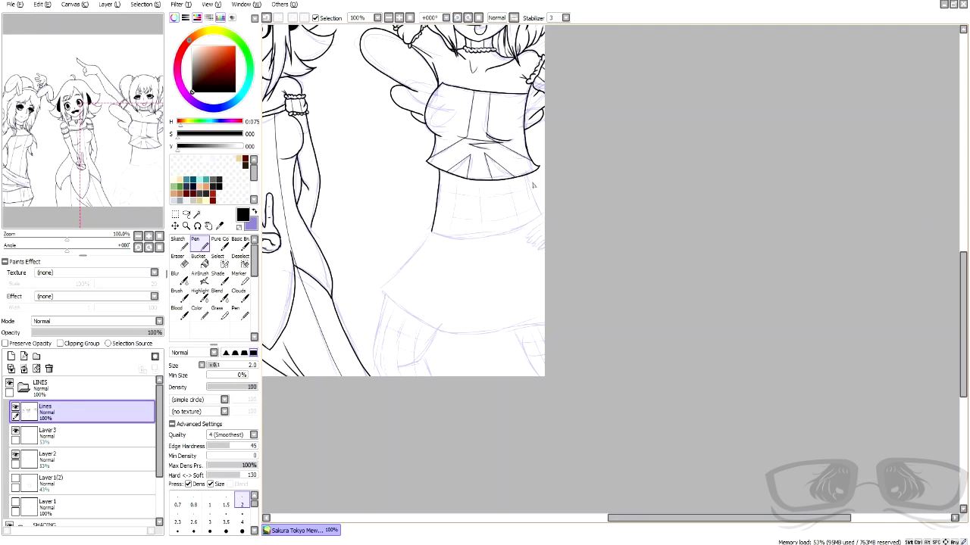
pyautogui.scroll(4, 543, 219)
pyautogui.moveTo(372, 268)
pyautogui.mouseDown()
pyautogui.moveTo(494, 300)
pyautogui.moveTo(758, 239)
pyautogui.moveTo(808, 210)
pyautogui.moveTo(754, 310)
pyautogui.moveTo(819, 286)
pyautogui.moveTo(798, 341)
pyautogui.mouseUp()
pyautogui.moveTo(800, 344); pyautogui.dragTo(824, 334)
# - Ink the skirt's flared side edge and its wavy hem across to the canvas edge
pyautogui.scroll(-5, 833, 267)
pyautogui.scroll(4, 885, 341)
pyautogui.moveTo(485, 157)
pyautogui.mouseDown()
pyautogui.moveTo(341, 346)
pyautogui.moveTo(656, 468)
pyautogui.moveTo(824, 425)
pyautogui.mouseUp()
pyautogui.scroll(-3, 864, 346)
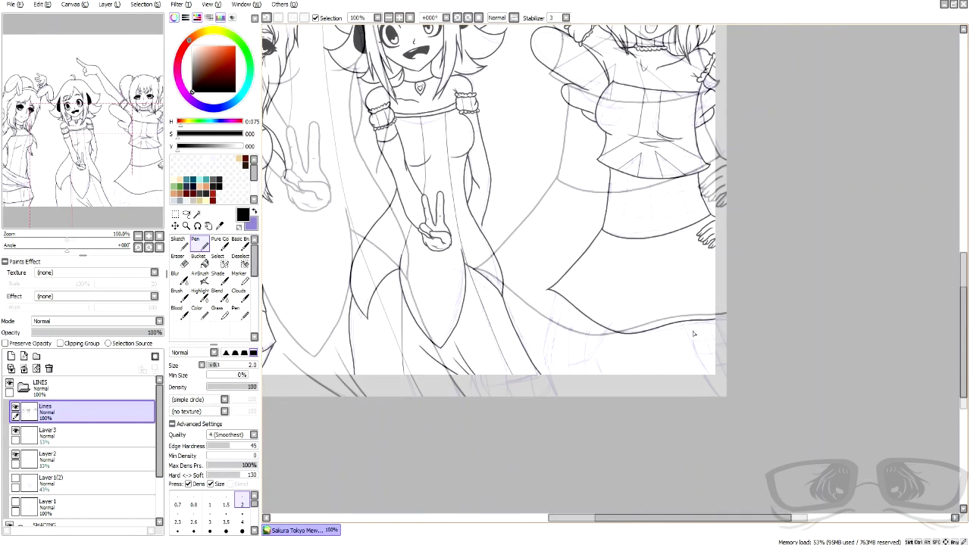
# - Ink the outlines of both legs below the skirt hem and save the drawing
pyautogui.scroll(2, 683, 344)
pyautogui.moveTo(425, 253); pyautogui.dragTo(395, 367)
pyautogui.moveTo(522, 324); pyautogui.dragTo(437, 397)
pyautogui.moveTo(685, 308); pyautogui.dragTo(755, 446)
pyautogui.hotkey('ctrl', 'z')
pyautogui.moveTo(679, 308); pyautogui.dragTo(723, 417)
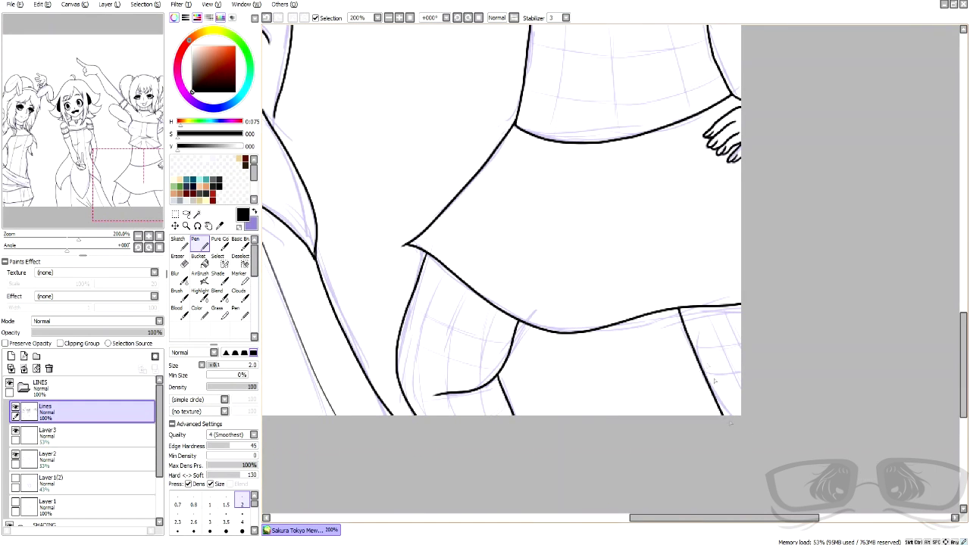
pyautogui.scroll(-4, 628, 206)
pyautogui.click(14, 5)
pyautogui.click(34, 53)
# - Add a linework layer and draw a grid of vertical and horizontal lines across the midriff with the size 0.7 Curve tool
pyautogui.scroll(4, 726, 123)
pyautogui.click(24, 356)
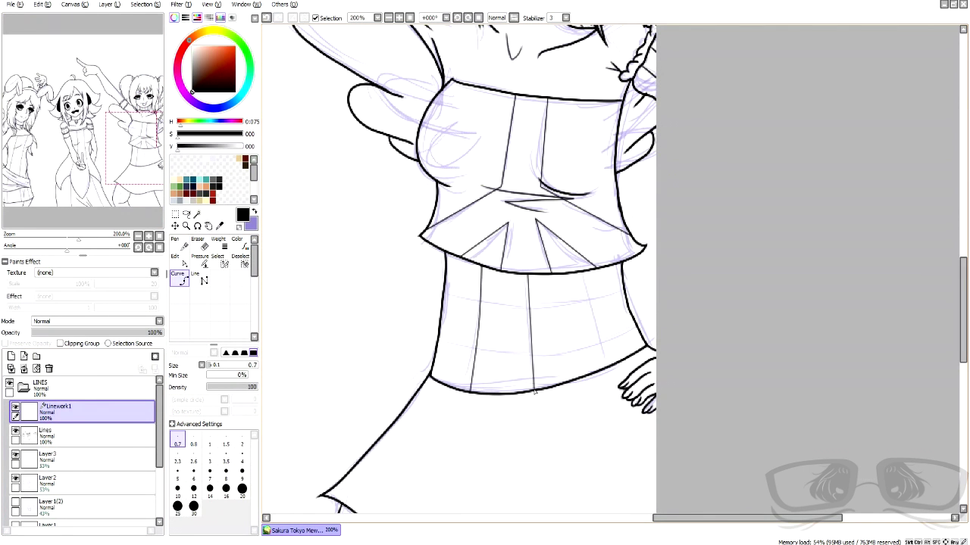
pyautogui.click(495, 304)
pyautogui.click(563, 305)
pyautogui.click(534, 358)
pyautogui.doubleClick(636, 331)
# - Draw the matching grid lines on both legs, transfer the linework down into the Lines layer and delete the emptied linework layer
pyautogui.scroll(-2, 636, 331)
pyautogui.scroll(2, 606, 388)
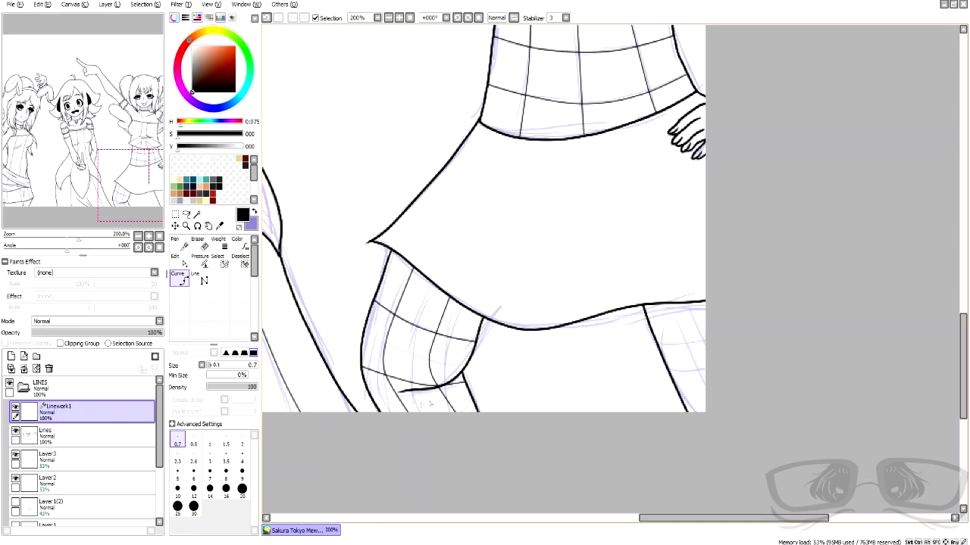
pyautogui.moveTo(696, 372); pyautogui.dragTo(708, 390)
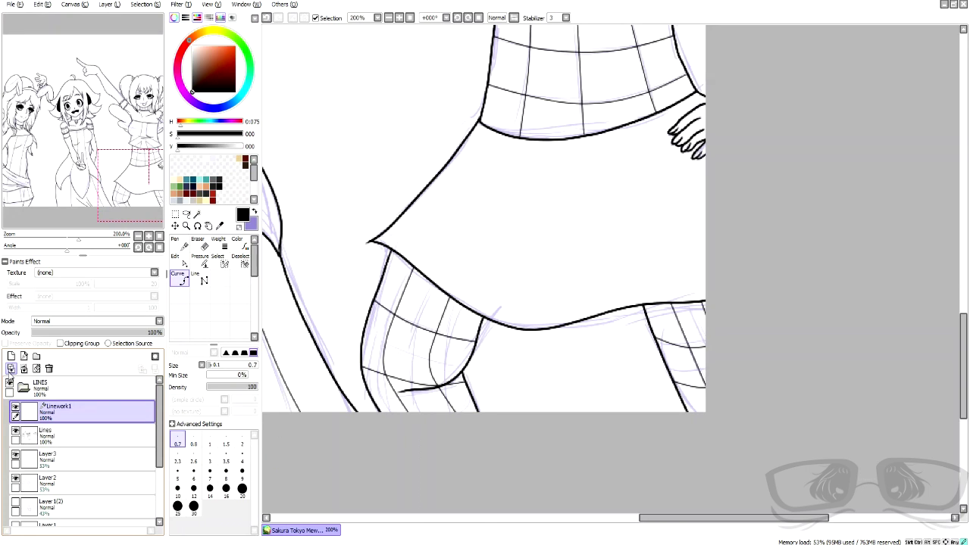
pyautogui.click(49, 369)
# - Hide the Layer2 and Layer3 sketch layers so only the clean line art shows
pyautogui.scroll(-5, 452, 229)
pyautogui.scroll(1, 466, 168)
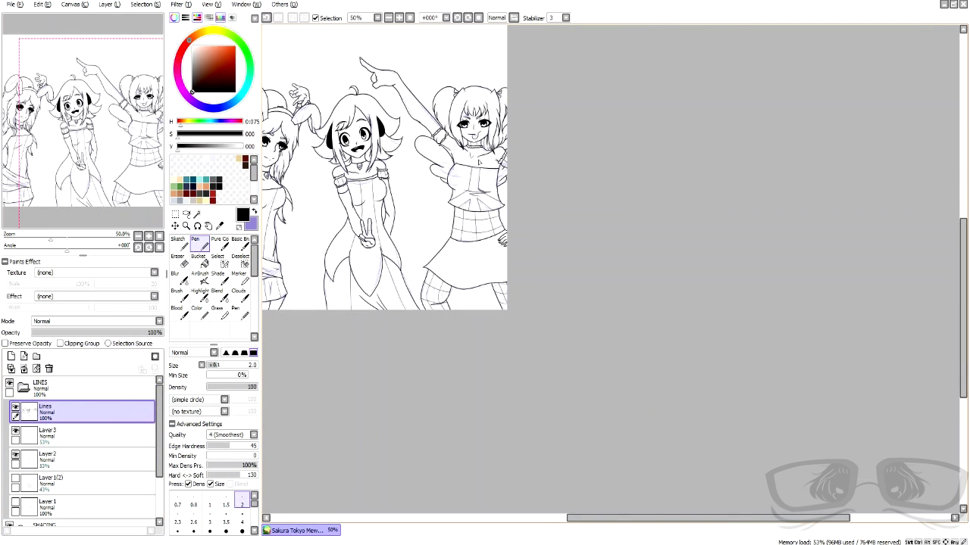
pyautogui.click(15, 455)
pyautogui.click(15, 430)
pyautogui.moveTo(424, 205); pyautogui.dragTo(481, 228)
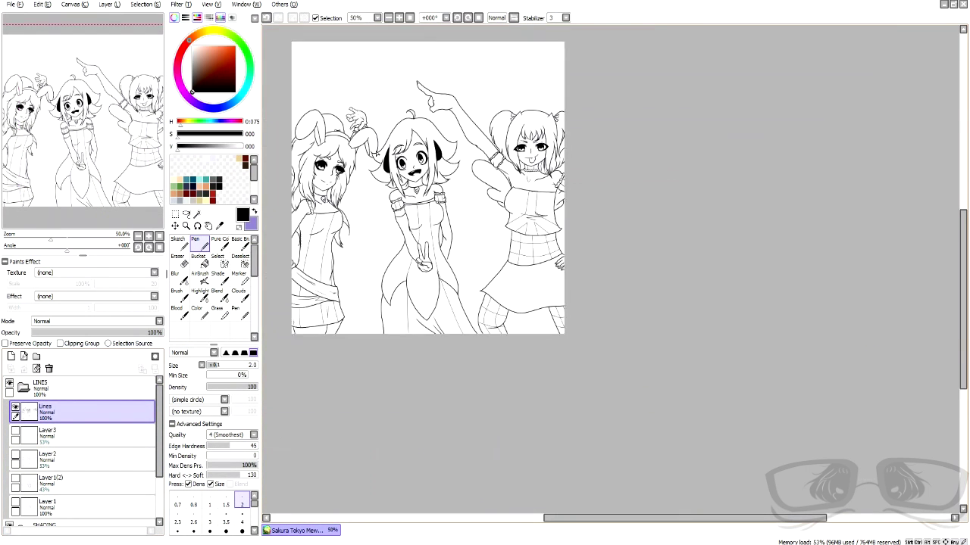
pyautogui.moveTo(374, 154); pyautogui.dragTo(450, 160)
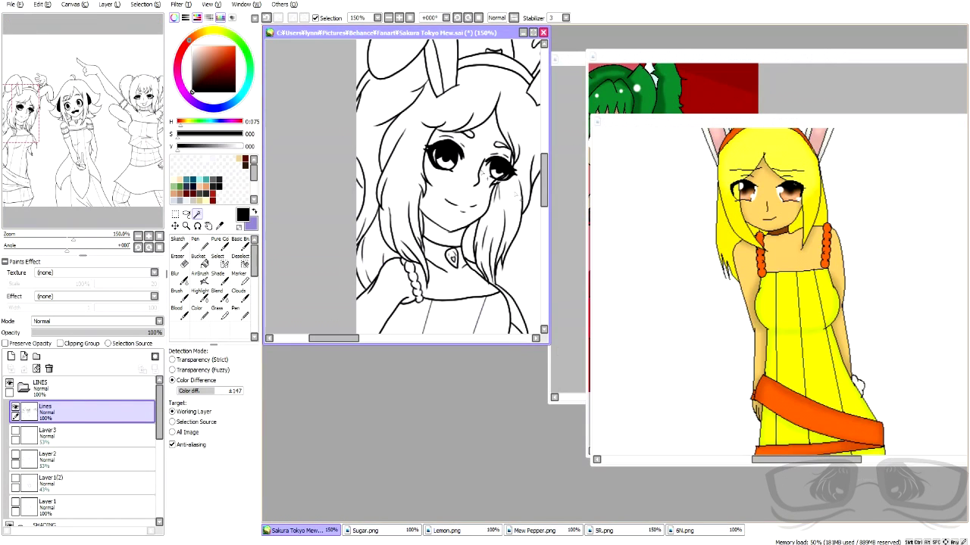
# - Enlarge the drawing's window beside the reference and select the bunny-eared character's face with the Magic Wand
pyautogui.moveTo(548, 345); pyautogui.dragTo(657, 454)
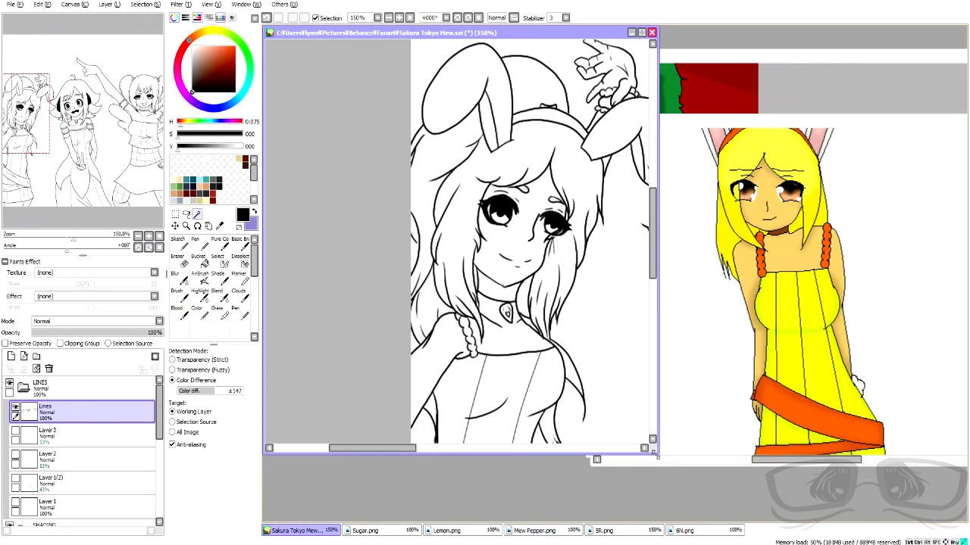
pyautogui.moveTo(487, 254); pyautogui.dragTo(472, 337)
pyautogui.moveTo(159, 413); pyautogui.dragTo(159, 431)
pyautogui.click(483, 335)
# - Brush the missed areas around the eyelashes and face lines into the selection with the size 4 Select pen
pyautogui.scroll(5, 541, 304)
pyautogui.scroll(-1, 541, 305)
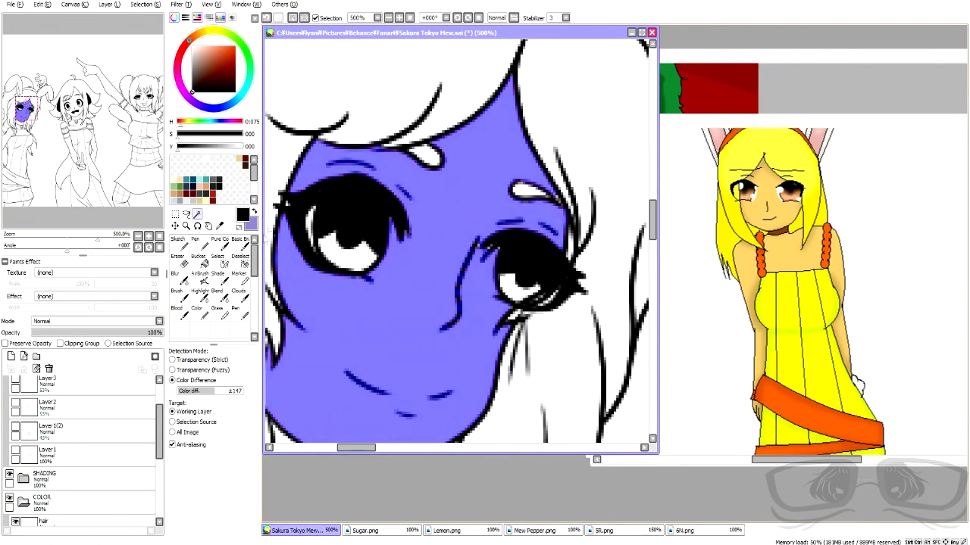
pyautogui.click(220, 262)
pyautogui.moveTo(297, 191); pyautogui.dragTo(286, 208)
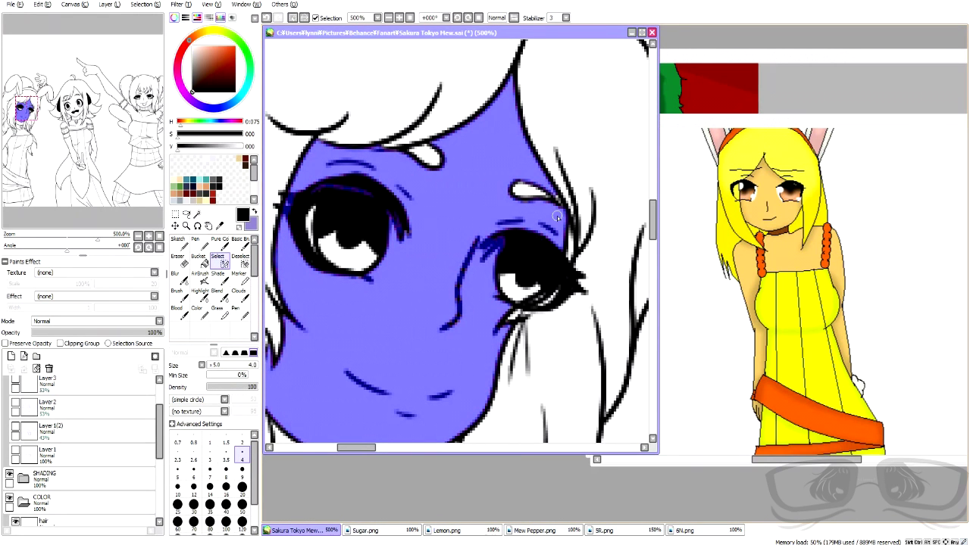
pyautogui.scroll(-5, 513, 326)
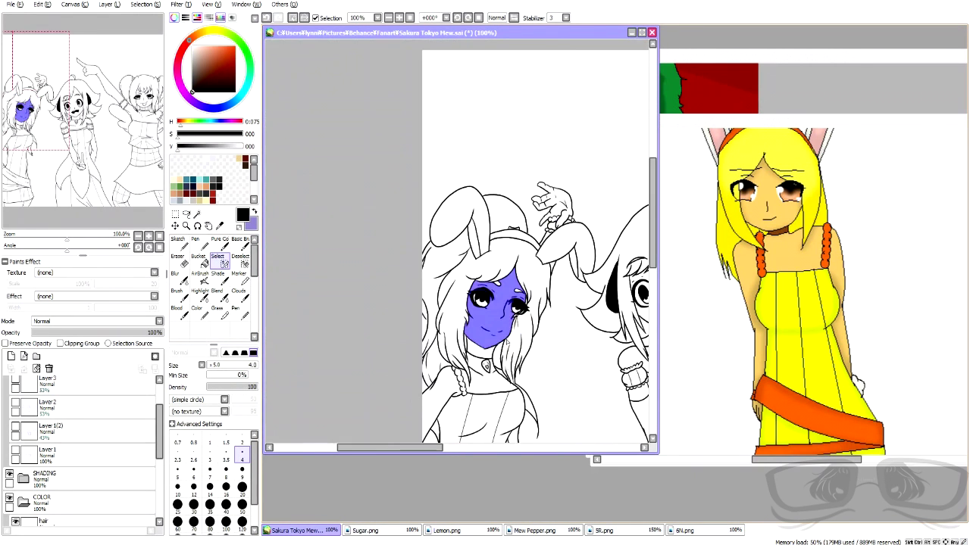
# - Add the bunny-eared character's neck and chest to the selection with the Magic Wand and touch up with the Select pen
pyautogui.scroll(3, 504, 399)
pyautogui.click(197, 215)
pyautogui.click(442, 246)
pyautogui.click(443, 257)
pyautogui.press('s')
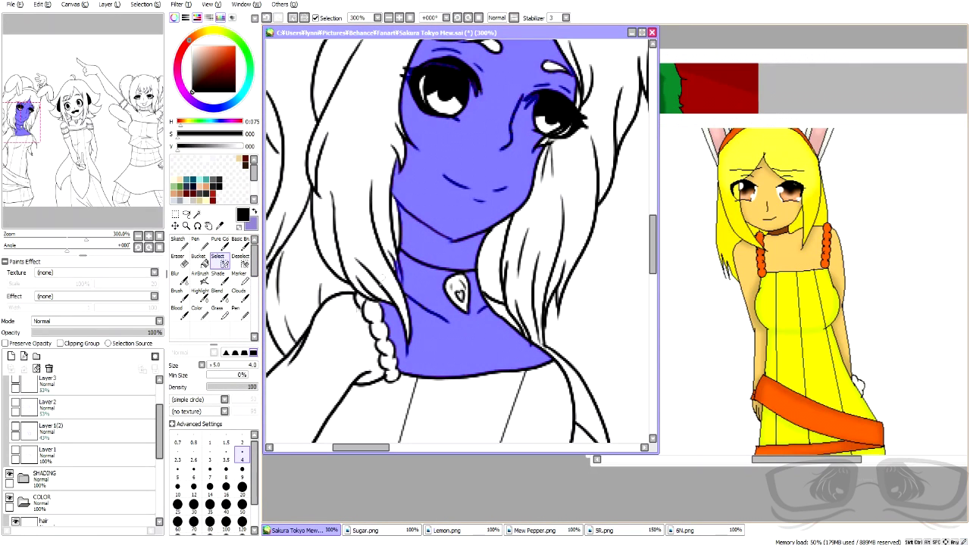
pyautogui.click(241, 472)
# - Add the shoulder and arm to the selection with the Magic Wand at color difference 161, brushing in missed edges with the size 9 Select pen
pyautogui.press('w')
pyautogui.click(306, 380)
pyautogui.hotkey('ctrl', 'z')
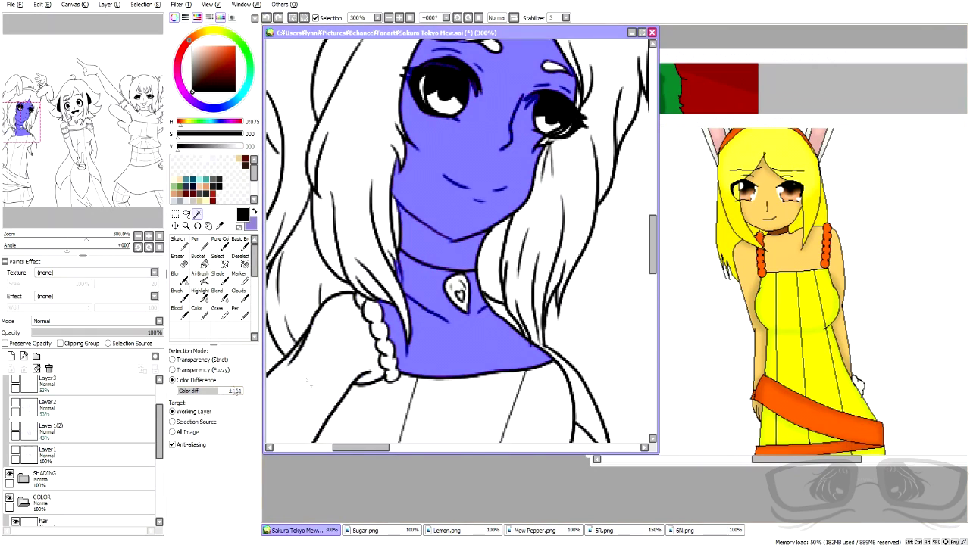
pyautogui.click(306, 381)
pyautogui.scroll(-1, 485, 175)
pyautogui.scroll(3, 371, 303)
pyautogui.click(221, 262)
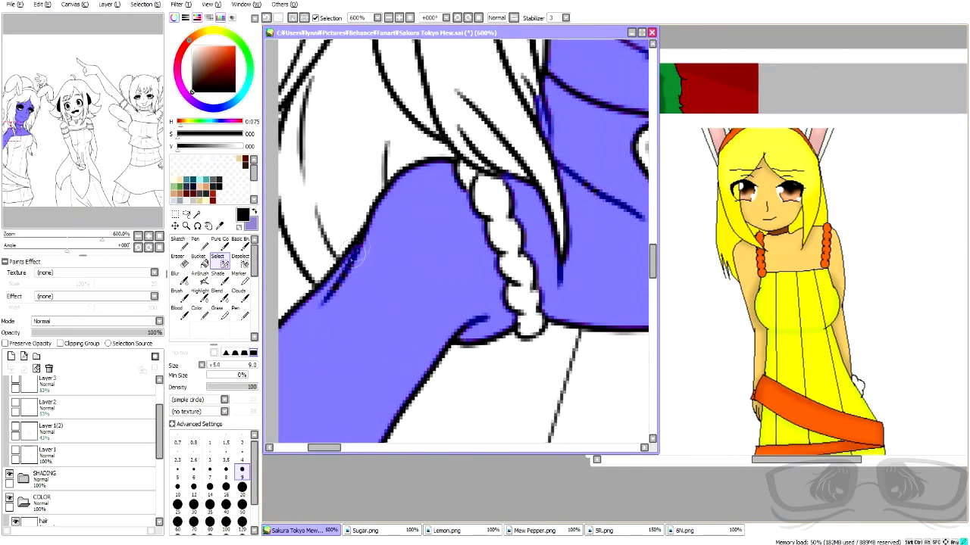
pyautogui.scroll(-7, 358, 250)
# - Add both of the bunny-eared character's legs below the dress hem to the selection with the Magic Wand
pyautogui.scroll(3, 385, 390)
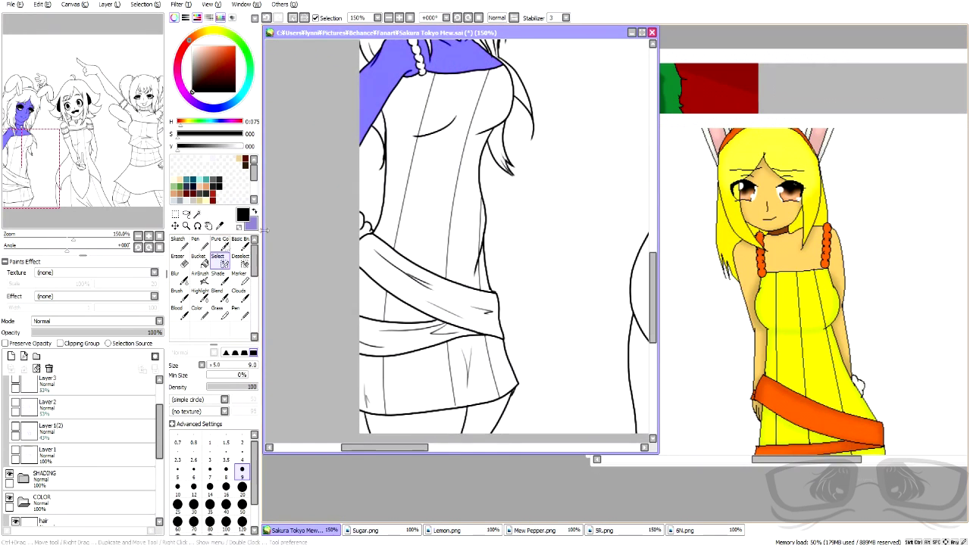
pyautogui.click(197, 214)
pyautogui.click(432, 424)
pyautogui.click(486, 422)
pyautogui.scroll(-2, 538, 340)
# - Fill the selected skin on the skin layer with a light peach-yellow based on the reference's skin color, using a size 500 brush
pyautogui.scroll(-3, 114, 455)
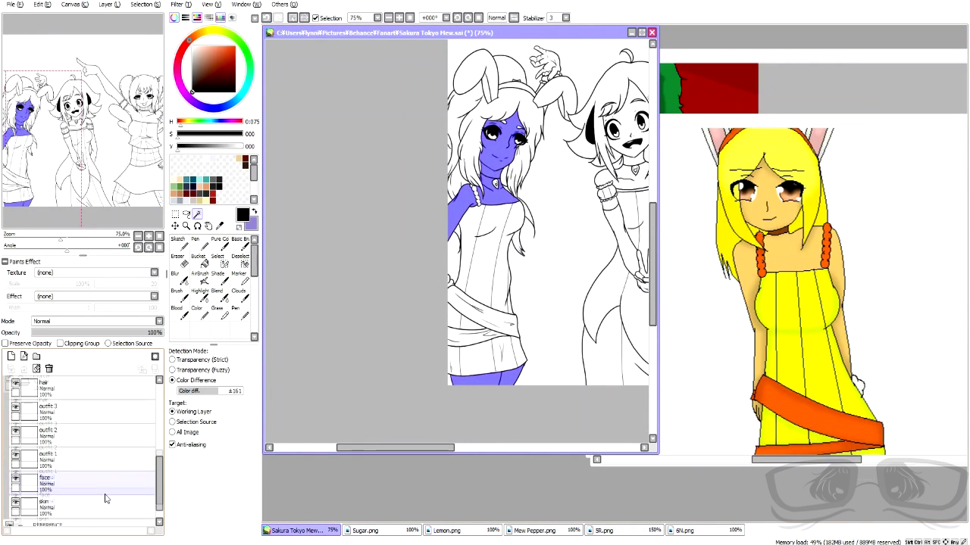
pyautogui.click(106, 497)
pyautogui.rightClick(776, 202)
pyautogui.click(220, 243)
pyautogui.moveTo(462, 137)
pyautogui.mouseDown()
pyautogui.moveTo(453, 270)
pyautogui.moveTo(471, 265)
pyautogui.moveTo(500, 148)
pyautogui.mouseUp()
pyautogui.click(211, 47)
pyautogui.scroll(5, 509, 145)
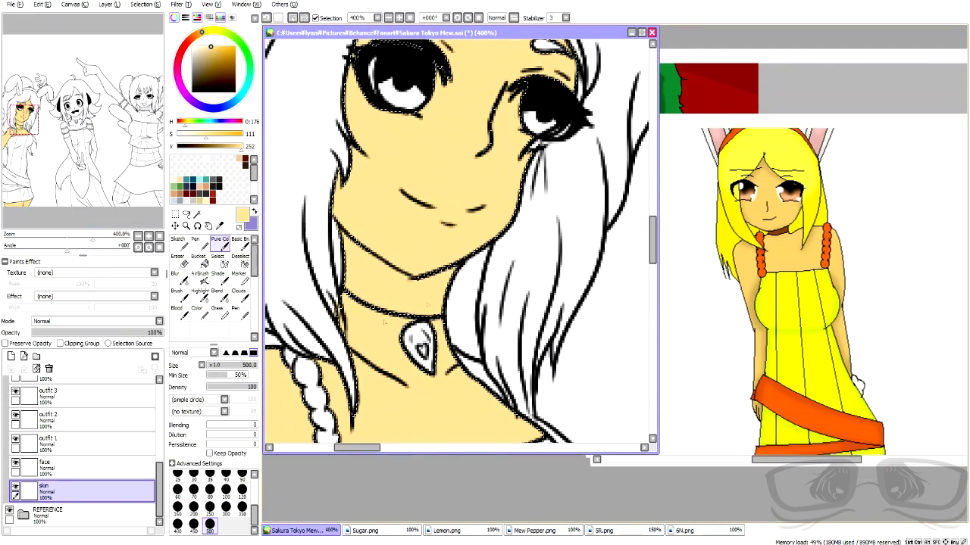
# - Clear the selection and make the Lines layer active again
pyautogui.scroll(-5, 384, 321)
pyautogui.press('w')
pyautogui.scroll(4, 65, 445)
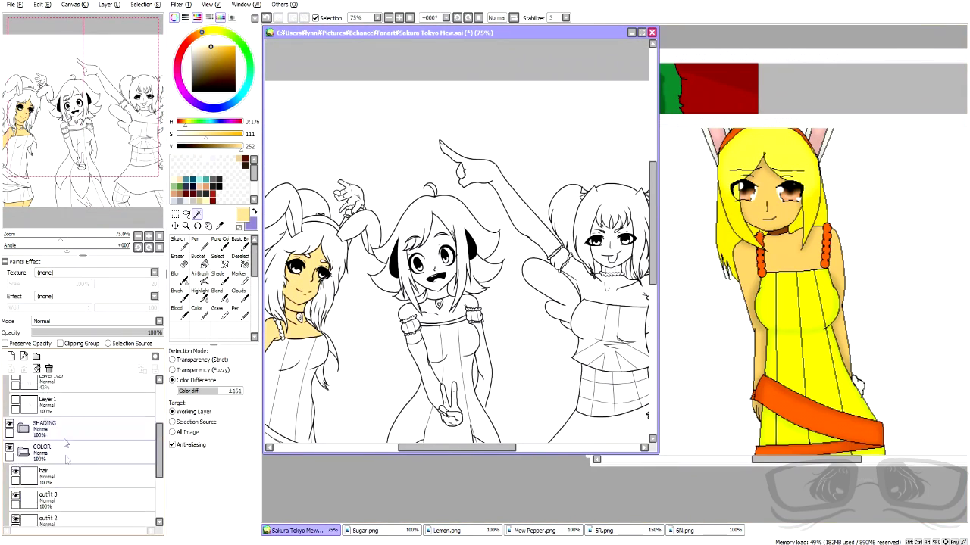
pyautogui.scroll(3, 66, 444)
pyautogui.click(67, 413)
# - Select the middle character's face, neck and shoulders with the Magic Wand, brushing in missed details with the size 9 Select pen
pyautogui.scroll(4, 440, 258)
pyautogui.click(430, 265)
pyautogui.click(220, 262)
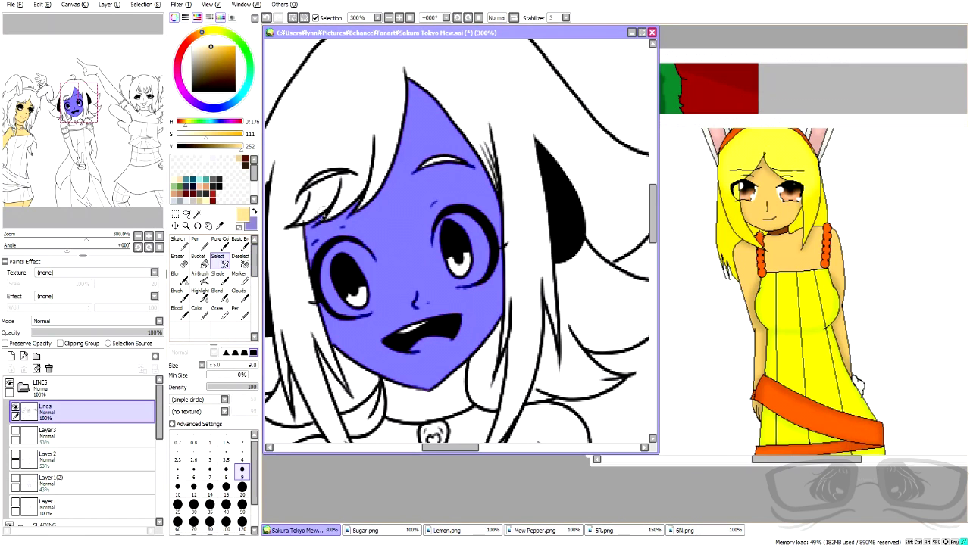
pyautogui.scroll(-3, 400, 253)
pyautogui.scroll(3, 400, 254)
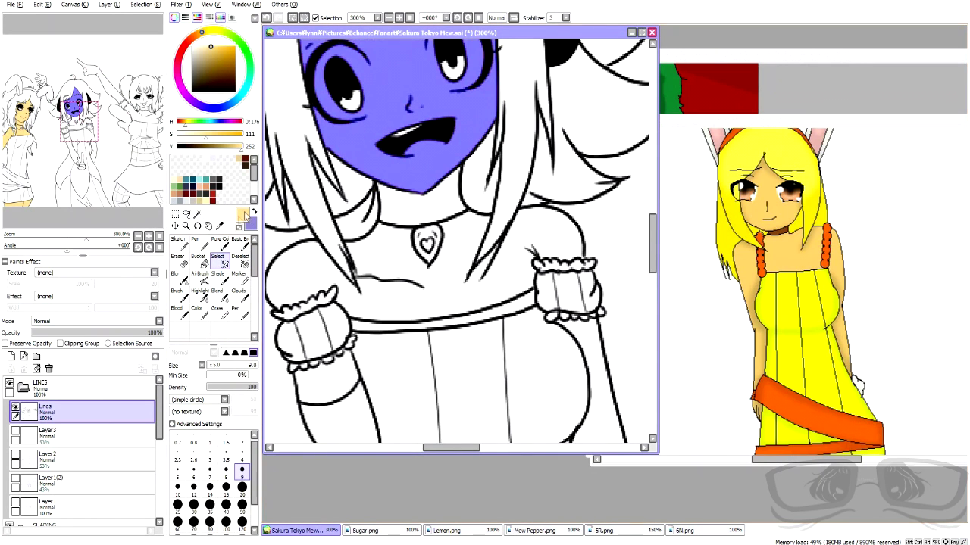
pyautogui.press('w')
pyautogui.click(400, 254)
pyautogui.click(220, 262)
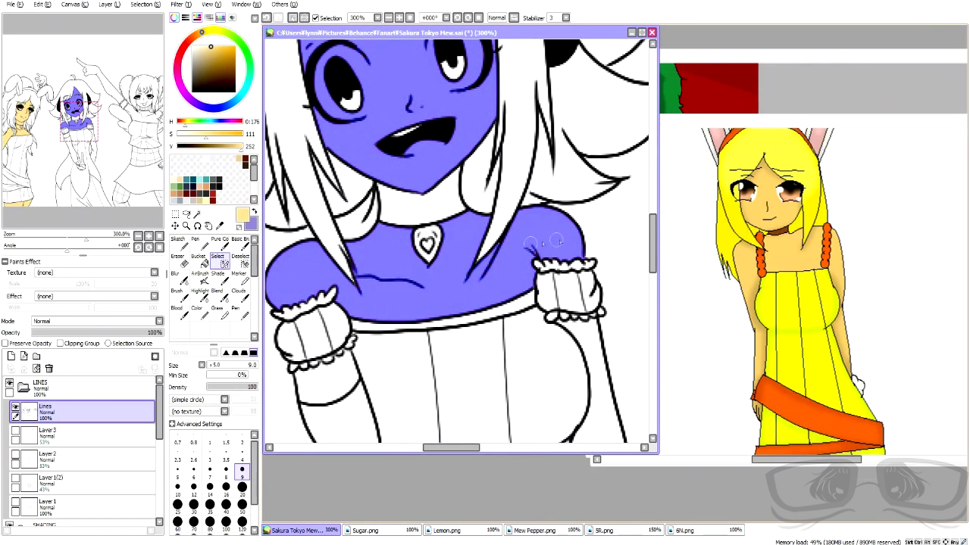
pyautogui.scroll(-7, 470, 253)
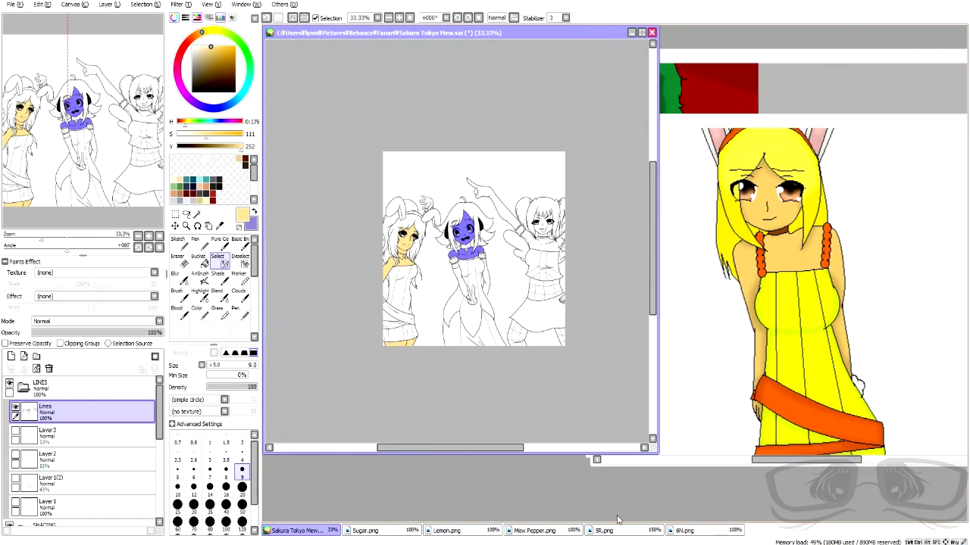
# - Bring the pink-haired character's reference image to the front and return to the drawing
pyautogui.click(628, 534)
pyautogui.click(681, 535)
pyautogui.click(500, 326)
pyautogui.scroll(2, 494, 309)
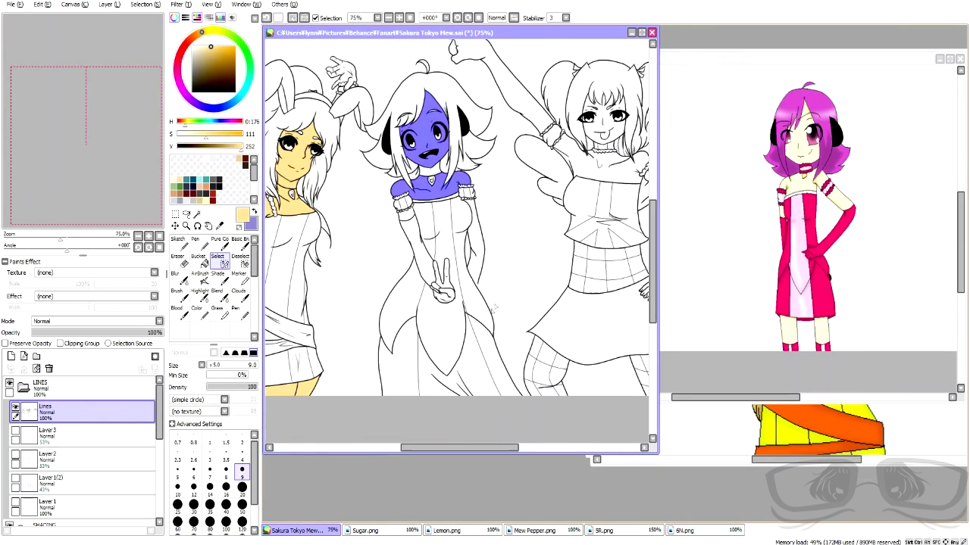
# - Try to add the middle character's bare upper arm below the sleeve cuff to the selection with the Magic Wand
pyautogui.scroll(3, 448, 188)
pyautogui.click(198, 215)
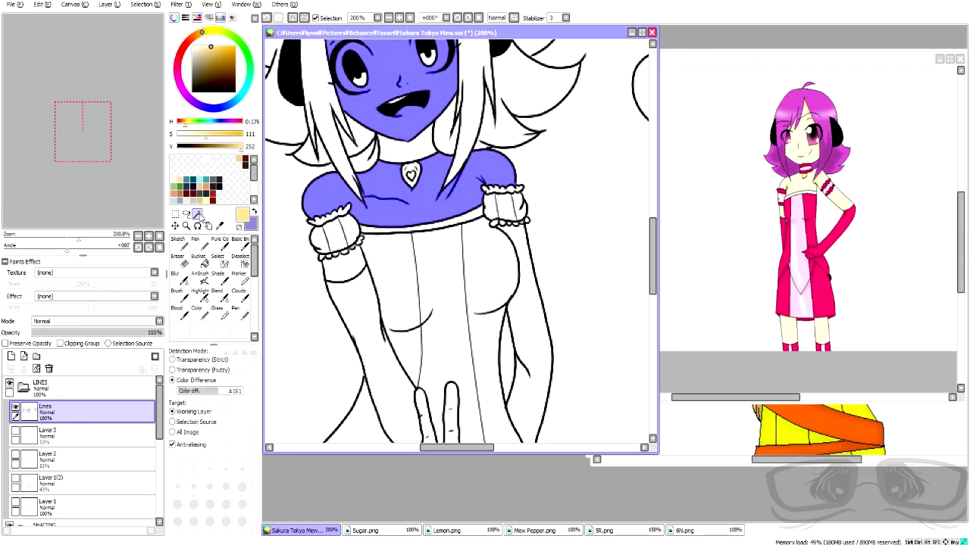
pyautogui.click(467, 258)
pyautogui.scroll(4, 338, 246)
pyautogui.hotkey('ctrl', 'z')
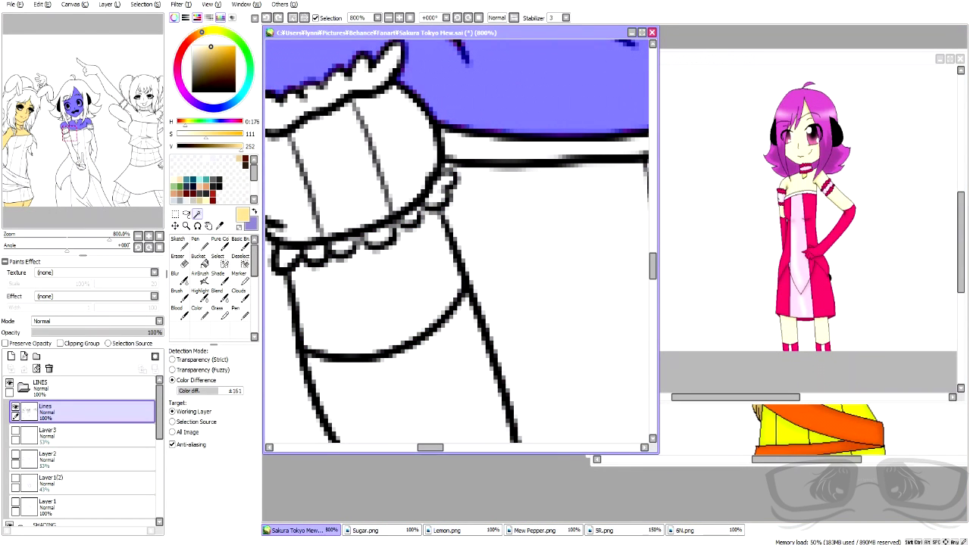
pyautogui.scroll(-3, 424, 212)
pyautogui.click(460, 227)
pyautogui.scroll(3, 444, 205)
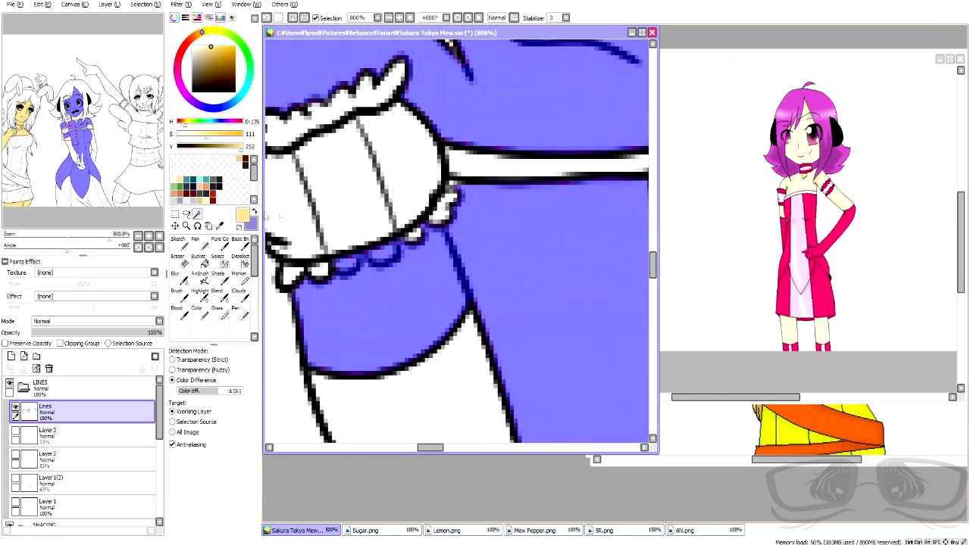
# - Close the line gap where the arm meets the cuff's frill with a black size 2 Pen and clear the selection
pyautogui.press('x')
pyautogui.rightClick(450, 240)
pyautogui.press('n')
pyautogui.moveTo(450, 241); pyautogui.dragTo(439, 225)
pyautogui.hotkey('ctrl', 'd')
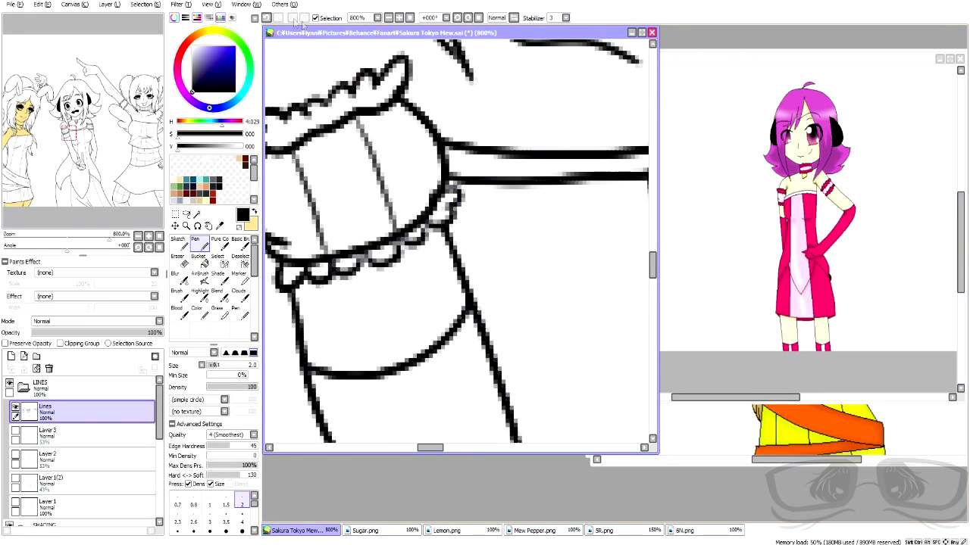
# - Reselect the middle character's face and bare shoulders with the Magic Wand and brush in missed details with the Select pen
pyautogui.scroll(-4, 537, 345)
pyautogui.click(198, 215)
pyautogui.click(541, 140)
pyautogui.scroll(-2, 462, 265)
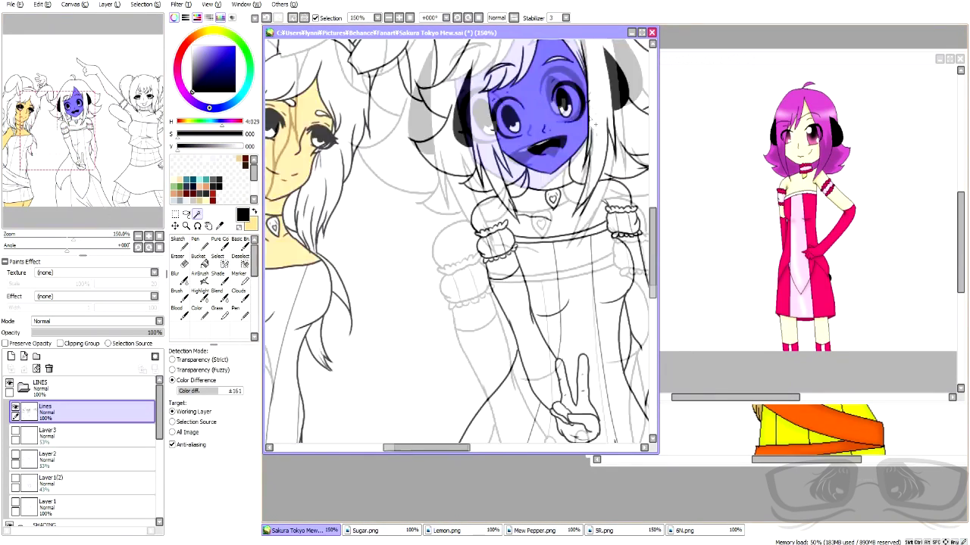
pyautogui.scroll(3, 471, 272)
pyautogui.click(471, 273)
pyautogui.scroll(-1, 471, 273)
pyautogui.scroll(1, 472, 65)
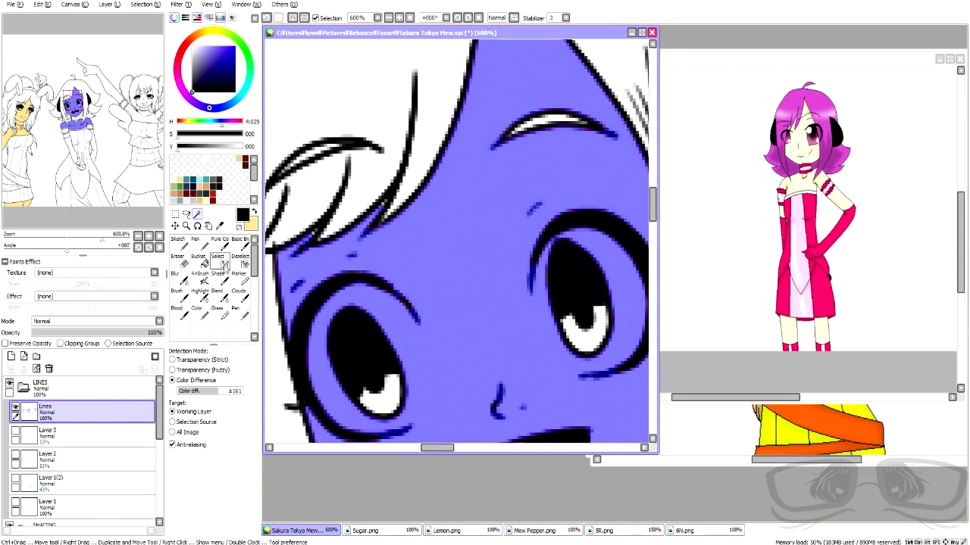
pyautogui.click(220, 263)
pyautogui.scroll(-7, 361, 304)
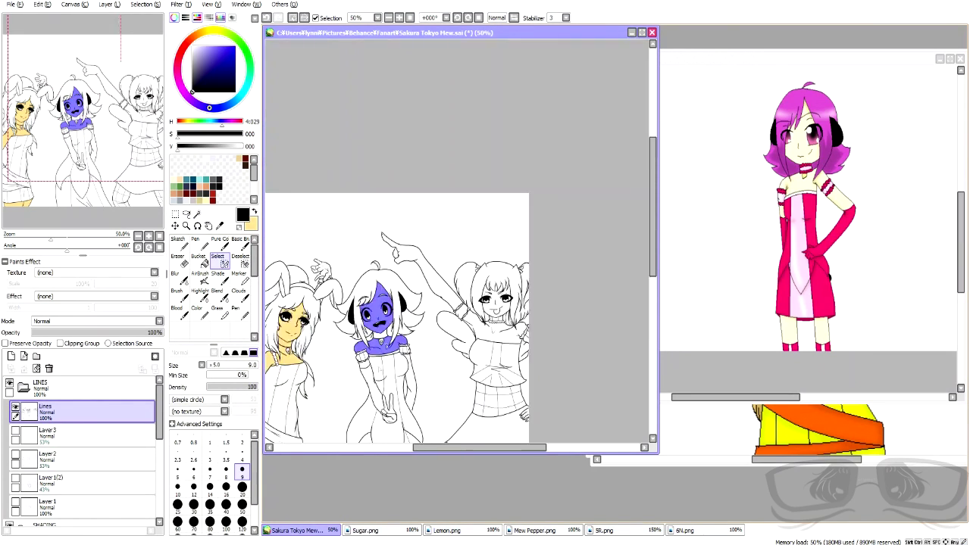
# - Add the middle character's bare upper arm below the sleeve cuff to the selection with the Magic Wand
pyautogui.scroll(5, 363, 359)
pyautogui.click(197, 215)
pyautogui.click(364, 318)
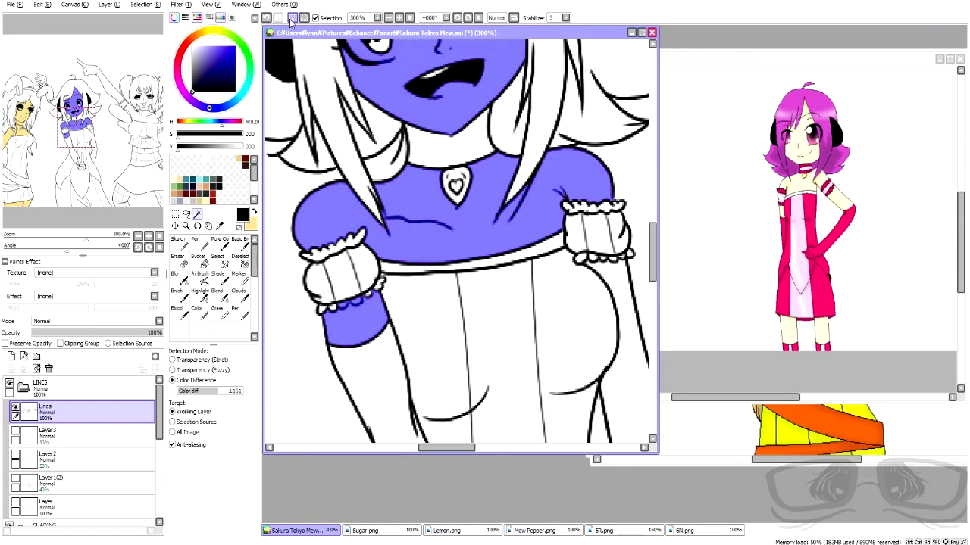
# - Clean up the selection along the cuff's lower frill, removing the scallops with the Deselect pen and restoring arm edges with the Select pen
pyautogui.scroll(4, 333, 295)
pyautogui.press('s')
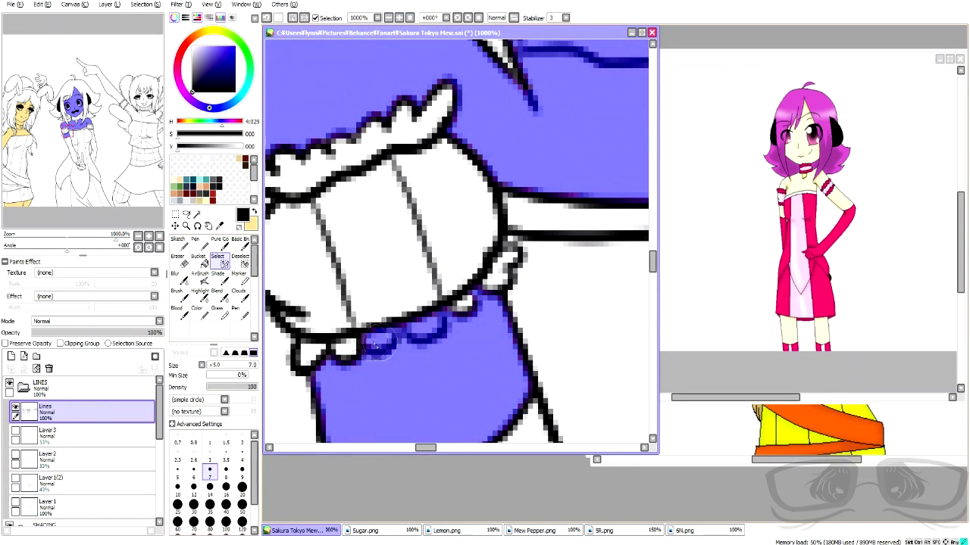
pyautogui.press('d')
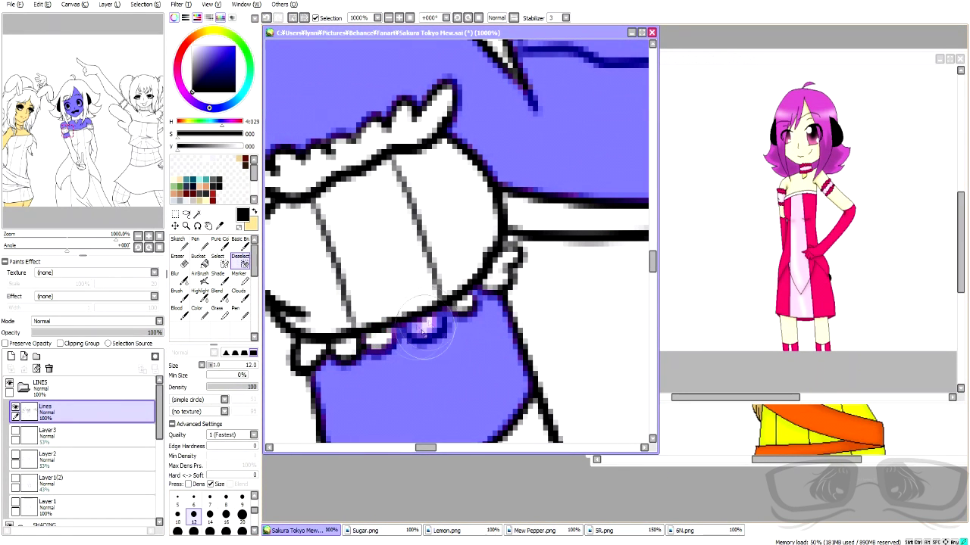
pyautogui.press('s')
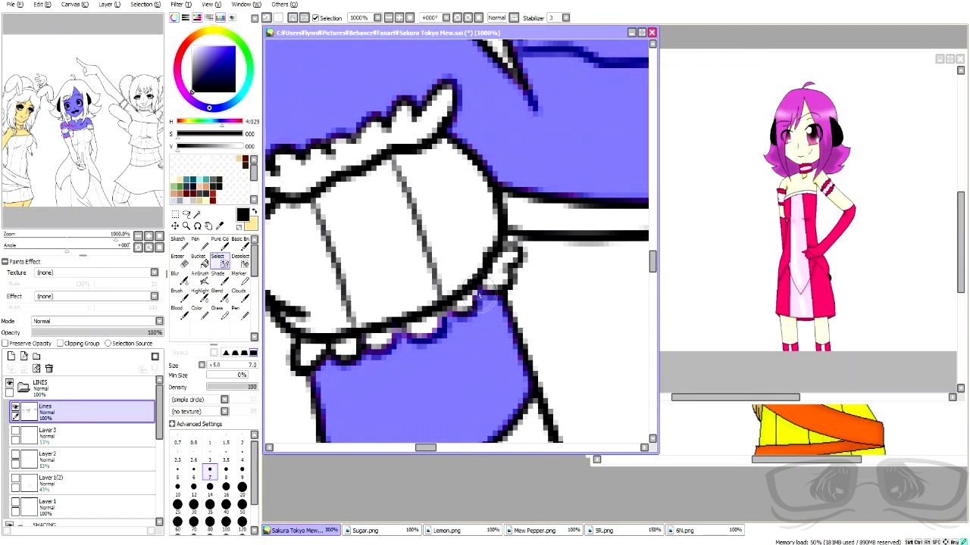
# - Pick the pale skin color from the pink-haired reference and paint it into the selection on the skin layer with the size 500 brush
pyautogui.scroll(-9, 418, 317)
pyautogui.scroll(2, 424, 303)
pyautogui.rightClick(800, 156)
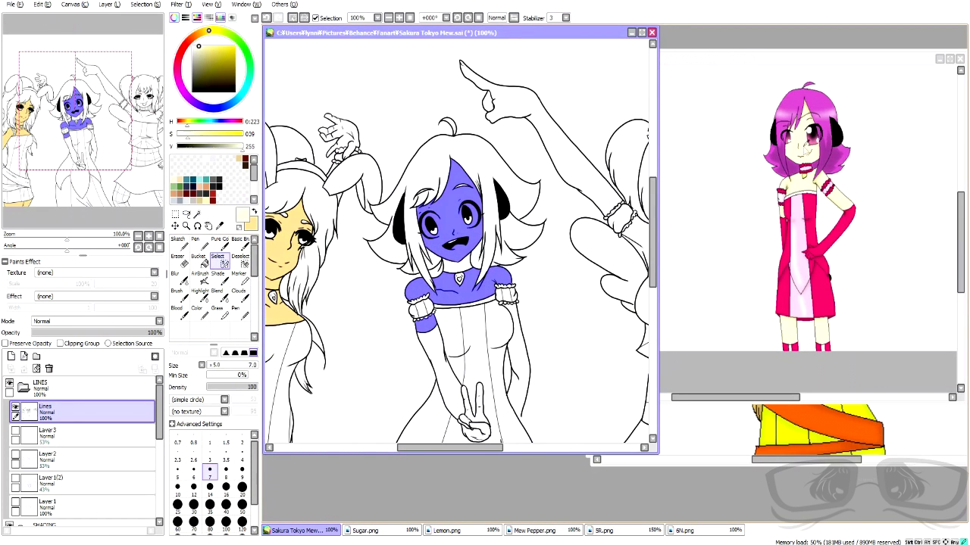
pyautogui.click(220, 244)
pyautogui.scroll(-4, 89, 473)
pyautogui.scroll(-3, 88, 473)
pyautogui.click(89, 491)
pyautogui.moveTo(450, 224); pyautogui.dragTo(454, 265)
# - Darken the skin color slightly to saturation 36 and value 246, repaint the selected skin, and clear the selection
pyautogui.click(196, 46)
pyautogui.click(198, 47)
pyautogui.click(198, 47)
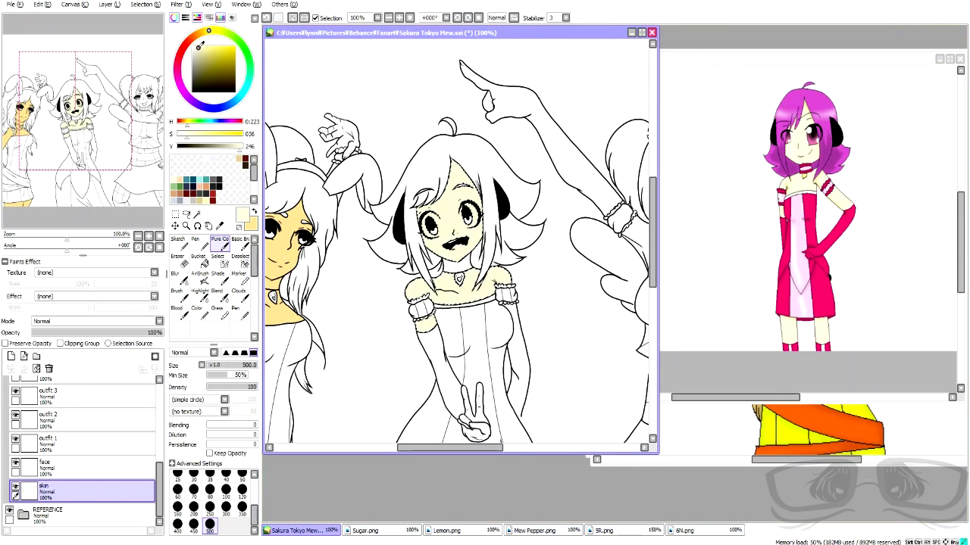
pyautogui.moveTo(420, 238); pyautogui.dragTo(485, 326)
pyautogui.scroll(1, 489, 335)
pyautogui.hotkey('ctrl', 'd')
# - Draw the missing glove edge below the middle character's other sleeve cuff on the Lines layer with a black size 2 Pen
pyautogui.scroll(6, 104, 411)
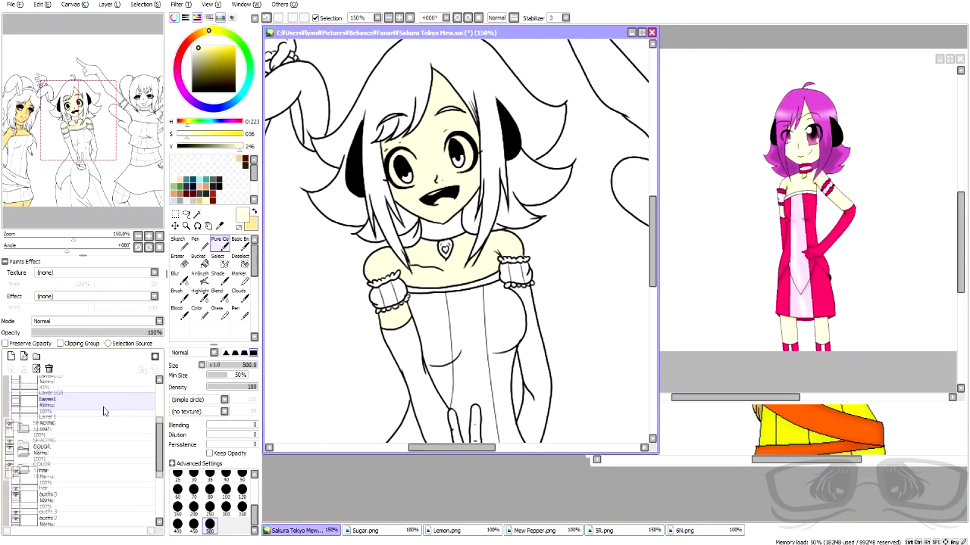
pyautogui.click(104, 412)
pyautogui.press('x')
pyautogui.moveTo(195, 87); pyautogui.dragTo(162, 131)
pyautogui.press('n')
pyautogui.scroll(4, 533, 359)
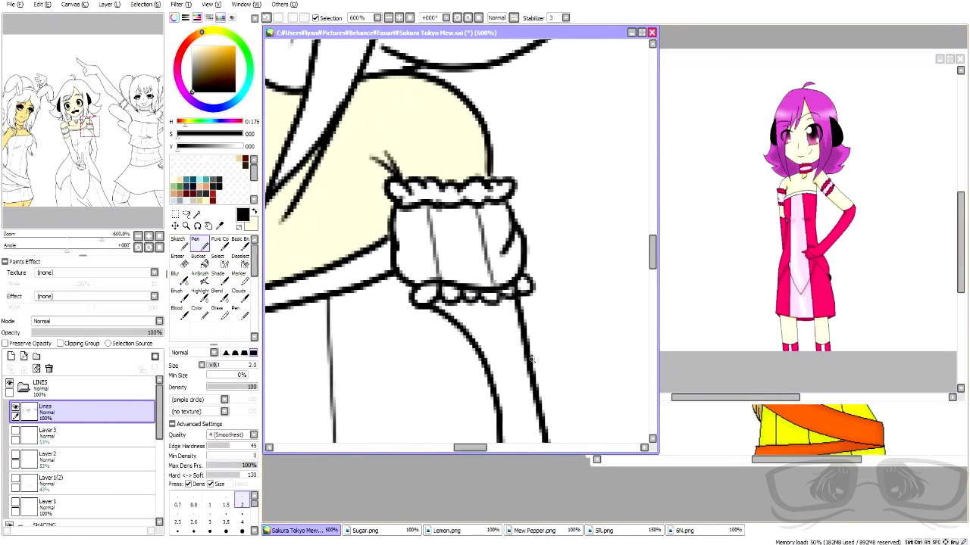
pyautogui.scroll(-5, 522, 334)
pyautogui.scroll(2, 504, 327)
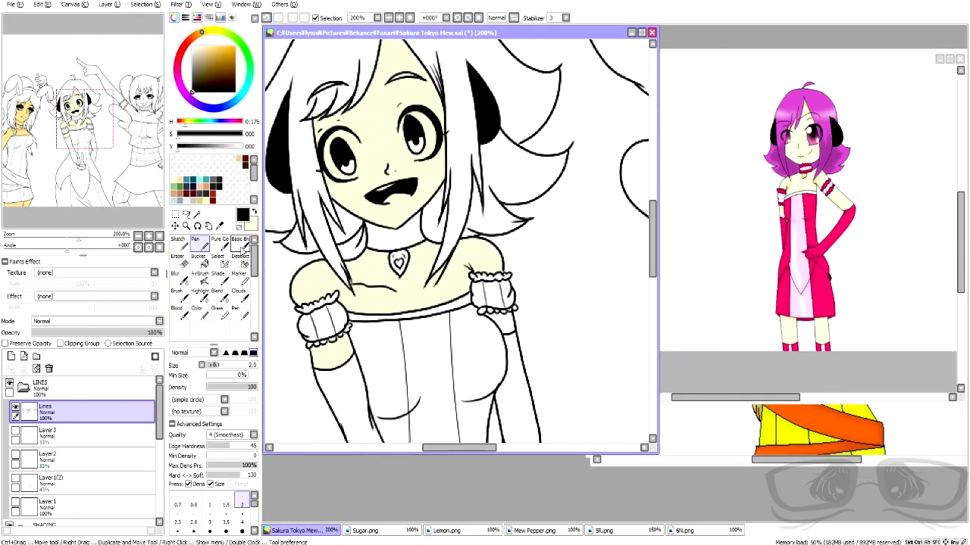
# - Select the bare arm patch below that cuff with the Magic Wand, paint it pale skin color on the skin layer, and deselect
pyautogui.press('w')
pyautogui.click(502, 328)
pyautogui.scroll(-6, 113, 480)
pyautogui.click(111, 489)
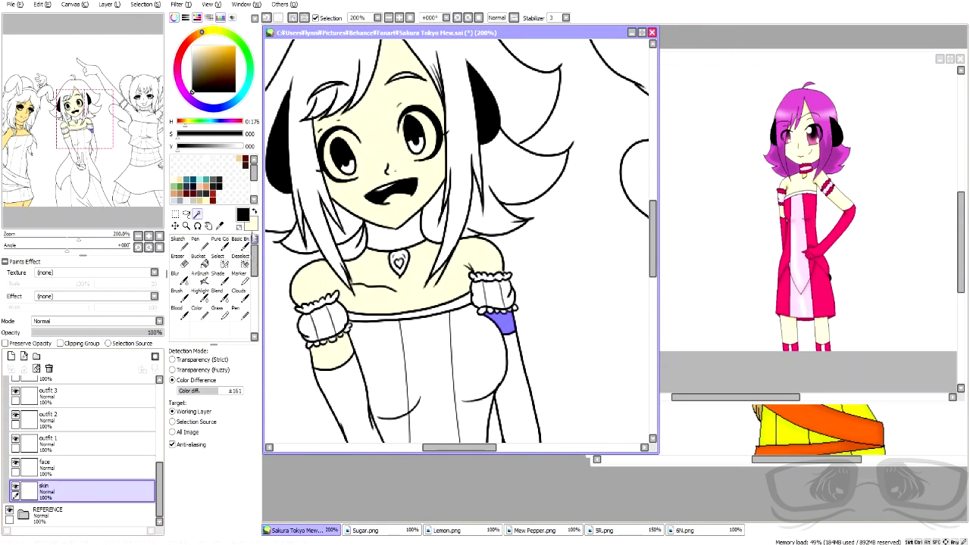
pyautogui.press('c')
pyautogui.press('x')
pyautogui.click(537, 319)
pyautogui.hotkey('ctrl', 'd')
# - Examine the middle character's skin fill around the sleeve cuffs and neckline for stray color
pyautogui.scroll(-4, 434, 296)
pyautogui.scroll(3, 436, 205)
pyautogui.scroll(4, 483, 247)
pyautogui.scroll(-4, 483, 247)
pyautogui.scroll(-2, 482, 247)
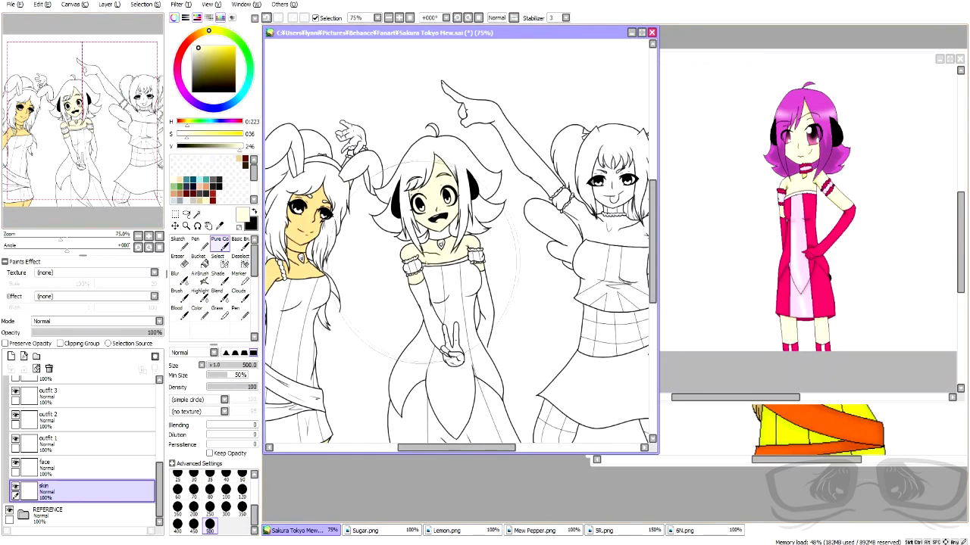
pyautogui.scroll(6, 423, 259)
pyautogui.press('e')
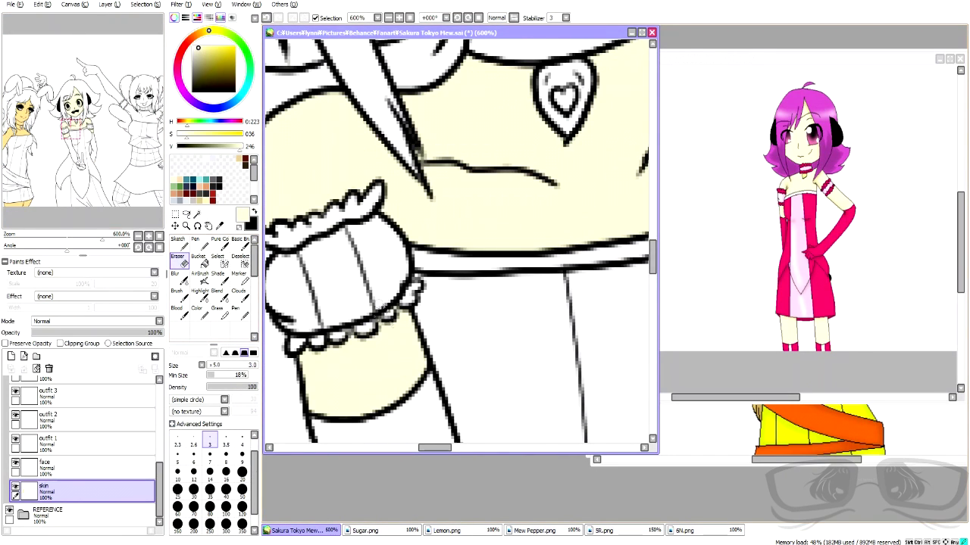
pyautogui.scroll(-9, 388, 285)
pyautogui.scroll(-2, 95, 428)
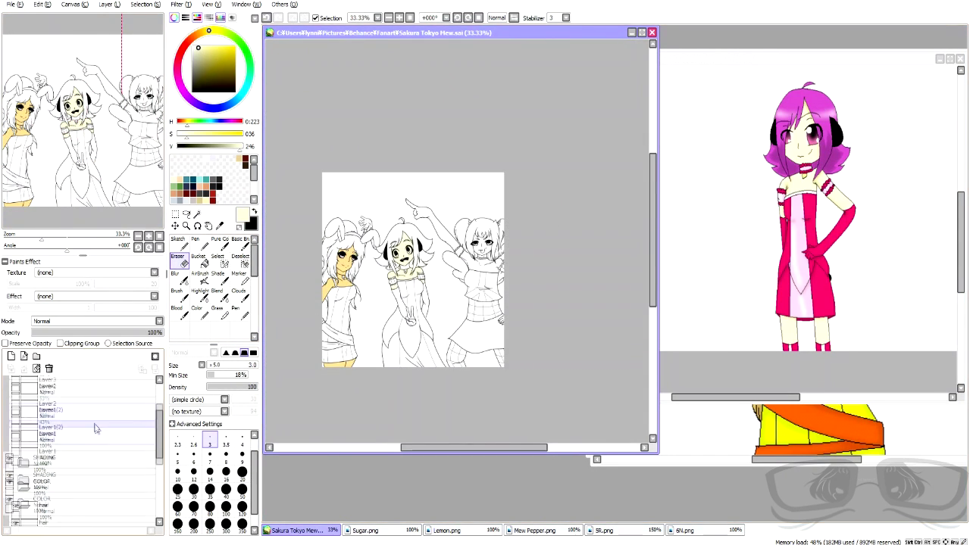
# - Select the pigtailed character's neck and bare shoulders on the Lines layer with the Magic Wand
pyautogui.scroll(3, 95, 428)
pyautogui.click(85, 412)
pyautogui.click(197, 215)
pyautogui.scroll(5, 495, 258)
pyautogui.click(409, 297)
pyautogui.click(409, 247)
pyautogui.scroll(4, 375, 241)
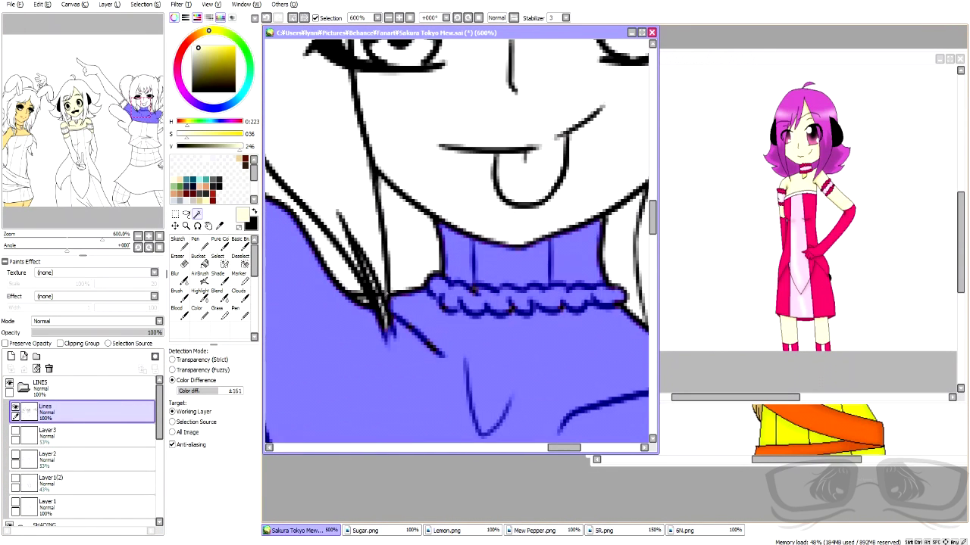
# - Brush missed skin details near the hair tips into the selection, and remove the choker area with the Deselect pen
pyautogui.scroll(-2, 375, 277)
pyautogui.click(220, 261)
pyautogui.moveTo(368, 287); pyautogui.dragTo(372, 290)
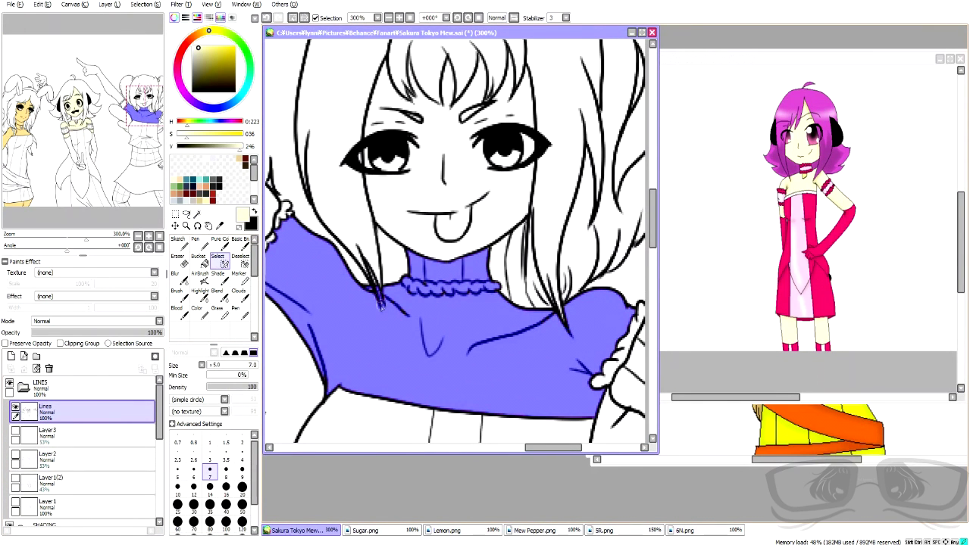
pyautogui.press('d')
pyautogui.moveTo(413, 256)
pyautogui.mouseDown()
pyautogui.moveTo(441, 276)
pyautogui.moveTo(491, 262)
pyautogui.moveTo(448, 272)
pyautogui.mouseUp()
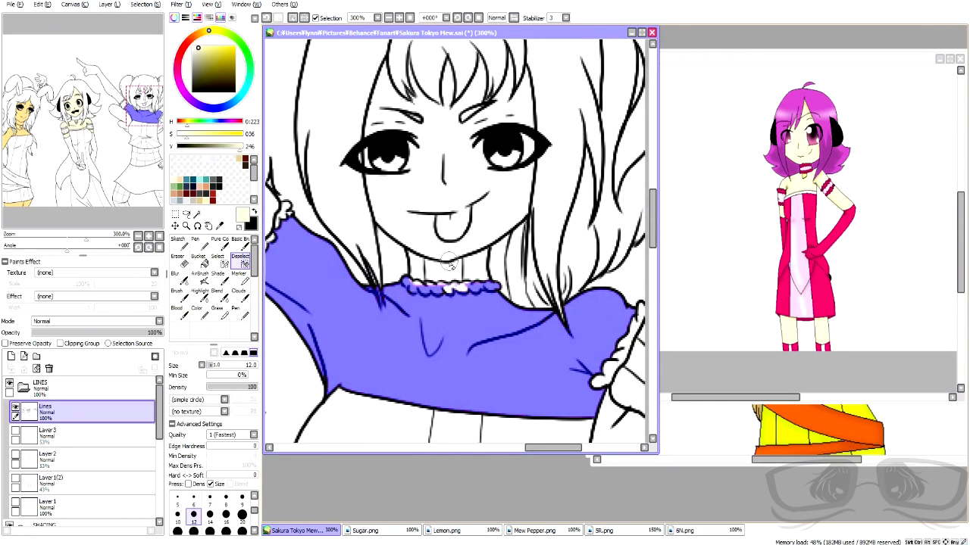
# - Deselect the choker's frill with a finer Deselect pen and restore the skin edge beneath it with the Select pen
pyautogui.scroll(3, 448, 262)
pyautogui.click(210, 500)
pyautogui.moveTo(334, 312); pyautogui.dragTo(358, 337)
pyautogui.moveTo(364, 335); pyautogui.dragTo(572, 329)
pyautogui.click(218, 259)
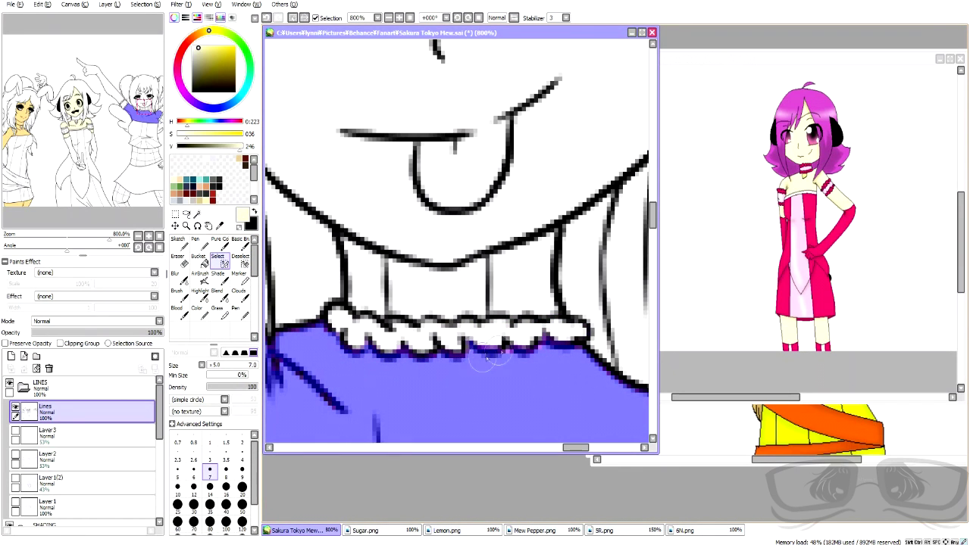
# - Add the pigtailed character's raised arm and pointing hand, including the curled finger, to the selection with the Magic Wand
pyautogui.scroll(-9, 544, 347)
pyautogui.click(197, 214)
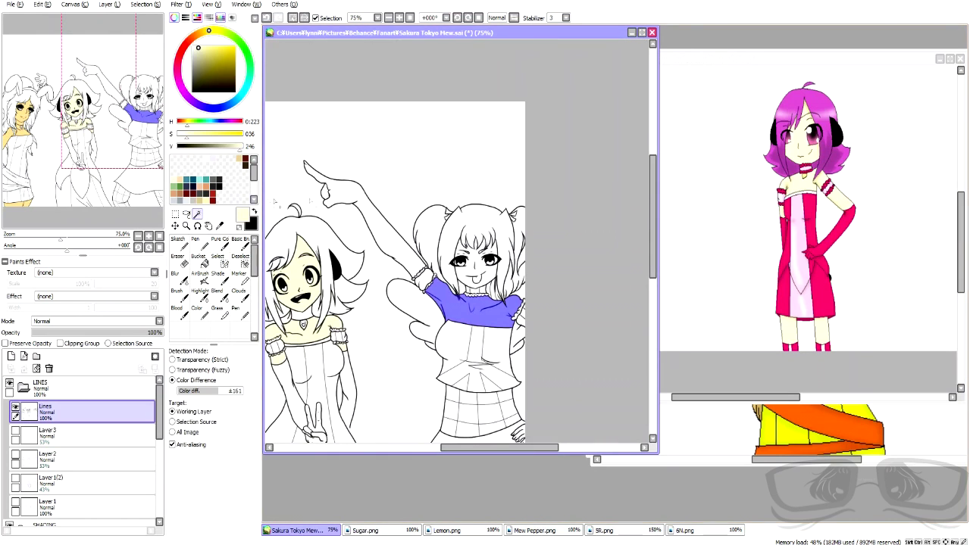
pyautogui.click(334, 189)
pyautogui.scroll(3, 313, 190)
pyautogui.click(344, 197)
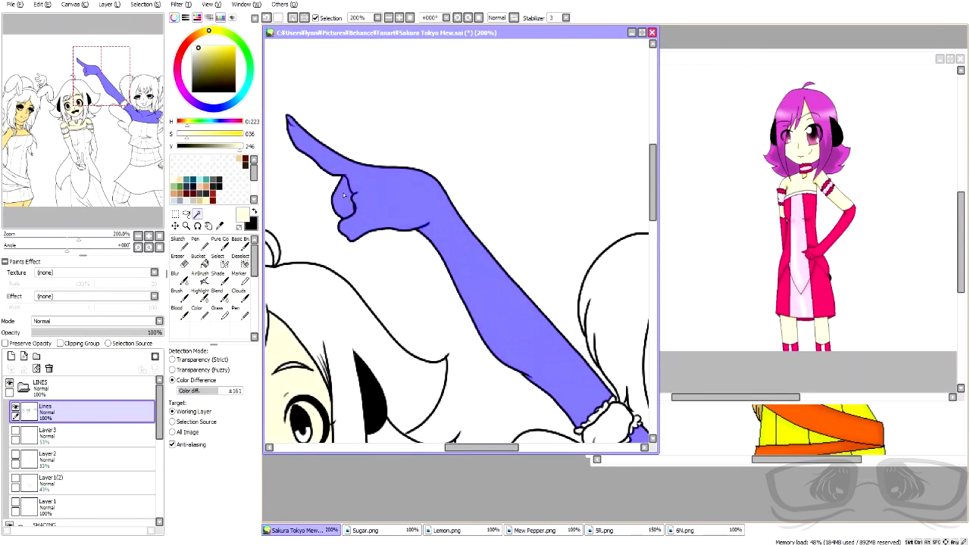
# - Add the pigtailed character's fishnet midriff and lowered hand to the selection, brushing in missed finger details with the Select pen
pyautogui.scroll(-5, 345, 199)
pyautogui.scroll(3, 485, 309)
pyautogui.scroll(-2, 479, 326)
pyautogui.click(447, 380)
pyautogui.scroll(6, 464, 375)
pyautogui.click(524, 321)
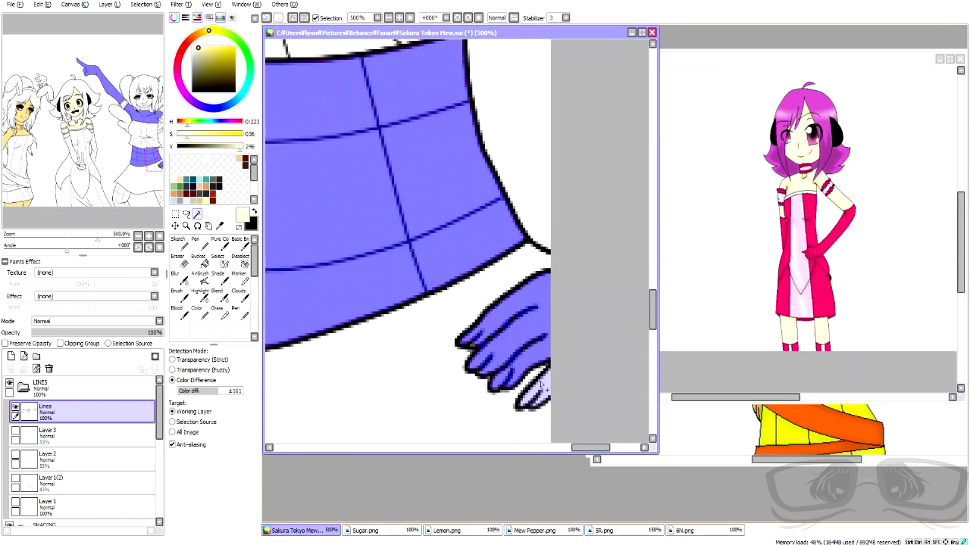
pyautogui.press('s')
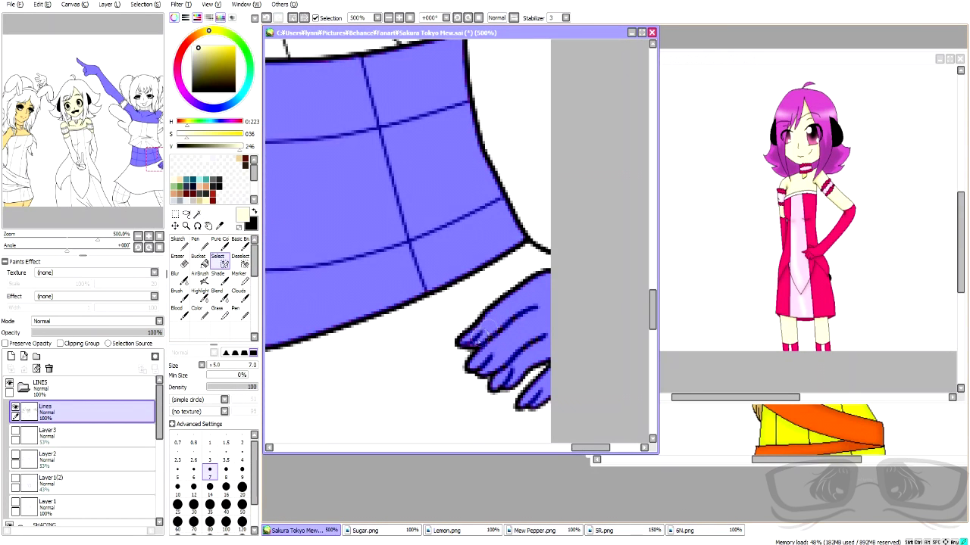
# - Add both of the pigtailed character's fishnet-covered legs below the skirt to the selection with the Magic Wand
pyautogui.scroll(-7, 526, 390)
pyautogui.scroll(3, 500, 409)
pyautogui.click(197, 215)
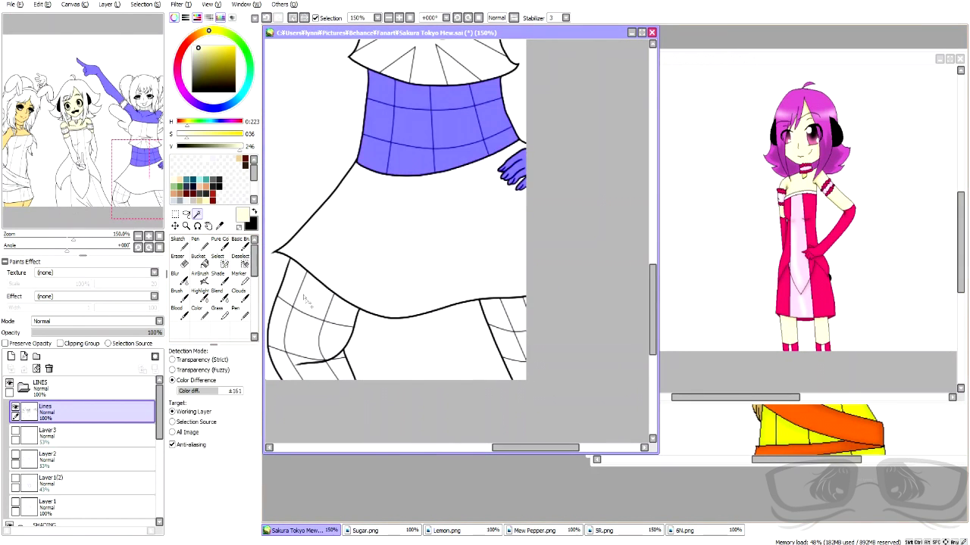
pyautogui.click(319, 322)
pyautogui.click(506, 321)
# - Switch to the Mew Pepper.png reference, pick the character's peach skin color, and return to the drawing
pyautogui.scroll(-2, 506, 322)
pyautogui.scroll(-3, 504, 323)
pyautogui.click(565, 532)
pyautogui.scroll(2, 654, 212)
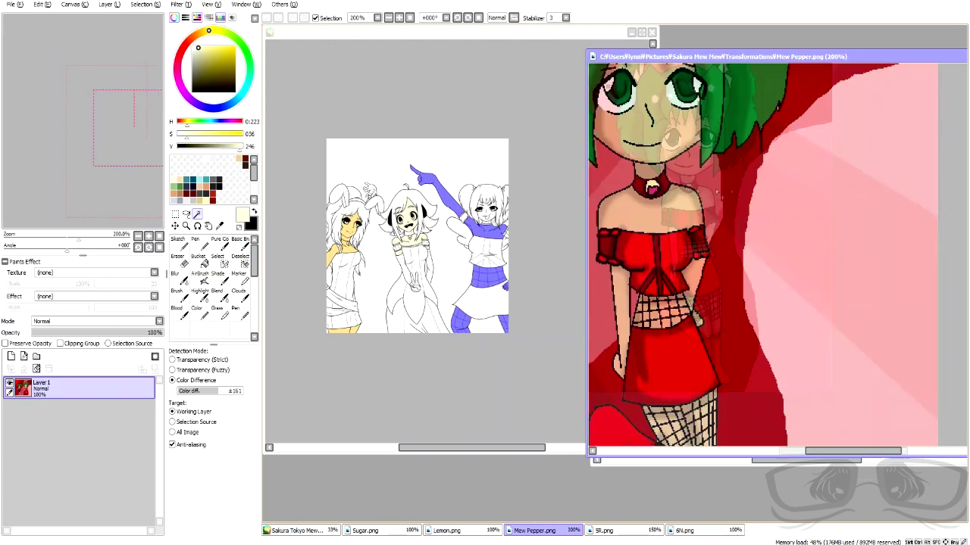
pyautogui.rightClick(656, 218)
pyautogui.scroll(-1, 657, 217)
pyautogui.click(558, 96)
# - Brush the pigtailed character's face into the selection with the Select pen, using size 7 along the edges and size 20 inside
pyautogui.scroll(5, 561, 198)
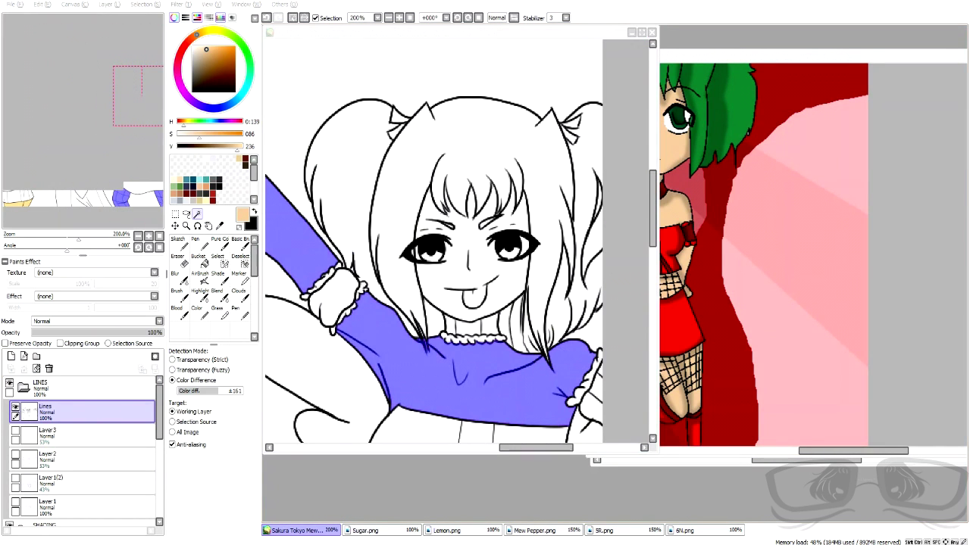
pyautogui.scroll(1, 419, 258)
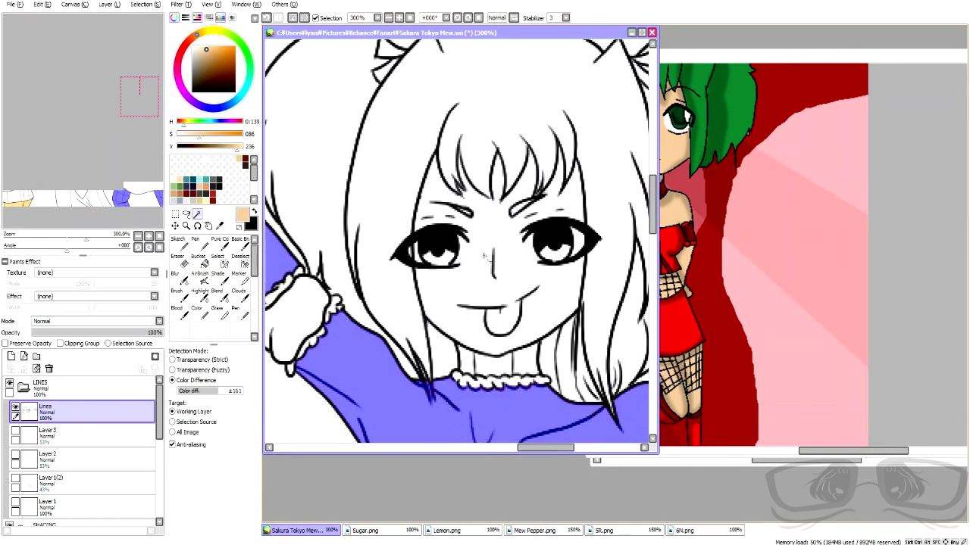
pyautogui.click(484, 256)
pyautogui.click(265, 18)
pyautogui.click(221, 260)
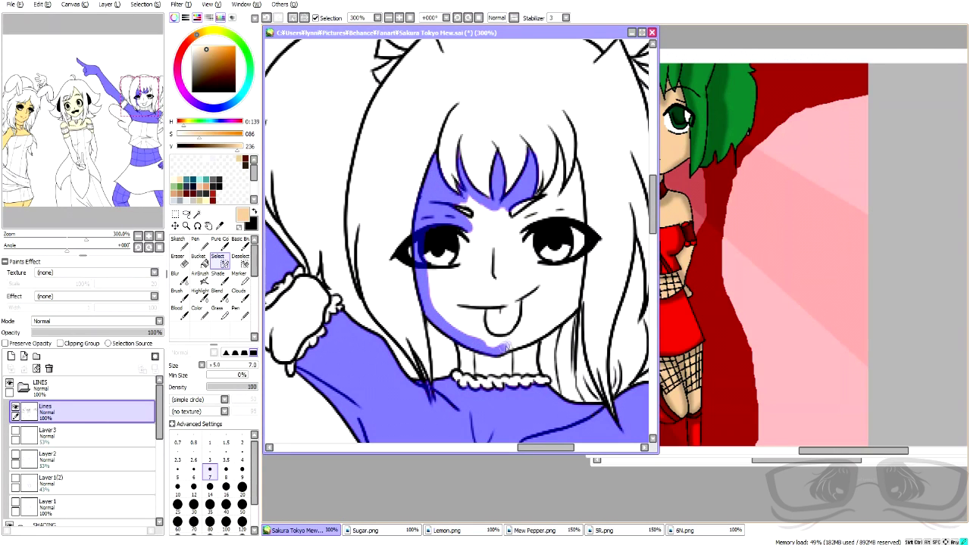
pyautogui.moveTo(567, 190); pyautogui.dragTo(577, 236)
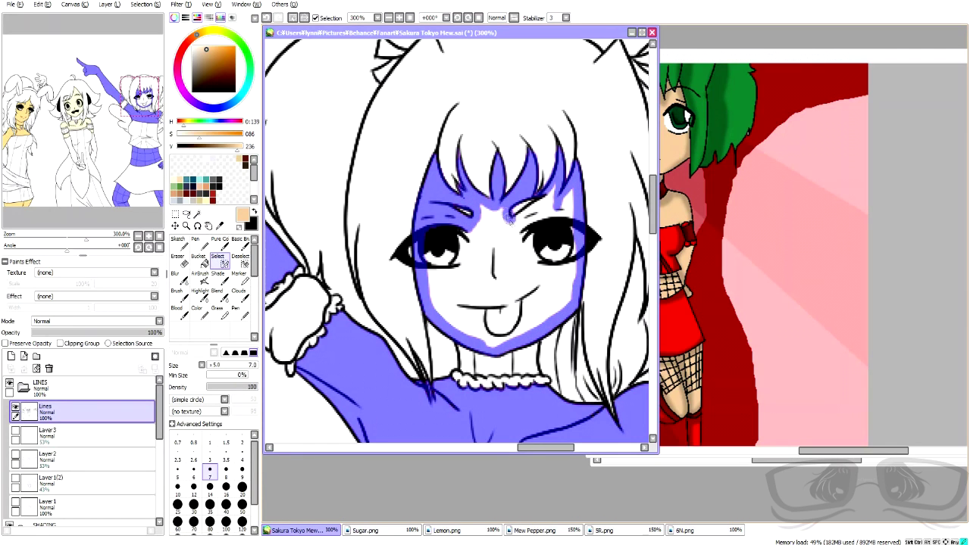
pyautogui.click(242, 487)
pyautogui.moveTo(493, 208)
pyautogui.mouseDown()
pyautogui.moveTo(458, 261)
pyautogui.moveTo(428, 284)
pyautogui.moveTo(505, 234)
pyautogui.moveTo(557, 267)
pyautogui.moveTo(567, 203)
pyautogui.mouseUp()
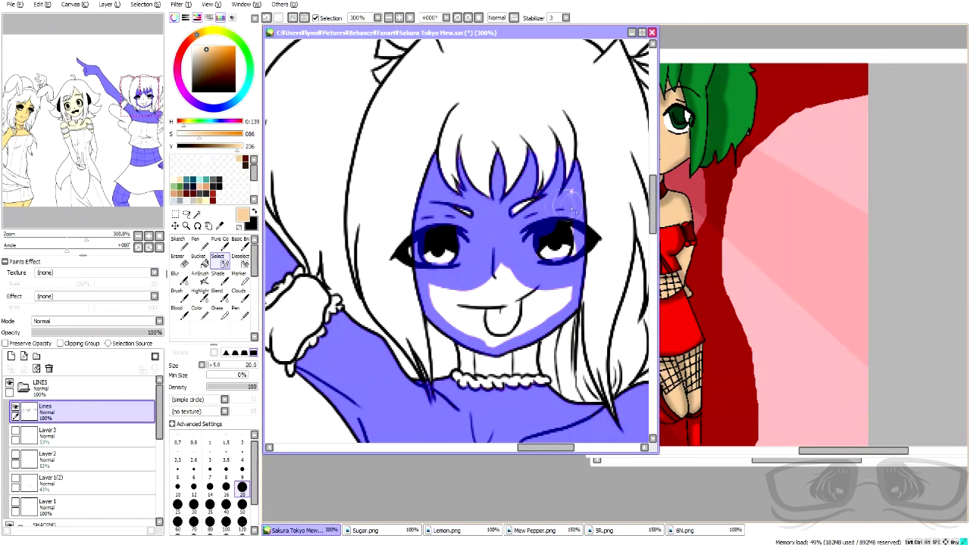
pyautogui.moveTo(567, 289)
pyautogui.mouseDown()
pyautogui.moveTo(506, 327)
pyautogui.moveTo(447, 290)
pyautogui.moveTo(511, 307)
pyautogui.moveTo(447, 300)
pyautogui.mouseUp()
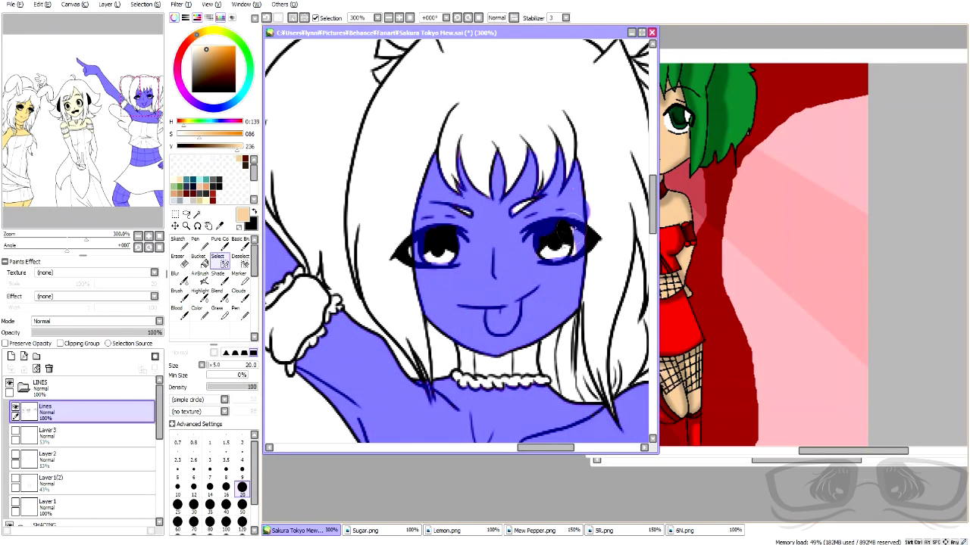
# - Trim the selection spill beside the pigtailed character's face with the Deselect pen
pyautogui.click(239, 262)
pyautogui.moveTo(589, 205); pyautogui.dragTo(590, 217)
pyautogui.click(220, 263)
pyautogui.click(240, 261)
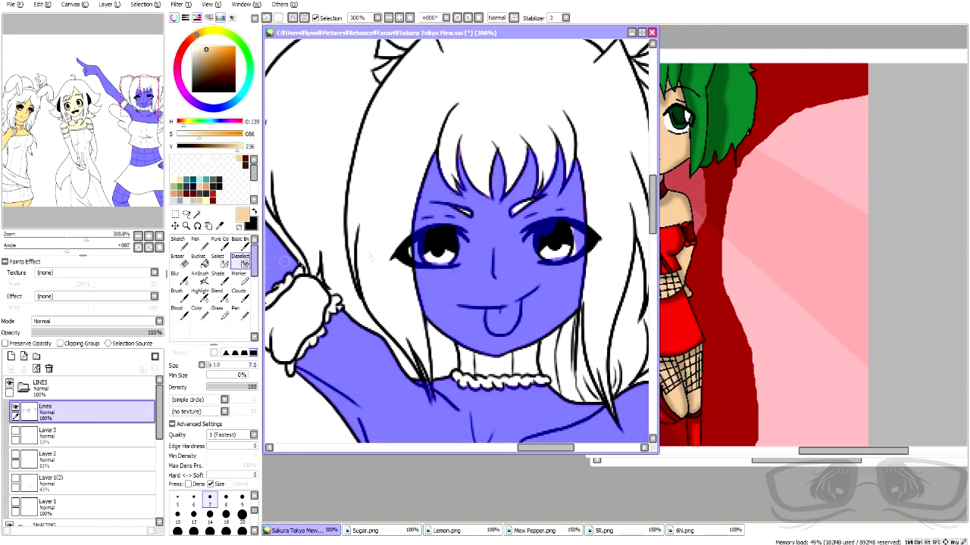
# - Paint the pigtailed character's selected skin peach on the skin layer with the size 500 brush, and clear the selection
pyautogui.scroll(-5, 440, 219)
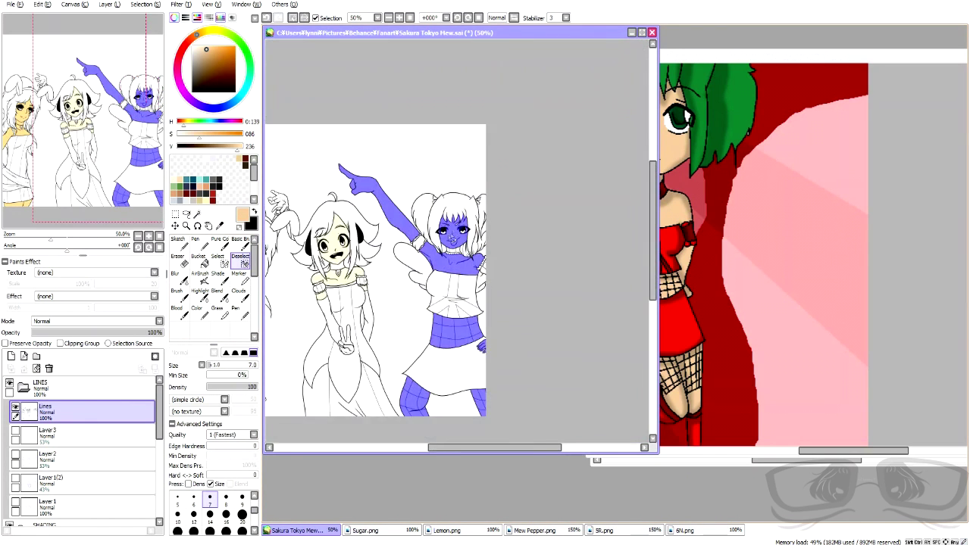
pyautogui.scroll(1, 439, 218)
pyautogui.scroll(-7, 81, 467)
pyautogui.click(83, 505)
pyautogui.click(221, 243)
pyautogui.moveTo(494, 377)
pyautogui.mouseDown()
pyautogui.moveTo(520, 364)
pyautogui.moveTo(357, 197)
pyautogui.mouseUp()
pyautogui.scroll(-3, 485, 315)
pyautogui.moveTo(480, 362); pyautogui.dragTo(518, 411)
pyautogui.scroll(3, 409, 295)
pyautogui.hotkey('ctrl', 'd')
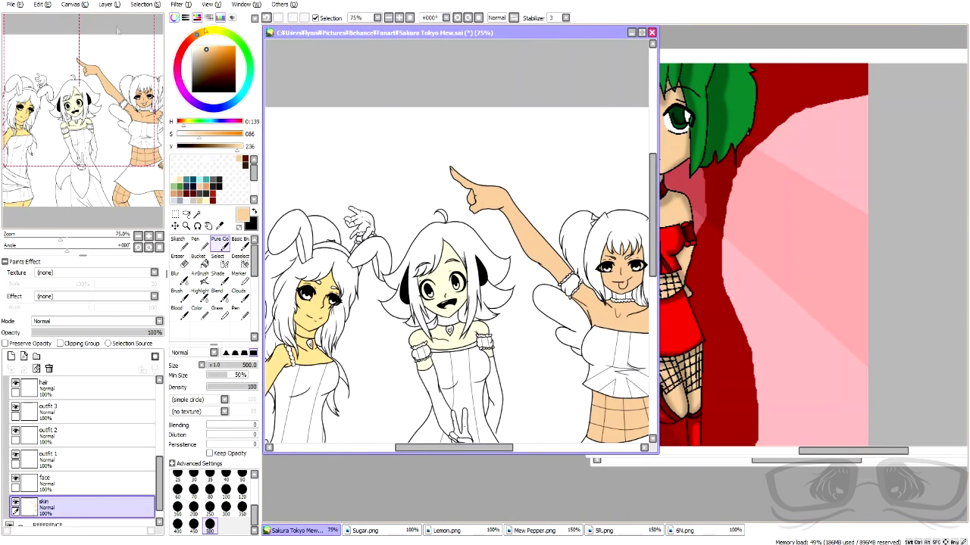
# - Try to select the bunny-eared character's eye areas on the Lines layer with the Magic Wand
pyautogui.scroll(5, 72, 412)
pyautogui.press('w')
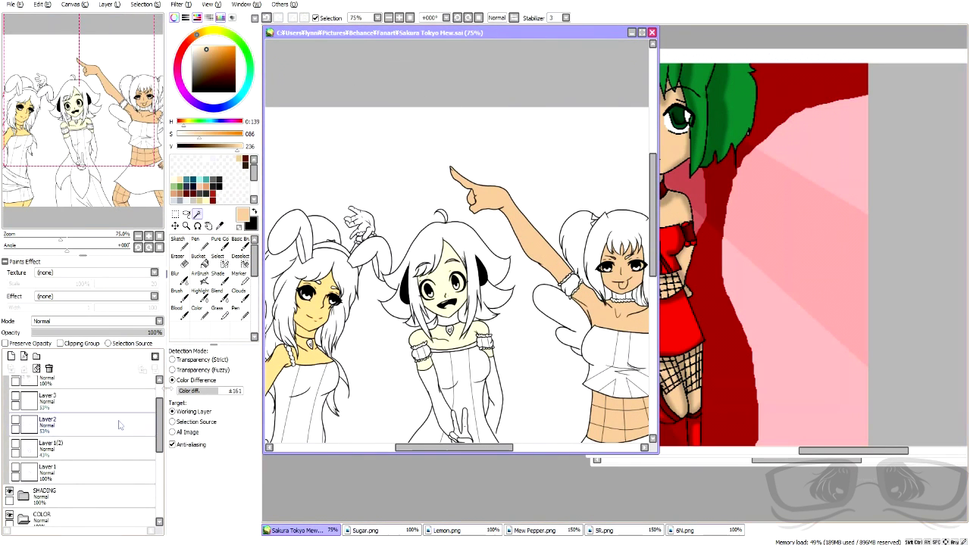
pyautogui.scroll(3, 119, 425)
pyautogui.click(83, 394)
pyautogui.scroll(5, 331, 284)
pyautogui.click(332, 284)
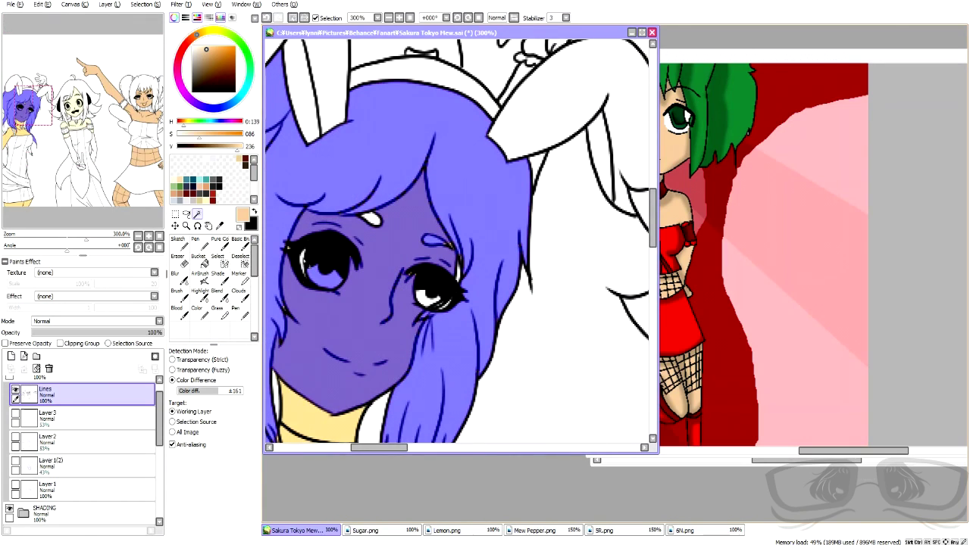
pyautogui.click(431, 298)
# - Add the headphone-wearing character's eyes to the selection with the Magic Wand and her upper teeth with the Select pen
pyautogui.scroll(-4, 429, 298)
pyautogui.scroll(4, 553, 297)
pyautogui.click(522, 262)
pyautogui.click(483, 274)
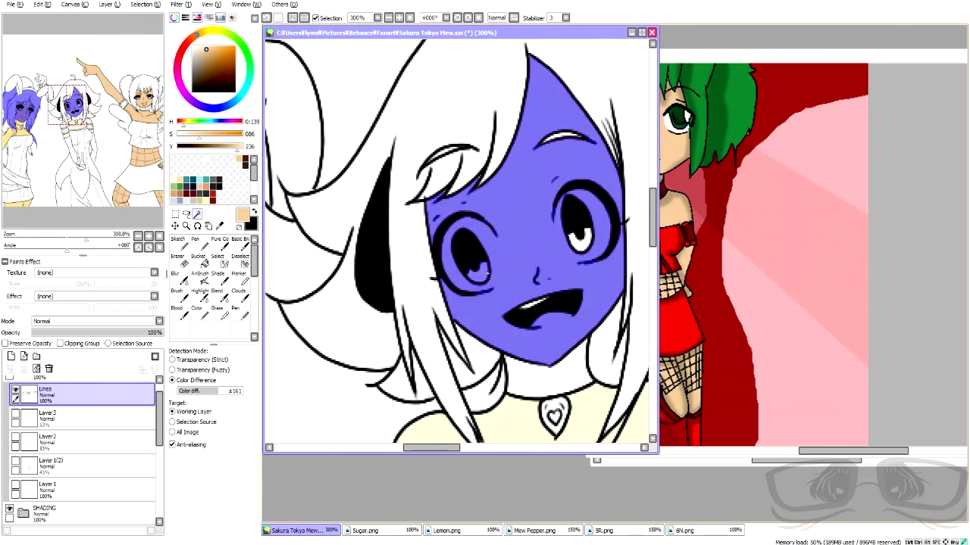
pyautogui.scroll(2, 531, 310)
pyautogui.press('a')
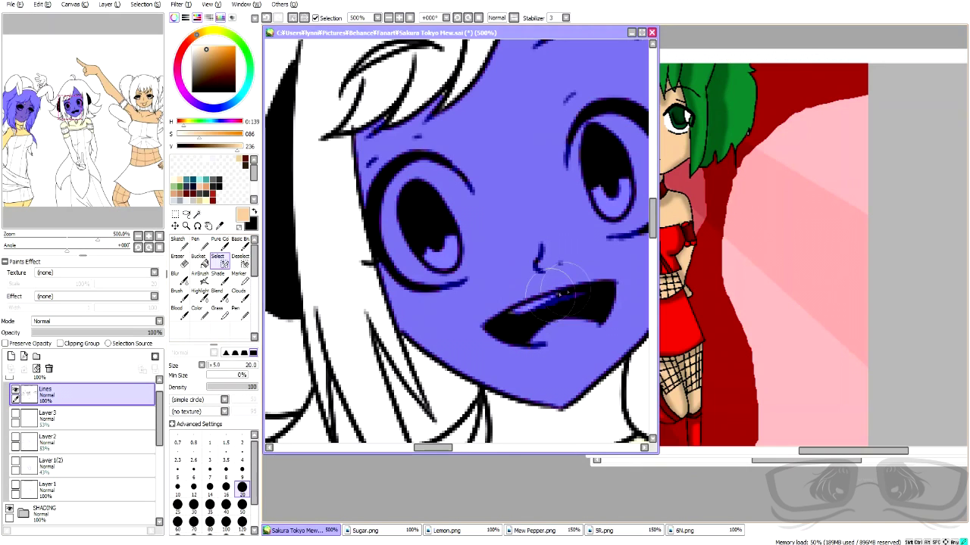
pyautogui.scroll(-9, 537, 304)
pyautogui.scroll(8, 610, 294)
# - Add the pigtailed character's eye areas to the selection on the Lines layer with the Magic Wand
pyautogui.click(197, 215)
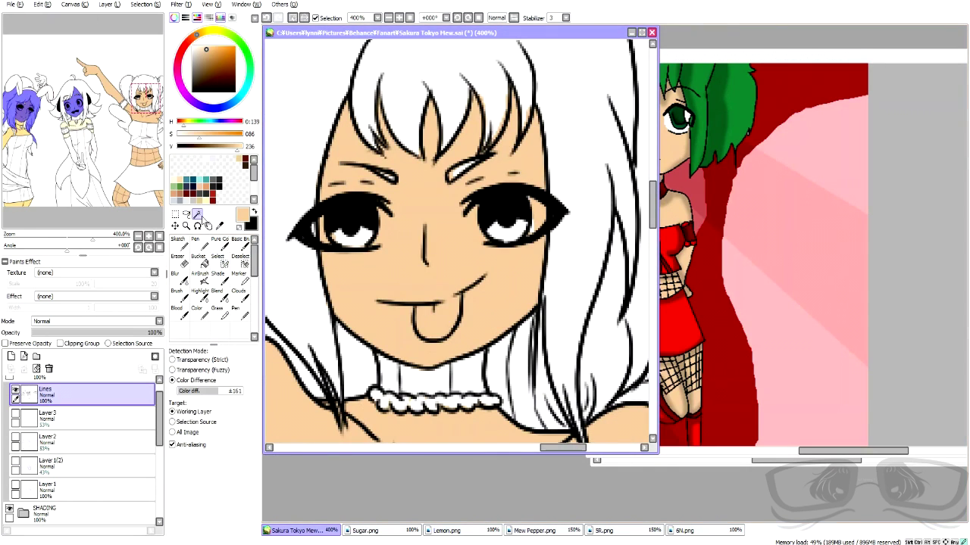
pyautogui.click(353, 239)
pyautogui.click(432, 236)
pyautogui.click(506, 234)
pyautogui.click(537, 224)
pyautogui.scroll(-4, 326, 244)
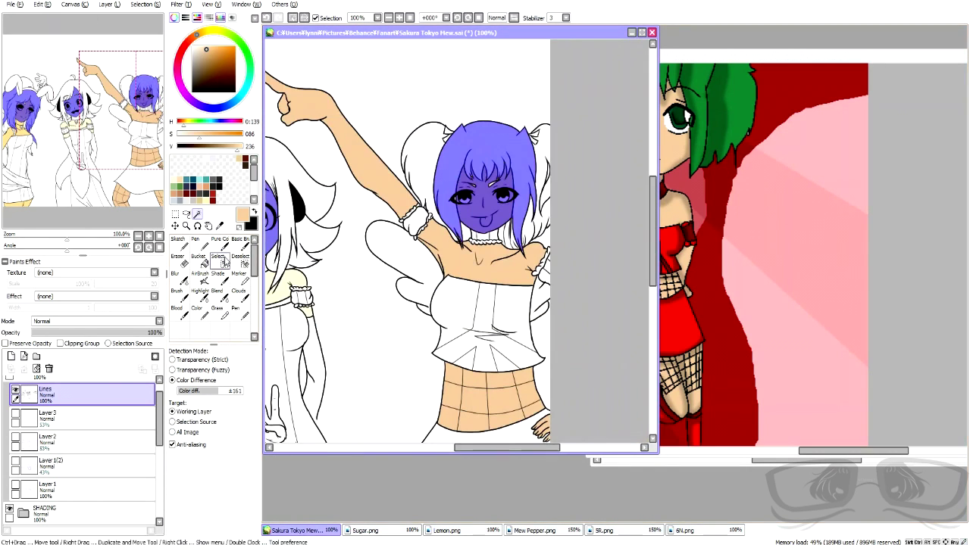
# - Paint the whites of the pigtailed character's eyes on the face layer with the size 7 Pure Color brush, sampling white from the canvas
pyautogui.scroll(-6, 115, 478)
pyautogui.click(113, 471)
pyautogui.scroll(5, 474, 186)
pyautogui.rightClick(396, 268)
pyautogui.press('n')
pyautogui.press('[')
pyautogui.press('[')
pyautogui.press('[')
pyautogui.press('[')
pyautogui.press('[')
pyautogui.moveTo(407, 295); pyautogui.dragTo(414, 305)
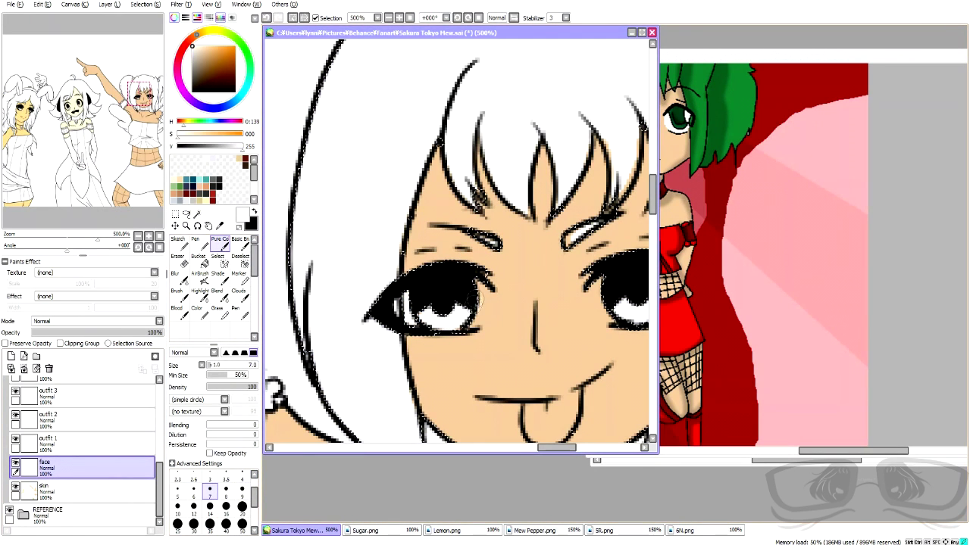
pyautogui.moveTo(596, 273); pyautogui.dragTo(457, 276)
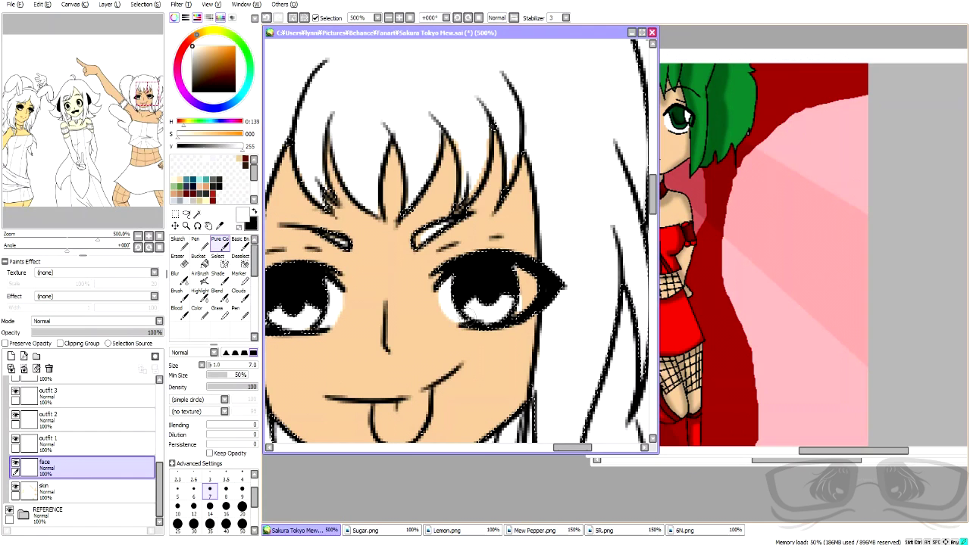
# - Paint the eye whites of the headphone-wearing and bunny-eared characters white on the face layer
pyautogui.scroll(-4, 455, 250)
pyautogui.scroll(4, 424, 242)
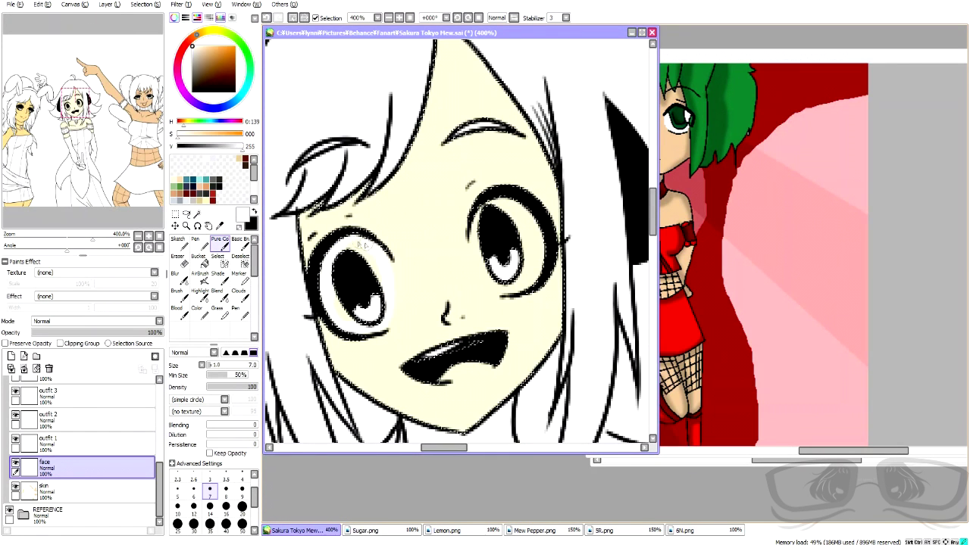
pyautogui.moveTo(485, 205); pyautogui.dragTo(483, 271)
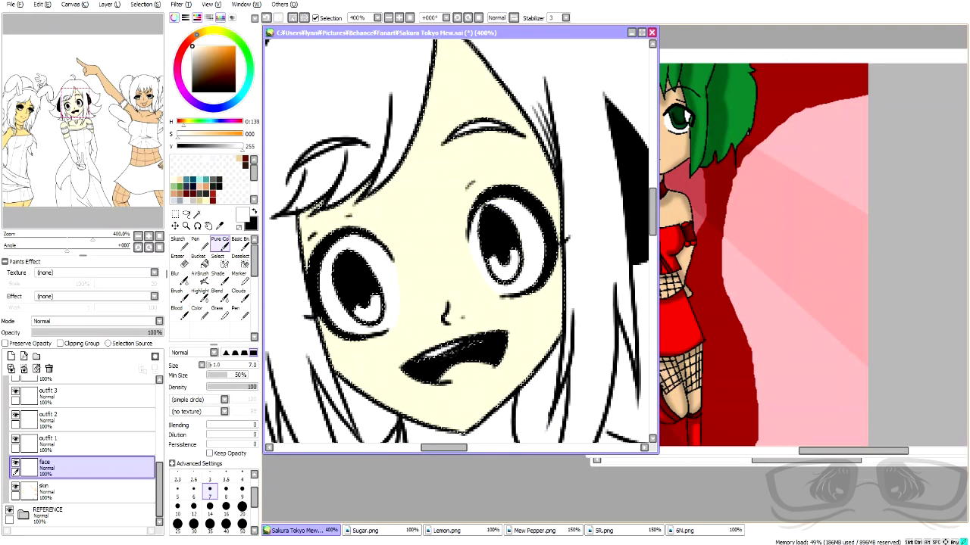
pyautogui.moveTo(448, 447); pyautogui.dragTo(365, 448)
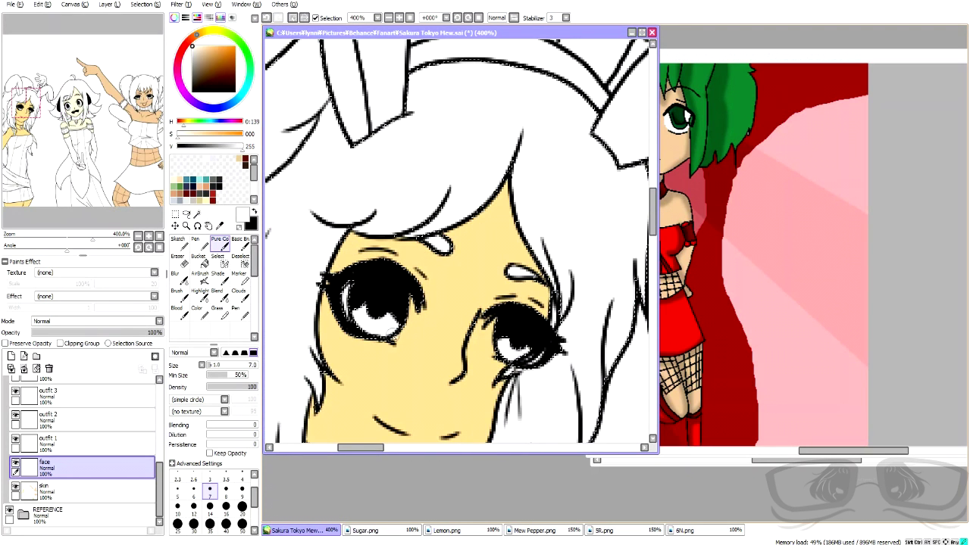
pyautogui.moveTo(488, 325); pyautogui.dragTo(495, 355)
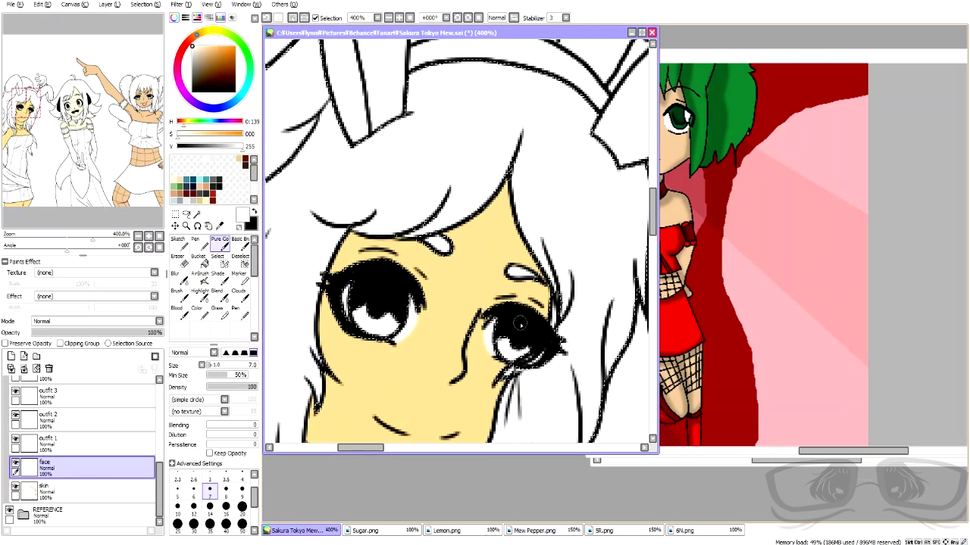
# - Sample dark green from the Mew Pepper.png reference and paint both of the pigtailed character's irises with it
pyautogui.click(689, 116)
pyautogui.scroll(5, 689, 116)
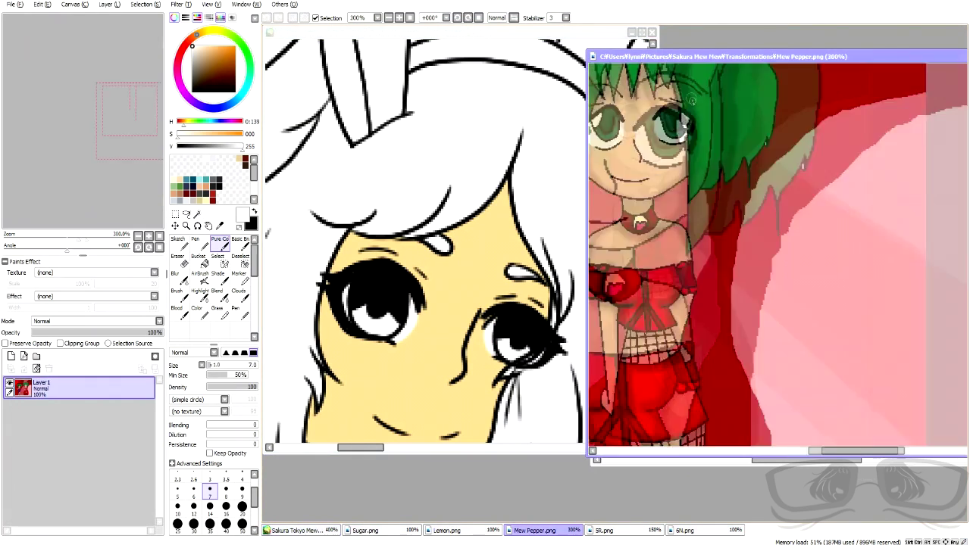
pyautogui.rightClick(654, 201)
pyautogui.click(506, 82)
pyautogui.scroll(-7, 477, 322)
pyautogui.scroll(8, 569, 292)
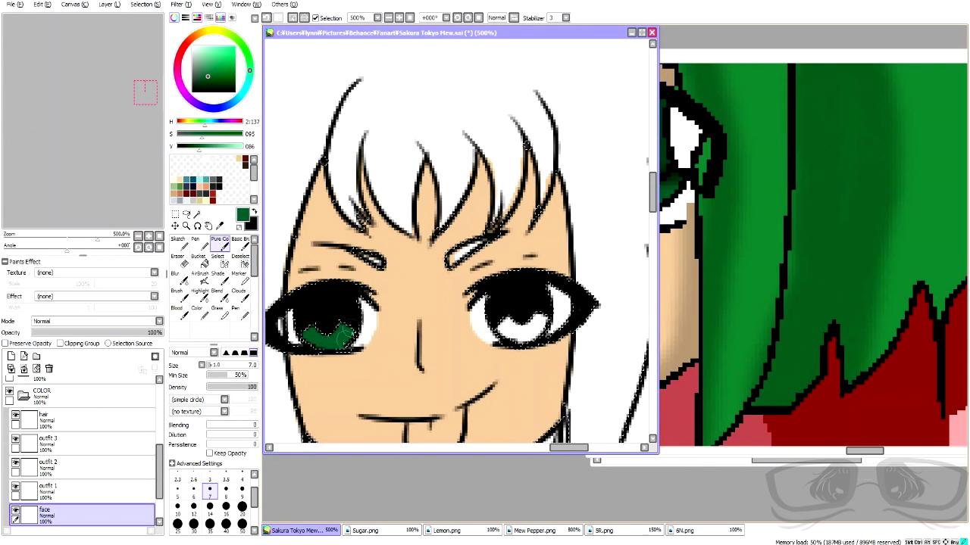
pyautogui.moveTo(503, 324); pyautogui.dragTo(512, 334)
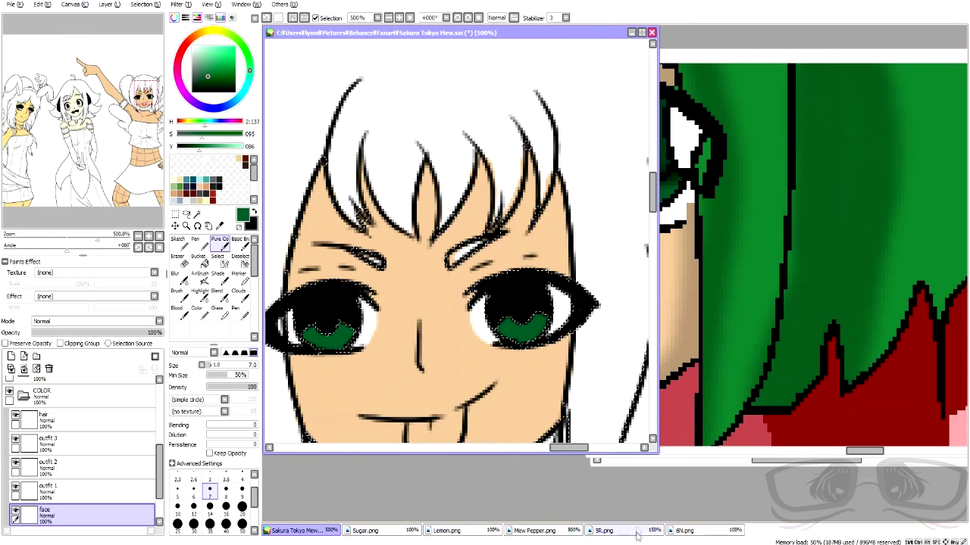
# - Sample light orange from the eye in the 5R.png reference and paint the bunny-eared character's irises with it
pyautogui.click(633, 535)
pyautogui.scroll(7, 716, 195)
pyautogui.rightClick(735, 268)
pyautogui.click(552, 221)
pyautogui.scroll(-3, 552, 221)
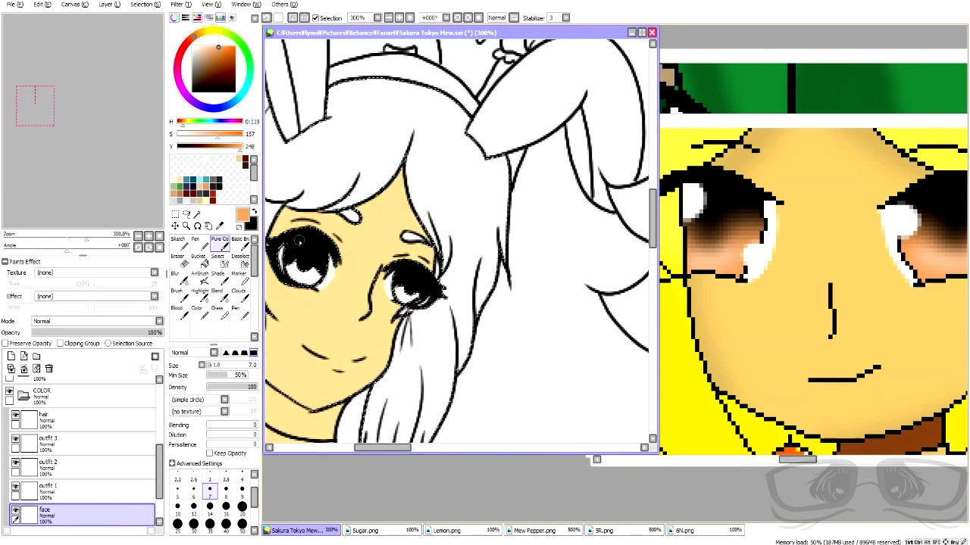
pyautogui.scroll(2, 282, 286)
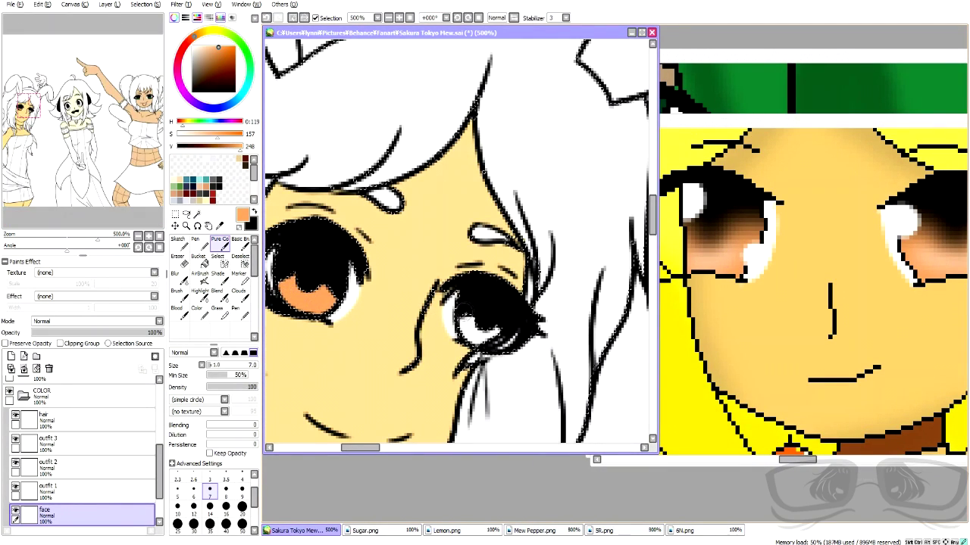
# - Sample pink from the eye in the 6N.png reference and paint the headphone-wearing character's irises with it
pyautogui.click(682, 532)
pyautogui.scroll(6, 814, 202)
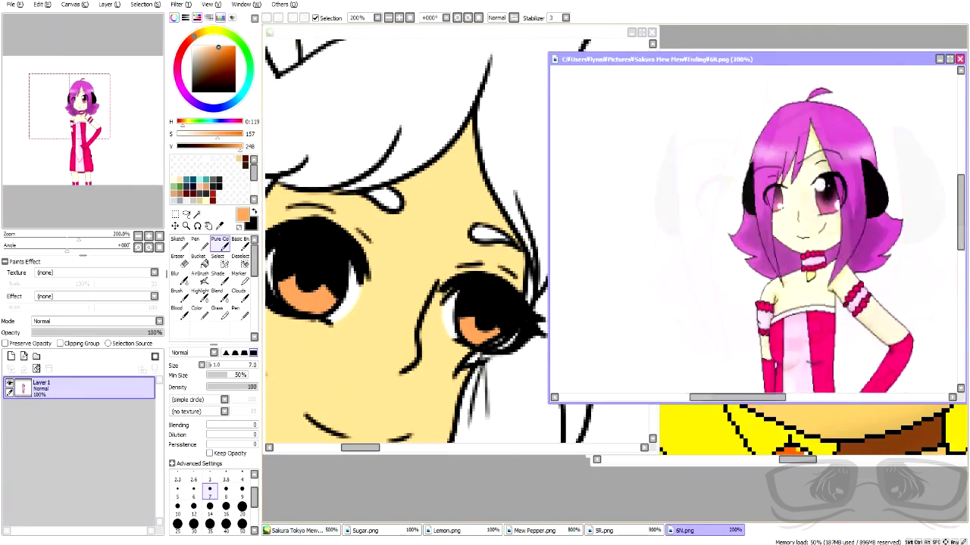
pyautogui.rightClick(817, 219)
pyautogui.click(518, 168)
pyautogui.scroll(-6, 518, 168)
pyautogui.scroll(5, 617, 170)
pyautogui.moveTo(390, 301); pyautogui.dragTo(396, 271)
pyautogui.click(549, 234)
pyautogui.moveTo(566, 245); pyautogui.dragTo(554, 234)
# - Choose the light pink swatch and paint the tongues of the headphone-wearing and pigtailed characters
pyautogui.moveTo(254, 174); pyautogui.dragTo(253, 191)
pyautogui.click(176, 200)
pyautogui.moveTo(485, 377); pyautogui.dragTo(490, 372)
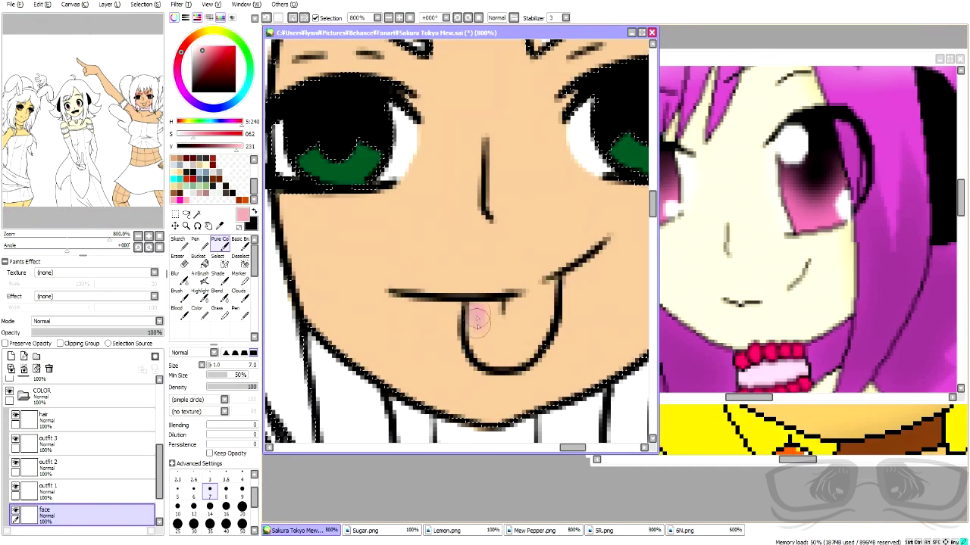
pyautogui.moveTo(478, 324)
pyautogui.mouseDown()
pyautogui.moveTo(497, 359)
pyautogui.moveTo(544, 305)
pyautogui.moveTo(487, 309)
pyautogui.moveTo(544, 310)
pyautogui.moveTo(514, 354)
pyautogui.moveTo(512, 311)
pyautogui.mouseUp()
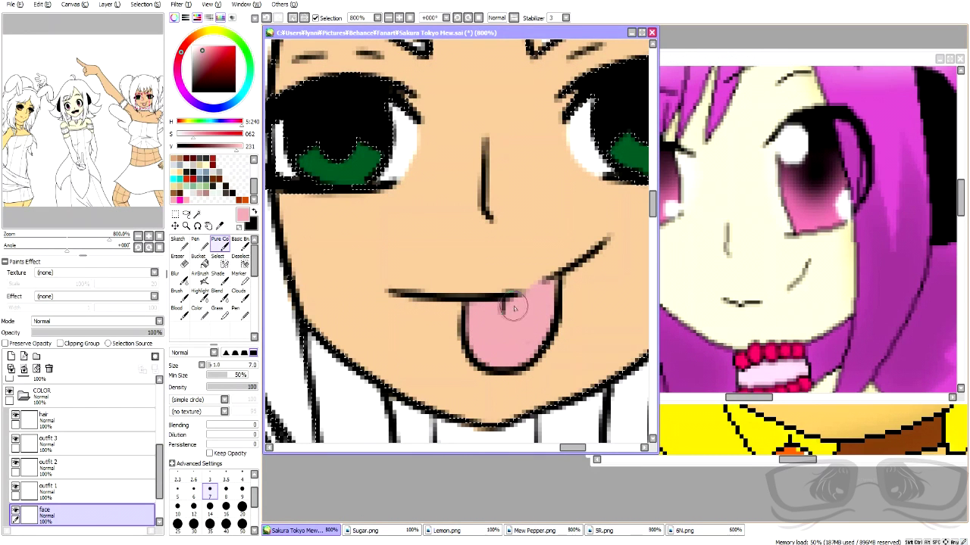
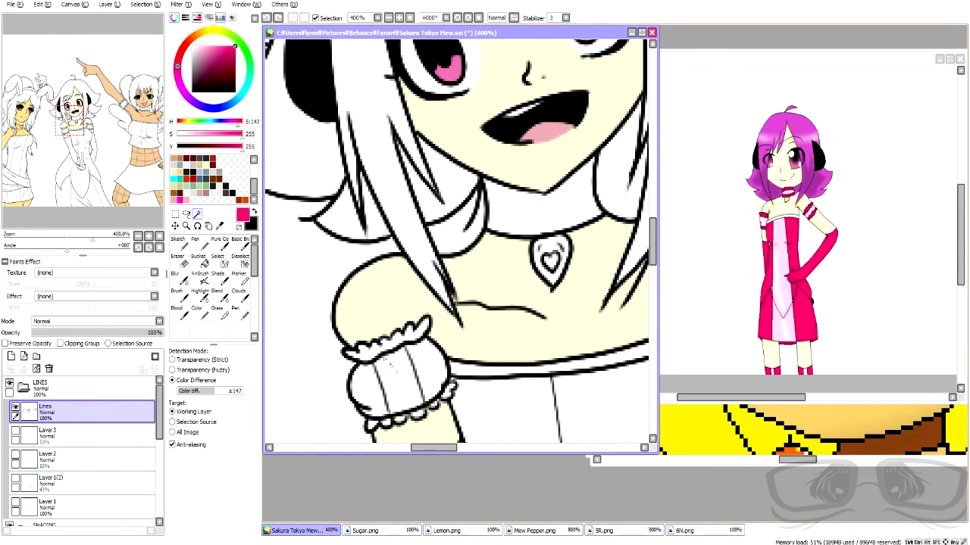
# - Select the frills of the headphone-wearing character's armbands on the Lines layer, using the Magic Wand and the size 4 Select pen
pyautogui.click(388, 360)
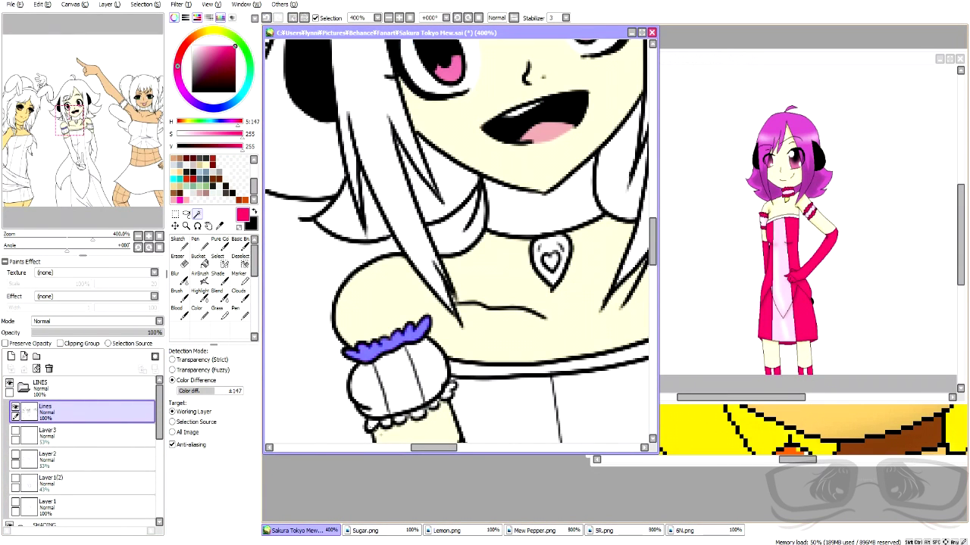
pyautogui.click(397, 431)
pyautogui.click(267, 18)
pyautogui.click(551, 274)
pyautogui.click(267, 17)
pyautogui.click(218, 259)
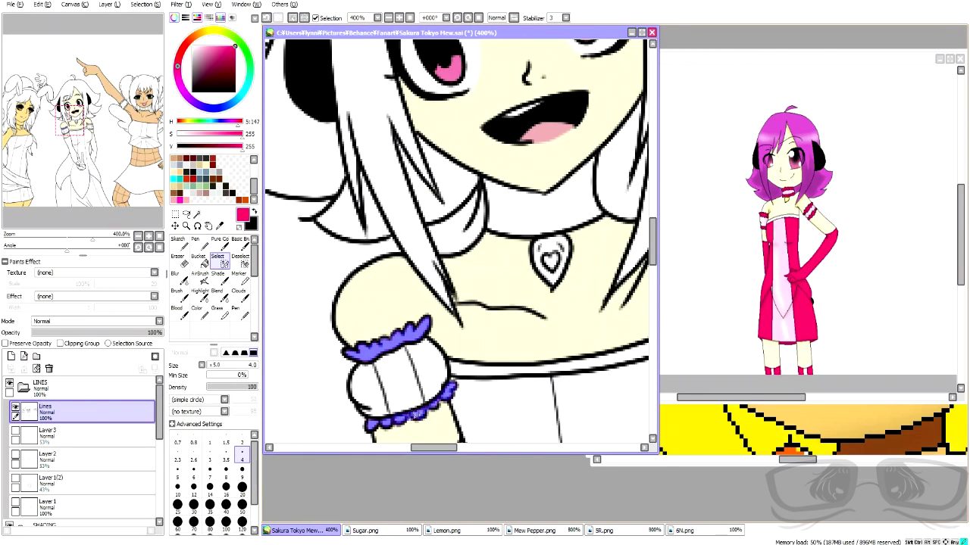
pyautogui.scroll(-4, 431, 399)
pyautogui.scroll(5, 522, 375)
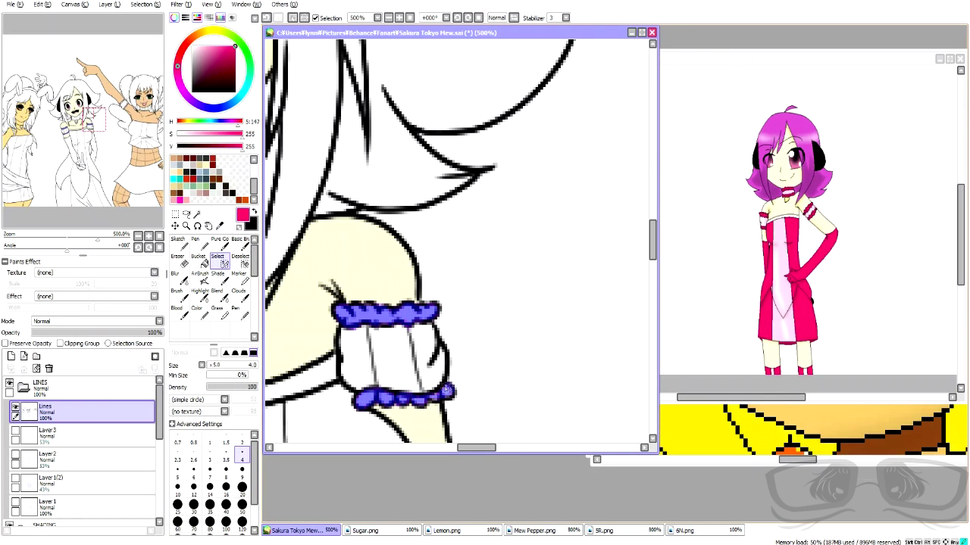
# - Add the headphone-wearing character's dress, front glove and peace-sign hand to the selection with the Magic Wand
pyautogui.scroll(-5, 445, 389)
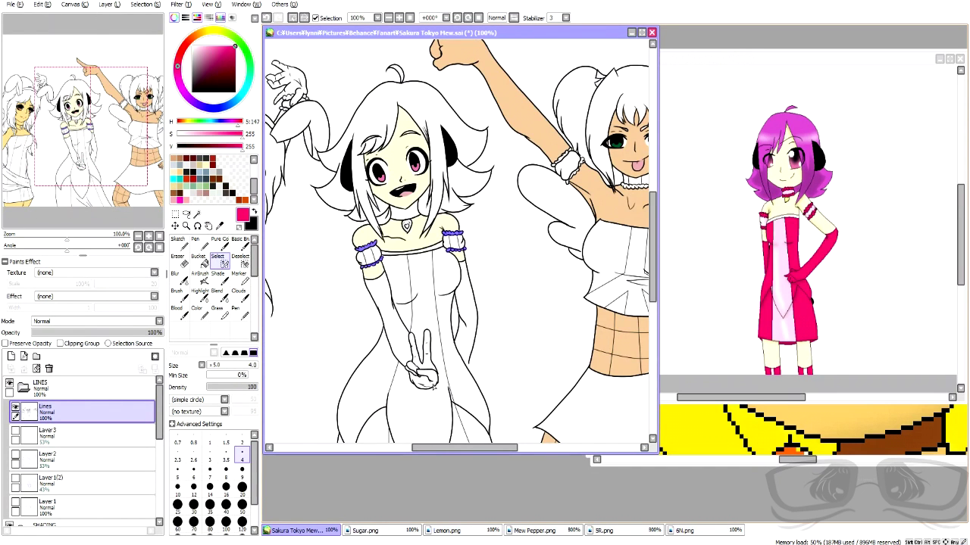
pyautogui.click(198, 214)
pyautogui.click(406, 402)
pyautogui.scroll(1, 390, 431)
pyautogui.click(375, 258)
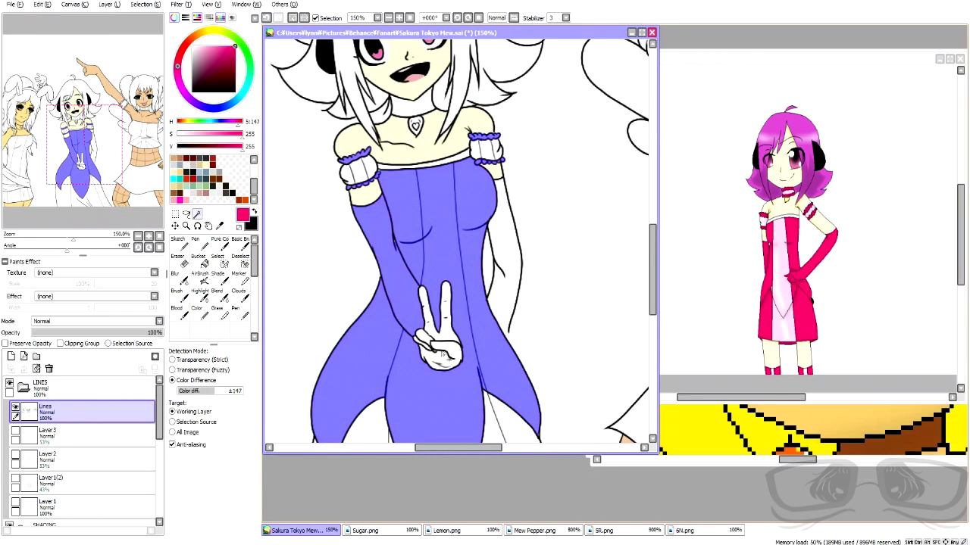
pyautogui.click(445, 326)
pyautogui.scroll(3, 449, 331)
pyautogui.click(445, 366)
pyautogui.click(384, 356)
# - Touch up the hand's selection with the size 4 Select pen and add the remaining skirt area with the Magic Wand
pyautogui.click(220, 260)
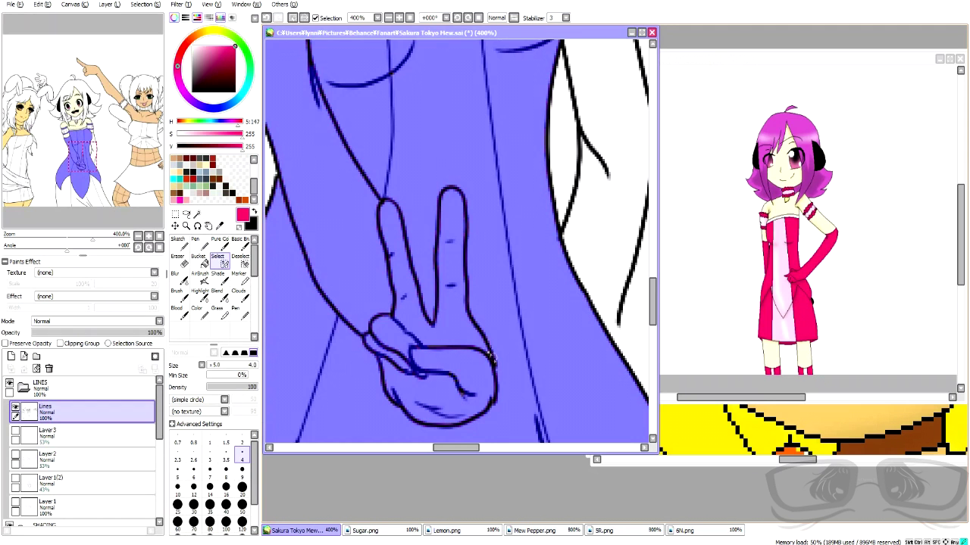
pyautogui.scroll(-6, 450, 359)
pyautogui.scroll(3, 483, 330)
pyautogui.click(198, 215)
pyautogui.click(424, 394)
pyautogui.scroll(-3, 485, 325)
# - Brush the headphone-wearing character's other glove, behind her hip, into the selection with the size 9 Select pen
pyautogui.scroll(5, 506, 235)
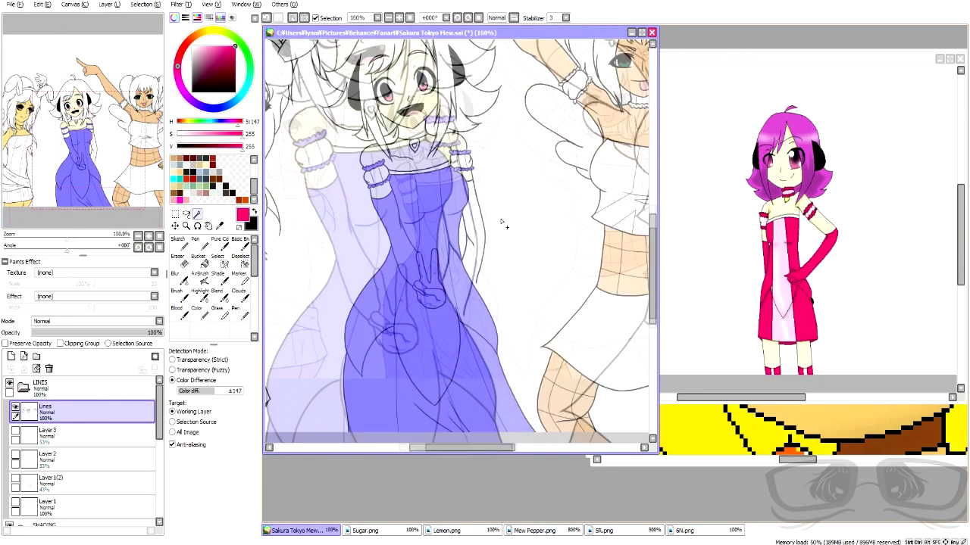
pyautogui.press('s')
pyautogui.moveTo(428, 155)
pyautogui.mouseDown()
pyautogui.moveTo(448, 243)
pyautogui.moveTo(434, 315)
pyautogui.moveTo(485, 273)
pyautogui.mouseUp()
pyautogui.moveTo(453, 70)
pyautogui.mouseDown()
pyautogui.moveTo(477, 147)
pyautogui.moveTo(494, 250)
pyautogui.moveTo(489, 279)
pyautogui.mouseUp()
pyautogui.moveTo(449, 80)
pyautogui.mouseDown()
pyautogui.moveTo(482, 261)
pyautogui.moveTo(455, 356)
pyautogui.mouseUp()
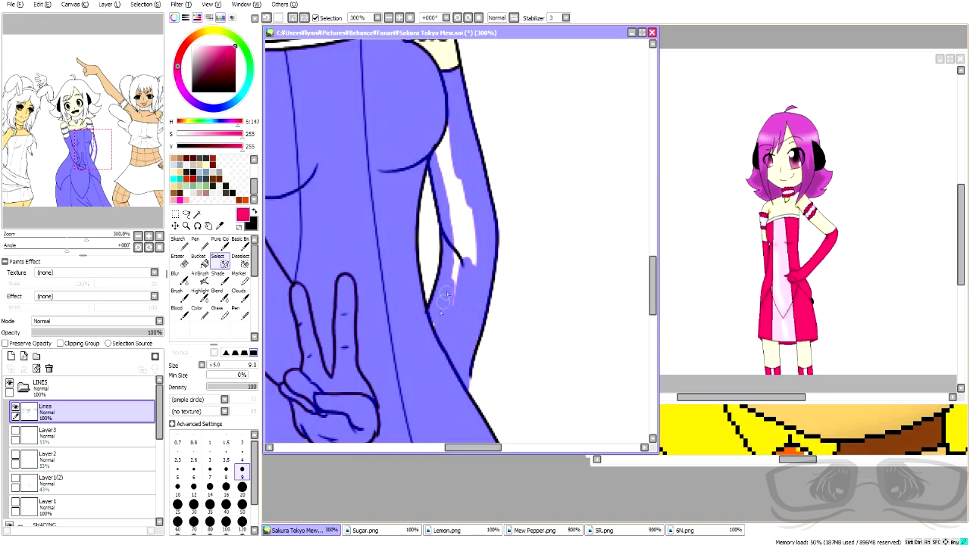
pyautogui.moveTo(447, 129); pyautogui.dragTo(438, 331)
# - Add the heart on the headphone-wearing character's choker pendant to the selection with the size 7 Select pen
pyautogui.scroll(-4, 442, 94)
pyautogui.scroll(8, 349, 217)
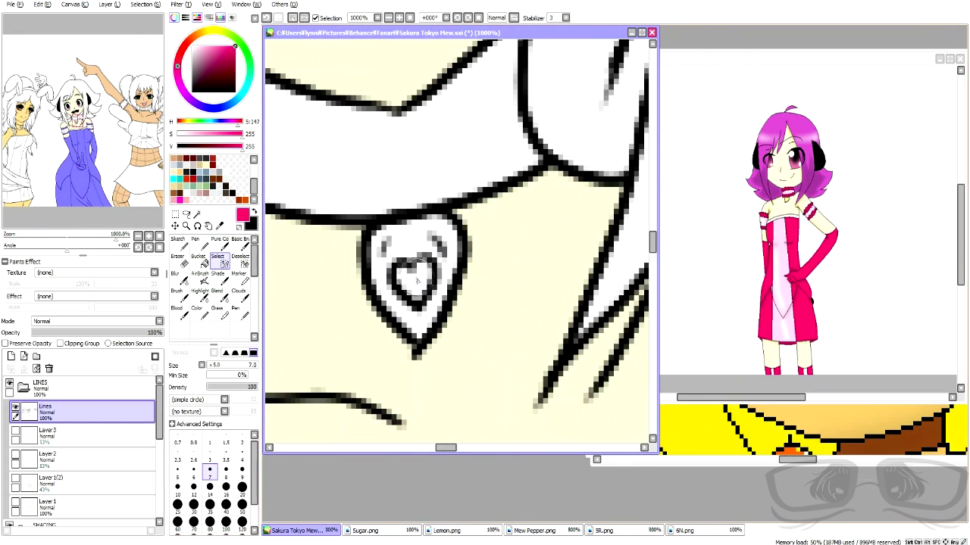
pyautogui.scroll(-8, 423, 240)
pyautogui.scroll(-3, 82, 469)
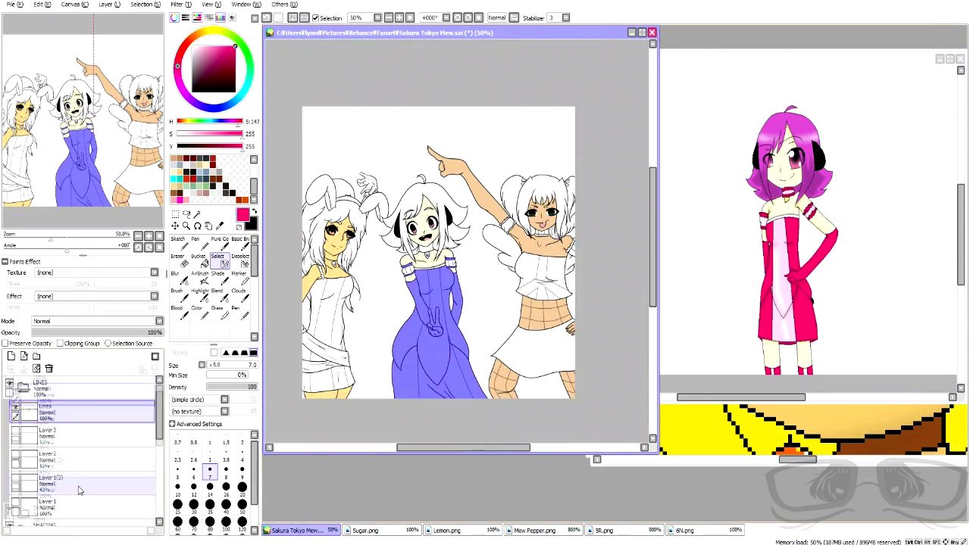
# - Paint the selected dress, gloves, frills and pendant heart hot pink on the outfit 1 layer with the size 120 brush
pyautogui.click(82, 493)
pyautogui.press(']')
pyautogui.press(']')
pyautogui.press(']')
pyautogui.press(']')
pyautogui.press(']')
pyautogui.press(']')
pyautogui.press(']')
pyautogui.press(']')
pyautogui.press(']')
pyautogui.press(']')
pyautogui.press(']')
pyautogui.press(']')
pyautogui.press(']')
pyautogui.press(']')
pyautogui.press(']')
pyautogui.press(']')
pyautogui.press(']')
pyautogui.moveTo(470, 389)
pyautogui.mouseDown()
pyautogui.moveTo(493, 391)
pyautogui.moveTo(441, 274)
pyautogui.mouseUp()
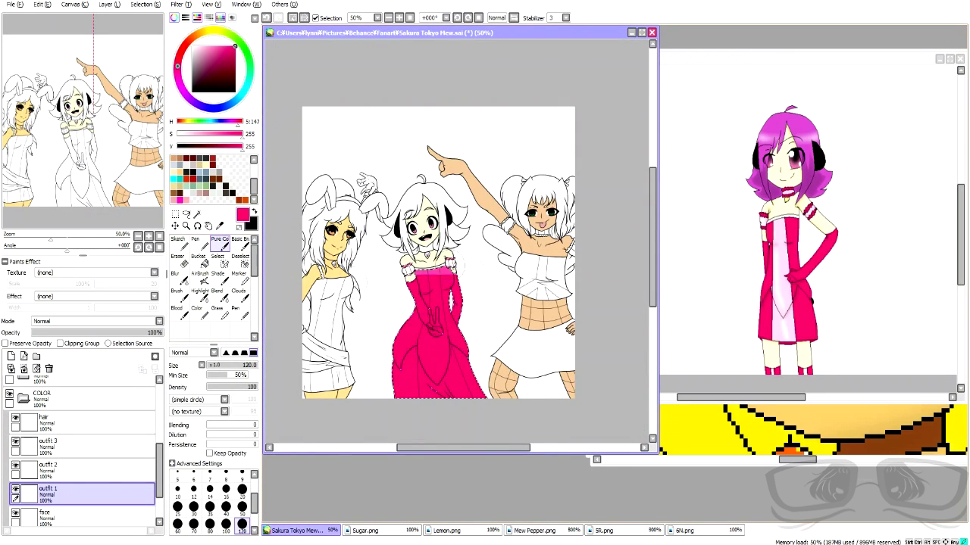
# - Erase a narrow vertical stripe down the dress's bodice to the hand with the size 35 Eraser, undoing unwanted strokes
pyautogui.scroll(2, 429, 380)
pyautogui.click(178, 259)
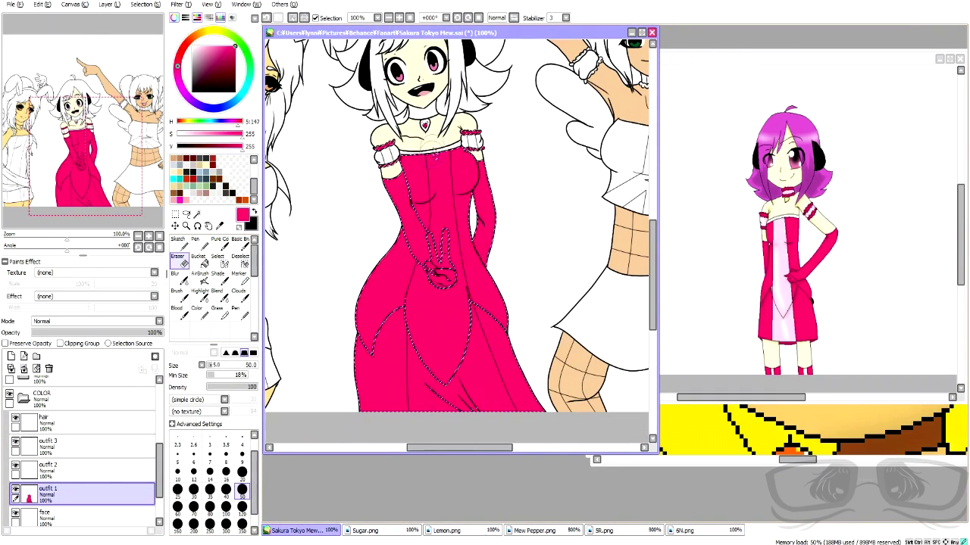
pyautogui.moveTo(430, 146); pyautogui.dragTo(443, 248)
pyautogui.hotkey('ctrl', 'z')
pyautogui.moveTo(438, 170); pyautogui.dragTo(448, 262)
pyautogui.hotkey('ctrl', 'z')
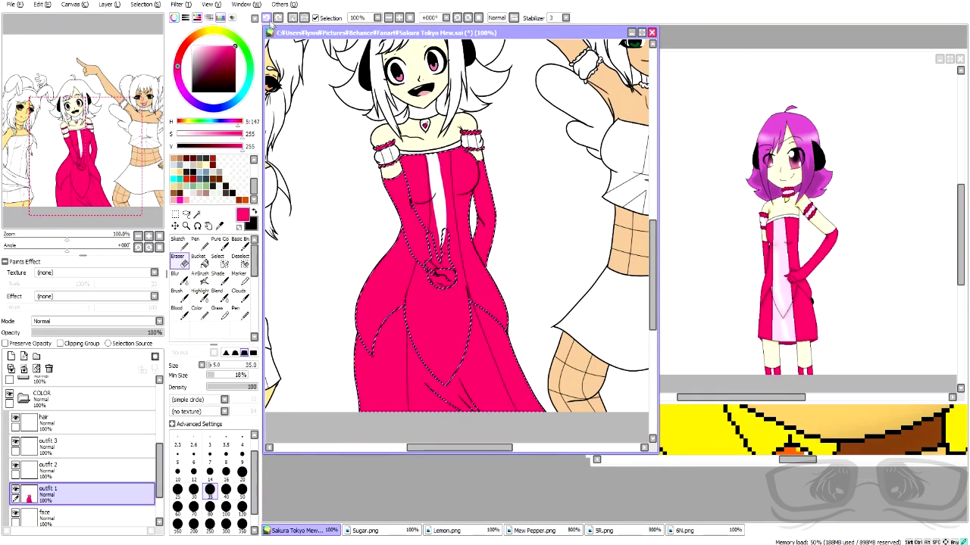
# - Repaint the erased patch on the raised finger hot pink with the size 20 Pure Color brush
pyautogui.scroll(3, 429, 192)
pyautogui.click(220, 242)
pyautogui.moveTo(487, 304); pyautogui.dragTo(492, 314)
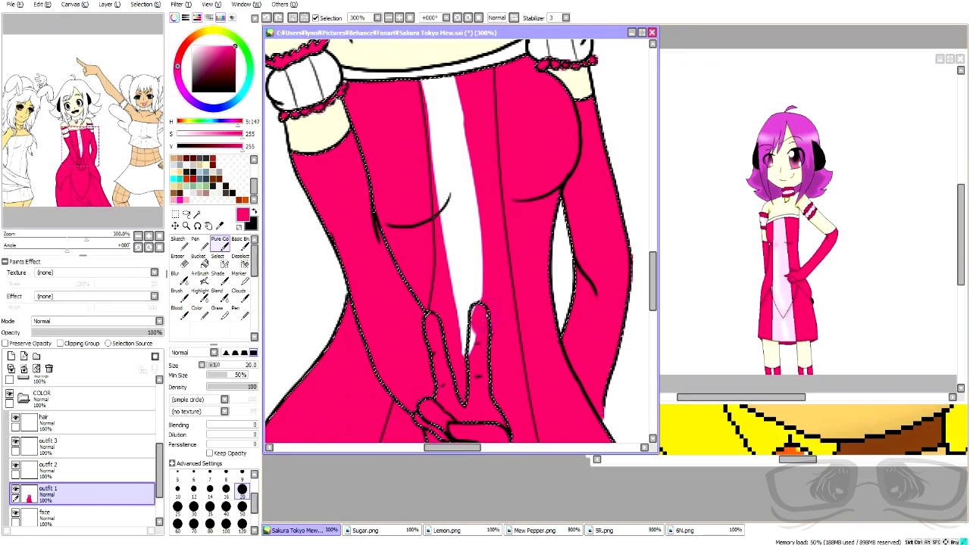
pyautogui.click(182, 260)
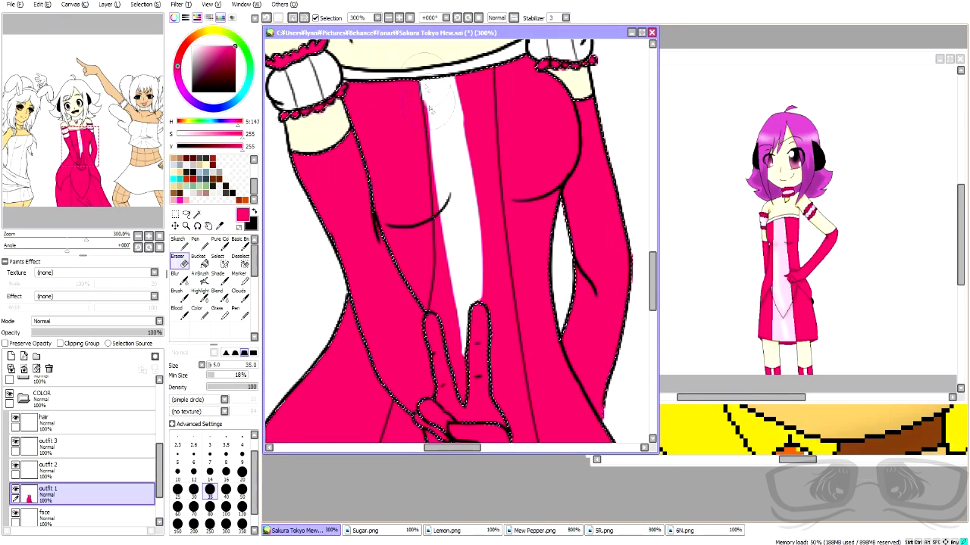
# - Clear the selection and make the Lines layer active
pyautogui.click(293, 18)
pyautogui.scroll(5, 64, 424)
pyautogui.click(64, 412)
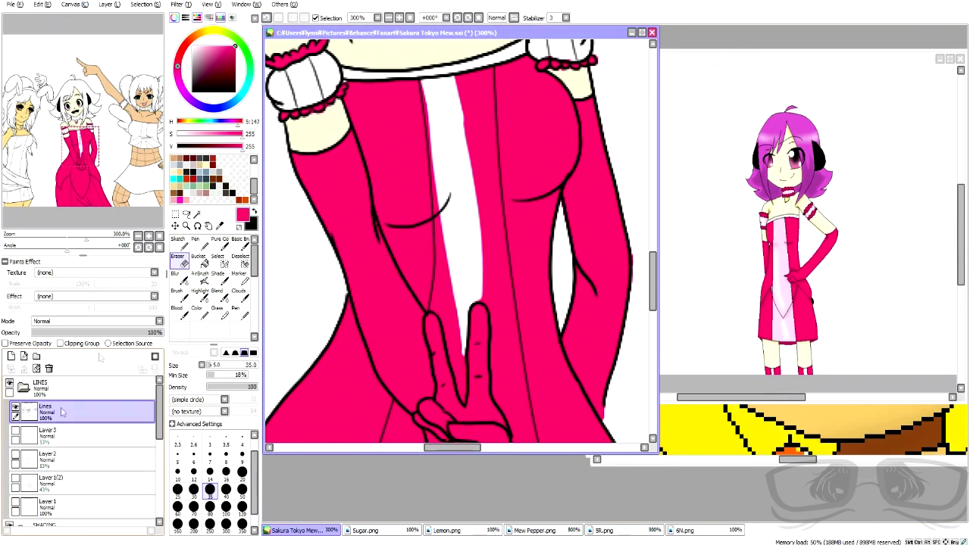
pyautogui.click(197, 215)
pyautogui.click(198, 391)
pyautogui.click(473, 161)
pyautogui.scroll(-3, 471, 161)
pyautogui.click(506, 350)
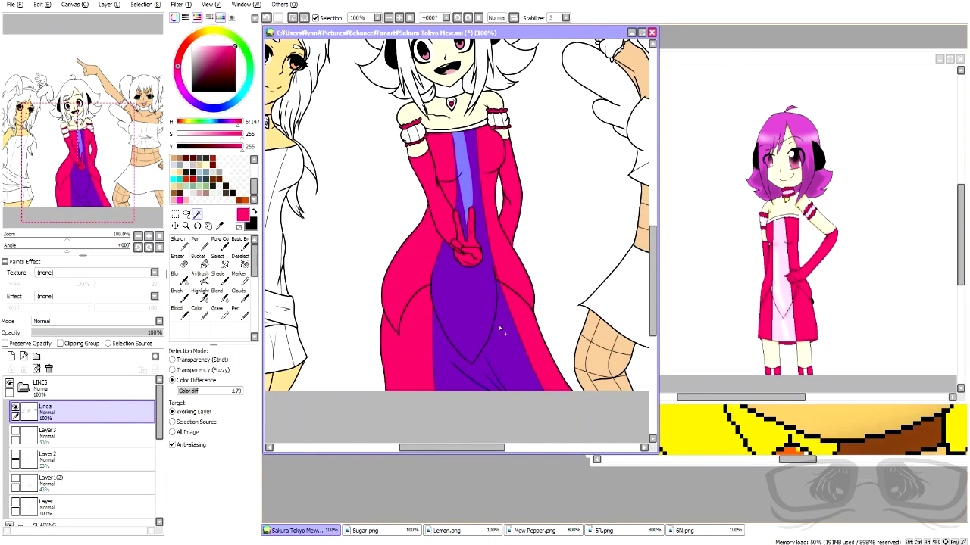
pyautogui.click(294, 16)
pyautogui.click(202, 391)
pyautogui.click(467, 303)
pyautogui.scroll(3, 500, 326)
pyautogui.click(267, 18)
# - Select the pink dress's center stripe and lower front panels with the Magic Wand at a color difference of 107
pyautogui.moveTo(202, 391); pyautogui.dragTo(212, 390)
pyautogui.click(400, 320)
pyautogui.hotkey('ctrl', 'd')
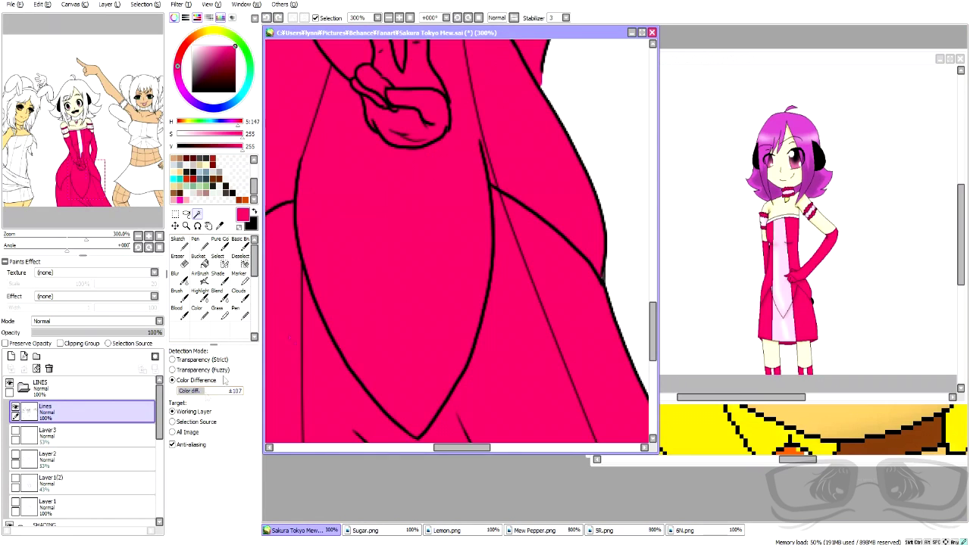
pyautogui.click(432, 309)
pyautogui.scroll(-3, 492, 297)
pyautogui.click(493, 297)
pyautogui.scroll(-4, 60, 468)
# - Erase the pink from the selected front panels on the outfit 1 layer with the size 350 Eraser and clear the selection
pyautogui.click(57, 516)
pyautogui.click(180, 261)
pyautogui.click(242, 509)
pyautogui.moveTo(477, 318); pyautogui.dragTo(466, 182)
pyautogui.hotkey('ctrl', 'd')
pyautogui.scroll(2, 501, 235)
pyautogui.moveTo(495, 282); pyautogui.dragTo(530, 246)
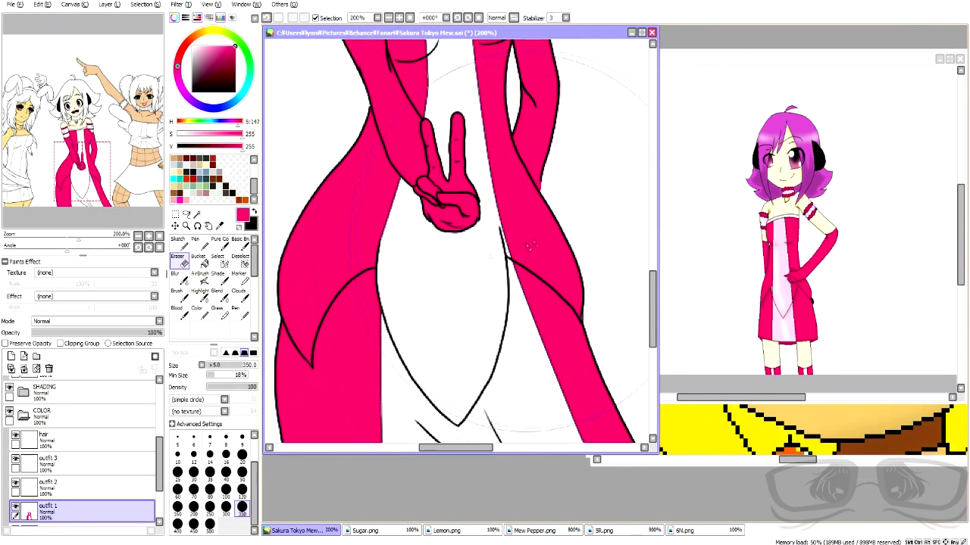
# - Make the Lines layer active with the Magic Wand and sample the dress's yellow from the 5R.png reference
pyautogui.scroll(-2, 530, 247)
pyautogui.scroll(5, 86, 465)
pyautogui.click(89, 395)
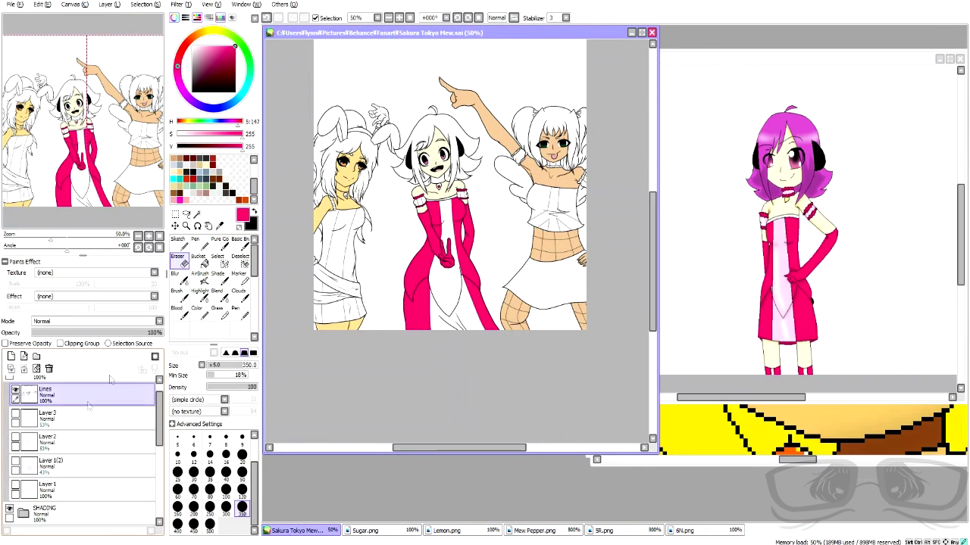
pyautogui.press('w')
pyautogui.click(621, 530)
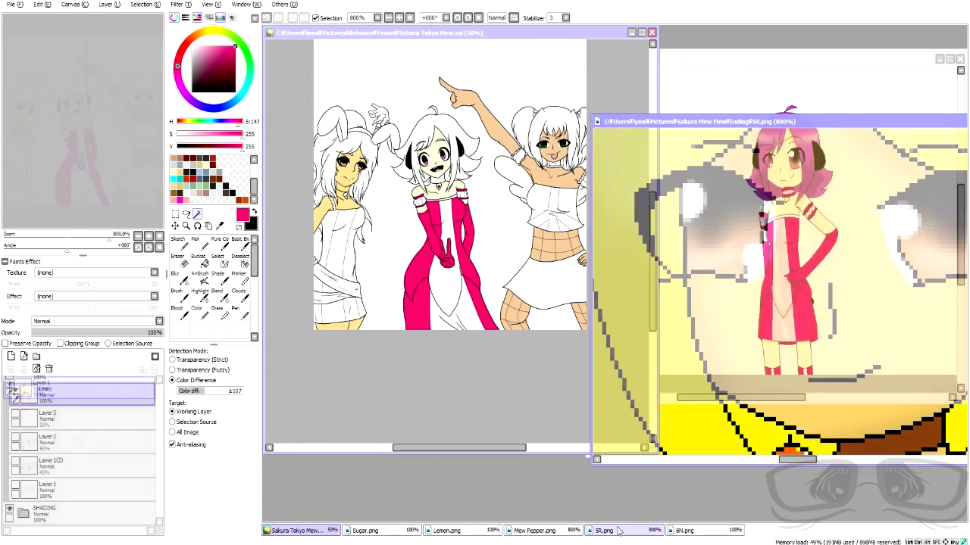
pyautogui.scroll(-3, 803, 303)
pyautogui.scroll(2, 803, 303)
pyautogui.scroll(3, 321, 232)
# - Select the bunny-eared girl's bodice and skirt, leaving out the sash, with the Magic Wand at a color difference of 147
pyautogui.click(356, 234)
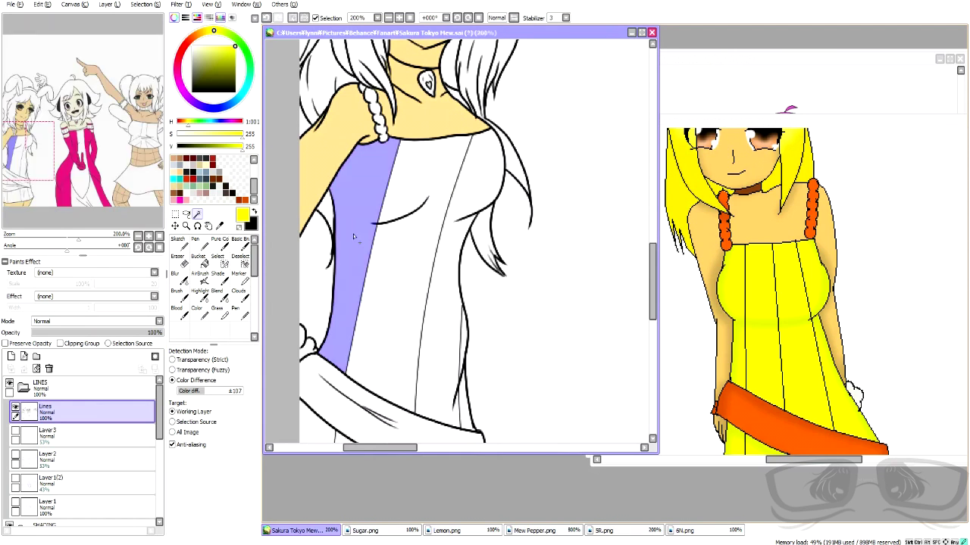
pyautogui.click(291, 18)
pyautogui.click(215, 392)
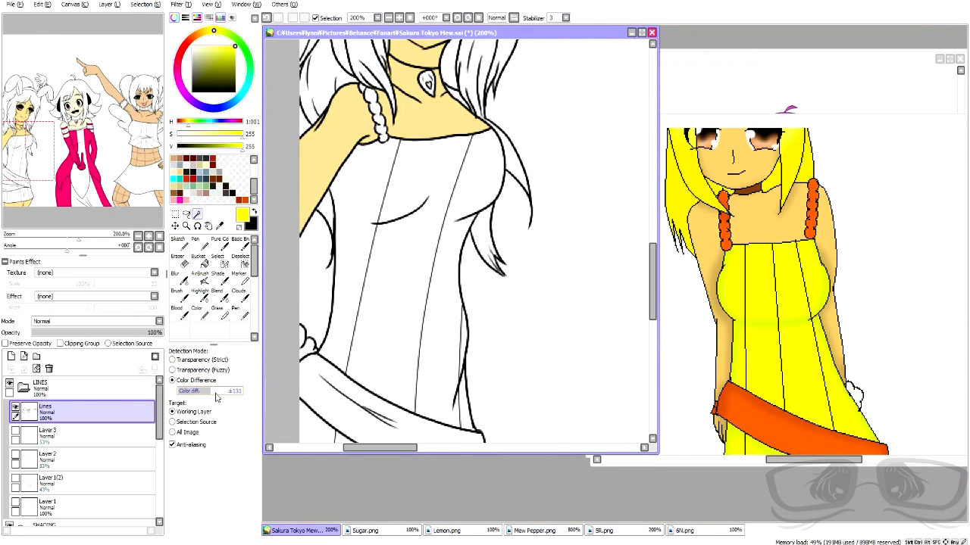
pyautogui.click(407, 260)
pyautogui.scroll(-3, 408, 259)
pyautogui.scroll(-2, 761, 348)
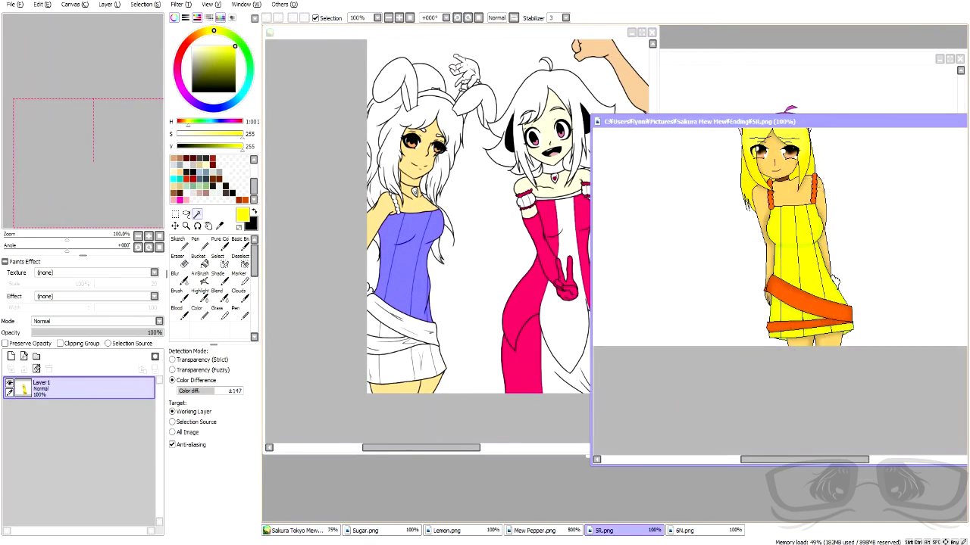
pyautogui.scroll(2, 762, 349)
pyautogui.scroll(2, 407, 374)
pyautogui.scroll(3, 496, 403)
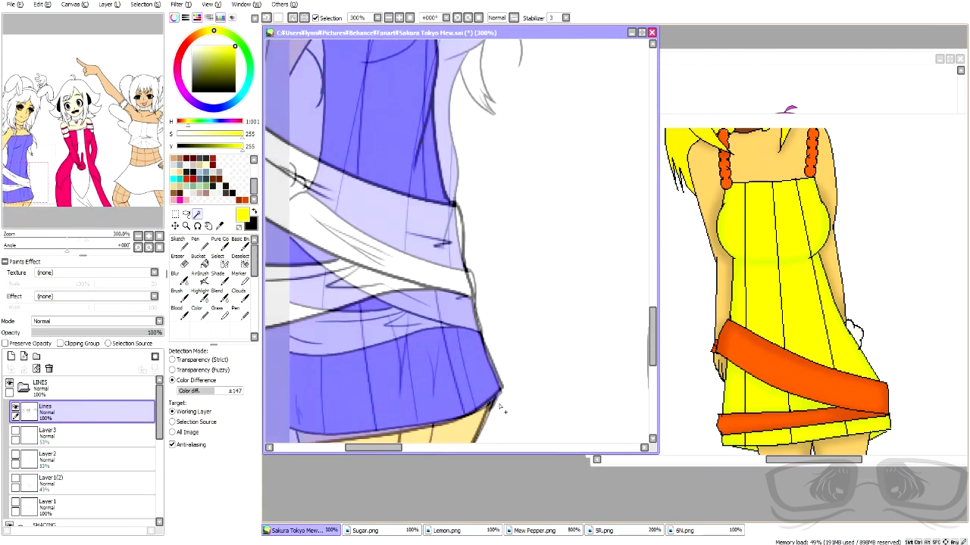
# - Touch up the dress selection and add the bunny-eared girl's pendant heart with the size 7 Select brush
pyautogui.click(220, 262)
pyautogui.scroll(-3, 494, 386)
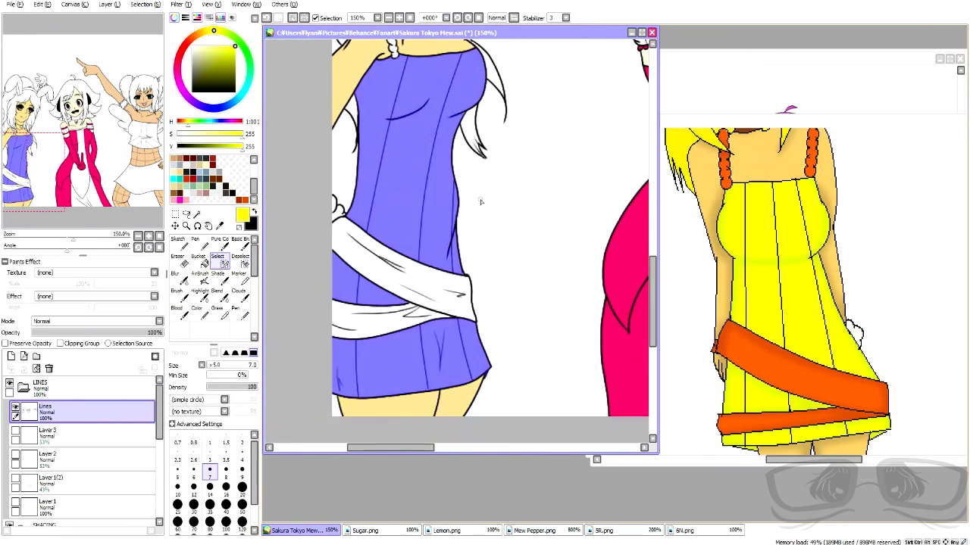
pyautogui.scroll(4, 466, 104)
pyautogui.scroll(-5, 417, 130)
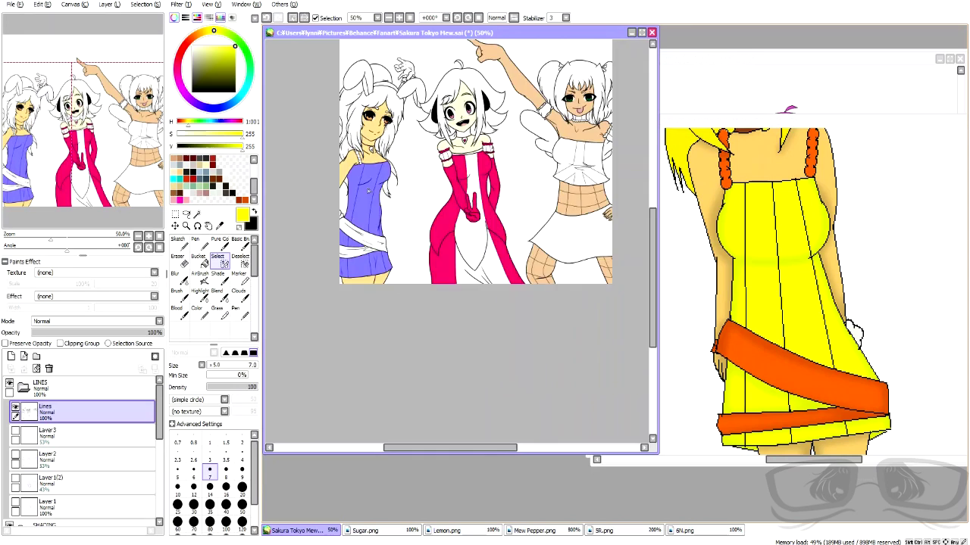
pyautogui.scroll(5, 353, 241)
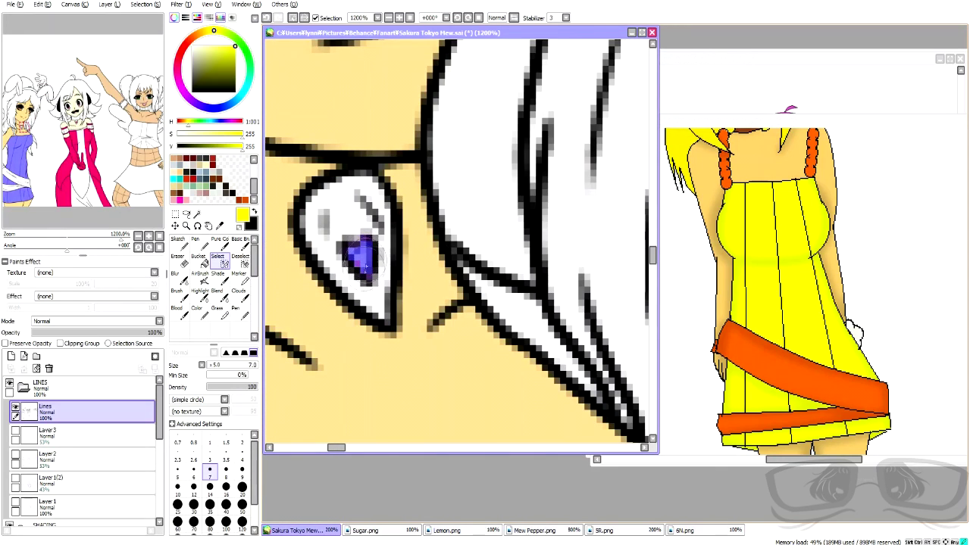
pyautogui.moveTo(366, 265); pyautogui.dragTo(359, 247)
pyautogui.scroll(-8, 360, 250)
pyautogui.scroll(-5, 54, 477)
# - Paint the selected dress yellow on the outfit 1 layer with the size 500 Pure Color brush and clear the selection
pyautogui.click(55, 494)
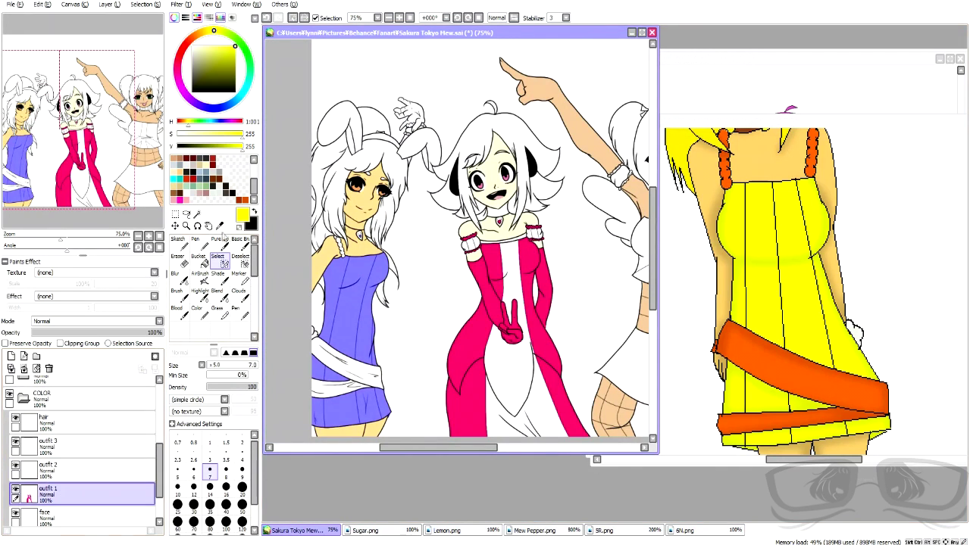
pyautogui.click(220, 238)
pyautogui.moveTo(356, 349); pyautogui.dragTo(399, 235)
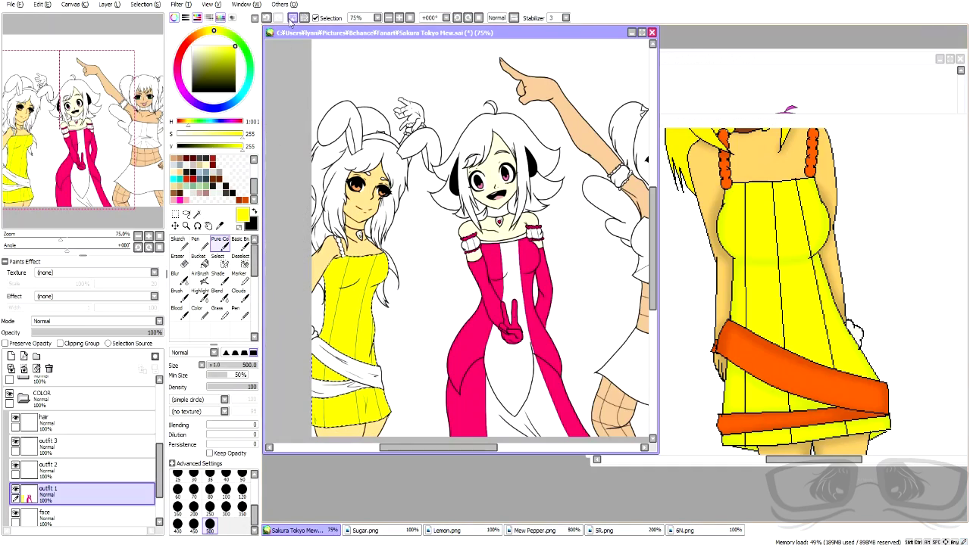
pyautogui.click(292, 20)
# - Bring up the Mew Pepper.png reference, sample the skirt's bright red, and return to the Sakura Tokyo Mew drawing
pyautogui.click(536, 530)
pyautogui.scroll(-8, 818, 334)
pyautogui.scroll(5, 829, 362)
pyautogui.rightClick(723, 277)
pyautogui.click(518, 34)
pyautogui.scroll(-3, 530, 238)
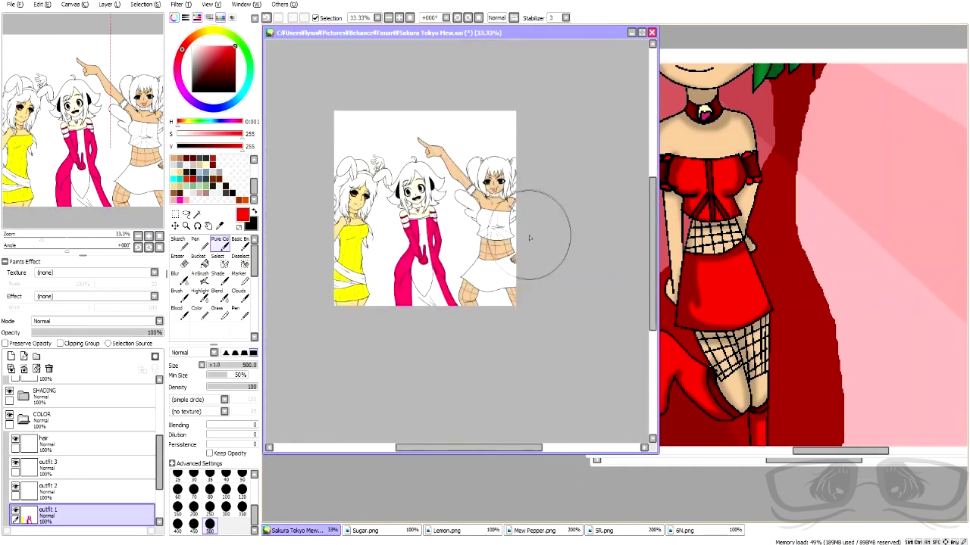
# - Select the winged girl's strapless top on the Lines layer with the Magic Wand
pyautogui.scroll(5, 529, 238)
pyautogui.scroll(3, 76, 439)
pyautogui.click(46, 409)
pyautogui.click(197, 214)
pyautogui.click(512, 230)
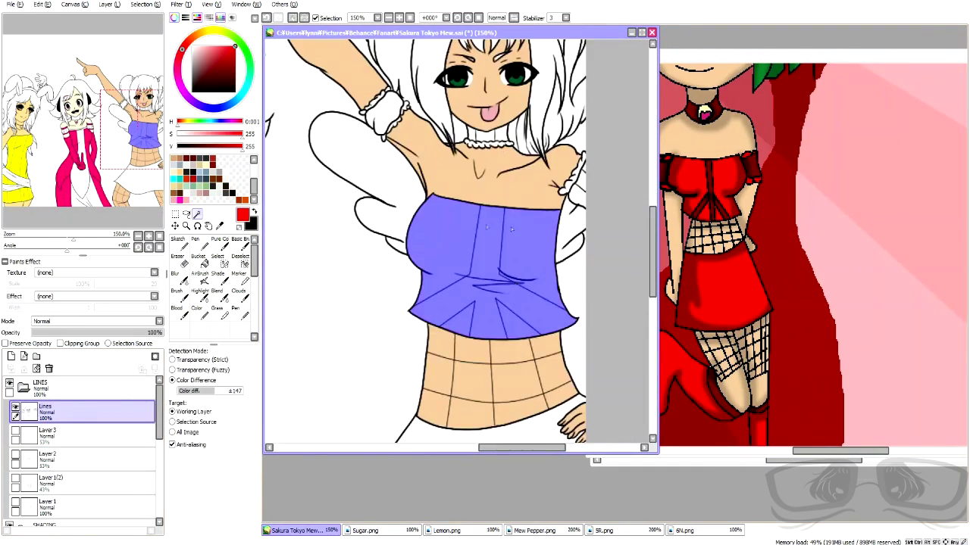
# - Add both frilly edges of the raised arm's armband to the selection, using the size 7 Select brush
pyautogui.scroll(5, 360, 107)
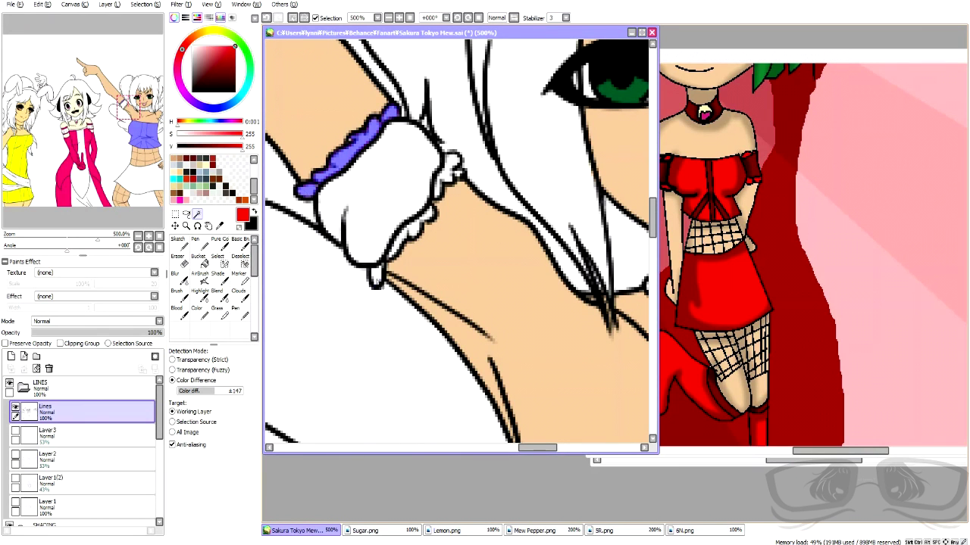
pyautogui.click(217, 257)
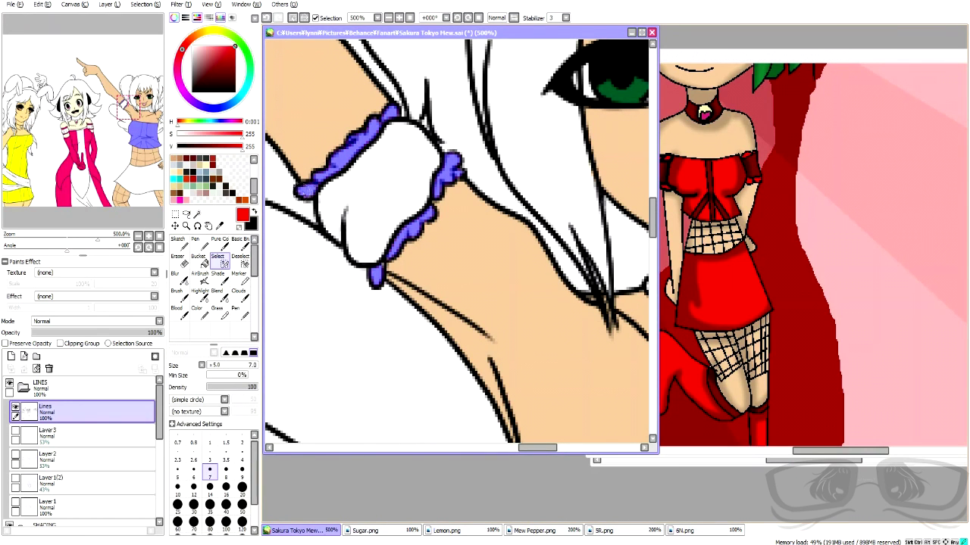
pyautogui.scroll(-6, 457, 172)
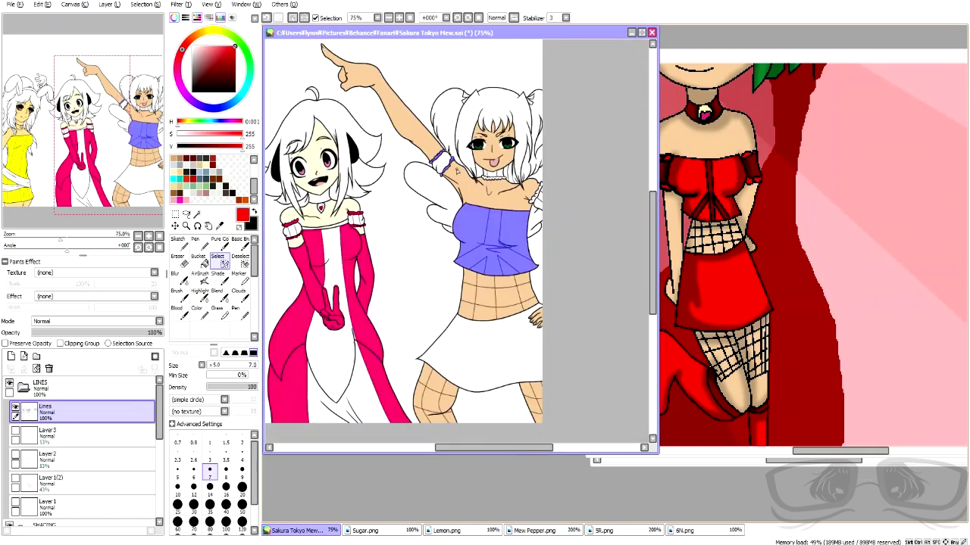
# - Add the frill along the lower edge of the winged girl's choker to the selection with the Select brush and ready the Deselect brush
pyautogui.scroll(6, 536, 218)
pyautogui.click(197, 215)
pyautogui.click(497, 236)
pyautogui.scroll(-4, 497, 236)
pyautogui.scroll(6, 387, 197)
pyautogui.click(417, 251)
pyautogui.hotkey('ctrl', 'z')
pyautogui.click(219, 259)
pyautogui.moveTo(397, 239); pyautogui.dragTo(401, 239)
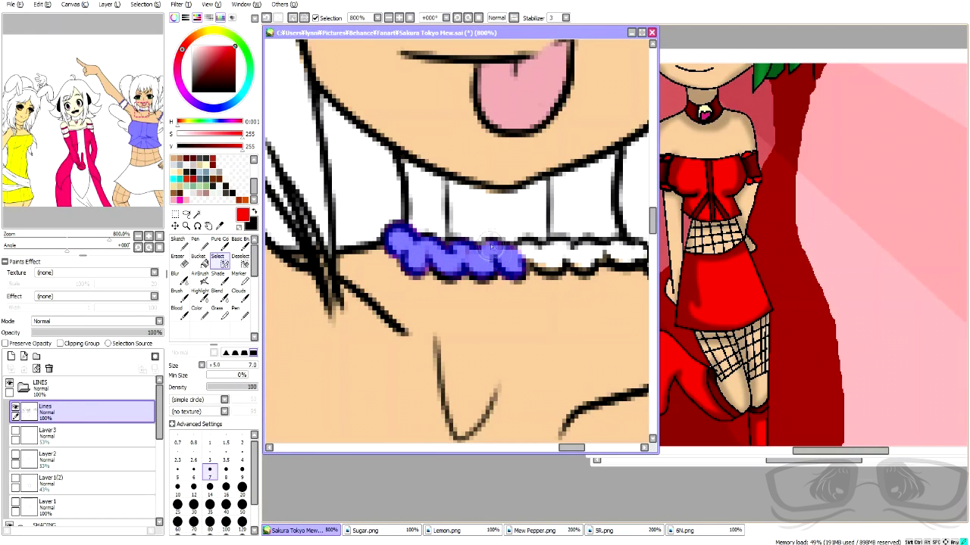
pyautogui.moveTo(580, 447); pyautogui.dragTo(595, 446)
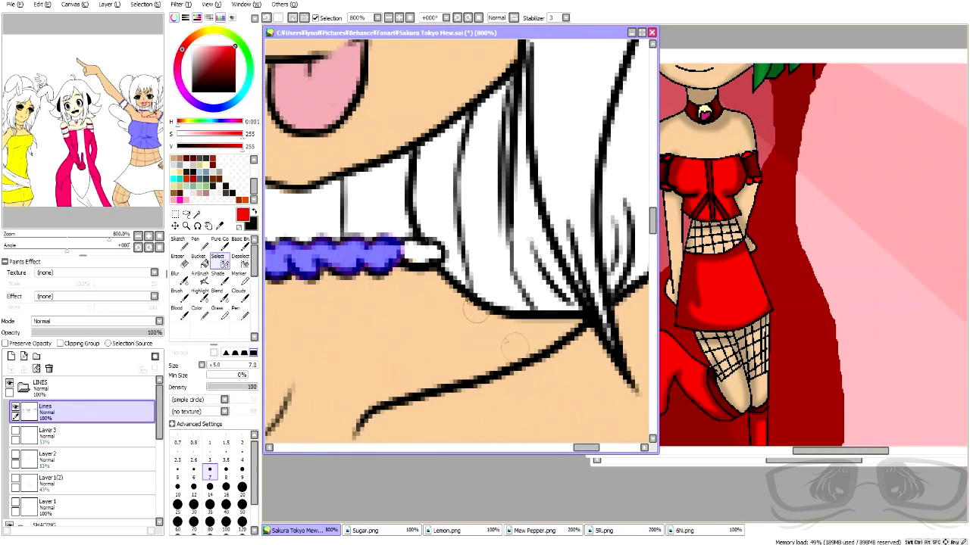
pyautogui.press('d')
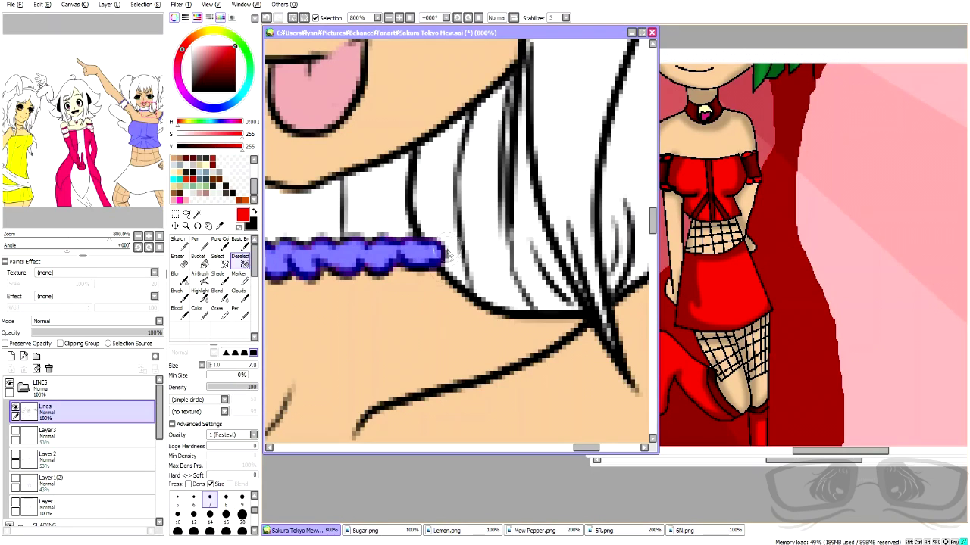
# - Add the right character's top and skirt to the trim selection with the Magic Wand and check the Mew Pepper.png reference
pyautogui.scroll(-6, 447, 254)
pyautogui.press('w')
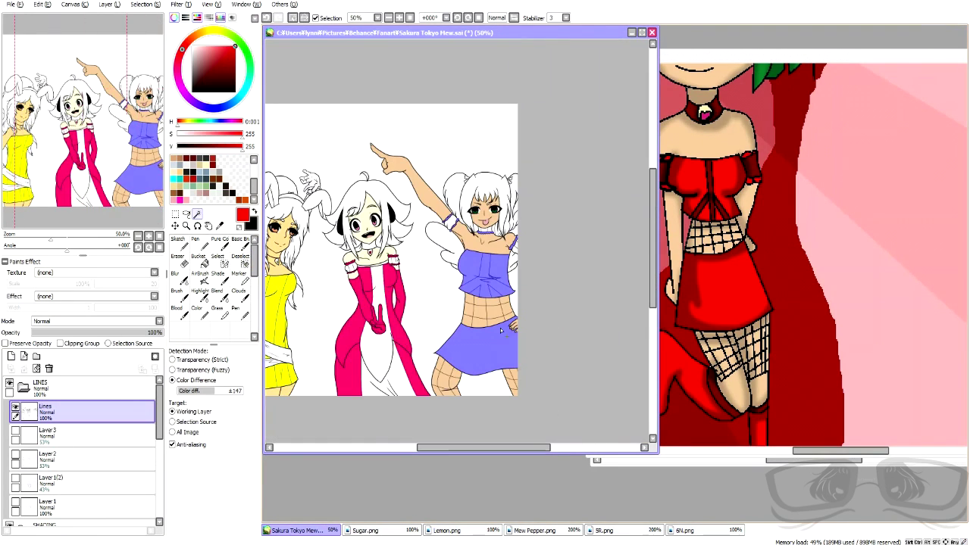
pyautogui.click(864, 202)
pyautogui.scroll(-4, 816, 141)
pyautogui.scroll(3, 824, 90)
pyautogui.click(464, 33)
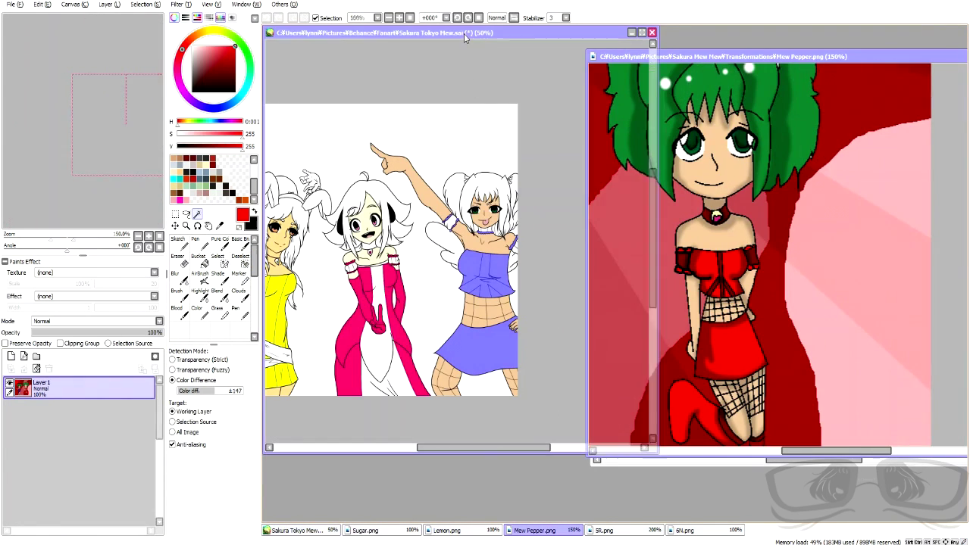
# - Paint the selected top, skirt and ruffle trims bright red on the outfit 1 layer with the Pure Color brush at size 500
pyautogui.scroll(-1, 111, 459)
pyautogui.scroll(-3, 111, 459)
pyautogui.click(101, 512)
pyautogui.click(220, 244)
pyautogui.moveTo(496, 348); pyautogui.dragTo(488, 224)
# - Touch up the edges of the right character's red choker trim with the Eraser at size 8 and the Pure Color brush at size 2
pyautogui.scroll(4, 560, 216)
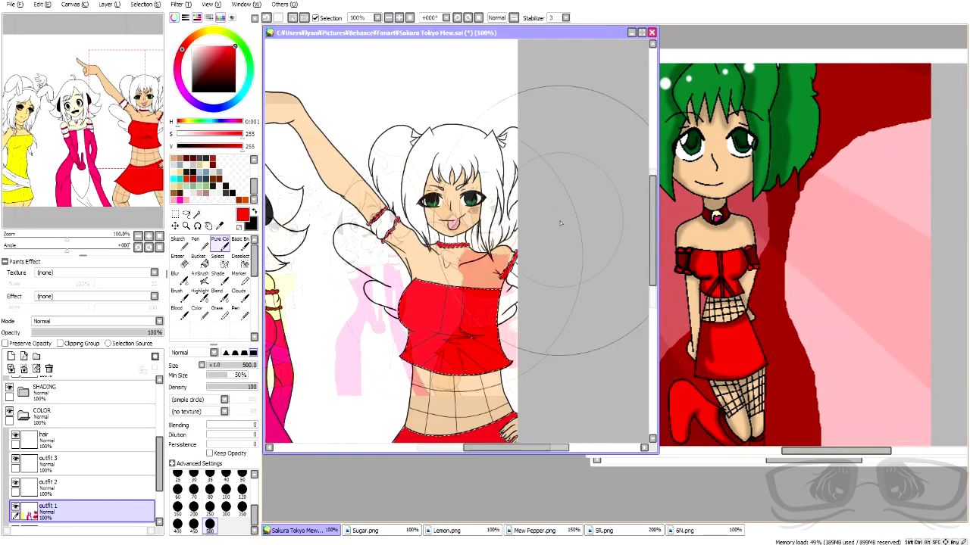
pyautogui.scroll(3, 508, 136)
pyautogui.press('e')
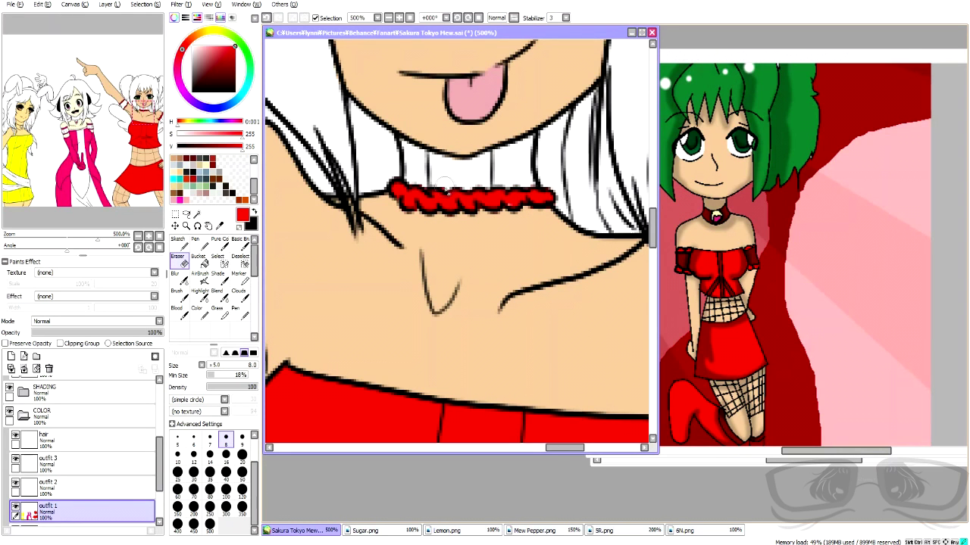
pyautogui.press('v')
pyautogui.scroll(3, 255, 475)
pyautogui.click(241, 479)
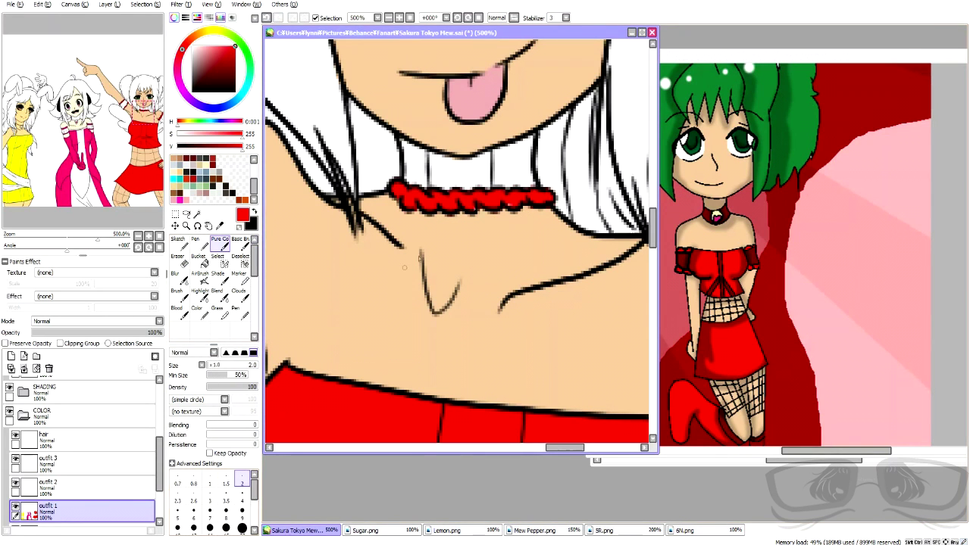
pyautogui.scroll(-6, 517, 153)
pyautogui.scroll(2, 517, 153)
pyautogui.scroll(-1, 517, 153)
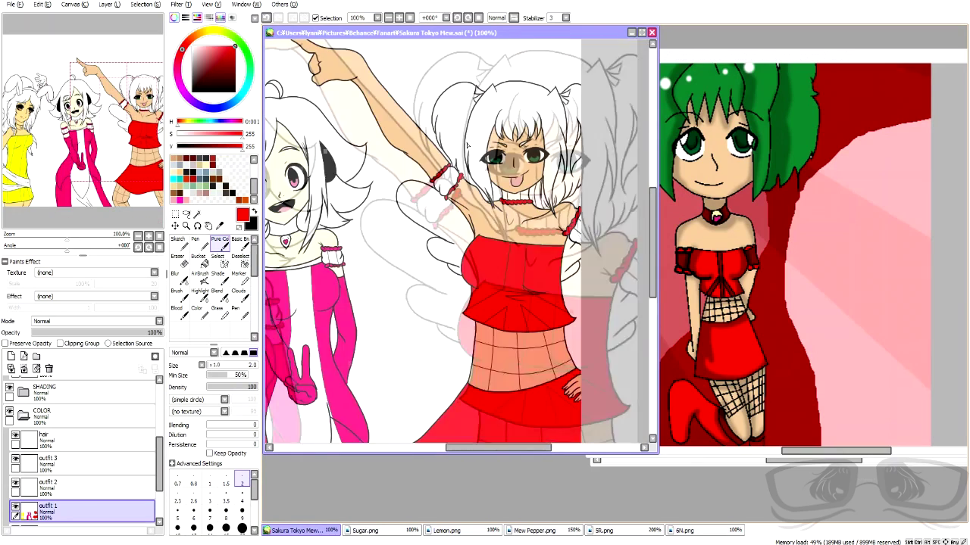
# - Select the center strip and bow sections of the right character's red top from the Lines layer with the Magic Wand
pyautogui.scroll(3, 75, 400)
pyautogui.scroll(1, 76, 402)
pyautogui.click(76, 397)
pyautogui.press('w')
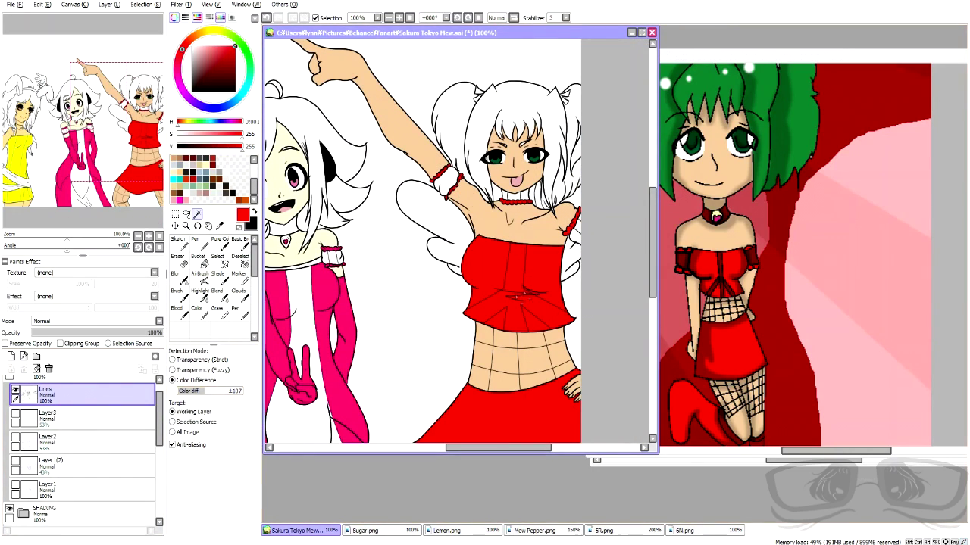
pyautogui.scroll(2, 523, 293)
pyautogui.click(507, 284)
pyautogui.scroll(-3, 507, 284)
pyautogui.scroll(2, 507, 284)
pyautogui.scroll(-4, 82, 478)
# - Erase the red from the top's selected center strip and bow on the outfit 1 layer with the Eraser at size 250, then deselect
pyautogui.click(82, 478)
pyautogui.click(83, 494)
pyautogui.press('e')
pyautogui.click(209, 506)
pyautogui.click(372, 265)
pyautogui.click(295, 17)
pyautogui.scroll(-3, 462, 288)
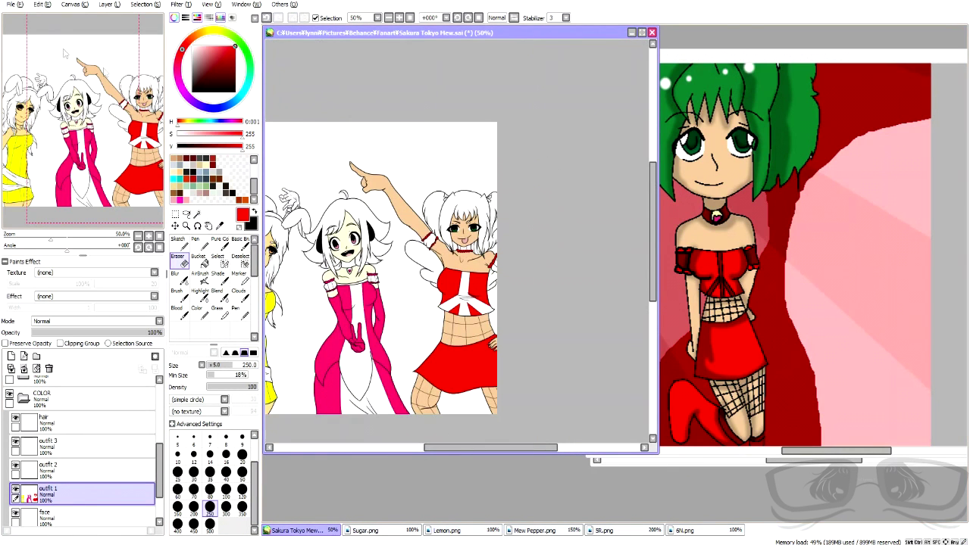
# - Select the right character's center strip, bow, choker and armbands from the Lines layer with the Magic Wand
pyautogui.scroll(4, 70, 464)
pyautogui.click(66, 414)
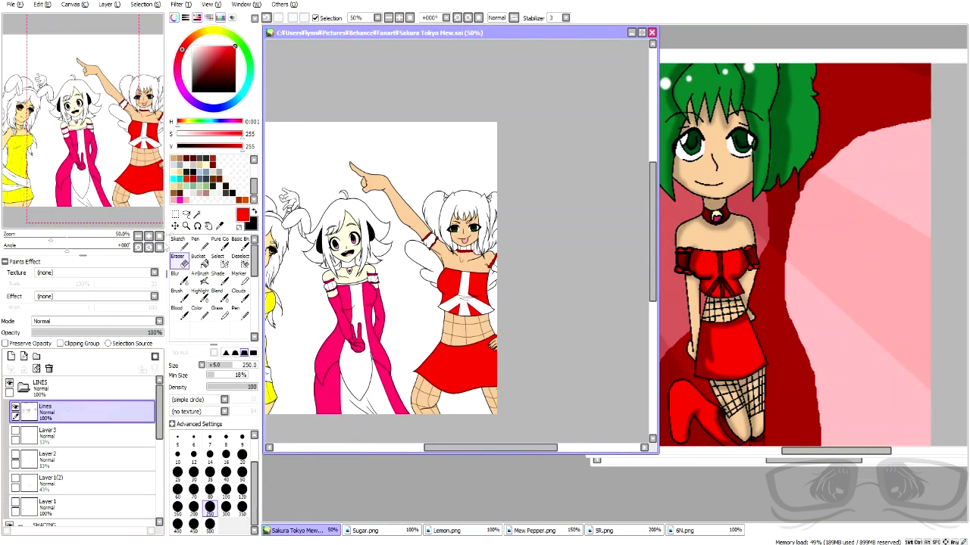
pyautogui.click(197, 215)
pyautogui.scroll(-2, 489, 282)
pyautogui.scroll(3, 477, 292)
pyautogui.click(487, 299)
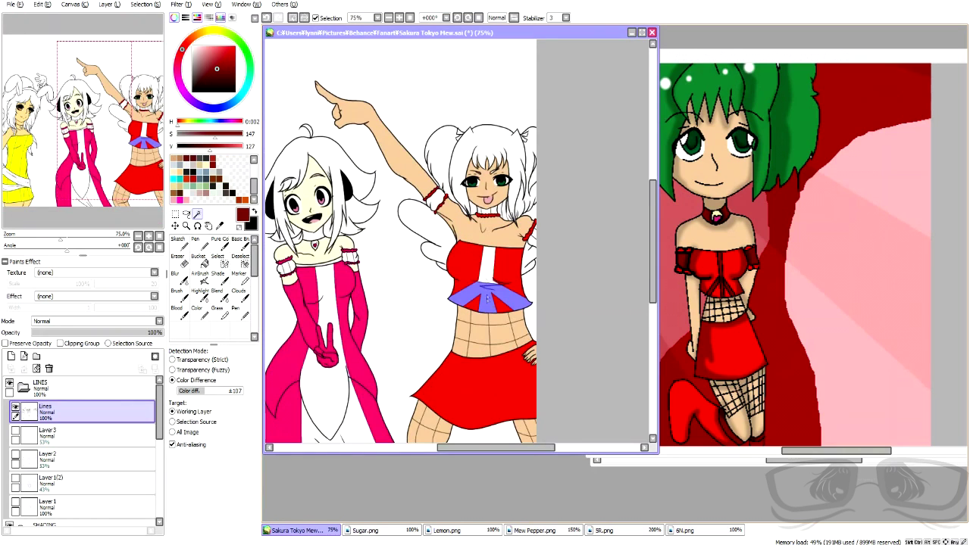
pyautogui.scroll(5, 467, 172)
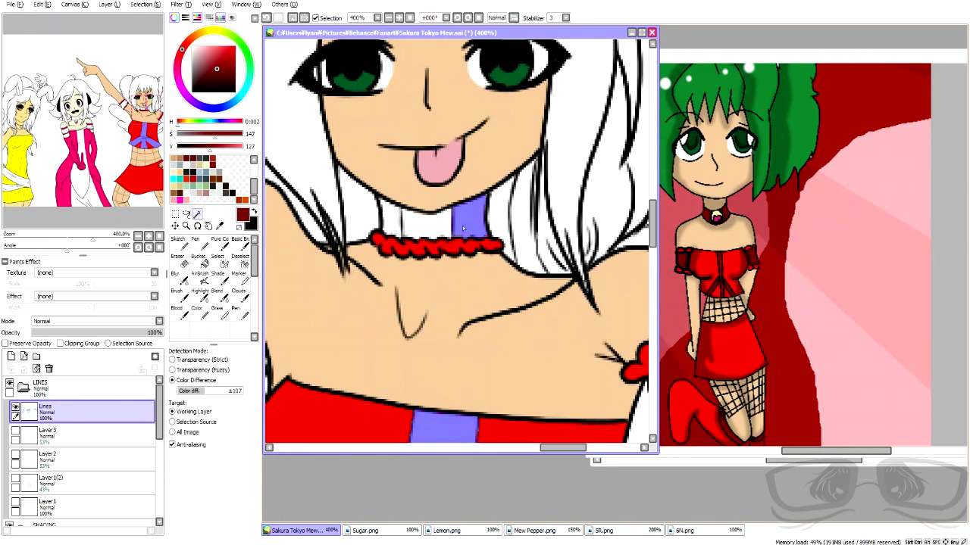
pyautogui.click(416, 218)
pyautogui.scroll(-3, 417, 218)
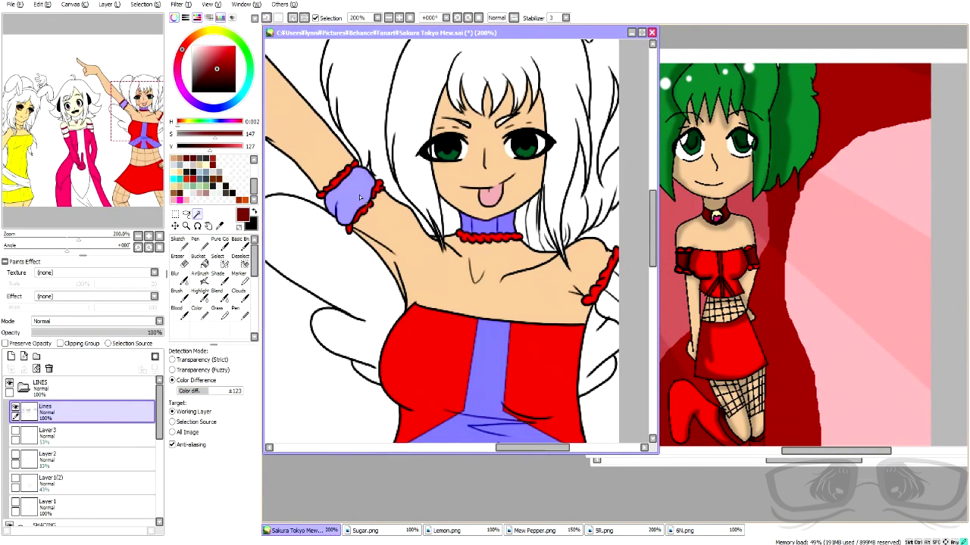
pyautogui.click(616, 273)
# - Paint the selected strip, bow, choker and armbands dark red on the outfit 2 layer with the Pure Color brush at size 350
pyautogui.scroll(-5, 616, 274)
pyautogui.scroll(2, 568, 273)
pyautogui.scroll(-3, 89, 485)
pyautogui.click(89, 504)
pyautogui.click(221, 244)
pyautogui.scroll(-5, 238, 501)
pyautogui.click(242, 513)
pyautogui.moveTo(588, 281)
pyautogui.mouseDown()
pyautogui.moveTo(653, 281)
pyautogui.moveTo(532, 241)
pyautogui.mouseUp()
pyautogui.scroll(-1, 531, 241)
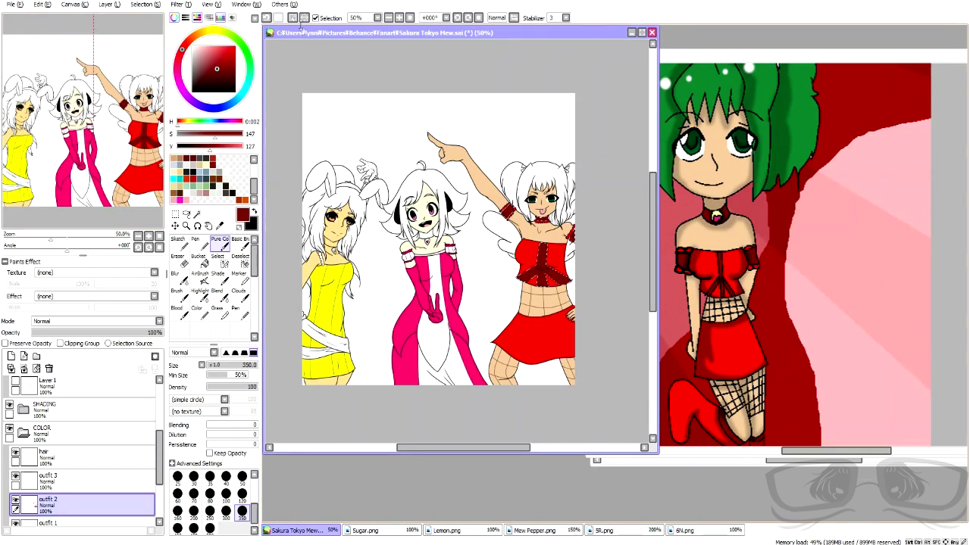
# - Select the white front panel of the middle character's dress from the Lines layer, adjusting the Magic Wand's color difference
pyautogui.click(198, 213)
pyautogui.scroll(3, 87, 447)
pyautogui.click(83, 412)
pyautogui.scroll(3, 435, 348)
pyautogui.click(440, 352)
pyautogui.click(266, 19)
pyautogui.click(429, 335)
pyautogui.click(266, 19)
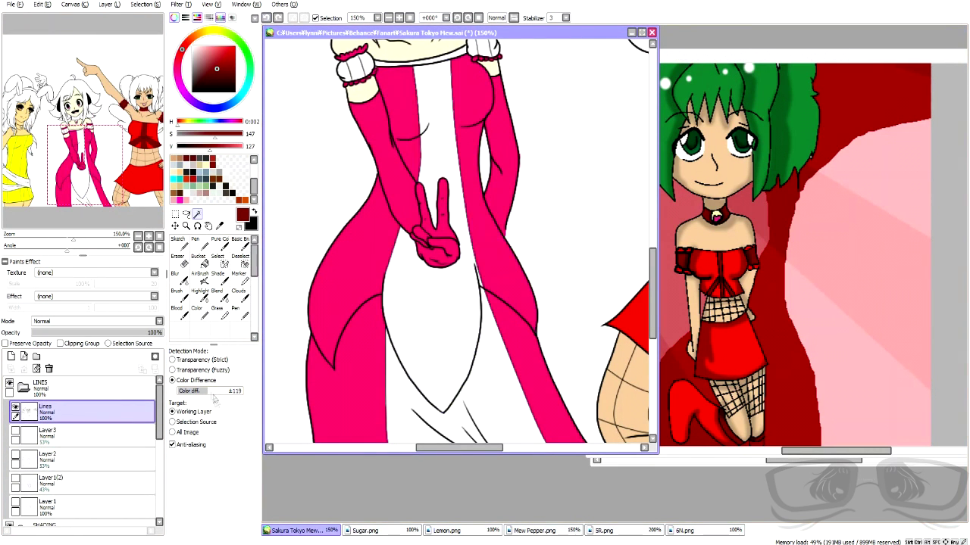
pyautogui.click(431, 343)
pyautogui.scroll(-3, 439, 343)
pyautogui.scroll(4, 459, 233)
# - Check the 6N.png reference and add the middle character's choker and armbands to the selection
pyautogui.click(711, 531)
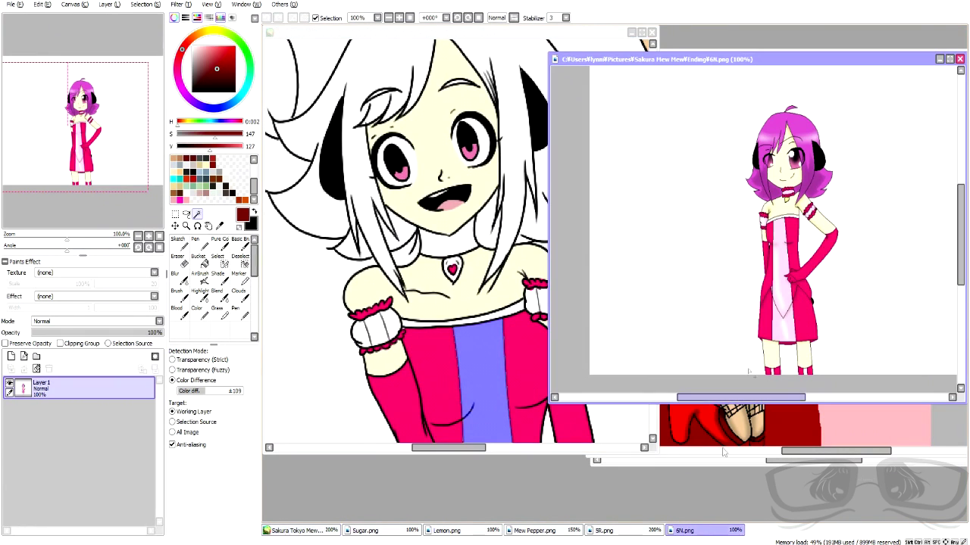
pyautogui.click(387, 32)
pyautogui.click(266, 20)
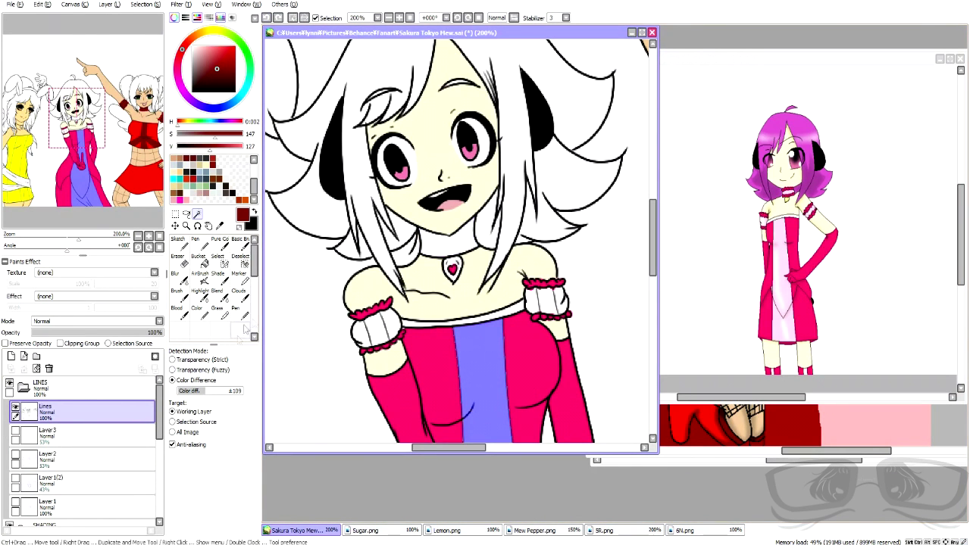
pyautogui.scroll(-5, 412, 300)
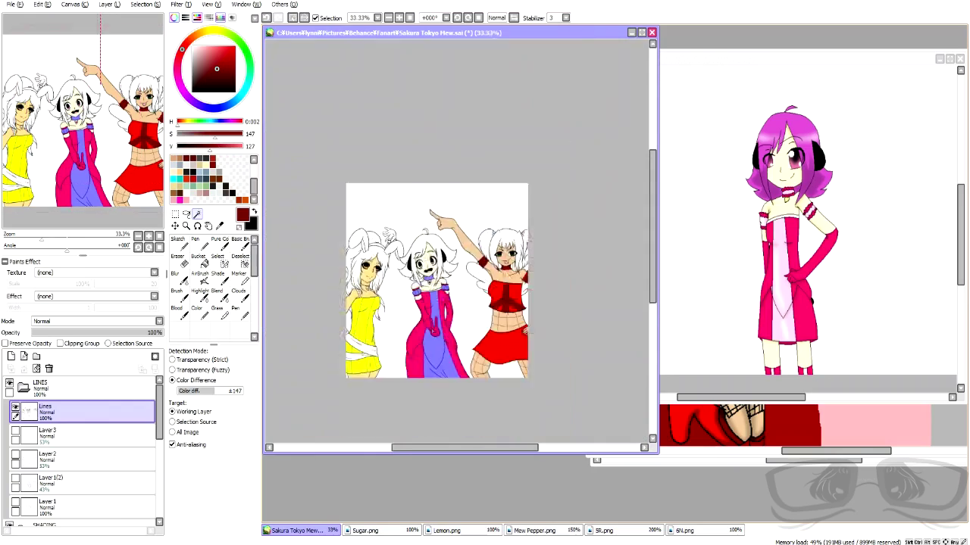
pyautogui.scroll(3, 429, 347)
# - Sample the pale pink from the 6N.png reference, paint the selected areas on the outfit 2 layer, and deselect
pyautogui.rightClick(786, 295)
pyautogui.scroll(-5, 64, 485)
pyautogui.click(72, 489)
pyautogui.click(220, 244)
pyautogui.moveTo(517, 373)
pyautogui.mouseDown()
pyautogui.moveTo(454, 319)
pyautogui.moveTo(425, 209)
pyautogui.mouseUp()
pyautogui.hotkey('ctrl', 'd')
# - Clean up the middle character's armband ruffles on the outfit 1 layer with the Eraser at size 5 and the pink Pure Color brush
pyautogui.scroll(4, 405, 175)
pyautogui.scroll(-2, 413, 182)
pyautogui.scroll(2, 447, 265)
pyautogui.scroll(-2, 458, 212)
pyautogui.scroll(4, 425, 243)
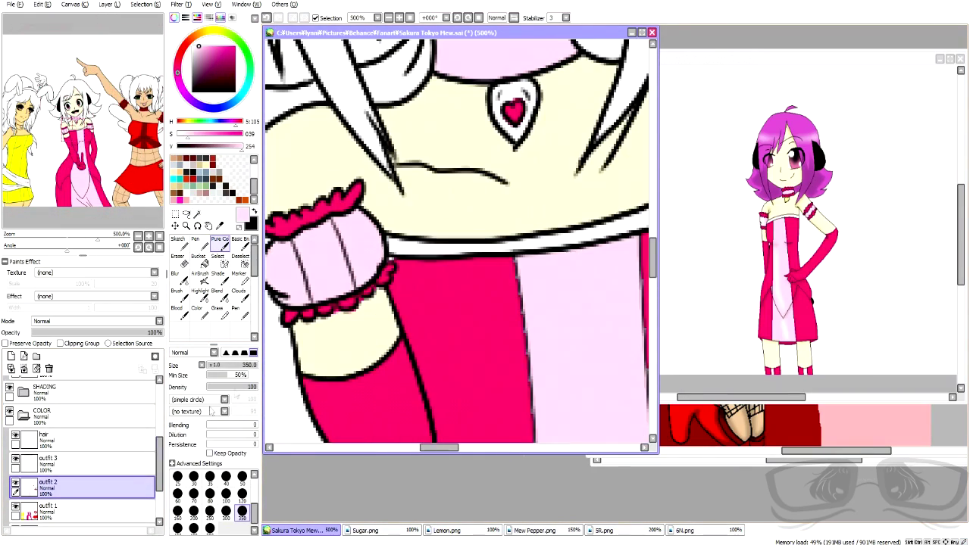
pyautogui.click(179, 259)
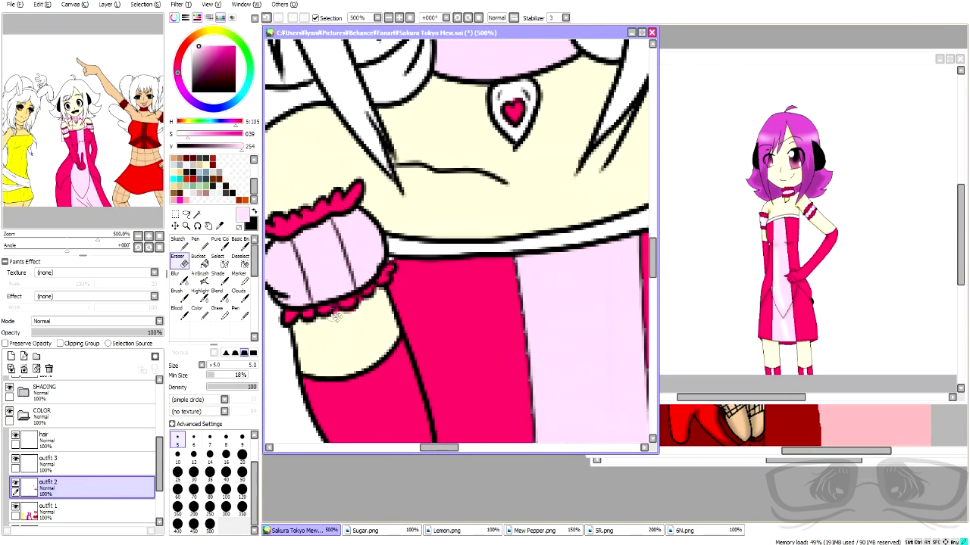
pyautogui.click(106, 509)
pyautogui.scroll(1, 362, 305)
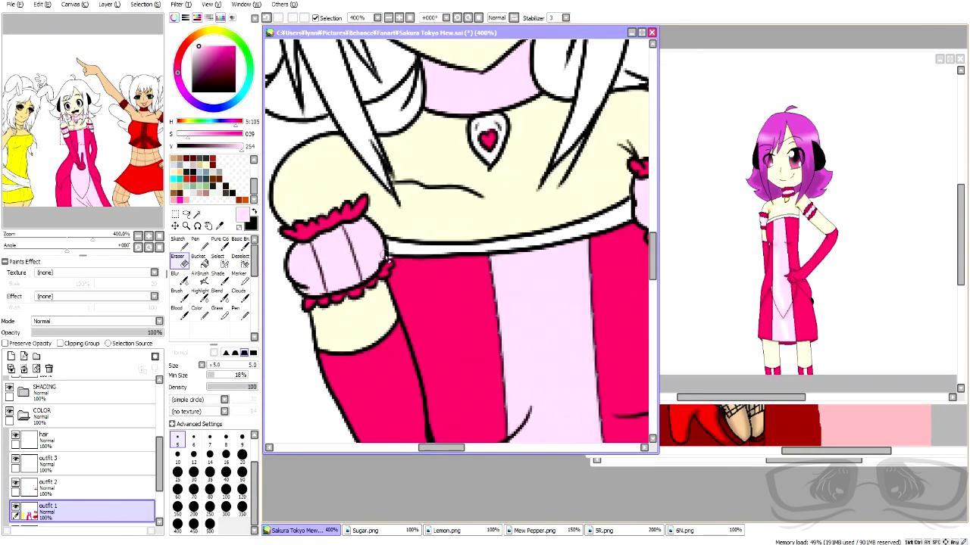
pyautogui.press('e')
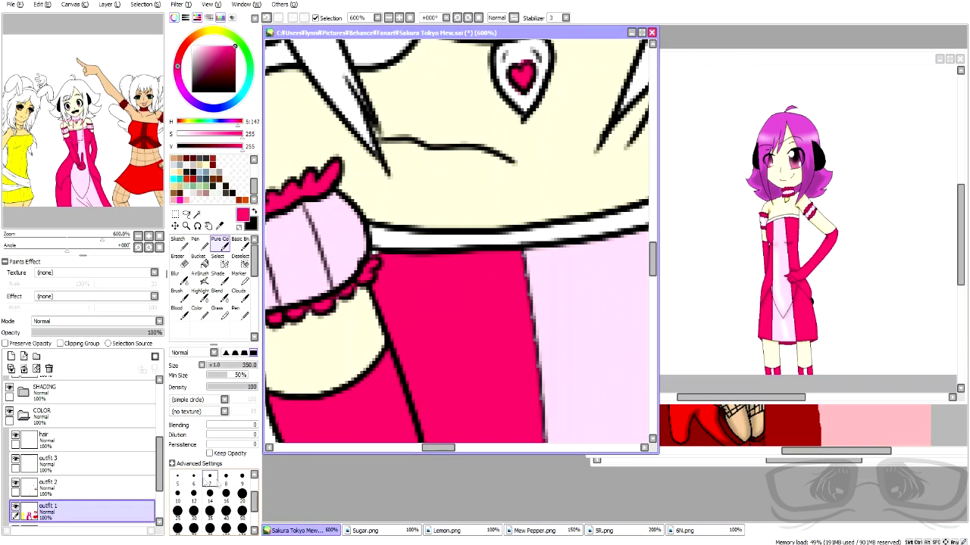
pyautogui.scroll(-6, 539, 399)
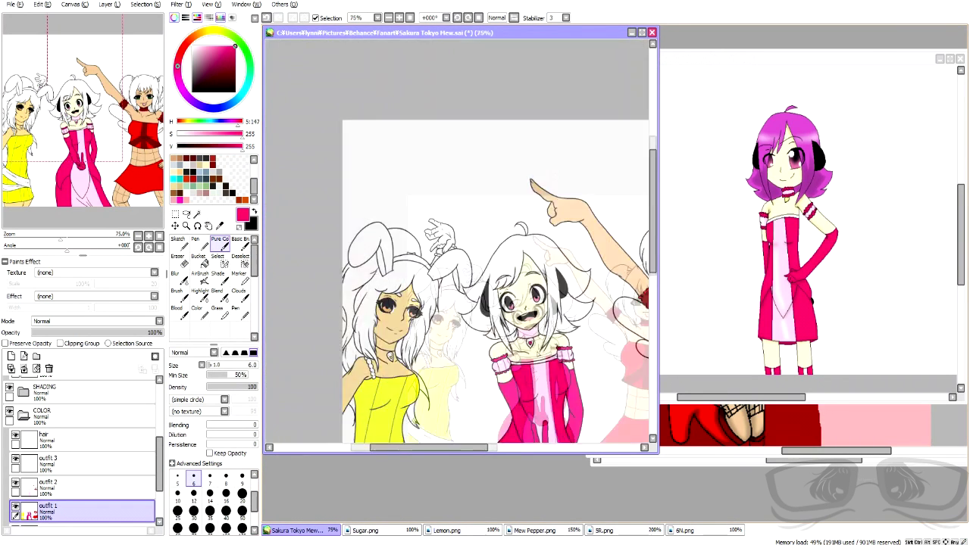
# - Touch up the pale pink dress panel around the middle character's fingers on the outfit 2 layer
pyautogui.scroll(3, 548, 379)
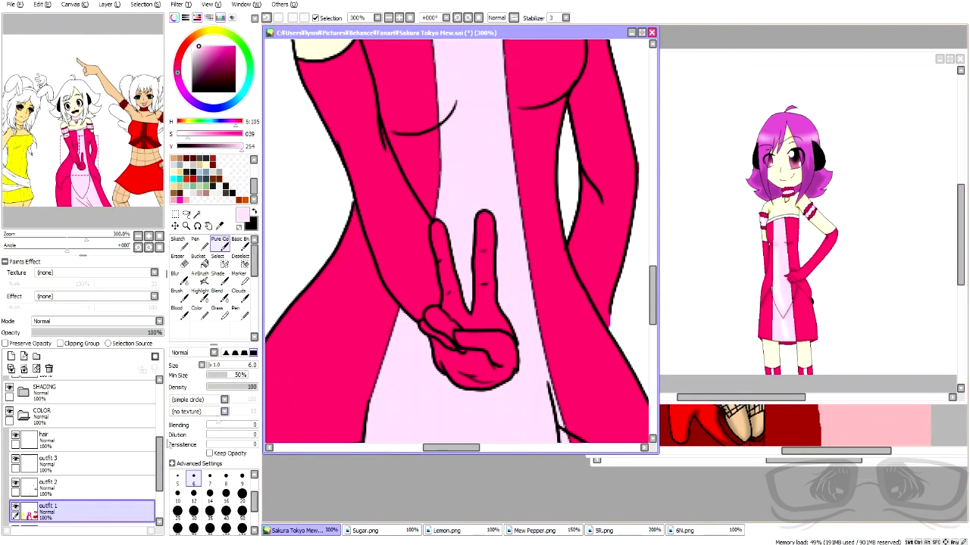
pyautogui.click(90, 487)
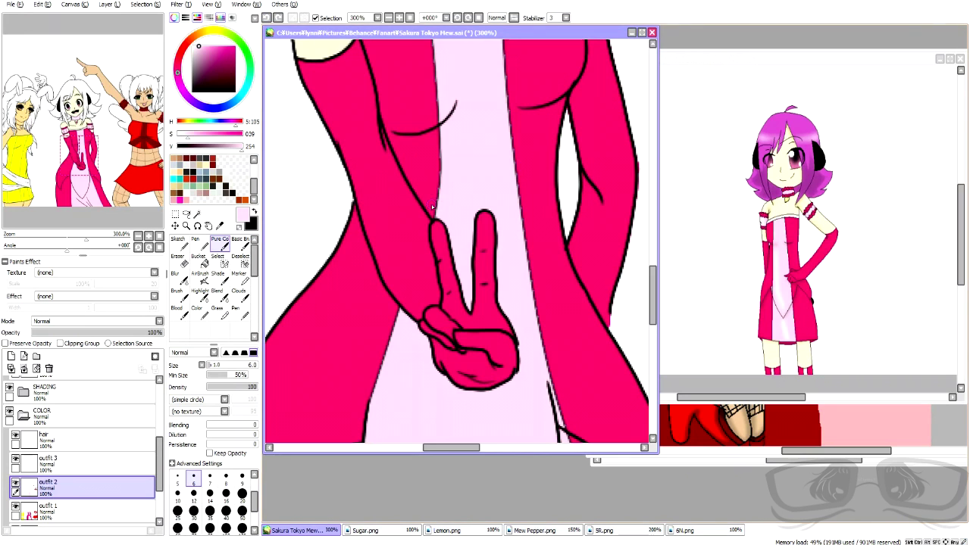
pyautogui.scroll(-5, 432, 206)
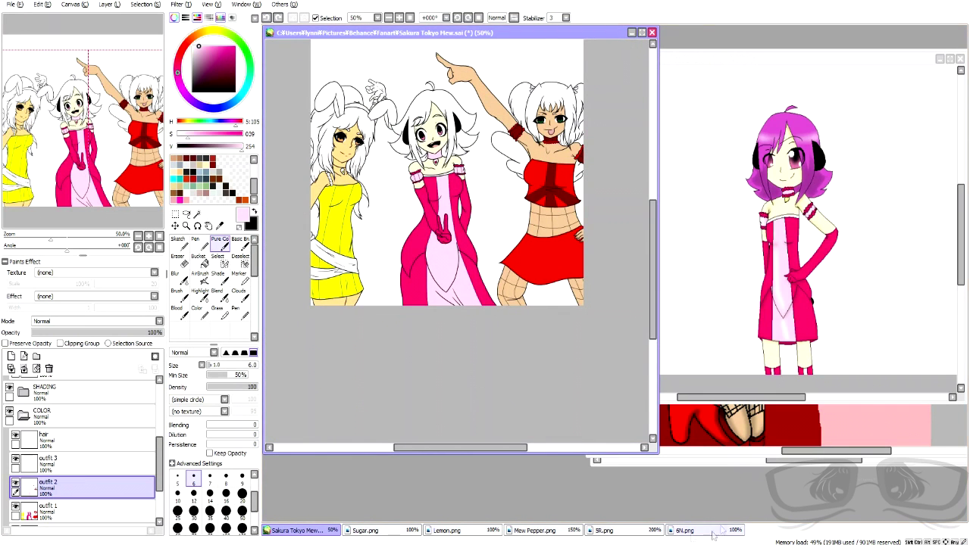
# - Sample the orange of the sash from the 5R.png reference and return to the Sakura Tokyo Mew drawing
pyautogui.click(711, 532)
pyautogui.click(625, 532)
pyautogui.rightClick(788, 345)
pyautogui.click(299, 532)
# - Select the left character's two dress sashes and shoulder strap from the Lines layer with the Magic Wand
pyautogui.click(53, 486)
pyautogui.scroll(2, 55, 445)
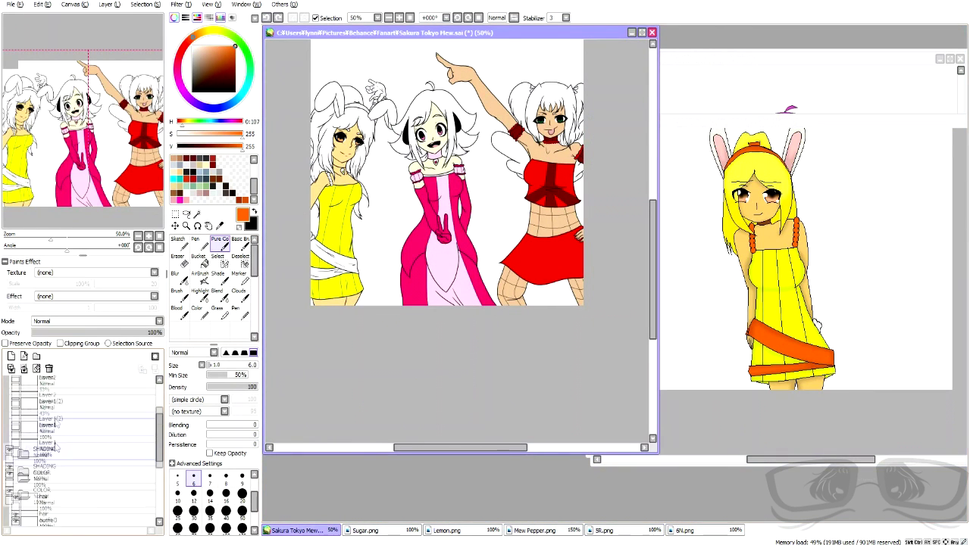
pyautogui.scroll(3, 56, 447)
pyautogui.click(64, 412)
pyautogui.click(197, 214)
pyautogui.scroll(2, 354, 265)
pyautogui.moveTo(337, 263); pyautogui.dragTo(432, 285)
pyautogui.scroll(2, 432, 286)
pyautogui.click(432, 285)
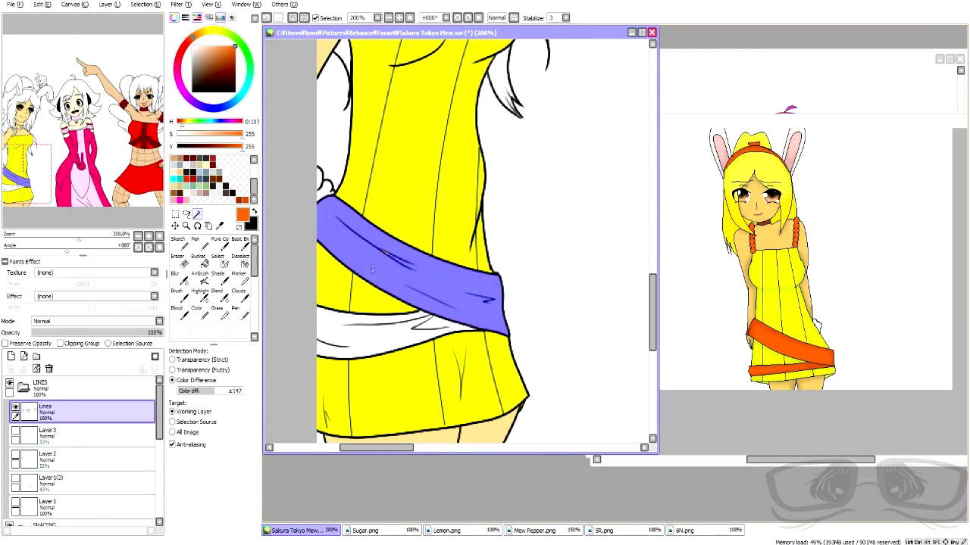
pyautogui.click(373, 336)
pyautogui.scroll(-2, 375, 333)
pyautogui.scroll(4, 386, 204)
pyautogui.click(390, 217)
pyautogui.click(362, 166)
pyautogui.scroll(-3, 379, 197)
pyautogui.scroll(1, 403, 416)
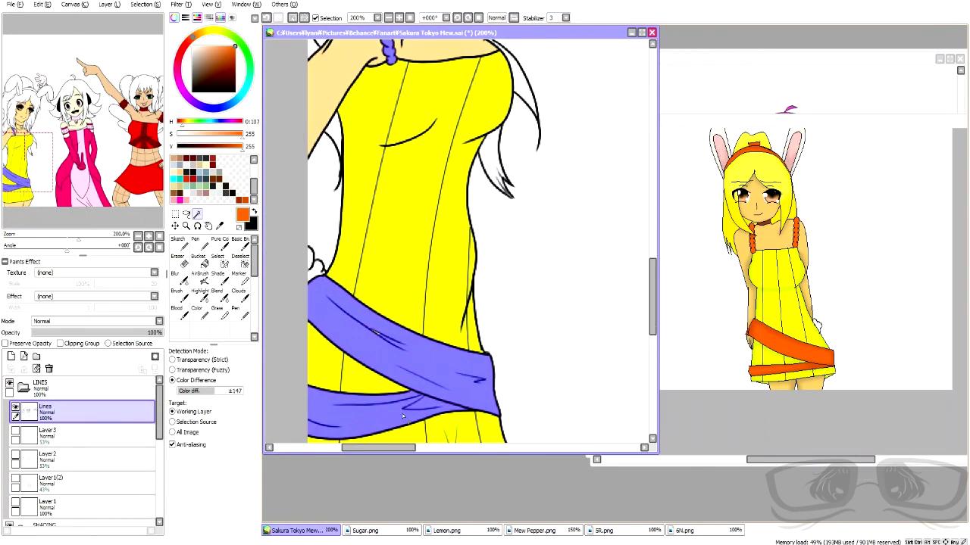
# - Fill in the gaps of the left character's selection with the Select brush at size 9 and add the choker
pyautogui.click(219, 261)
pyautogui.click(242, 475)
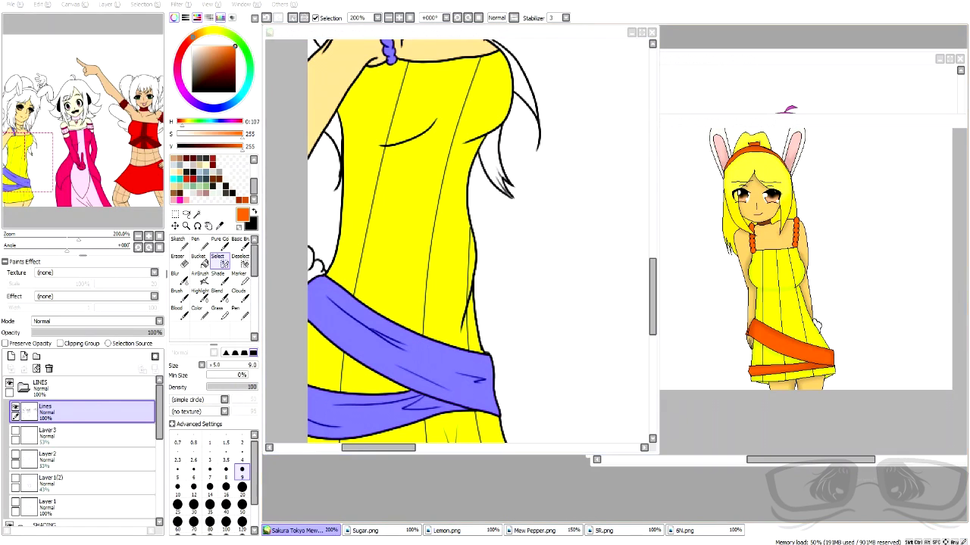
pyautogui.scroll(-3, 461, 285)
pyautogui.press('+')
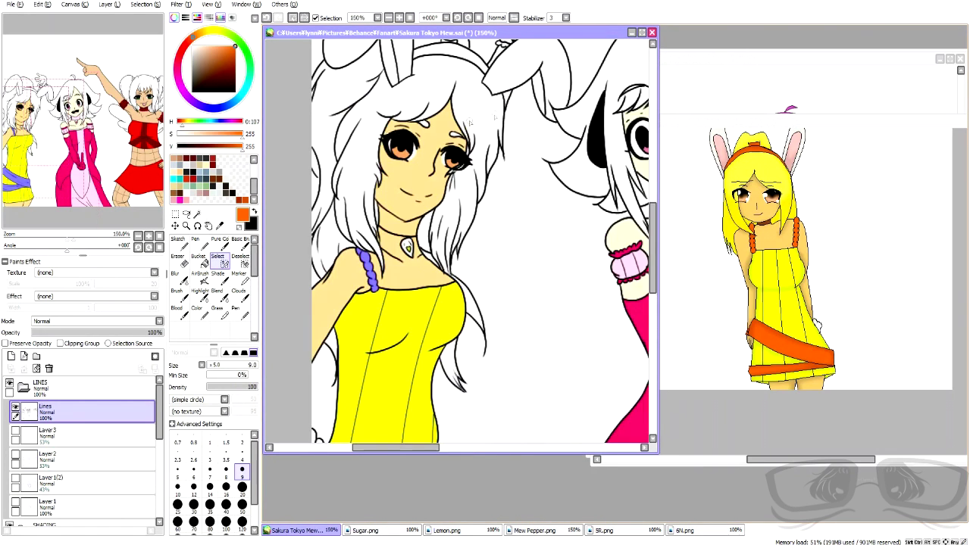
pyautogui.press('-')
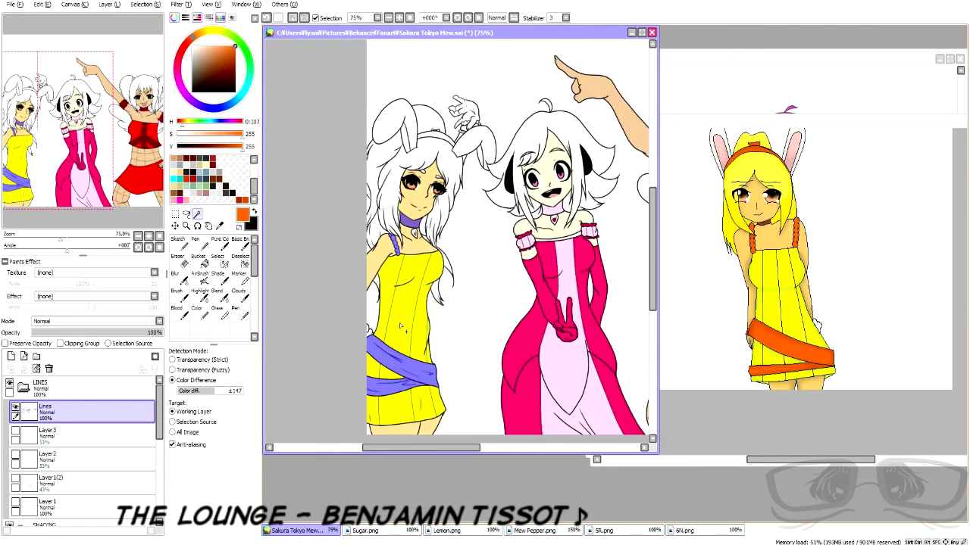
# - Paint the left character's selected sashes, shoulder strap and choker orange on the outfit 2 layer with the Pure Color brush
pyautogui.click(220, 244)
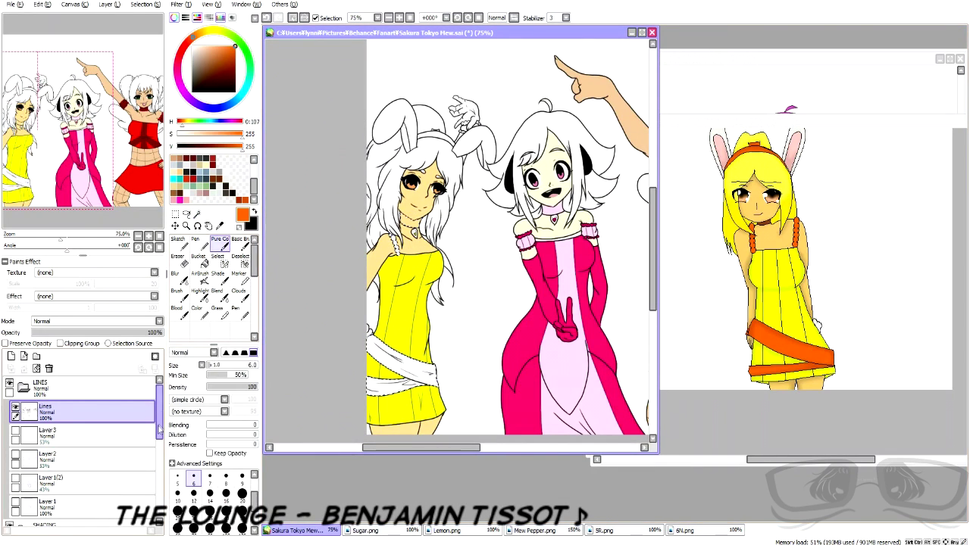
pyautogui.moveTo(160, 410); pyautogui.dragTo(160, 451)
pyautogui.click(83, 495)
pyautogui.click(83, 517)
pyautogui.moveTo(371, 345)
pyautogui.mouseDown()
pyautogui.moveTo(418, 367)
pyautogui.moveTo(366, 383)
pyautogui.mouseUp()
pyautogui.click(242, 528)
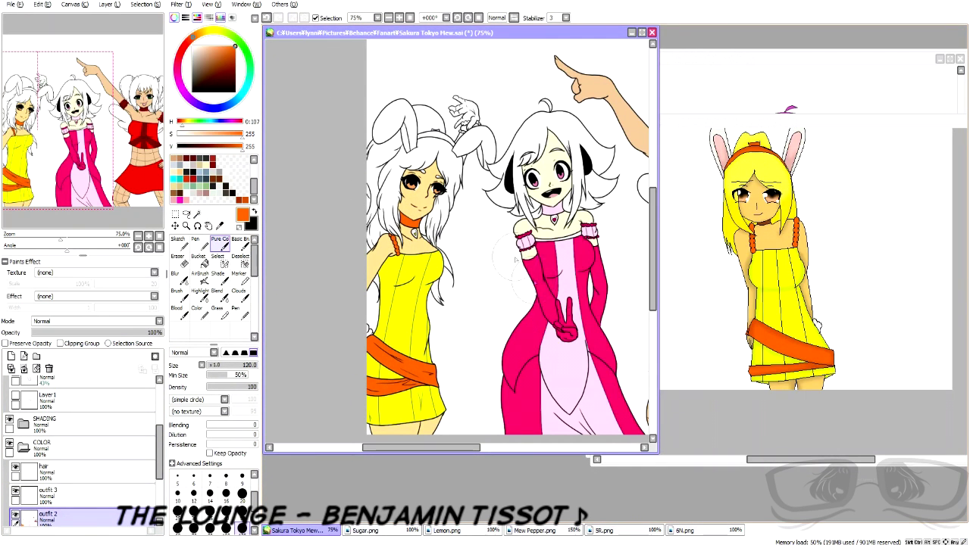
# - Bring up the Mew Pepper.png reference, return to the Sakura Tokyo Mew drawing and sample the dark red trim of the right character's top
pyautogui.click(84, 494)
pyautogui.scroll(-3, 606, 167)
pyautogui.click(551, 531)
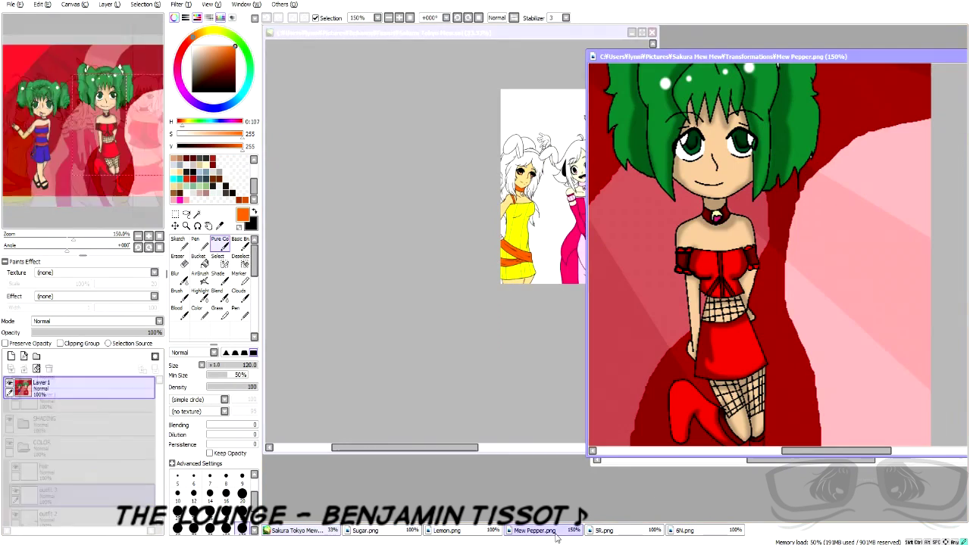
pyautogui.click(536, 54)
pyautogui.press('+')
pyautogui.press('+')
pyautogui.press('+')
pyautogui.press('+')
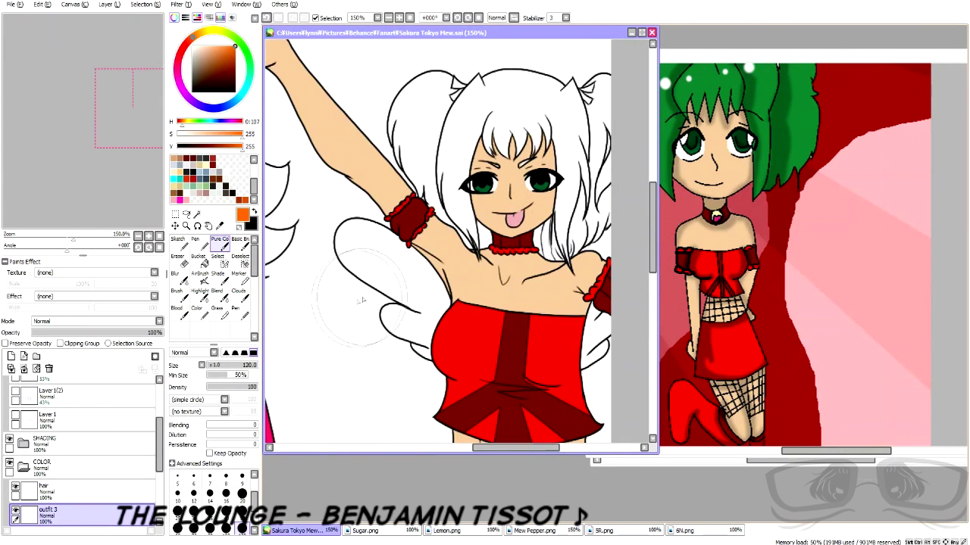
pyautogui.keyDown('alt'); pyautogui.click(511, 341); pyautogui.keyUp('alt')
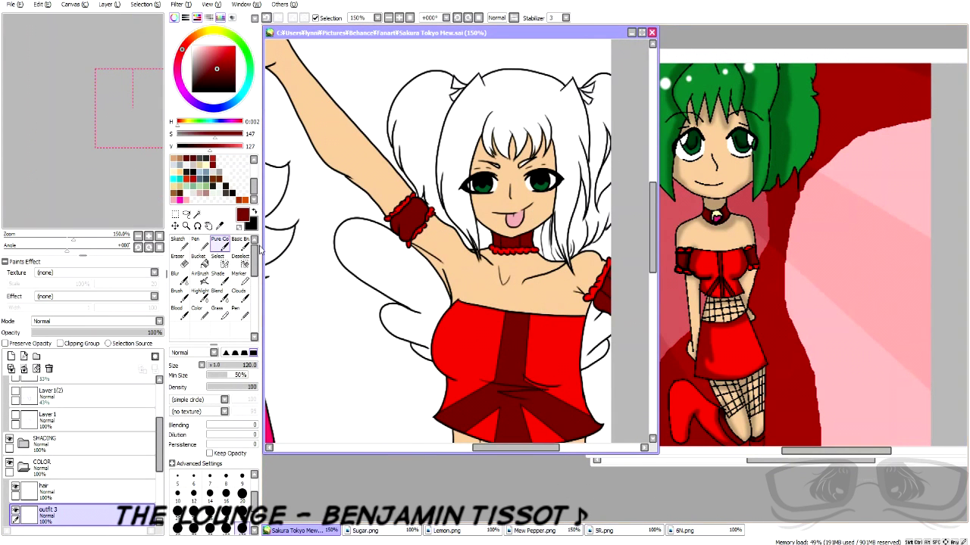
# - Select the right character's wings and the hair bow on the pointing arm's side from the Lines layer with the Magic Wand
pyautogui.scroll(3, 73, 471)
pyautogui.click(80, 411)
pyautogui.click(197, 214)
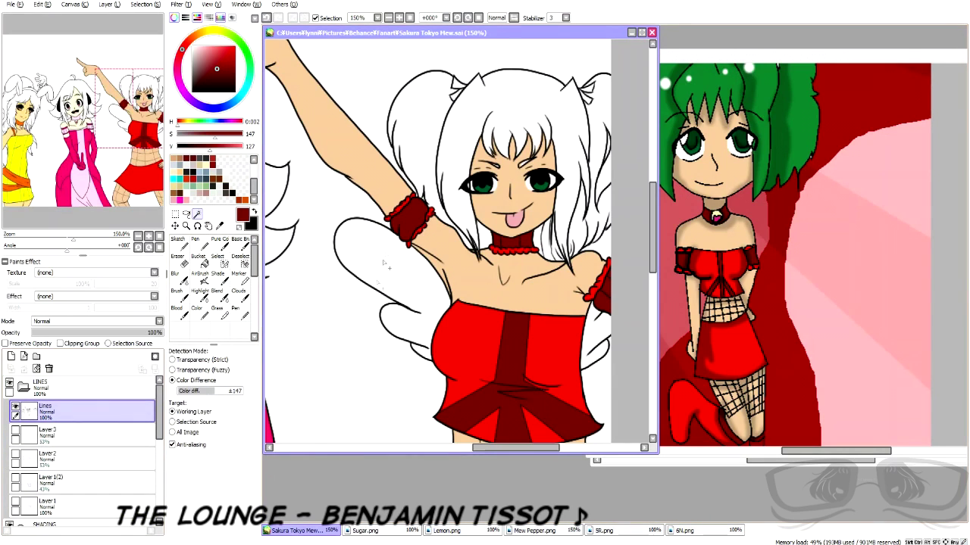
pyautogui.click(390, 262)
pyautogui.scroll(-1, 424, 339)
pyautogui.scroll(2, 540, 334)
pyautogui.click(541, 336)
pyautogui.scroll(4, 456, 168)
pyautogui.click(334, 211)
pyautogui.click(332, 239)
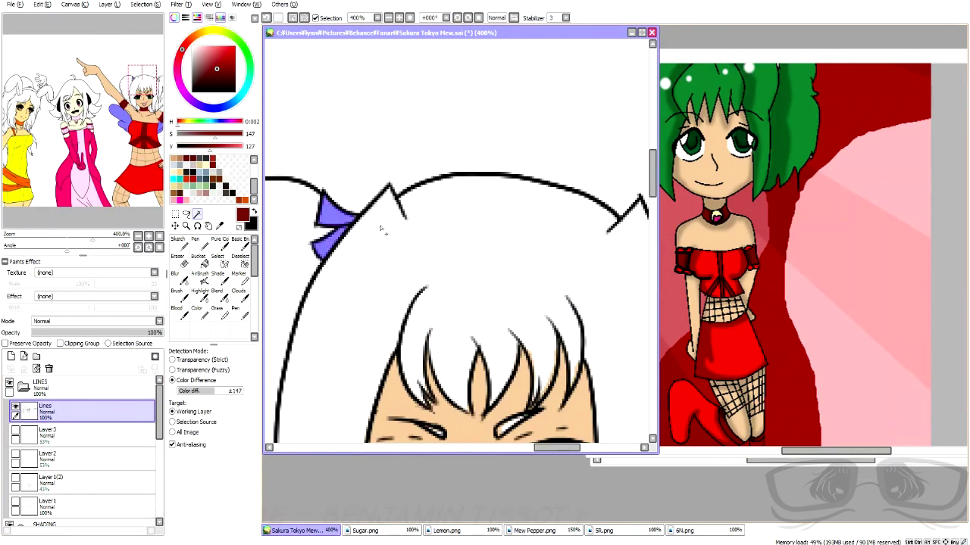
# - Add the right character's other hair bow to the selection and fill its gaps with the Select brush at size 9
pyautogui.scroll(-2, 385, 230)
pyautogui.scroll(3, 531, 246)
pyautogui.click(530, 205)
pyautogui.click(530, 244)
pyautogui.scroll(2, 507, 201)
pyautogui.click(220, 261)
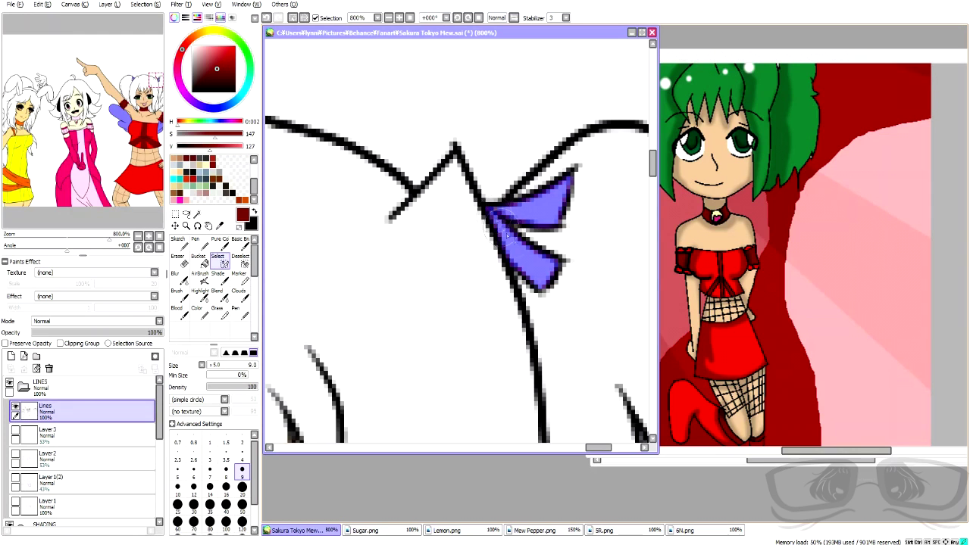
# - Sample the white of the hair ribbon from Mew Pepper.png and ready the Pure Color brush at size 300 on the drawing's outfit 3 layer
pyautogui.scroll(-8, 508, 235)
pyautogui.click(824, 175)
pyautogui.scroll(-2, 824, 174)
pyautogui.scroll(7, 712, 159)
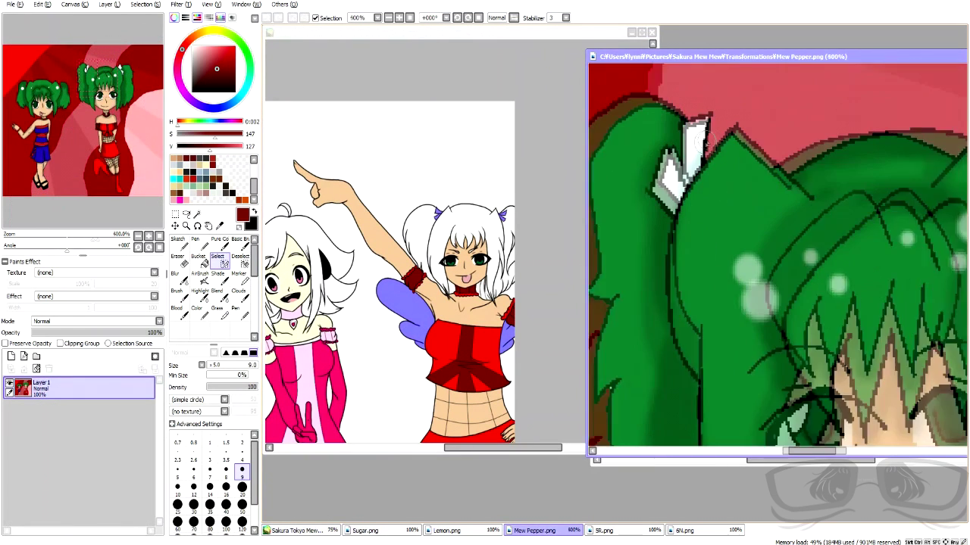
pyautogui.press('c')
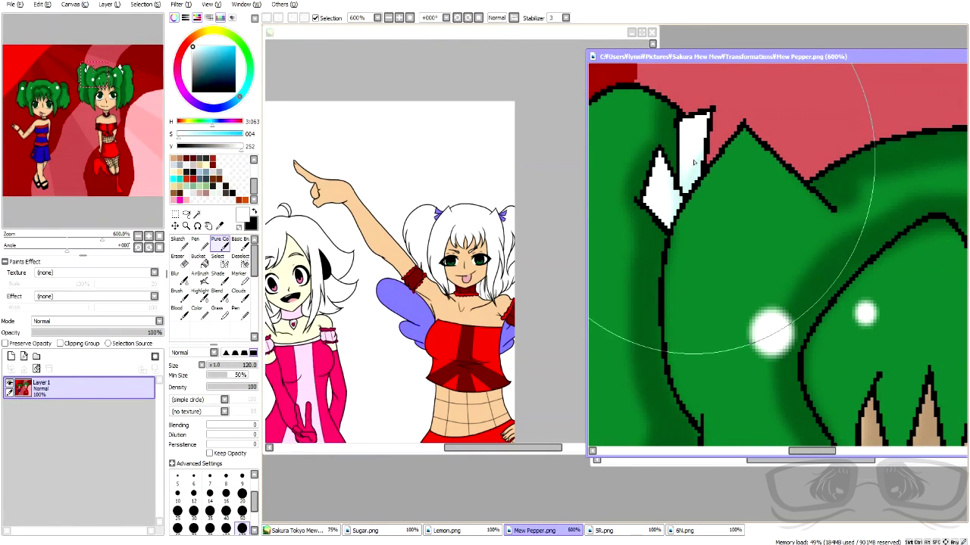
pyautogui.click(500, 43)
pyautogui.scroll(-3, 87, 441)
pyautogui.click(91, 458)
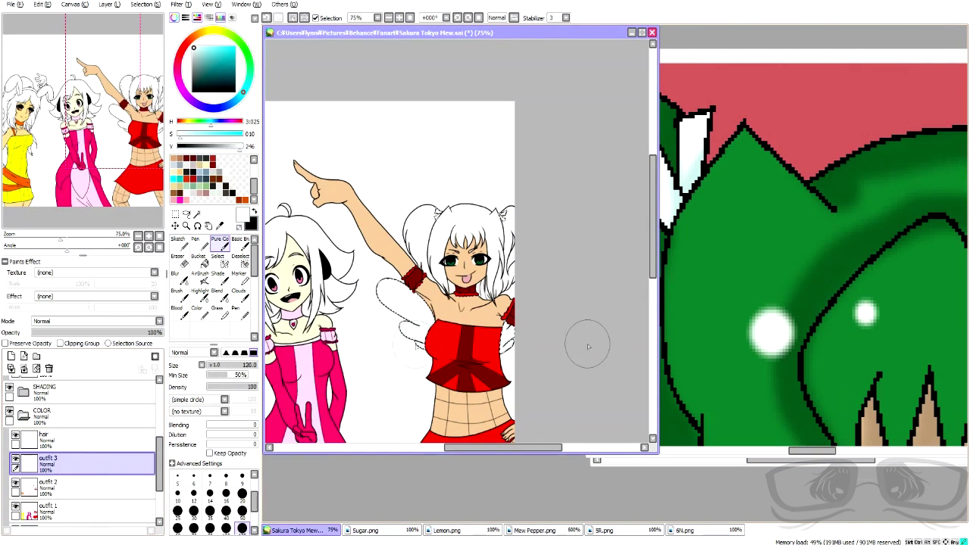
pyautogui.scroll(-3, 241, 507)
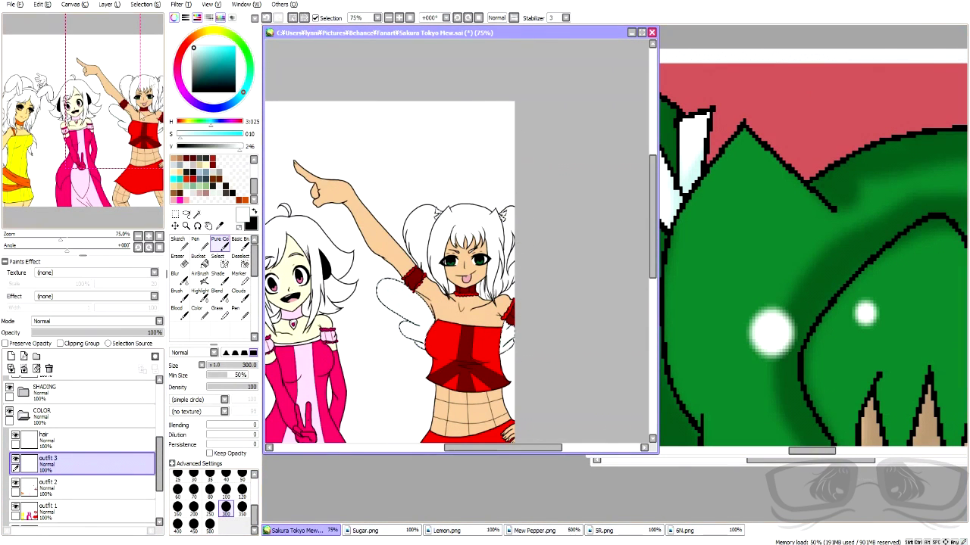
# - Paint the right character's selected wings and hair bows on the outfit 3 layer, darkening the muted red to saturation 51 and value 84
pyautogui.click(194, 42)
pyautogui.click(201, 57)
pyautogui.moveTo(459, 318)
pyautogui.mouseDown()
pyautogui.moveTo(558, 324)
pyautogui.moveTo(471, 189)
pyautogui.mouseUp()
pyautogui.moveTo(202, 69); pyautogui.dragTo(200, 66)
pyautogui.moveTo(409, 318); pyautogui.dragTo(547, 233)
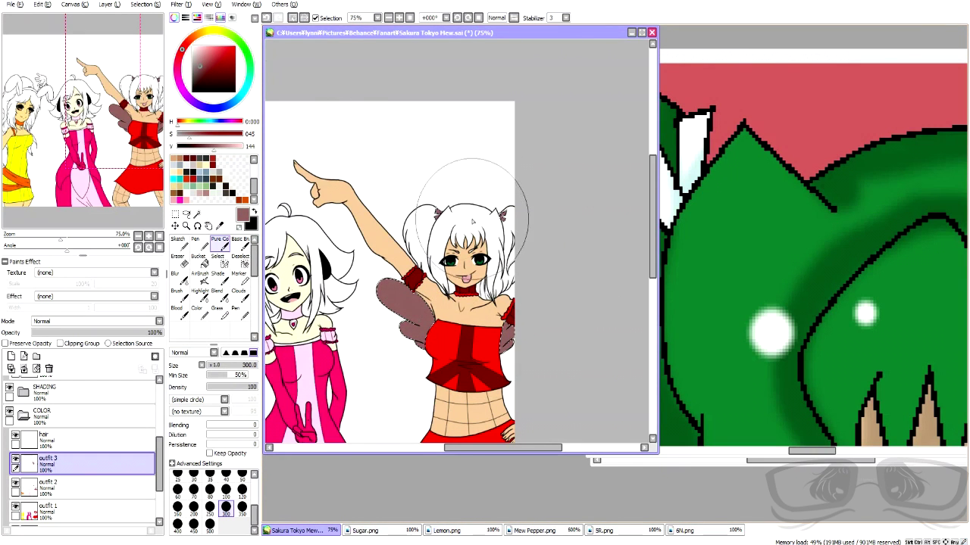
pyautogui.moveTo(204, 71); pyautogui.dragTo(203, 69)
pyautogui.moveTo(409, 318)
pyautogui.mouseDown()
pyautogui.moveTo(507, 326)
pyautogui.moveTo(538, 258)
pyautogui.mouseUp()
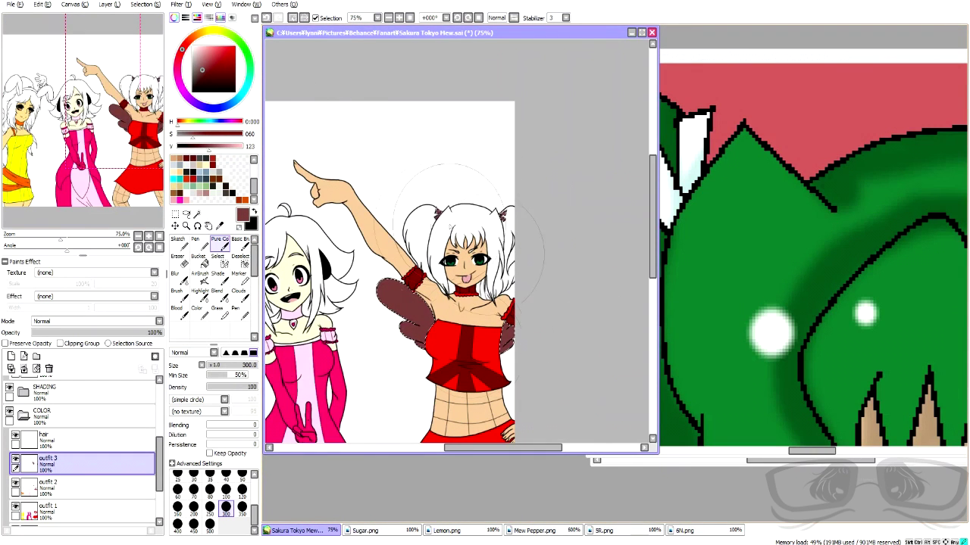
pyautogui.scroll(-1, 459, 182)
pyautogui.hotkey('alt', 'Tab')
pyautogui.hotkey('alt', 'Tab')
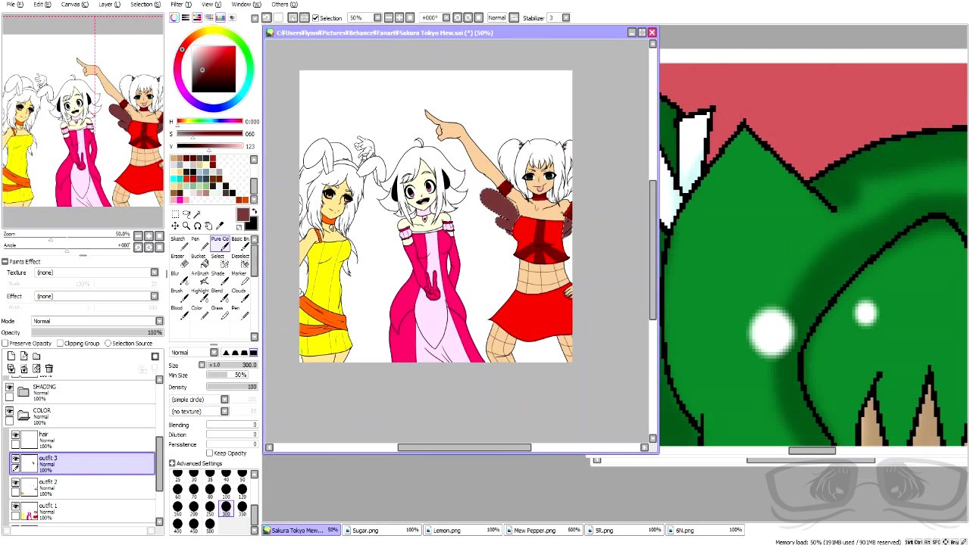
pyautogui.scroll(4, 515, 204)
pyautogui.scroll(-1, 416, 292)
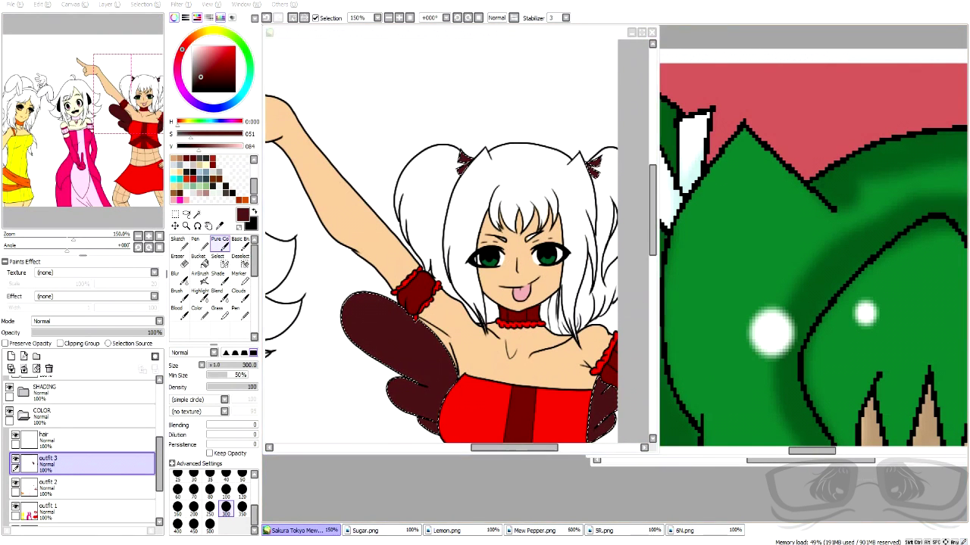
pyautogui.scroll(-3, 384, 291)
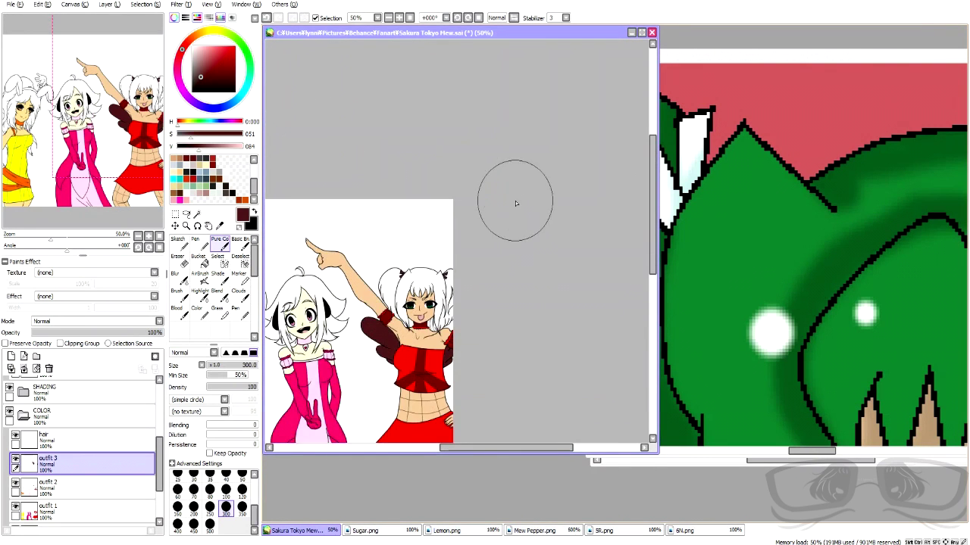
# - Switch to the Magic Wand on the Lines layer and bring up the 5R.png reference
pyautogui.scroll(-1, 517, 203)
pyautogui.scroll(3, 67, 409)
pyautogui.click(76, 395)
pyautogui.click(197, 214)
pyautogui.click(639, 531)
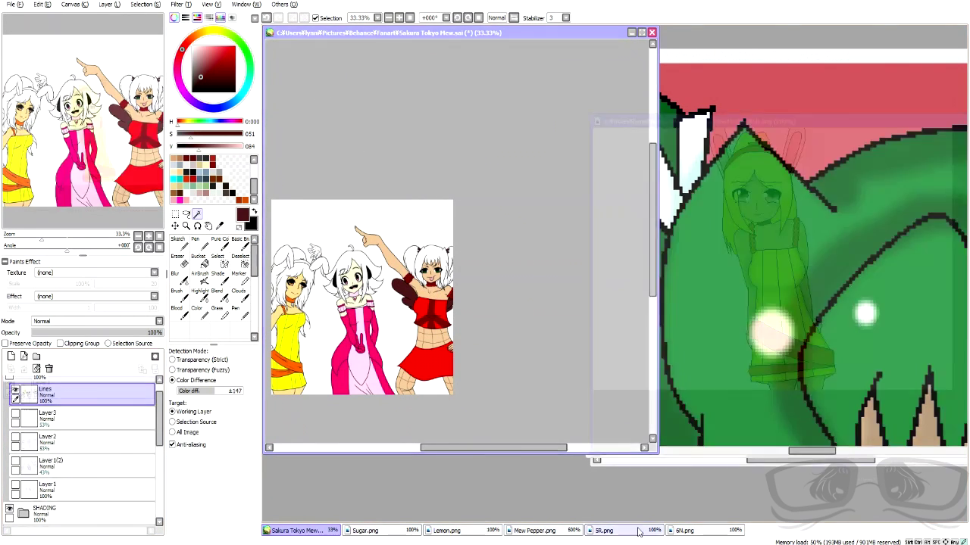
pyautogui.scroll(-1, 749, 290)
# - Select the left character's headband and its small bow with the Magic Wand and fill the gaps with the Select brush
pyautogui.click(459, 322)
pyautogui.scroll(-1, 459, 323)
pyautogui.scroll(6, 319, 279)
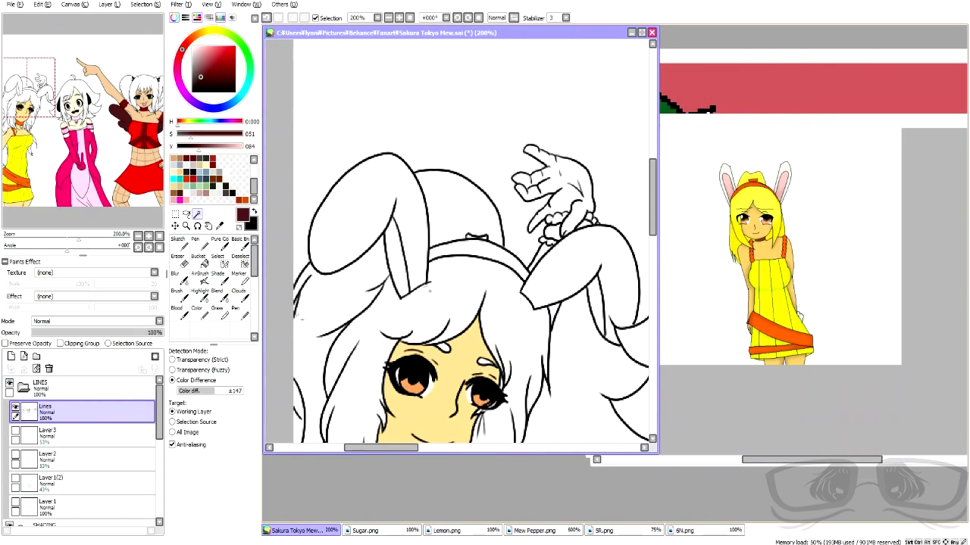
pyautogui.click(461, 249)
pyautogui.scroll(4, 461, 249)
pyautogui.click(531, 215)
pyautogui.click(485, 213)
pyautogui.click(223, 262)
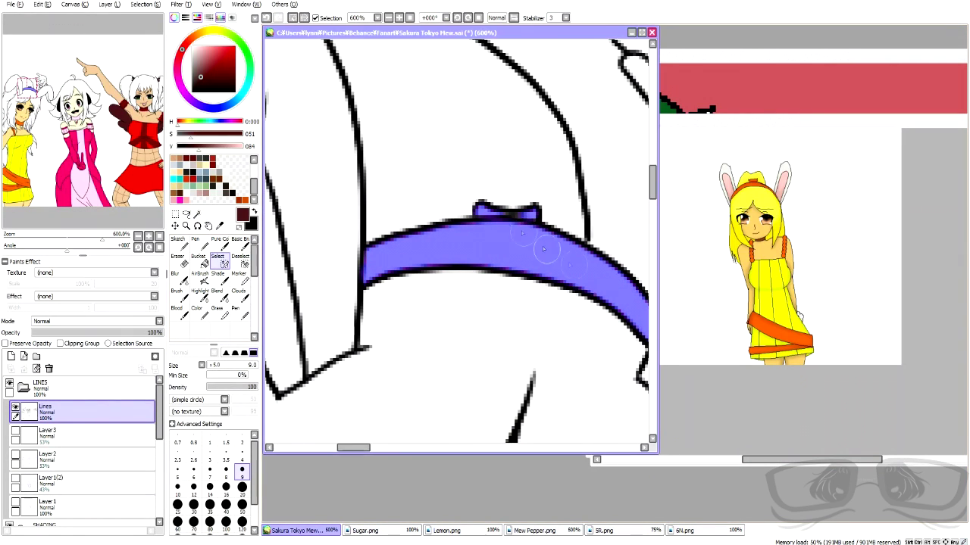
pyautogui.scroll(-8, 487, 219)
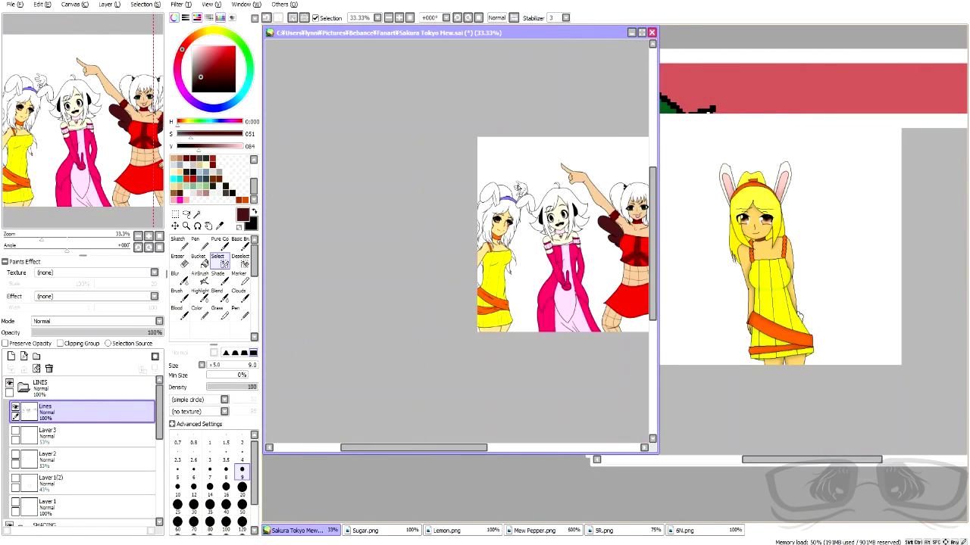
# - Add the left character's wristband frills to the selection and paint the frills and headband orange on the outfit 2 layer
pyautogui.scroll(3, 517, 206)
pyautogui.scroll(4, 517, 206)
pyautogui.press('w')
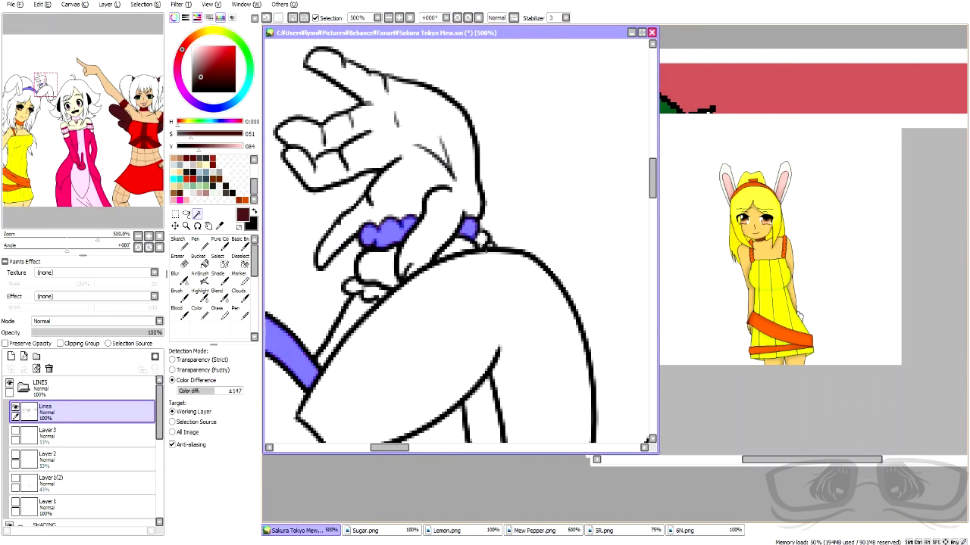
pyautogui.click(228, 263)
pyautogui.press('w')
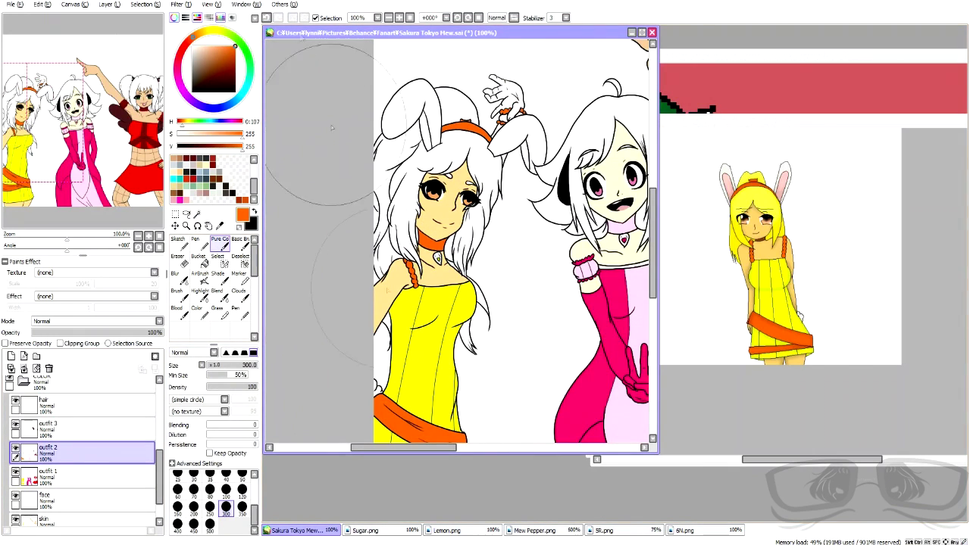
# - Sample the yellow of the left character's dress and select the middle band of the wristband from the Lines layer with the Magic Wand
pyautogui.rightClick(402, 364)
pyautogui.click(197, 216)
pyautogui.scroll(5, 97, 402)
pyautogui.click(97, 409)
pyautogui.scroll(2, 484, 79)
pyautogui.scroll(3, 512, 130)
pyautogui.click(551, 202)
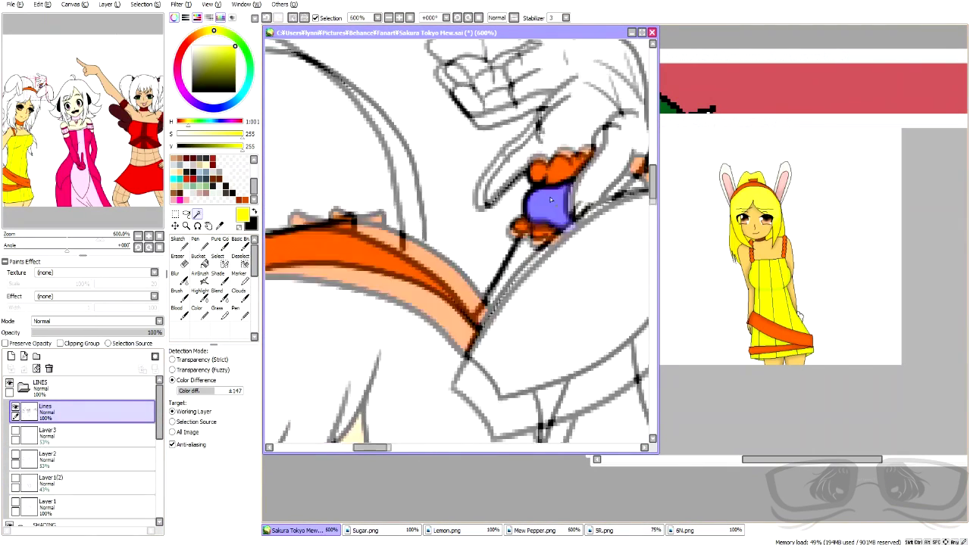
pyautogui.scroll(-1, 557, 200)
pyautogui.click(609, 187)
pyautogui.click(266, 17)
pyautogui.click(610, 190)
# - Paint the left character's wristband yellow on the outfit 1 layer, touch it up with the Pure Color brush at size 4 and save the drawing
pyautogui.scroll(-4, 598, 191)
pyautogui.scroll(-4, 84, 455)
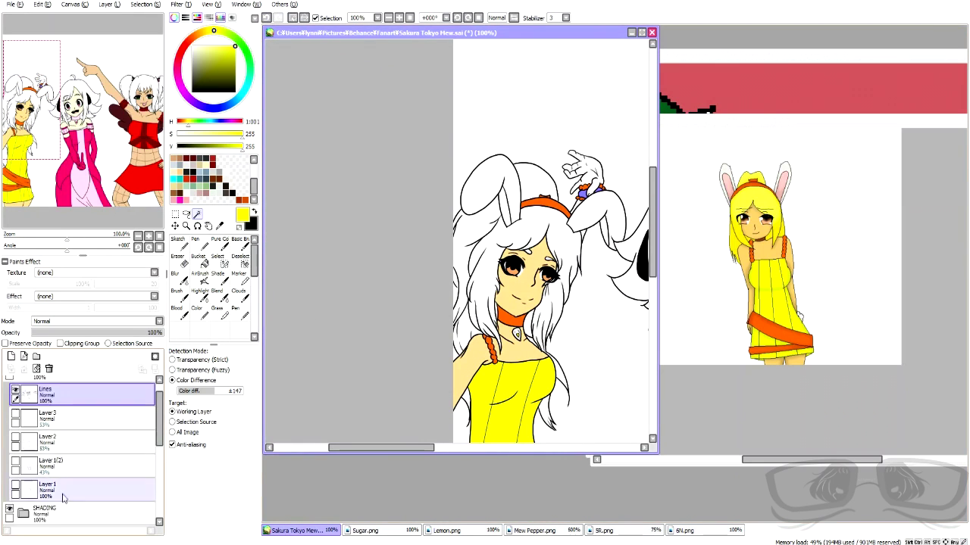
pyautogui.click(47, 509)
pyautogui.click(220, 240)
pyautogui.scroll(8, 602, 189)
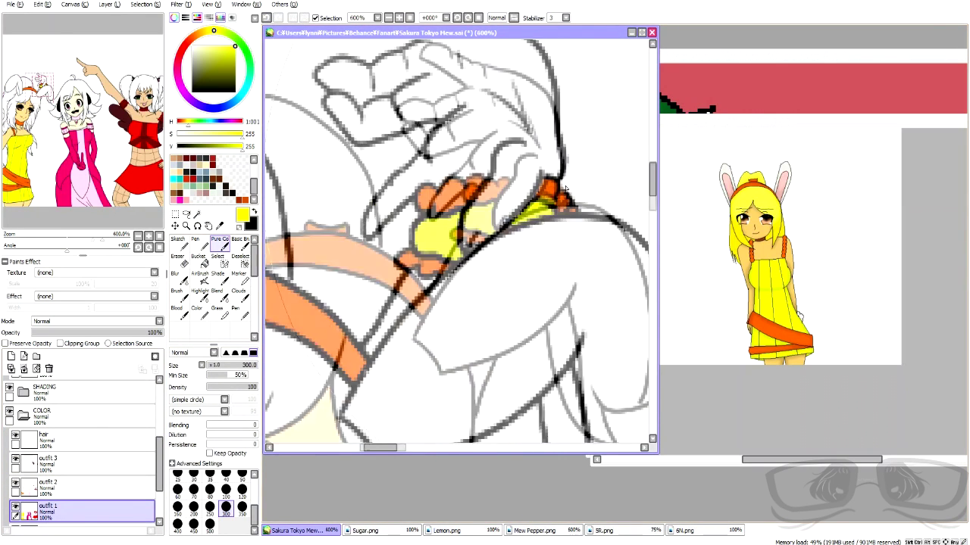
pyautogui.scroll(4, 227, 493)
pyautogui.click(241, 478)
pyautogui.scroll(-8, 486, 232)
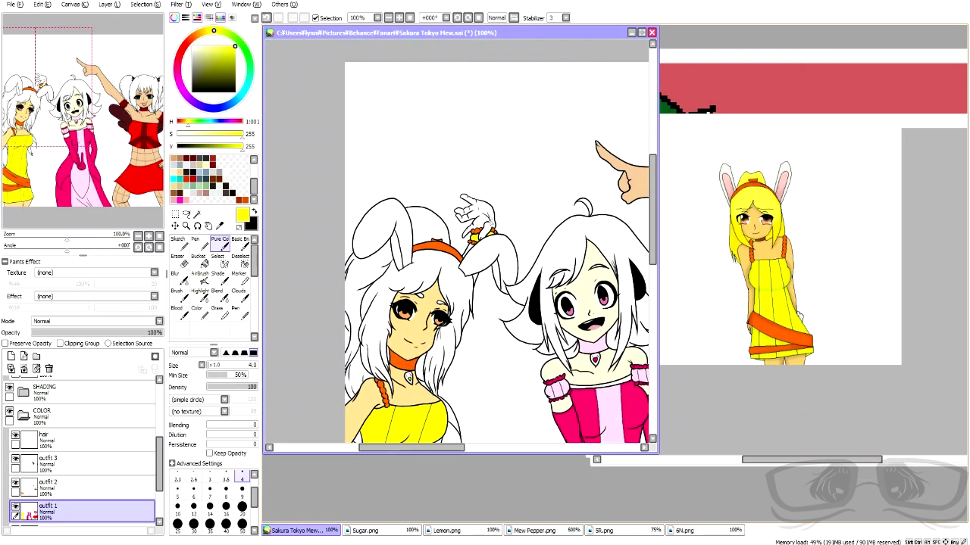
pyautogui.click(15, 5)
pyautogui.click(30, 50)
# - Make outfit 3 the active layer and sample the off-white of the bunny ears from the 5R.png reference
pyautogui.click(79, 465)
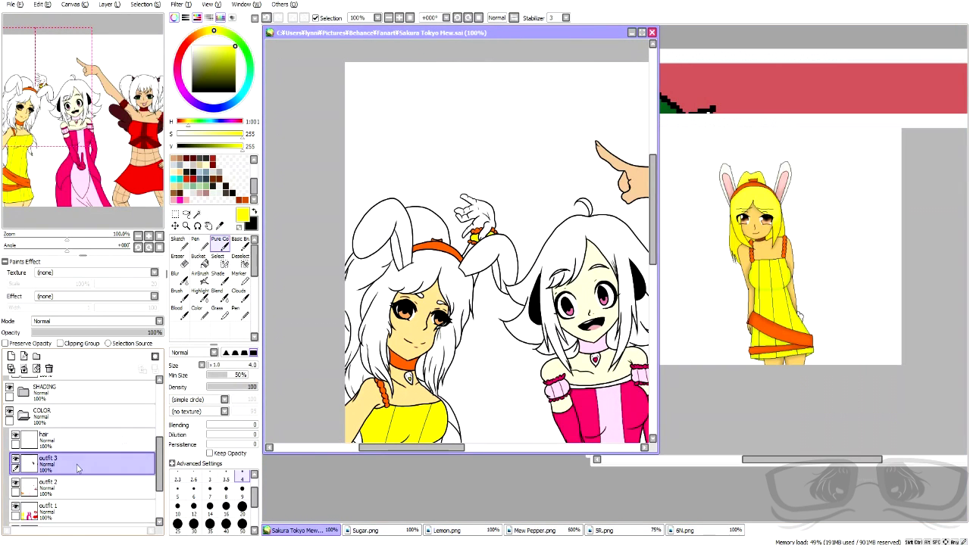
pyautogui.scroll(-5, 572, 293)
pyautogui.scroll(3, 616, 307)
pyautogui.keyDown('alt'); pyautogui.click(788, 172); pyautogui.keyUp('alt')
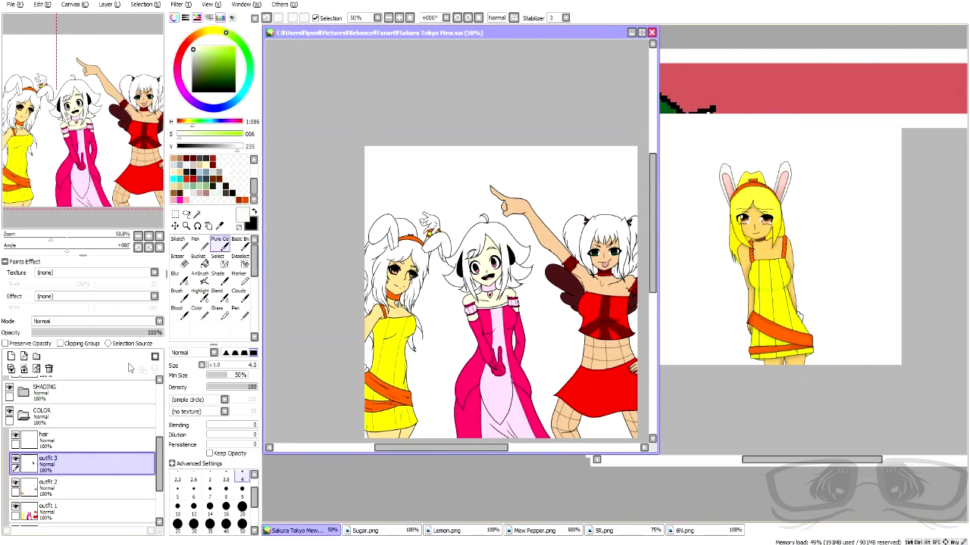
# - Select the left character's pendant and both bunny ears from the Lines layer with the Magic Wand
pyautogui.scroll(3, 71, 393)
pyautogui.click(72, 410)
pyautogui.click(197, 215)
pyautogui.scroll(4, 366, 353)
pyautogui.click(372, 410)
pyautogui.scroll(-2, 395, 353)
pyautogui.scroll(2, 402, 196)
pyautogui.scroll(-4, 402, 195)
pyautogui.scroll(2, 402, 195)
pyautogui.click(402, 195)
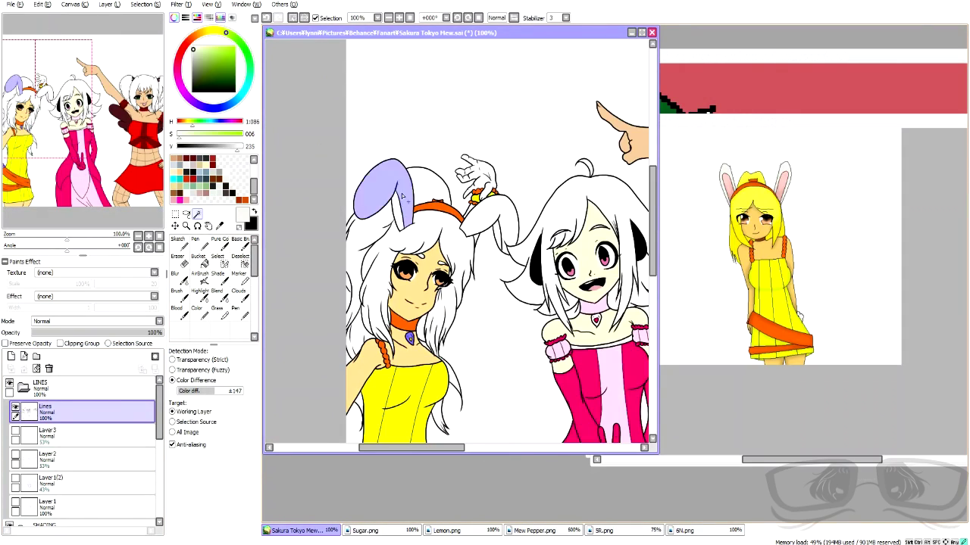
pyautogui.scroll(1, 402, 195)
pyautogui.click(567, 237)
pyautogui.scroll(-1, 582, 286)
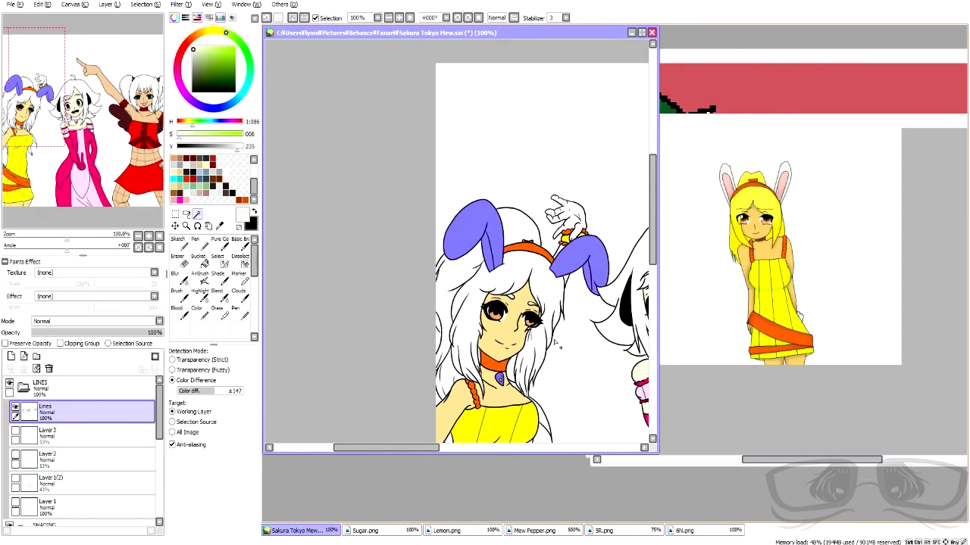
# - Paint the selected bunny ears and pendant off-white on the outfit 3 layer with the Pure Color brush at size 350
pyautogui.scroll(-3, 106, 448)
pyautogui.click(68, 476)
pyautogui.click(66, 496)
pyautogui.click(219, 278)
pyautogui.scroll(-1, 458, 308)
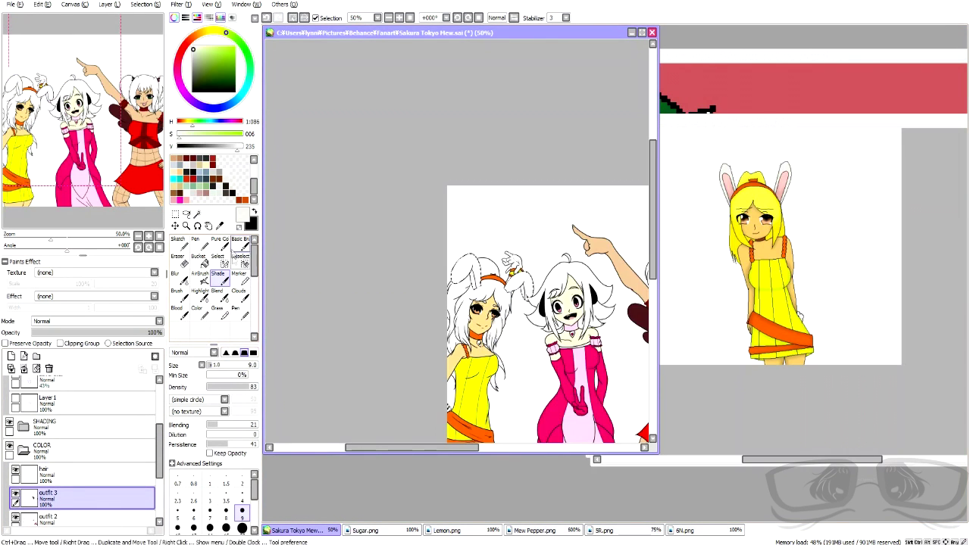
pyautogui.click(221, 244)
pyautogui.scroll(-1, 446, 303)
pyautogui.click(242, 525)
pyautogui.scroll(2, 450, 365)
pyautogui.scroll(-3, 241, 504)
pyautogui.click(242, 508)
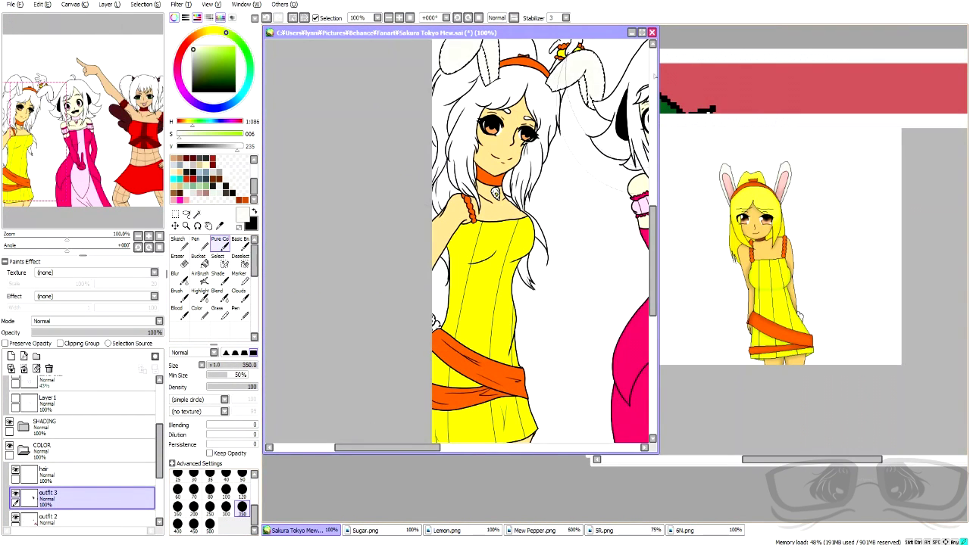
pyautogui.scroll(-1, 488, 273)
pyautogui.scroll(1, 515, 168)
# - Paint the inner parts of both bunny ears pale pink with the Pure Color brush at size 9
pyautogui.click(174, 200)
pyautogui.scroll(1, 559, 176)
pyautogui.scroll(-1, 557, 178)
pyautogui.scroll(2, 458, 163)
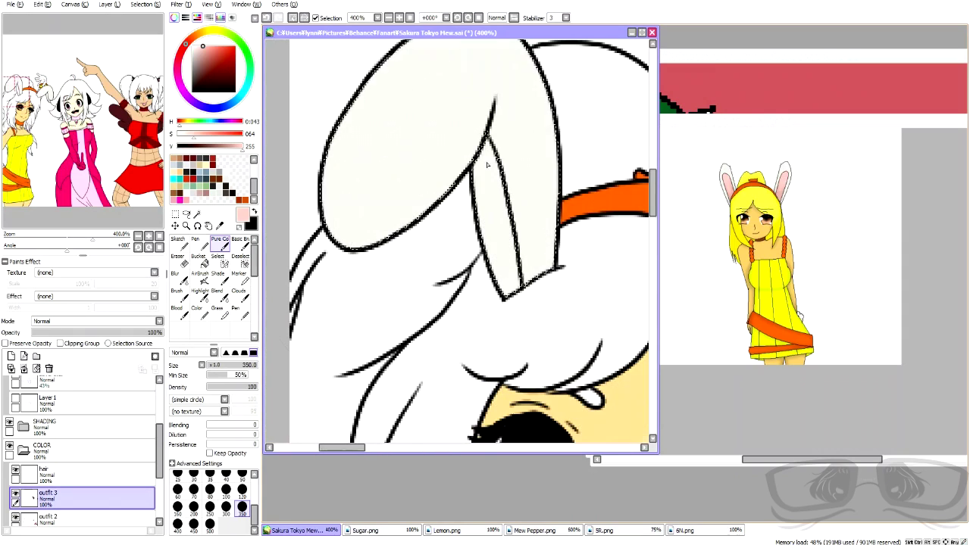
pyautogui.scroll(3, 241, 497)
pyautogui.click(241, 492)
pyautogui.moveTo(496, 202)
pyautogui.mouseDown()
pyautogui.moveTo(508, 307)
pyautogui.moveTo(486, 167)
pyautogui.mouseUp()
pyautogui.scroll(-4, 489, 168)
pyautogui.scroll(5, 563, 178)
pyautogui.moveTo(538, 191); pyautogui.dragTo(543, 180)
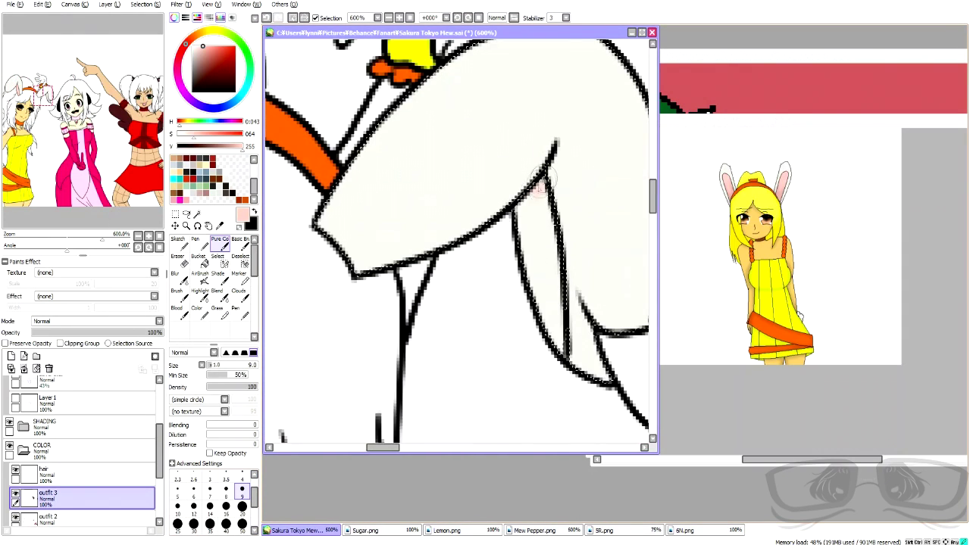
pyautogui.moveTo(541, 305); pyautogui.dragTo(525, 216)
pyautogui.scroll(-5, 527, 180)
# - Change the color to pale yellow and paint the left character's selected pendant with it
pyautogui.scroll(6, 518, 100)
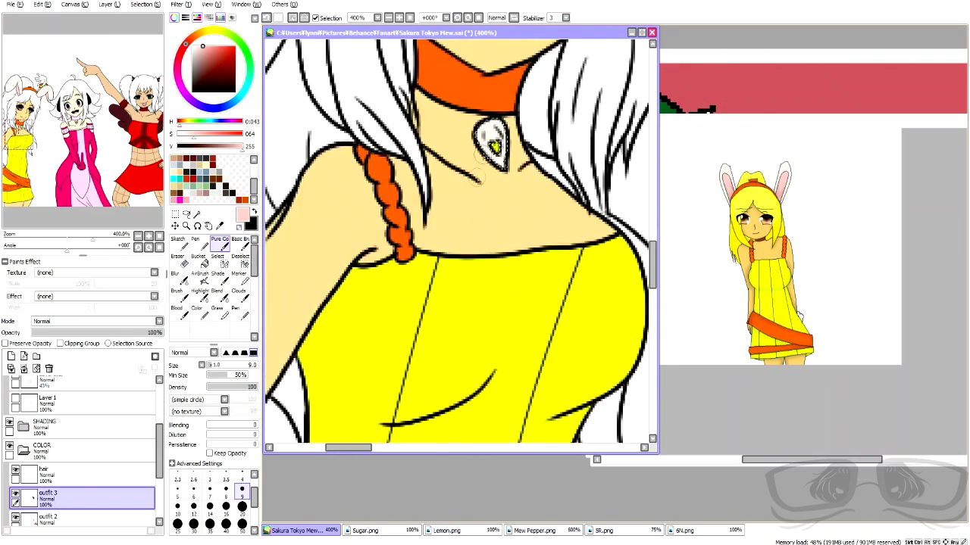
pyautogui.click(212, 31)
pyautogui.moveTo(428, 152); pyautogui.dragTo(485, 172)
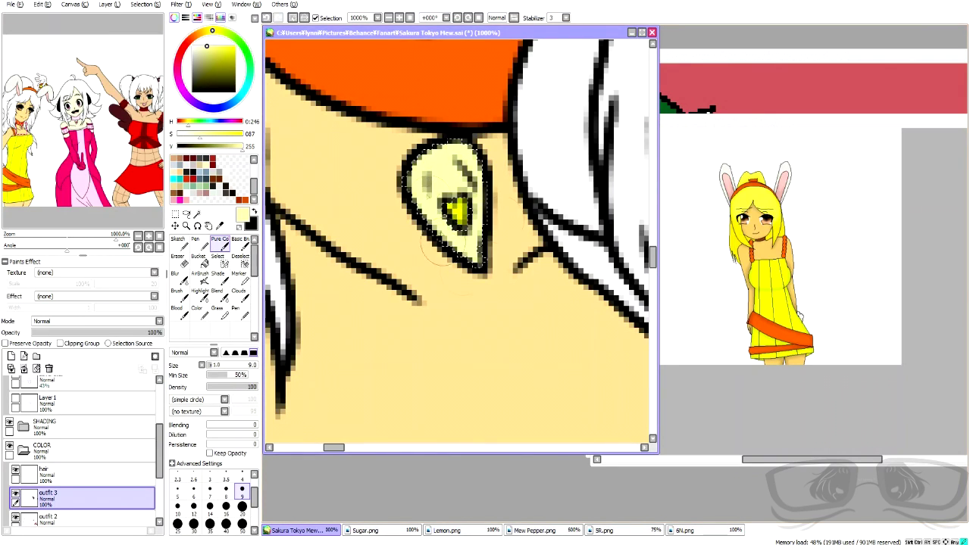
# - Bring up the 6N.png reference and select the middle character's pendant and dress neckline trim from the Lines layer with the Magic Wand
pyautogui.scroll(-8, 439, 250)
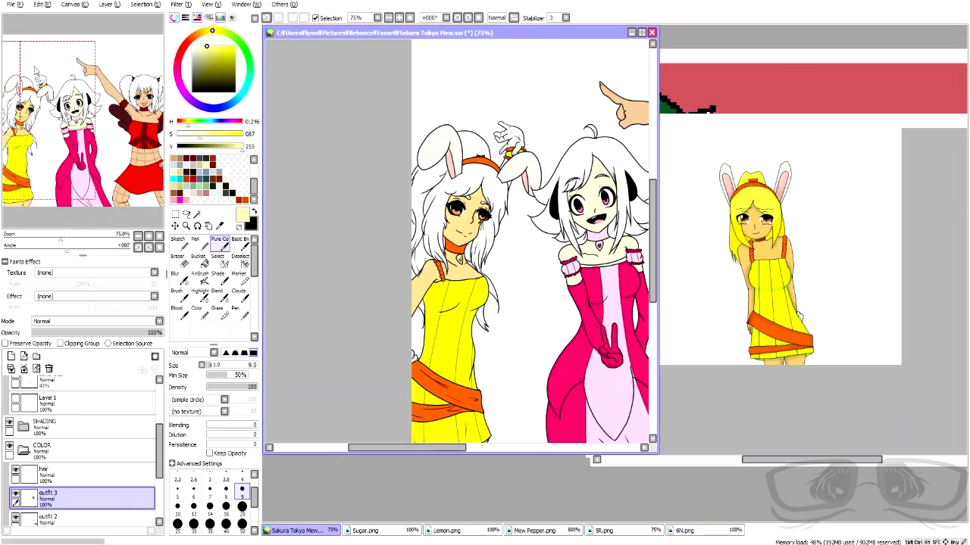
pyautogui.scroll(5, 84, 447)
pyautogui.click(83, 411)
pyautogui.click(197, 214)
pyautogui.click(683, 532)
pyautogui.click(497, 34)
pyautogui.scroll(-3, 574, 156)
pyautogui.scroll(8, 597, 170)
pyautogui.click(516, 293)
pyautogui.scroll(-2, 515, 292)
pyautogui.click(523, 336)
pyautogui.scroll(-5, 534, 333)
pyautogui.scroll(6, 565, 400)
pyautogui.scroll(-4, 553, 379)
pyautogui.scroll(1, 546, 175)
pyautogui.scroll(3, 549, 178)
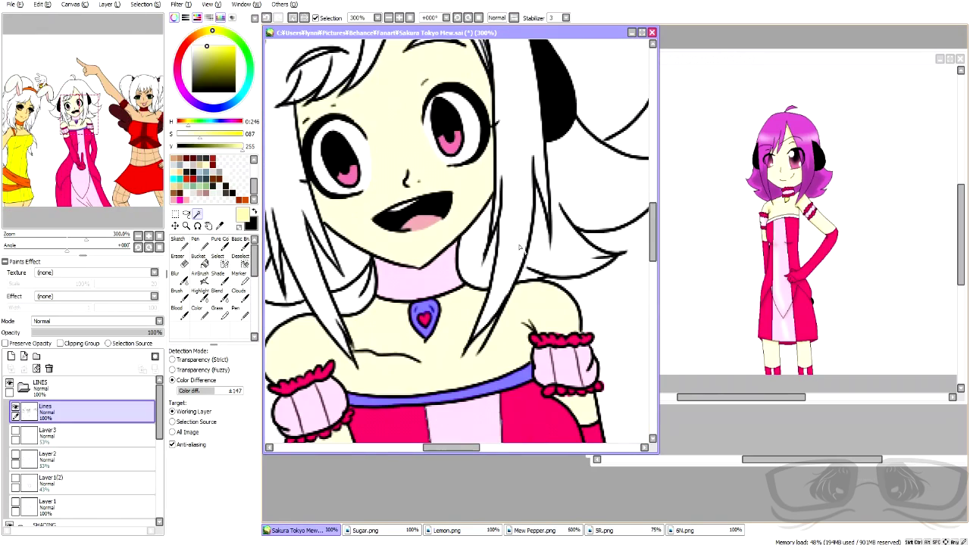
# - Paint the middle character's pendant pale yellow on the outfit 3 layer with the Pure Color brush and clear the selection
pyautogui.scroll(-3, 68, 440)
pyautogui.scroll(-5, 315, 315)
pyautogui.scroll(2, 409, 290)
pyautogui.scroll(-1, 486, 295)
pyautogui.scroll(-3, 453, 311)
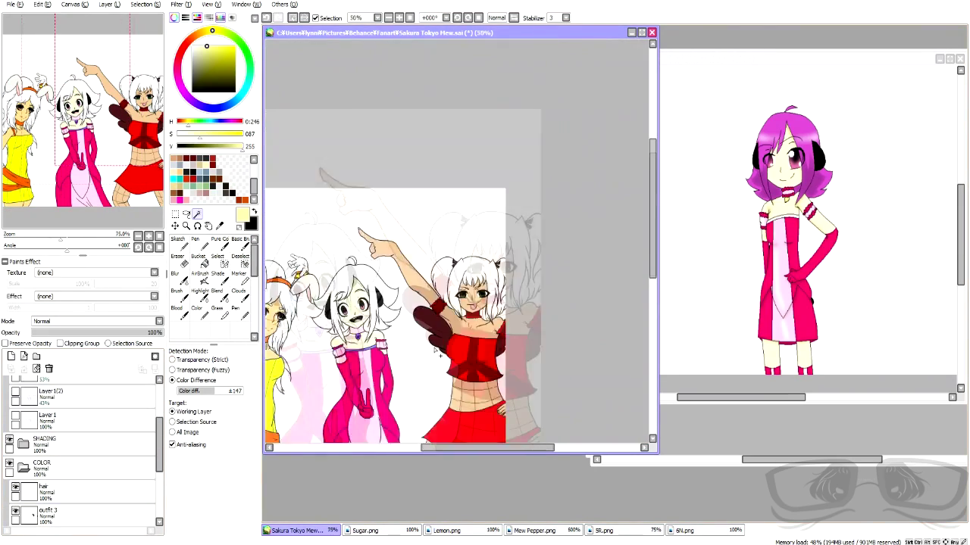
pyautogui.scroll(-2, 128, 411)
pyautogui.click(102, 446)
pyautogui.click(220, 243)
pyautogui.scroll(3, 383, 278)
pyautogui.scroll(6, 434, 236)
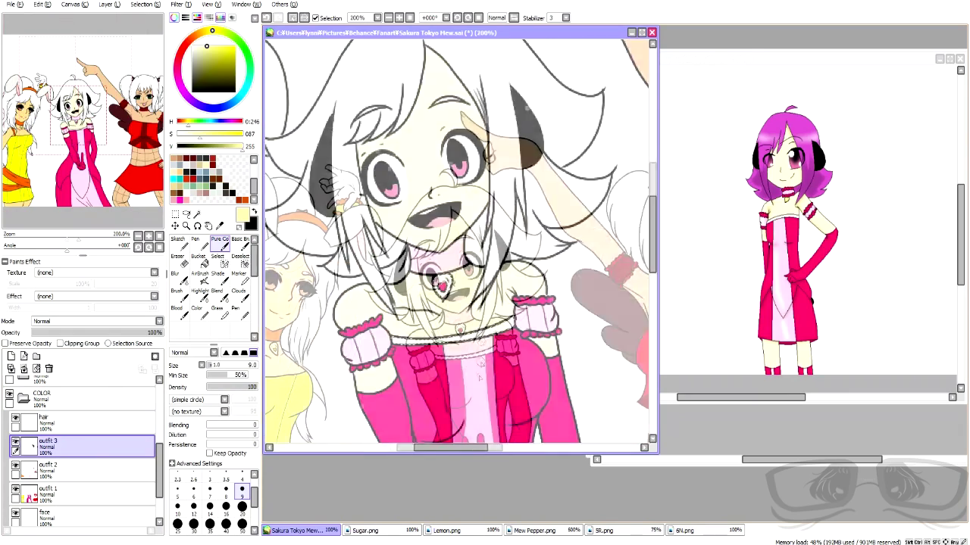
pyautogui.scroll(-1, 332, 274)
pyautogui.press('x')
pyautogui.click(294, 17)
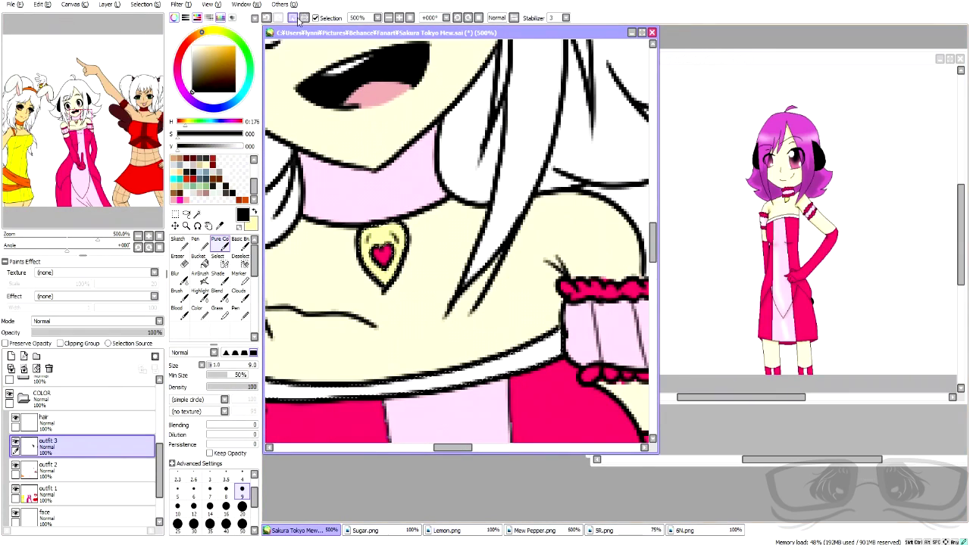
# - Draw a small black heart inside the right character's pendant on the Lines layer with the Pen at size 2
pyautogui.scroll(5, 110, 403)
pyautogui.click(111, 410)
pyautogui.click(202, 243)
pyautogui.scroll(-5, 369, 270)
pyautogui.scroll(6, 584, 243)
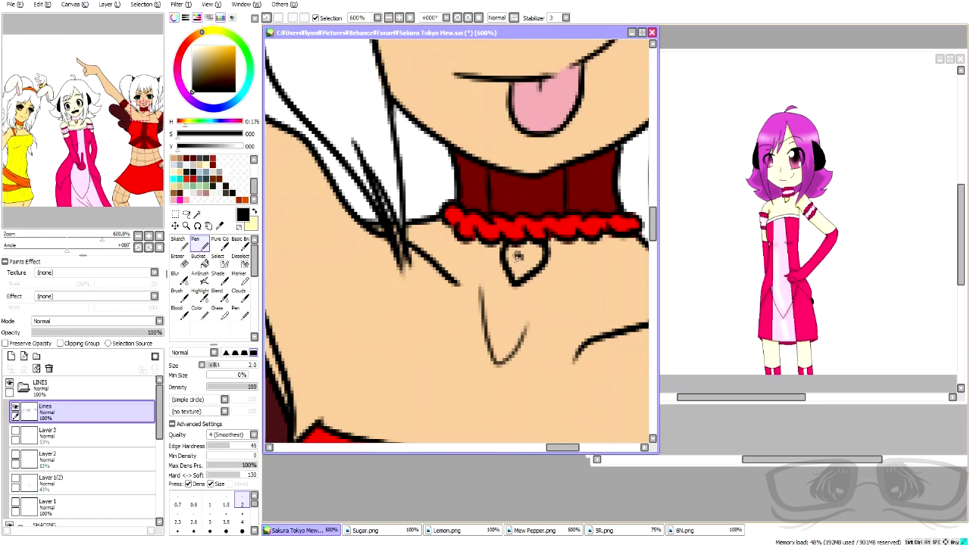
# - Select the right character's pendant, paint it pale yellow on the outfit 3 layer, and erase the color inside its small heart
pyautogui.click(197, 214)
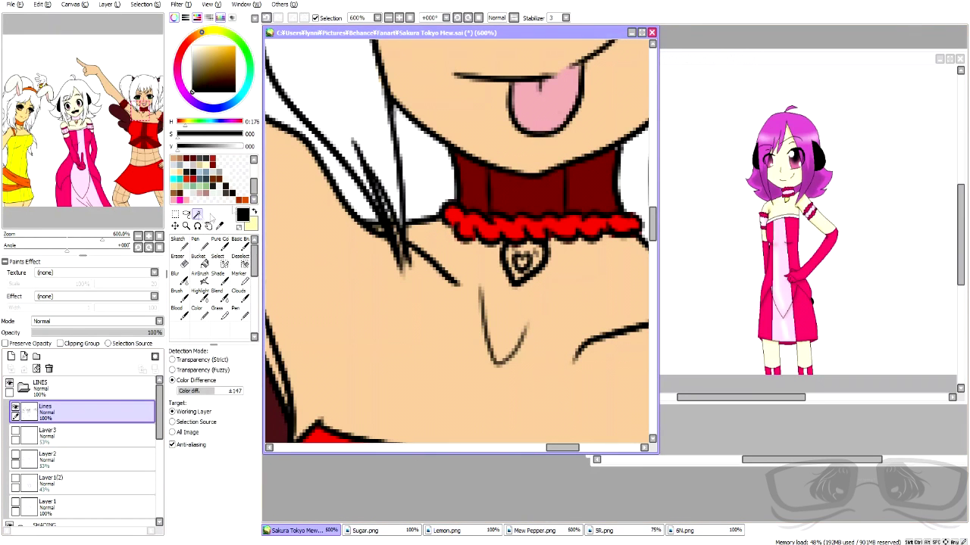
pyautogui.click(522, 259)
pyautogui.scroll(-5, 526, 275)
pyautogui.scroll(-5, 71, 473)
pyautogui.click(72, 467)
pyautogui.press('x')
pyautogui.click(220, 243)
pyautogui.scroll(6, 517, 235)
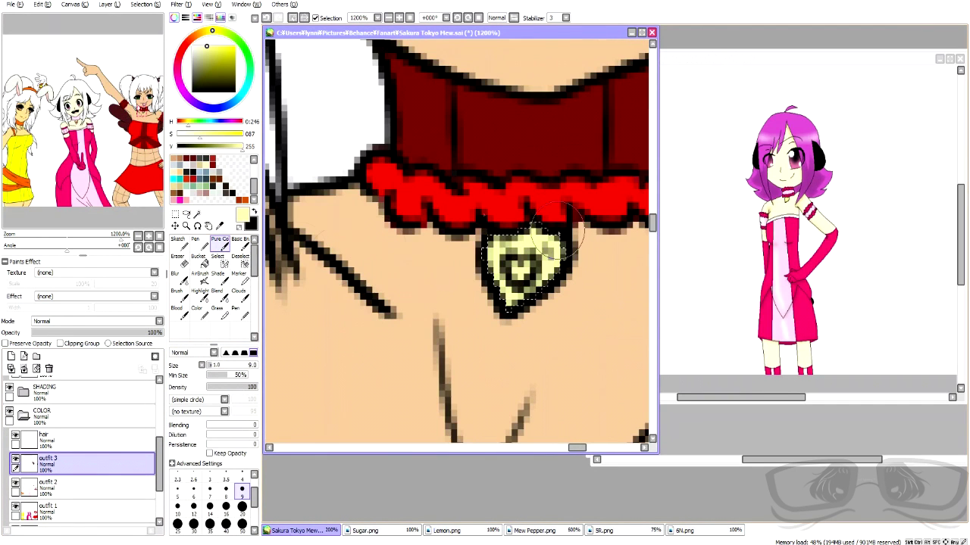
pyautogui.press('e')
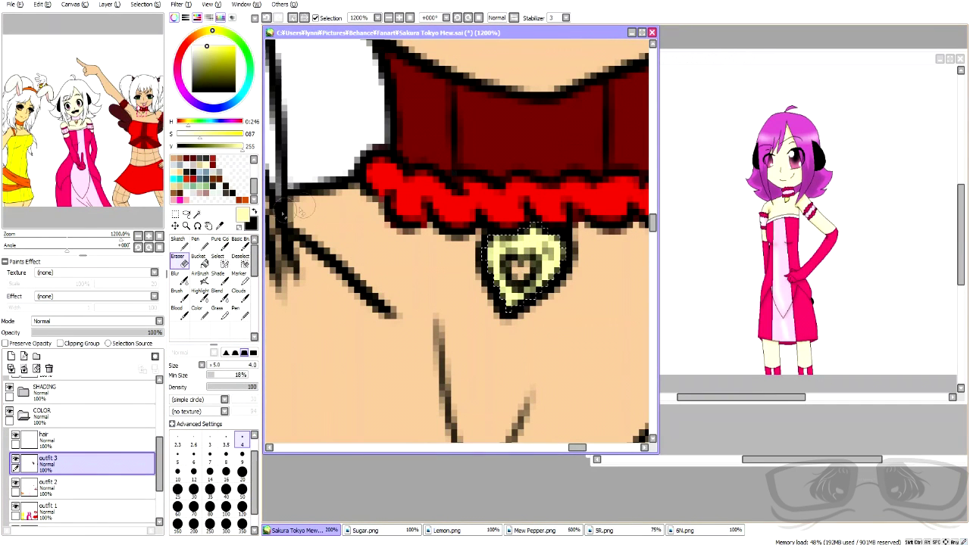
# - Sample the red of the choker frill and paint the pendant's small heart with it on the outfit 1 layer at brush size 4
pyautogui.press('x')
pyautogui.rightClick(489, 202)
pyautogui.scroll(-1, 142, 470)
pyautogui.click(141, 485)
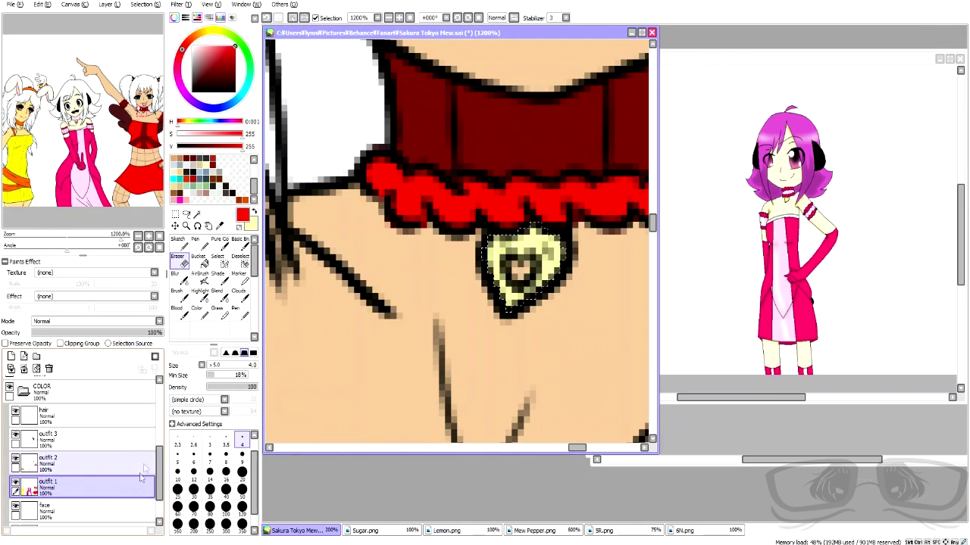
pyautogui.click(220, 243)
pyautogui.moveTo(509, 263); pyautogui.dragTo(513, 269)
pyautogui.click(242, 478)
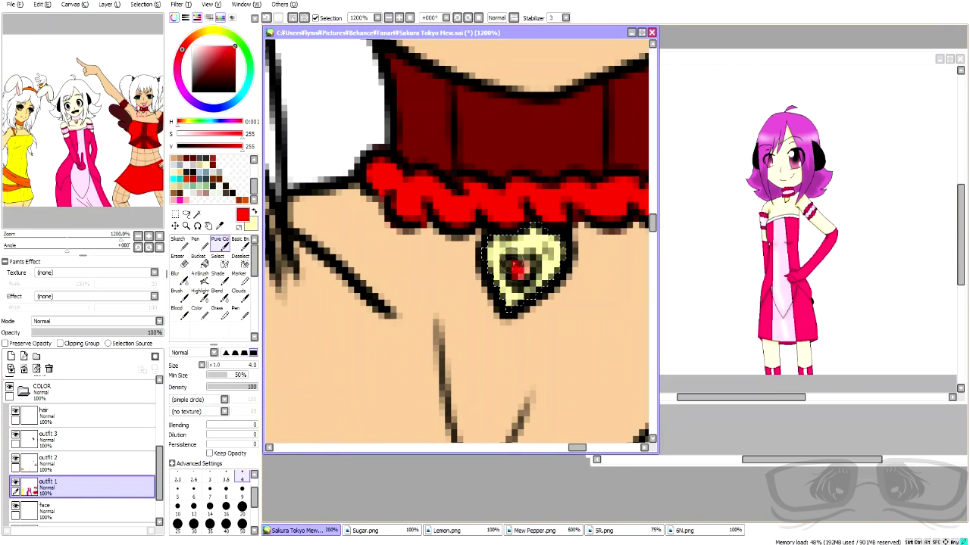
pyautogui.hotkey('ctrl', '0')
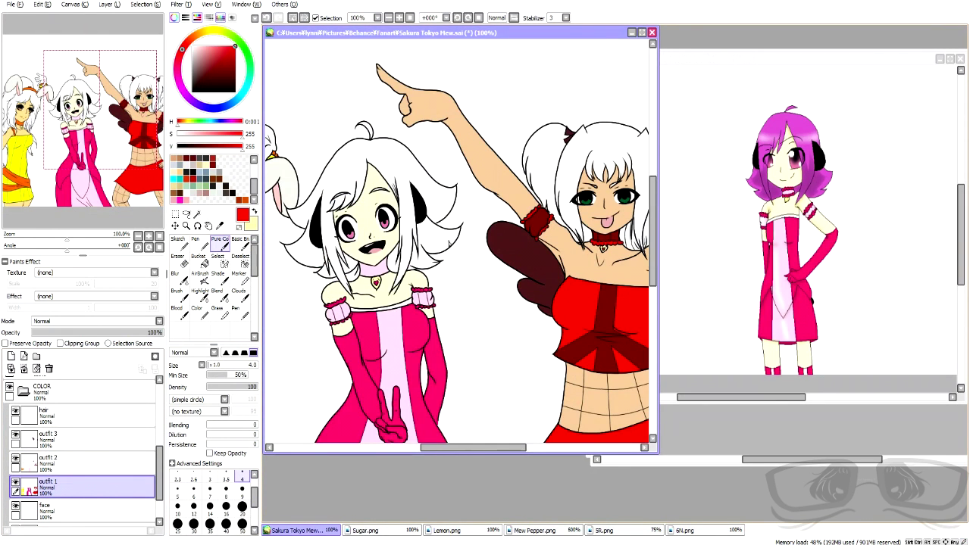
# - Select the middle character's dress neckline trim from the Lines layer with the Magic Wand
pyautogui.scroll(5, 104, 413)
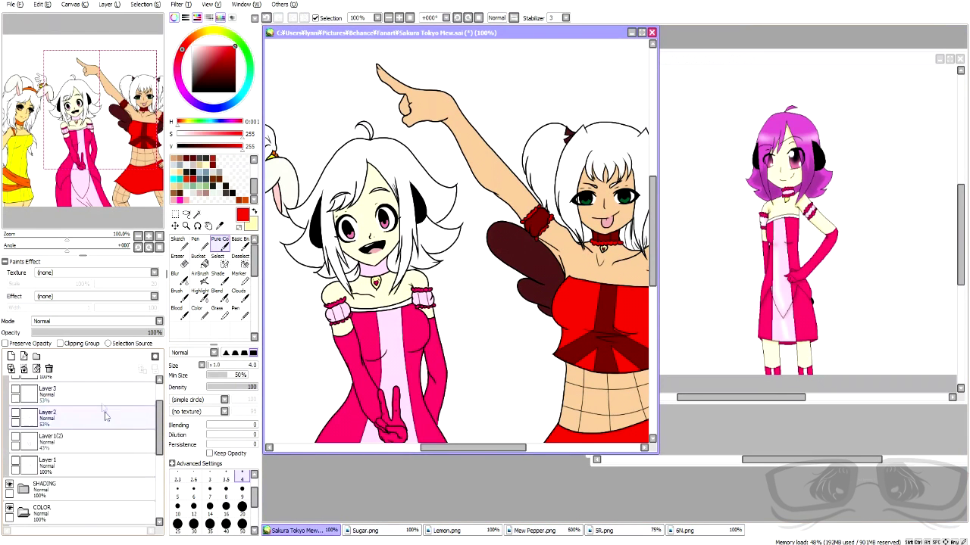
pyautogui.click(104, 412)
pyautogui.click(197, 215)
pyautogui.scroll(2, 402, 333)
pyautogui.click(378, 283)
pyautogui.scroll(-3, 120, 479)
pyautogui.scroll(-1, 118, 479)
# - Sample the trim's white from the 6N.png reference and paint the selected neckline trim off-white on the outfit 3 layer at brush size 20
pyautogui.click(119, 479)
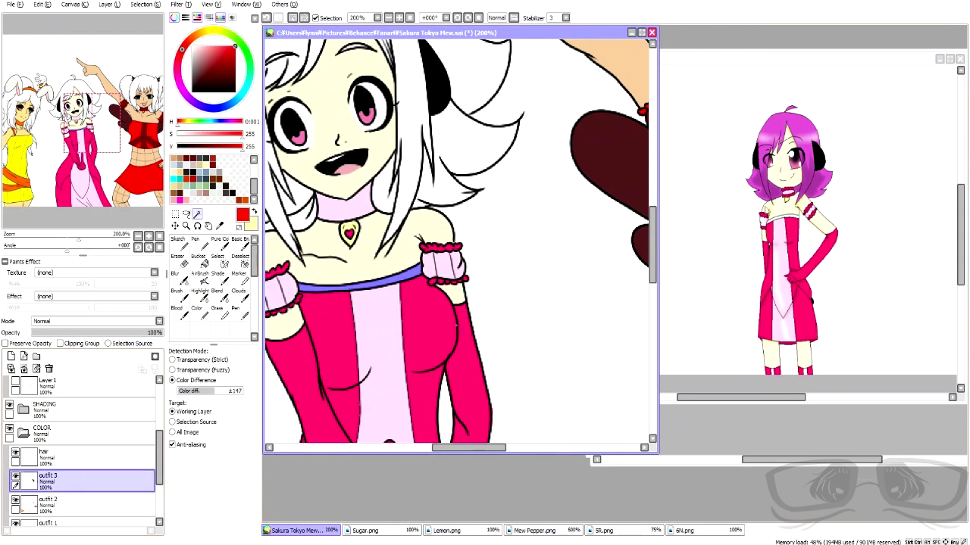
pyautogui.rightClick(784, 221)
pyautogui.click(785, 219)
pyautogui.scroll(5, 795, 212)
pyautogui.press('n')
pyautogui.keyDown('alt'); pyautogui.click(675, 299); pyautogui.keyUp('alt')
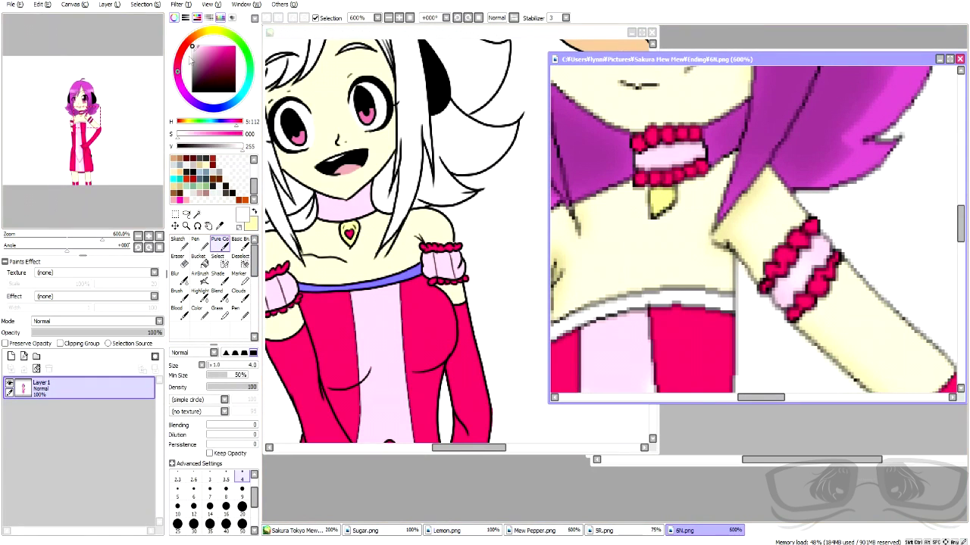
pyautogui.click(481, 450)
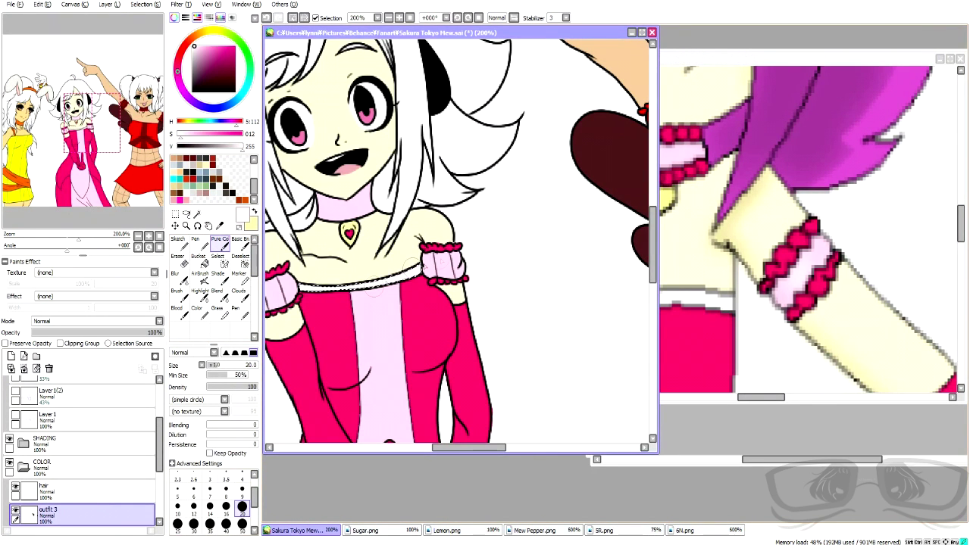
pyautogui.moveTo(181, 139); pyautogui.dragTo(178, 138)
pyautogui.scroll(-4, 437, 237)
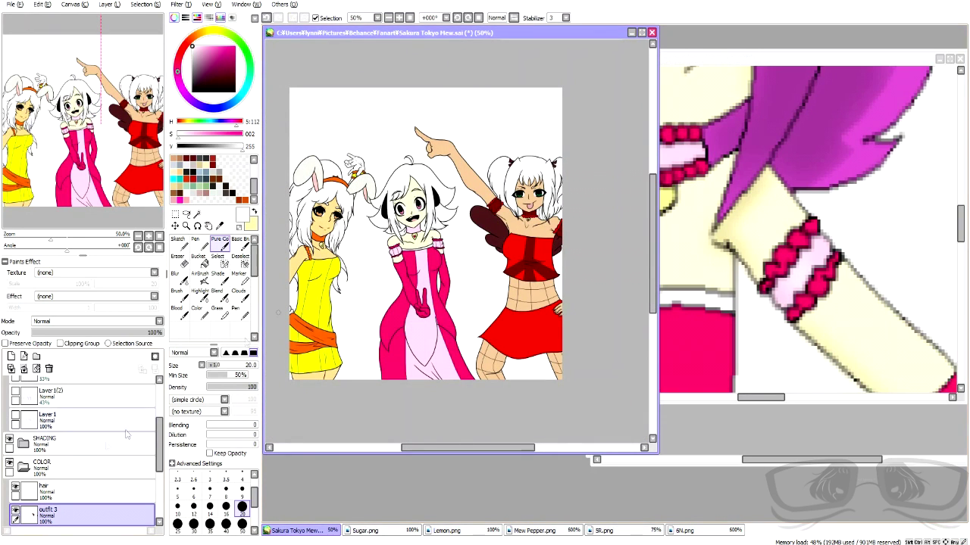
# - Activate the Lines layer with the Magic Wand ready for selecting on the left character
pyautogui.click(197, 214)
pyautogui.scroll(4, 101, 385)
pyautogui.click(102, 410)
pyautogui.scroll(3, 290, 215)
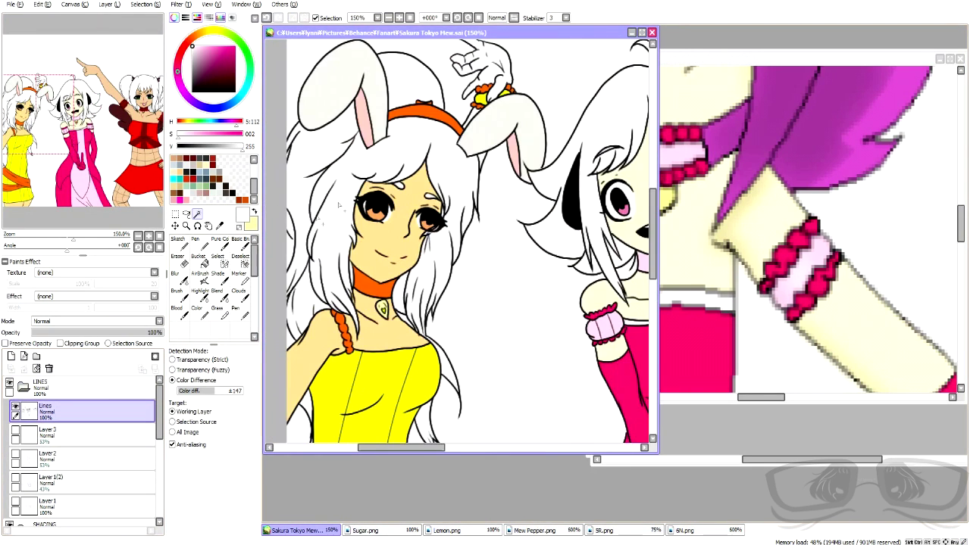
pyautogui.click(394, 144)
pyautogui.click(415, 93)
pyautogui.scroll(-1, 413, 132)
pyautogui.hotkey('ctrl', 'd')
# - Select the left character's raised hand and arm, and switch to the Select brush for missed spots
pyautogui.scroll(4, 458, 70)
pyautogui.click(484, 121)
pyautogui.click(435, 283)
pyautogui.click(220, 262)
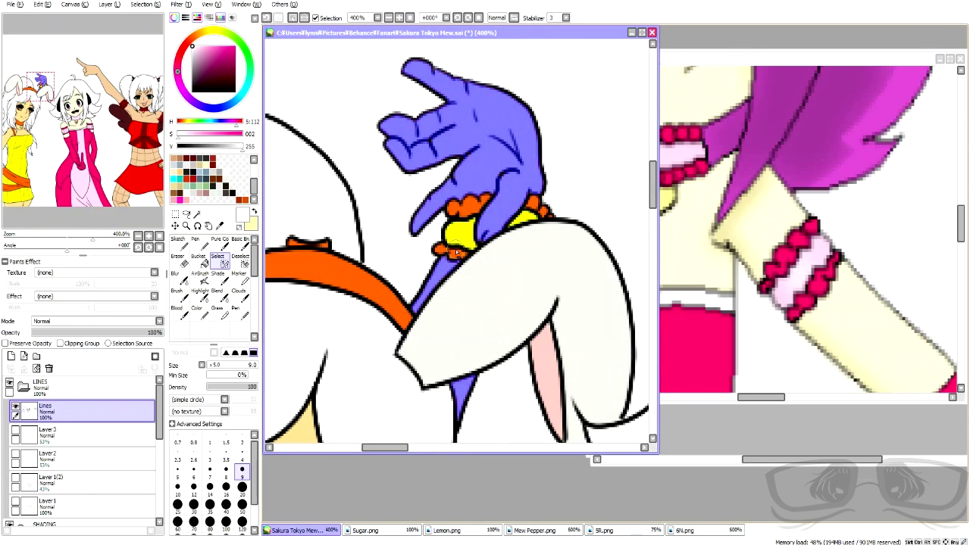
# - Paint the selected hand and arm with the left character's skin tone on the skin layer, using the Pure Color brush at size 50
pyautogui.scroll(-7, 457, 253)
pyautogui.scroll(-5, 119, 450)
pyautogui.click(108, 488)
pyautogui.scroll(5, 443, 259)
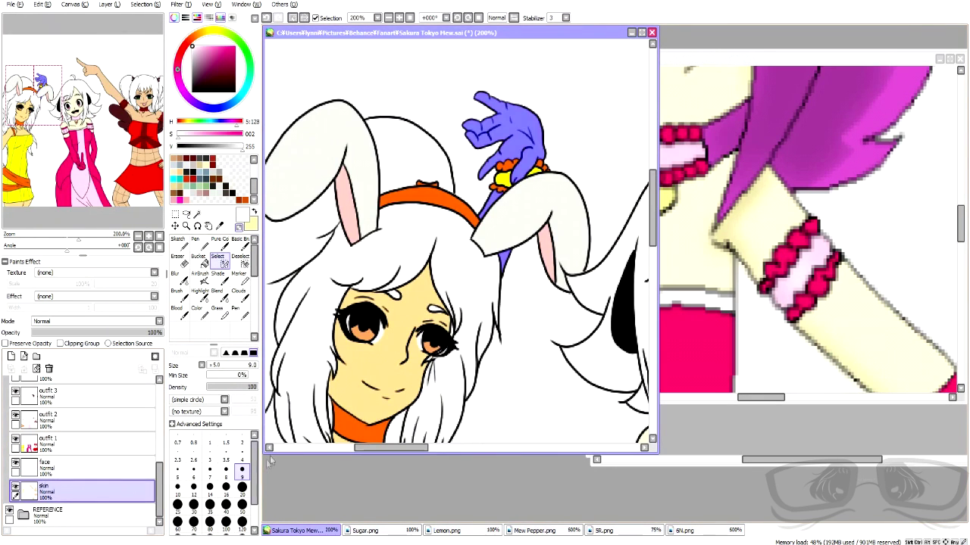
pyautogui.press('b')
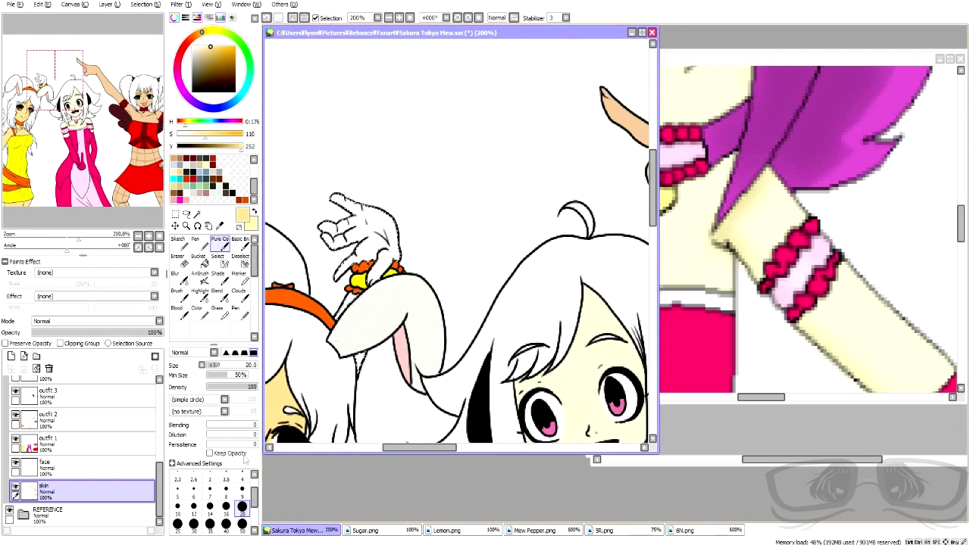
pyautogui.click(241, 525)
pyautogui.moveTo(346, 306)
pyautogui.mouseDown()
pyautogui.moveTo(371, 231)
pyautogui.moveTo(337, 216)
pyautogui.mouseUp()
pyautogui.scroll(-2, 469, 214)
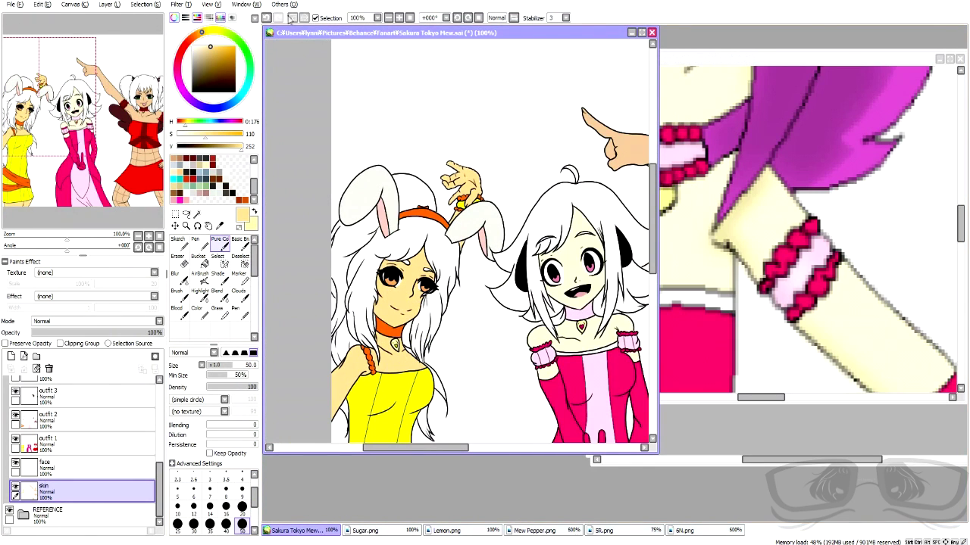
# - Select the left character's back and front hair sections from the Lines layer with the Magic Wand
pyautogui.scroll(2, 60, 445)
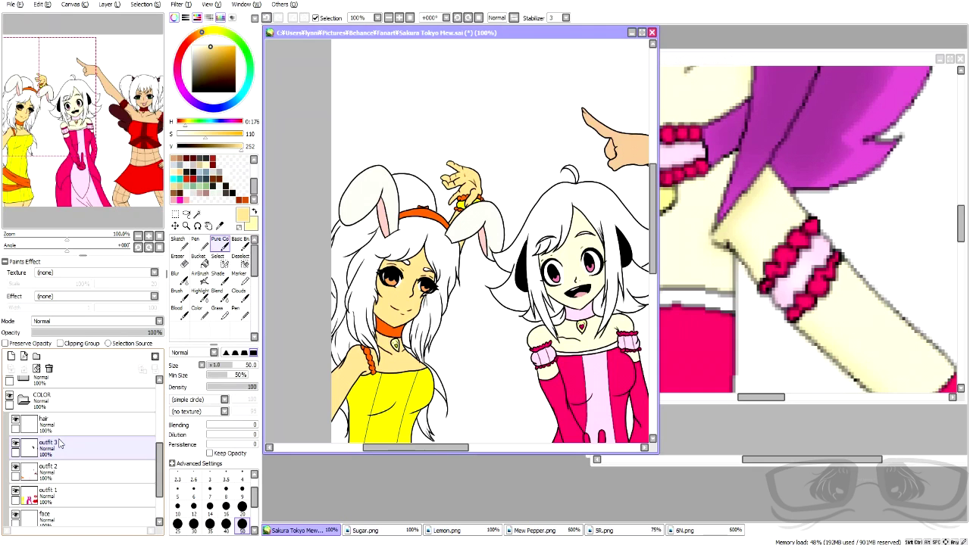
pyautogui.scroll(4, 63, 412)
pyautogui.click(66, 397)
pyautogui.click(197, 214)
pyautogui.click(416, 189)
pyautogui.click(359, 234)
pyautogui.scroll(2, 359, 234)
pyautogui.scroll(-1, 364, 237)
pyautogui.scroll(1, 383, 275)
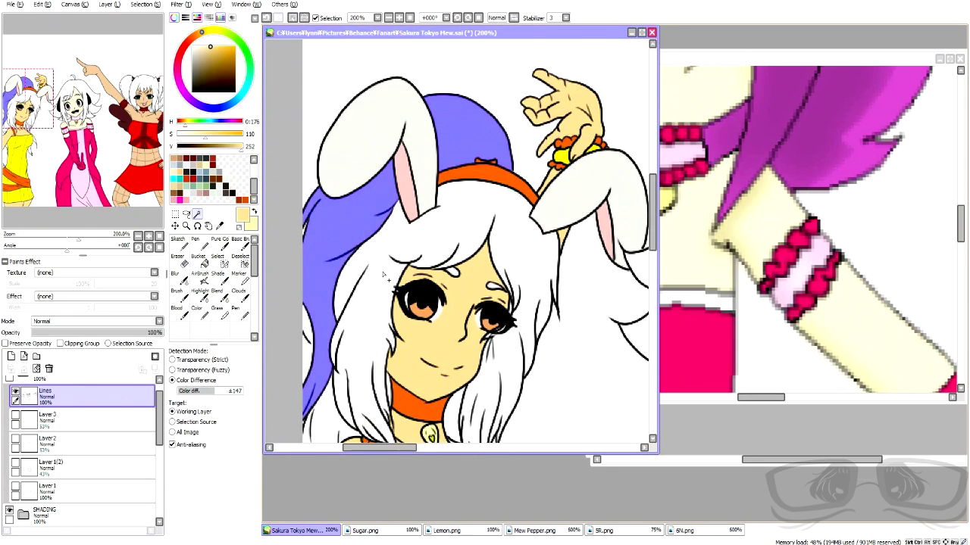
pyautogui.click(384, 276)
# - Fill in the missed hair selection around the eyelashes with the Select brush at size 20
pyautogui.scroll(2, 384, 277)
pyautogui.click(217, 258)
pyautogui.click(242, 487)
pyautogui.moveTo(553, 334); pyautogui.dragTo(518, 376)
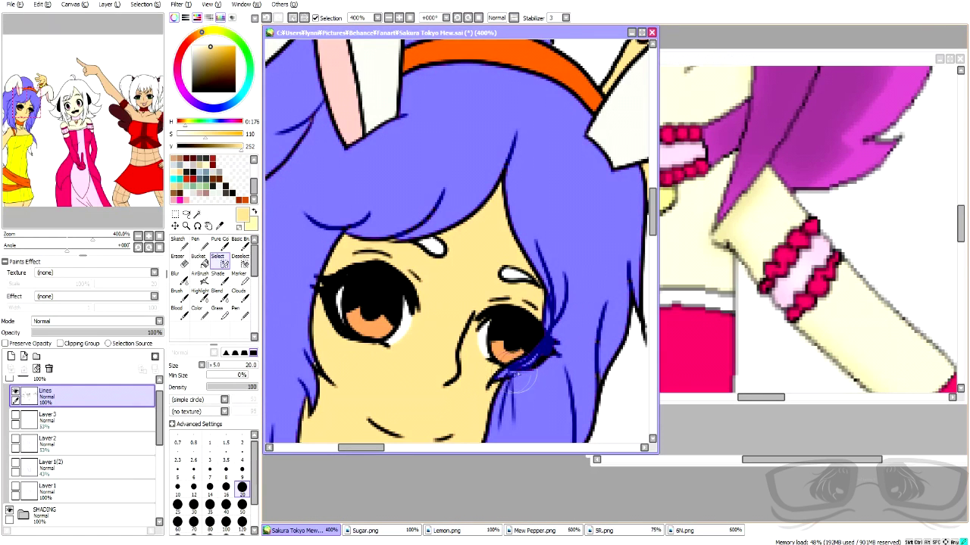
# - Add both of the left character's eyebrows to the selection and touch up their edges with the Select brush at size 4
pyautogui.click(197, 214)
pyautogui.click(435, 247)
pyautogui.click(514, 275)
pyautogui.click(219, 260)
pyautogui.click(241, 454)
pyautogui.moveTo(525, 276); pyautogui.dragTo(531, 280)
pyautogui.moveTo(348, 413); pyautogui.dragTo(581, 181)
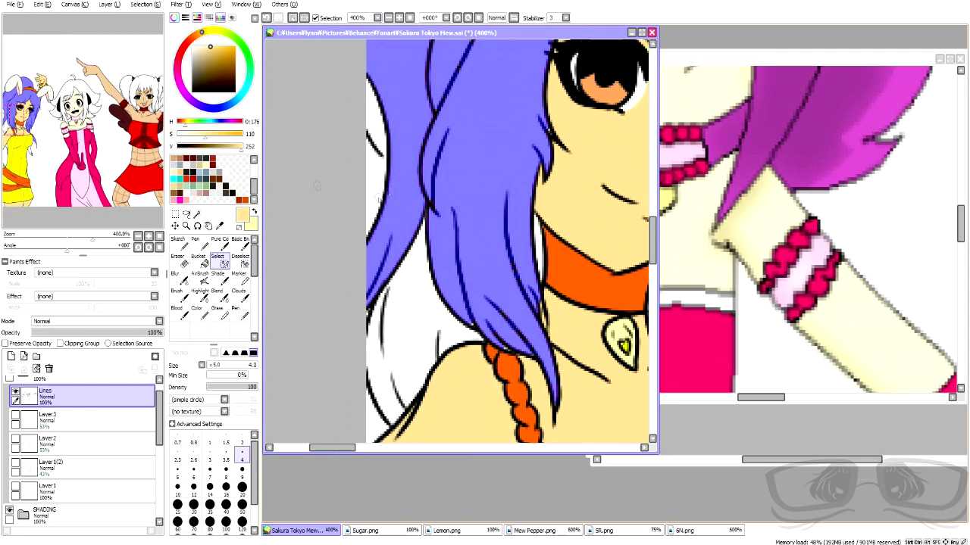
# - Add the hair behind the left character's shoulder to the selection and fill the remaining gaps with the Select brush
pyautogui.press('w')
pyautogui.click(465, 328)
pyautogui.press('s')
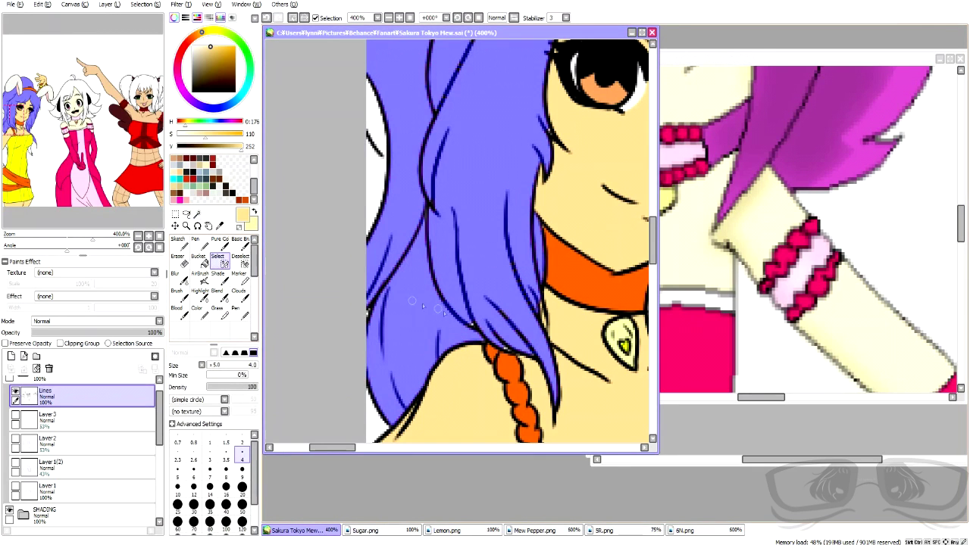
pyautogui.moveTo(571, 55); pyautogui.dragTo(468, 144)
pyautogui.scroll(1, 467, 144)
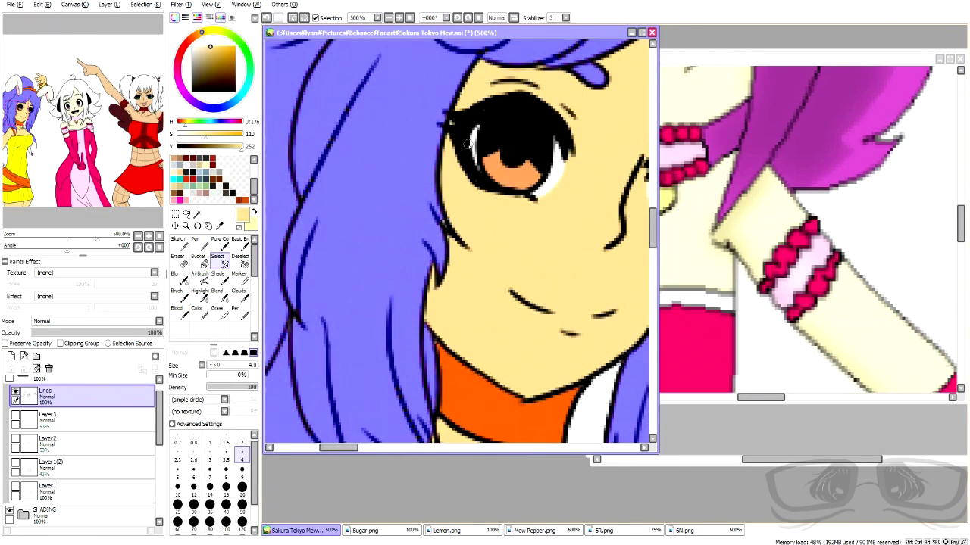
pyautogui.scroll(-4, 431, 326)
pyautogui.scroll(4, 519, 341)
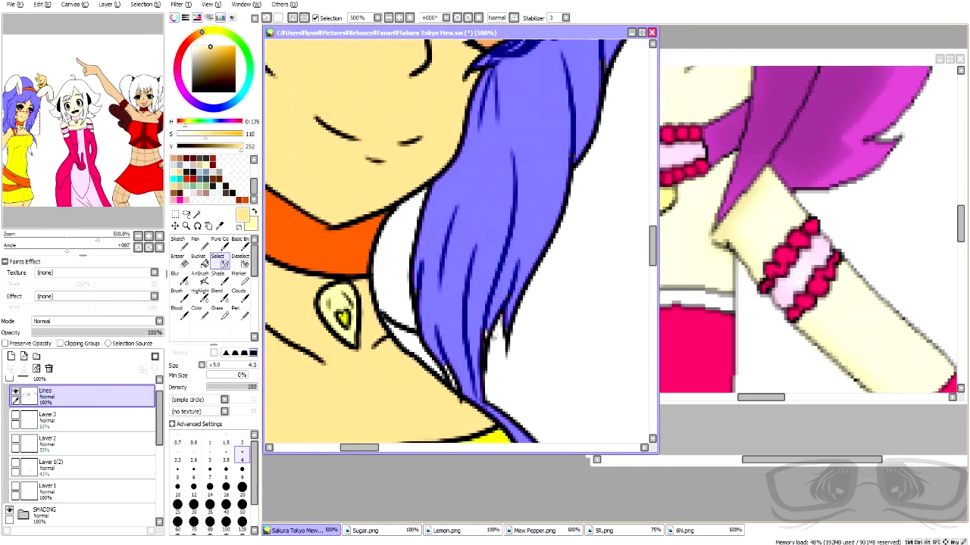
# - Add the hair beside the neck and the lower strands behind the yellow dress to the selection
pyautogui.click(198, 215)
pyautogui.click(395, 257)
pyautogui.press('s')
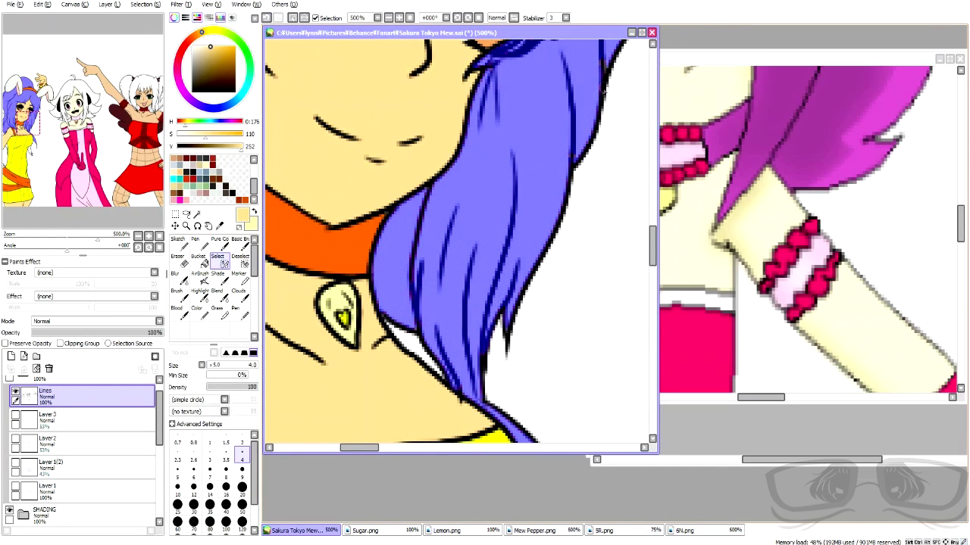
pyautogui.scroll(-4, 564, 148)
pyautogui.scroll(-1, 550, 161)
pyautogui.scroll(3, 527, 224)
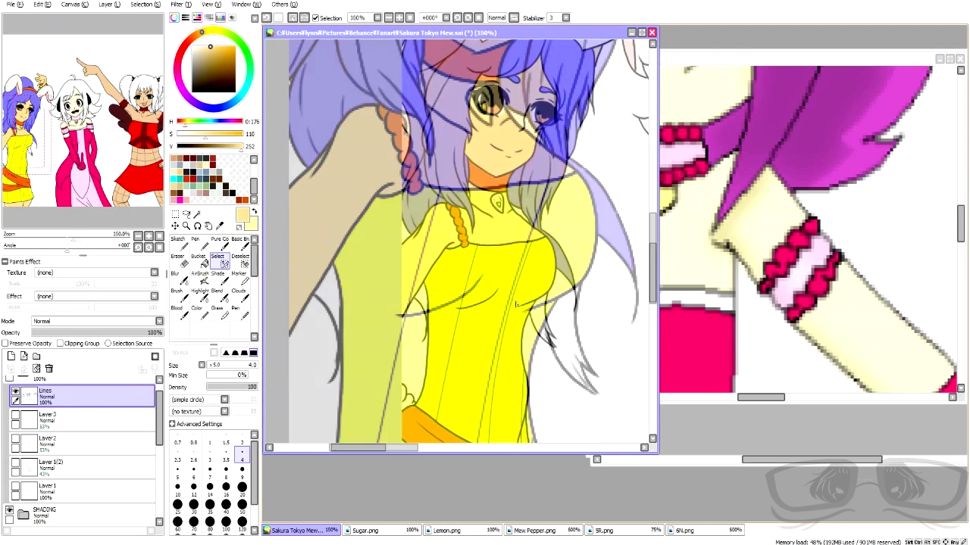
pyautogui.click(197, 214)
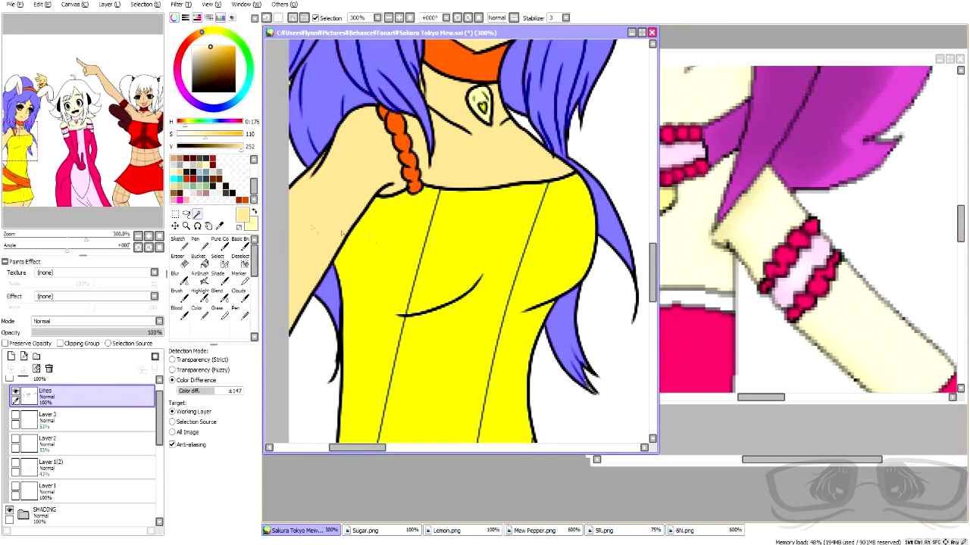
pyautogui.press('s')
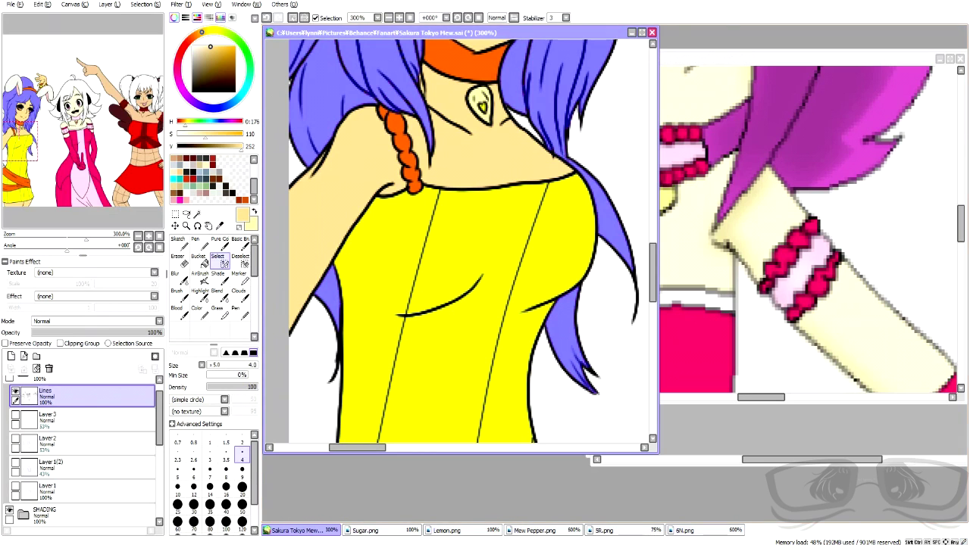
# - Sample the hair color from the 5R.png reference and make it a light yellow
pyautogui.click(606, 532)
pyautogui.scroll(4, 820, 234)
pyautogui.press('c')
pyautogui.rightClick(792, 220)
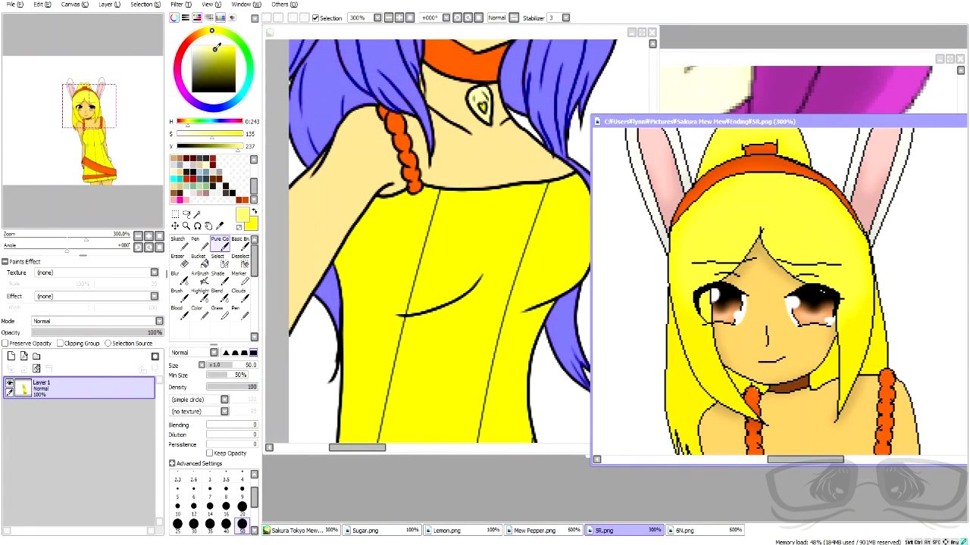
# - Paint the left character's selected hair light yellow on the hair layer with a size 350 brush, and clear the selection
pyautogui.click(416, 34)
pyautogui.scroll(-2, 385, 281)
pyautogui.scroll(-4, 109, 434)
pyautogui.click(87, 474)
pyautogui.scroll(-2, 241, 503)
pyautogui.click(240, 523)
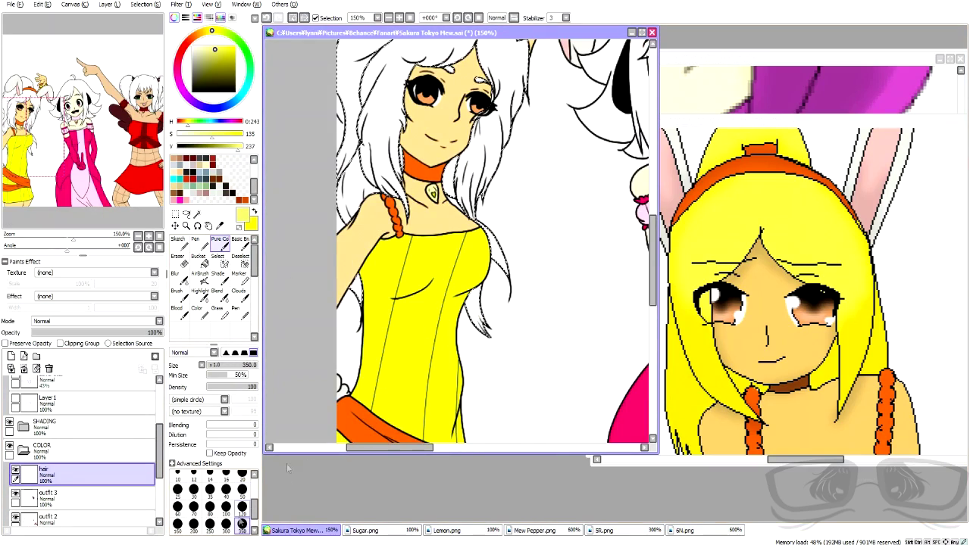
pyautogui.moveTo(428, 295); pyautogui.dragTo(439, 229)
pyautogui.scroll(-2, 439, 228)
pyautogui.scroll(2, 478, 126)
pyautogui.hotkey('ctrl', 'd')
# - Sample the left character's skin tone and fill the uncolored gap beside her neck on the skin layer at size 10
pyautogui.scroll(3, 416, 296)
pyautogui.scroll(-4, 150, 445)
pyautogui.click(91, 491)
pyautogui.rightClick(309, 331)
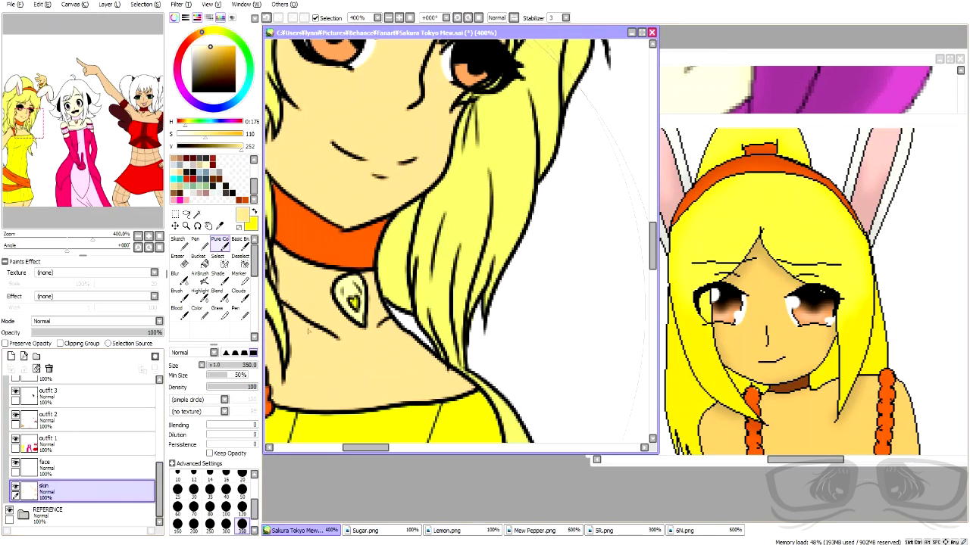
pyautogui.click(225, 475)
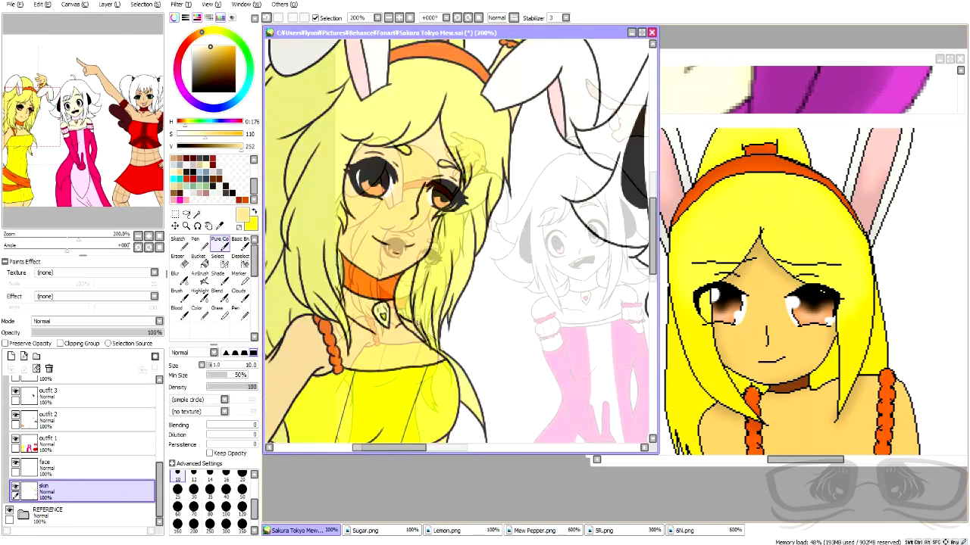
# - Add the middle character's eyebrows to her hair selection from the Lines layer and touch them up with the Select brush at size 4
pyautogui.scroll(-4, 409, 333)
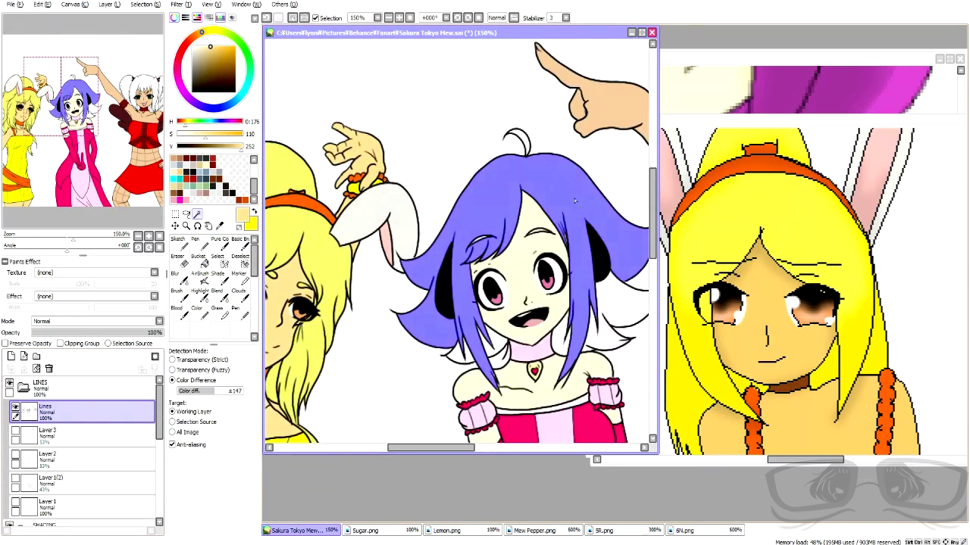
pyautogui.scroll(3, 401, 275)
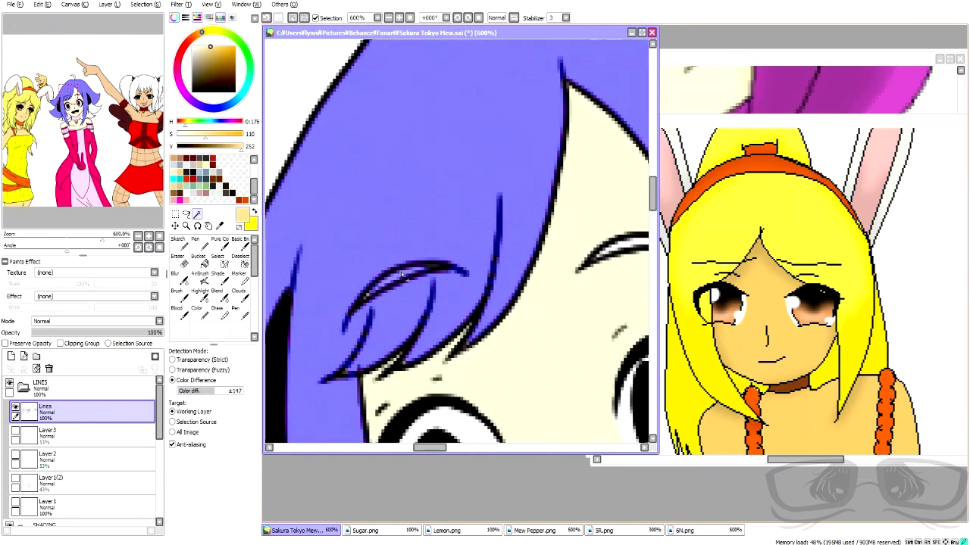
pyautogui.scroll(-1, 637, 244)
pyautogui.click(627, 244)
pyautogui.click(219, 261)
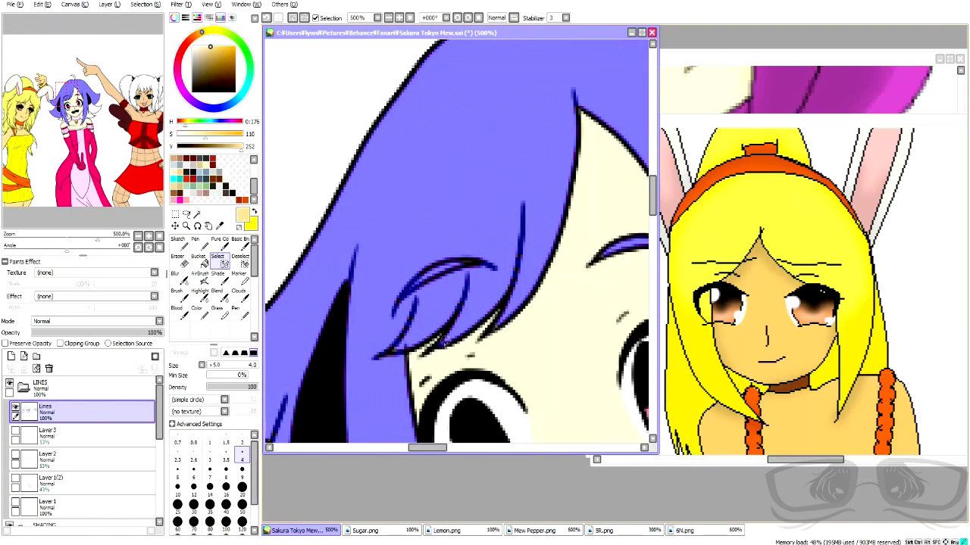
pyautogui.scroll(-3, 506, 310)
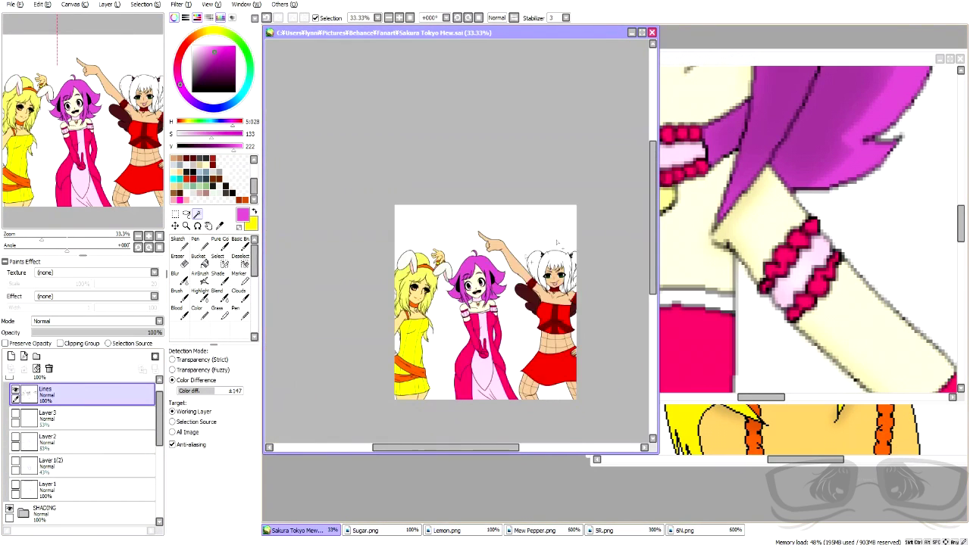
# - Select the right character's main hair with the magic wand at color difference 101, and add her eyebrows with the Select brush at size 9
pyautogui.moveTo(212, 393); pyautogui.dragTo(201, 391)
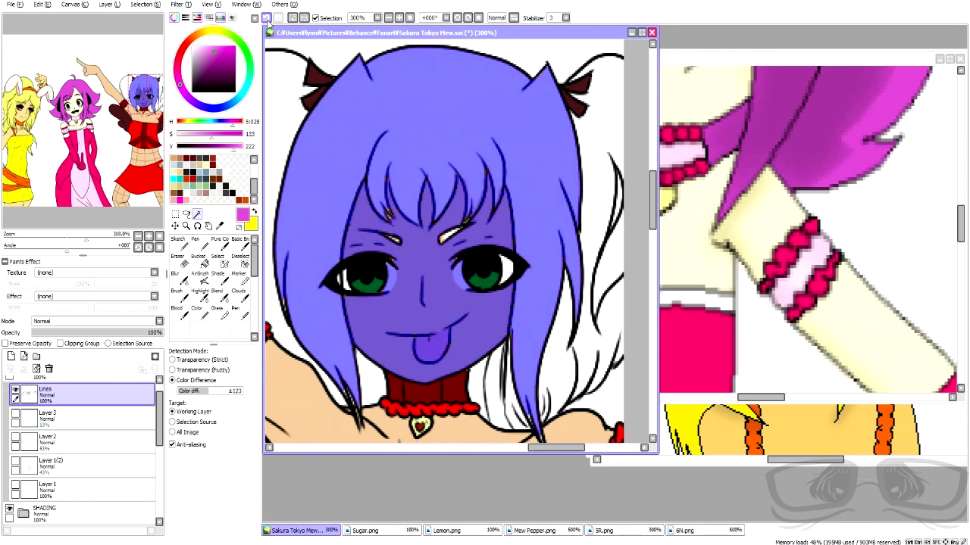
pyautogui.click(267, 19)
pyautogui.click(206, 392)
pyautogui.click(316, 271)
pyautogui.click(268, 21)
pyautogui.click(204, 392)
pyautogui.click(316, 271)
pyautogui.click(217, 257)
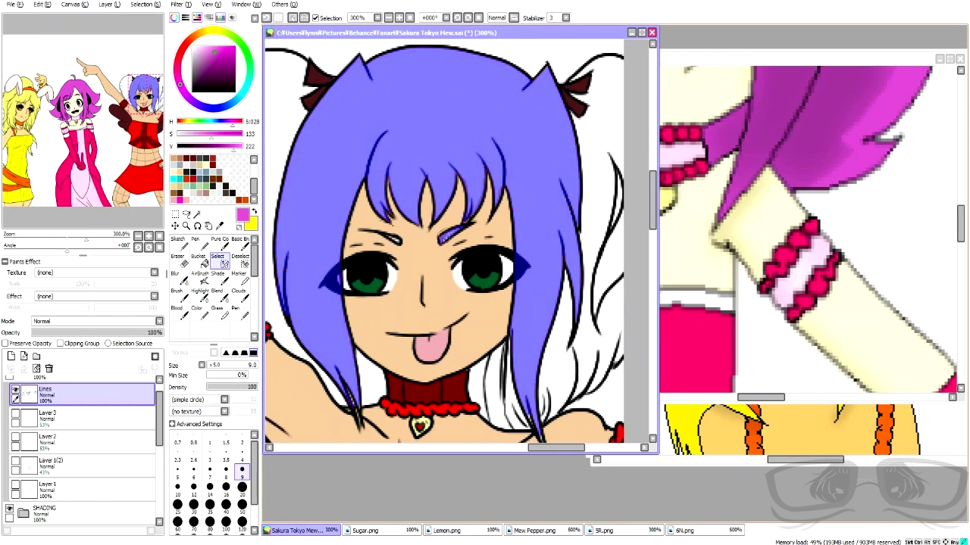
# - Add the right character's outer pigtail and the hair behind her neck to the selection, filling the gaps with the Select brush
pyautogui.press('w')
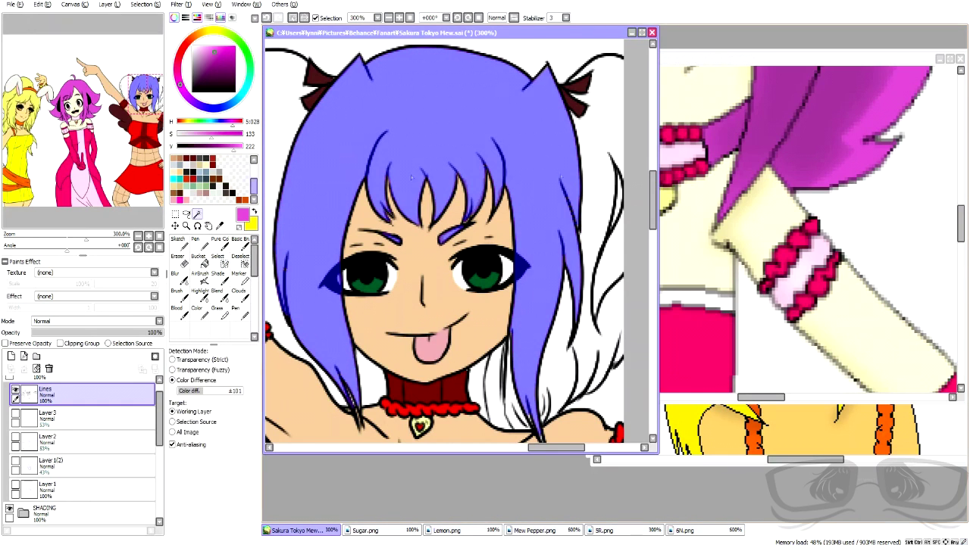
pyautogui.click(593, 169)
pyautogui.click(500, 392)
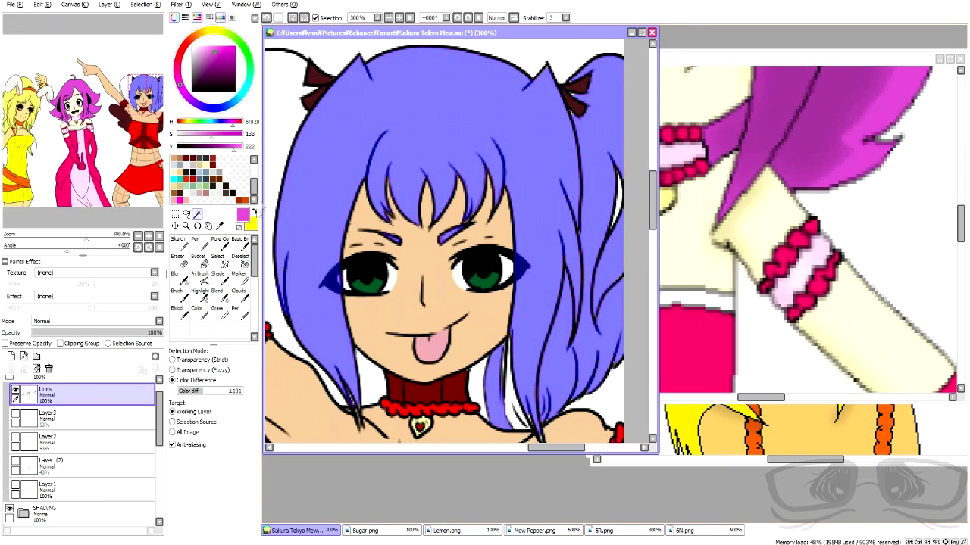
pyautogui.click(220, 262)
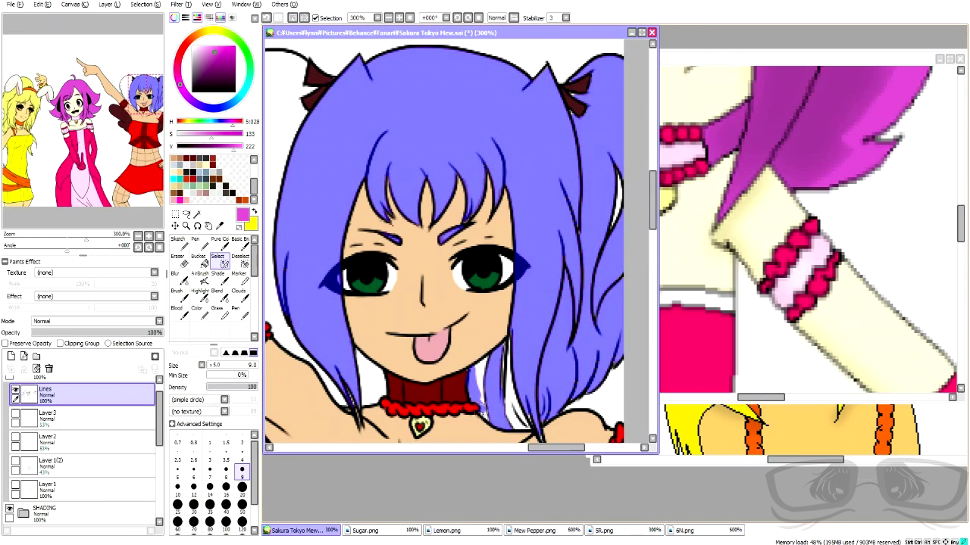
pyautogui.moveTo(530, 422); pyautogui.dragTo(512, 350)
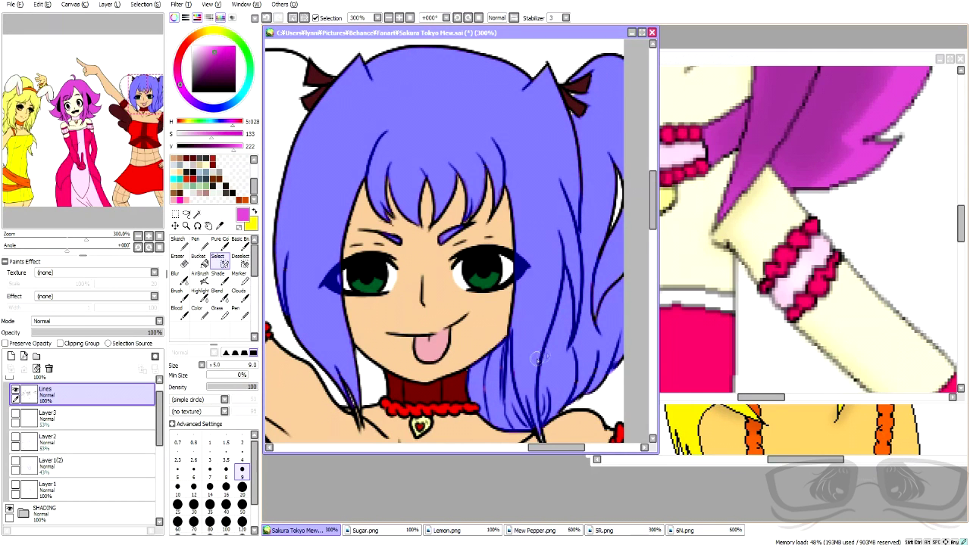
# - Add the remaining hair beside the right character's neck and her other pigtail to the selection, touching up the edges with the Select brush
pyautogui.scroll(-3, 538, 358)
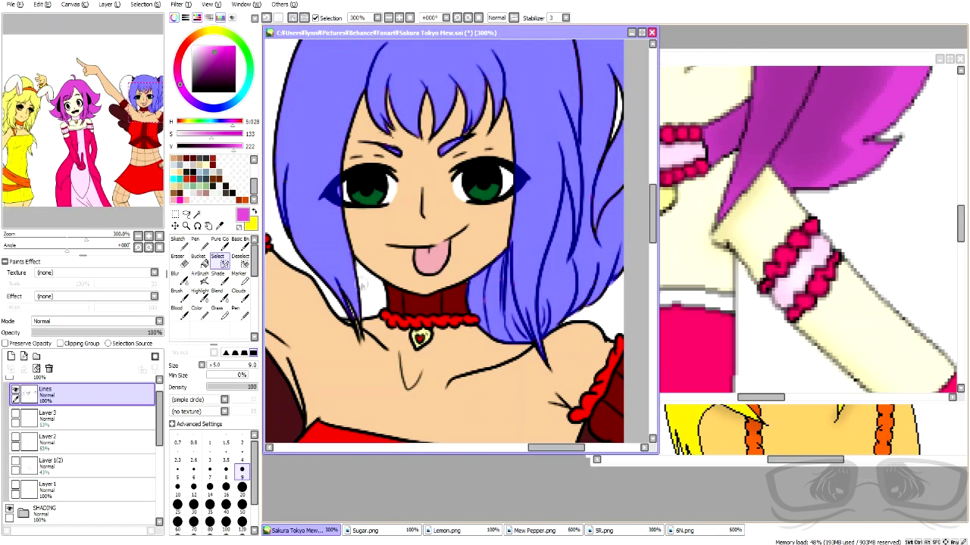
pyautogui.click(198, 215)
pyautogui.click(371, 293)
pyautogui.scroll(-2, 379, 254)
pyautogui.scroll(2, 322, 135)
pyautogui.click(219, 261)
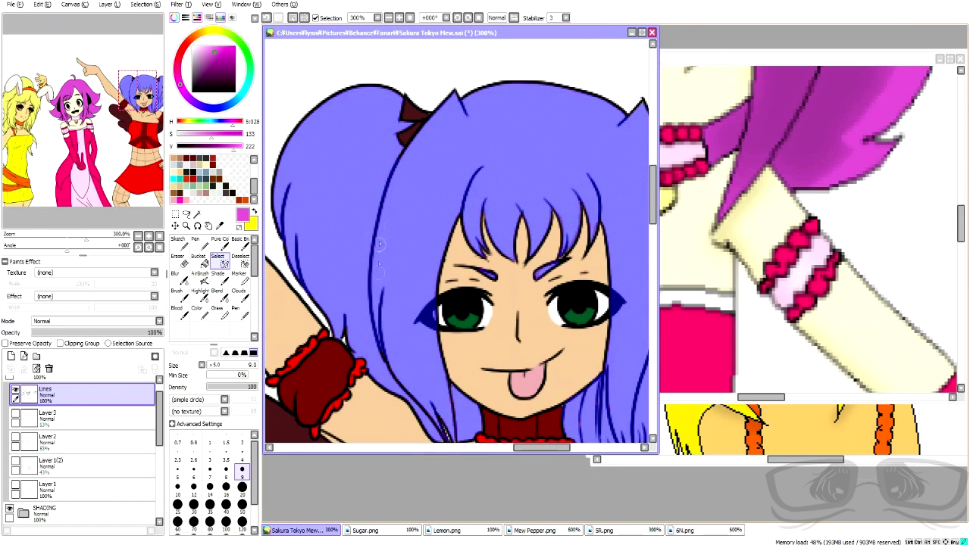
pyautogui.scroll(-1, 379, 245)
pyautogui.scroll(2, 469, 219)
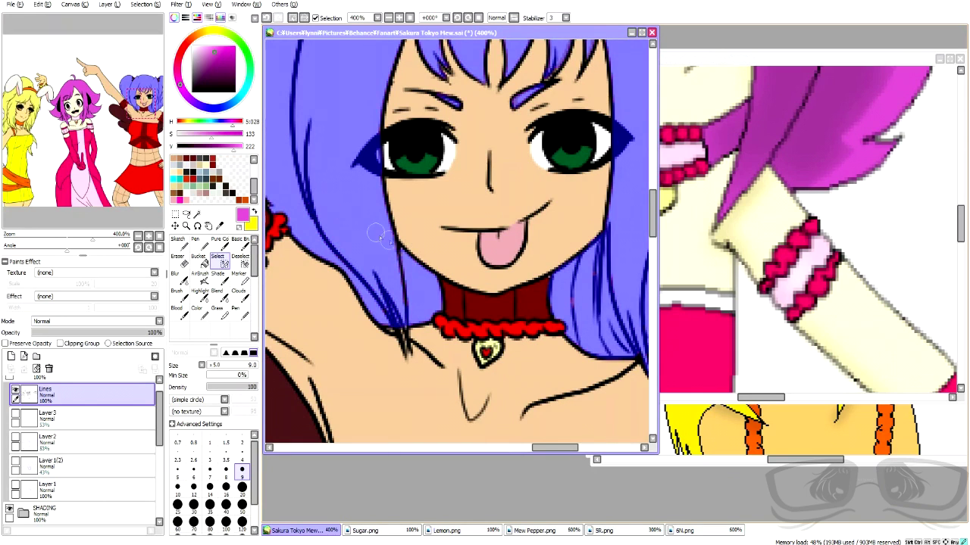
# - Sample the green hair color from Mew Pepper.png, paint the right character's selected hair on the hair layer, and clear the selection
pyautogui.scroll(-3, 416, 237)
pyautogui.click(535, 531)
pyautogui.click(220, 243)
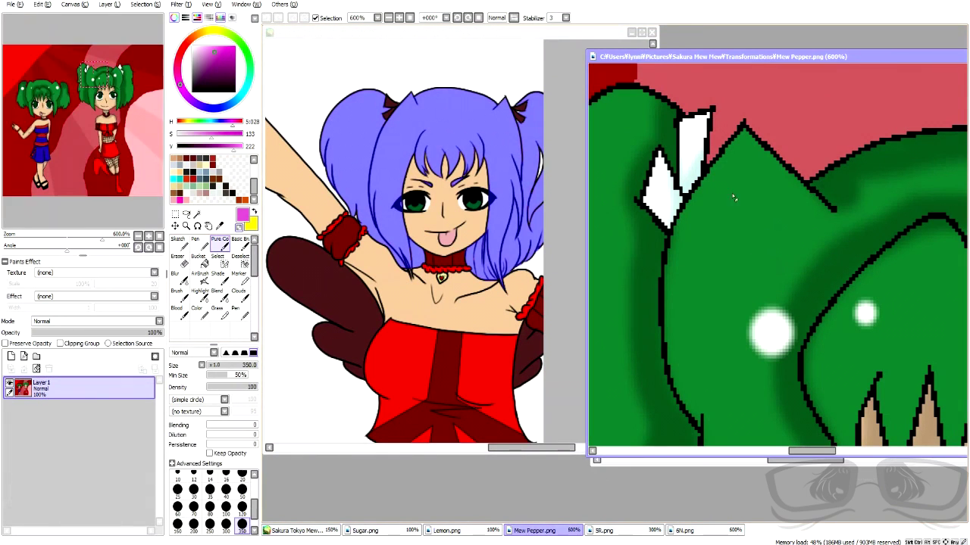
pyautogui.rightClick(733, 197)
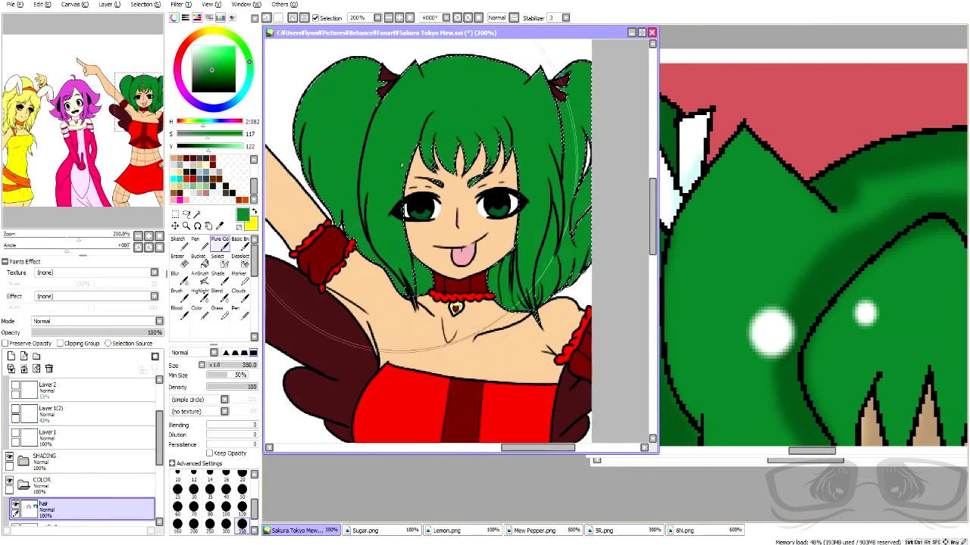
pyautogui.click(281, 19)
# - Touch up the right character's choker in its dark red on the outfit 2 layer at size 12, and erase stray green on the hair layer
pyautogui.scroll(1, 497, 122)
pyautogui.rightClick(447, 363)
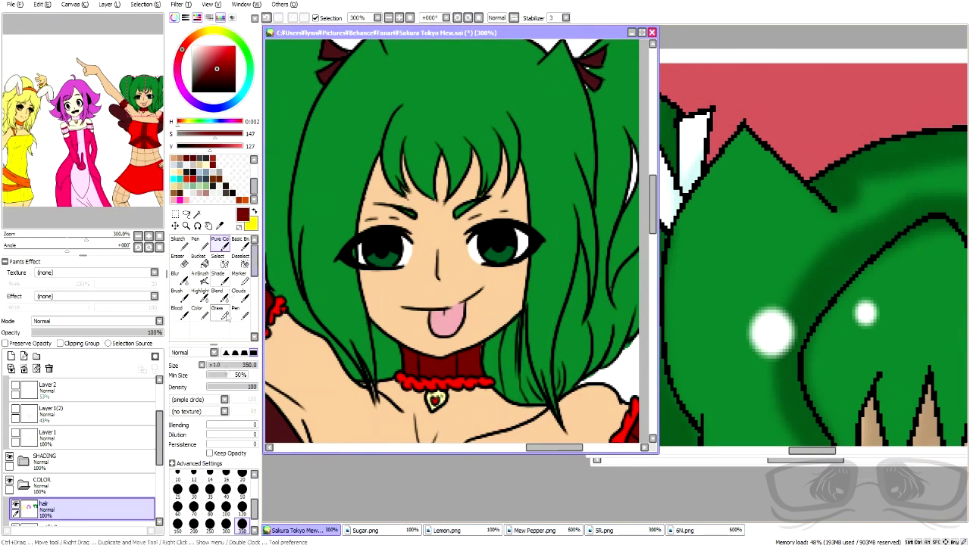
pyautogui.click(194, 475)
pyautogui.moveTo(160, 442); pyautogui.dragTo(160, 485)
pyautogui.click(91, 440)
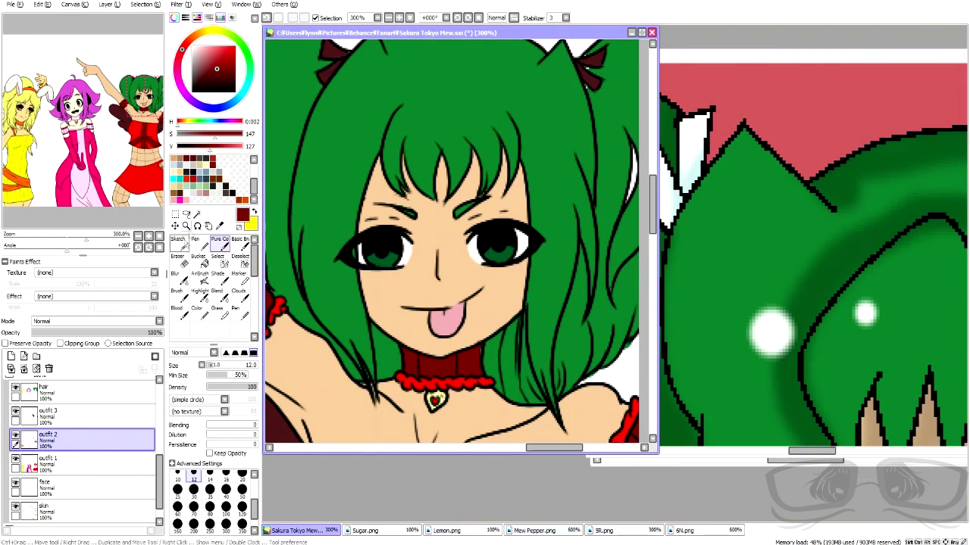
pyautogui.click(182, 260)
pyautogui.click(91, 393)
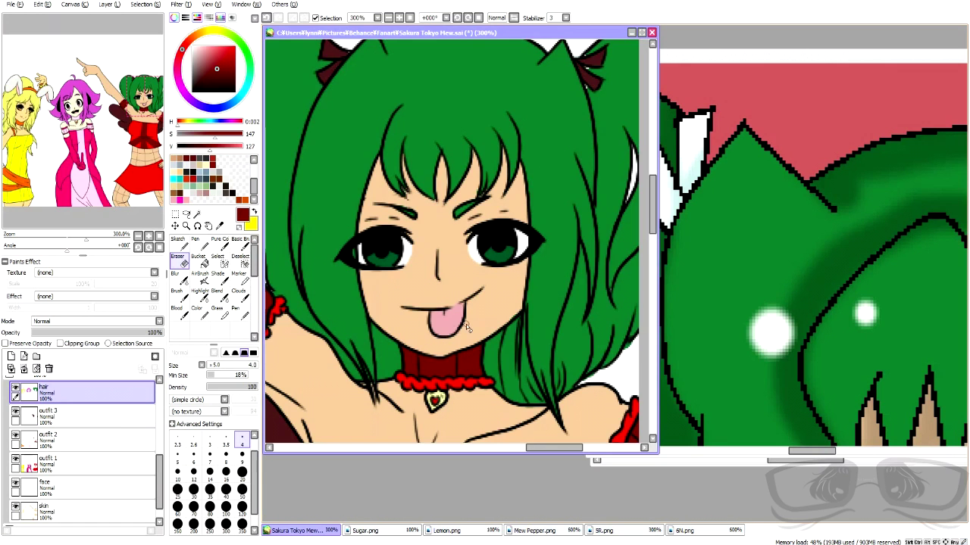
pyautogui.scroll(-3, 468, 327)
# - Draw black strand lines in the green pigtail near the bow on the Lines layer with the Pen at size 2
pyautogui.moveTo(159, 482); pyautogui.dragTo(159, 410)
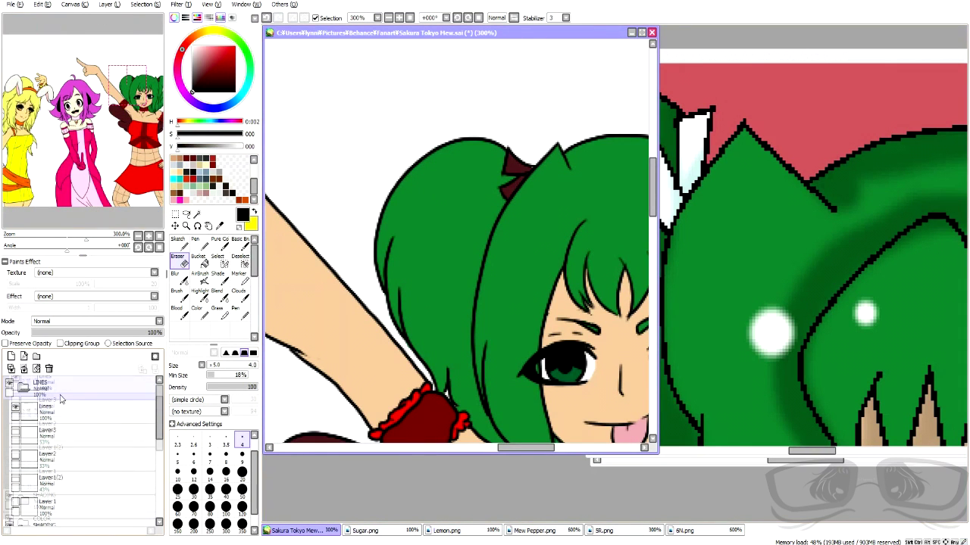
pyautogui.click(62, 410)
pyautogui.click(200, 245)
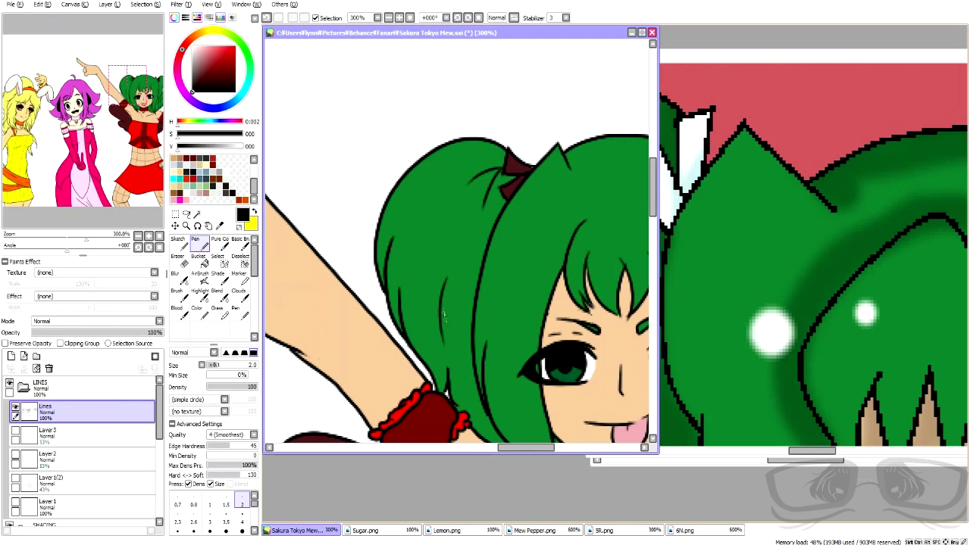
pyautogui.scroll(-3, 452, 214)
pyautogui.scroll(-1, 452, 213)
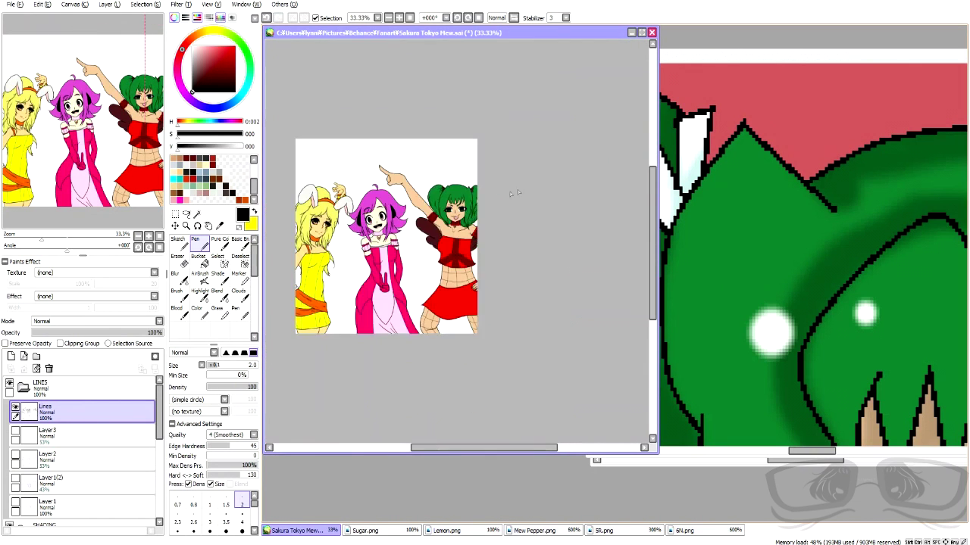
# - Collapse the LINES and COLOR folders and create a new layer directly above the REFERENCE folder
pyautogui.click(23, 388)
pyautogui.click(24, 435)
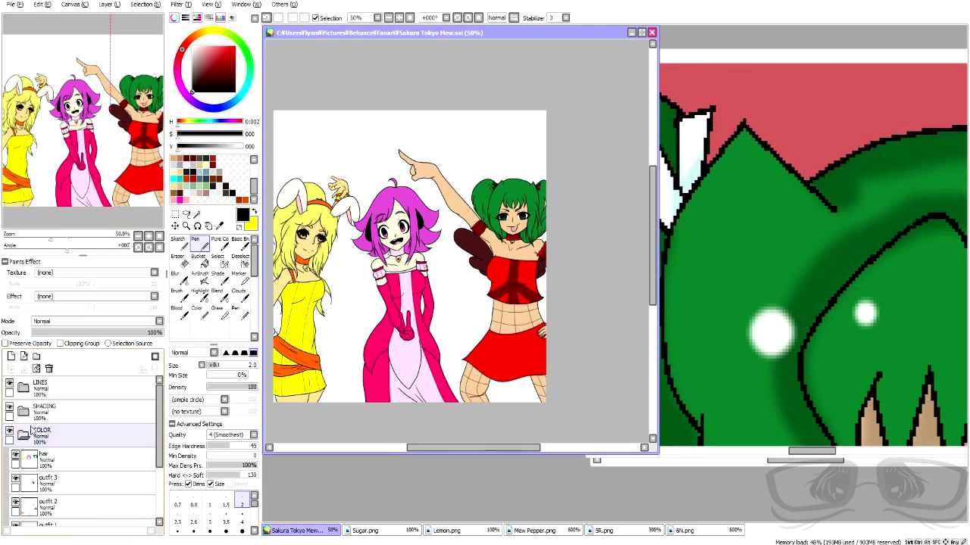
pyautogui.click(61, 459)
pyautogui.click(11, 356)
# - Fill the new background layer with a very pale cyan (saturation 18, value 243) and apply the bubbles 2 texture
pyautogui.click(211, 56)
pyautogui.moveTo(208, 78); pyautogui.dragTo(195, 53)
pyautogui.click(200, 261)
pyautogui.click(326, 272)
pyautogui.scroll(1, 325, 273)
pyautogui.scroll(-1, 326, 272)
pyautogui.click(195, 51)
pyautogui.click(432, 153)
pyautogui.click(248, 80)
pyautogui.click(330, 144)
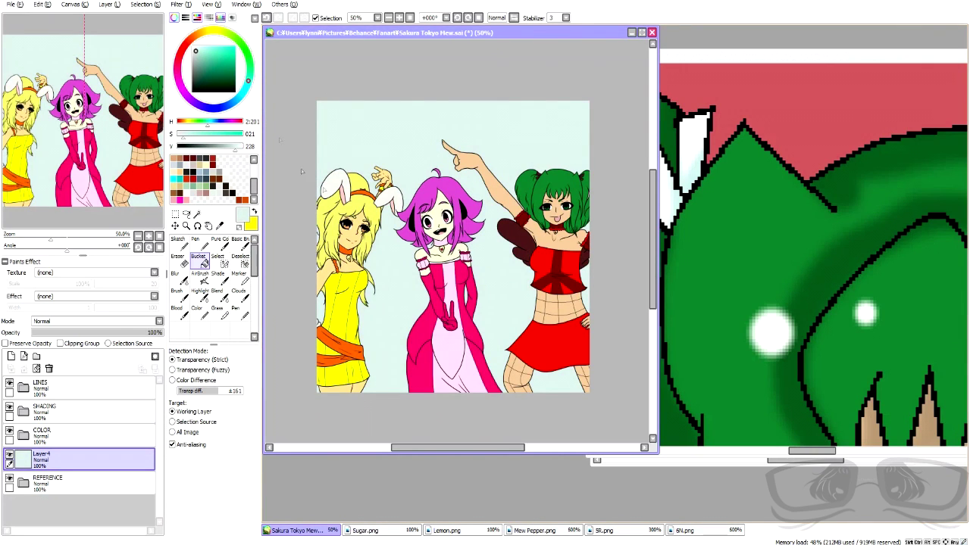
pyautogui.click(194, 49)
pyautogui.click(401, 161)
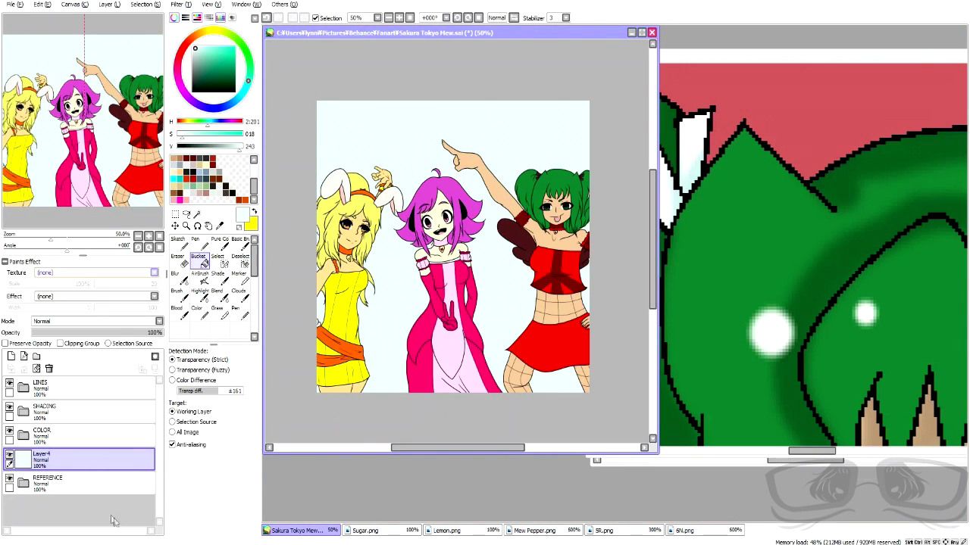
pyautogui.click(57, 524)
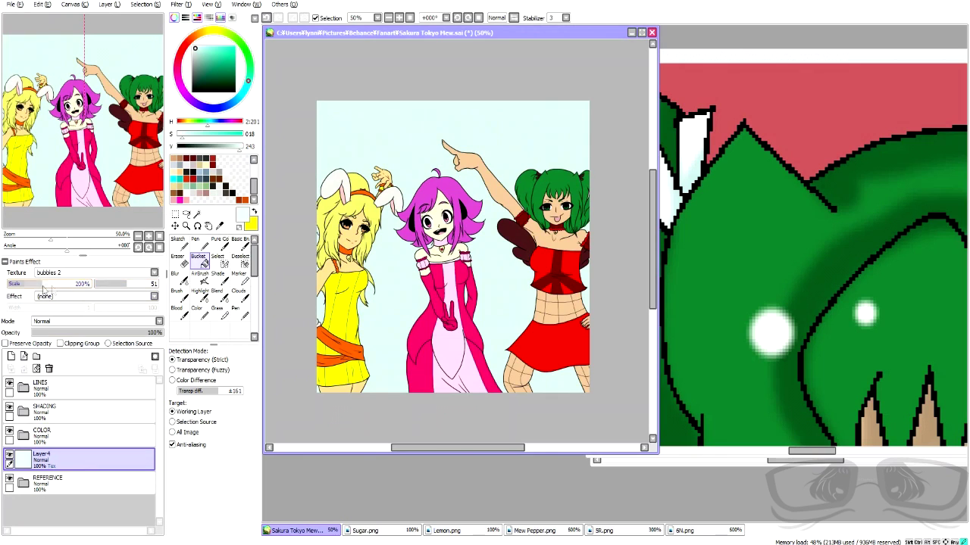
# - Add another layer above the background and airbrush soft light teal shading around the characters at size 120
pyautogui.click(11, 356)
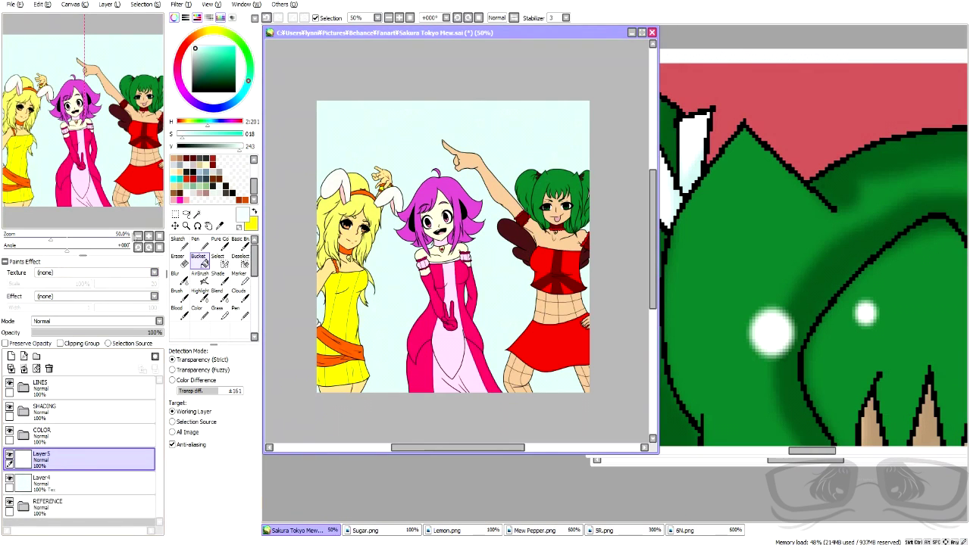
pyautogui.click(201, 277)
pyautogui.click(243, 512)
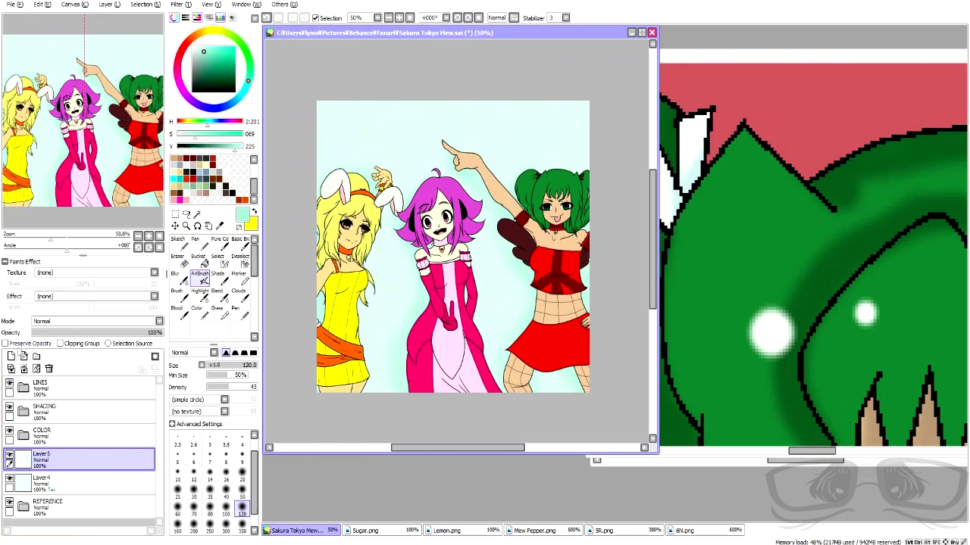
# - Add a third background layer and airbrush a darker teal gradient (saturation 147, value 177) fading downward at size 350
pyautogui.click(12, 356)
pyautogui.click(217, 72)
pyautogui.click(217, 60)
pyautogui.click(242, 525)
pyautogui.moveTo(279, 296)
pyautogui.mouseDown()
pyautogui.moveTo(315, 244)
pyautogui.moveTo(614, 117)
pyautogui.moveTo(558, 113)
pyautogui.moveTo(617, 195)
pyautogui.moveTo(503, 322)
pyautogui.mouseUp()
# - Blur the teal gradient at size 350 and set its layer to Multiply at 48% opacity
pyautogui.click(179, 279)
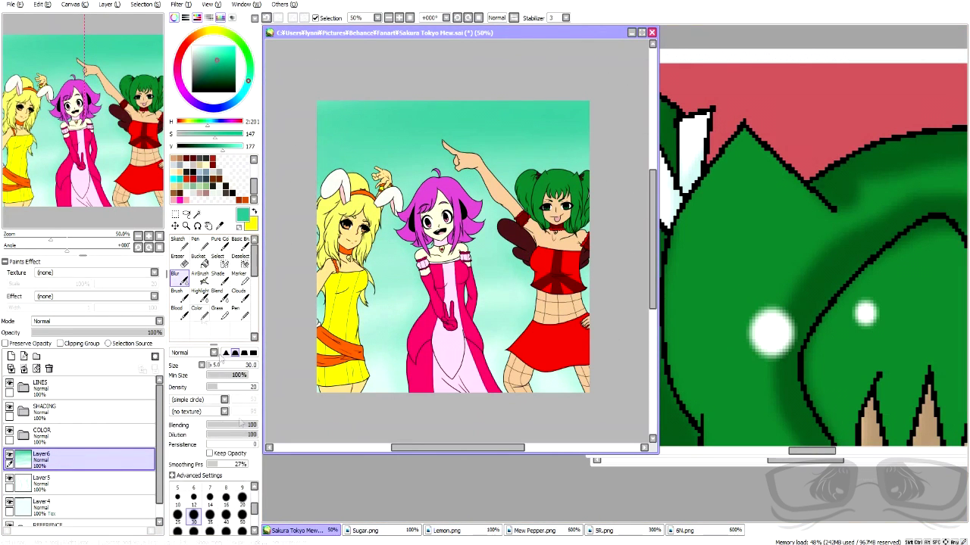
pyautogui.press(']')
pyautogui.press(']')
pyautogui.press(']')
pyautogui.press(']')
pyautogui.press(']')
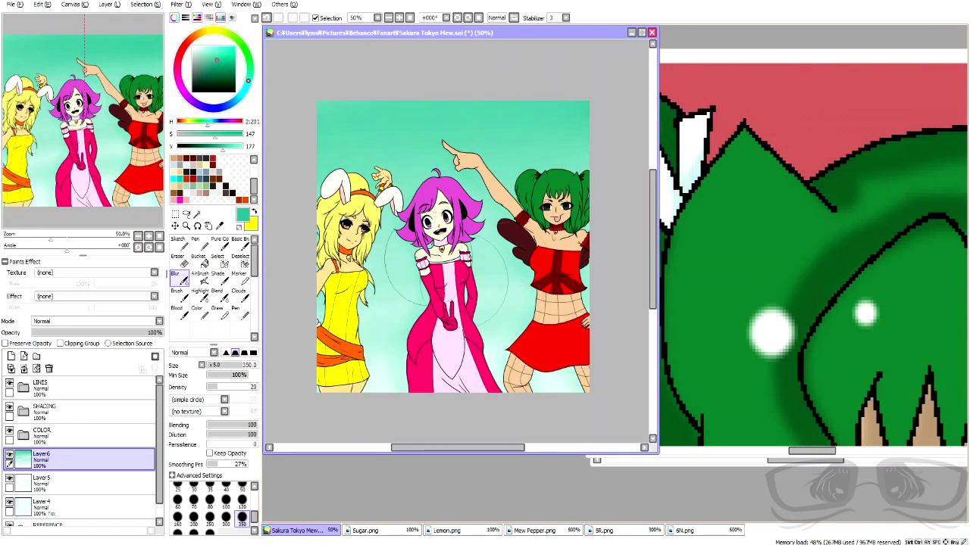
pyautogui.moveTo(81, 333); pyautogui.dragTo(95, 333)
# - Change the pale background layer's texture to bubbles4 at 300% scale and lower the light teal shading layer's opacity to 37%
pyautogui.click(76, 508)
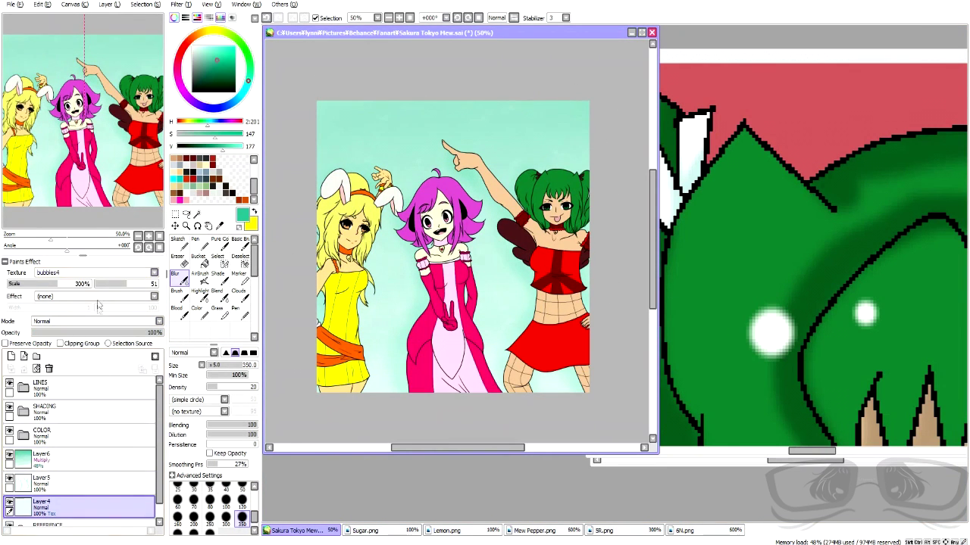
pyautogui.click(72, 482)
pyautogui.click(79, 333)
# - Delete the teal gradient layer and airbrush a bluer teal (hue 2:249) over the background on a new layer at size 350
pyautogui.click(72, 457)
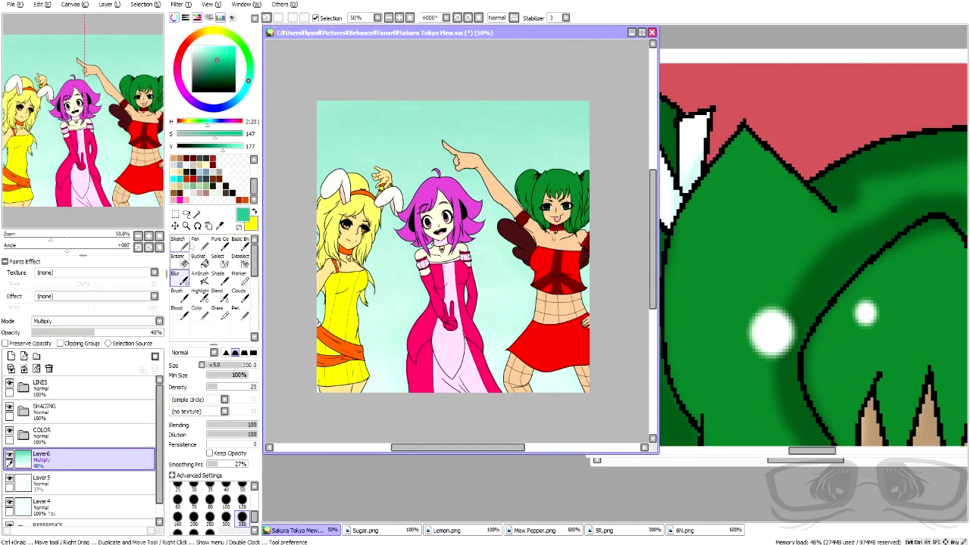
pyautogui.click(49, 369)
pyautogui.click(12, 357)
pyautogui.moveTo(240, 94); pyautogui.dragTo(246, 87)
pyautogui.click(200, 278)
pyautogui.moveTo(605, 262); pyautogui.dragTo(285, 288)
pyautogui.moveTo(303, 253)
pyautogui.mouseDown()
pyautogui.moveTo(487, 152)
pyautogui.moveTo(599, 116)
pyautogui.mouseUp()
pyautogui.moveTo(591, 113); pyautogui.dragTo(310, 114)
pyautogui.moveTo(606, 234)
pyautogui.mouseDown()
pyautogui.moveTo(583, 301)
pyautogui.moveTo(531, 346)
pyautogui.mouseUp()
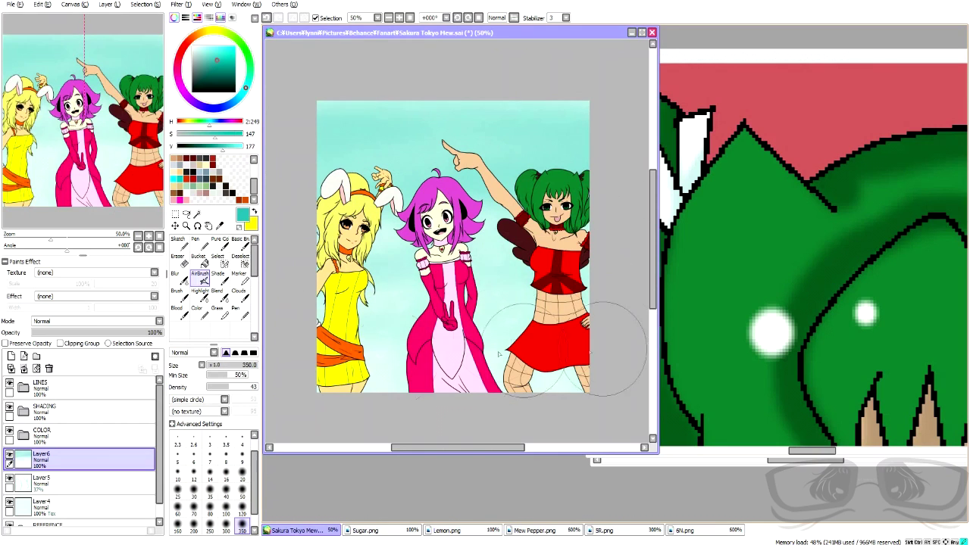
# - Airbrush and blur the teal gradient along the canvas's upper edge at size 350, and lower its layer's opacity to 64%
pyautogui.moveTo(311, 106); pyautogui.dragTo(618, 95)
pyautogui.click(175, 274)
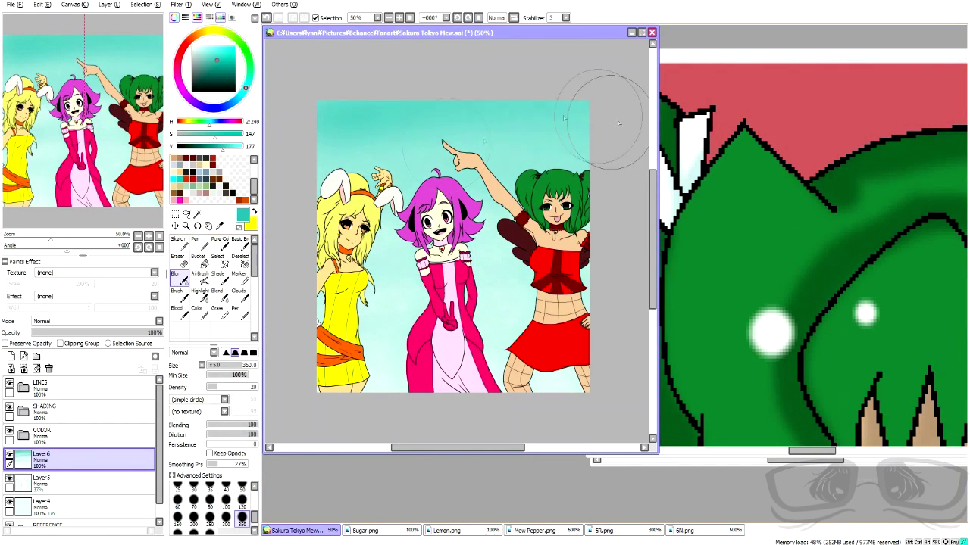
pyautogui.moveTo(156, 332); pyautogui.dragTo(115, 332)
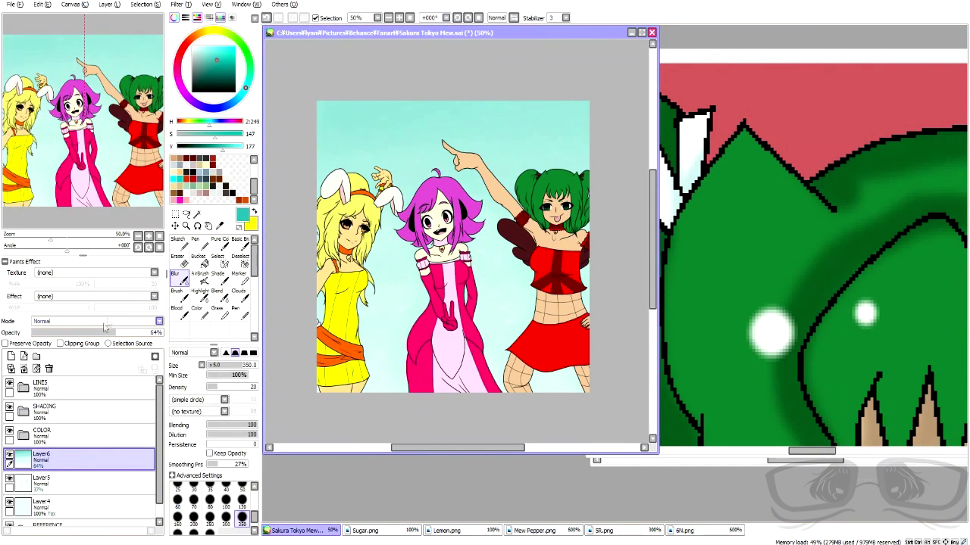
# - Create a layer folder named BG and move the three background layers into it
pyautogui.click(36, 357)
pyautogui.doubleClick(60, 459)
pyautogui.write('BG')
pyautogui.press('Return')
pyautogui.moveTo(75, 483); pyautogui.dragTo(80, 460)
pyautogui.click(11, 502)
pyautogui.moveTo(30, 505); pyautogui.dragTo(44, 471)
pyautogui.click(51, 488)
pyautogui.scroll(-2, 53, 489)
pyautogui.click(26, 423)
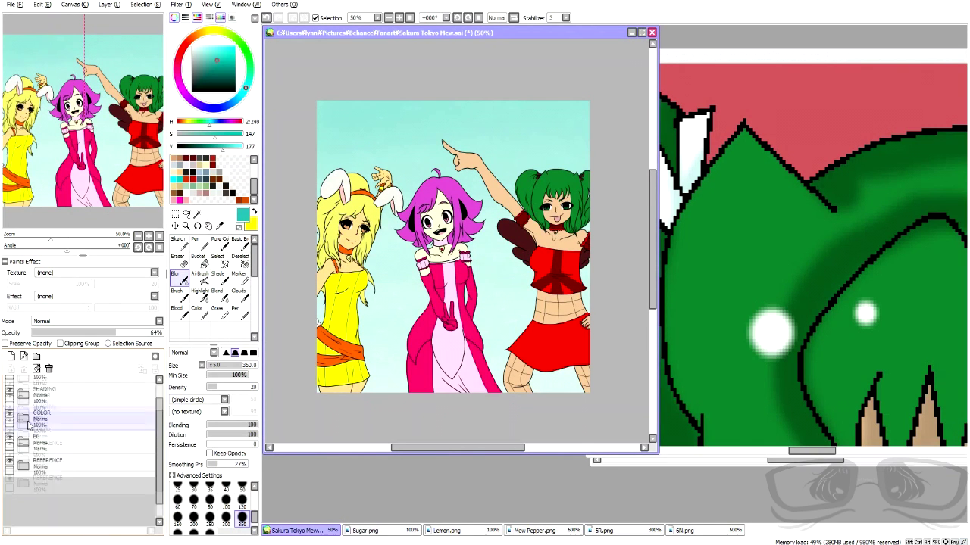
# - Add a new layer named "shine" above the line art in the LINES folder
pyautogui.scroll(1, 29, 425)
pyautogui.click(23, 387)
pyautogui.click(68, 412)
pyautogui.click(11, 356)
pyautogui.doubleClick(68, 412)
pyautogui.write('shine')
pyautogui.press('Return')
# - Paint white highlights in the eyes of the yellow-haired and purple-haired girls with a solid brush at size 9
pyautogui.scroll(2, 344, 231)
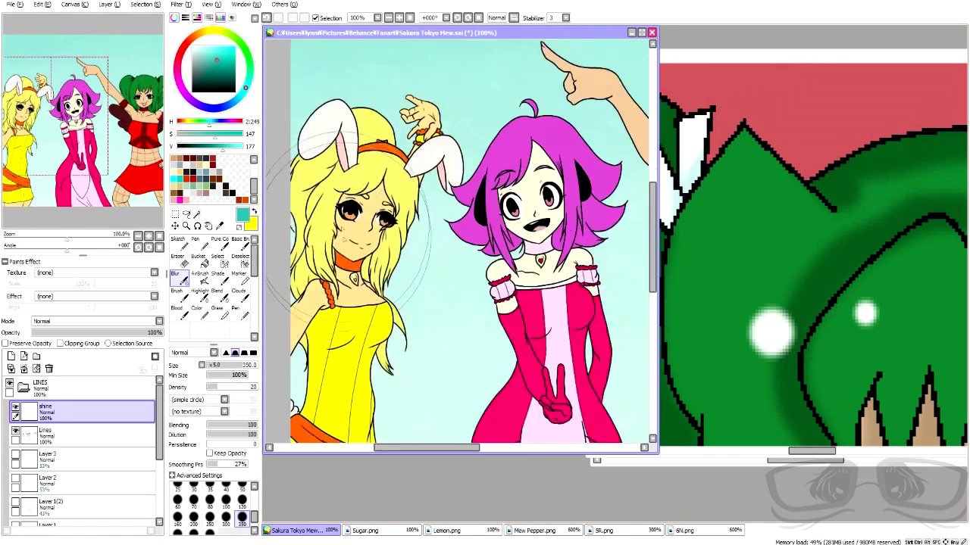
pyautogui.scroll(5, 344, 230)
pyautogui.click(193, 47)
pyautogui.click(220, 243)
pyautogui.click(242, 491)
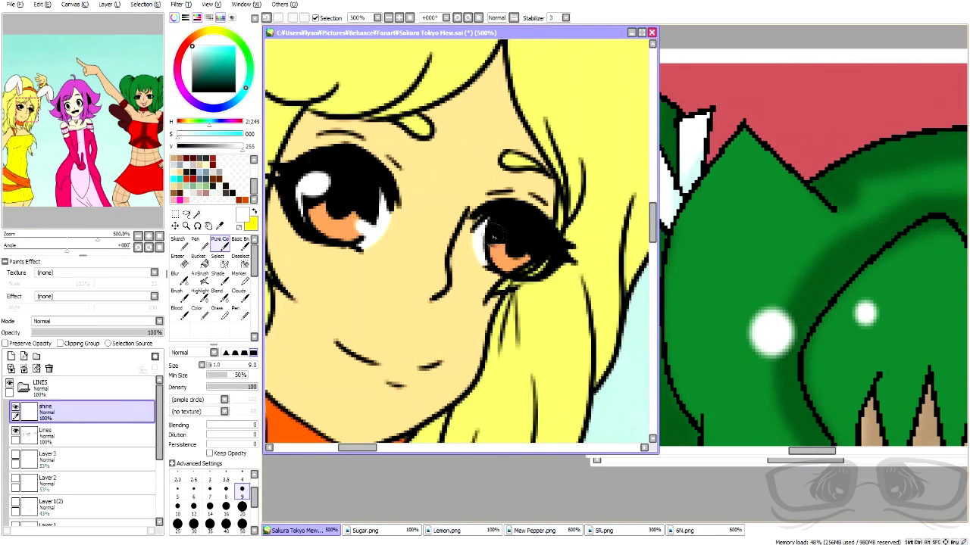
pyautogui.scroll(-6, 521, 195)
pyautogui.scroll(6, 644, 183)
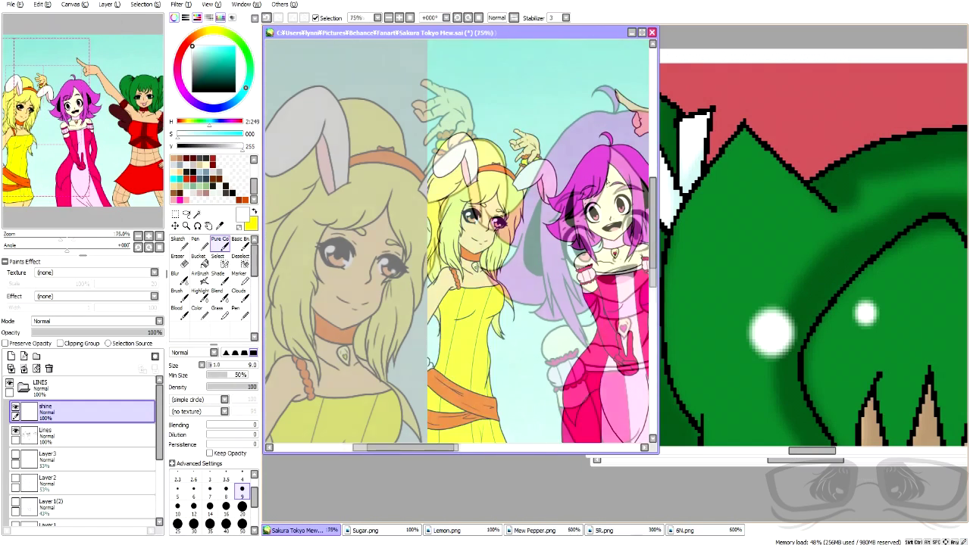
pyautogui.moveTo(391, 291); pyautogui.dragTo(388, 305)
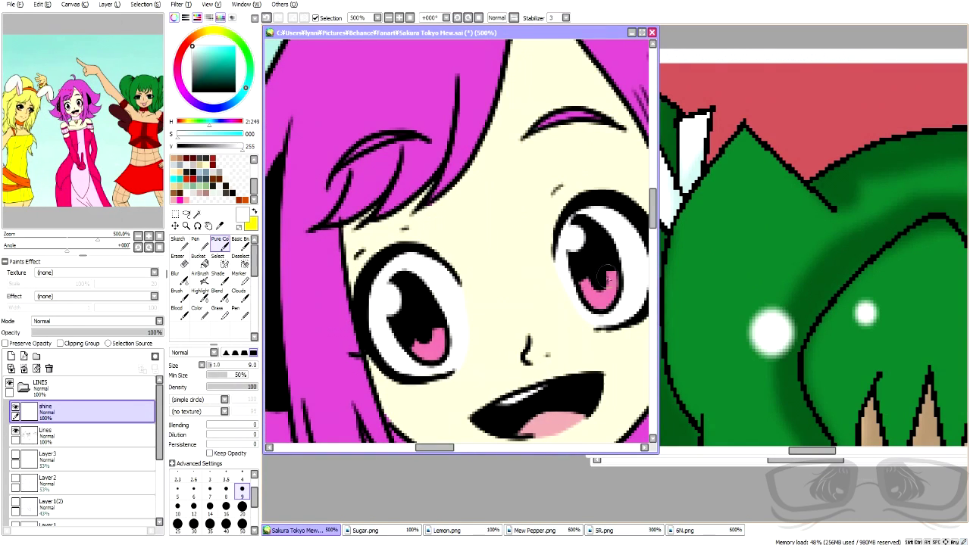
pyautogui.scroll(-5, 455, 326)
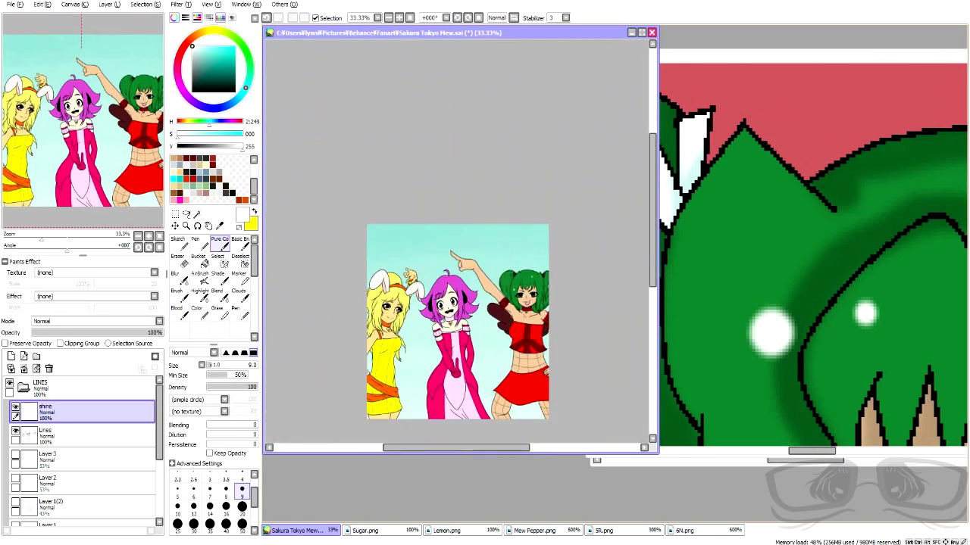
# - Paint white highlights in both eyes of the green-haired girl at brush size 7
pyautogui.scroll(6, 362, 340)
pyautogui.press('[')
pyautogui.press('[')
pyautogui.moveTo(362, 341); pyautogui.dragTo(355, 332)
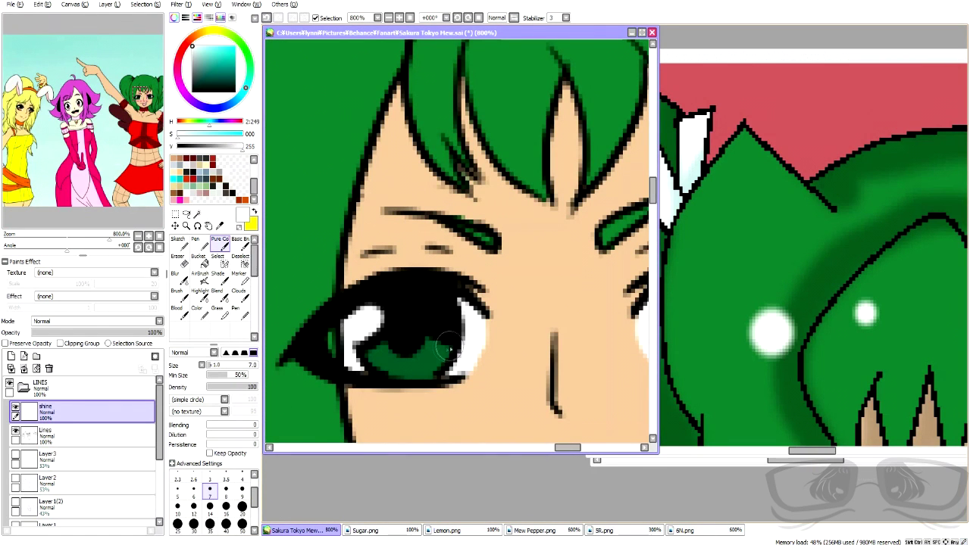
pyautogui.click(581, 447)
pyautogui.moveTo(492, 300); pyautogui.dragTo(497, 305)
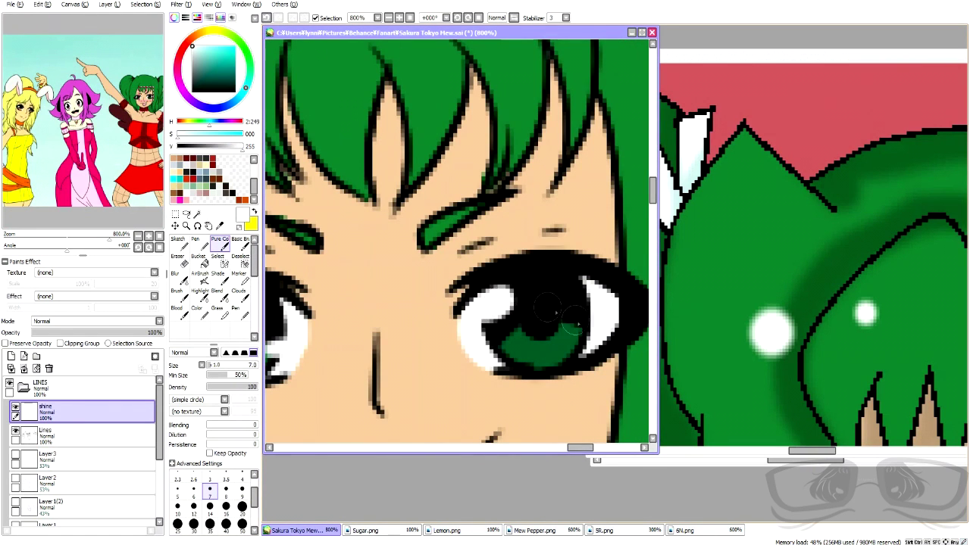
pyautogui.scroll(-7, 597, 328)
pyautogui.click(83, 76)
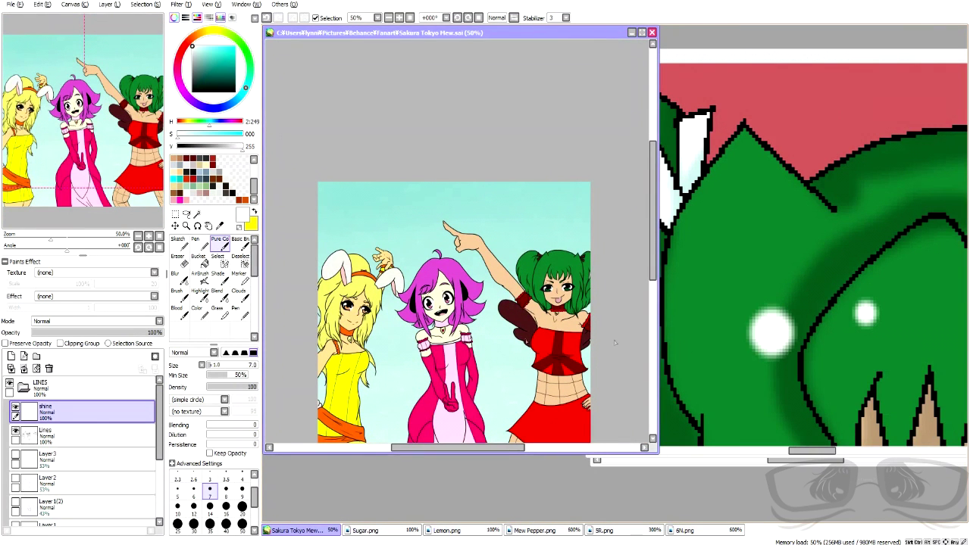
pyautogui.moveTo(482, 407); pyautogui.dragTo(506, 353)
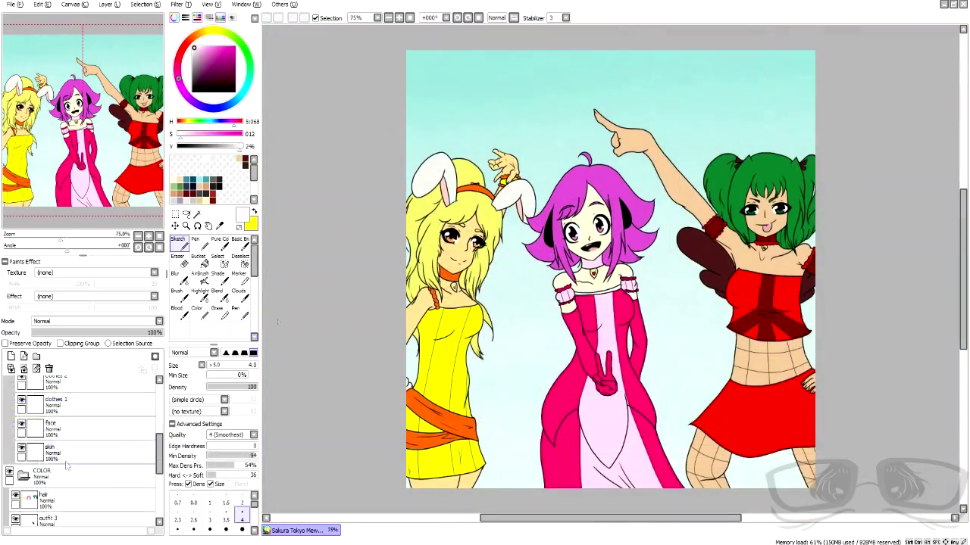
# - Magic-wand everything outside the characters' skin on the COLOR folder's skin layer, including their eyes, with a color difference of 101
pyautogui.scroll(-2, 76, 498)
pyautogui.click(75, 498)
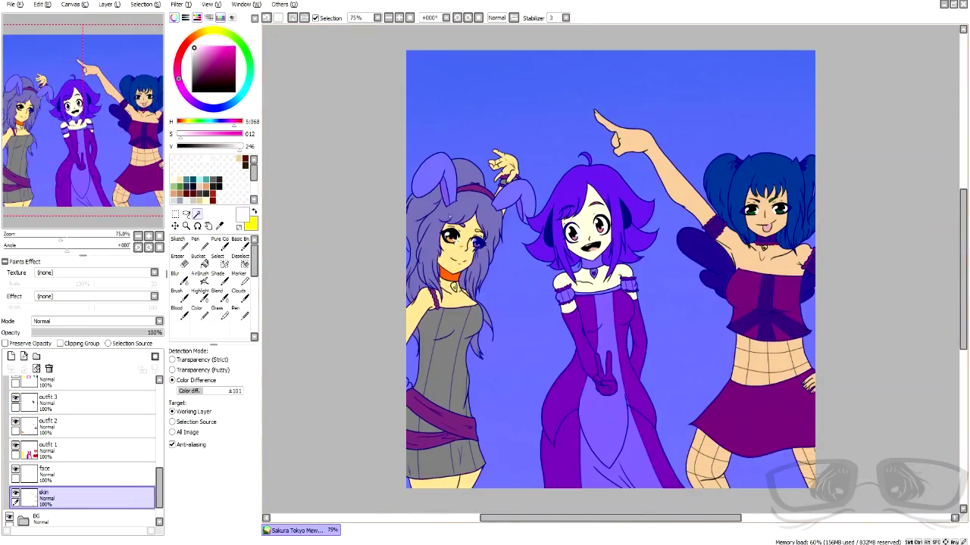
pyautogui.scroll(4, 670, 266)
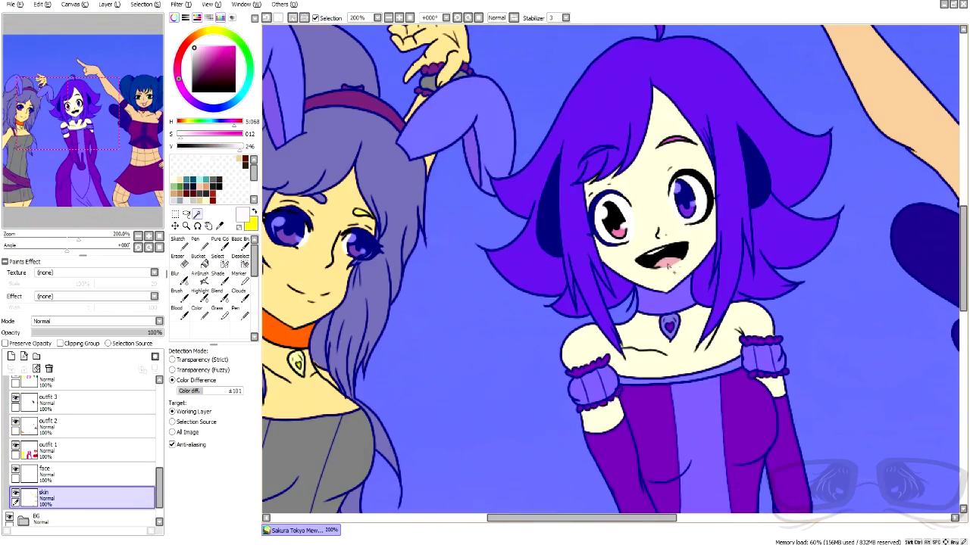
pyautogui.click(668, 266)
pyautogui.hotkey('ctrl', 'z')
pyautogui.click(617, 218)
pyautogui.scroll(-4, 618, 213)
pyautogui.scroll(5, 776, 179)
pyautogui.scroll(-3, 666, 265)
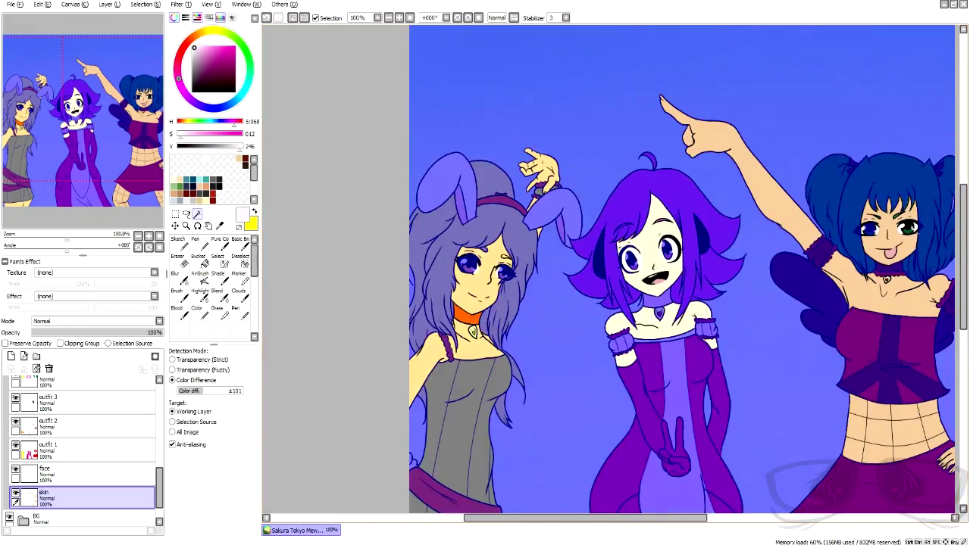
pyautogui.scroll(3, 666, 265)
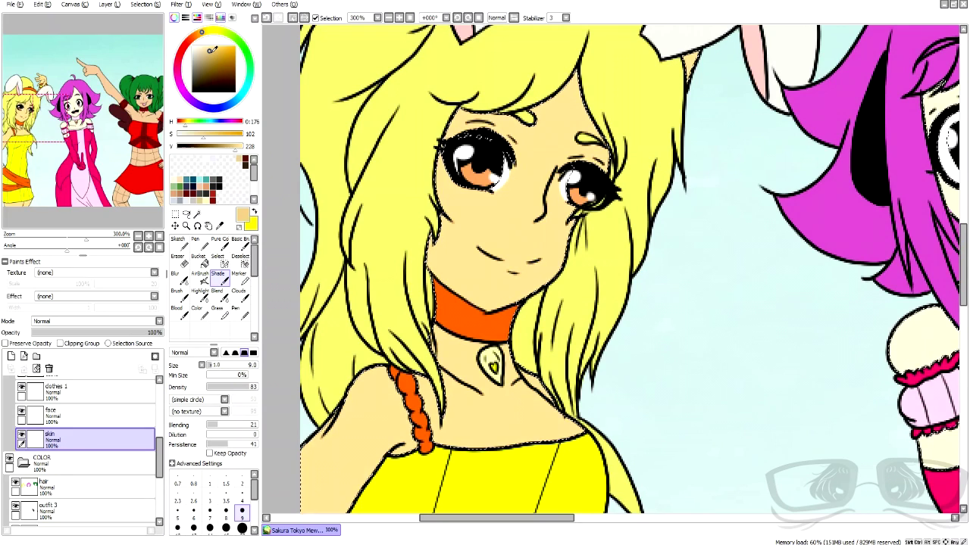
# - Airbrush tan shadows (saturation 118, value 214) on the yellow-haired girl's neck, shoulder and arm on the skin shading layer at sizes 12 and 14
pyautogui.click(232, 148)
pyautogui.click(201, 279)
pyautogui.moveTo(159, 454); pyautogui.dragTo(159, 422)
pyautogui.click(139, 409)
pyautogui.scroll(-3, 153, 421)
pyautogui.click(91, 497)
pyautogui.click(242, 453)
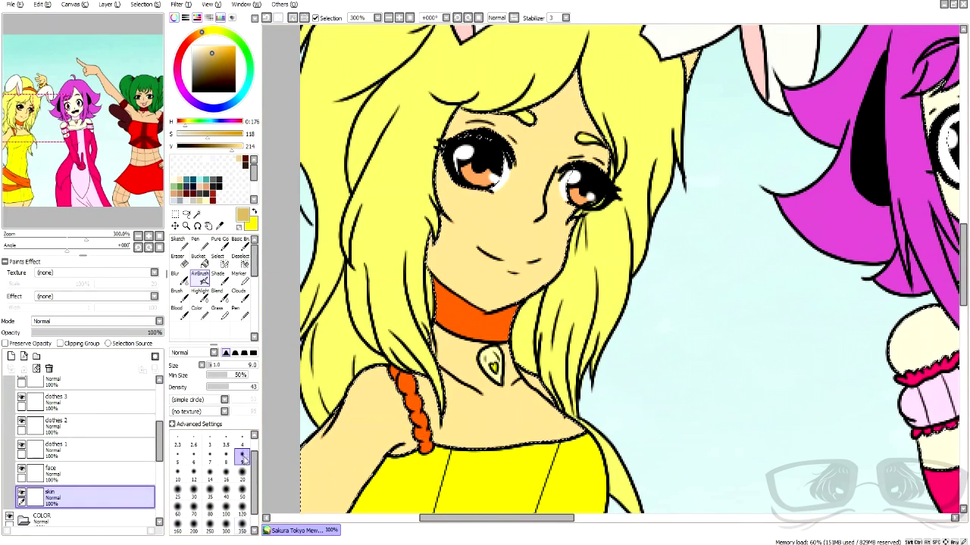
pyautogui.click(193, 474)
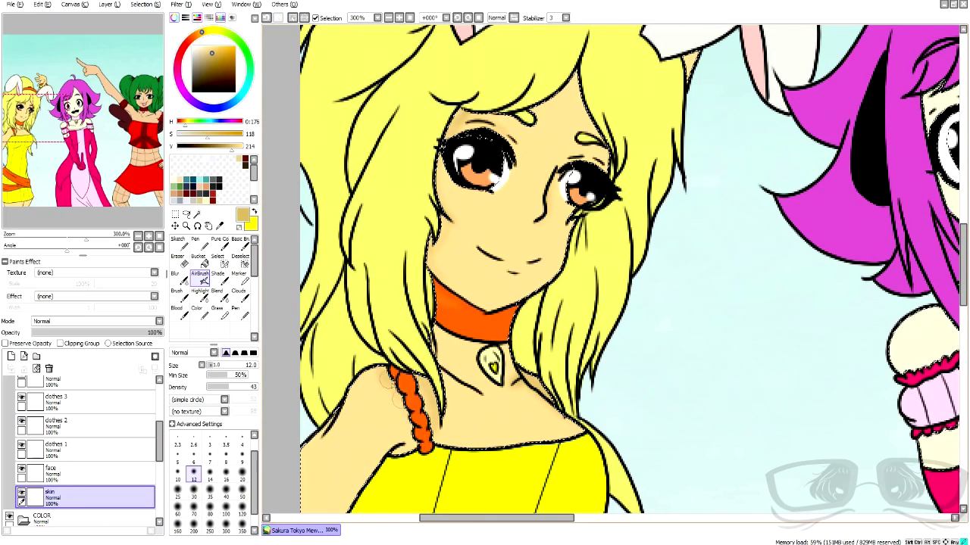
pyautogui.scroll(-2, 368, 377)
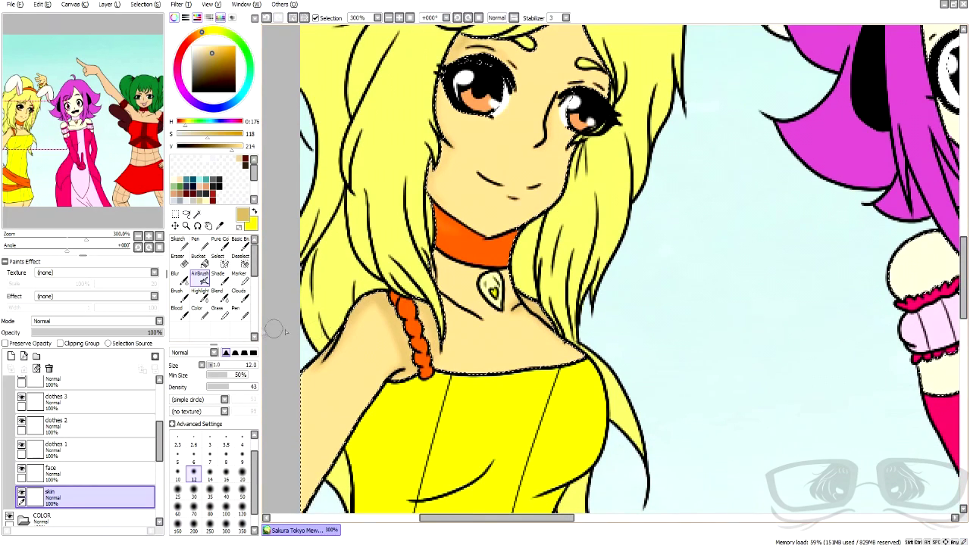
pyautogui.press(']')
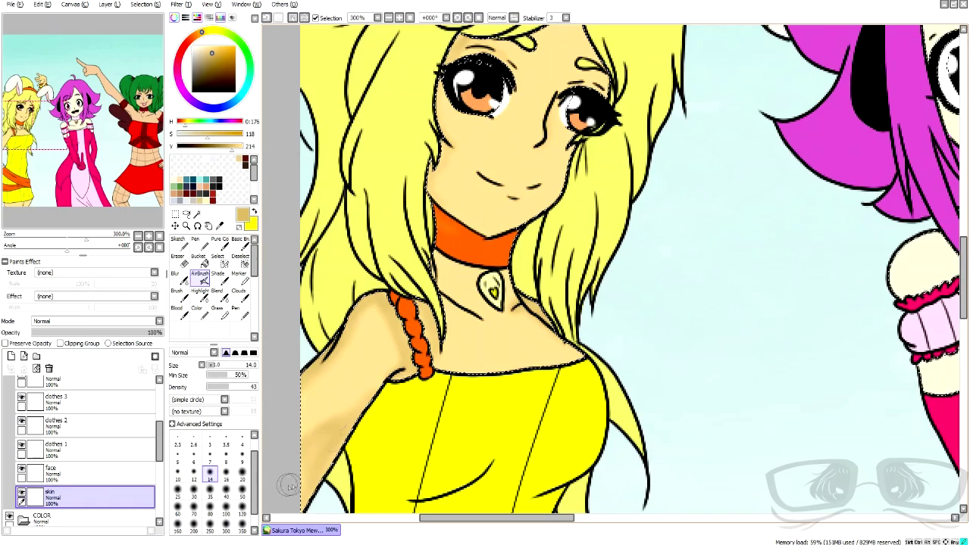
# - Airbrush tan shadows on the yellow-haired girl's legs beneath the dress hem at size 16
pyautogui.scroll(-1, 501, 346)
pyautogui.moveTo(521, 275); pyautogui.dragTo(500, 116)
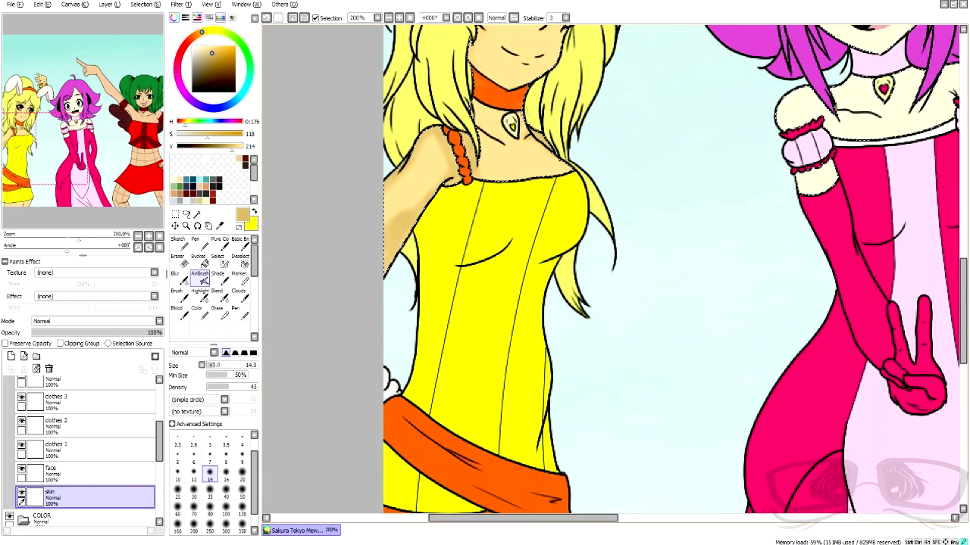
pyautogui.moveTo(617, 462); pyautogui.dragTo(619, 163)
pyautogui.scroll(1, 624, 316)
pyautogui.click(226, 471)
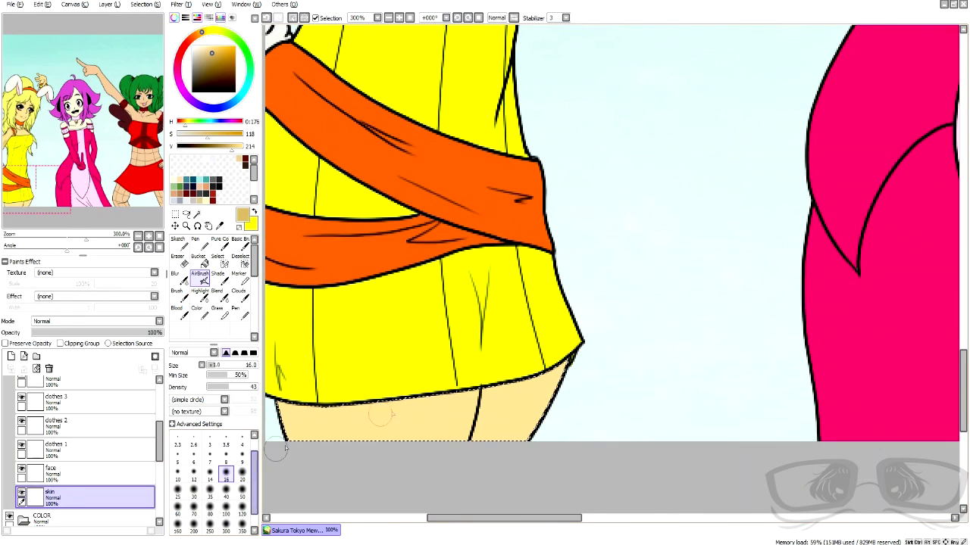
pyautogui.moveTo(483, 394); pyautogui.dragTo(466, 452)
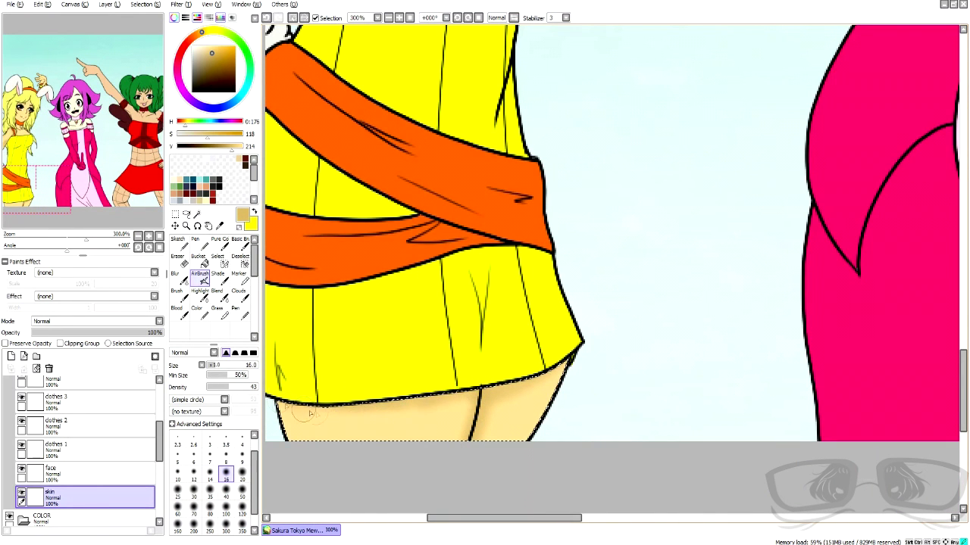
pyautogui.moveTo(454, 394); pyautogui.dragTo(453, 453)
pyautogui.moveTo(486, 519); pyautogui.dragTo(477, 523)
pyautogui.moveTo(541, 398); pyautogui.dragTo(528, 454)
# - Blur the skin shadows on the yellow-haired girl's legs, arm and chest at size 35
pyautogui.scroll(-2, 334, 379)
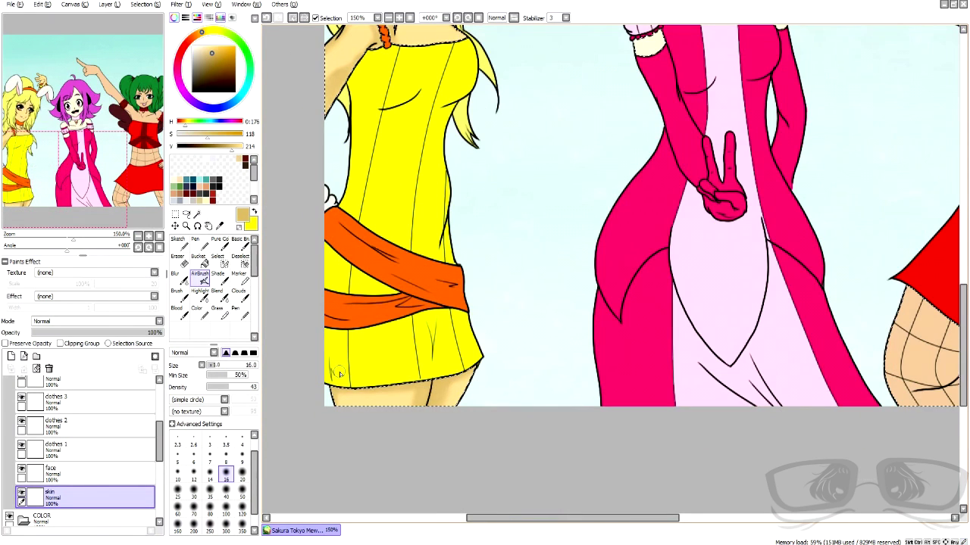
pyautogui.click(179, 277)
pyautogui.click(226, 501)
pyautogui.click(210, 520)
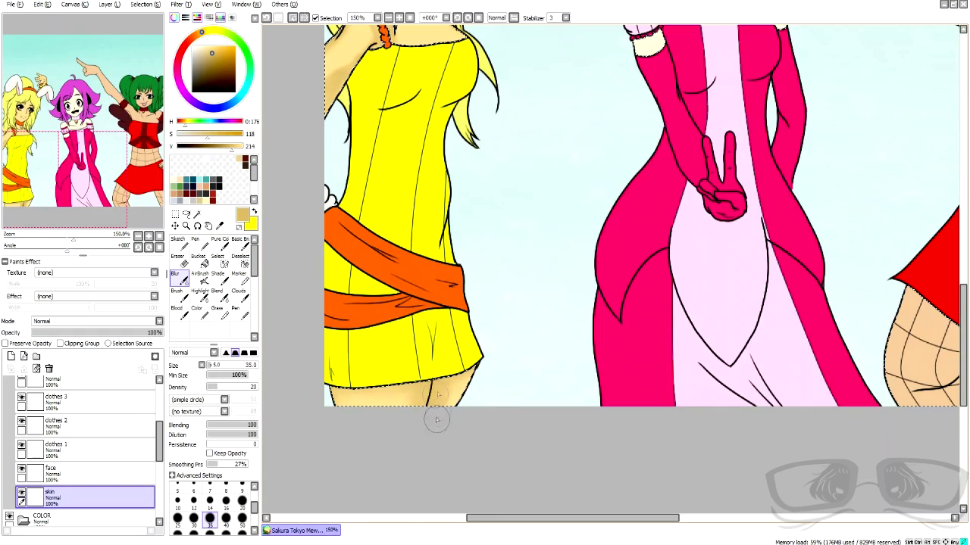
pyautogui.scroll(-2, 458, 273)
pyautogui.scroll(4, 432, 143)
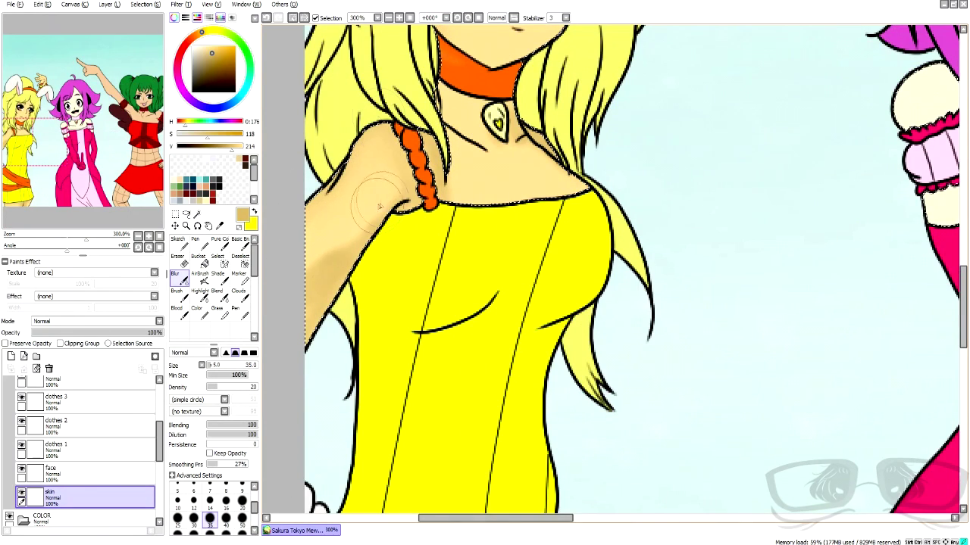
pyautogui.scroll(3, 926, 303)
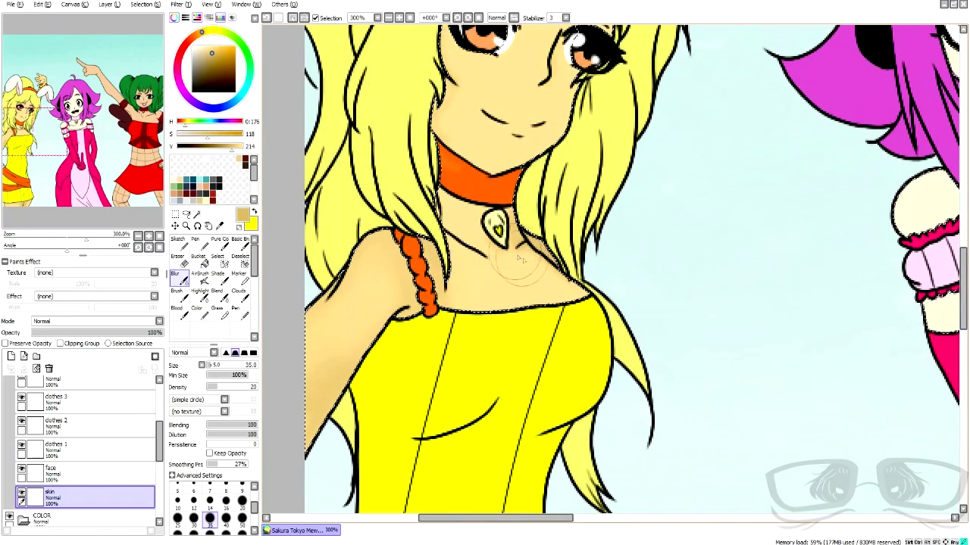
pyautogui.scroll(3, 925, 317)
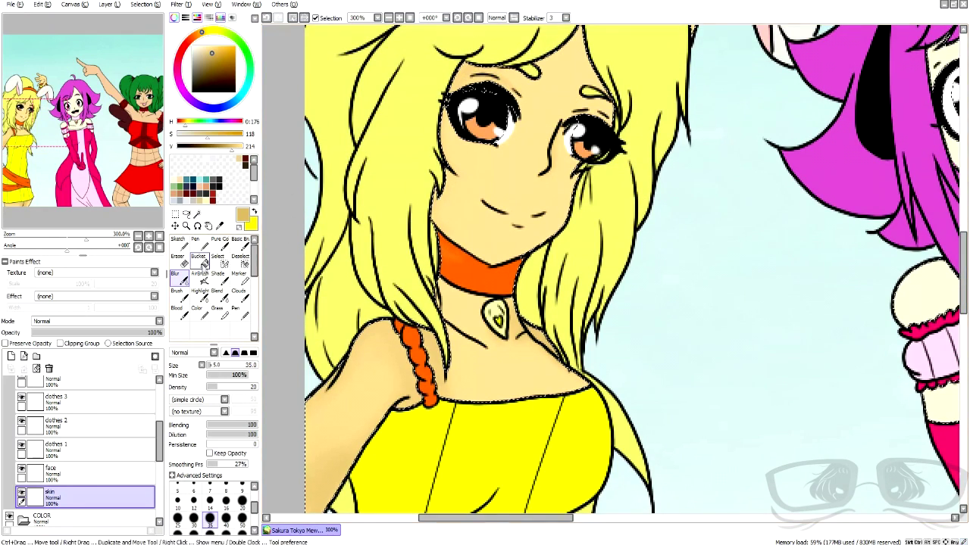
# - Airbrush tan shadows around the yellow-haired girl's face at size 16 and blur them at size 35
pyautogui.press('e')
pyautogui.press('v')
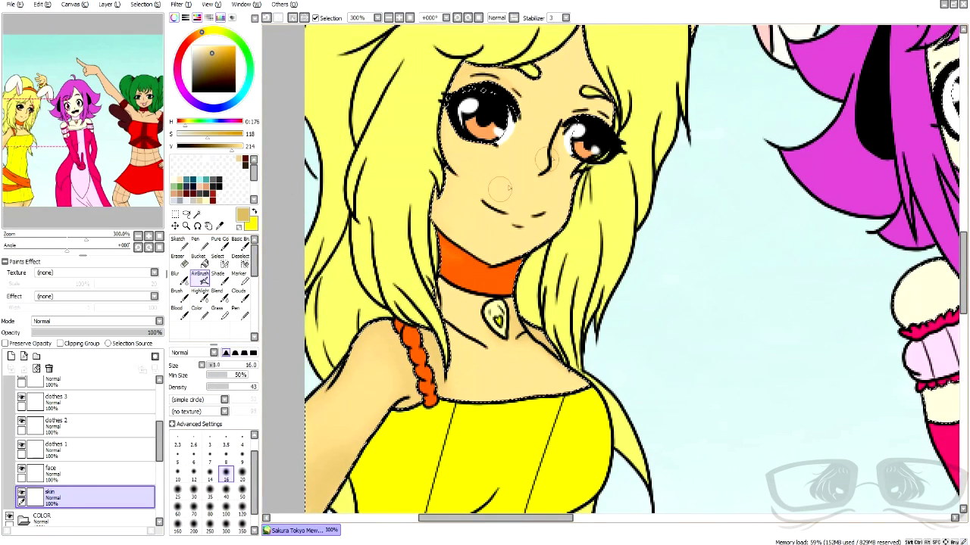
pyautogui.moveTo(453, 100)
pyautogui.mouseDown()
pyautogui.moveTo(572, 50)
pyautogui.moveTo(573, 170)
pyautogui.mouseUp()
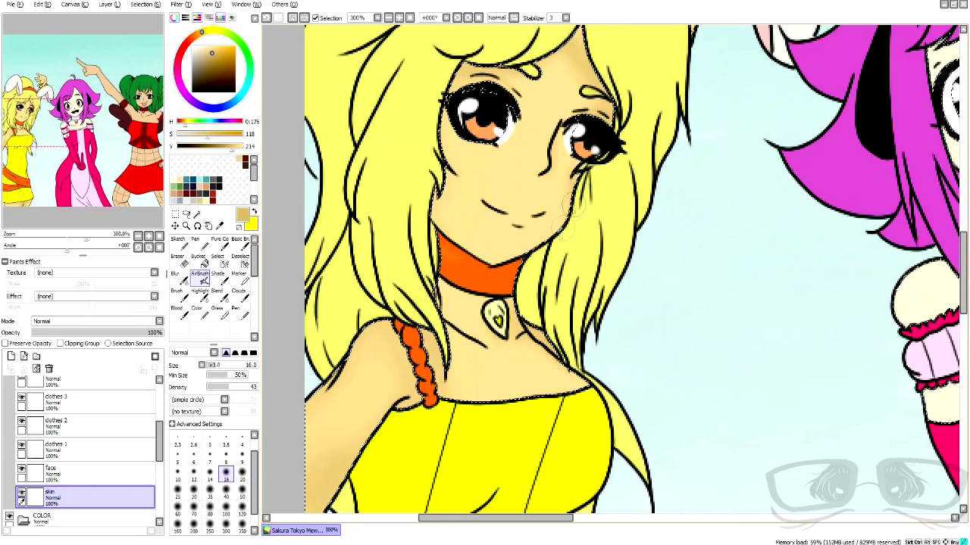
pyautogui.moveTo(459, 216); pyautogui.dragTo(479, 231)
pyautogui.press('b')
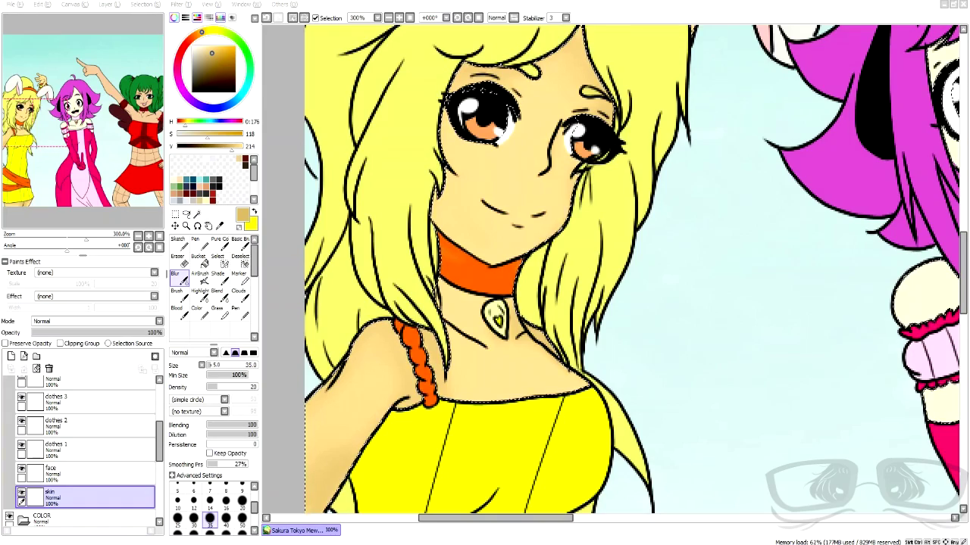
pyautogui.scroll(-2, 379, 337)
pyautogui.scroll(2, 711, 271)
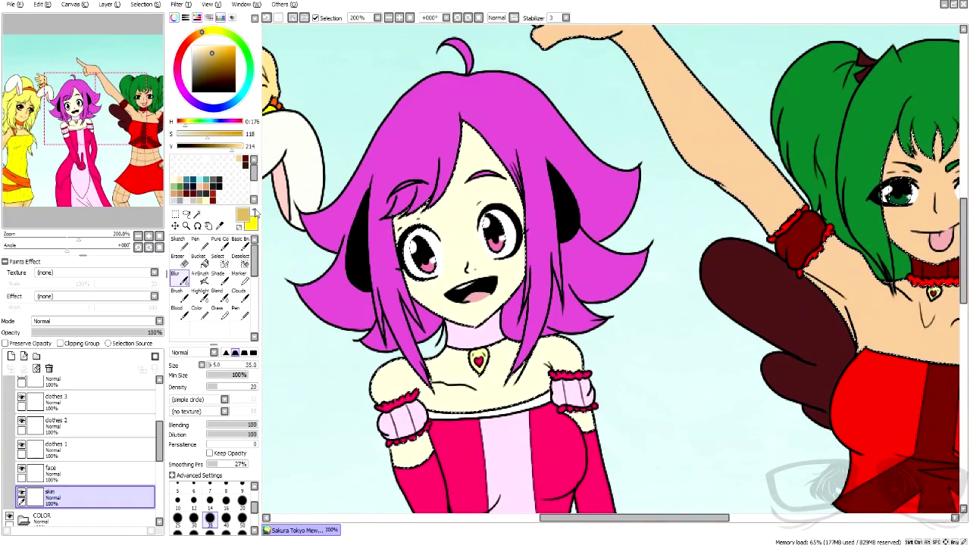
pyautogui.scroll(3, 81, 435)
pyautogui.click(30, 417)
pyautogui.scroll(-2, 81, 470)
pyautogui.click(82, 485)
pyautogui.scroll(-3, 484, 330)
pyautogui.scroll(4, 497, 140)
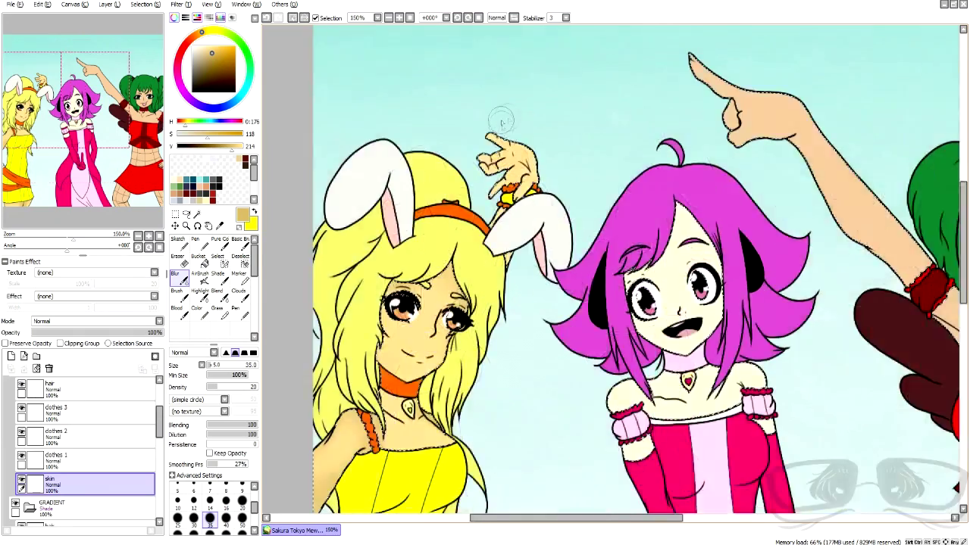
# - Airbrush tan shadows on the yellow-haired girl's raised hand on the gradient skin layer and blur them at size 16
pyautogui.scroll(-3, 84, 499)
pyautogui.scroll(-1, 83, 501)
pyautogui.click(84, 494)
pyautogui.click(200, 277)
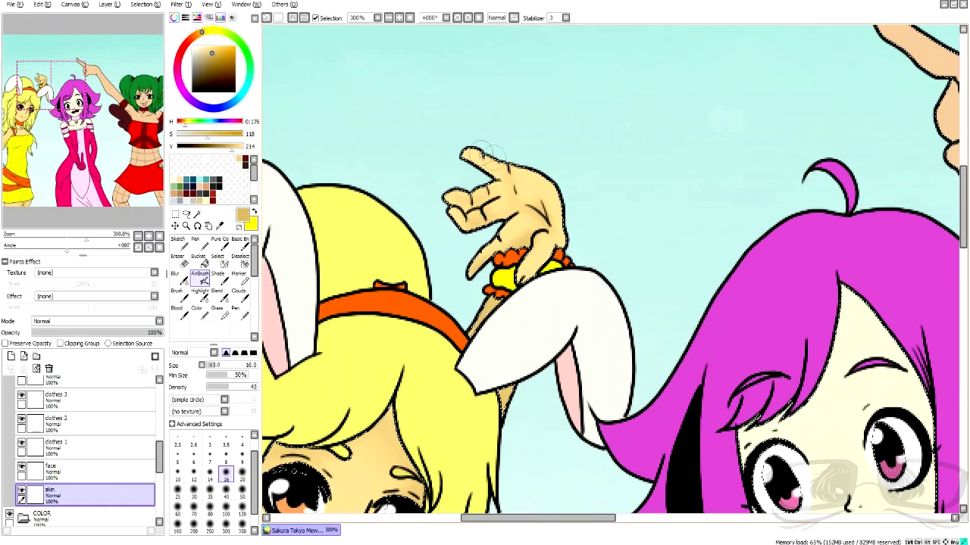
pyautogui.click(176, 275)
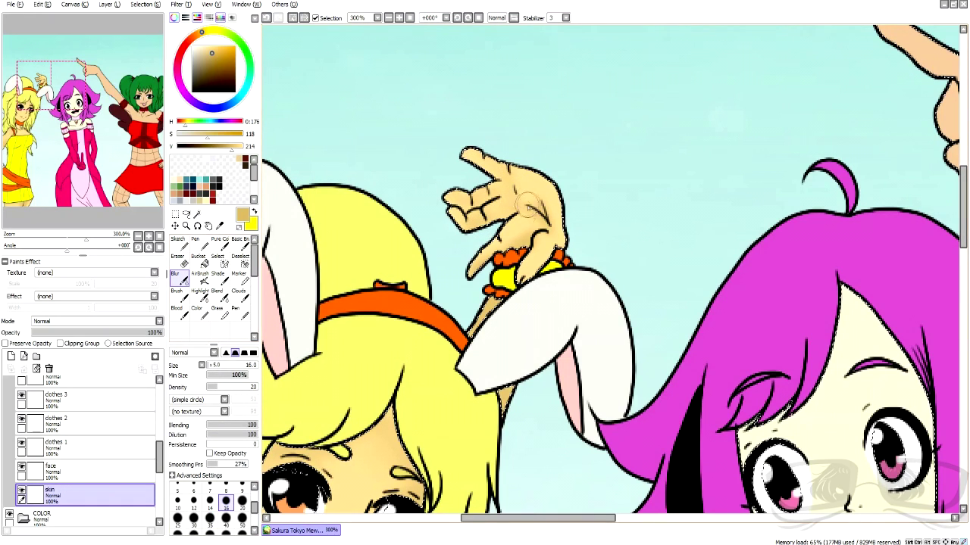
# - Set the opacity of the skin layer in the SHADE folder to 47%
pyautogui.scroll(-4, 463, 150)
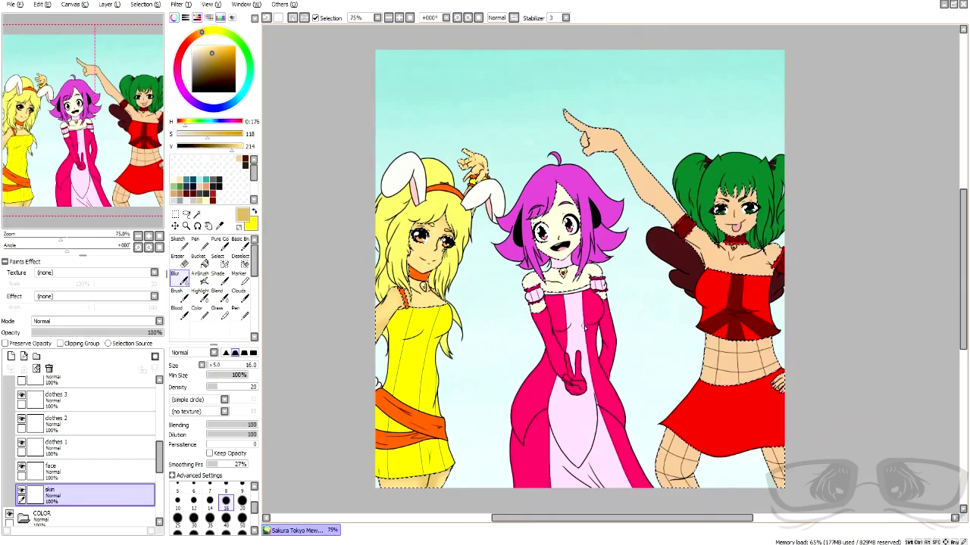
pyautogui.scroll(-2, 82, 518)
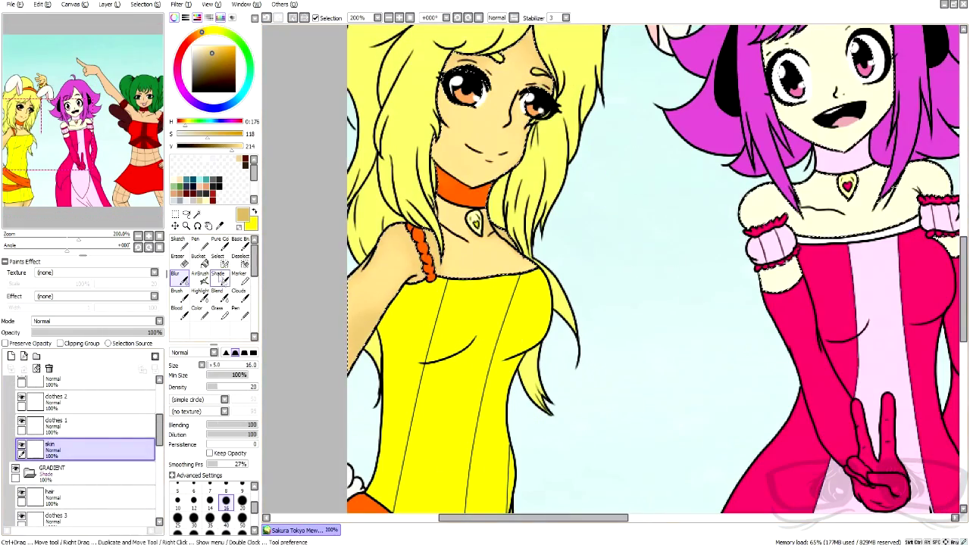
pyautogui.scroll(3, 104, 378)
pyautogui.click(123, 389)
pyautogui.scroll(-3, 88, 385)
pyautogui.click(122, 442)
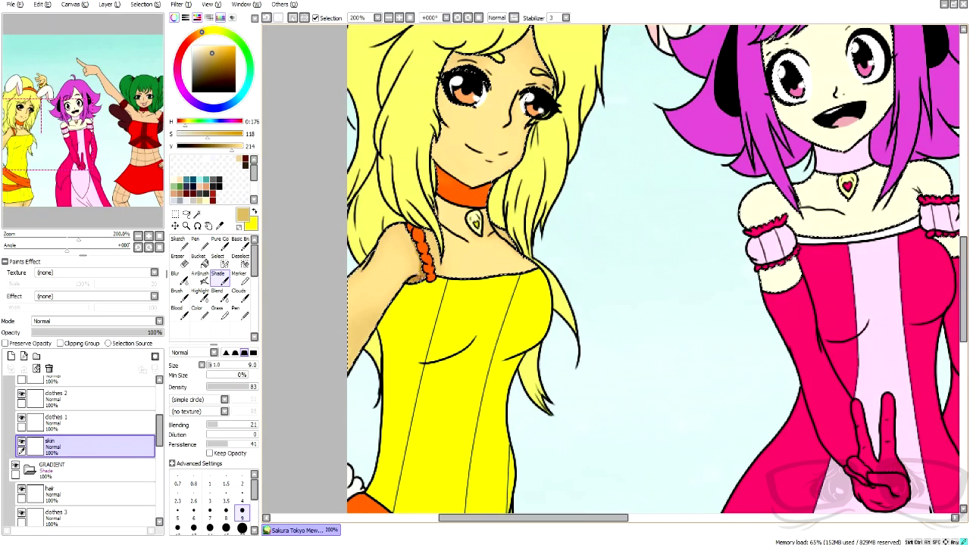
pyautogui.moveTo(162, 333); pyautogui.dragTo(92, 332)
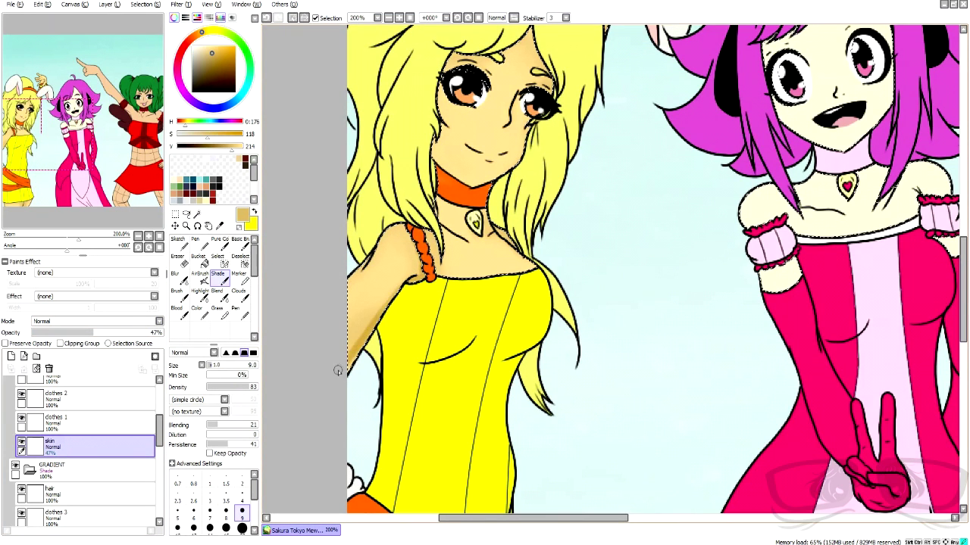
# - Paint tan shadows around the yellow-haired girl's face with the Shade brush at size 10
pyautogui.click(177, 528)
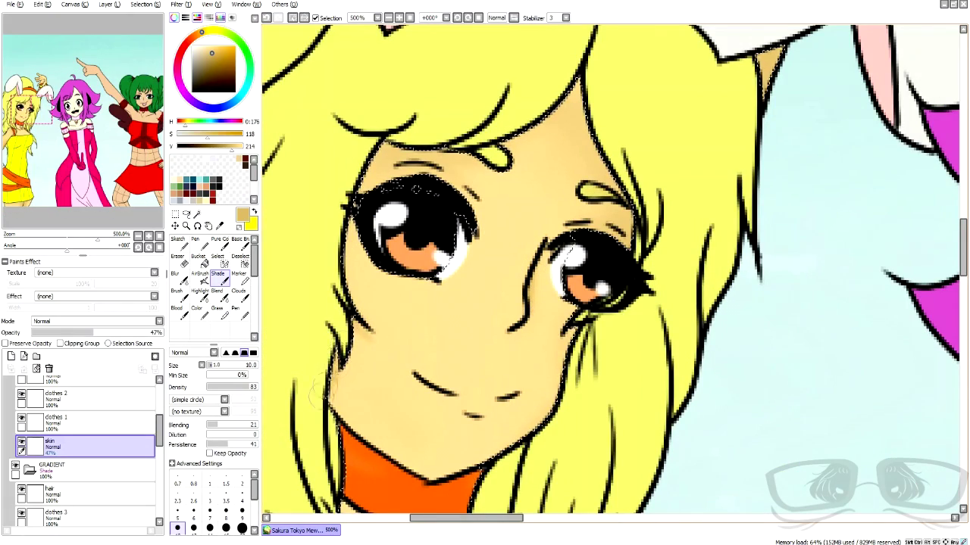
pyautogui.press('e')
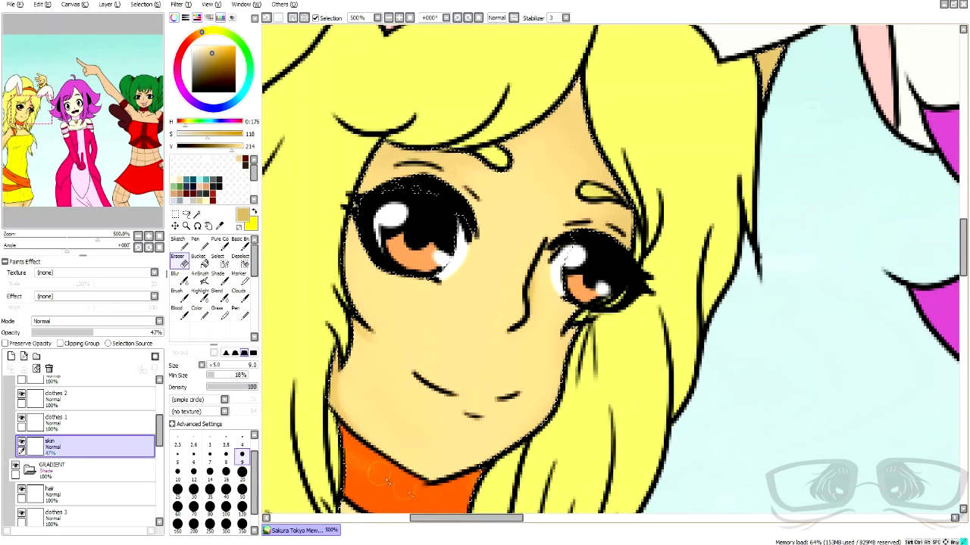
pyautogui.click(220, 241)
pyautogui.click(218, 277)
pyautogui.moveTo(611, 169)
pyautogui.mouseDown()
pyautogui.moveTo(625, 248)
pyautogui.moveTo(602, 222)
pyautogui.moveTo(628, 239)
pyautogui.mouseUp()
pyautogui.moveTo(580, 324); pyautogui.dragTo(556, 403)
# - Paint tan shadows on the palm and fingers of the yellow-haired girl's raised hand with the Shade brush at size 10
pyautogui.scroll(-8, 628, 392)
pyautogui.scroll(9, 621, 348)
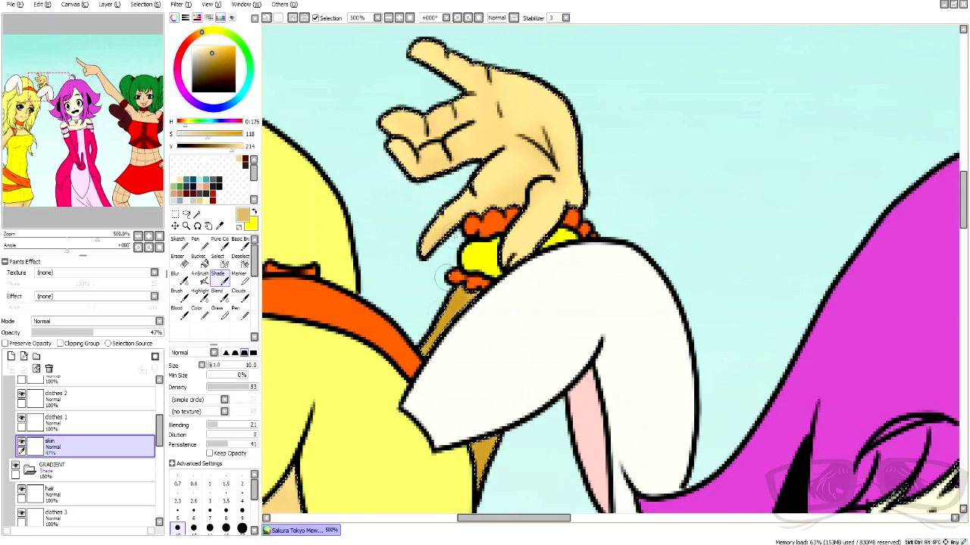
pyautogui.moveTo(525, 172)
pyautogui.mouseDown()
pyautogui.moveTo(517, 136)
pyautogui.moveTo(542, 131)
pyautogui.moveTo(556, 163)
pyautogui.mouseUp()
pyautogui.moveTo(501, 99); pyautogui.dragTo(502, 118)
pyautogui.moveTo(422, 56)
pyautogui.mouseDown()
pyautogui.moveTo(442, 42)
pyautogui.moveTo(467, 91)
pyautogui.mouseUp()
pyautogui.moveTo(427, 121); pyautogui.dragTo(416, 130)
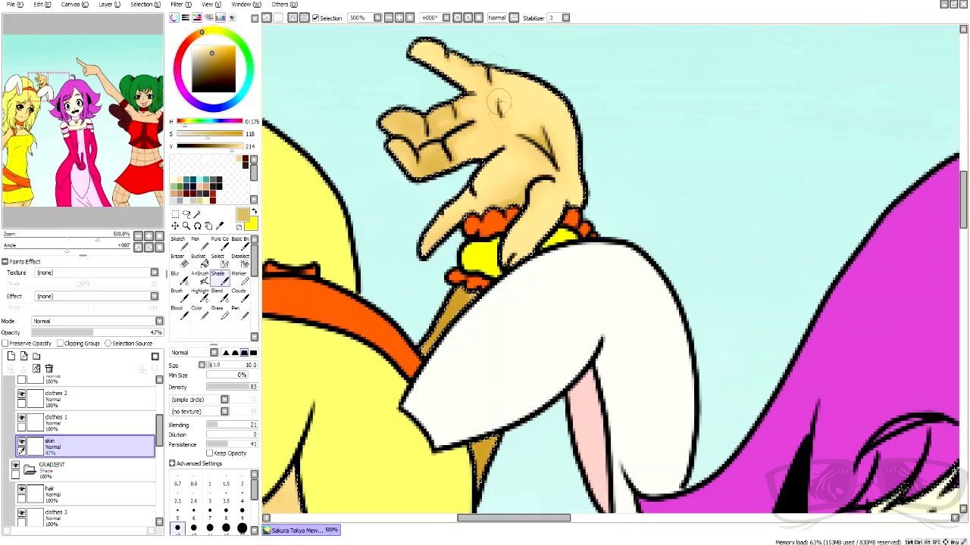
pyautogui.scroll(-5, 430, 180)
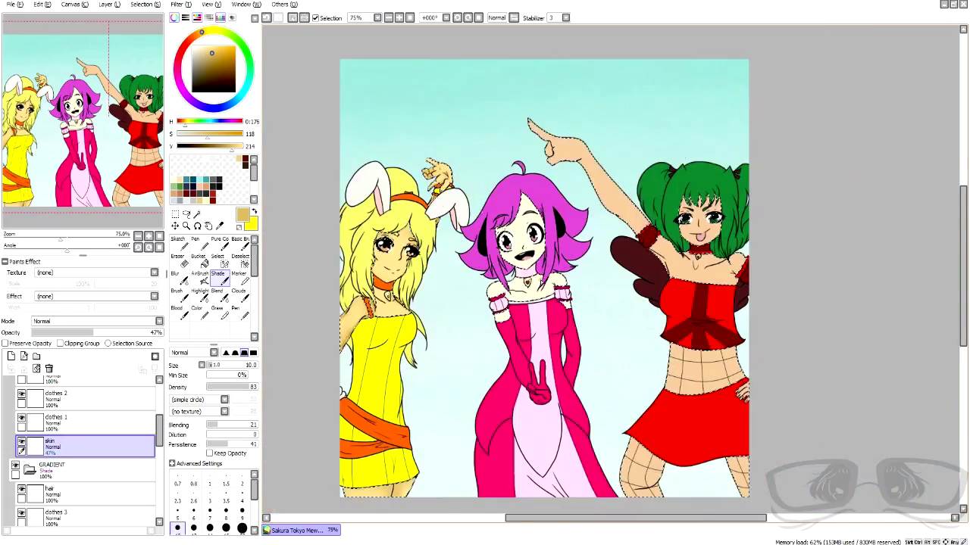
# - Airbrush pale yellow shadows (S 57, V 231) on the purple-haired girl's face at size 16 on the face layer and blur them
pyautogui.scroll(1, 610, 303)
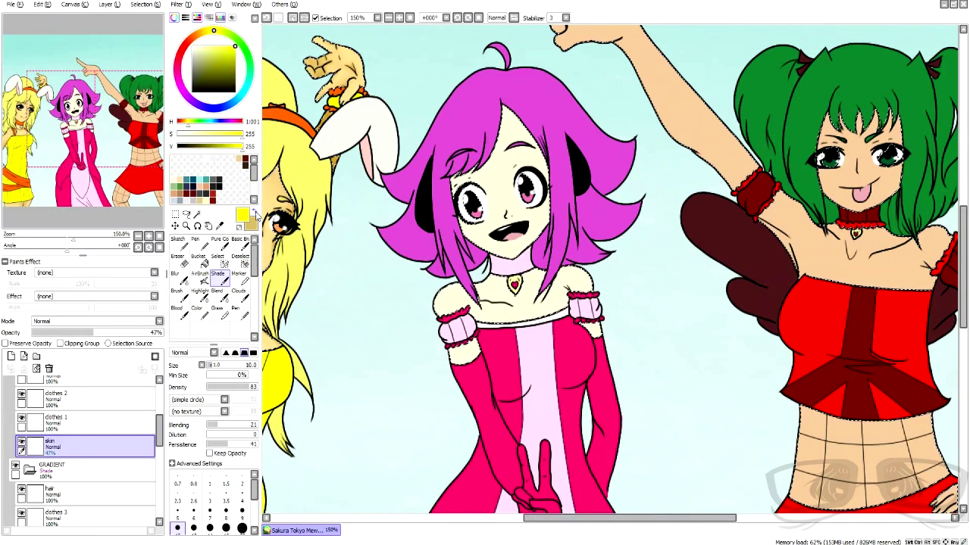
pyautogui.click(209, 30)
pyautogui.moveTo(200, 50); pyautogui.dragTo(203, 49)
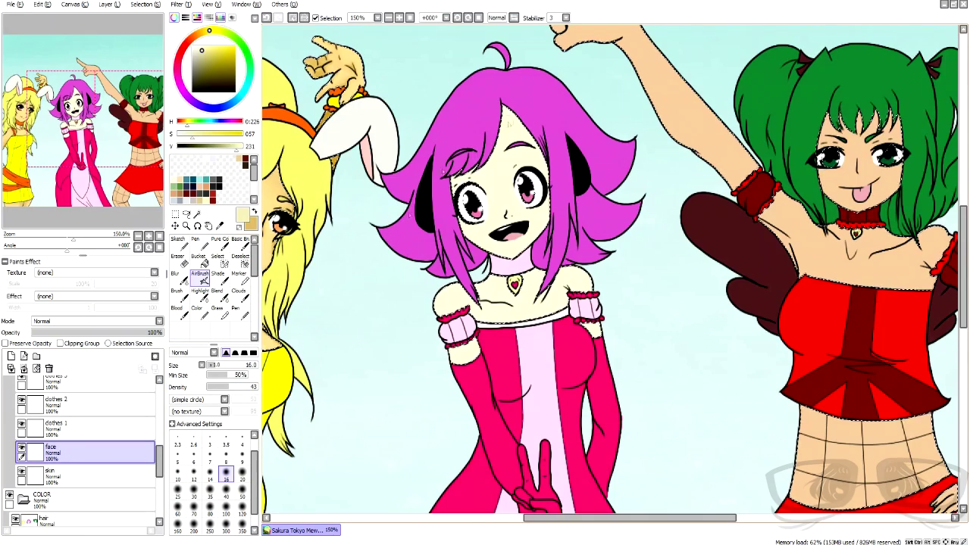
pyautogui.scroll(2, 566, 87)
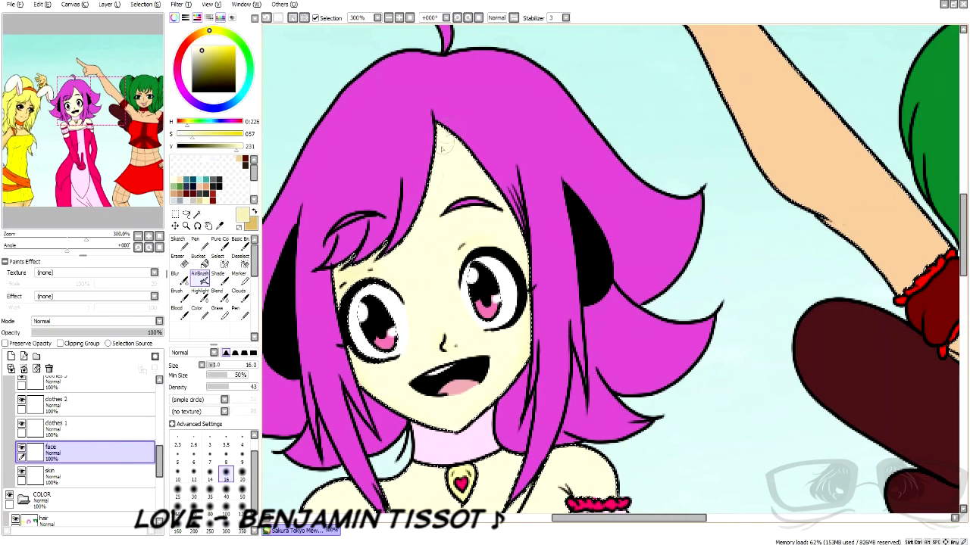
pyautogui.click(175, 275)
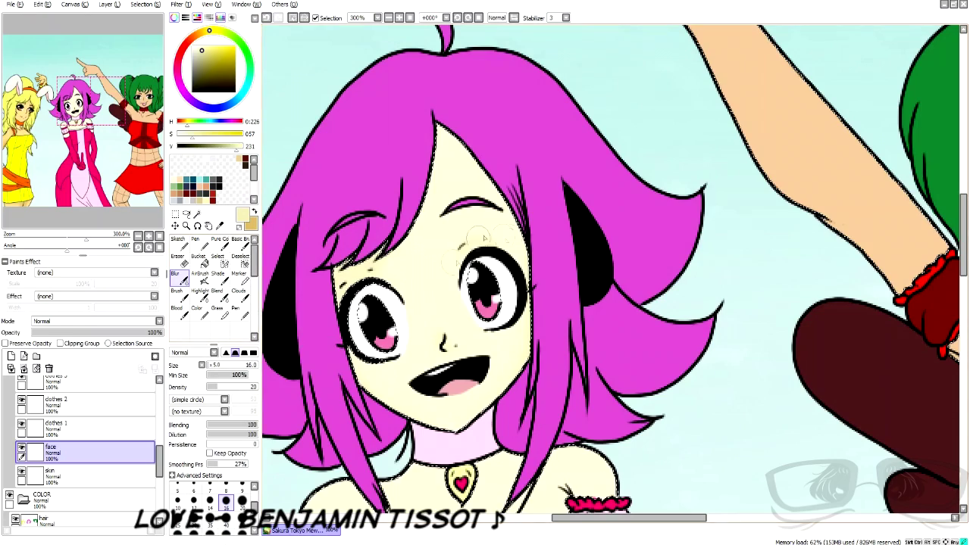
# - Airbrush pale yellow shadows on the purple-haired girl's shoulders, chest and upper arms at sizes 16 and 20, and blur them at size 20
pyautogui.press('e')
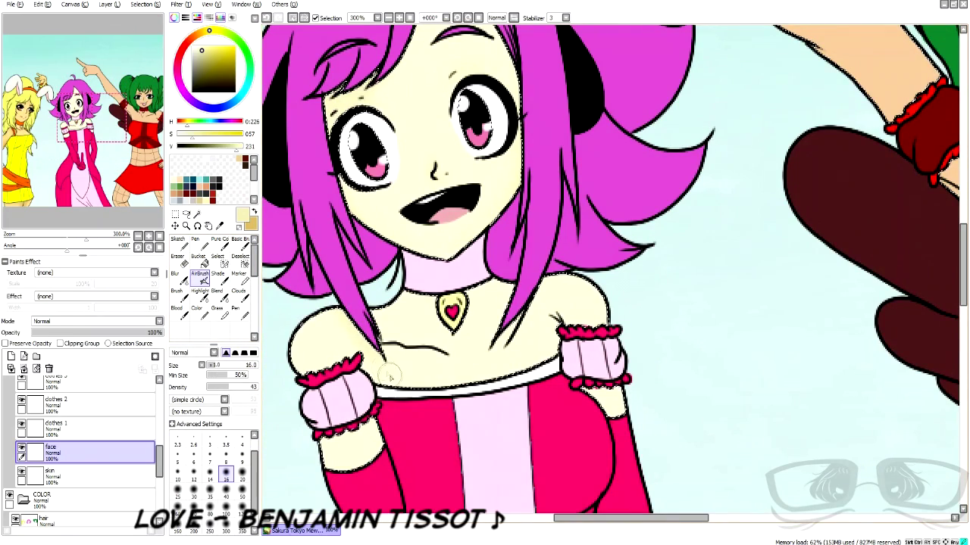
pyautogui.moveTo(389, 377)
pyautogui.mouseDown()
pyautogui.moveTo(376, 306)
pyautogui.moveTo(340, 322)
pyautogui.moveTo(366, 362)
pyautogui.mouseUp()
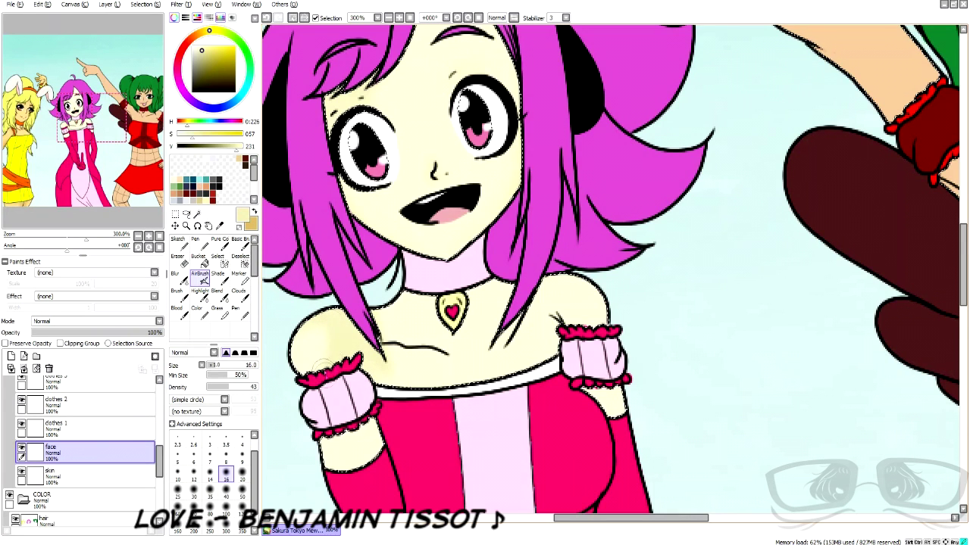
pyautogui.moveTo(601, 391); pyautogui.dragTo(614, 413)
pyautogui.moveTo(522, 332); pyautogui.dragTo(547, 277)
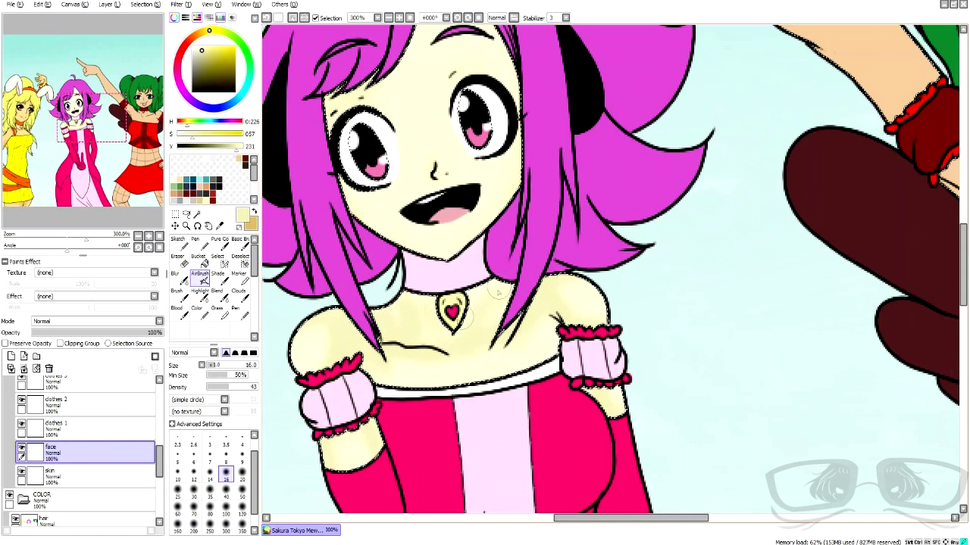
pyautogui.press(']')
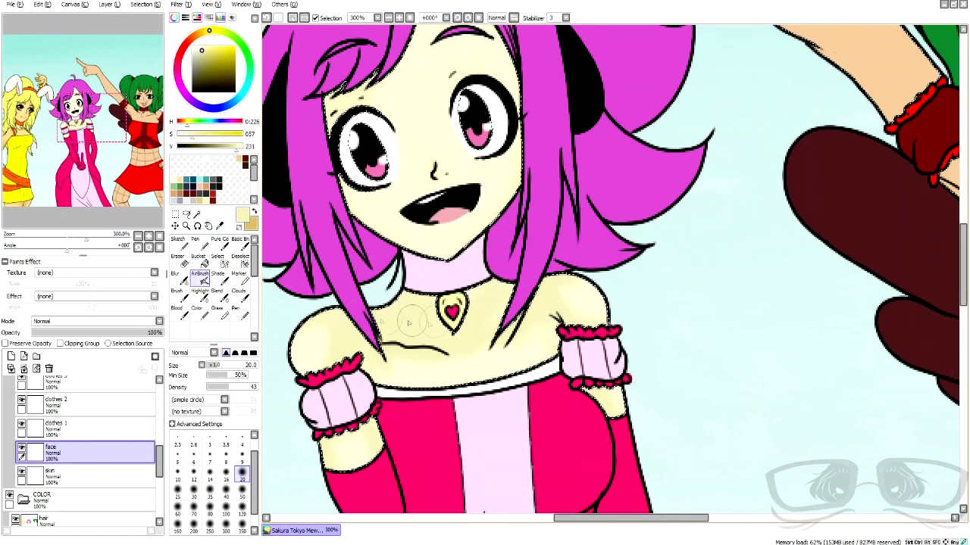
pyautogui.click(179, 275)
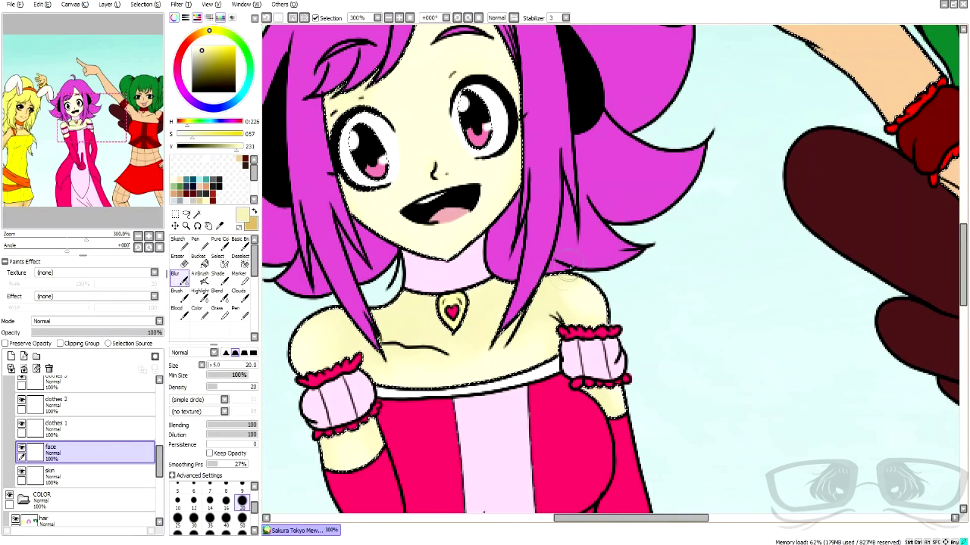
pyautogui.scroll(-6, 627, 279)
pyautogui.scroll(6, 669, 252)
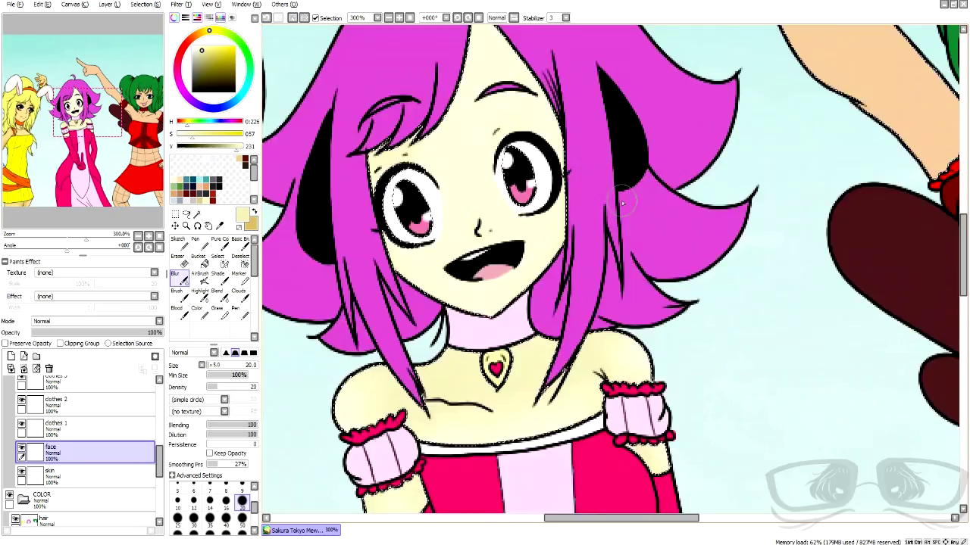
# - Paint pale yellow shadows on the purple-haired girl's face with the Shade brush at size 10 on the SHADE folder's skin layer
pyautogui.scroll(-3, 675, 219)
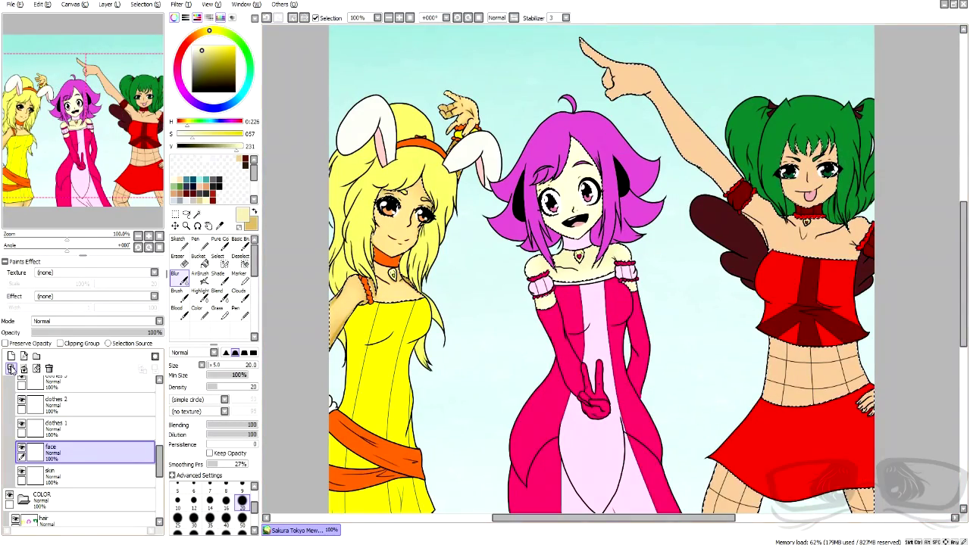
pyautogui.click(83, 475)
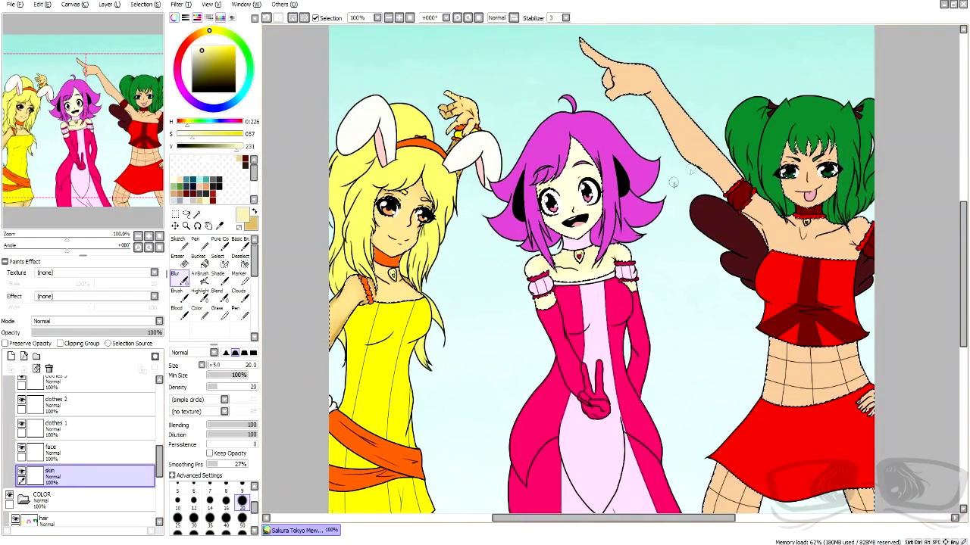
pyautogui.scroll(3, 84, 474)
pyautogui.click(84, 467)
pyautogui.scroll(3, 635, 203)
pyautogui.scroll(-1, 580, 141)
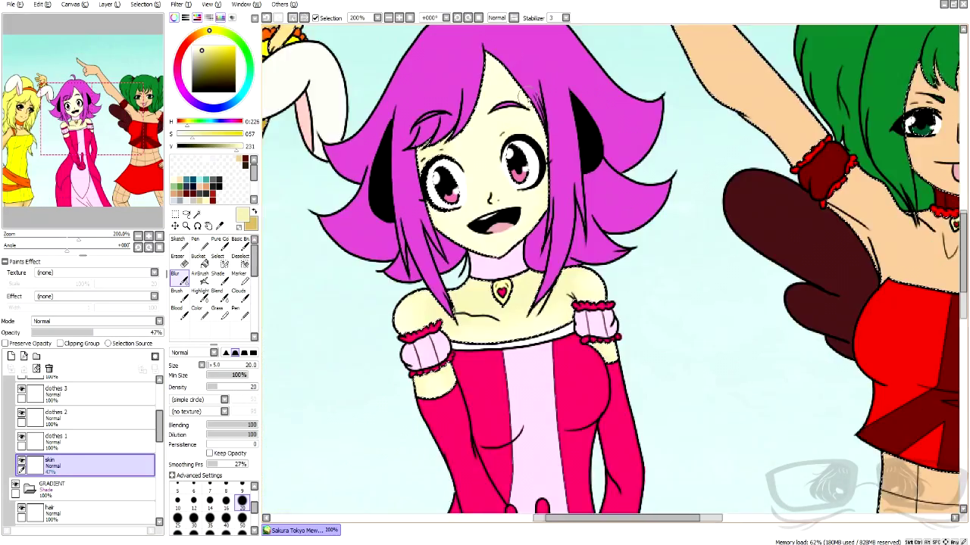
pyautogui.scroll(1, 528, 78)
pyautogui.scroll(-3, 583, 379)
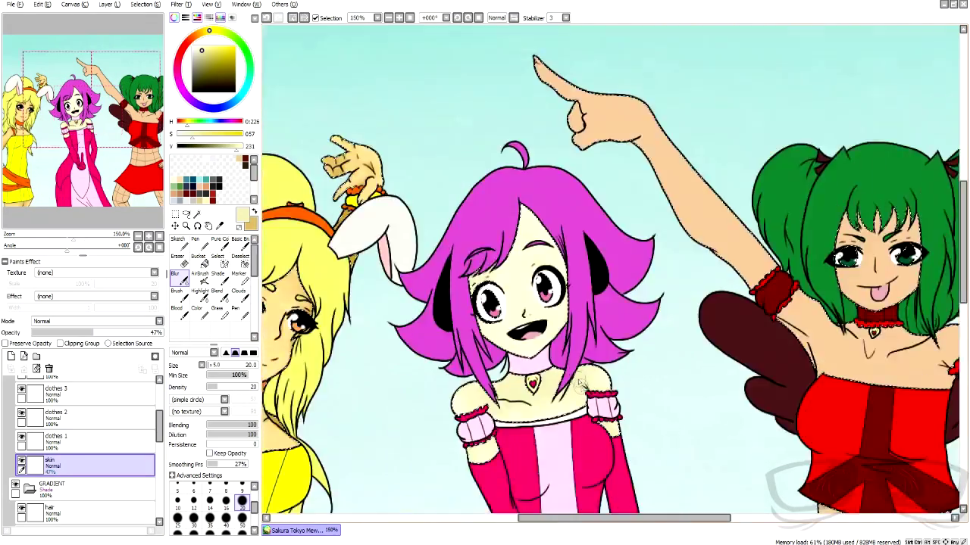
pyautogui.scroll(1, 822, 377)
pyautogui.scroll(-1, 583, 333)
pyautogui.scroll(2, 125, 450)
pyautogui.scroll(2, 410, 400)
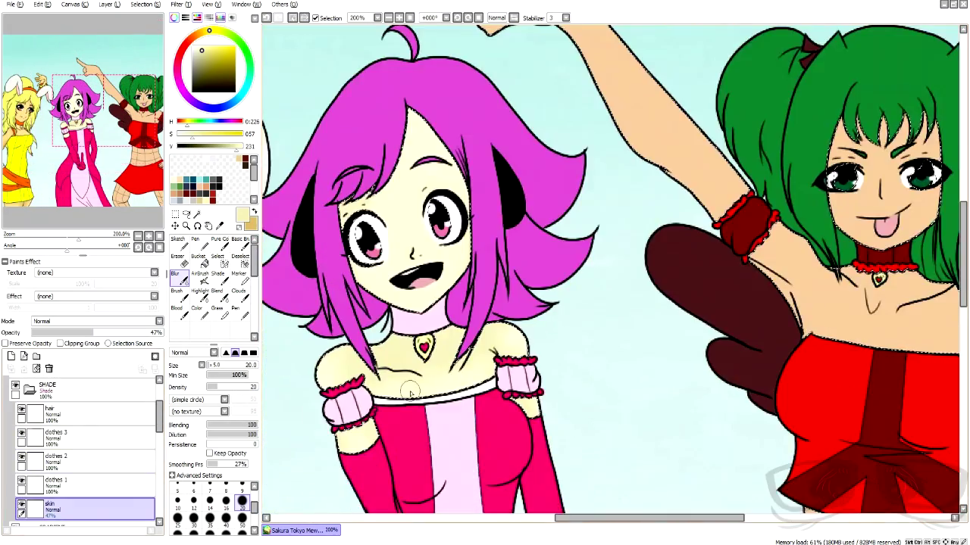
pyautogui.click(221, 280)
pyautogui.scroll(2, 351, 141)
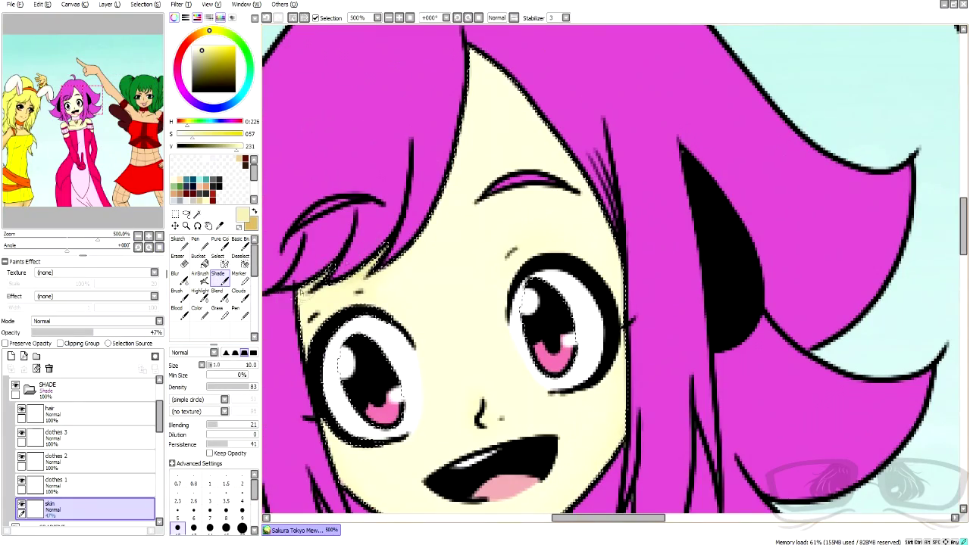
pyautogui.moveTo(964, 228); pyautogui.dragTo(965, 244)
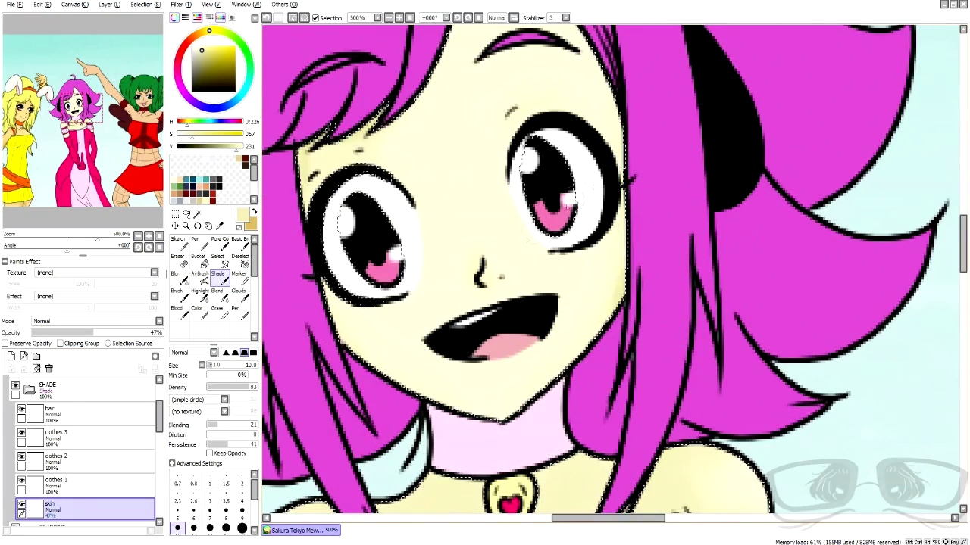
# - Shade the purple-haired girl's chest below the choker and her shoulder and arm nearest the yellow-haired girl at size 10
pyautogui.scroll(-5, 964, 244)
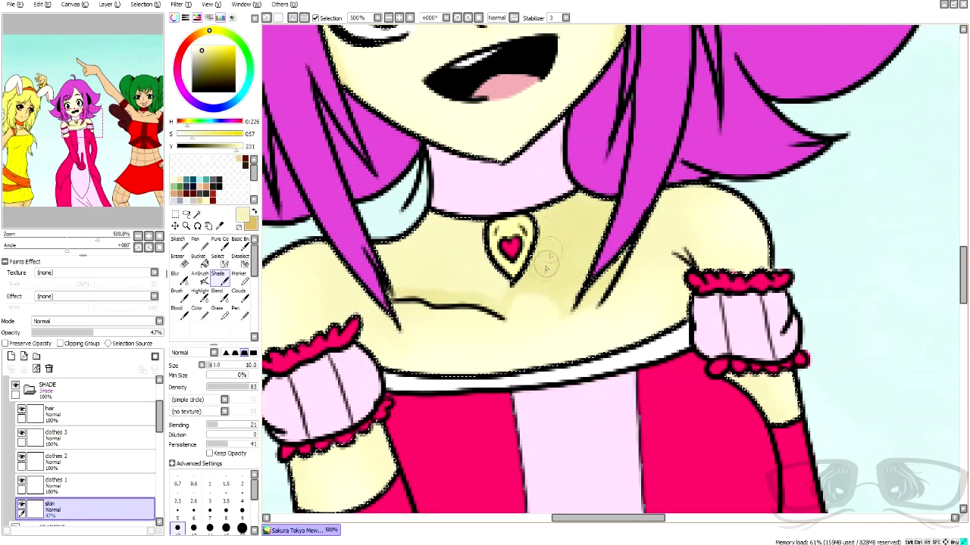
pyautogui.moveTo(480, 244); pyautogui.dragTo(447, 271)
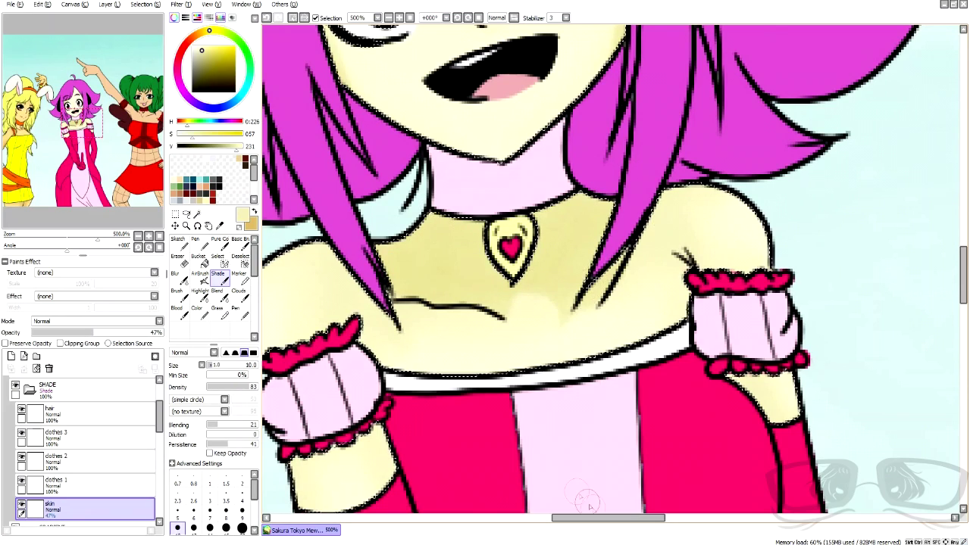
pyautogui.moveTo(587, 518); pyautogui.dragTo(566, 518)
pyautogui.moveTo(448, 245)
pyautogui.mouseDown()
pyautogui.moveTo(451, 264)
pyautogui.moveTo(528, 352)
pyautogui.moveTo(455, 264)
pyautogui.moveTo(486, 307)
pyautogui.moveTo(465, 304)
pyautogui.moveTo(450, 259)
pyautogui.moveTo(444, 331)
pyautogui.moveTo(469, 311)
pyautogui.moveTo(430, 333)
pyautogui.moveTo(402, 318)
pyautogui.mouseUp()
pyautogui.scroll(-2, 404, 319)
pyautogui.scroll(3, 447, 416)
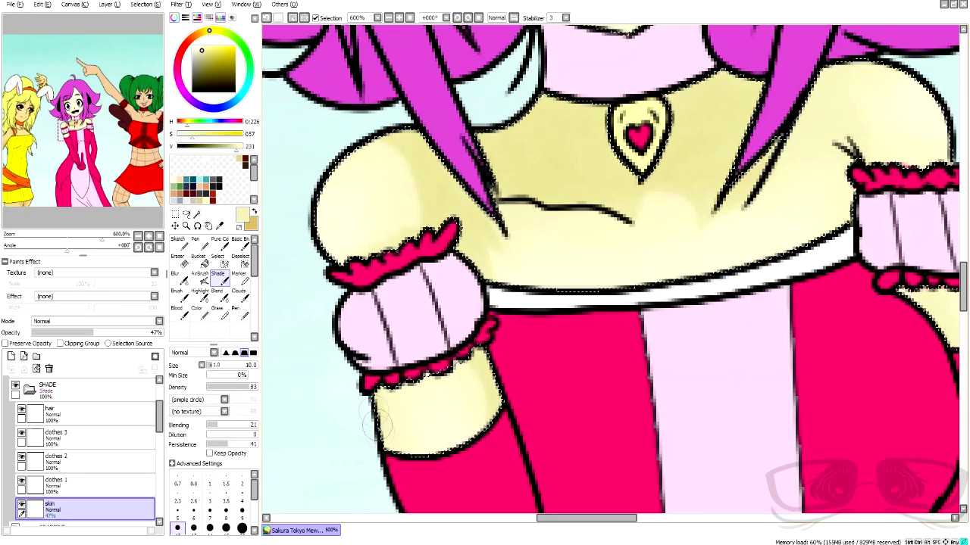
# - Shade the purple-haired girl's shoulder and the arm below the frilled sleeve on the side facing the green-haired girl
pyautogui.scroll(-5, 448, 360)
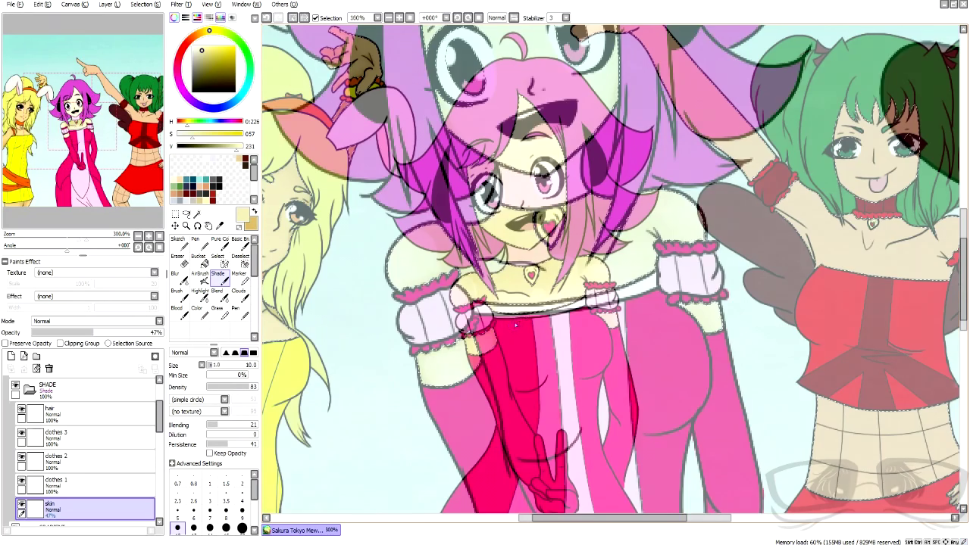
pyautogui.scroll(4, 632, 275)
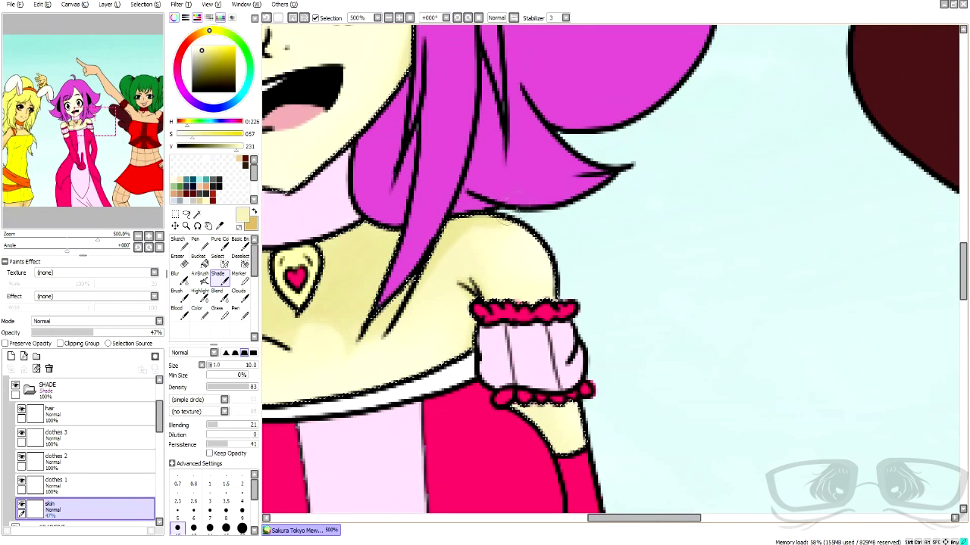
pyautogui.moveTo(521, 409)
pyautogui.mouseDown()
pyautogui.moveTo(570, 446)
pyautogui.moveTo(559, 446)
pyautogui.mouseUp()
# - Pick the green-haired girl's skin tone, darken it to tan (saturation 118, value 208), and activate the GRADIENT folder's skin layer
pyautogui.scroll(-8, 536, 405)
pyautogui.scroll(3, 530, 471)
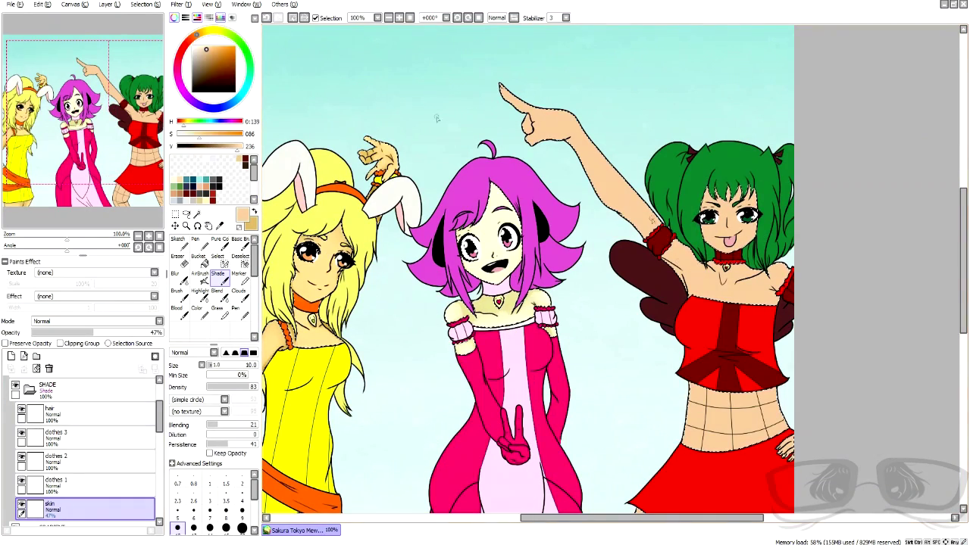
pyautogui.moveTo(199, 134); pyautogui.dragTo(207, 134)
pyautogui.moveTo(237, 146); pyautogui.dragTo(230, 146)
pyautogui.scroll(-5, 131, 455)
pyautogui.click(127, 471)
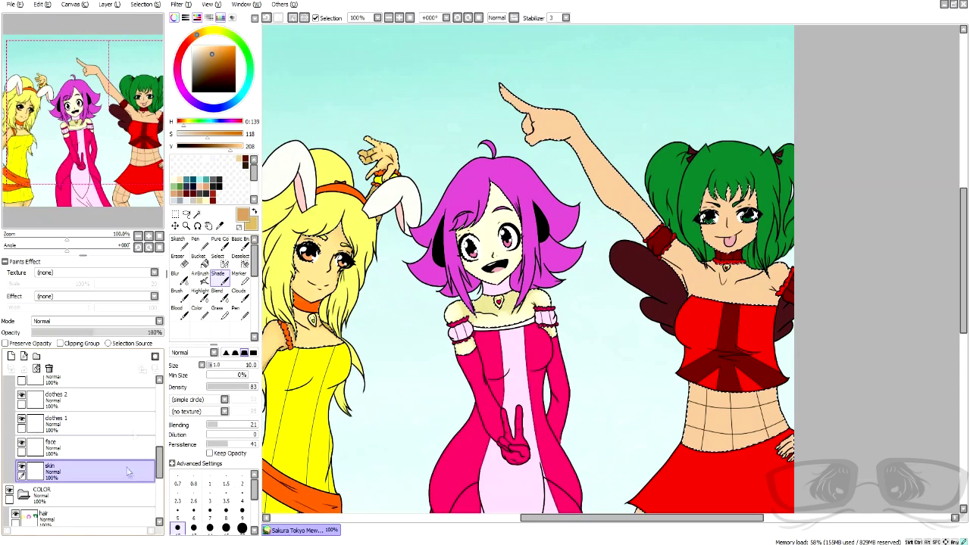
# - Airbrush tan shadows along the edges of the green-haired girl's face and under her bangs at size 20, and blur them at size 20
pyautogui.click(201, 278)
pyautogui.scroll(2, 795, 137)
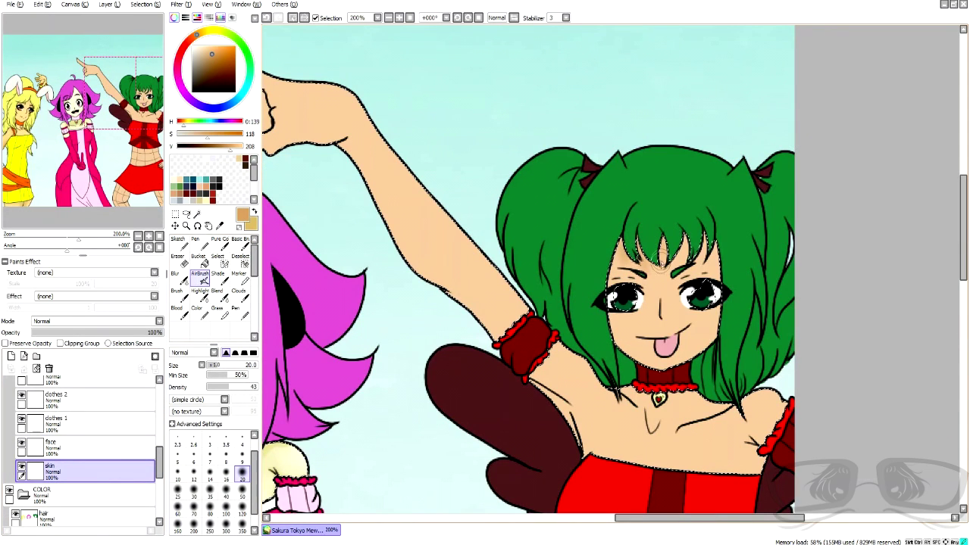
pyautogui.moveTo(718, 329); pyautogui.dragTo(686, 345)
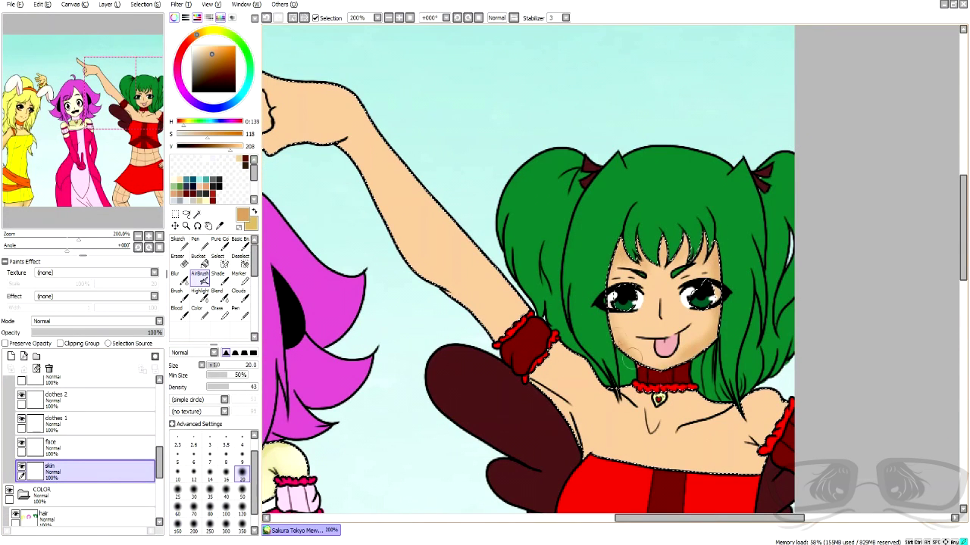
pyautogui.scroll(1, 707, 272)
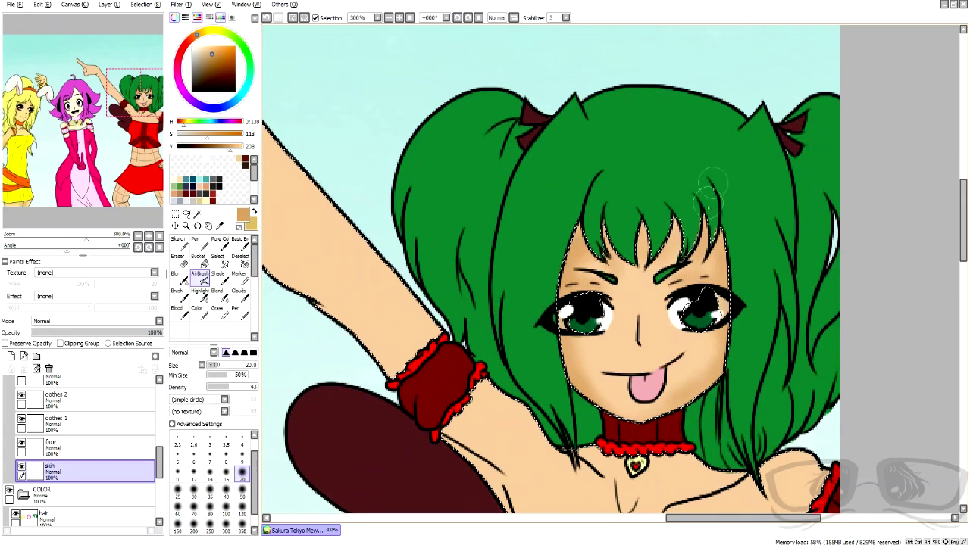
pyautogui.moveTo(568, 255); pyautogui.dragTo(565, 279)
pyautogui.click(180, 278)
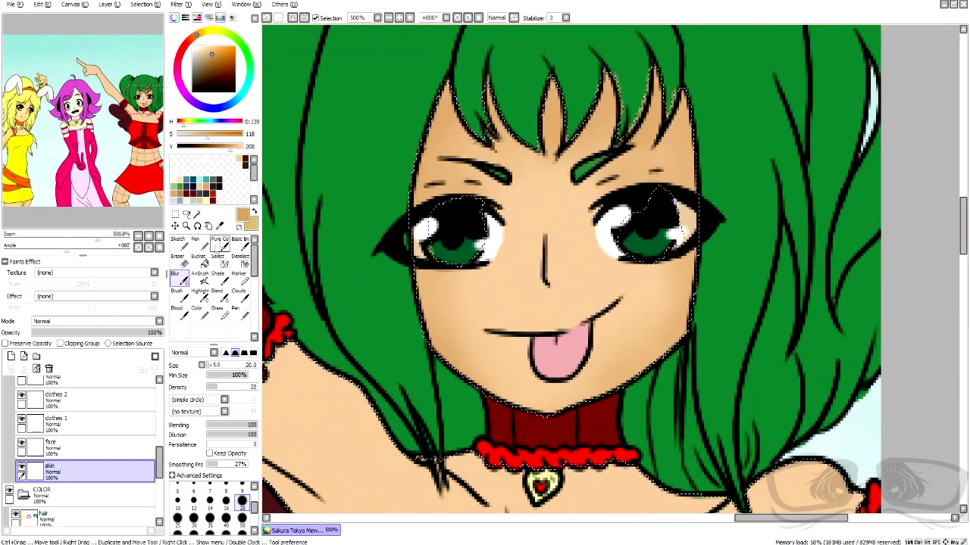
# - Erase excess airbrush shadow around the green-haired girl's bangs and forehead with the Eraser at size 7
pyautogui.press('e')
pyautogui.press('[')
pyautogui.press('[')
pyautogui.moveTo(561, 133); pyautogui.dragTo(566, 150)
pyautogui.moveTo(625, 93)
pyautogui.mouseDown()
pyautogui.moveTo(624, 140)
pyautogui.moveTo(665, 110)
pyautogui.moveTo(681, 72)
pyautogui.mouseUp()
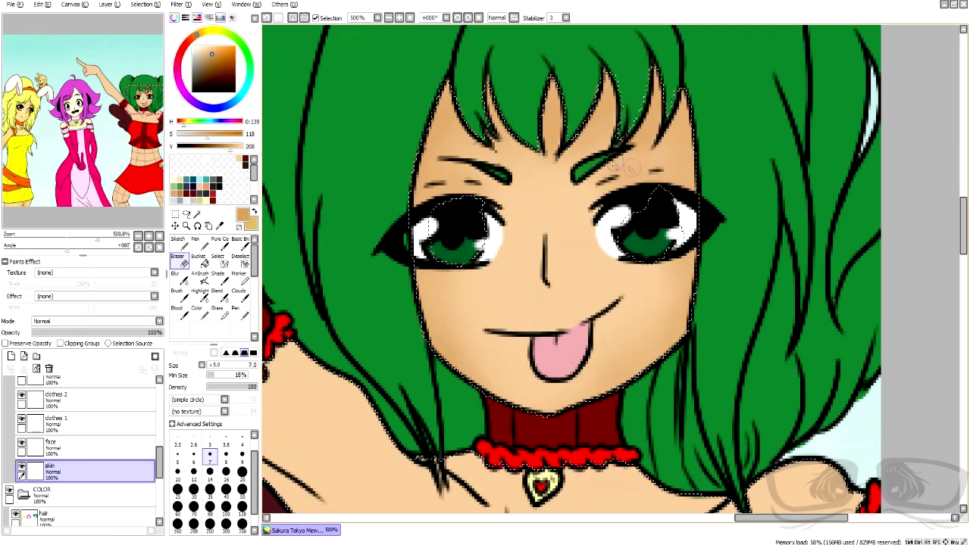
# - Airbrush tan shadows on the green-haired girl's collarbones, chest, shoulders and underarm at size 20
pyautogui.scroll(-4, 544, 335)
pyautogui.scroll(4, 588, 461)
pyautogui.click(206, 280)
pyautogui.moveTo(447, 234)
pyautogui.mouseDown()
pyautogui.moveTo(502, 331)
pyautogui.moveTo(511, 308)
pyautogui.moveTo(487, 246)
pyautogui.moveTo(460, 237)
pyautogui.moveTo(521, 287)
pyautogui.moveTo(516, 318)
pyautogui.moveTo(623, 223)
pyautogui.moveTo(563, 326)
pyautogui.moveTo(548, 259)
pyautogui.moveTo(620, 296)
pyautogui.moveTo(675, 278)
pyautogui.moveTo(631, 248)
pyautogui.moveTo(669, 278)
pyautogui.moveTo(752, 248)
pyautogui.moveTo(835, 263)
pyautogui.moveTo(747, 319)
pyautogui.moveTo(759, 240)
pyautogui.moveTo(825, 289)
pyautogui.moveTo(743, 363)
pyautogui.mouseUp()
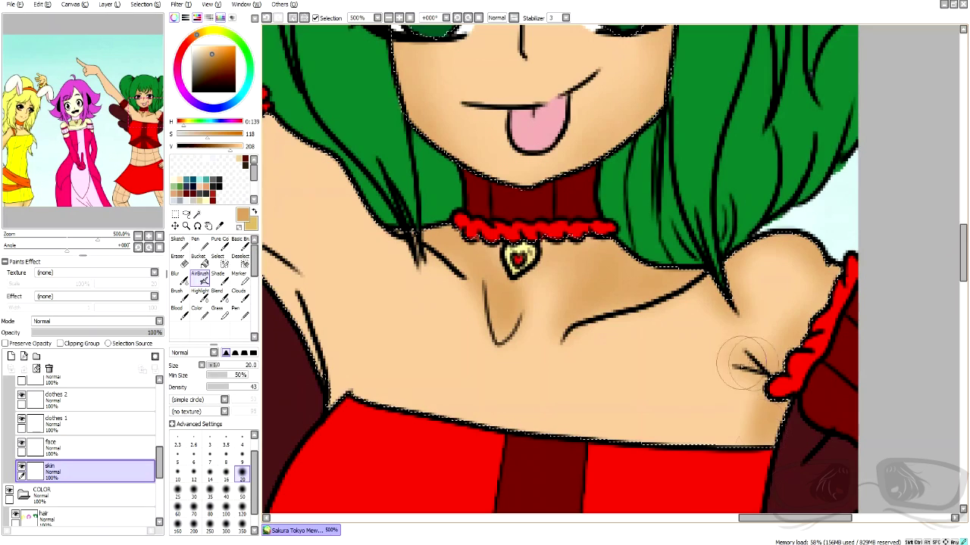
pyautogui.moveTo(780, 518); pyautogui.dragTo(731, 518)
pyautogui.moveTo(480, 215)
pyautogui.mouseDown()
pyautogui.moveTo(627, 366)
pyautogui.moveTo(588, 269)
pyautogui.moveTo(616, 345)
pyautogui.moveTo(477, 197)
pyautogui.moveTo(513, 188)
pyautogui.moveTo(579, 125)
pyautogui.mouseUp()
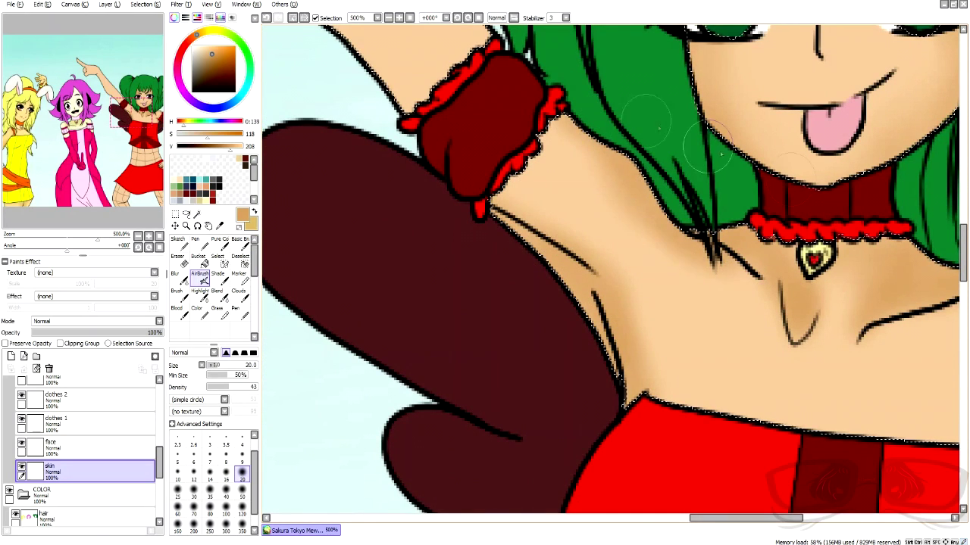
# - Blur the tan shadows across the green-haired girl's chest, collarbones and shoulders at size 20
pyautogui.click(180, 279)
pyautogui.moveTo(649, 375)
pyautogui.mouseDown()
pyautogui.moveTo(743, 277)
pyautogui.moveTo(706, 291)
pyautogui.mouseUp()
pyautogui.moveTo(788, 518); pyautogui.dragTo(811, 518)
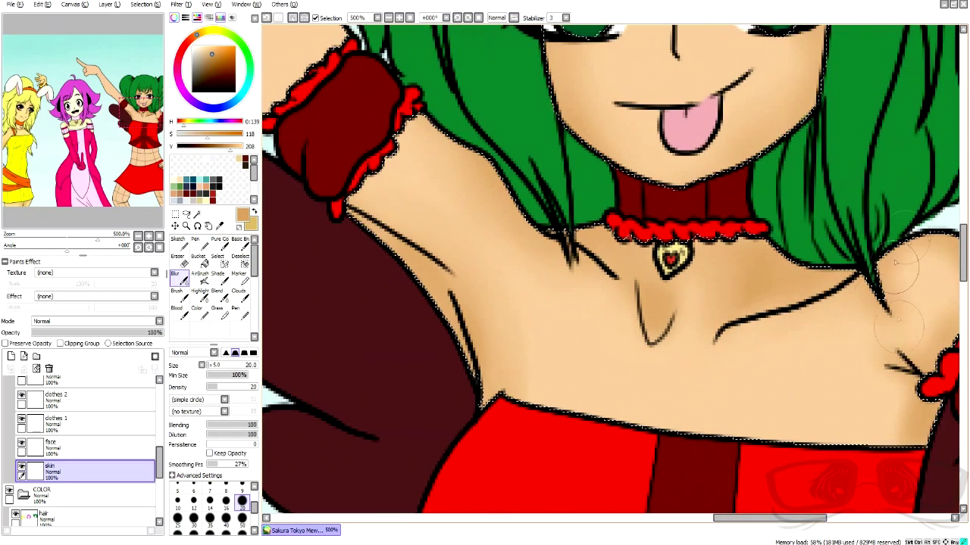
pyautogui.hscroll(5, 896, 262)
pyautogui.press('e')
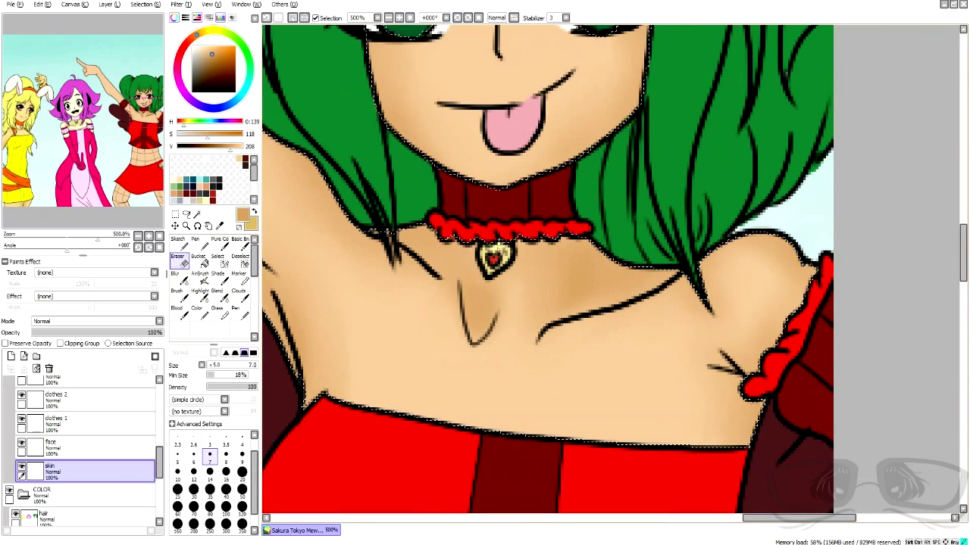
# - Airbrush tan shadows on the green-haired girl's pointing hand and raised arm at size 20, and blur them at size 20
pyautogui.scroll(-5, 500, 226)
pyautogui.scroll(3, 299, 107)
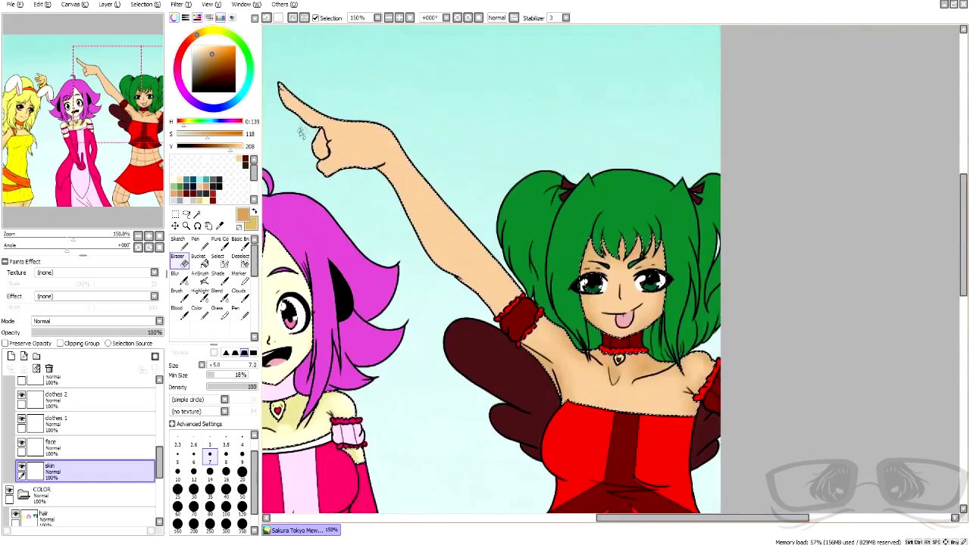
pyautogui.click(201, 278)
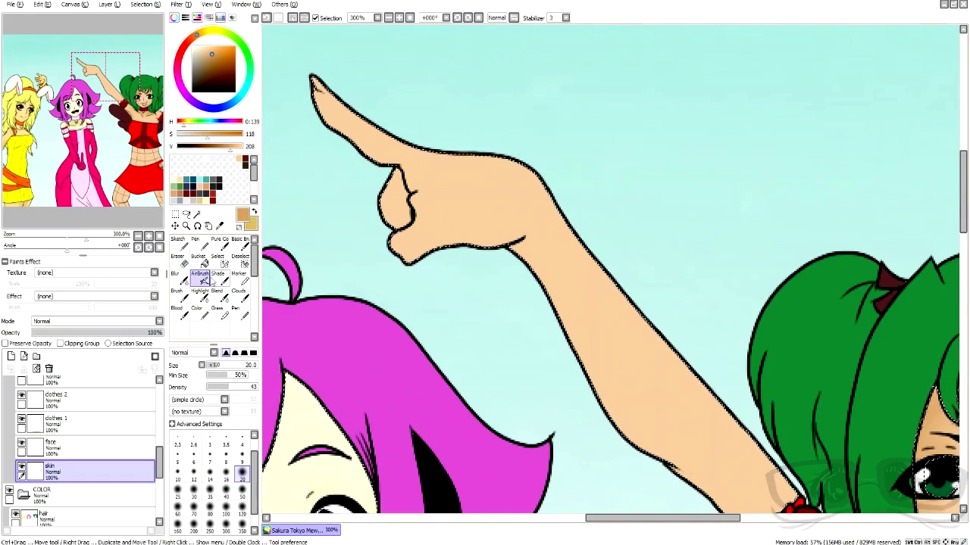
pyautogui.moveTo(412, 244); pyautogui.dragTo(426, 239)
pyautogui.moveTo(415, 191)
pyautogui.mouseDown()
pyautogui.moveTo(409, 173)
pyautogui.moveTo(435, 250)
pyautogui.moveTo(580, 259)
pyautogui.moveTo(569, 180)
pyautogui.mouseUp()
pyautogui.moveTo(688, 463)
pyautogui.mouseDown()
pyautogui.moveTo(704, 426)
pyautogui.moveTo(642, 429)
pyautogui.moveTo(566, 313)
pyautogui.mouseUp()
pyautogui.moveTo(964, 203); pyautogui.dragTo(964, 224)
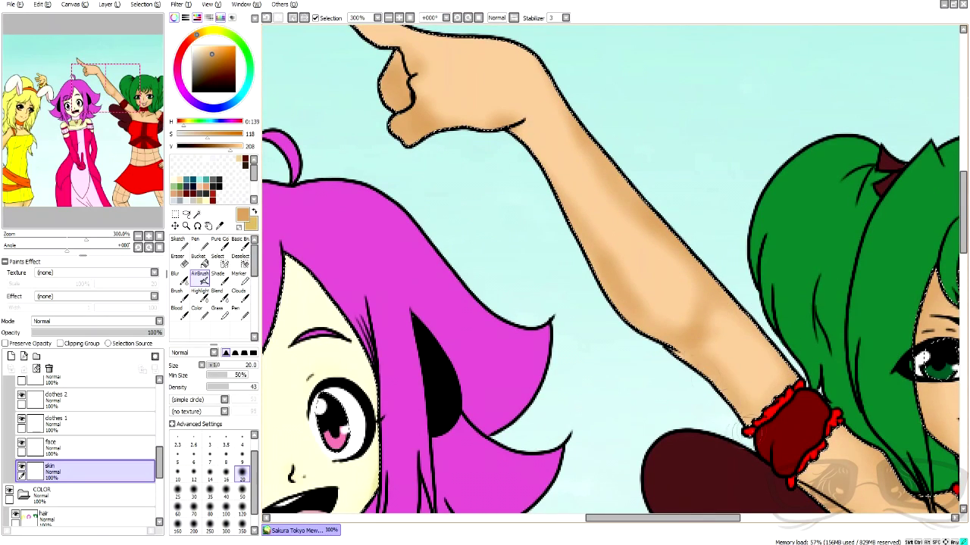
pyautogui.scroll(3, 454, 152)
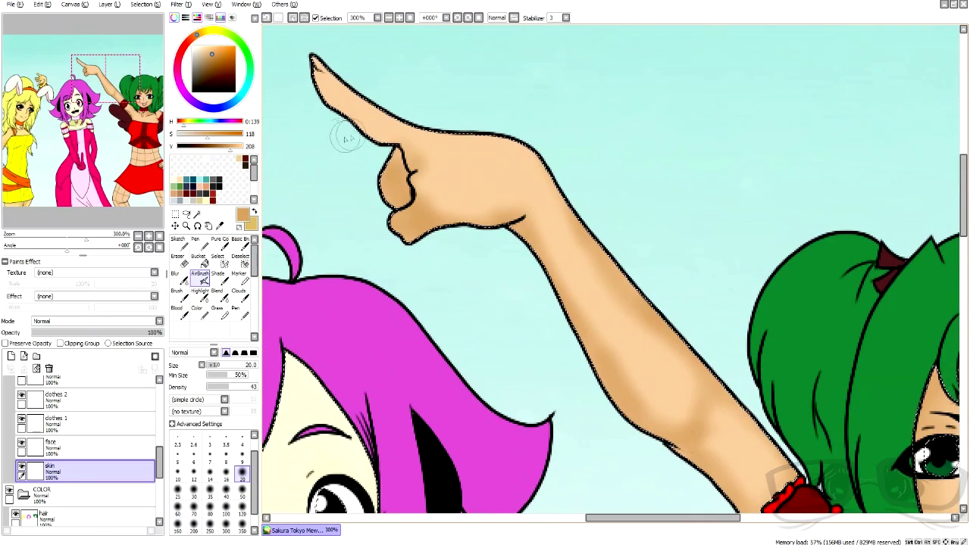
pyautogui.moveTo(401, 148); pyautogui.dragTo(325, 86)
pyautogui.click(180, 279)
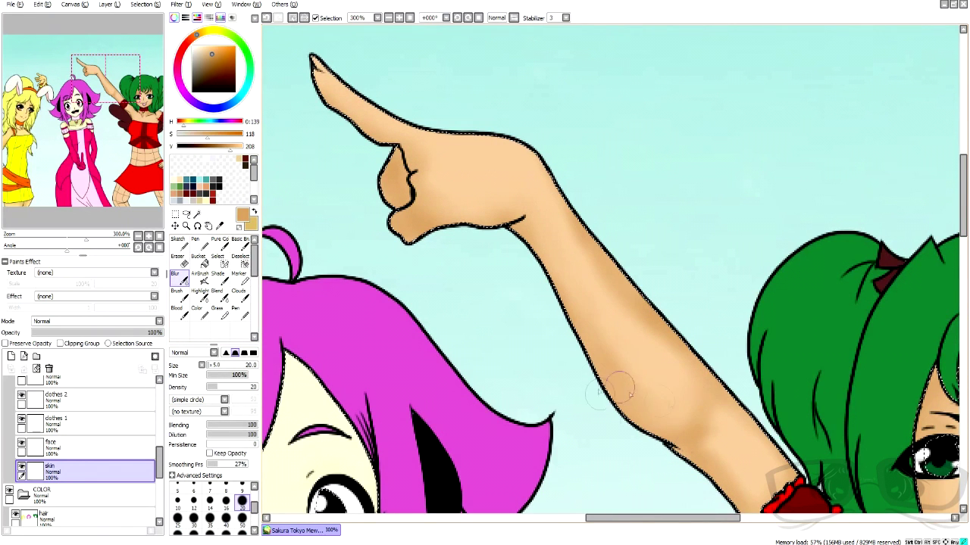
# - Airbrush tan shadows at size 20 on the green-haired girl's bare midriff, along both sides, under the top and over the stomach
pyautogui.scroll(-3, 661, 420)
pyautogui.press(']')
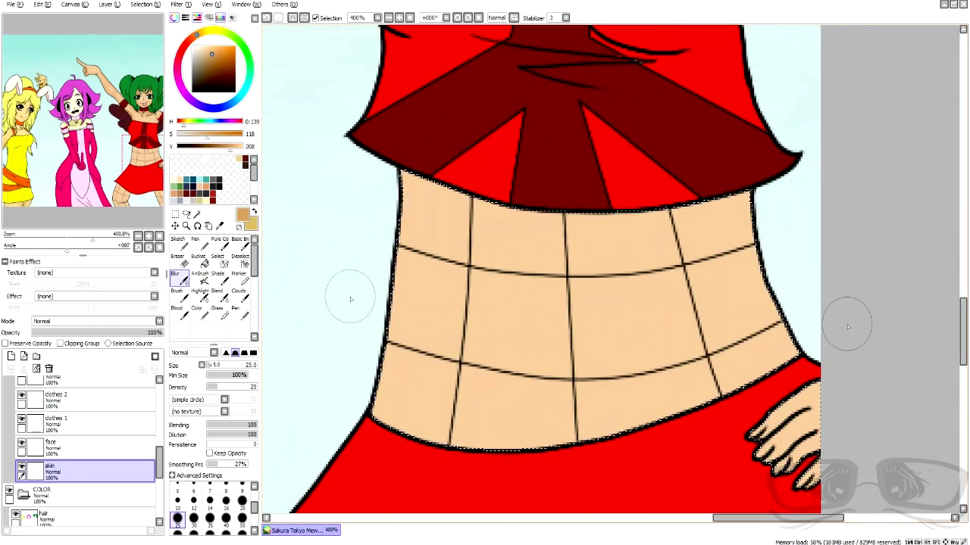
pyautogui.click(200, 277)
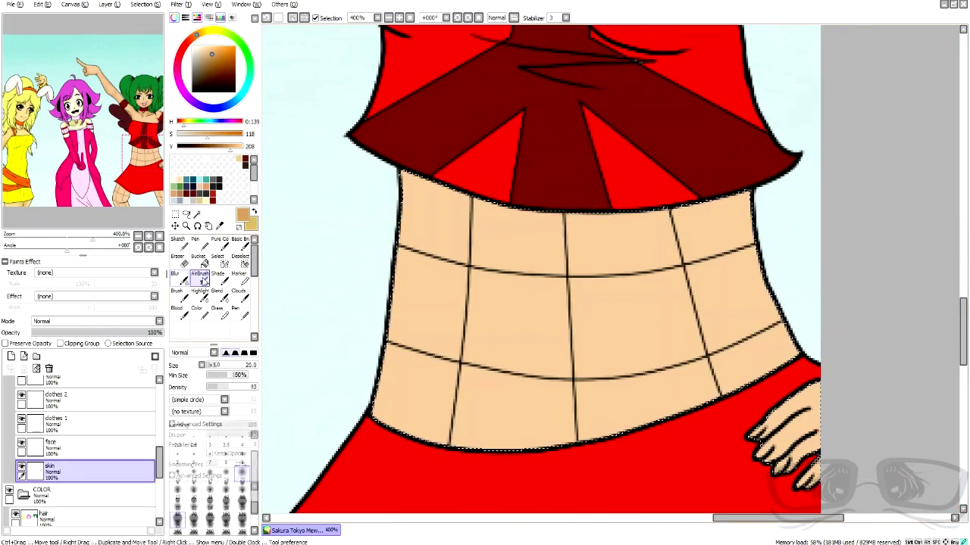
pyautogui.click(176, 277)
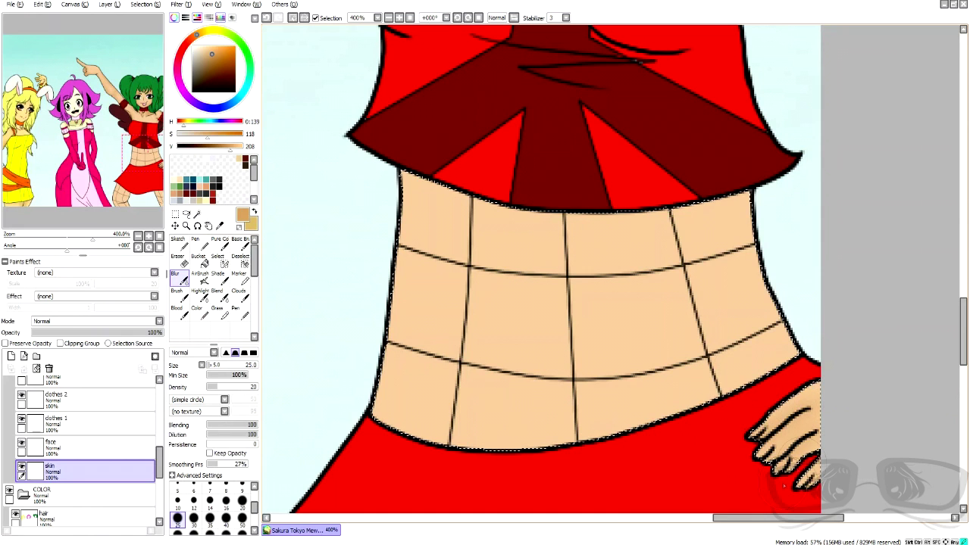
pyautogui.click(199, 278)
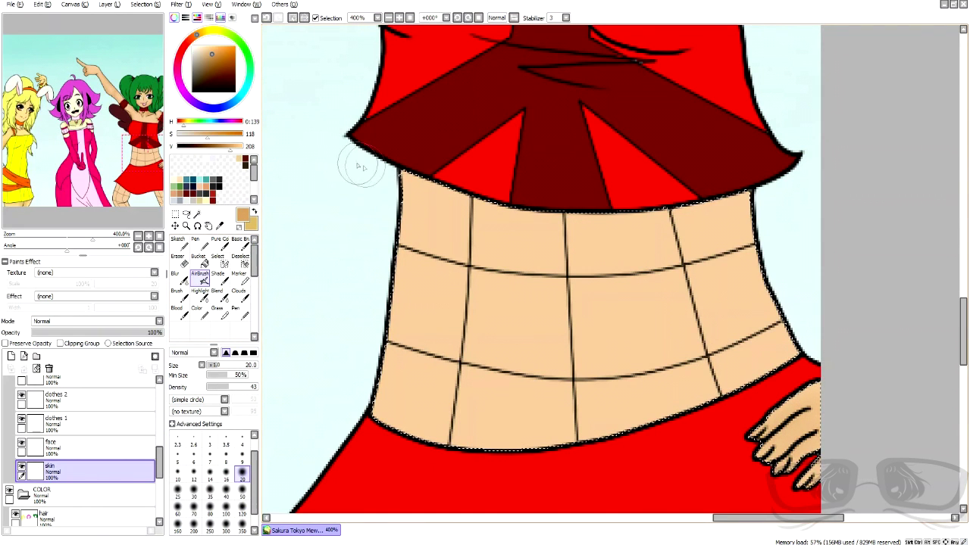
pyautogui.moveTo(388, 182); pyautogui.dragTo(491, 332)
pyautogui.moveTo(411, 235); pyautogui.dragTo(409, 413)
pyautogui.moveTo(404, 281); pyautogui.dragTo(394, 407)
pyautogui.moveTo(385, 188); pyautogui.dragTo(648, 213)
pyautogui.moveTo(748, 170)
pyautogui.mouseDown()
pyautogui.moveTo(667, 328)
pyautogui.moveTo(716, 326)
pyautogui.moveTo(704, 356)
pyautogui.moveTo(628, 337)
pyautogui.mouseUp()
pyautogui.moveTo(535, 227); pyautogui.dragTo(572, 409)
pyautogui.moveTo(497, 321)
pyautogui.mouseDown()
pyautogui.moveTo(660, 322)
pyautogui.moveTo(667, 309)
pyautogui.mouseUp()
pyautogui.moveTo(585, 405); pyautogui.dragTo(562, 428)
pyautogui.moveTo(426, 420)
pyautogui.mouseDown()
pyautogui.moveTo(401, 400)
pyautogui.moveTo(430, 419)
pyautogui.mouseUp()
pyautogui.moveTo(724, 383); pyautogui.dragTo(736, 371)
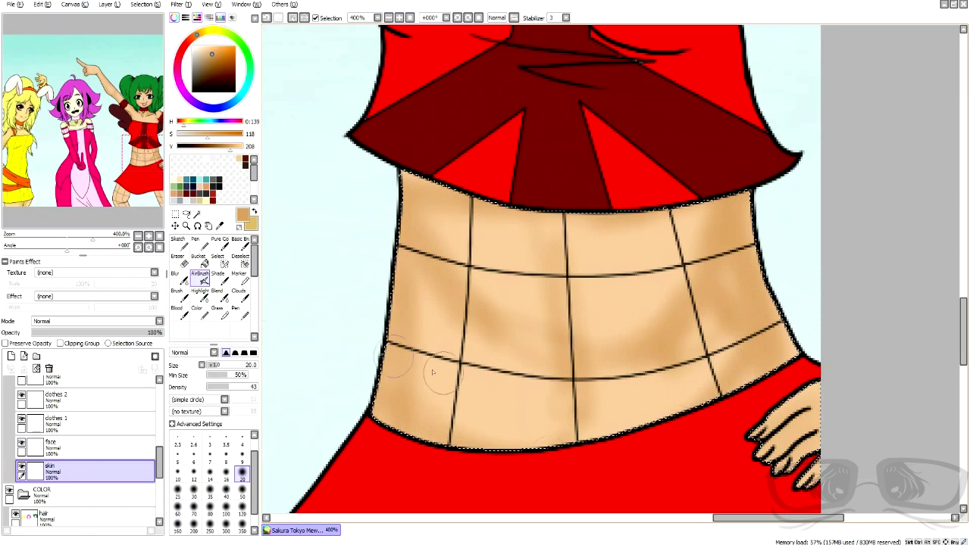
# - Blur the midriff shadows with the Blur brush at size 25 and touch up the stomach with the Eraser at size 7
pyautogui.click(179, 278)
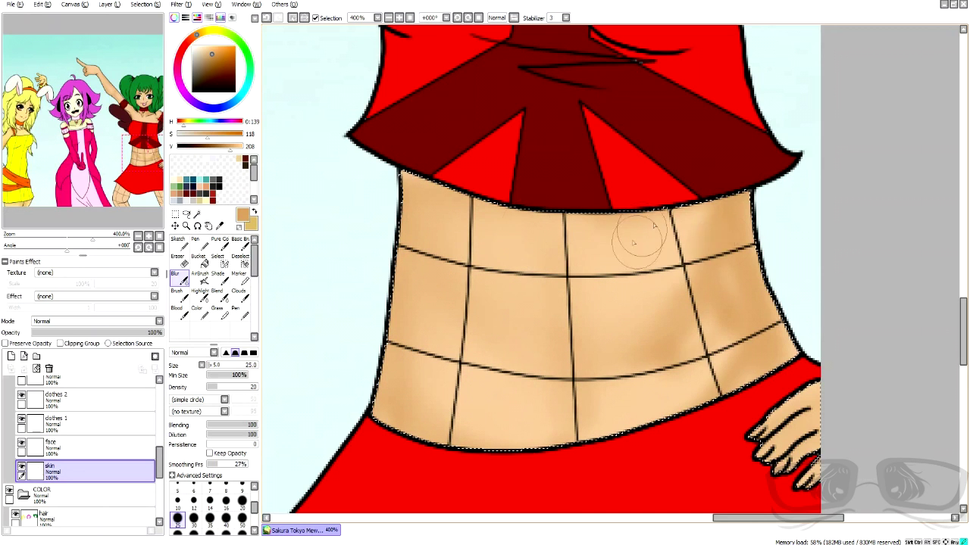
pyautogui.press('e')
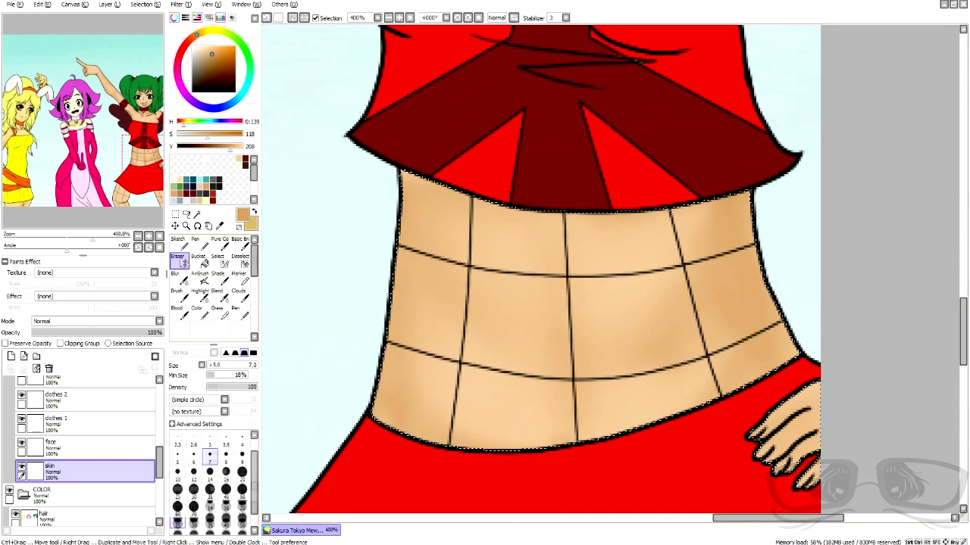
pyautogui.moveTo(560, 385)
pyautogui.mouseDown()
pyautogui.moveTo(617, 283)
pyautogui.moveTo(646, 325)
pyautogui.moveTo(612, 328)
pyautogui.mouseUp()
pyautogui.click(180, 278)
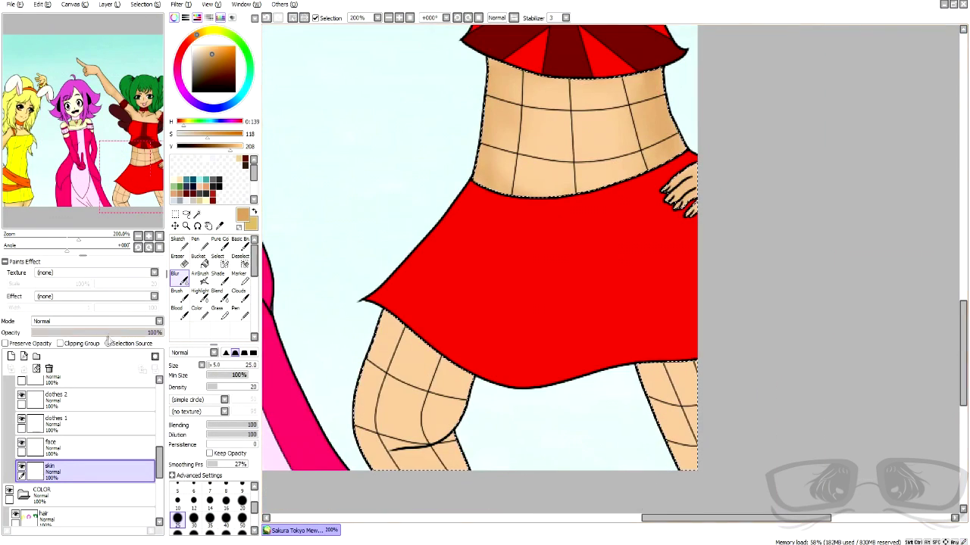
# - Set the gradient skin layer's opacity to 71%, and airbrush tan shadows on the green-haired girl's legs at sizes 20 and 25, blurring them
pyautogui.moveTo(158, 333); pyautogui.dragTo(125, 336)
pyautogui.click(203, 280)
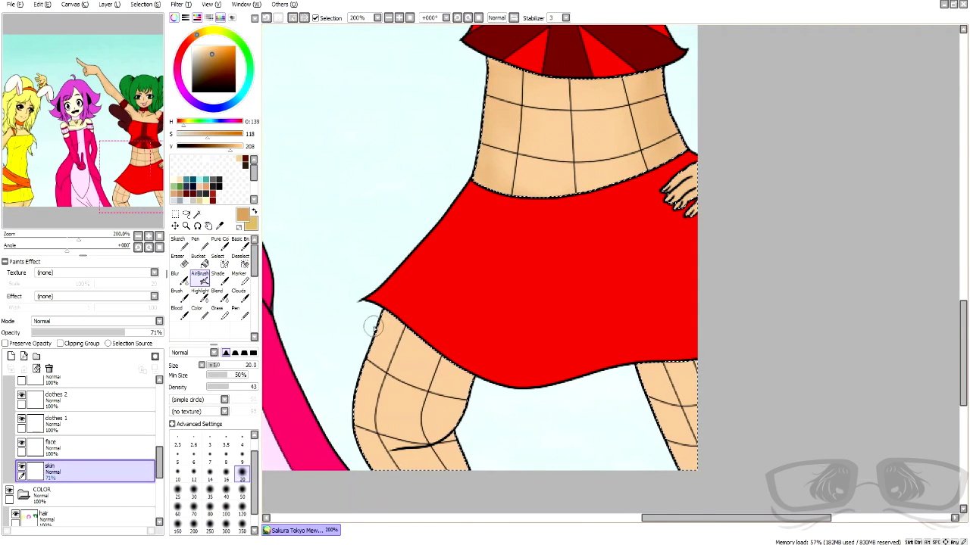
pyautogui.moveTo(352, 319)
pyautogui.mouseDown()
pyautogui.moveTo(382, 431)
pyautogui.moveTo(421, 467)
pyautogui.mouseUp()
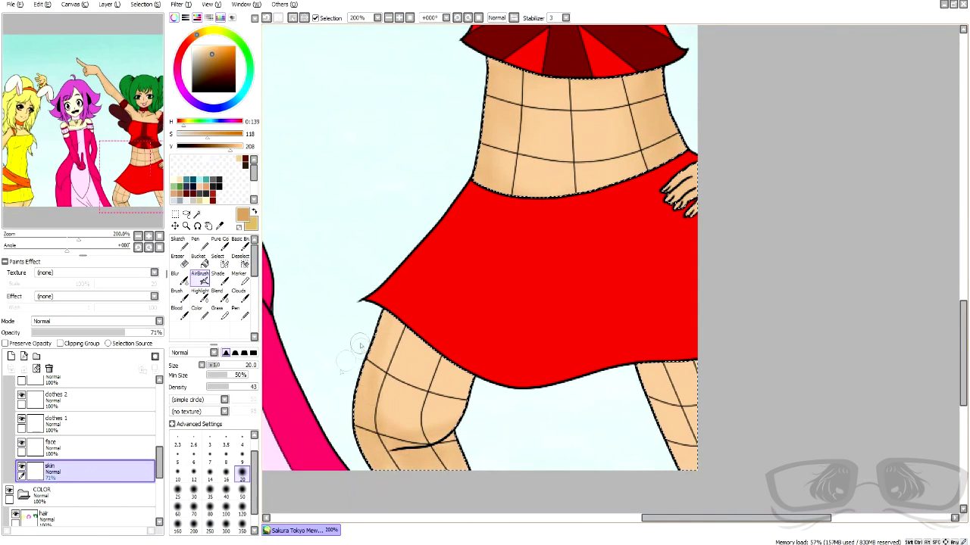
pyautogui.press(']')
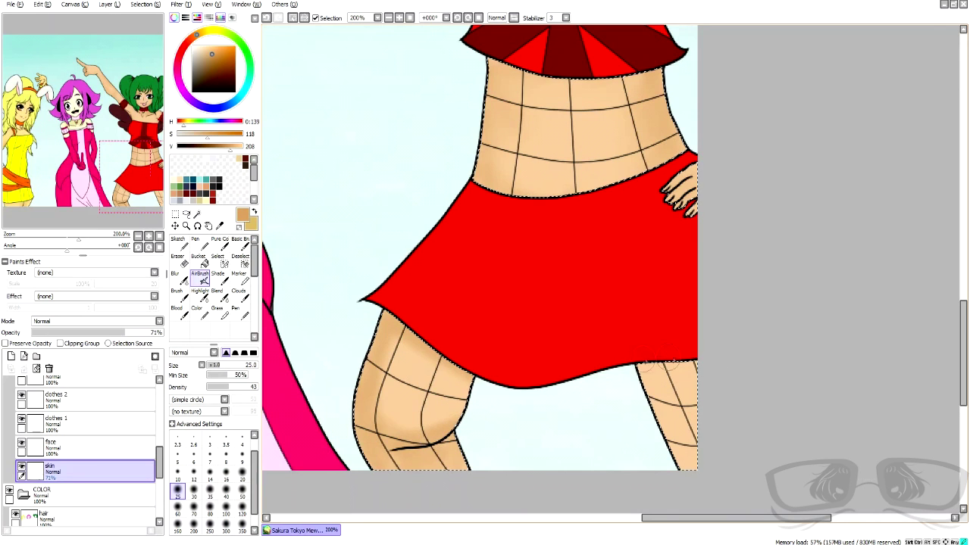
pyautogui.click(180, 278)
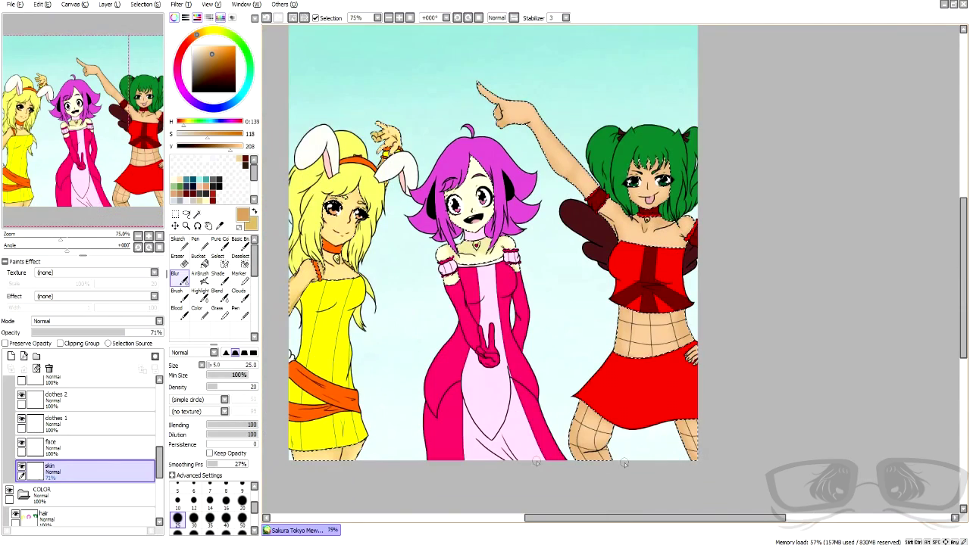
# - Paint tan shadows on the green-haired girl's face, neck and collarbones with the Shade brush at size 10 on the SHADE folder's skin layer
pyautogui.scroll(4, 687, 168)
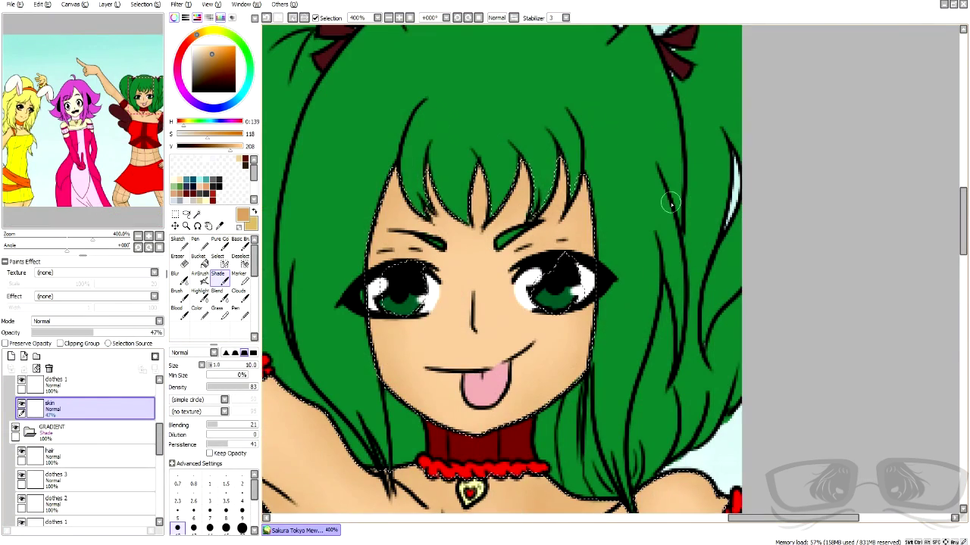
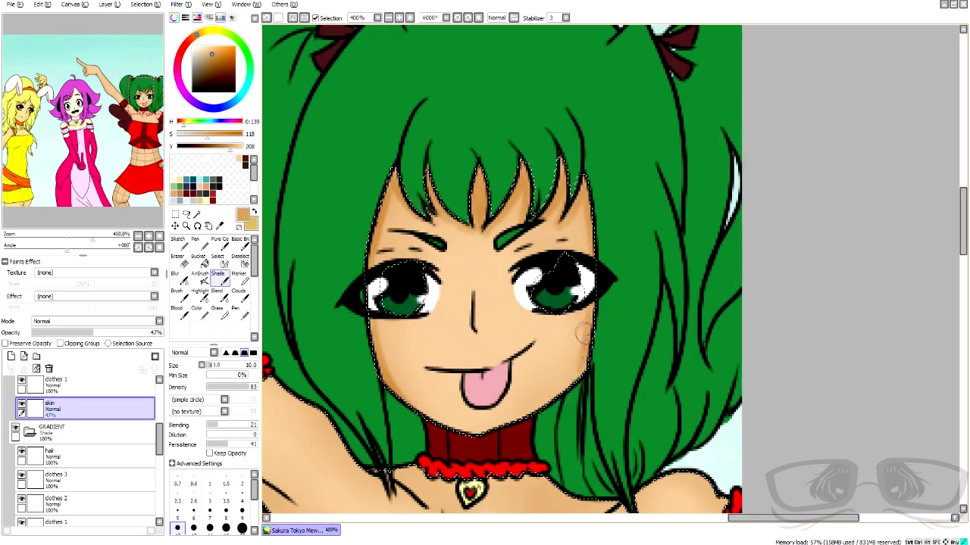
pyautogui.scroll(-3, 553, 388)
pyautogui.scroll(4, 530, 389)
pyautogui.moveTo(548, 401); pyautogui.dragTo(551, 379)
pyautogui.moveTo(459, 314)
pyautogui.mouseDown()
pyautogui.moveTo(489, 348)
pyautogui.moveTo(459, 312)
pyautogui.moveTo(493, 357)
pyautogui.moveTo(500, 360)
pyautogui.moveTo(492, 343)
pyautogui.moveTo(532, 352)
pyautogui.moveTo(522, 369)
pyautogui.moveTo(537, 406)
pyautogui.moveTo(561, 390)
pyautogui.moveTo(530, 422)
pyautogui.moveTo(540, 428)
pyautogui.moveTo(559, 400)
pyautogui.moveTo(523, 398)
pyautogui.moveTo(528, 381)
pyautogui.moveTo(567, 372)
pyautogui.mouseUp()
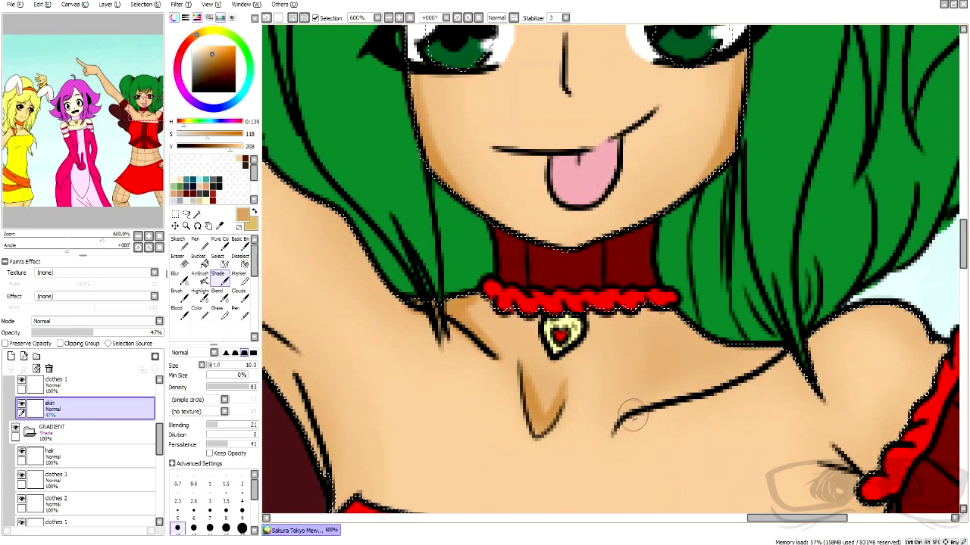
pyautogui.moveTo(633, 412)
pyautogui.mouseDown()
pyautogui.moveTo(709, 381)
pyautogui.moveTo(785, 351)
pyautogui.mouseUp()
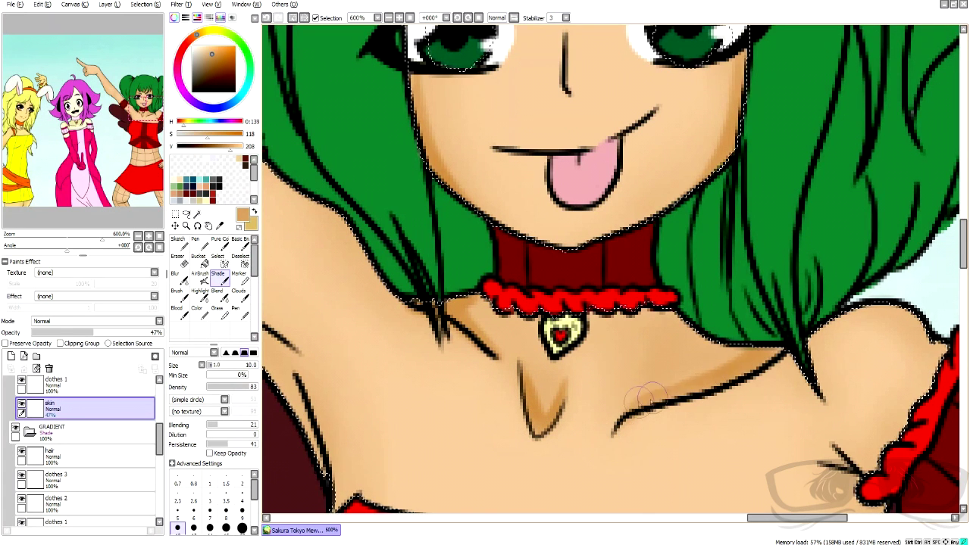
pyautogui.moveTo(669, 309); pyautogui.dragTo(748, 350)
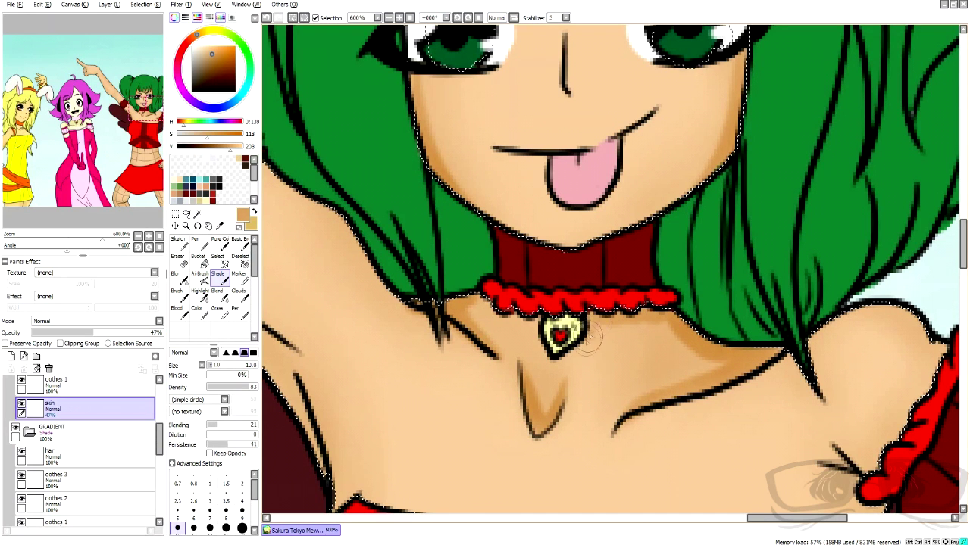
# - Paint tan shadows on the green-haired girl's shoulders, armpit and chest edges with the Shade brush at size 10
pyautogui.moveTo(792, 361); pyautogui.dragTo(807, 409)
pyautogui.scroll(-3, 795, 388)
pyautogui.scroll(-4, 455, 368)
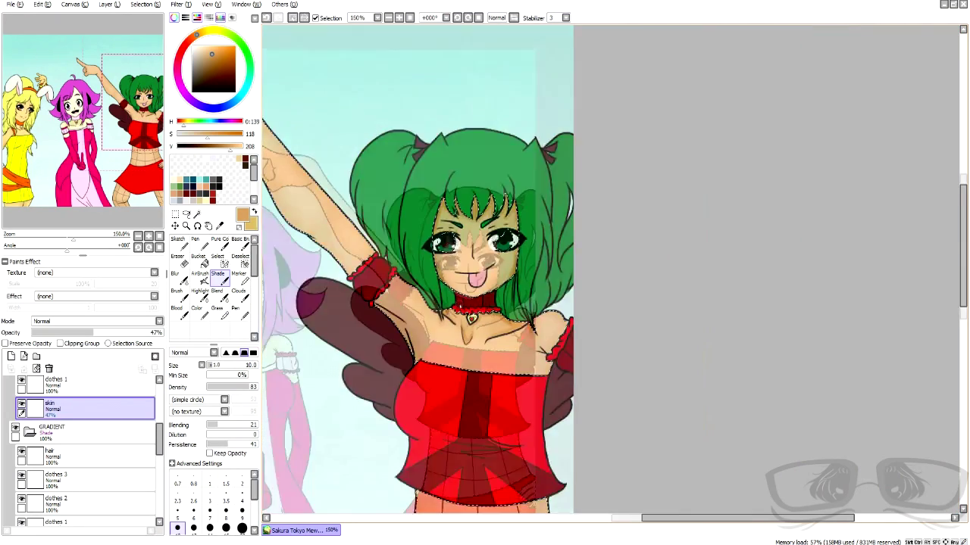
pyautogui.scroll(4, 470, 311)
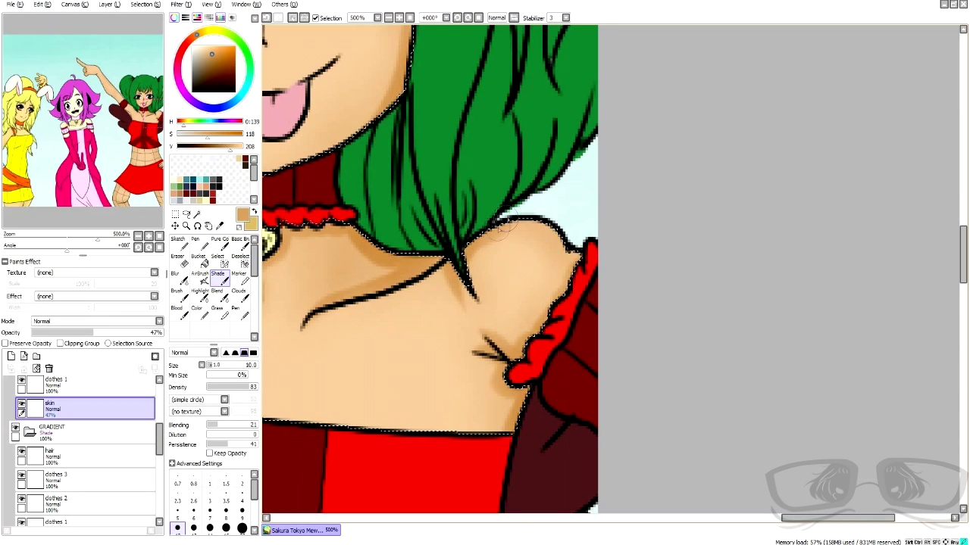
pyautogui.scroll(-3, 544, 199)
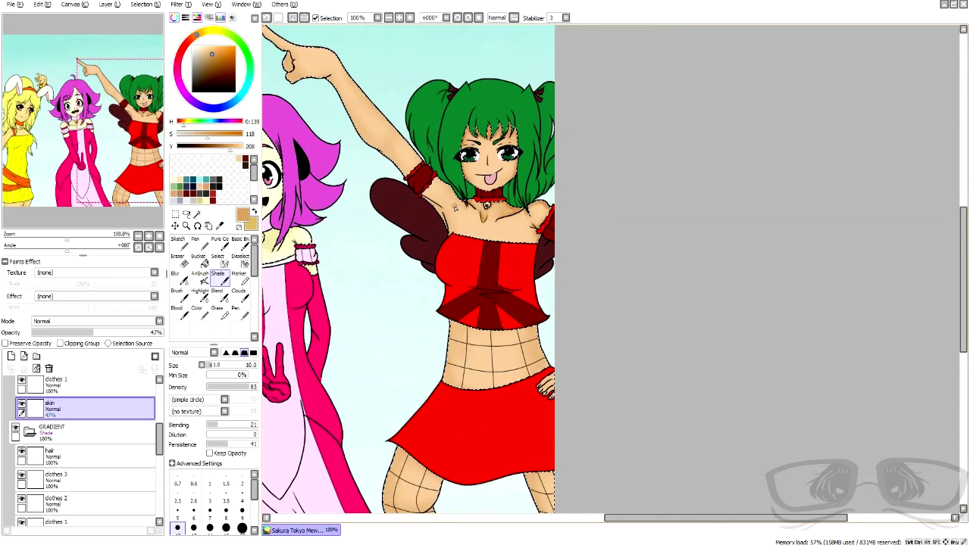
pyautogui.scroll(3, 447, 325)
pyautogui.moveTo(385, 225)
pyautogui.mouseDown()
pyautogui.moveTo(416, 309)
pyautogui.moveTo(428, 287)
pyautogui.moveTo(447, 337)
pyautogui.mouseUp()
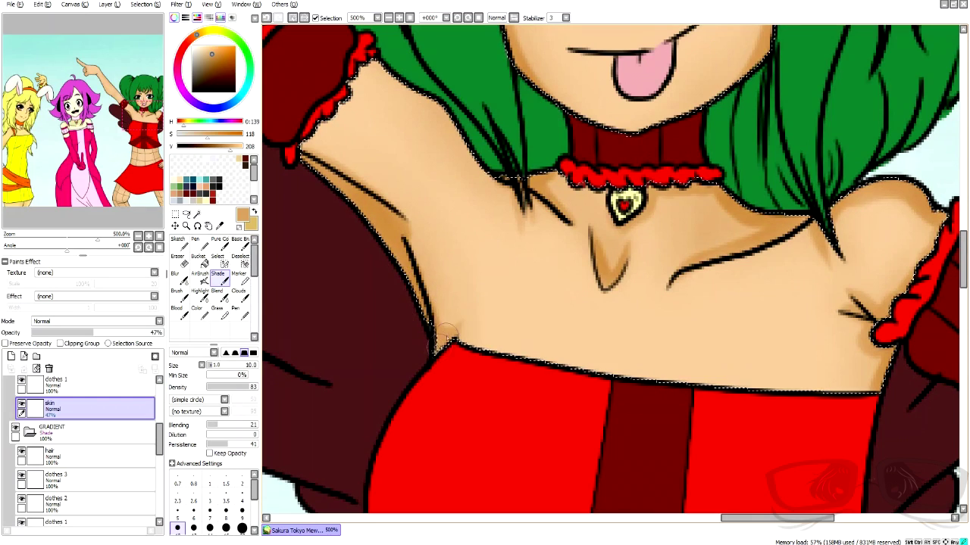
pyautogui.scroll(-3, 447, 330)
pyautogui.scroll(3, 519, 280)
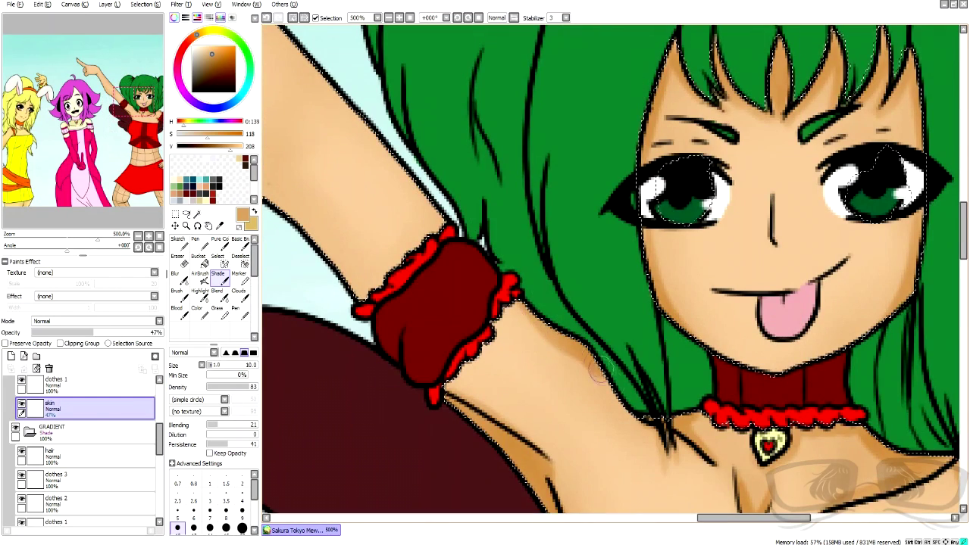
pyautogui.scroll(-3, 531, 265)
# - Shade the green-haired girl's raised arm, hand and pointing finger in tan with the Shade brush at size 10, and save the drawing
pyautogui.scroll(1, 372, 119)
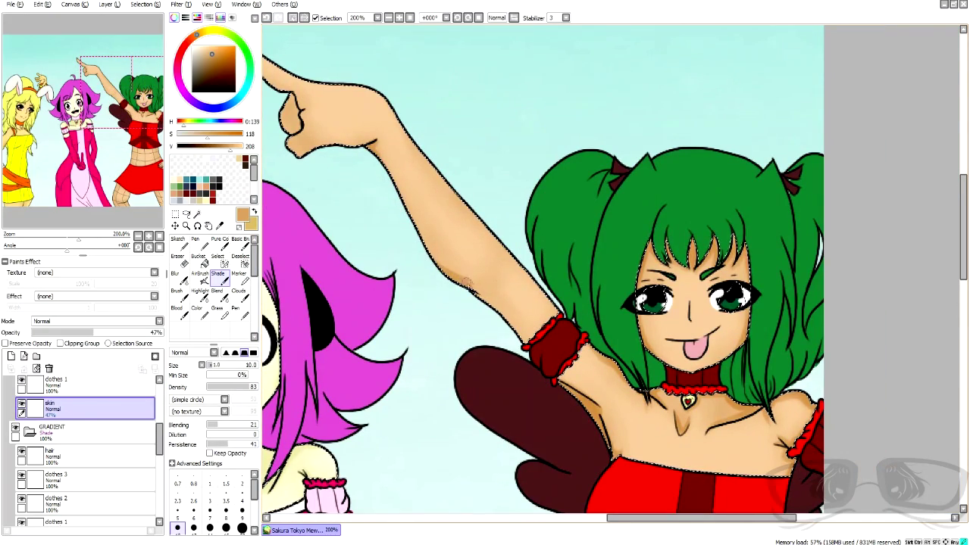
pyautogui.scroll(3, 530, 333)
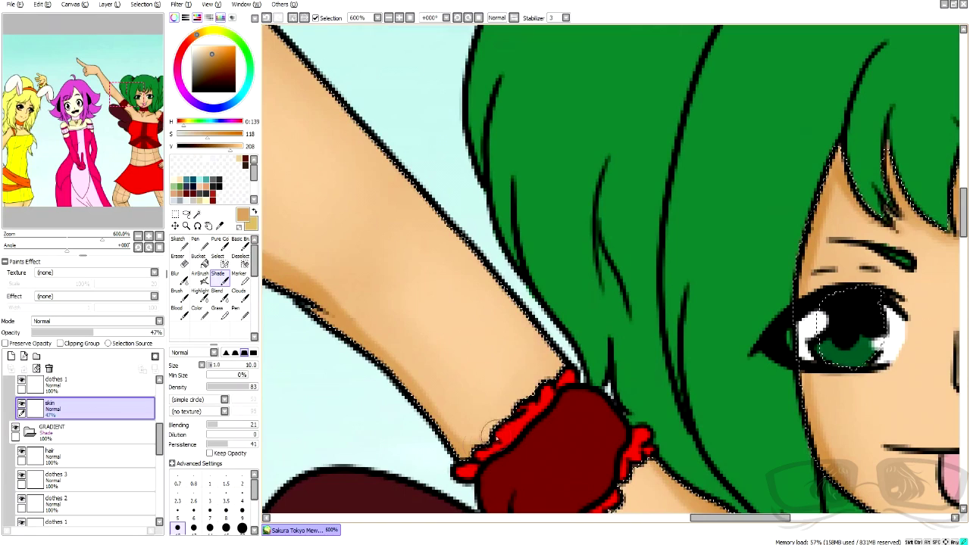
pyautogui.scroll(-1, 516, 401)
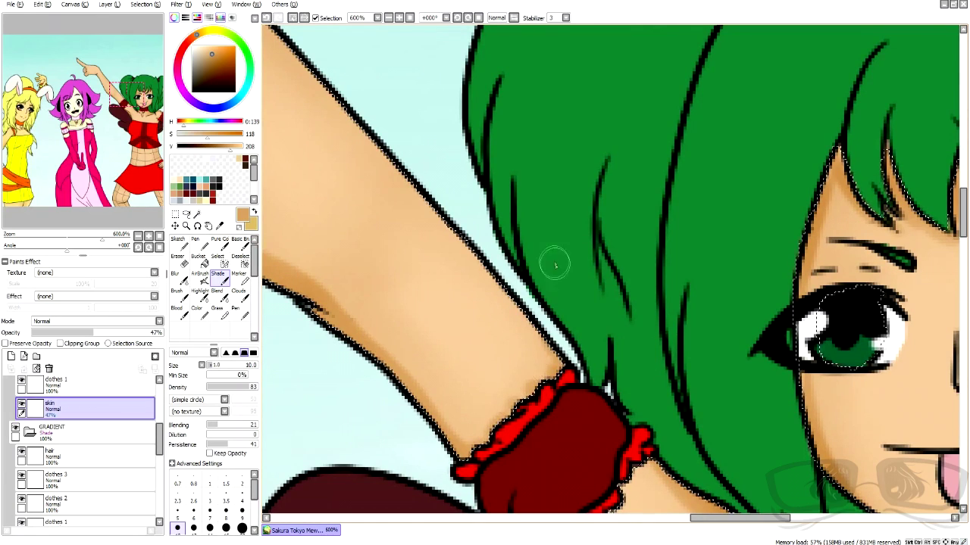
pyautogui.scroll(-2, 554, 262)
pyautogui.scroll(4, 431, 180)
pyautogui.moveTo(430, 299)
pyautogui.mouseDown()
pyautogui.moveTo(433, 359)
pyautogui.moveTo(409, 421)
pyautogui.moveTo(483, 445)
pyautogui.moveTo(426, 456)
pyautogui.moveTo(392, 414)
pyautogui.moveTo(398, 315)
pyautogui.moveTo(382, 267)
pyautogui.moveTo(388, 298)
pyautogui.moveTo(362, 390)
pyautogui.moveTo(405, 478)
pyautogui.mouseUp()
pyautogui.scroll(-4, 404, 476)
pyautogui.scroll(3, 356, 373)
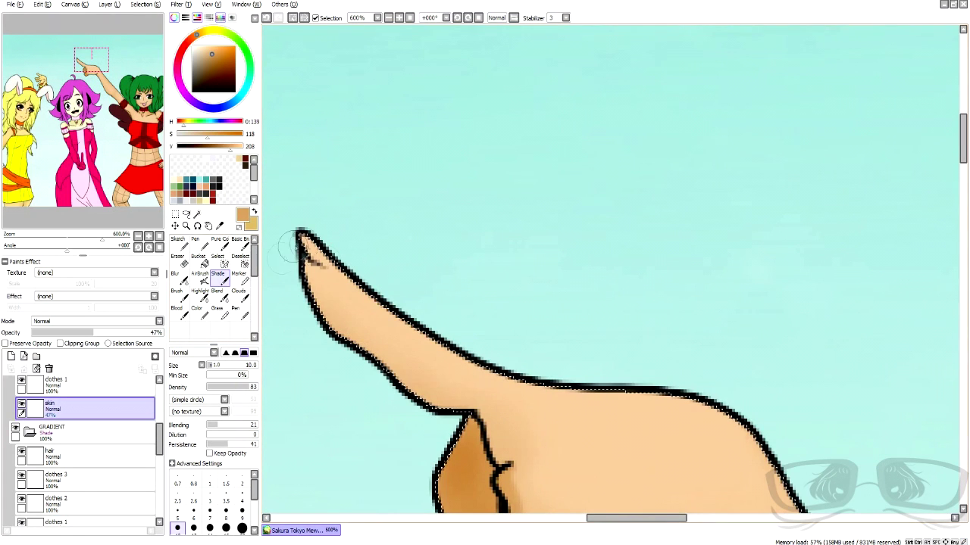
pyautogui.scroll(-8, 406, 387)
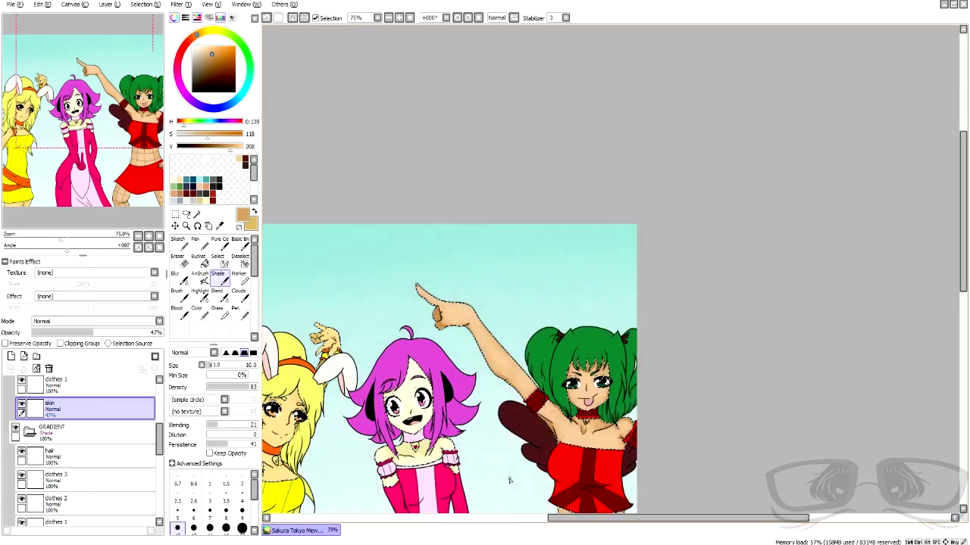
pyautogui.scroll(7, 546, 340)
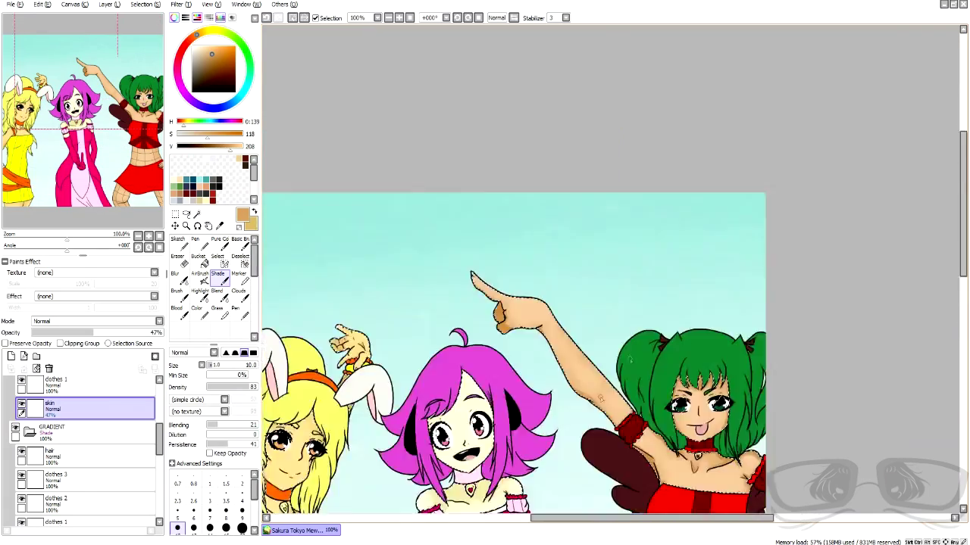
pyautogui.scroll(-5, 494, 337)
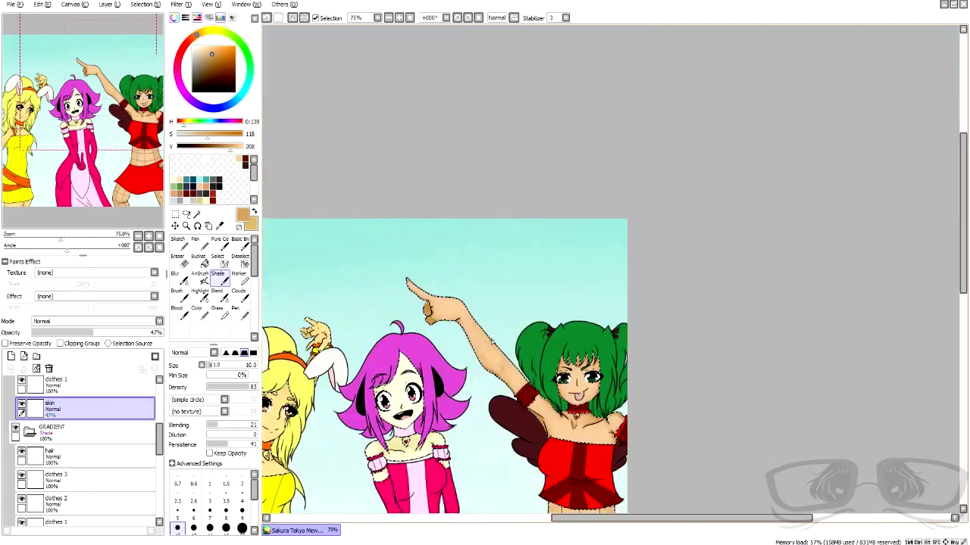
pyautogui.scroll(3, 86, 391)
pyautogui.click(15, 5)
pyautogui.click(28, 70)
# - Select all the girls' eyes and mouths by Magic Wanding the empty area of the COLOR folder's face layer and inverting the selection
pyautogui.scroll(-8, 123, 487)
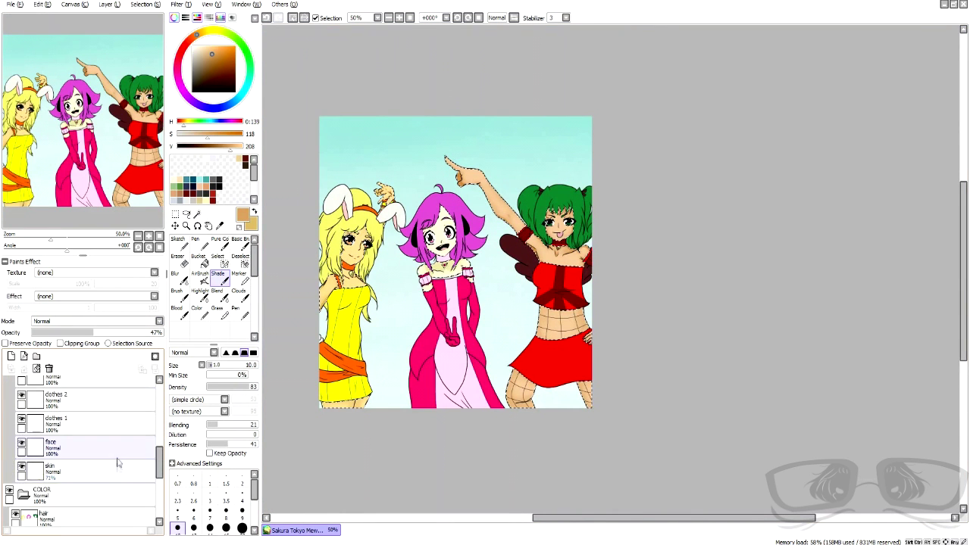
pyautogui.click(100, 460)
pyautogui.click(293, 18)
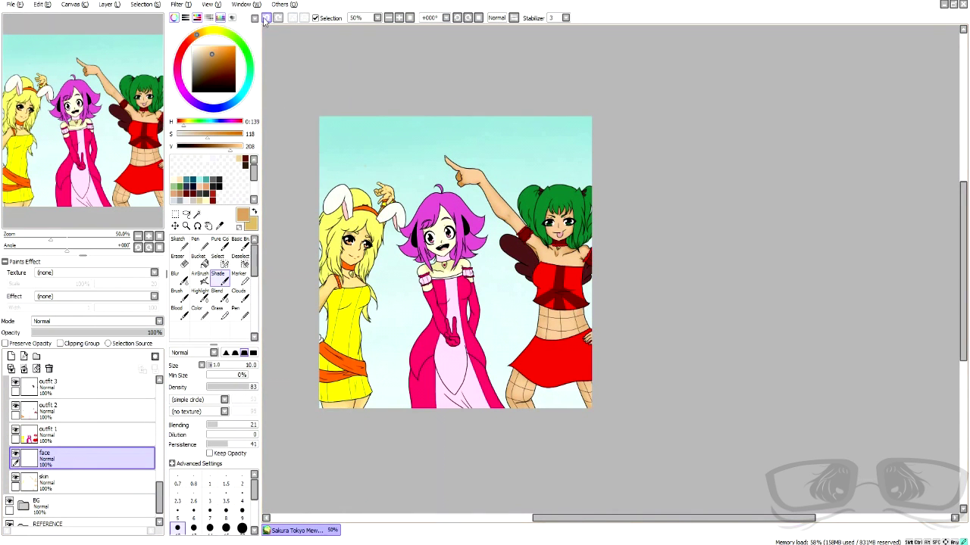
pyautogui.click(197, 216)
pyautogui.click(407, 136)
pyautogui.scroll(3, 407, 136)
pyautogui.click(304, 18)
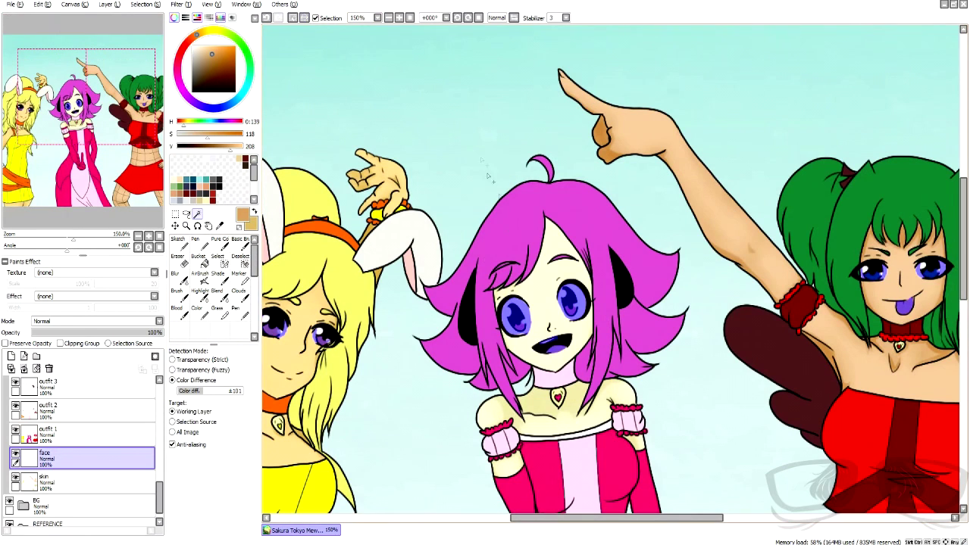
# - Shade the whites of the eyes in pale blue-grey on the SHADE folder's skin layer, undoing a stroke and reducing the Shade brush to size 4
pyautogui.scroll(3, 116, 433)
pyautogui.scroll(6, 116, 433)
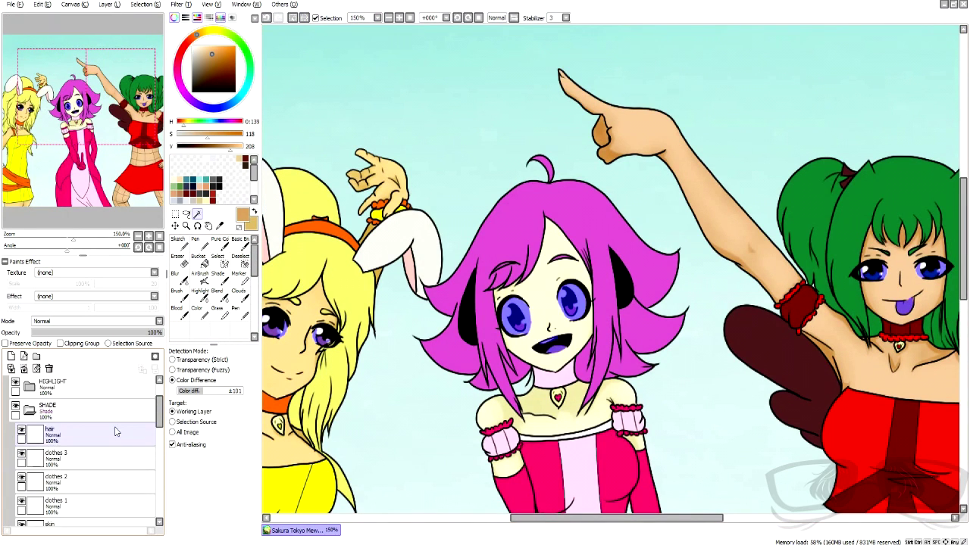
pyautogui.click(94, 479)
pyautogui.click(93, 479)
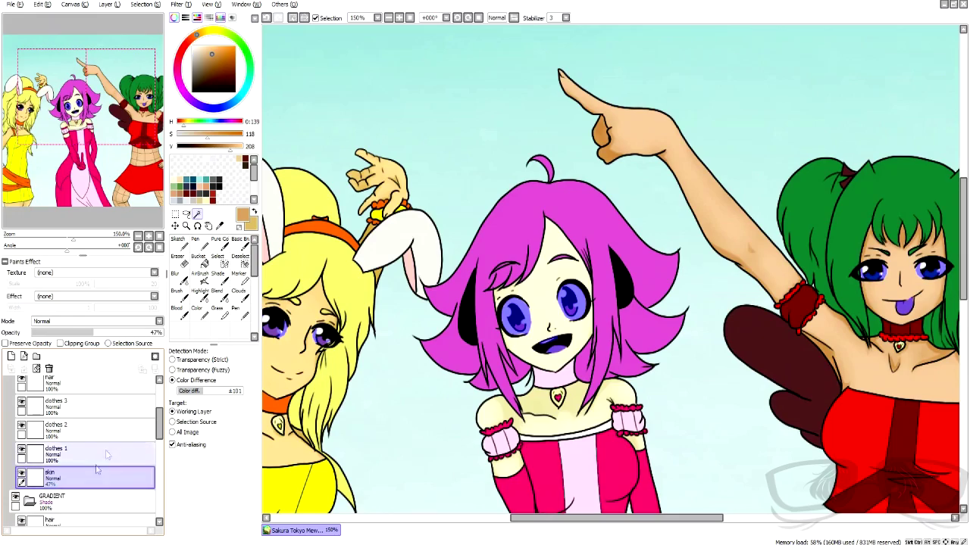
pyautogui.click(213, 156)
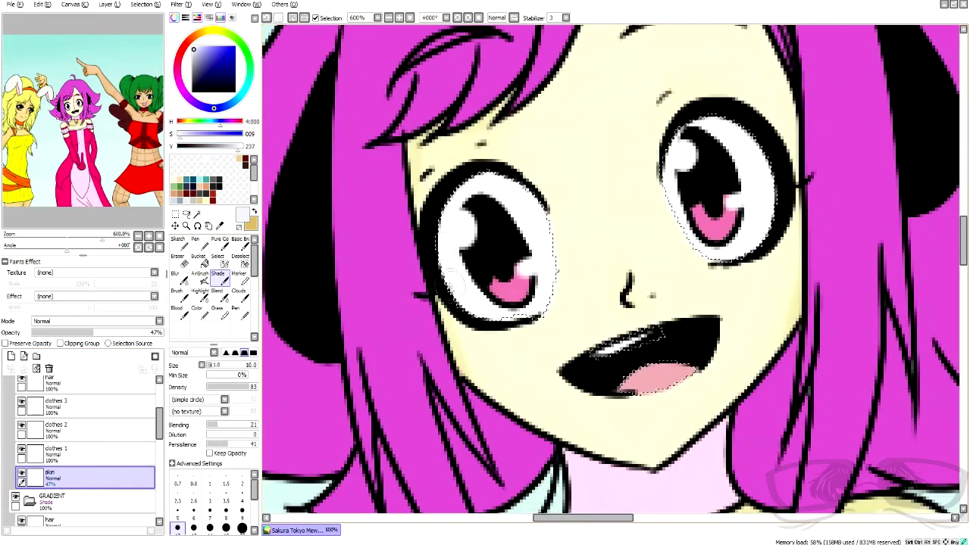
pyautogui.click(266, 17)
pyautogui.click(242, 497)
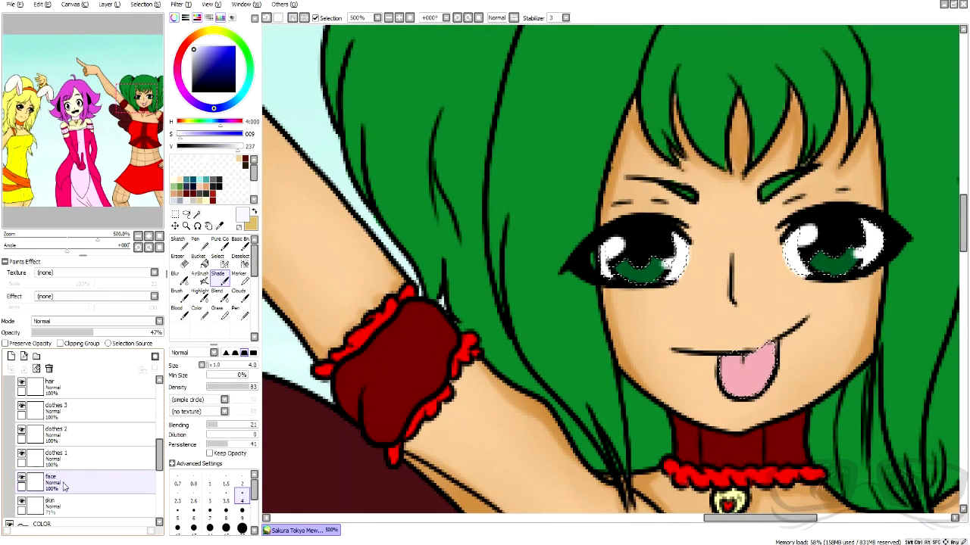
# - Airbrush dark green at size 8 over the green-haired girl's upper irises on the GRADIENT folder's face layer, and blur it at size 6
pyautogui.click(64, 485)
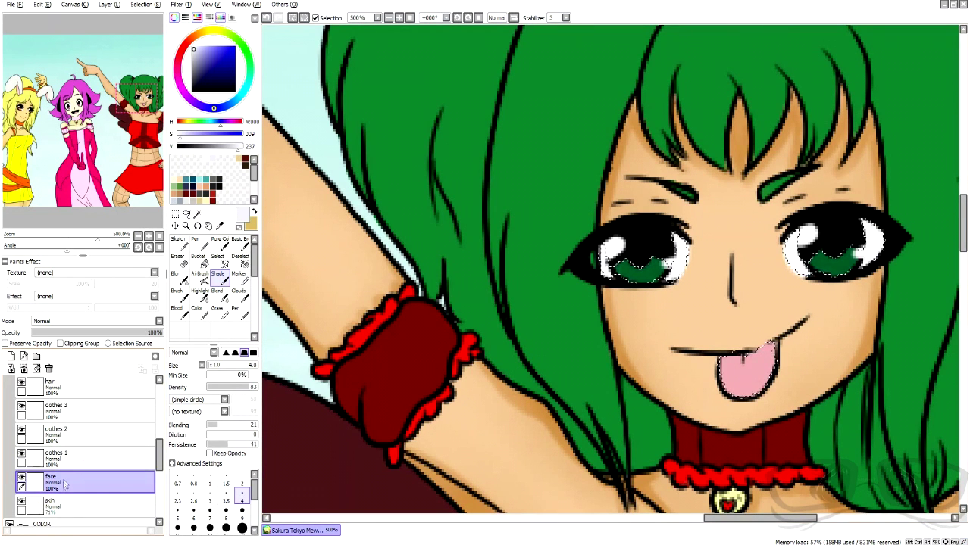
pyautogui.keyDown('alt'); pyautogui.click(653, 272); pyautogui.keyUp('alt')
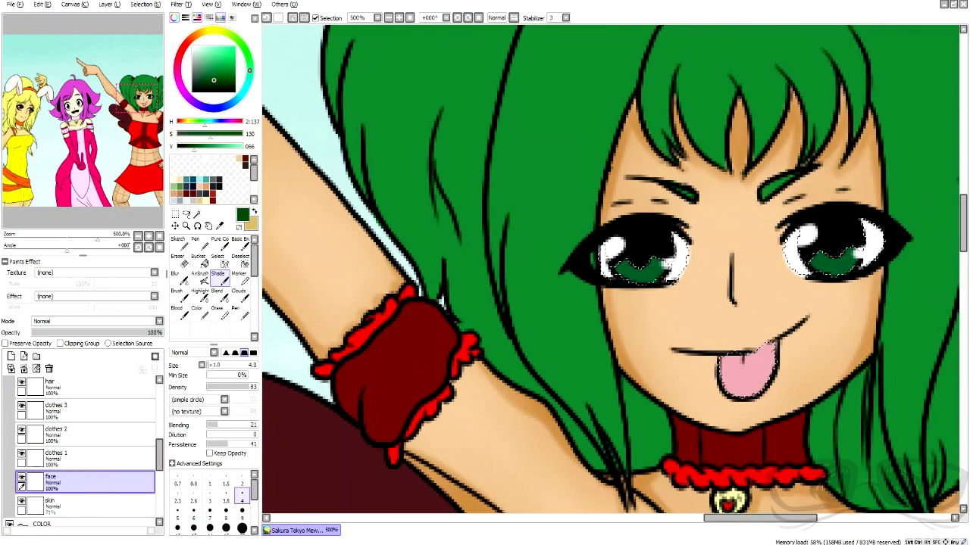
pyautogui.click(199, 279)
pyautogui.scroll(5, 844, 255)
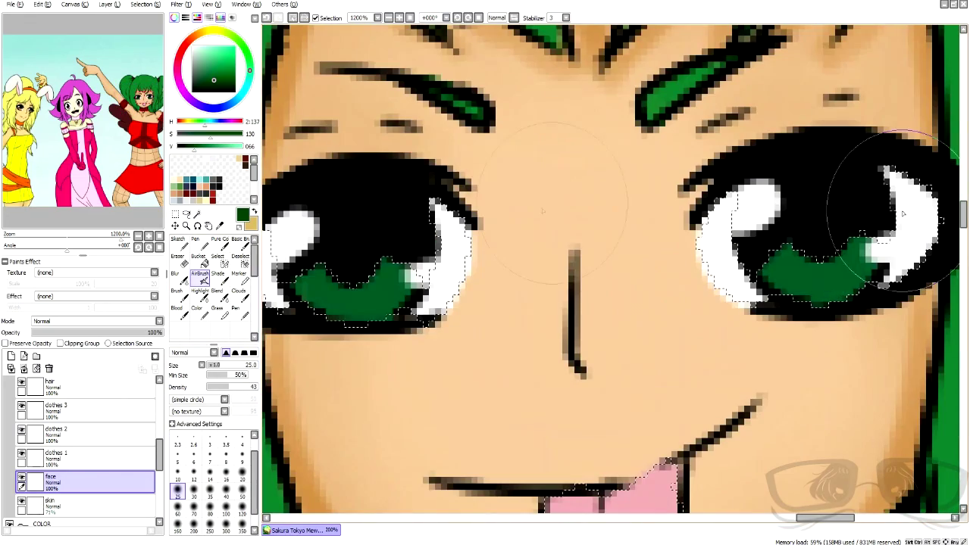
pyautogui.scroll(1, 163, 446)
pyautogui.press('[')
pyautogui.press('[')
pyautogui.press('[')
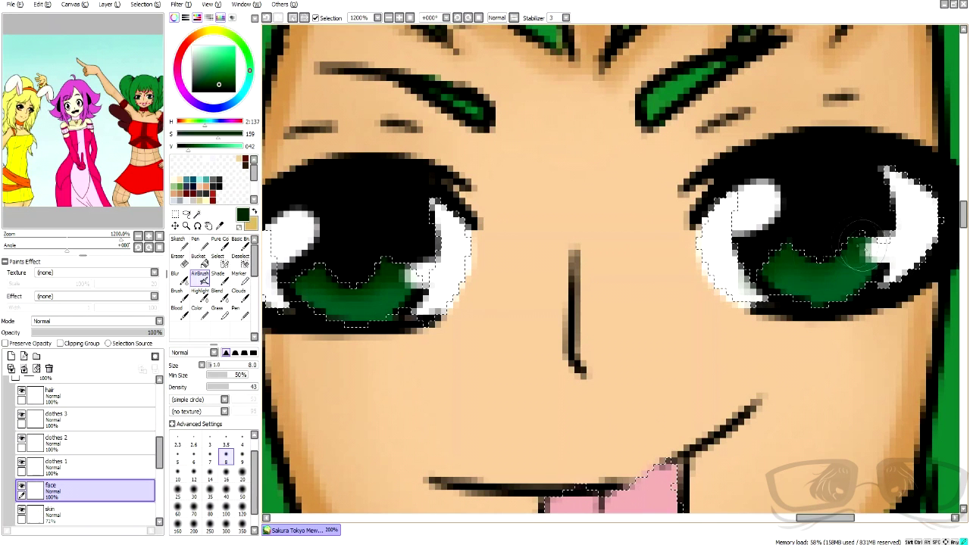
pyautogui.click(180, 278)
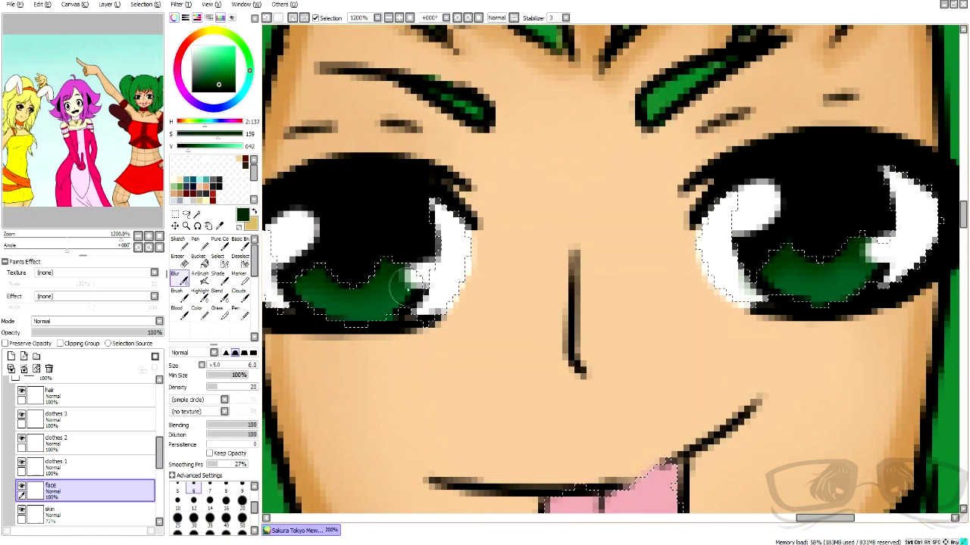
pyautogui.press('e')
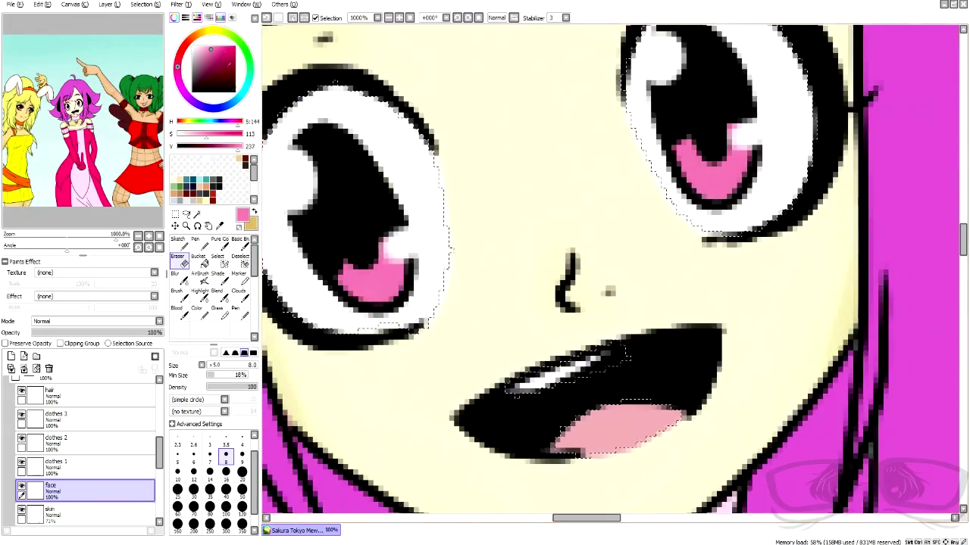
# - Airbrush a darker pink over the upper part of the purple-haired girl's irises and blur the transition
pyautogui.moveTo(206, 134)
pyautogui.mouseDown()
pyautogui.moveTo(219, 134)
pyautogui.moveTo(213, 146)
pyautogui.mouseUp()
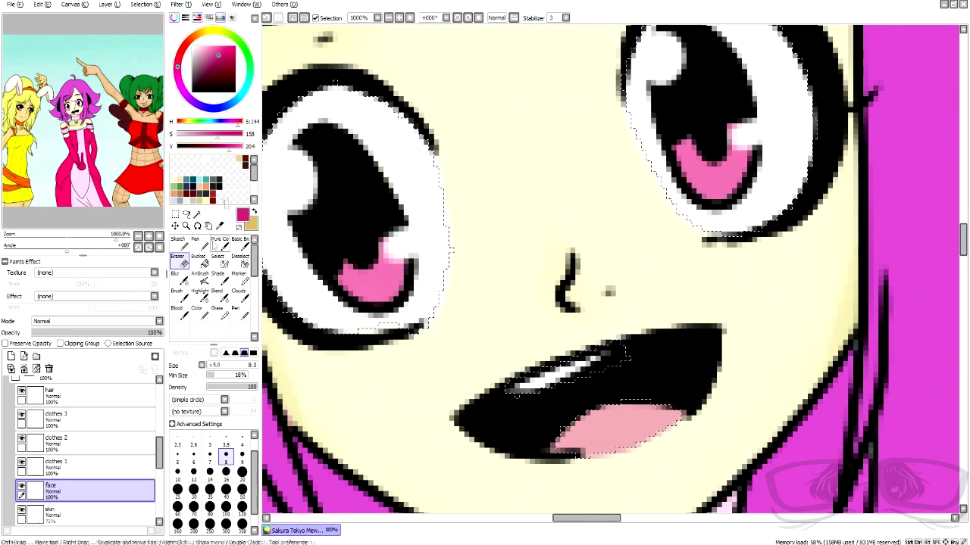
pyautogui.click(200, 277)
pyautogui.moveTo(682, 150); pyautogui.dragTo(690, 141)
pyautogui.click(176, 277)
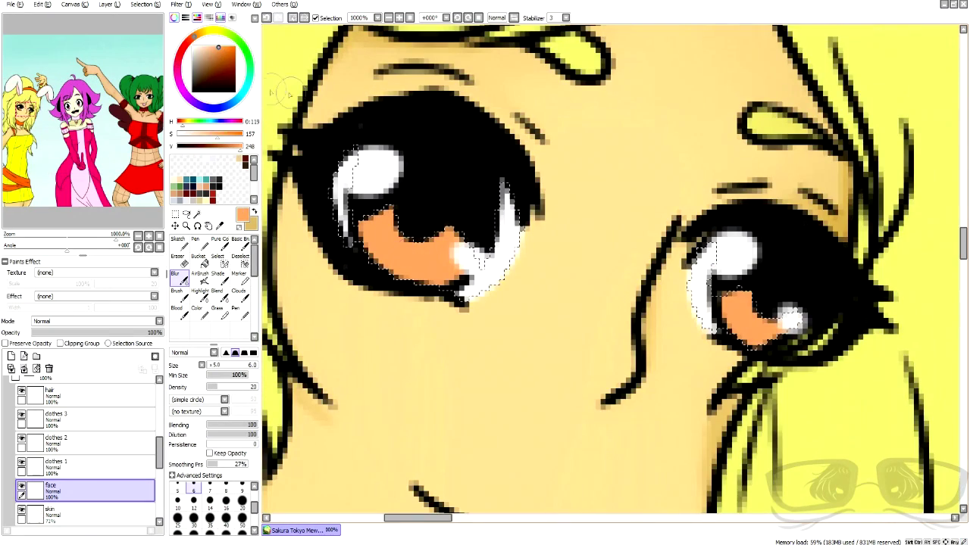
# - Airbrush dark orange at size 7 over the blonde girl's upper irises and soften it with the Blur brush at size 6
pyautogui.moveTo(237, 146); pyautogui.dragTo(221, 147)
pyautogui.click(200, 277)
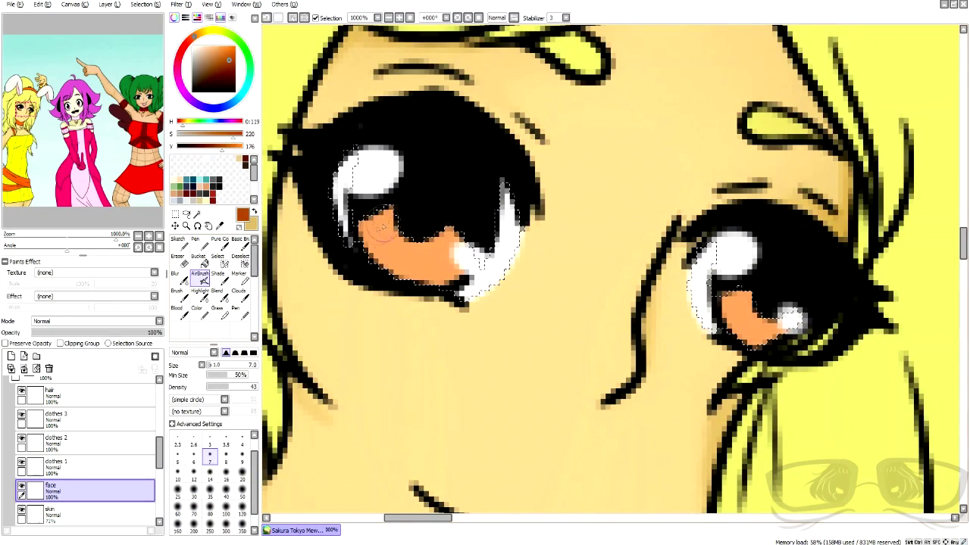
pyautogui.moveTo(715, 294); pyautogui.dragTo(753, 322)
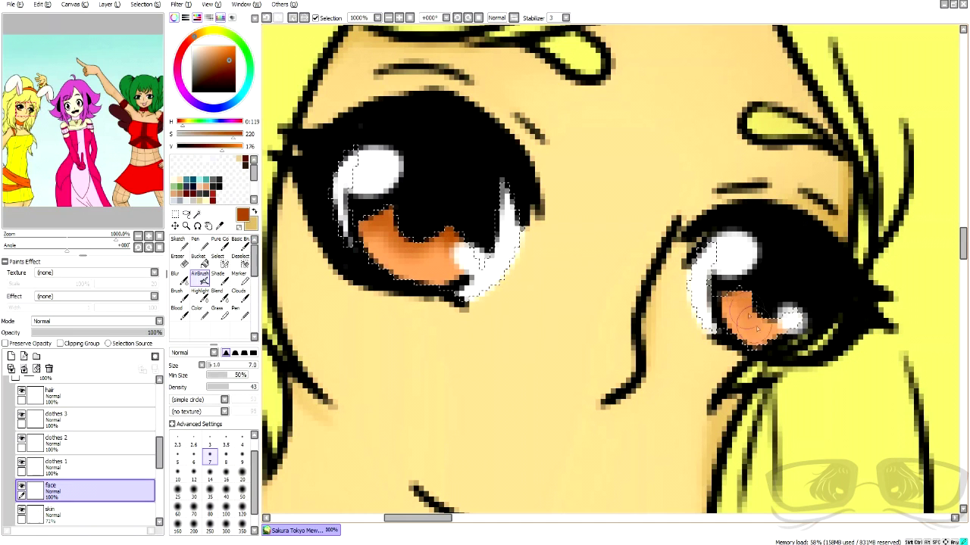
pyautogui.click(175, 274)
pyautogui.moveTo(371, 226); pyautogui.dragTo(388, 251)
pyautogui.moveTo(727, 317); pyautogui.dragTo(743, 332)
# - Set the HIGHLIGHT folder's face layer to Luminosity mode and choose a pale orange for the AirBrush
pyautogui.scroll(-8, 746, 328)
pyautogui.scroll(4, 93, 451)
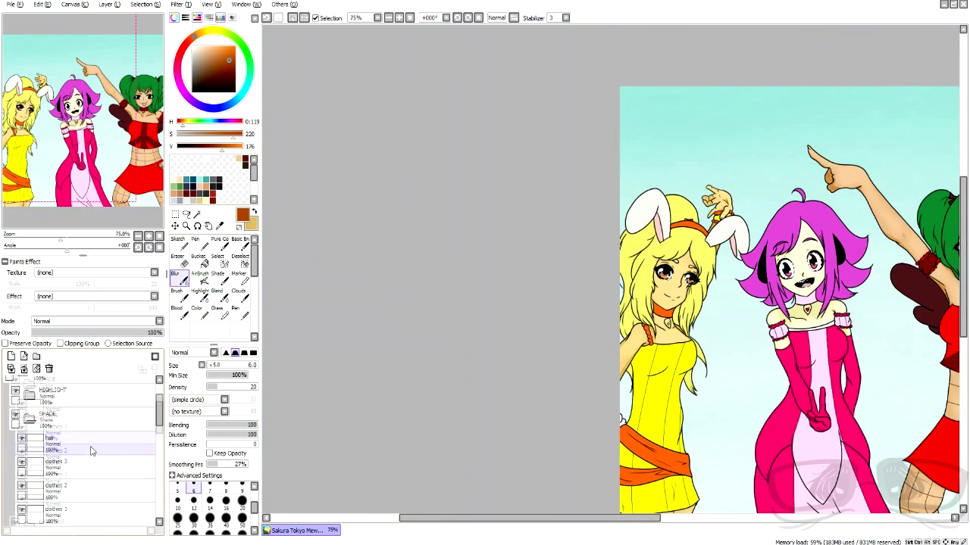
pyautogui.click(84, 476)
pyautogui.scroll(10, 673, 273)
pyautogui.click(208, 47)
pyautogui.moveTo(202, 138); pyautogui.dragTo(204, 138)
pyautogui.click(200, 279)
pyautogui.click(95, 321)
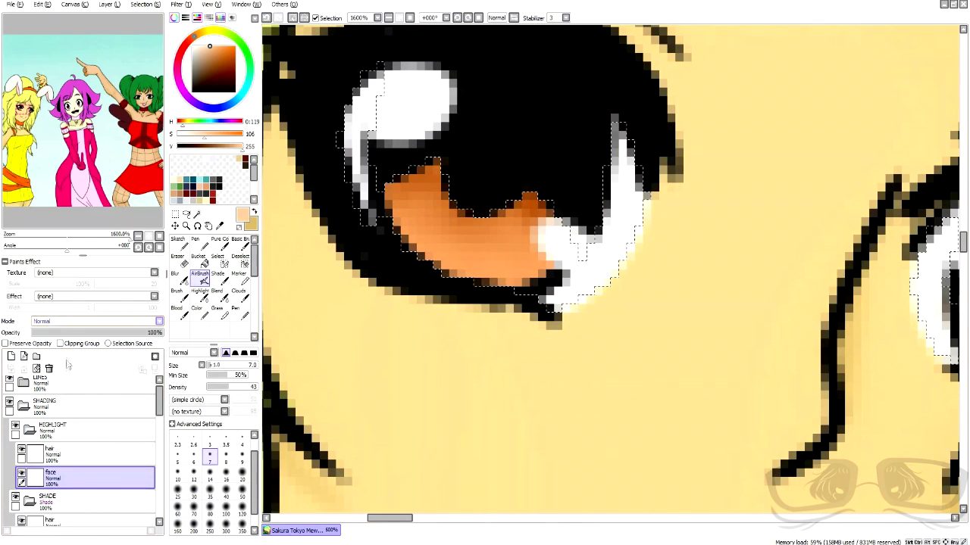
pyautogui.click(68, 371)
# - Airbrush pale orange highlights on the blonde girl's lower irises at size 5 and blur them at size 6
pyautogui.moveTo(436, 252); pyautogui.dragTo(491, 256)
pyautogui.scroll(-3, 476, 254)
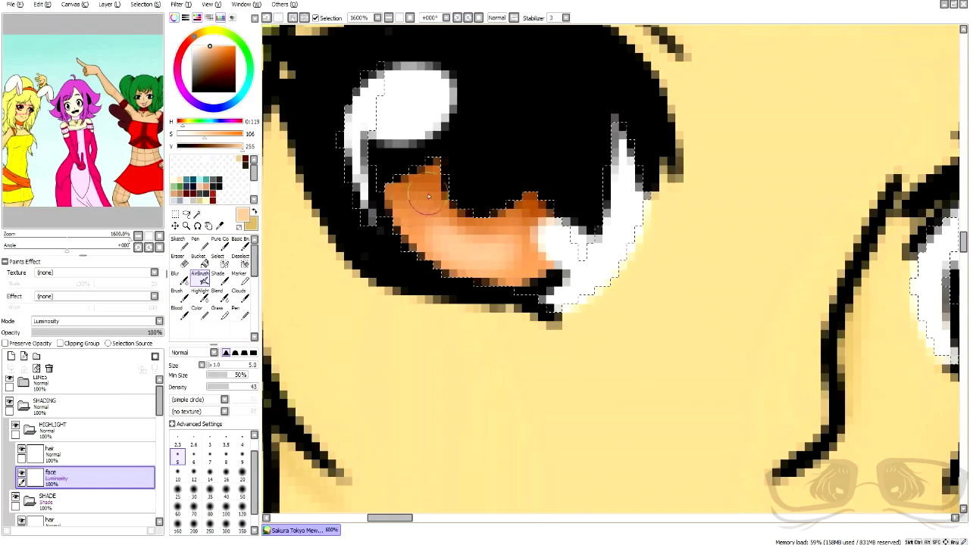
pyautogui.scroll(-3, 519, 183)
pyautogui.click(182, 264)
pyautogui.click(180, 278)
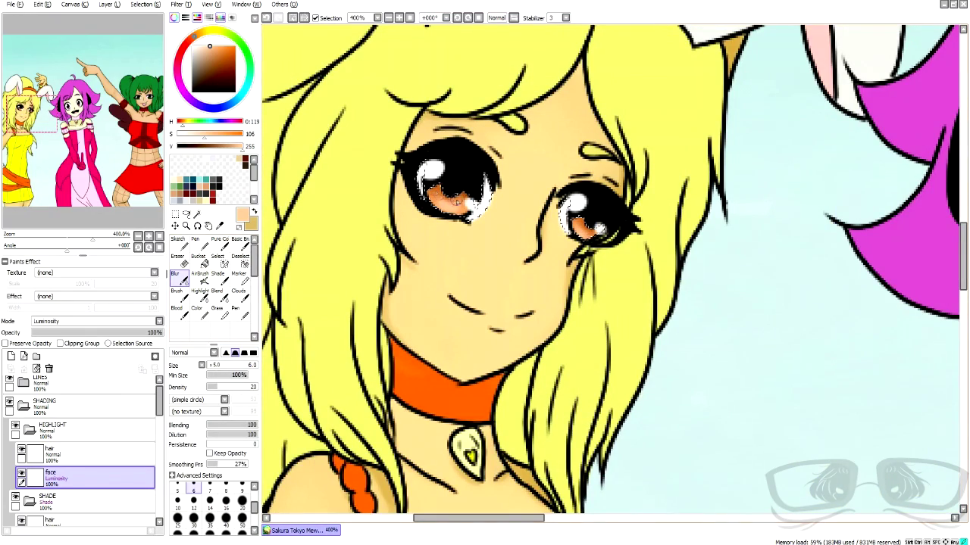
# - Airbrush light pink highlights at size 5 on the purple-haired girl's lower irises and soften them with the Blur brush at size 6
pyautogui.scroll(-3, 583, 144)
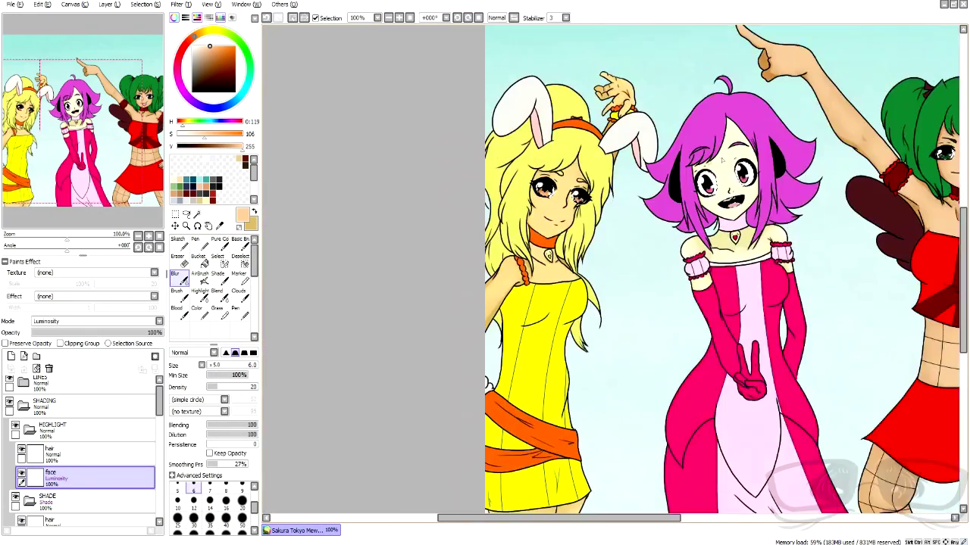
pyautogui.scroll(5, 762, 140)
pyautogui.rightClick(460, 378)
pyautogui.click(206, 50)
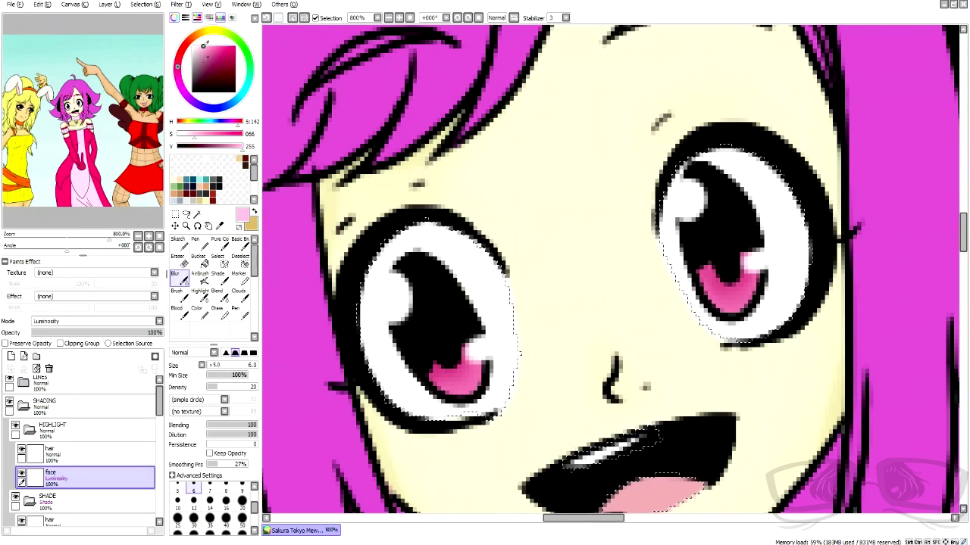
pyautogui.click(202, 279)
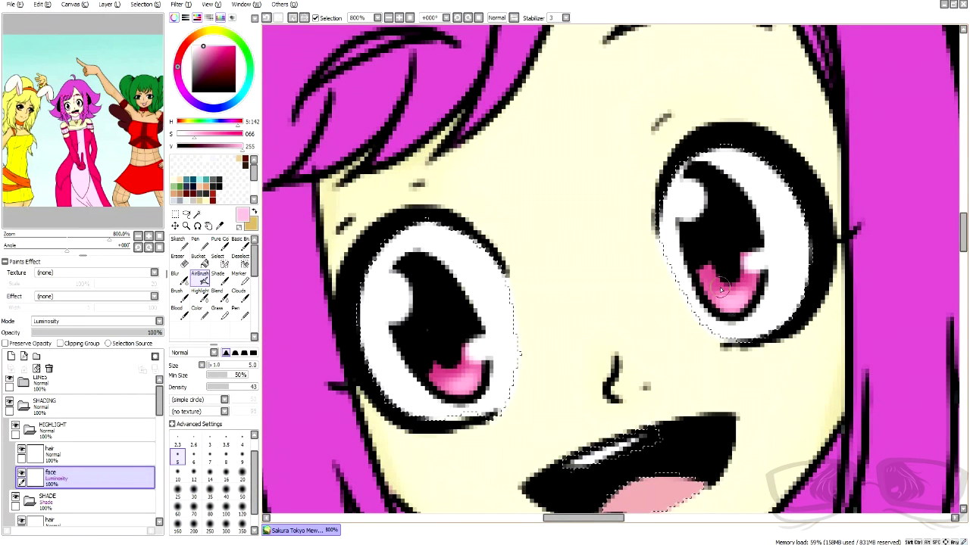
pyautogui.press('b')
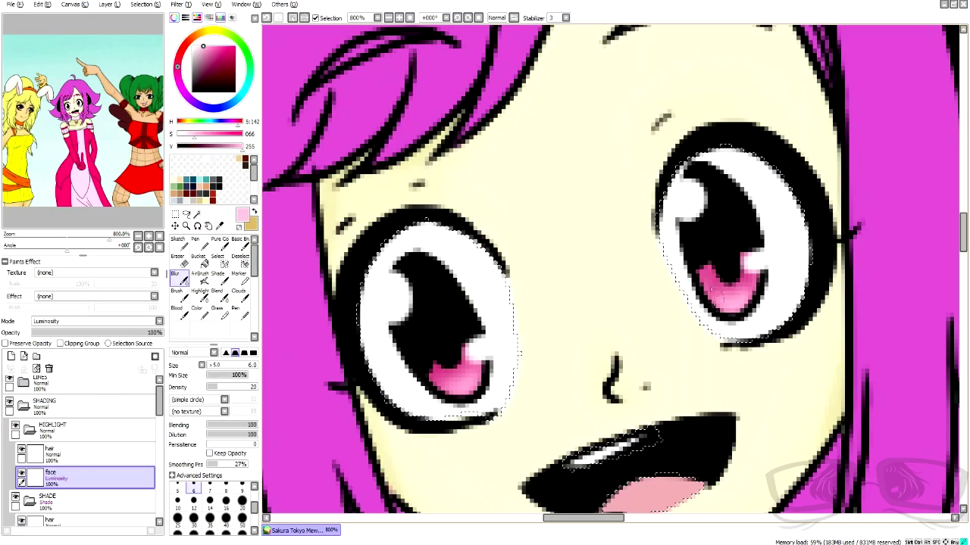
# - Airbrush light green highlights at size 5 on the green-haired girl's lower irises and blur them at size 6
pyautogui.press('a')
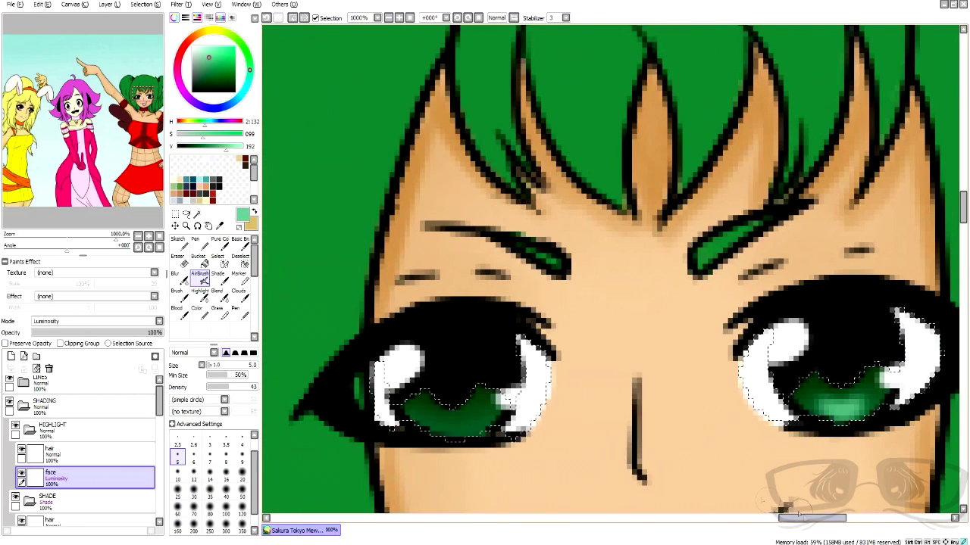
pyautogui.moveTo(432, 427); pyautogui.dragTo(472, 421)
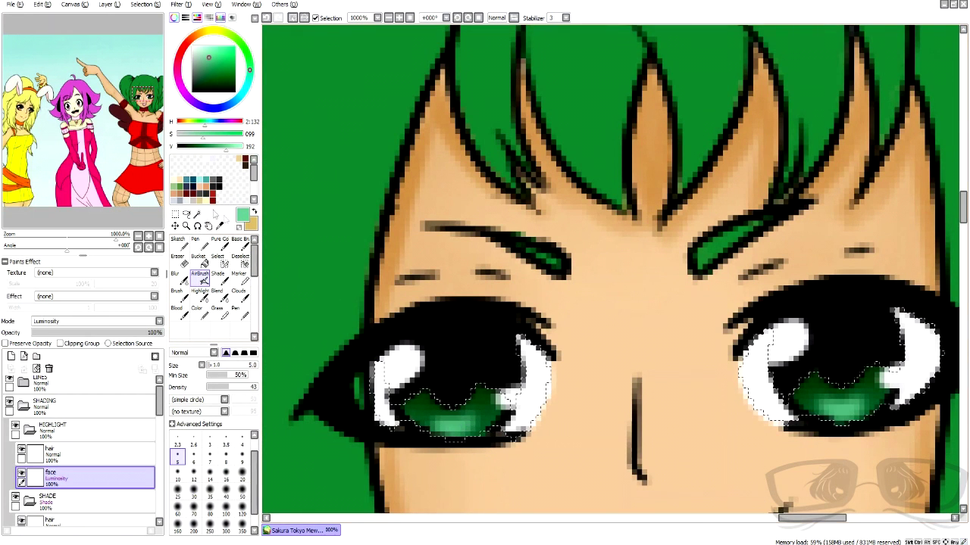
pyautogui.click(180, 279)
pyautogui.moveTo(829, 398); pyautogui.dragTo(867, 390)
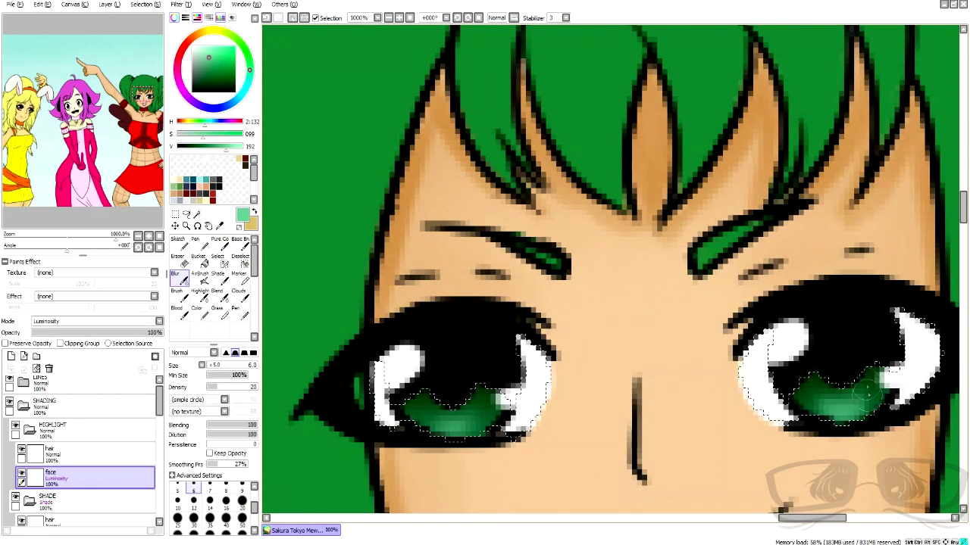
# - Add smaller, brighter green AirBrush accents at size 5 to the bottom of both of the green-haired girl's irises
pyautogui.click(207, 52)
pyautogui.click(201, 278)
pyautogui.moveTo(438, 426); pyautogui.dragTo(454, 425)
pyautogui.moveTo(831, 413); pyautogui.dragTo(850, 407)
pyautogui.scroll(-10, 850, 409)
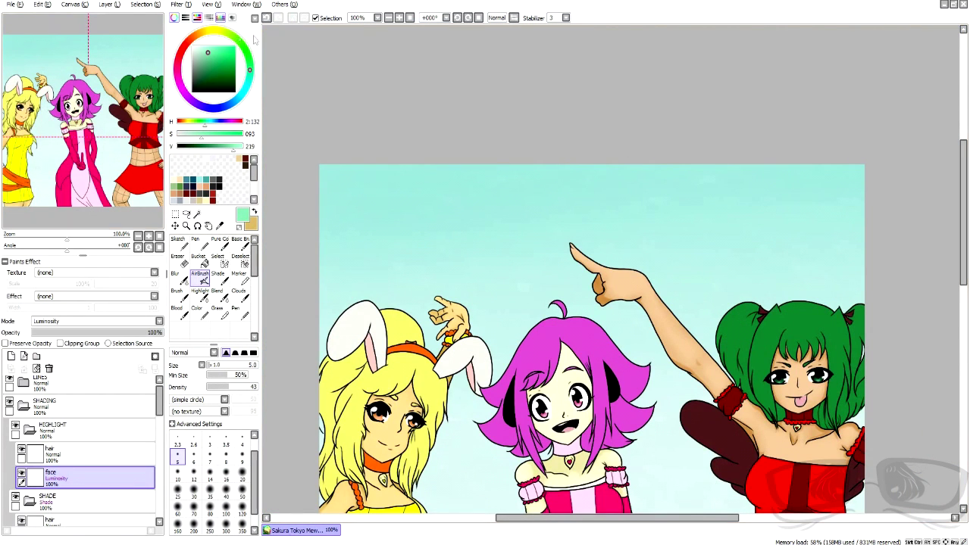
# - Select the main outfit areas by magic-wanding the empty area of the outfit 1 layer and inverting the selection
pyautogui.scroll(-6, 42, 471)
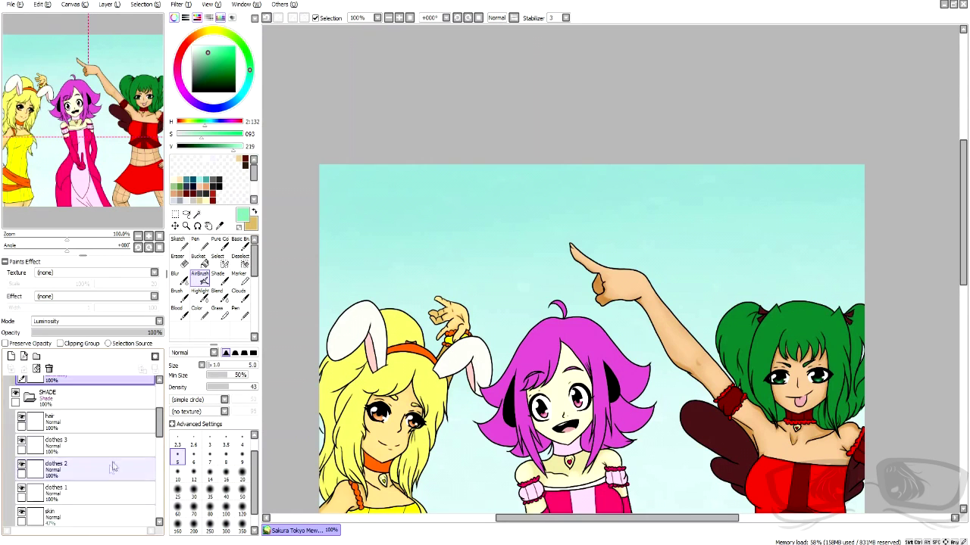
pyautogui.click(50, 489)
pyautogui.click(197, 215)
pyautogui.click(437, 278)
pyautogui.scroll(-1, 437, 278)
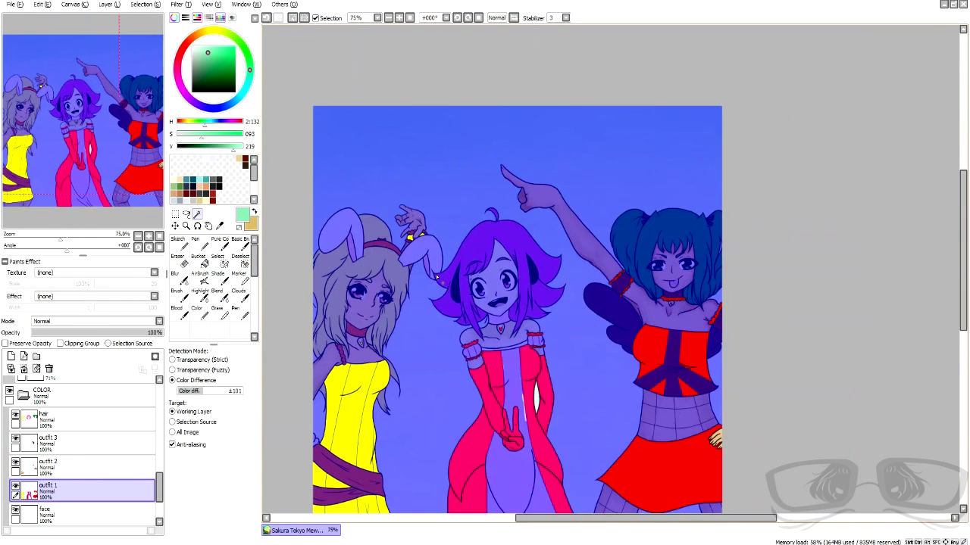
pyautogui.click(304, 17)
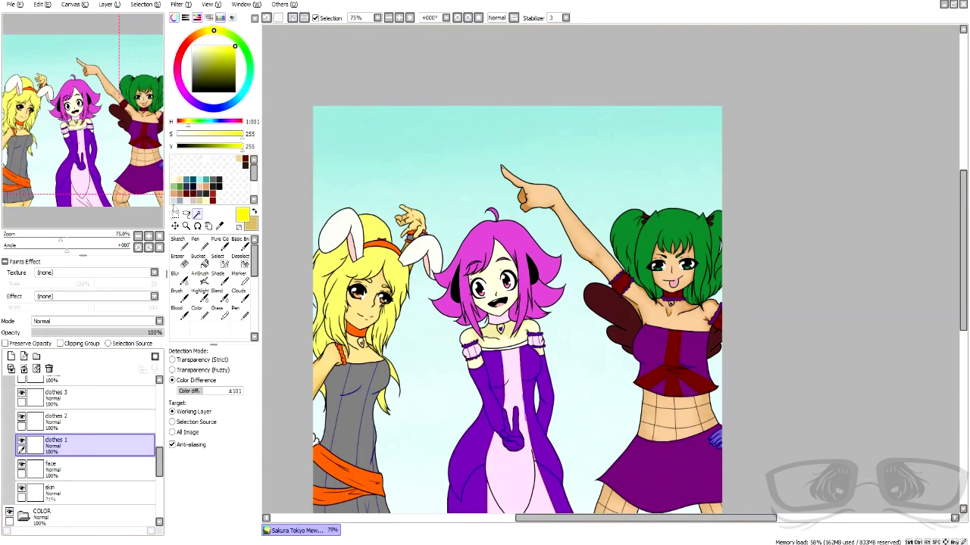
# - Choose a slightly darker yellow with saturation 234 and value 232 for airbrushing the blonde girl's dress on the clothes 1 layer
pyautogui.moveTo(188, 126); pyautogui.dragTo(187, 126)
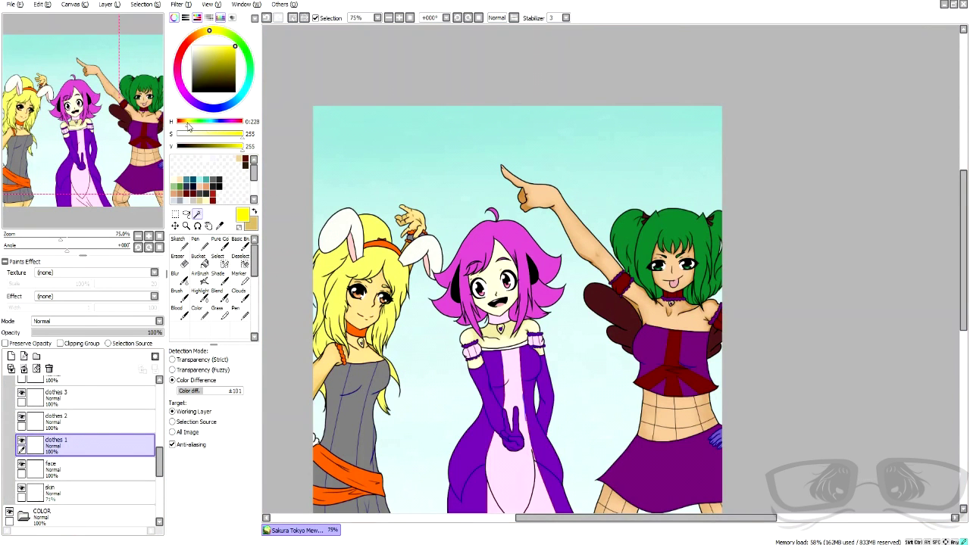
pyautogui.moveTo(238, 144); pyautogui.dragTo(236, 146)
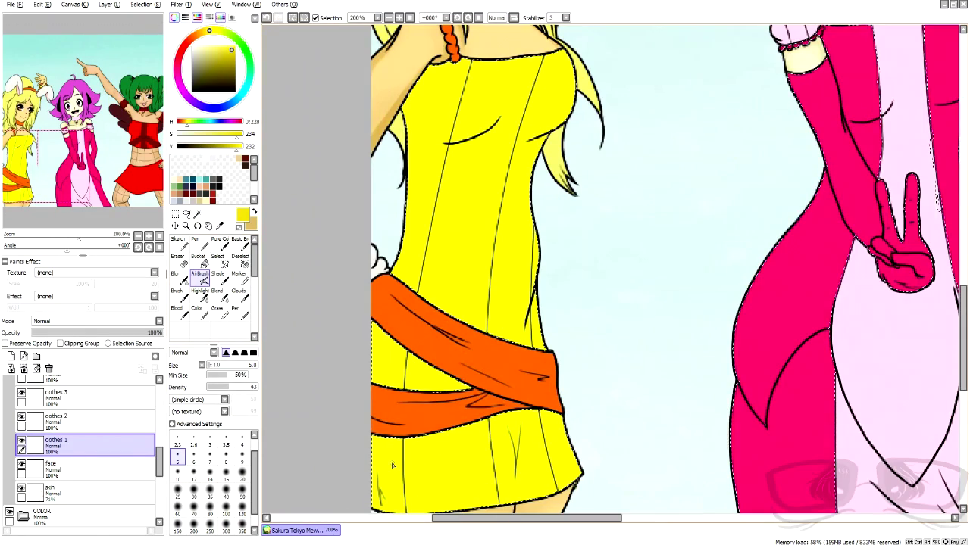
# - Airbrush soft darker shading over the yellow dress on the GRADIENT clothes 1 layer, using brush sizes 20 and 25
pyautogui.click(241, 473)
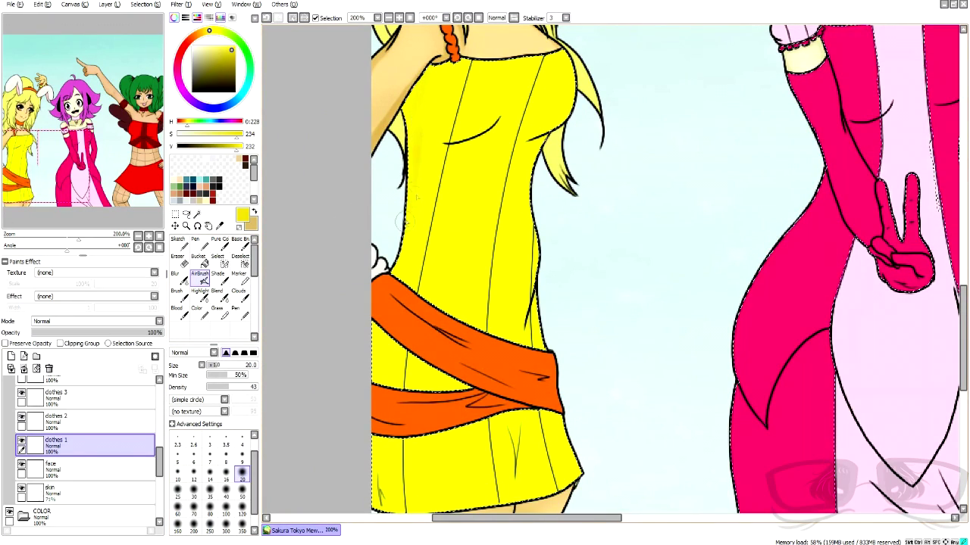
pyautogui.click(177, 489)
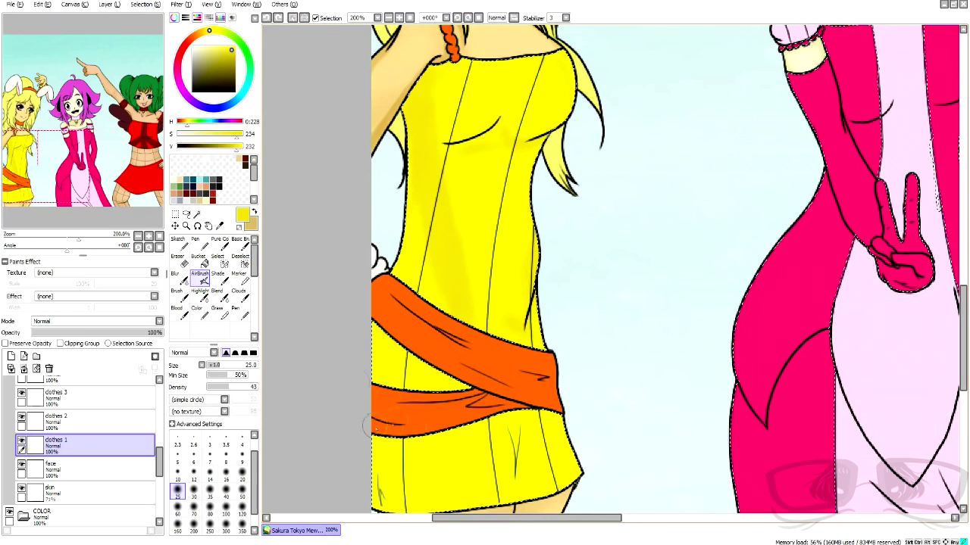
pyautogui.scroll(-2, 520, 422)
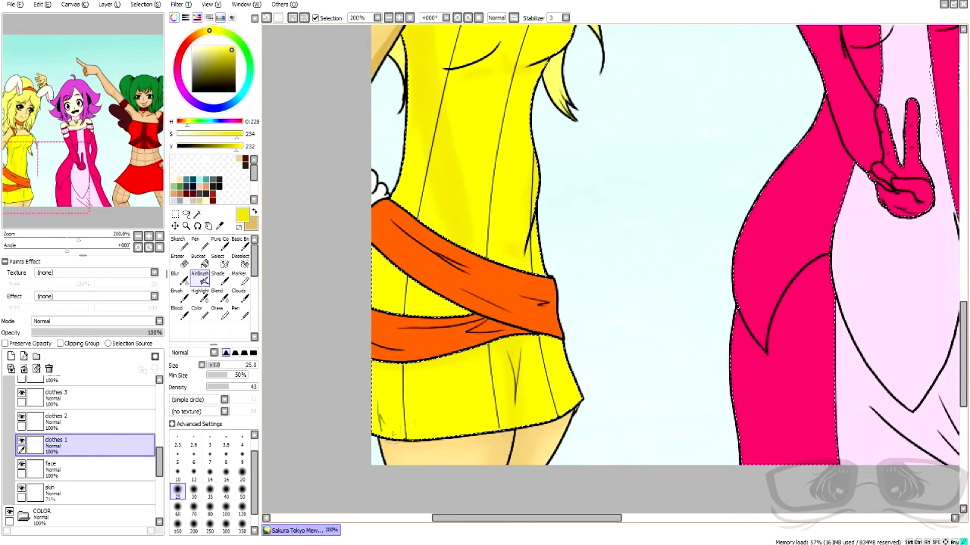
# - Blur the yellow dress's soft shading with a size 35 brush and set the layer's opacity to 82%
pyautogui.click(176, 277)
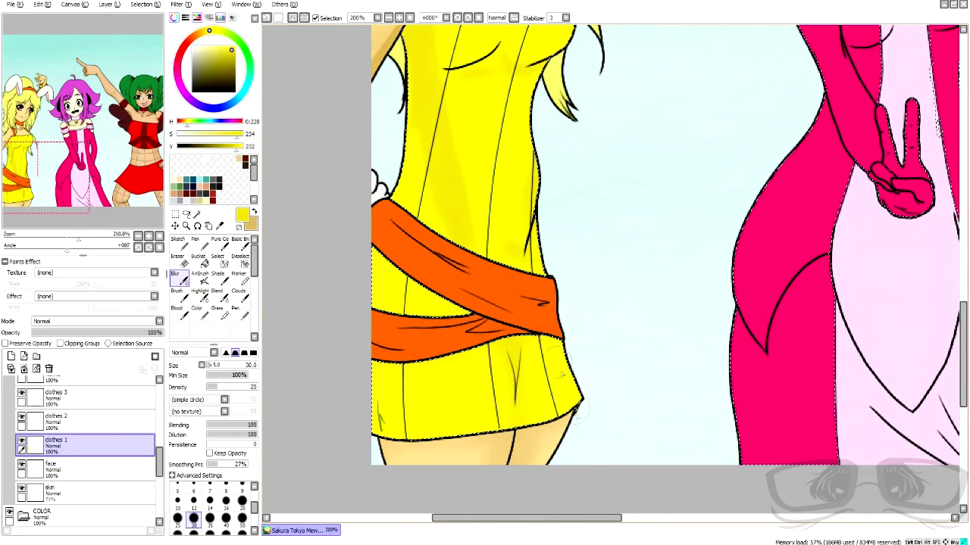
pyautogui.click(210, 521)
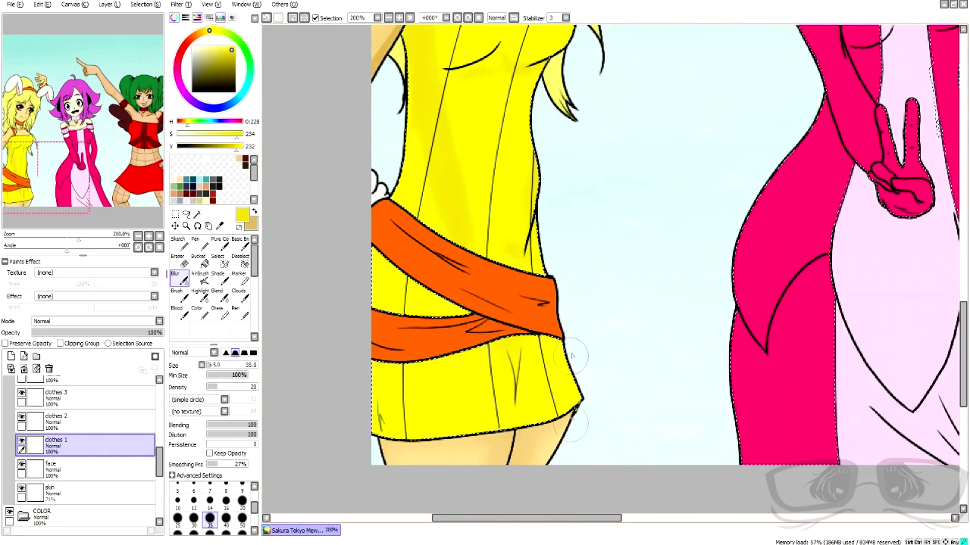
pyautogui.scroll(2, 475, 259)
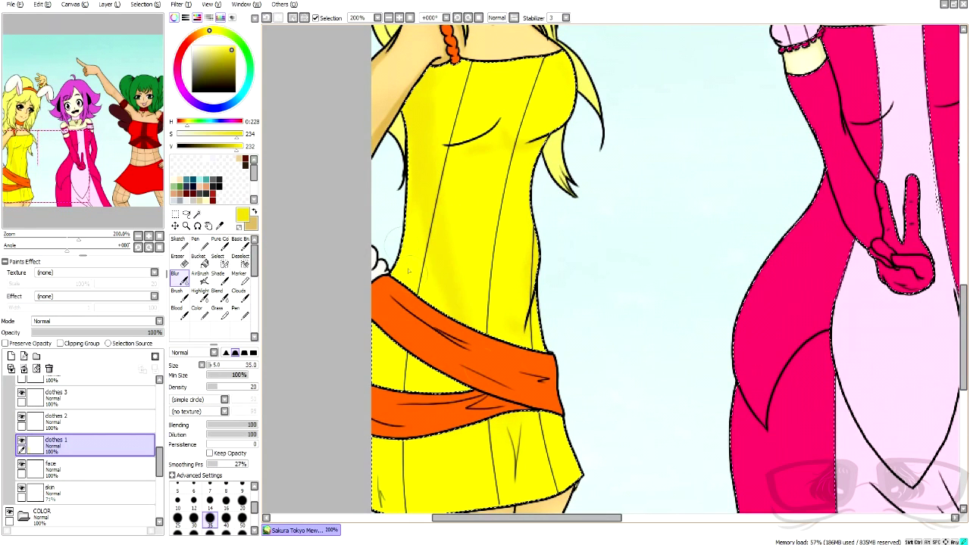
pyautogui.moveTo(160, 333)
pyautogui.mouseDown()
pyautogui.moveTo(106, 333)
pyautogui.moveTo(142, 337)
pyautogui.mouseUp()
# - Paint bust shadows on the yellow dress with a size 9 Shade brush on clothes 1 above the GRADIENT group, at 78% layer opacity
pyautogui.moveTo(961, 356); pyautogui.dragTo(966, 315)
pyautogui.moveTo(159, 463); pyautogui.dragTo(159, 432)
pyautogui.click(95, 452)
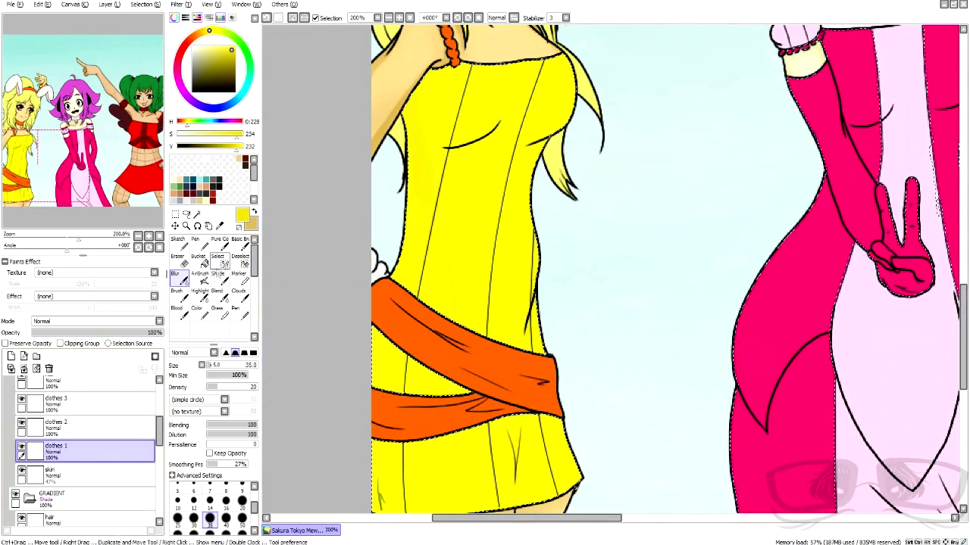
pyautogui.click(220, 278)
pyautogui.click(242, 514)
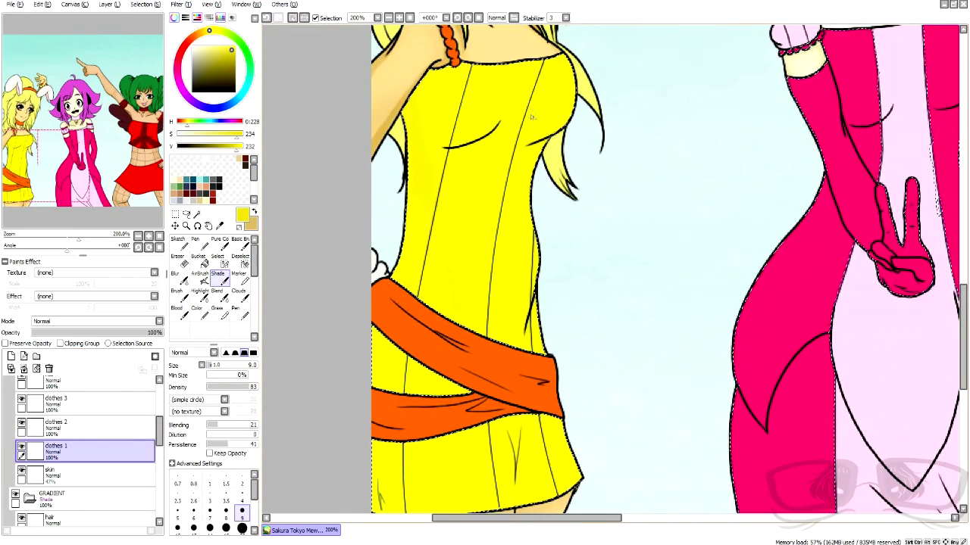
pyautogui.moveTo(493, 144); pyautogui.dragTo(463, 151)
pyautogui.scroll(2, 462, 135)
pyautogui.scroll(3, 461, 136)
pyautogui.moveTo(623, 89)
pyautogui.mouseDown()
pyautogui.moveTo(573, 184)
pyautogui.moveTo(395, 204)
pyautogui.moveTo(491, 201)
pyautogui.moveTo(614, 98)
pyautogui.moveTo(559, 165)
pyautogui.moveTo(564, 157)
pyautogui.moveTo(508, 188)
pyautogui.mouseUp()
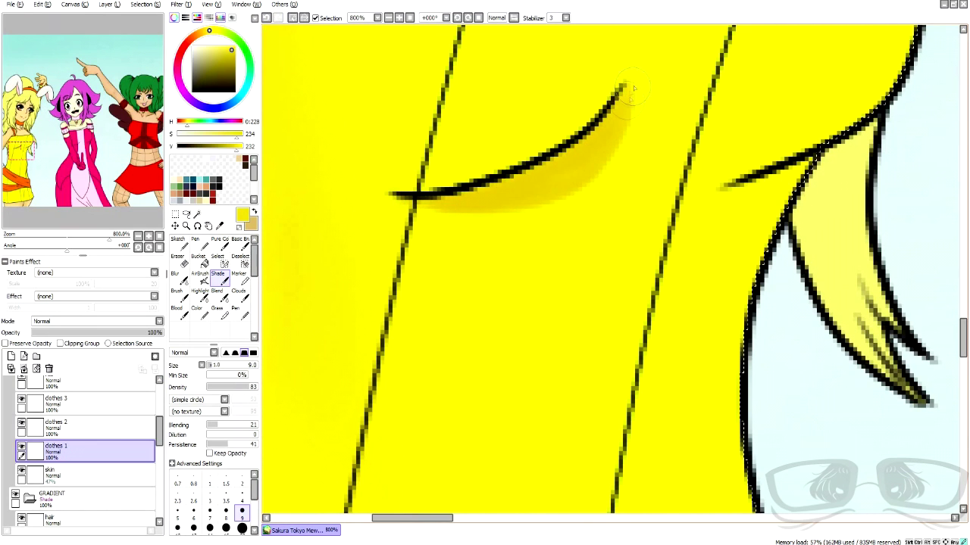
pyautogui.moveTo(737, 187); pyautogui.dragTo(761, 184)
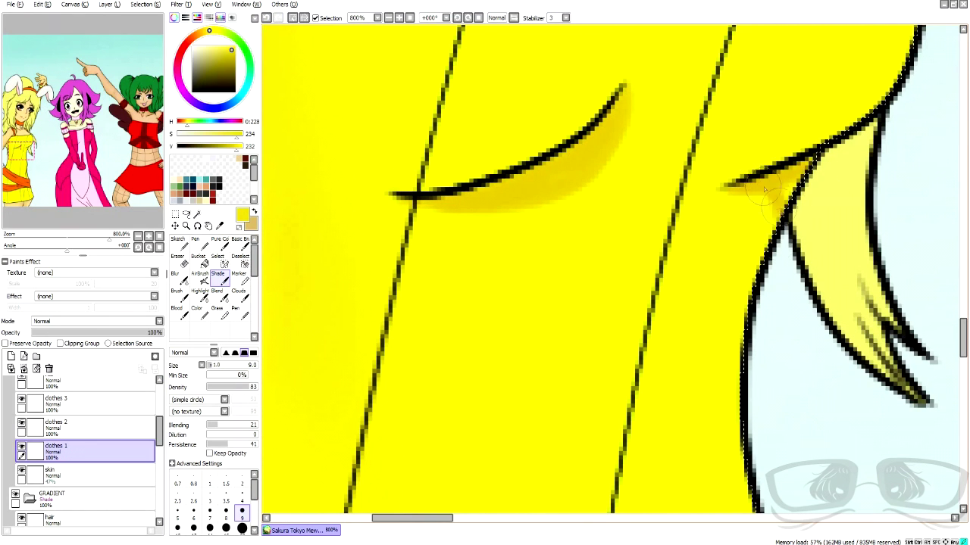
pyautogui.click(134, 333)
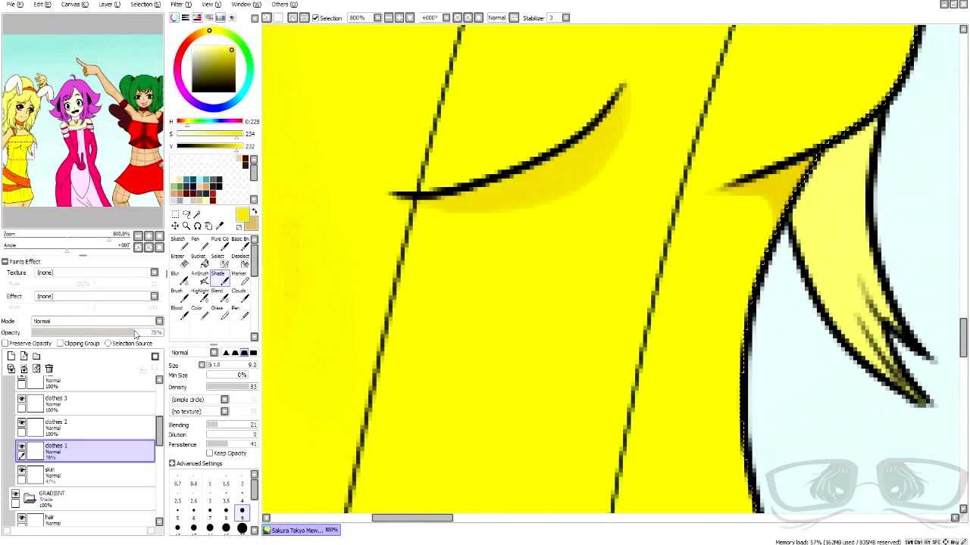
# - Paint shadows in the yellow dress's waist folds and along the lower edge of the orange sash's upper band
pyautogui.scroll(-5, 454, 232)
pyautogui.scroll(2, 536, 323)
pyautogui.scroll(2, 556, 292)
pyautogui.moveTo(493, 248)
pyautogui.mouseDown()
pyautogui.moveTo(474, 341)
pyautogui.moveTo(496, 292)
pyautogui.moveTo(512, 381)
pyautogui.mouseUp()
pyautogui.scroll(-4, 519, 215)
pyautogui.scroll(4, 420, 288)
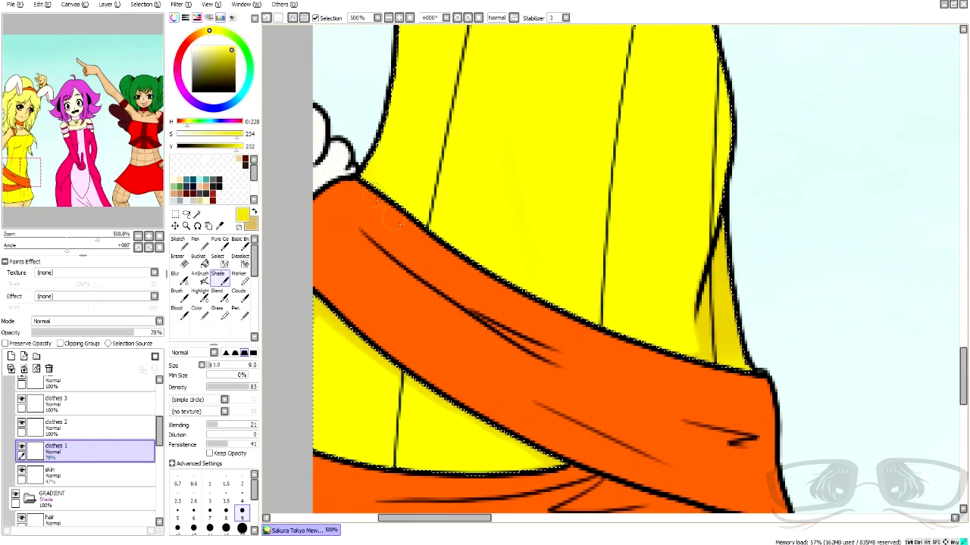
# - Shade the central crease of the yellow skirt, undo the latest strokes, and shade the small crease at the canvas edge
pyautogui.scroll(-3, 401, 198)
pyautogui.scroll(2, 386, 353)
pyautogui.moveTo(630, 326)
pyautogui.mouseDown()
pyautogui.moveTo(646, 376)
pyautogui.moveTo(644, 462)
pyautogui.mouseUp()
pyautogui.moveTo(641, 403)
pyautogui.mouseDown()
pyautogui.moveTo(622, 472)
pyautogui.moveTo(641, 456)
pyautogui.mouseUp()
pyautogui.click(265, 19)
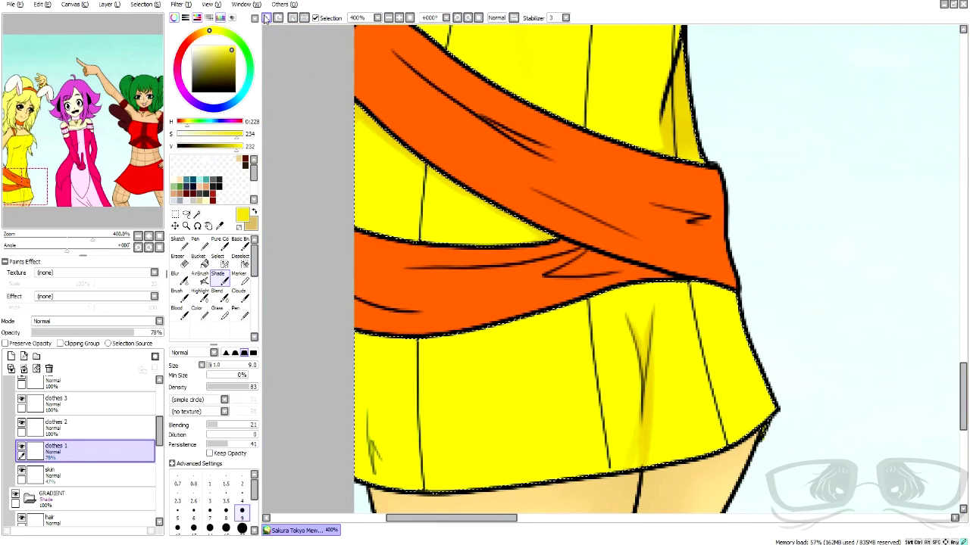
pyautogui.click(265, 19)
pyautogui.click(265, 19)
pyautogui.moveTo(369, 416); pyautogui.dragTo(374, 446)
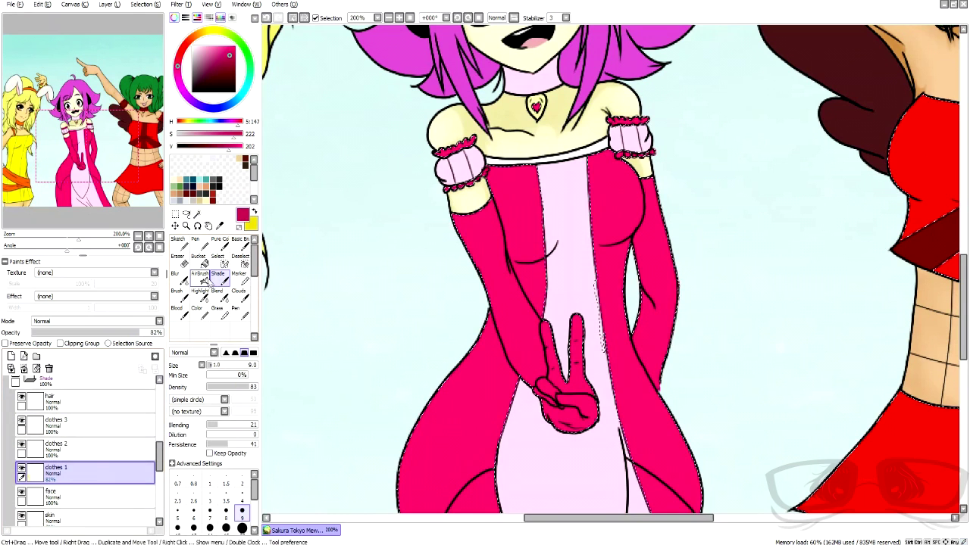
# - Airbrush darker pink shading along the long pink glove on the GRADIENT clothes 1 layer
pyautogui.press('v')
pyautogui.moveTo(463, 138)
pyautogui.mouseDown()
pyautogui.moveTo(459, 159)
pyautogui.moveTo(501, 247)
pyautogui.mouseUp()
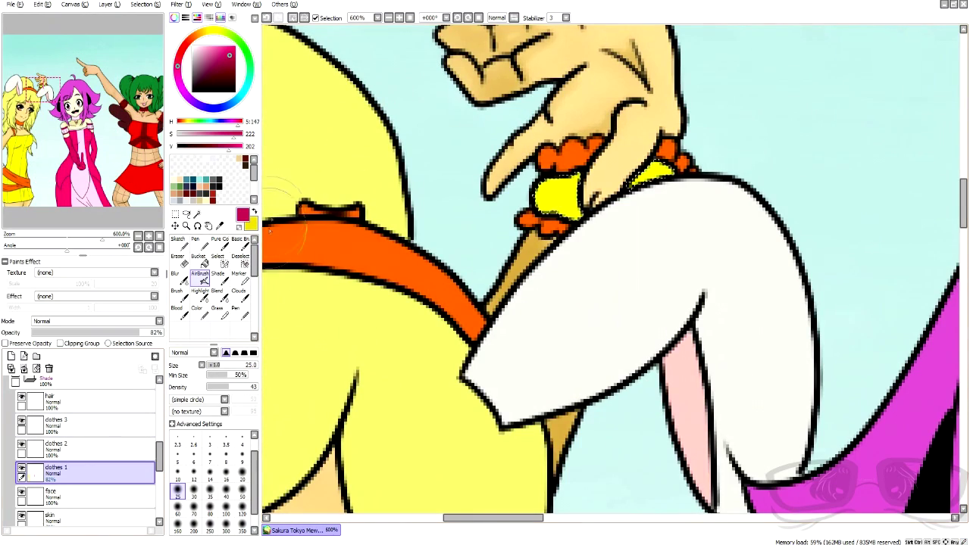
# - Shade the raised wrist's yellow cuff with the airbrush, adding a Shade brush shadow on clothes 1 above the GRADIENT group
pyautogui.press('x')
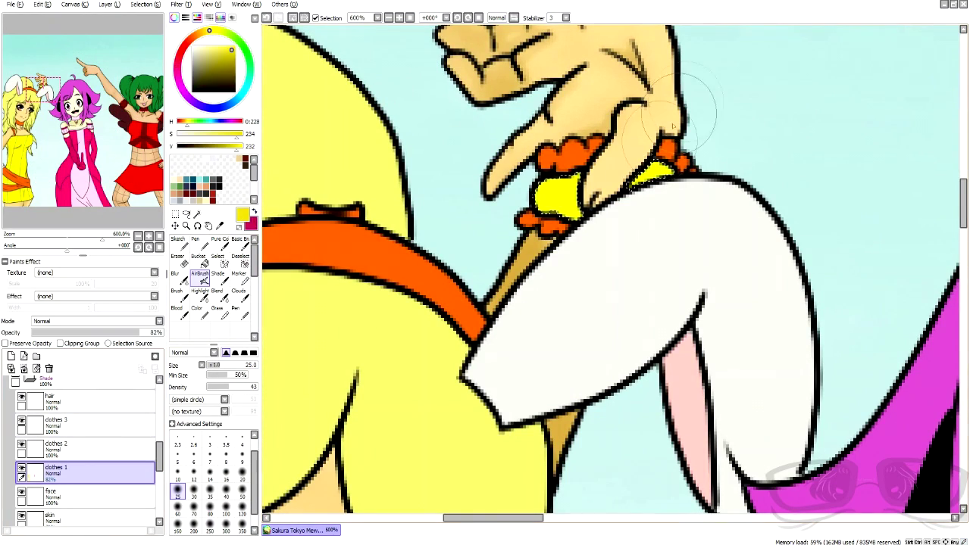
pyautogui.moveTo(160, 456); pyautogui.dragTo(160, 430)
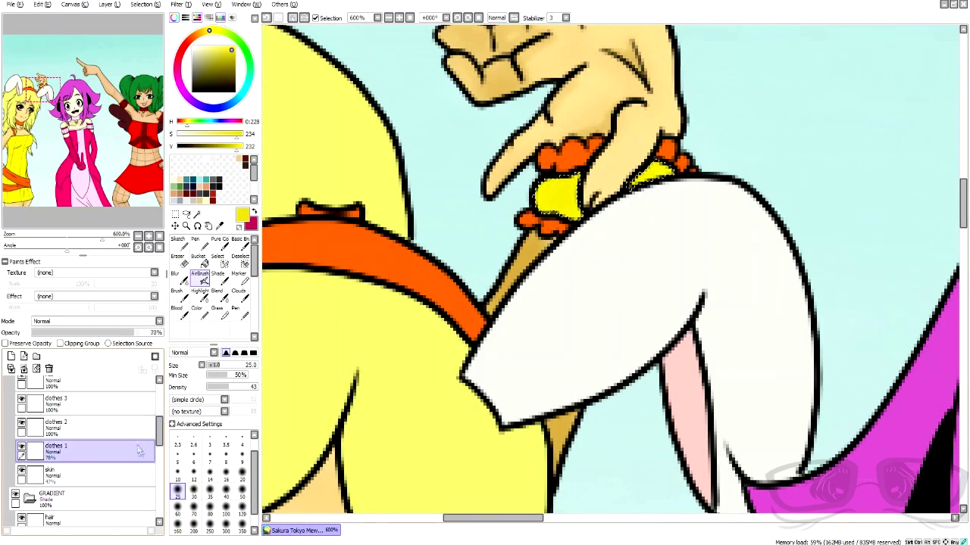
pyautogui.click(141, 452)
pyautogui.click(220, 278)
pyautogui.moveTo(541, 200); pyautogui.dragTo(566, 183)
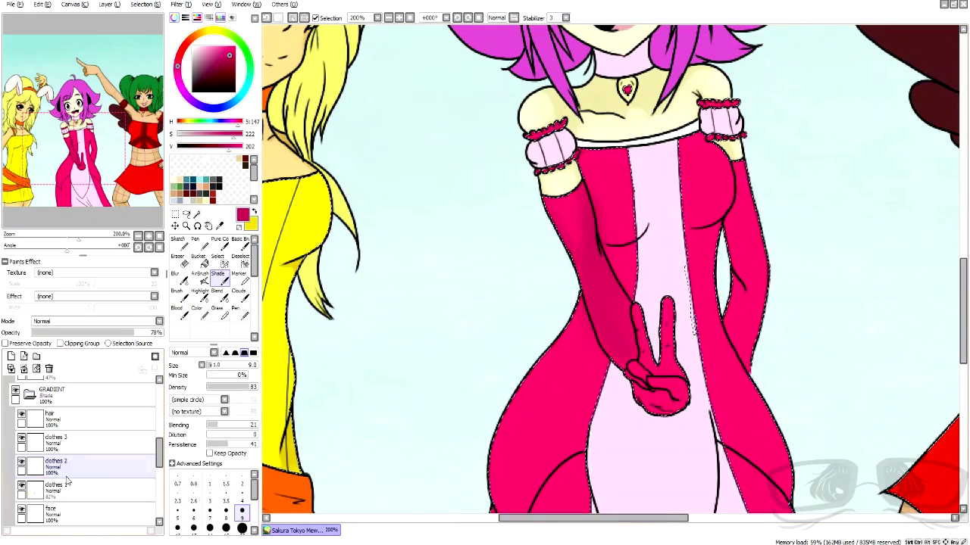
# - Airbrush darker pink shading on the pink dress's hips and side panels on the GRADIENT clothes 1 layer at size 25
pyautogui.click(66, 485)
pyautogui.click(200, 274)
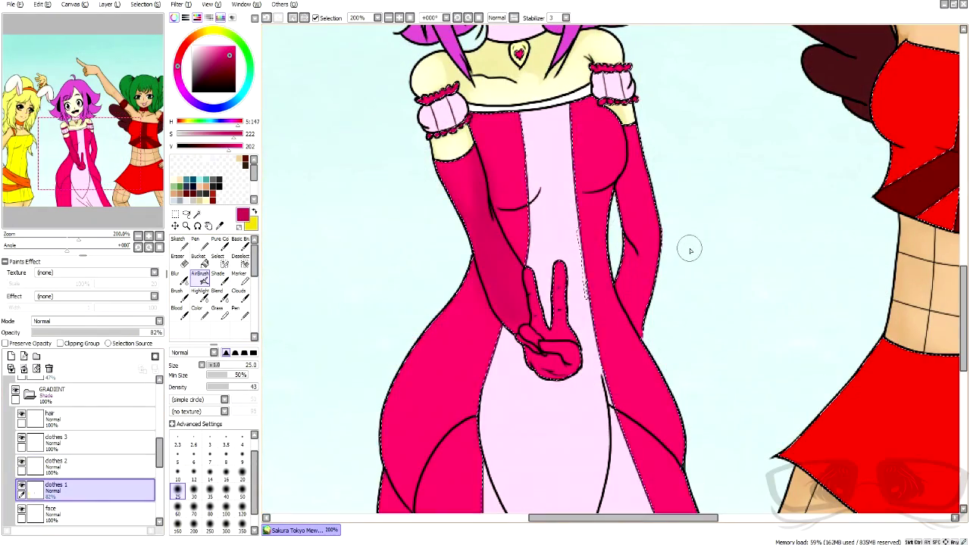
pyautogui.moveTo(471, 303); pyautogui.dragTo(415, 415)
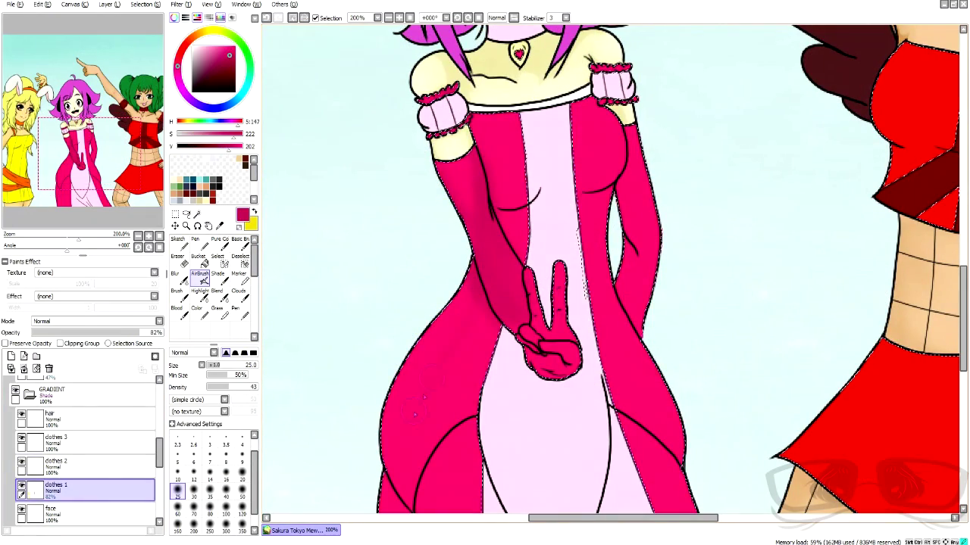
pyautogui.moveTo(452, 371); pyautogui.dragTo(476, 311)
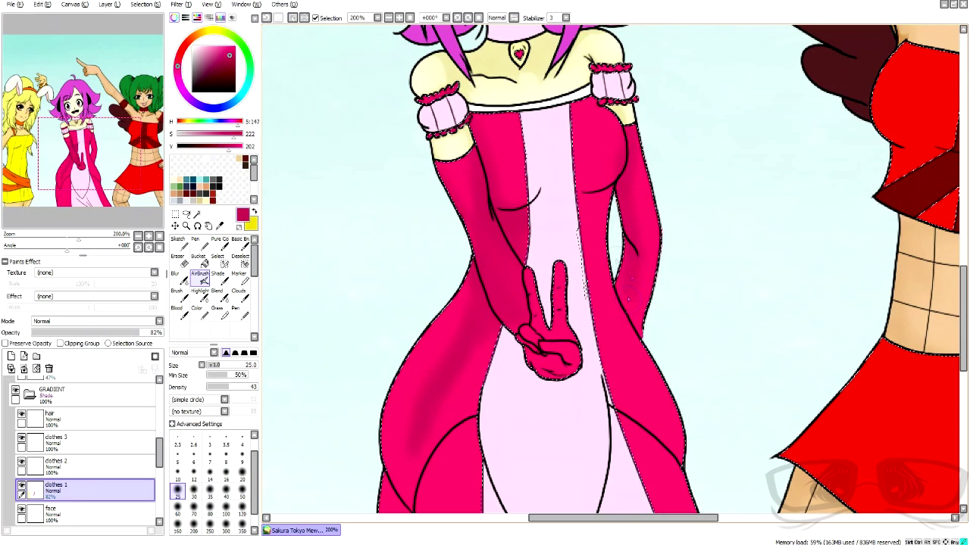
pyautogui.moveTo(643, 400); pyautogui.dragTo(662, 425)
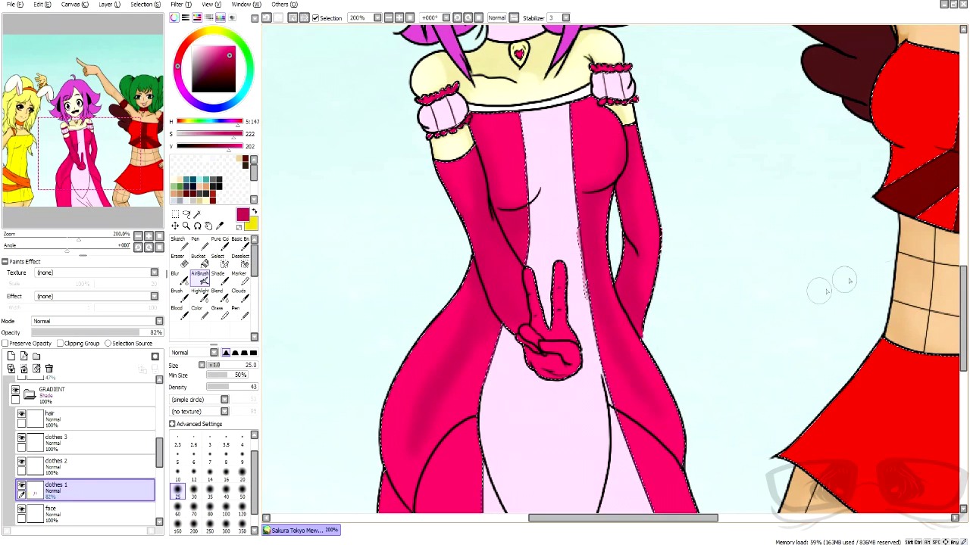
# - Blur the pink shading on the glove and dress with a size 35 brush and switch to the Eraser
pyautogui.click(179, 279)
pyautogui.moveTo(479, 199); pyautogui.dragTo(473, 161)
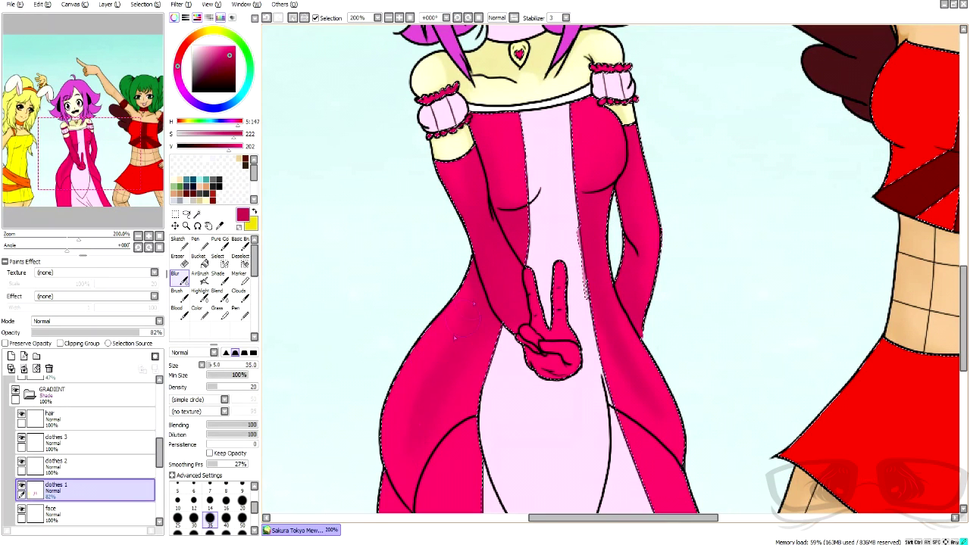
pyautogui.click(182, 261)
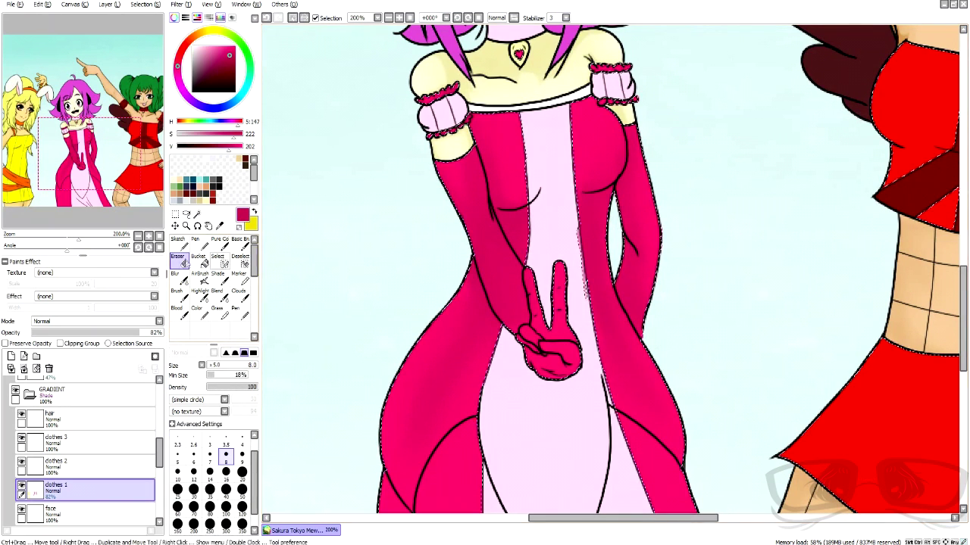
# - Airbrush darker pink folds on the lower side panels of the long dress and soften them with Blur
pyautogui.scroll(-3, 515, 349)
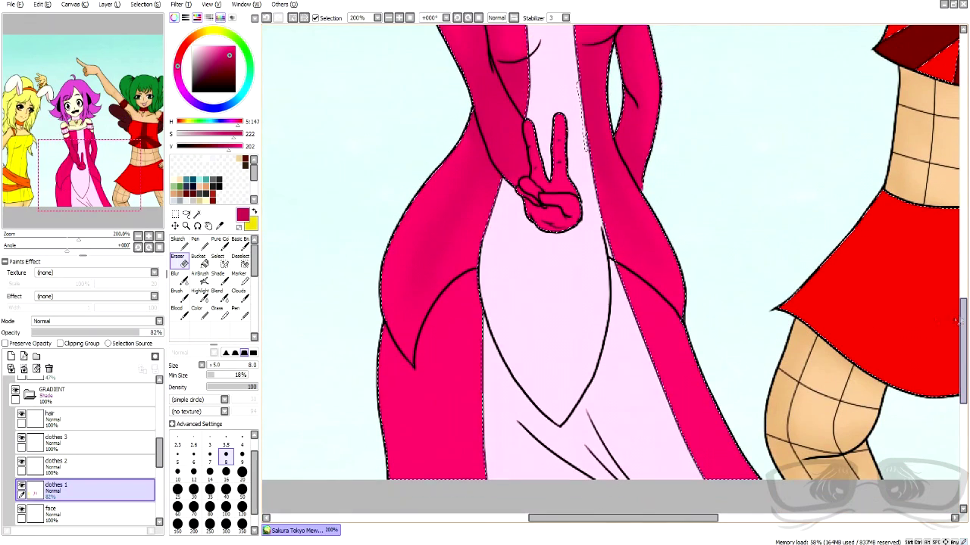
pyautogui.click(201, 277)
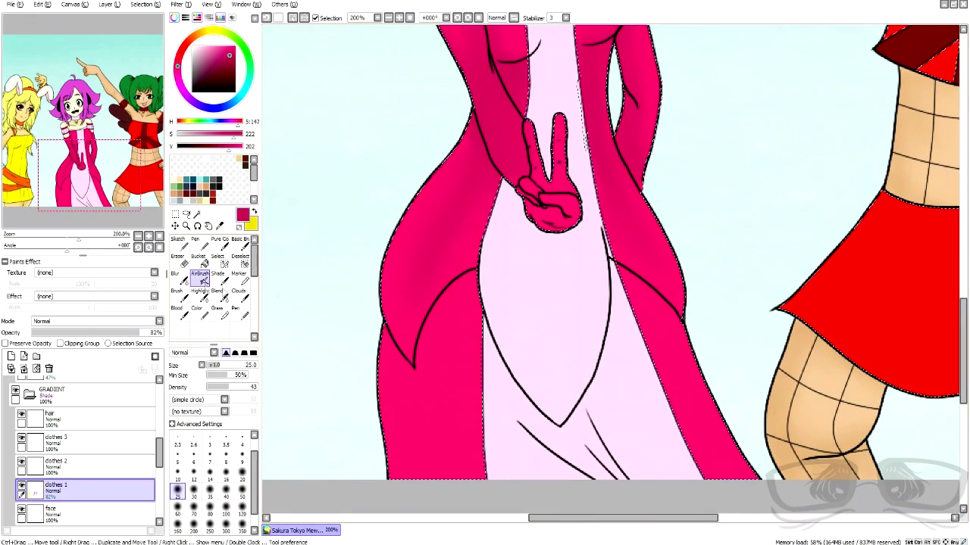
pyautogui.moveTo(413, 471); pyautogui.dragTo(407, 391)
pyautogui.moveTo(458, 464); pyautogui.dragTo(447, 391)
pyautogui.click(176, 275)
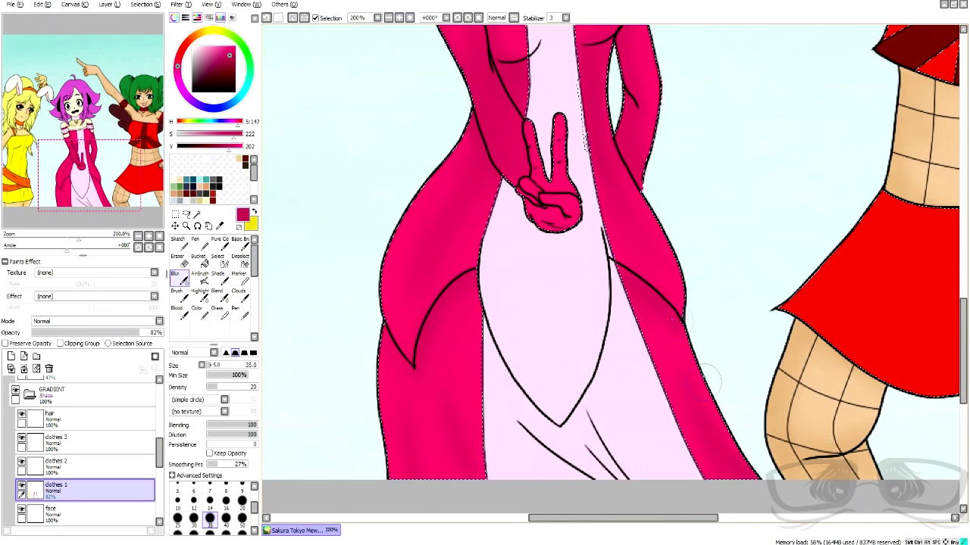
# - Refine the soft pink shading on the bodice and gloves with the airbrush, using a smaller size for details, and blur it
pyautogui.moveTo(963, 351); pyautogui.dragTo(963, 321)
pyautogui.click(200, 278)
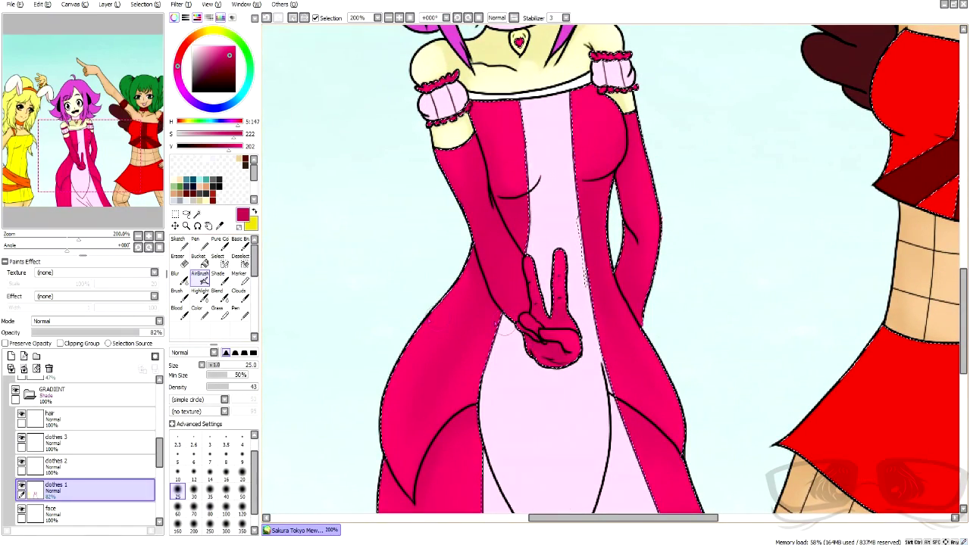
pyautogui.click(178, 278)
pyautogui.scroll(-3, 576, 303)
pyautogui.scroll(6, 584, 171)
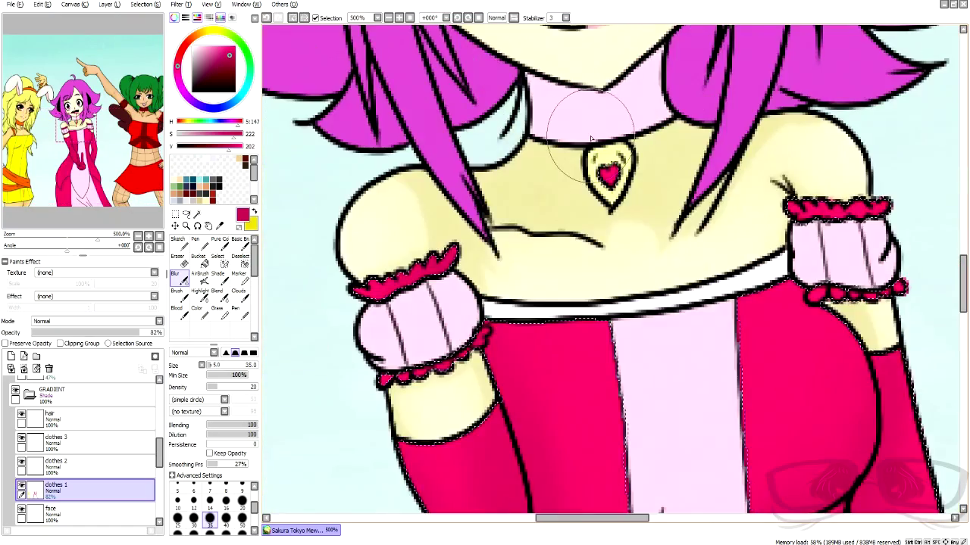
pyautogui.scroll(-2, 599, 151)
pyautogui.scroll(2, 732, 159)
pyautogui.click(203, 281)
pyautogui.press('[')
pyautogui.moveTo(703, 200); pyautogui.dragTo(697, 224)
pyautogui.press('b')
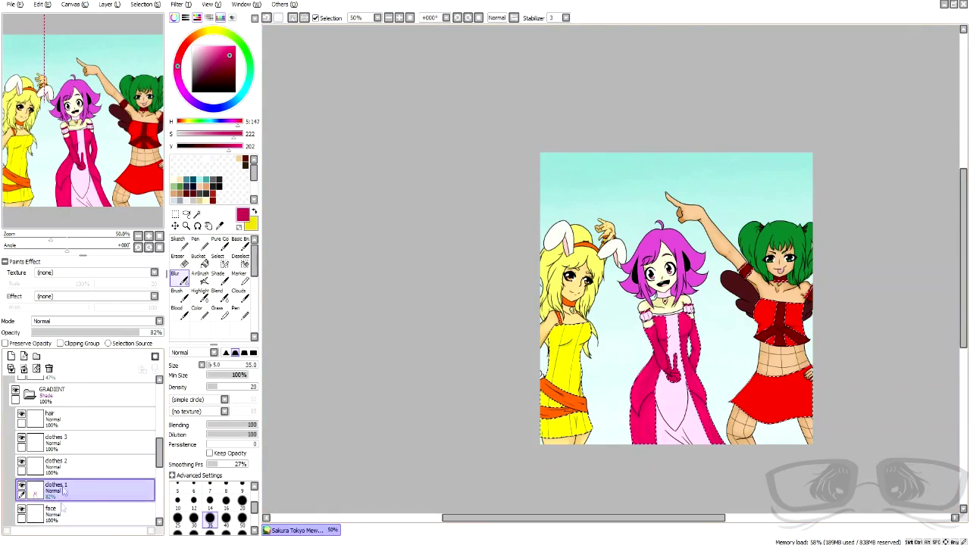
# - Paint a dark shadow over the bent glove's forearm with the Shade brush on clothes 1 above the GRADIENT group
pyautogui.moveTo(65, 491); pyautogui.dragTo(61, 379)
pyautogui.press('a')
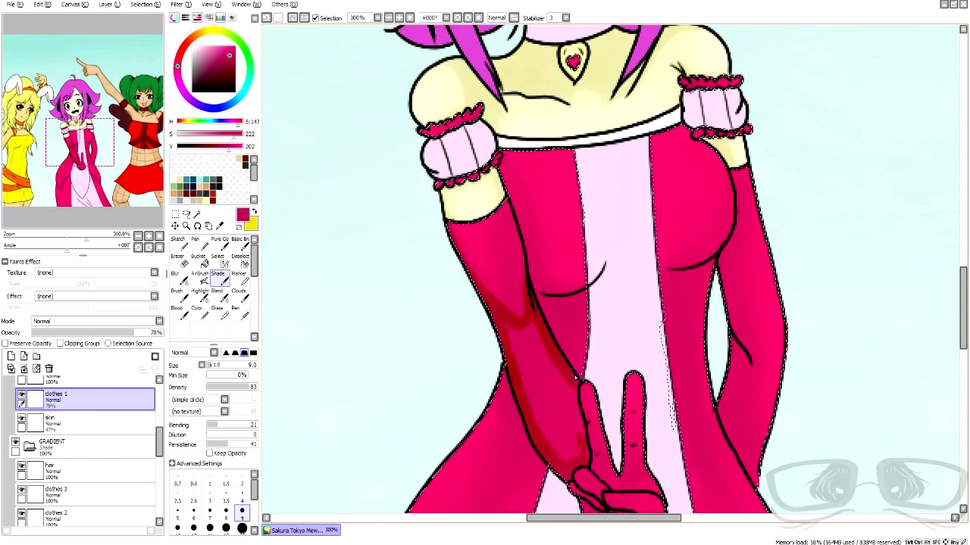
pyautogui.moveTo(573, 377); pyautogui.dragTo(578, 452)
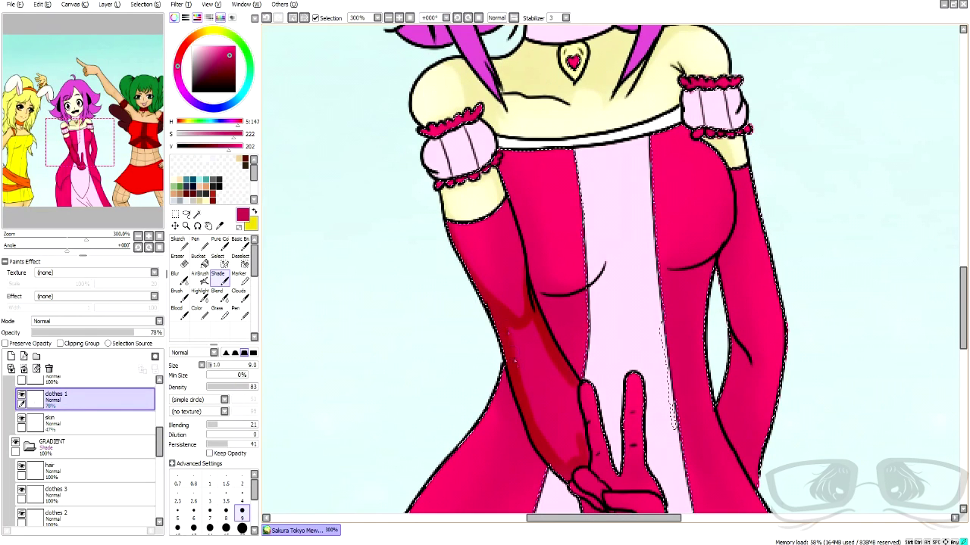
pyautogui.moveTo(517, 338); pyautogui.dragTo(571, 401)
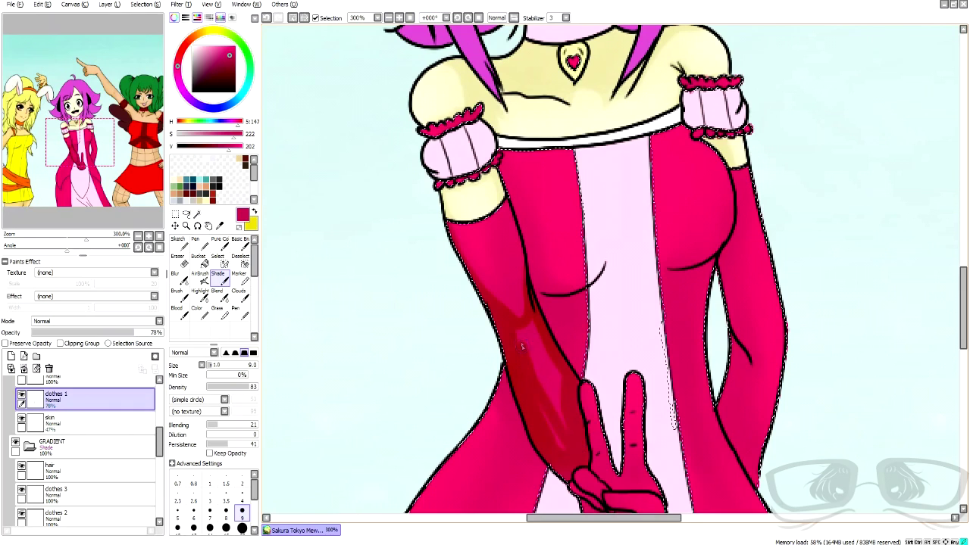
# - Set the opacity of the clothes 1 layer above the GRADIENT group to 42%
pyautogui.scroll(-5, 504, 327)
pyautogui.scroll(3, 561, 351)
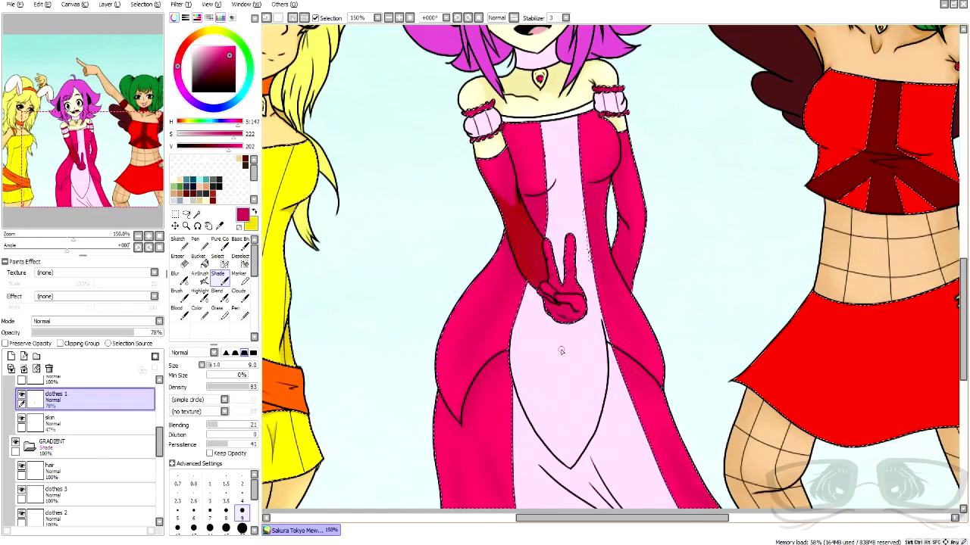
pyautogui.scroll(4, 562, 350)
pyautogui.moveTo(135, 333); pyautogui.dragTo(90, 333)
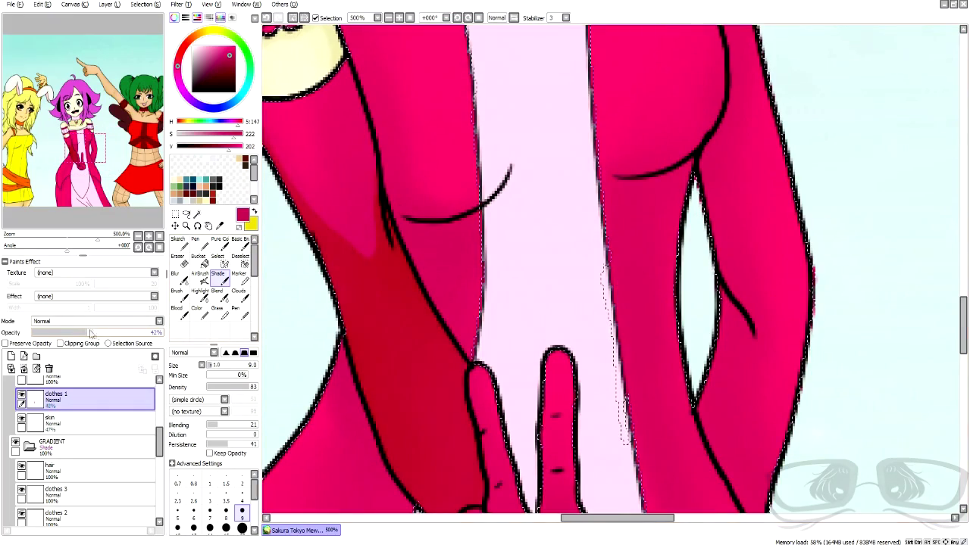
# - Erase an elongated highlight out of the dark shadow on the bent glove's forearm
pyautogui.scroll(-5, 453, 249)
pyautogui.scroll(5, 413, 339)
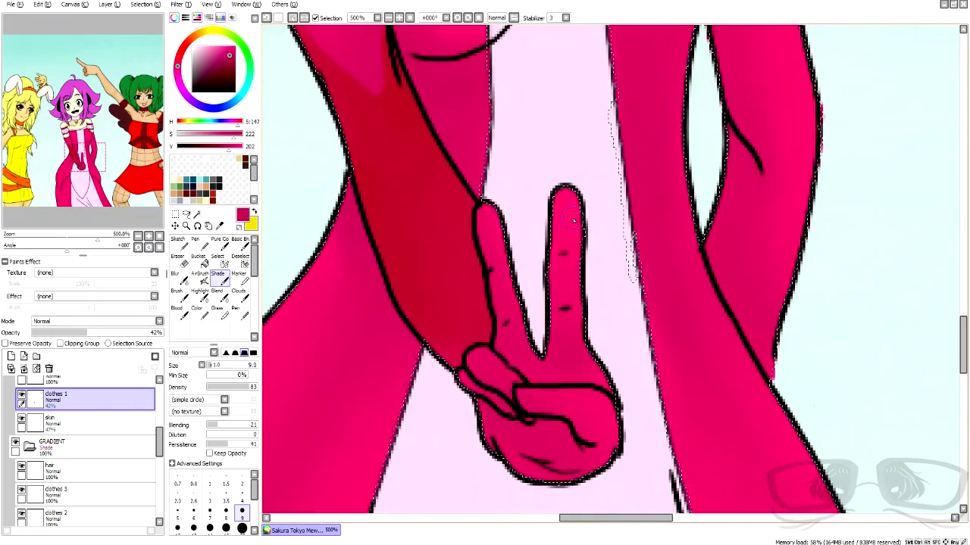
pyautogui.press('e')
pyautogui.moveTo(457, 326)
pyautogui.mouseDown()
pyautogui.moveTo(418, 201)
pyautogui.moveTo(440, 227)
pyautogui.moveTo(466, 326)
pyautogui.moveTo(419, 244)
pyautogui.mouseUp()
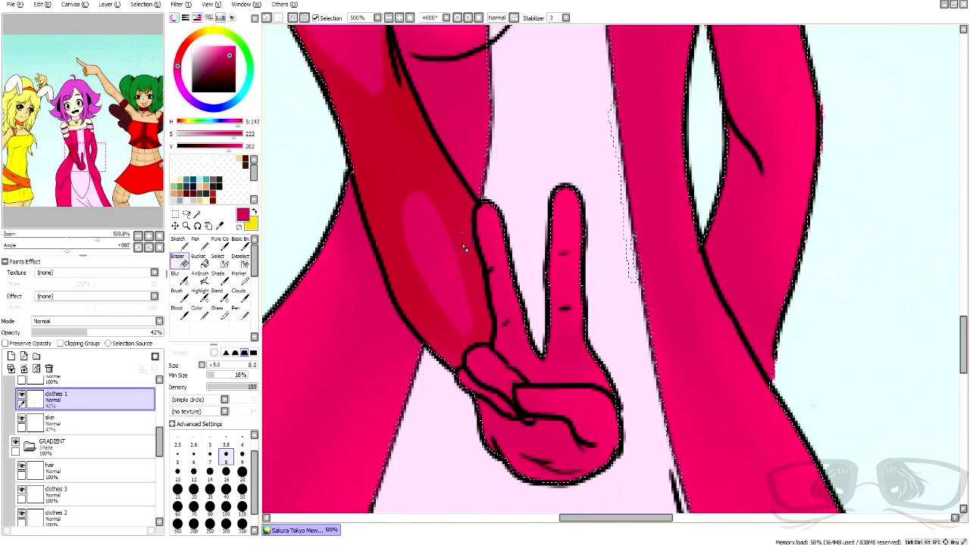
# - Paint a hard shadow on the bodice below the bust, beside the bent arm, with the Shade brush
pyautogui.scroll(-3, 460, 242)
pyautogui.click(216, 279)
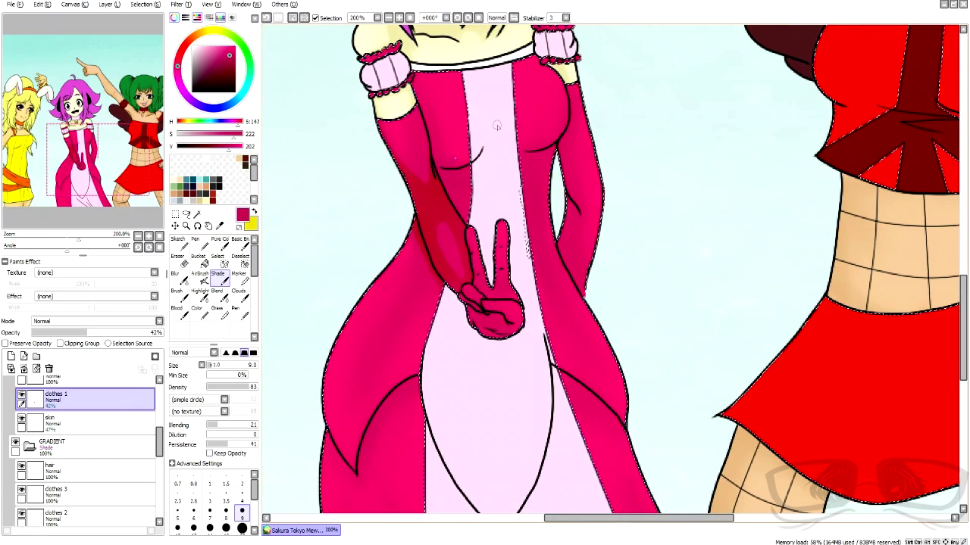
pyautogui.scroll(3, 440, 271)
pyautogui.moveTo(322, 260)
pyautogui.mouseDown()
pyautogui.moveTo(402, 262)
pyautogui.moveTo(383, 366)
pyautogui.moveTo(329, 268)
pyautogui.moveTo(373, 287)
pyautogui.moveTo(359, 307)
pyautogui.mouseUp()
pyautogui.scroll(-4, 480, 201)
pyautogui.scroll(1, 579, 106)
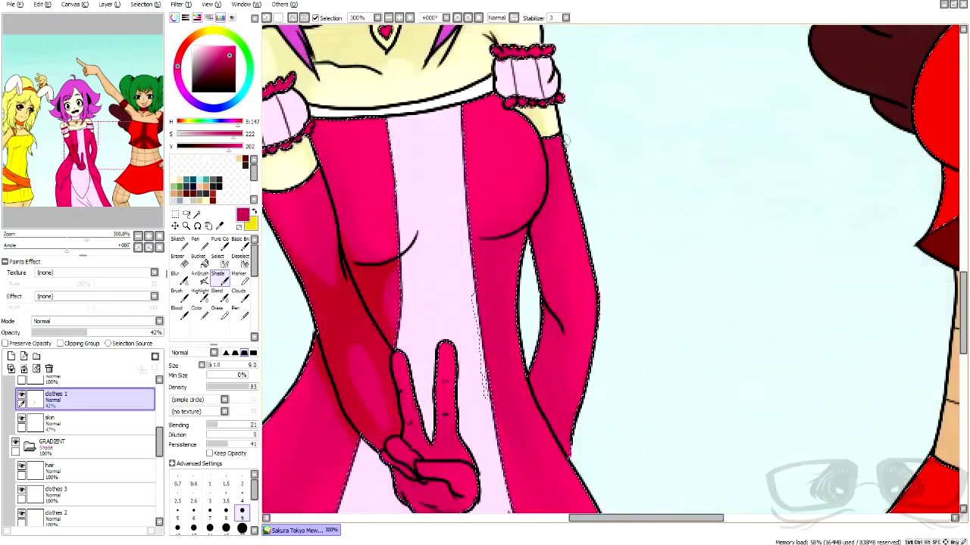
# - Paint a hard shadow along the inner side of the other long glove with the Shade brush and trim its edge with the Eraser
pyautogui.scroll(-1, 579, 106)
pyautogui.scroll(2, 367, 129)
pyautogui.scroll(1, 362, 134)
pyautogui.scroll(-4, 557, 220)
pyautogui.scroll(3, 558, 325)
pyautogui.moveTo(487, 227); pyautogui.dragTo(512, 421)
pyautogui.scroll(-3, 511, 379)
pyautogui.moveTo(504, 293); pyautogui.dragTo(523, 506)
pyautogui.moveTo(471, 439); pyautogui.dragTo(473, 316)
pyautogui.moveTo(490, 99)
pyautogui.mouseDown()
pyautogui.moveTo(477, 191)
pyautogui.moveTo(500, 290)
pyautogui.moveTo(495, 183)
pyautogui.moveTo(508, 254)
pyautogui.mouseUp()
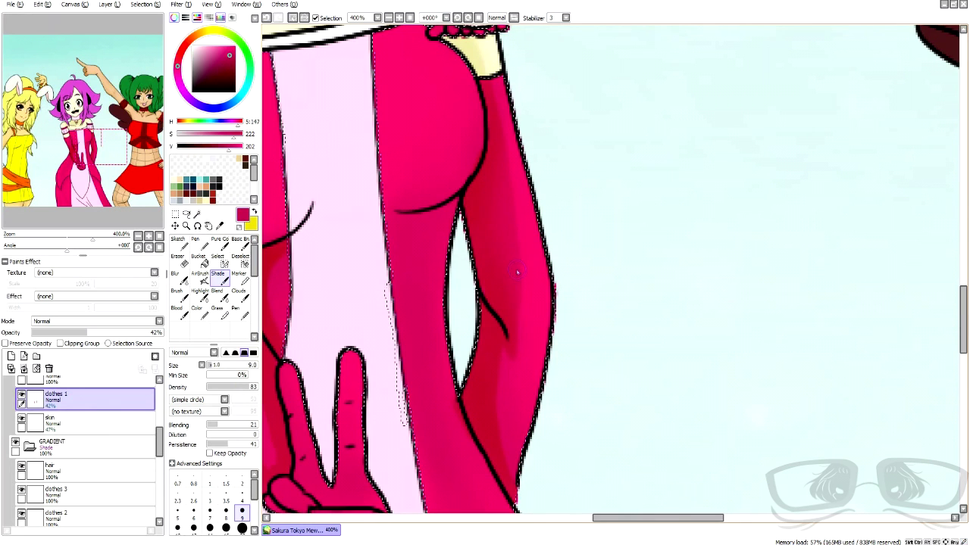
pyautogui.press('e')
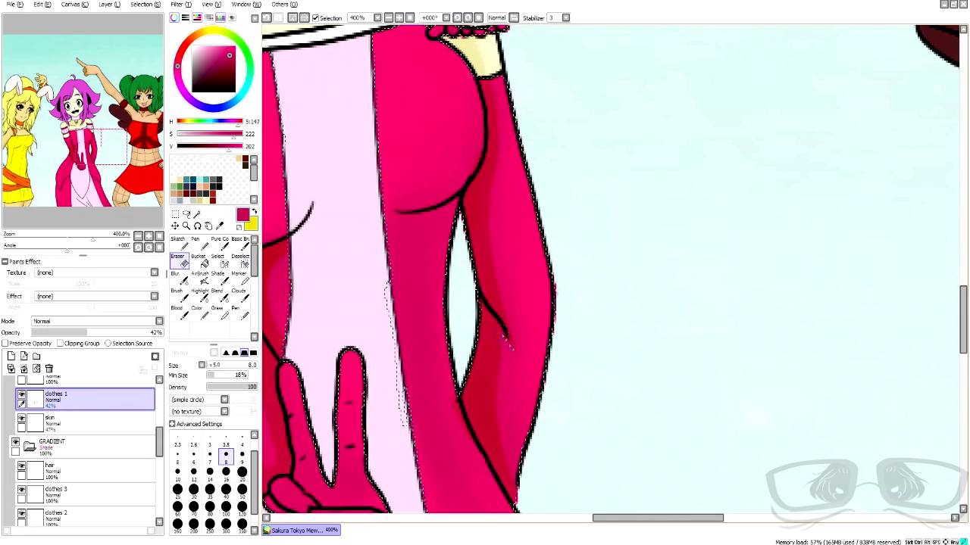
# - Paint hard shadows on the lower dress folds and the sleeve ruffles with the Shade brush, raising its size to 10
pyautogui.click(219, 279)
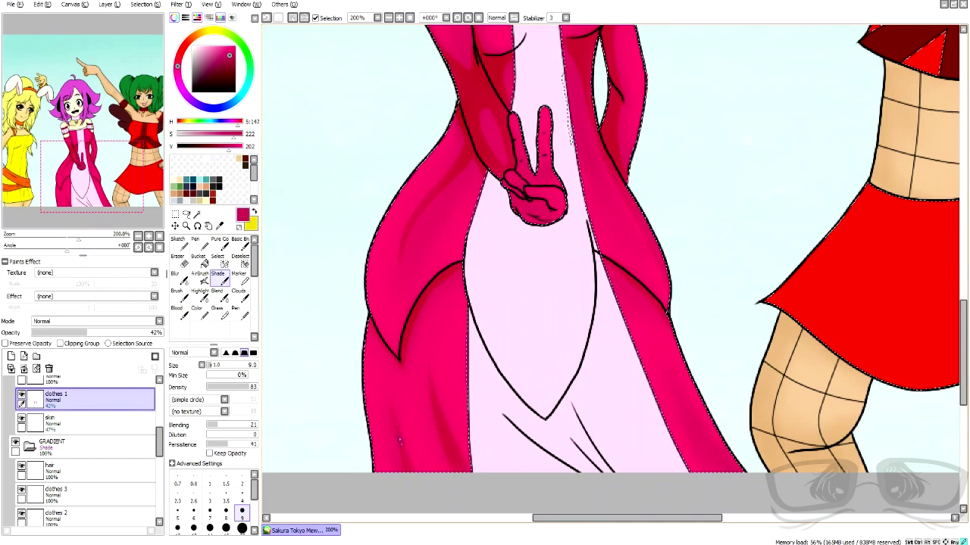
pyautogui.press(']')
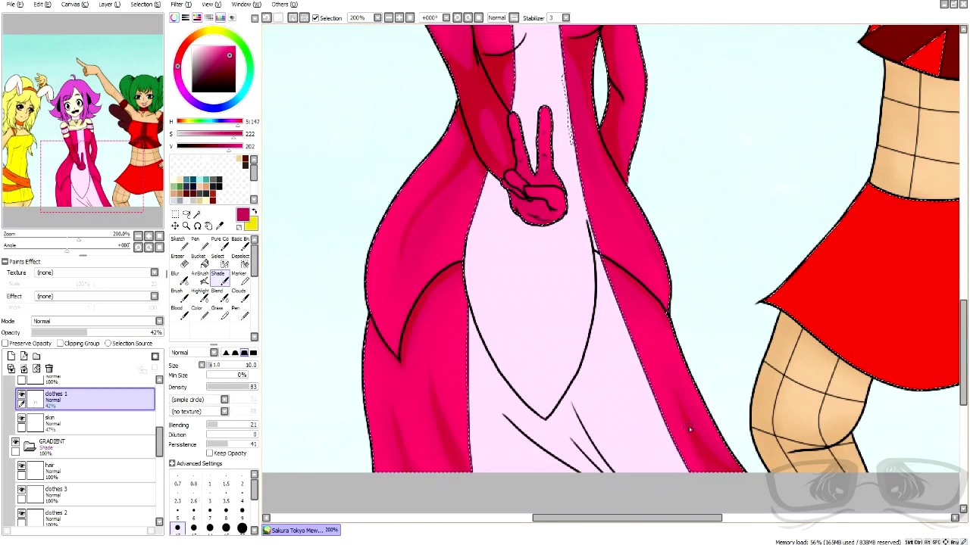
pyautogui.scroll(-4, 687, 429)
pyautogui.scroll(2, 795, 327)
pyautogui.press('+')
pyautogui.press('+')
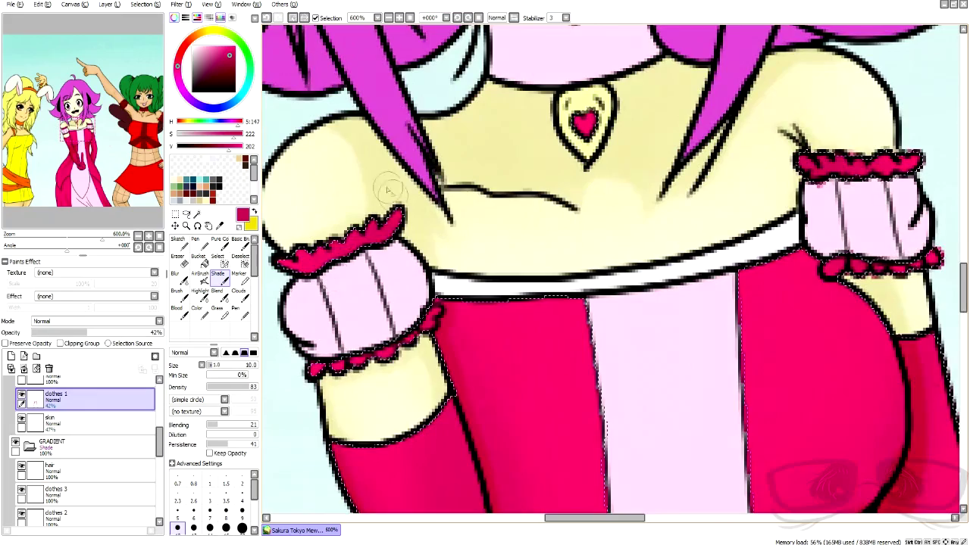
pyautogui.scroll(-3, 413, 242)
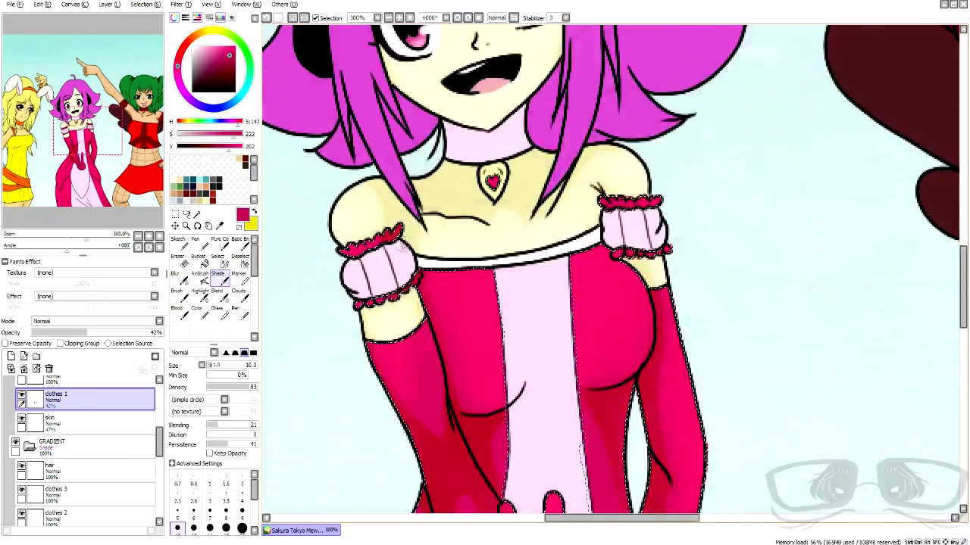
pyautogui.scroll(3, 610, 277)
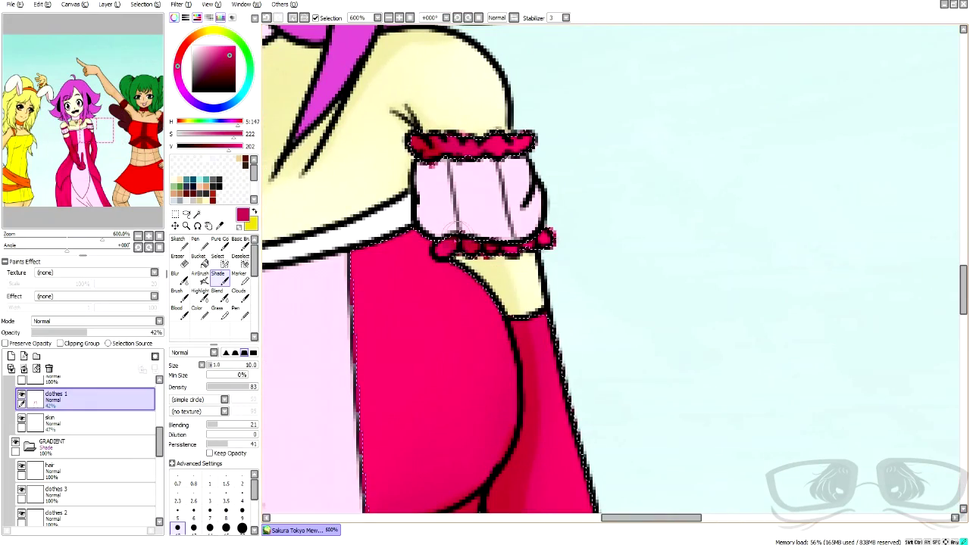
# - Select clothes 1 inside the GRADIENT group and choose a dark red with saturation 208 and value 186
pyautogui.press('-')
pyautogui.press('-')
pyautogui.press('-')
pyautogui.press('-')
pyautogui.press('alt')
pyautogui.scroll(-3, 106, 483)
pyautogui.click(110, 453)
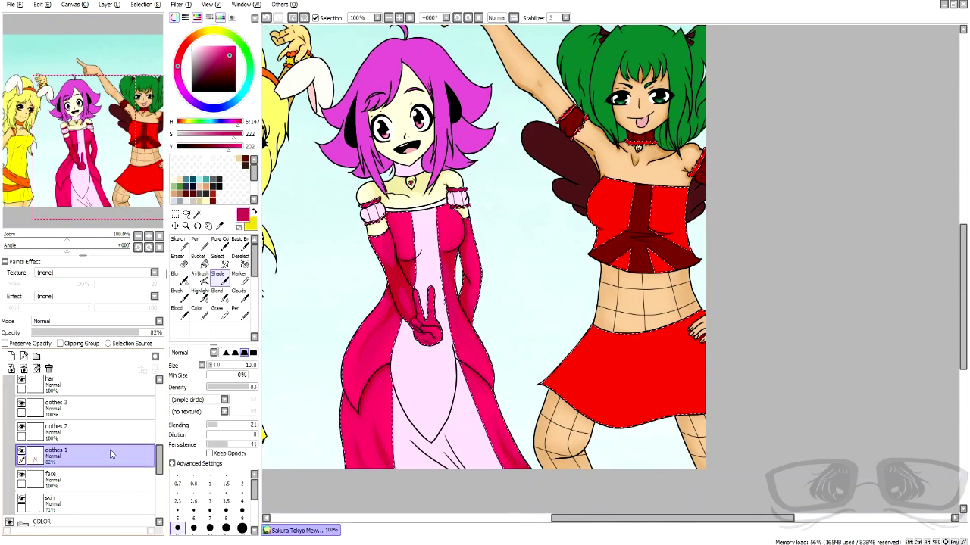
pyautogui.moveTo(231, 51); pyautogui.dragTo(226, 58)
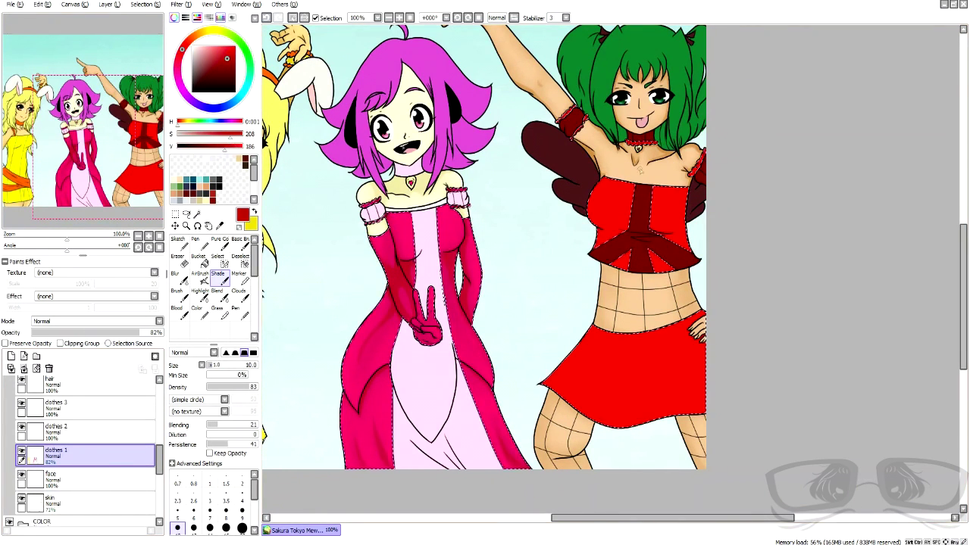
# - Airbrush soft dark folds across the green-haired character's red skirt with a size 30 brush
pyautogui.scroll(-5, 677, 183)
pyautogui.click(202, 279)
pyautogui.scroll(7, 761, 214)
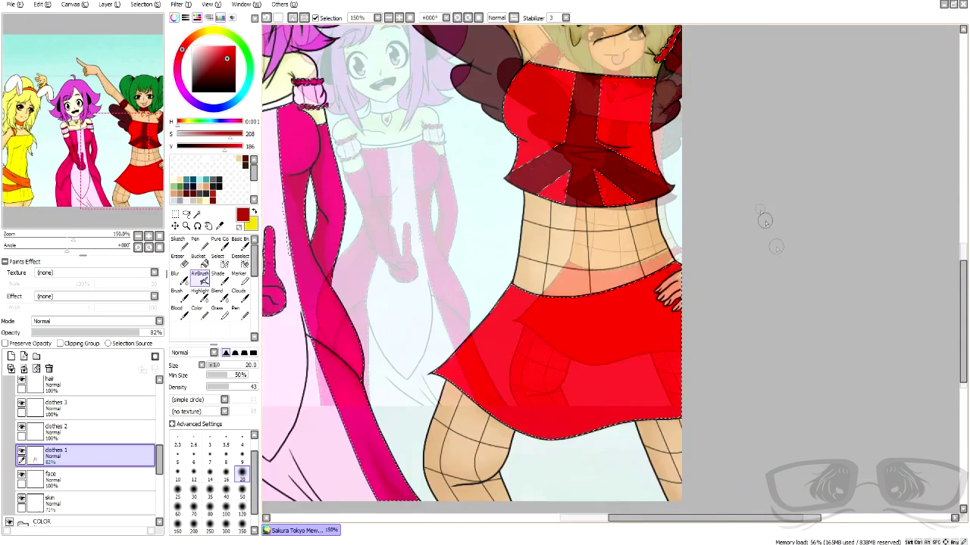
pyautogui.click(194, 490)
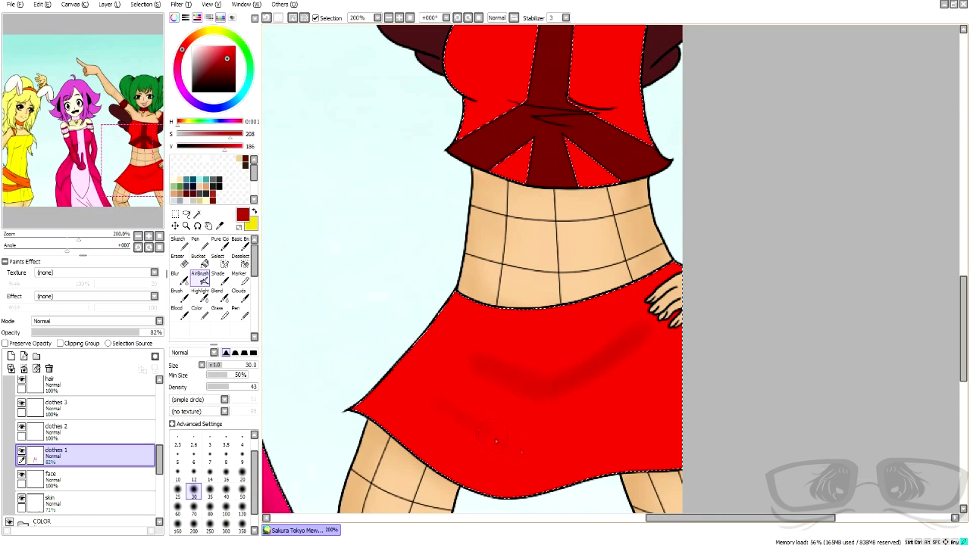
pyautogui.moveTo(693, 271); pyautogui.dragTo(664, 306)
pyautogui.scroll(3, 728, 284)
pyautogui.moveTo(645, 383); pyautogui.dragTo(702, 390)
pyautogui.press('-')
pyautogui.press('-')
pyautogui.press('-')
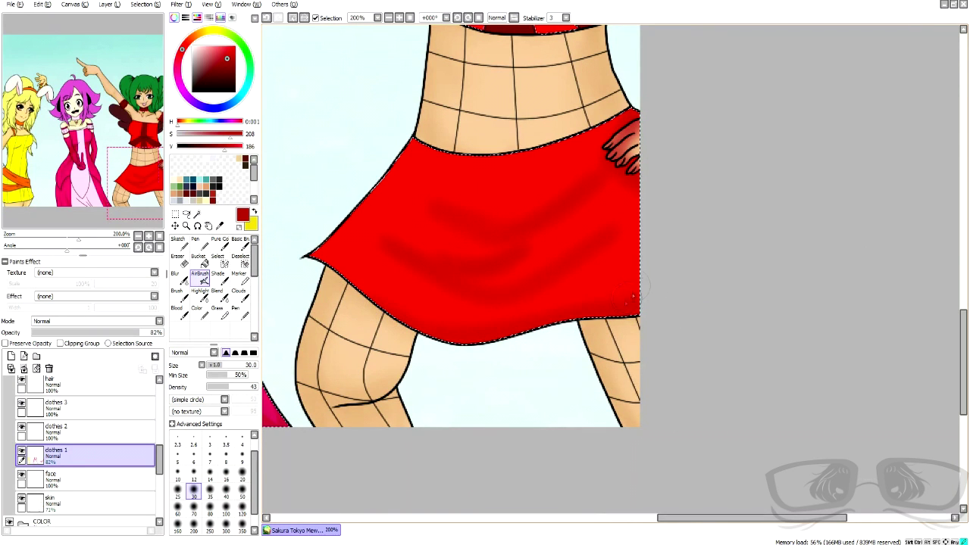
# - Soften the airbrushed skirt folds with Blur, enlarging the brush to size 50
pyautogui.click(177, 278)
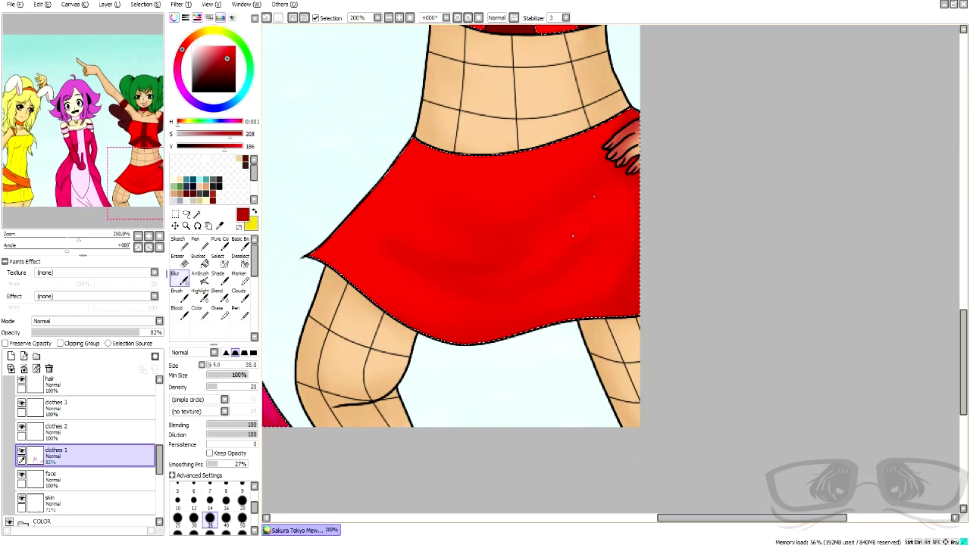
pyautogui.scroll(3, 668, 117)
pyautogui.scroll(-3, 668, 117)
pyautogui.scroll(3, 669, 116)
pyautogui.scroll(-4, 698, 144)
pyautogui.click(241, 519)
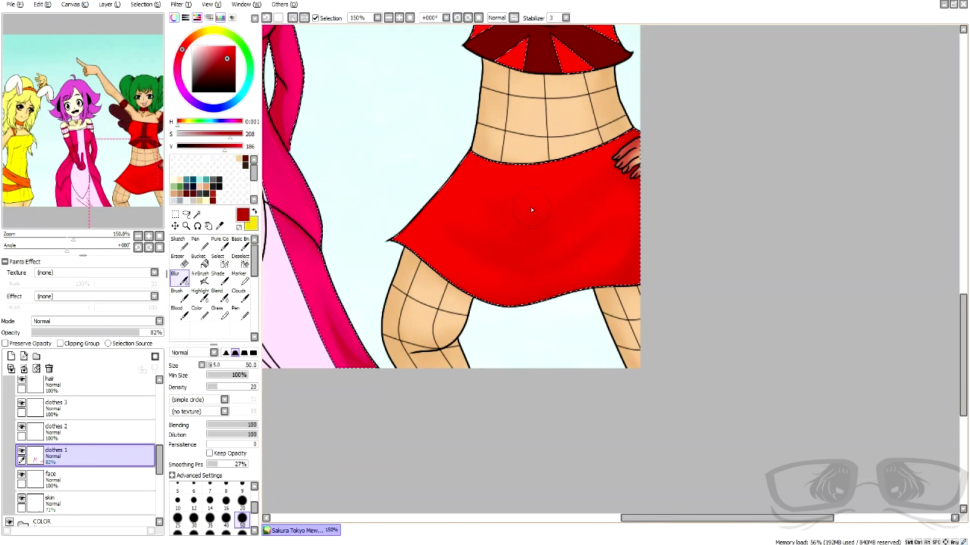
# - Erase the stray red shading from the hand resting on the hip
pyautogui.scroll(2, 530, 207)
pyautogui.scroll(4, 425, 226)
pyautogui.press('e')
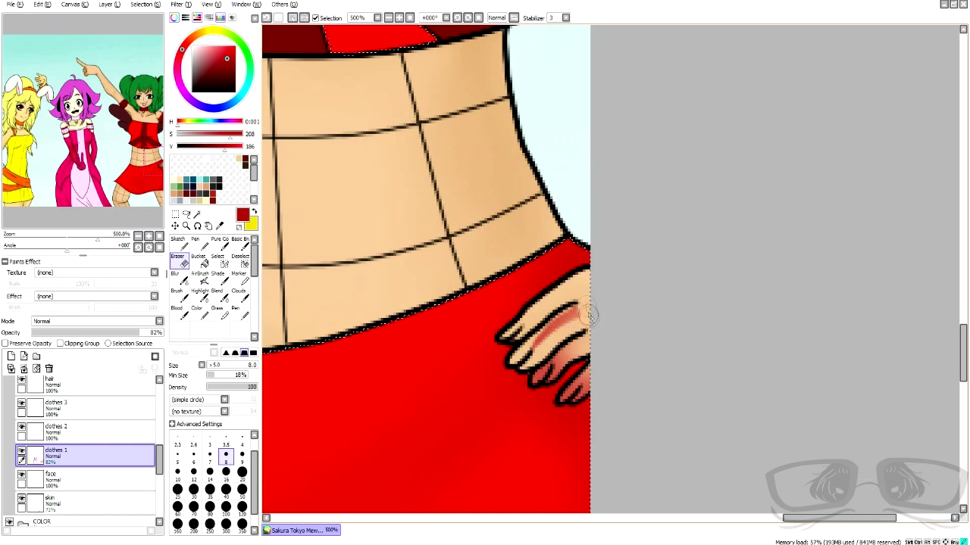
# - Airbrush soft dark red shading onto the green-haired character's top and soften it with Blur
pyautogui.scroll(-6, 567, 373)
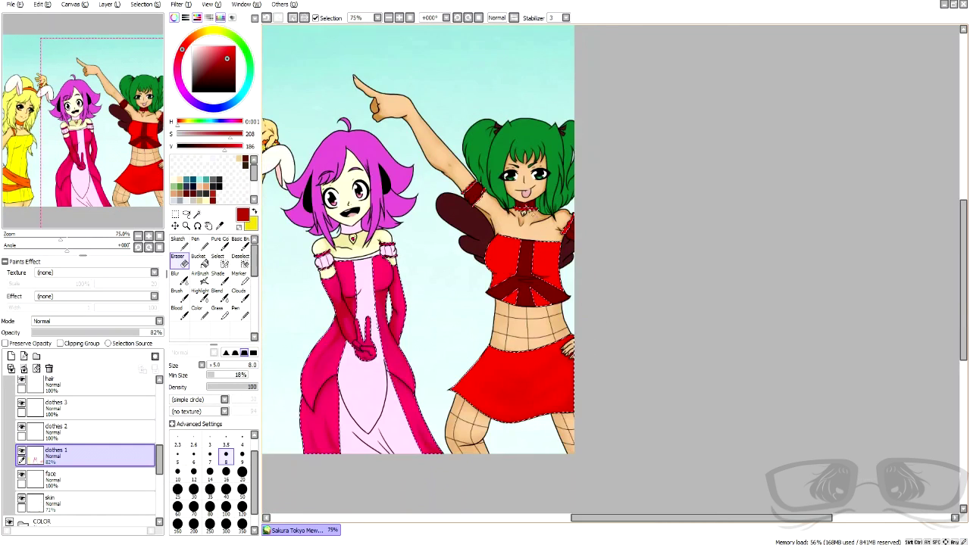
pyautogui.scroll(3, 529, 215)
pyautogui.click(202, 280)
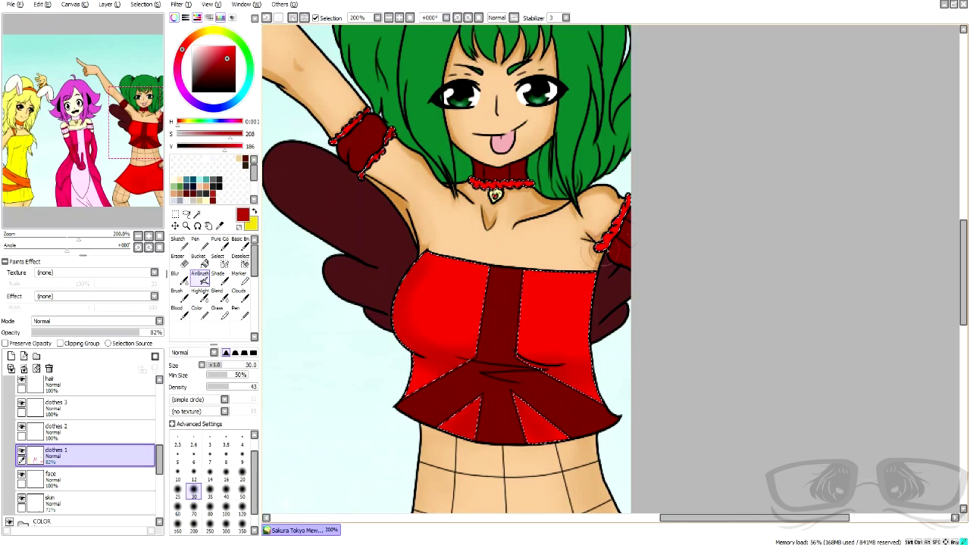
pyautogui.click(178, 277)
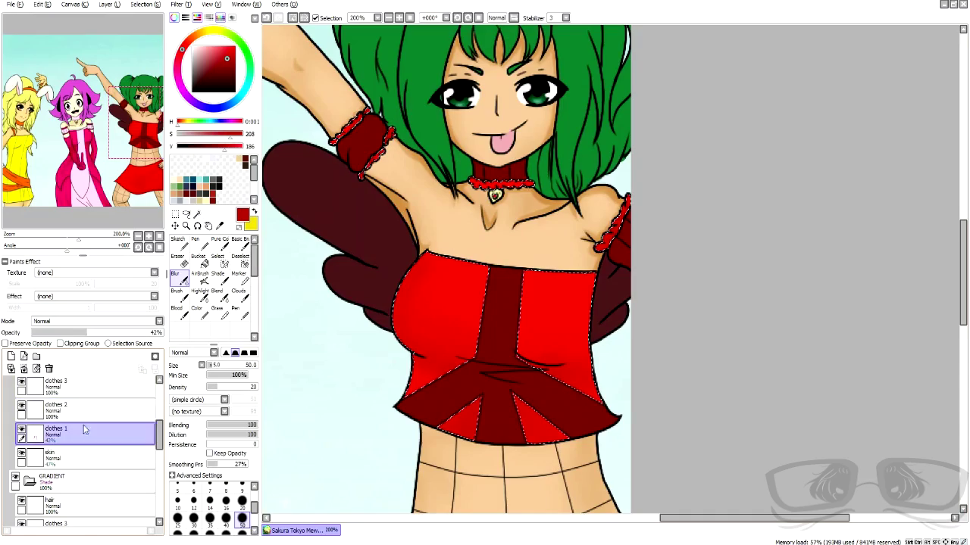
# - Paint hard shadows on the red ruffles and top with the Shade brush on clothes 1 above the GRADIENT group, trimming them with the Eraser
pyautogui.click(217, 278)
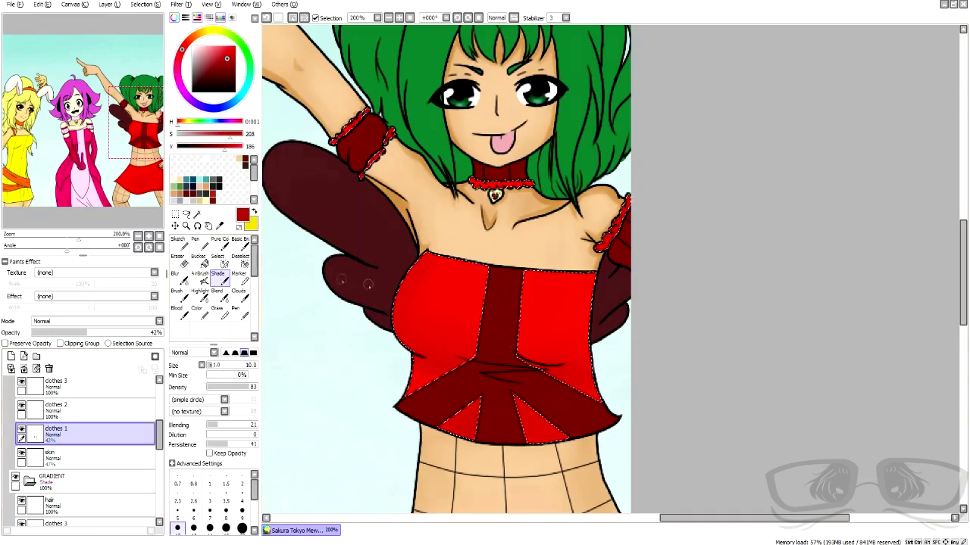
pyautogui.scroll(-2, 369, 285)
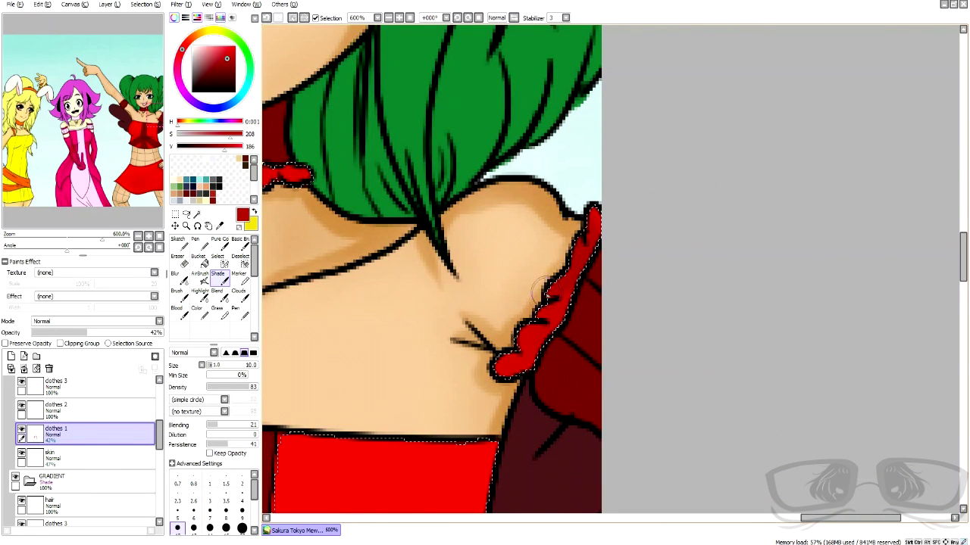
pyautogui.moveTo(525, 359); pyautogui.dragTo(532, 352)
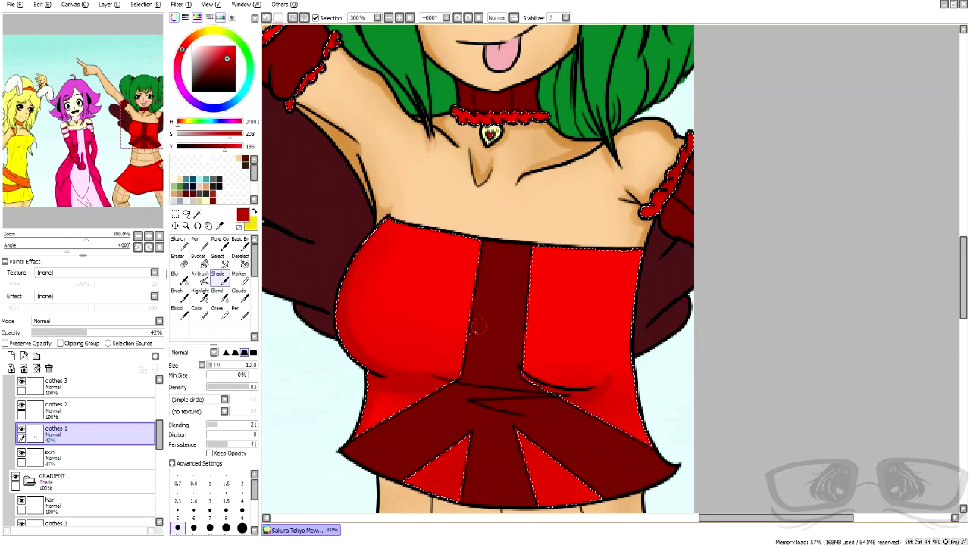
pyautogui.press('e')
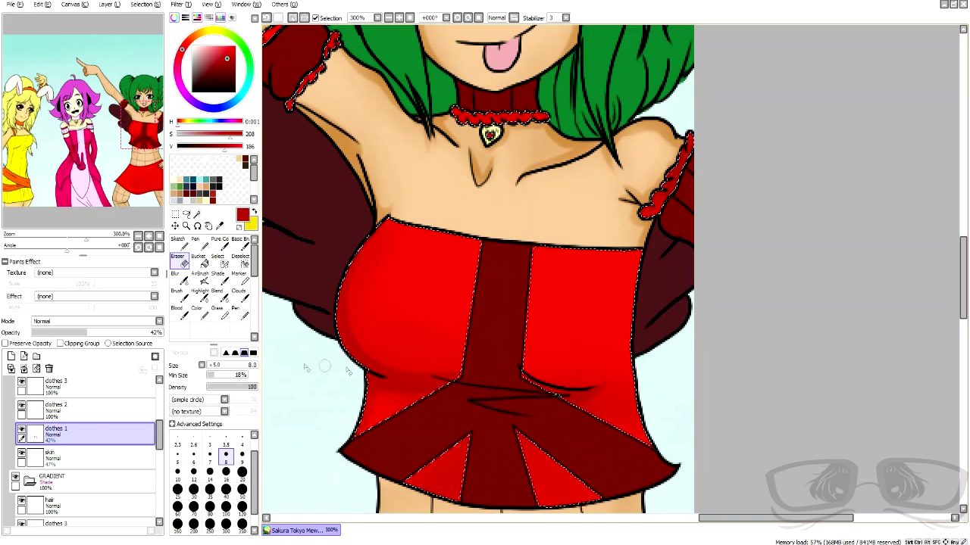
# - Paint hard, tapered fold shadows across the middle of the red skirt with the Shade brush
pyautogui.click(219, 279)
pyautogui.scroll(-5, 455, 368)
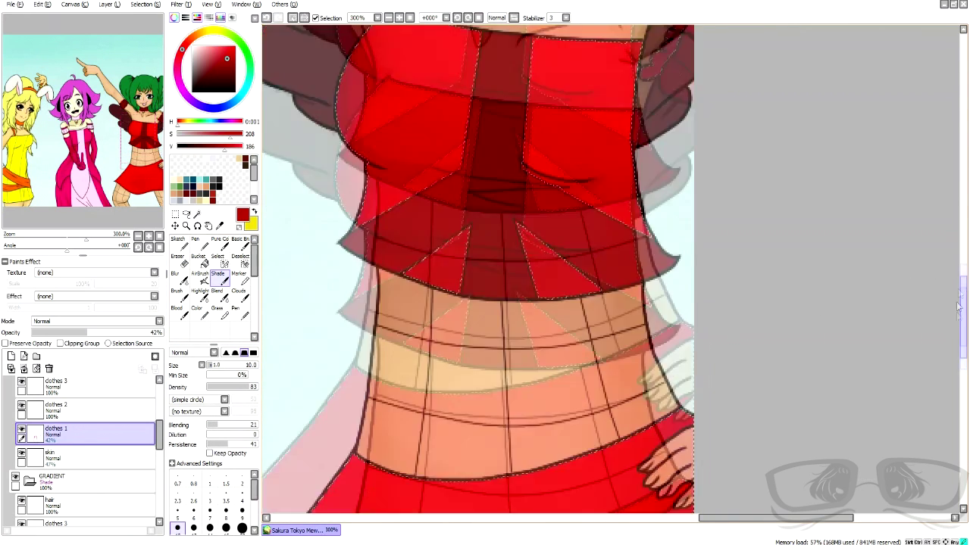
pyautogui.moveTo(372, 417); pyautogui.dragTo(542, 369)
pyautogui.moveTo(406, 425); pyautogui.dragTo(650, 428)
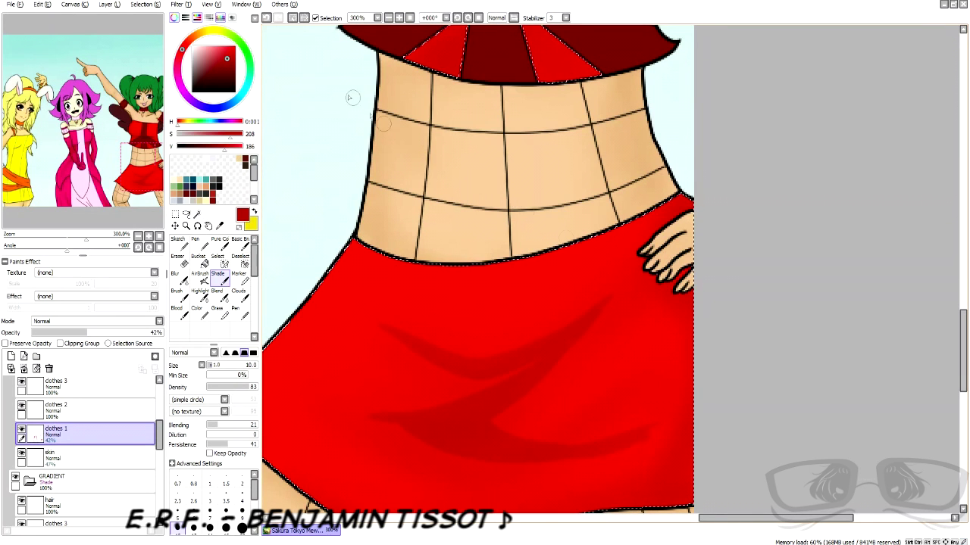
pyautogui.scroll(-3, 461, 324)
pyautogui.moveTo(462, 323); pyautogui.dragTo(373, 393)
pyautogui.moveTo(480, 313); pyautogui.dragTo(376, 389)
pyautogui.moveTo(428, 318); pyautogui.dragTo(376, 388)
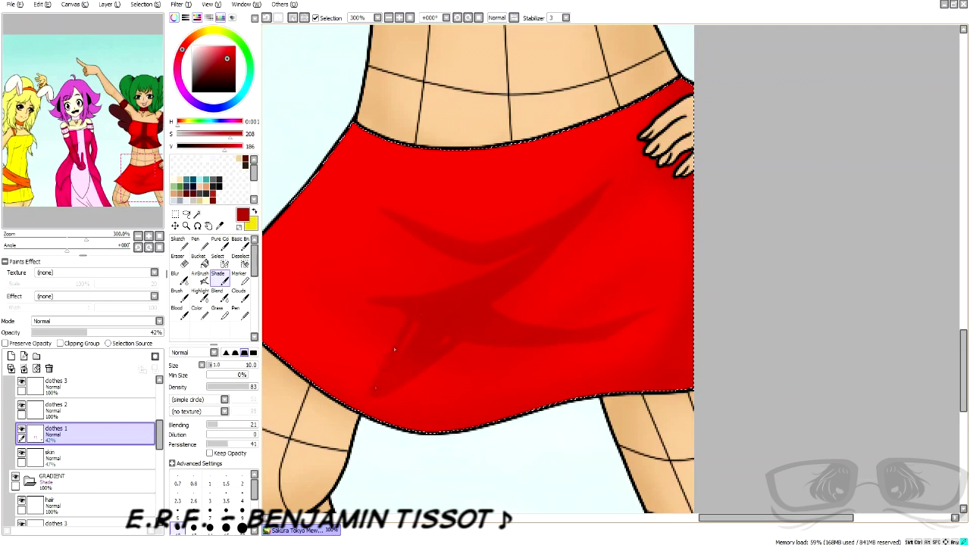
pyautogui.click(266, 19)
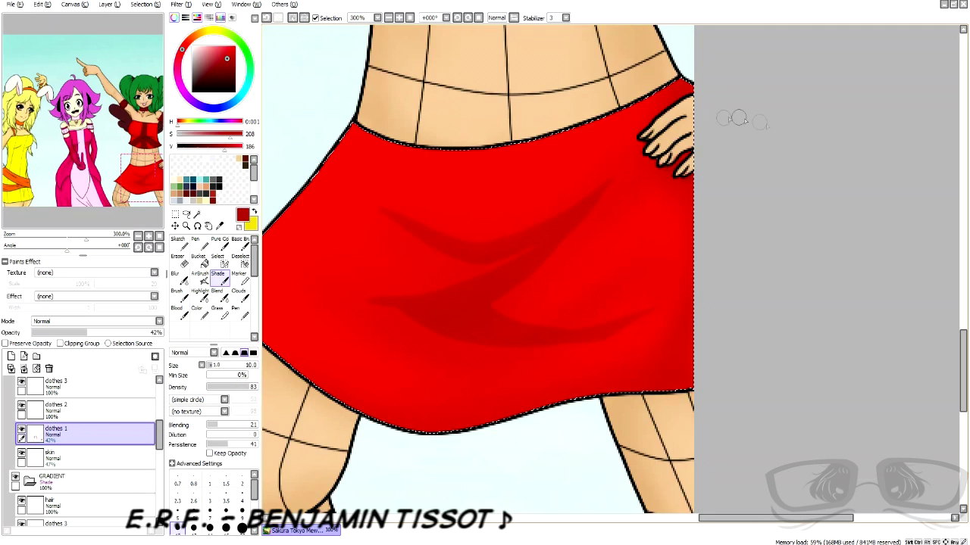
# - Exclude the yellow gap between the sash bands from the outfit 2 color selection, with clothes 2 in the GRADIENT group as the painting layer
pyautogui.scroll(-2, 738, 119)
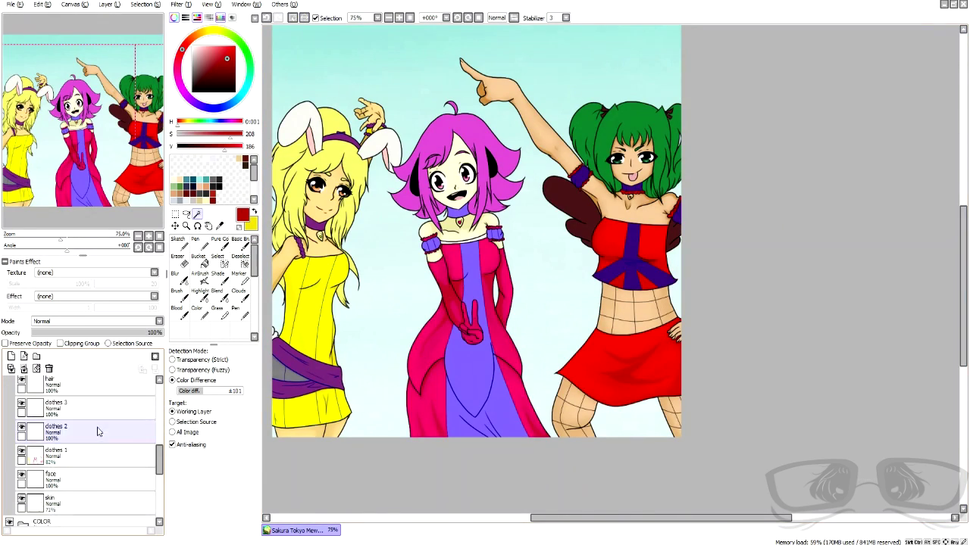
pyautogui.click(97, 432)
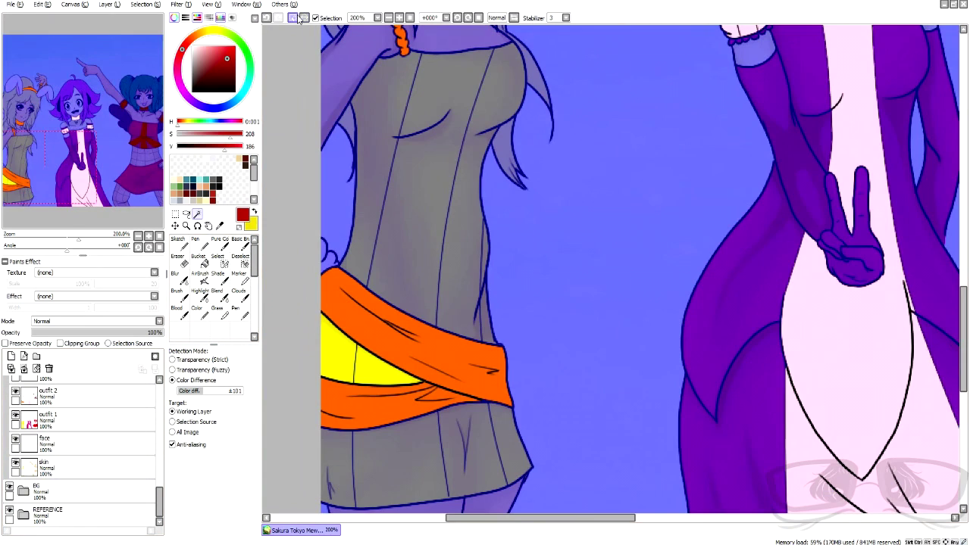
pyautogui.click(121, 397)
pyautogui.click(341, 367)
pyautogui.click(377, 375)
pyautogui.scroll(-3, 377, 375)
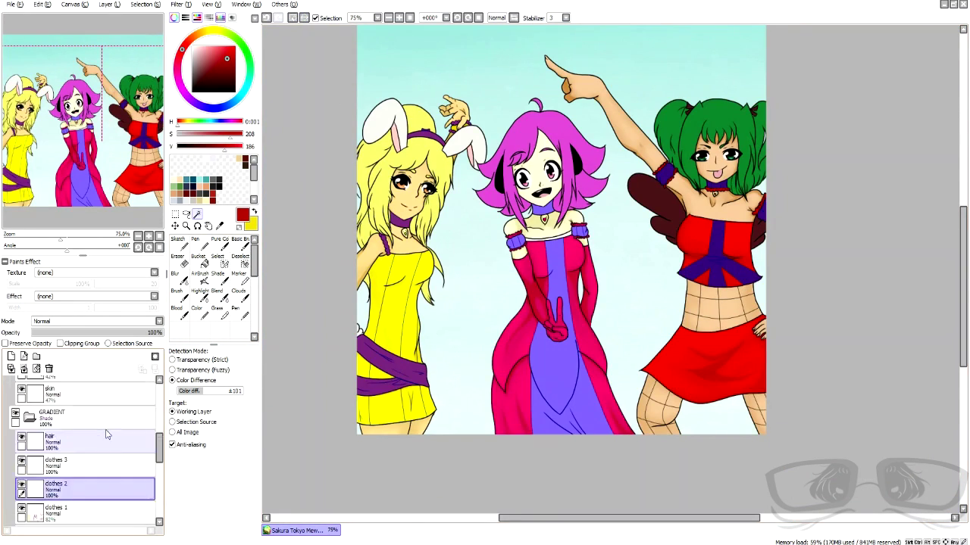
# - Airbrush soft dark orange shading along the edges and folds of the blonde character's sash and soften it with Blur
pyautogui.scroll(3, 411, 380)
pyautogui.click(235, 49)
pyautogui.moveTo(229, 148); pyautogui.dragTo(223, 146)
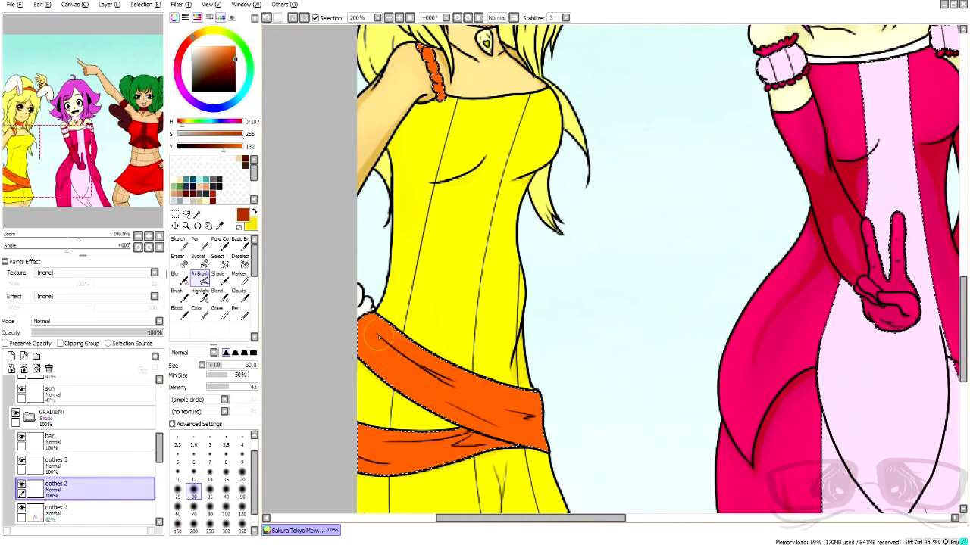
pyautogui.moveTo(371, 334); pyautogui.dragTo(390, 350)
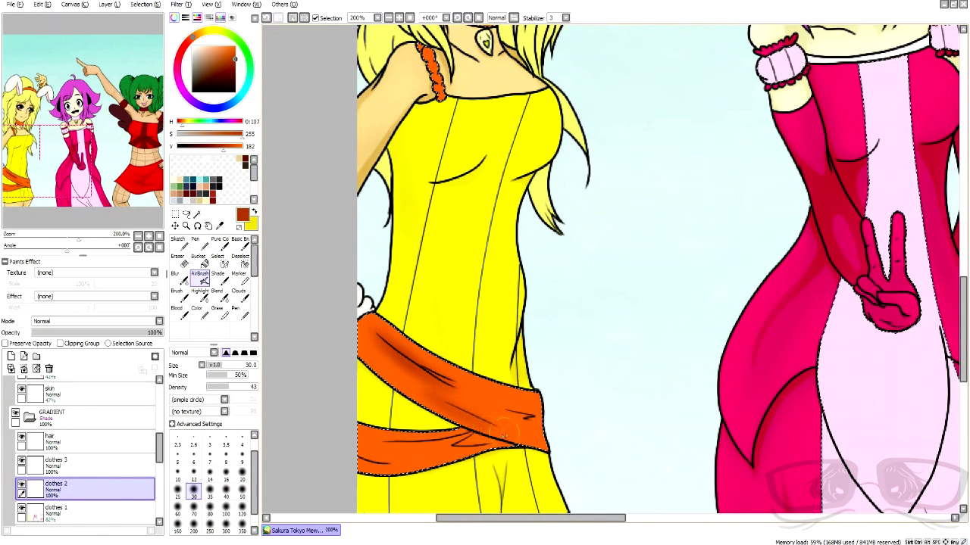
pyautogui.moveTo(436, 444)
pyautogui.mouseDown()
pyautogui.moveTo(430, 475)
pyautogui.moveTo(348, 457)
pyautogui.mouseUp()
pyautogui.moveTo(496, 406)
pyautogui.mouseDown()
pyautogui.moveTo(536, 432)
pyautogui.moveTo(526, 417)
pyautogui.mouseUp()
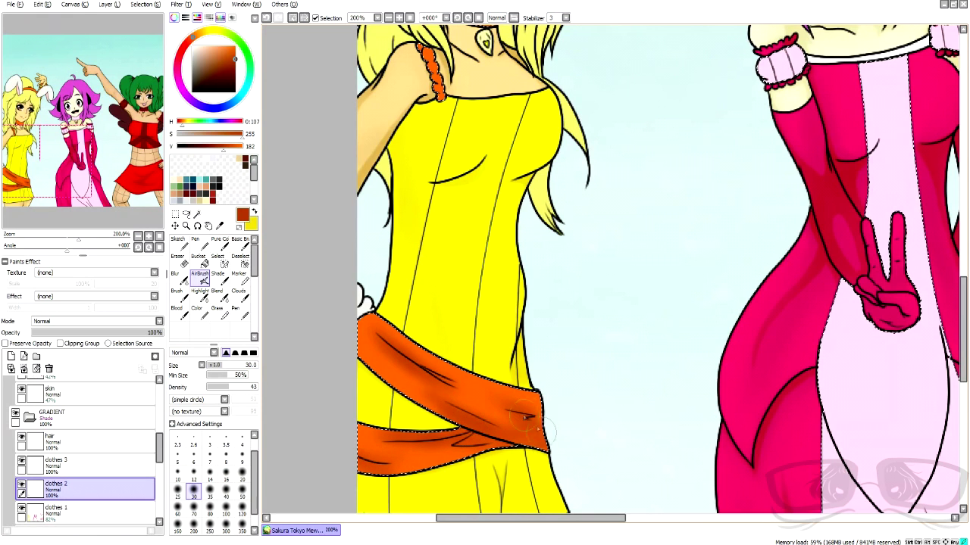
pyautogui.moveTo(370, 364); pyautogui.dragTo(436, 412)
pyautogui.moveTo(460, 460); pyautogui.dragTo(361, 474)
pyautogui.moveTo(386, 326); pyautogui.dragTo(428, 351)
pyautogui.moveTo(361, 429)
pyautogui.mouseDown()
pyautogui.moveTo(455, 436)
pyautogui.moveTo(374, 431)
pyautogui.mouseUp()
pyautogui.click(179, 279)
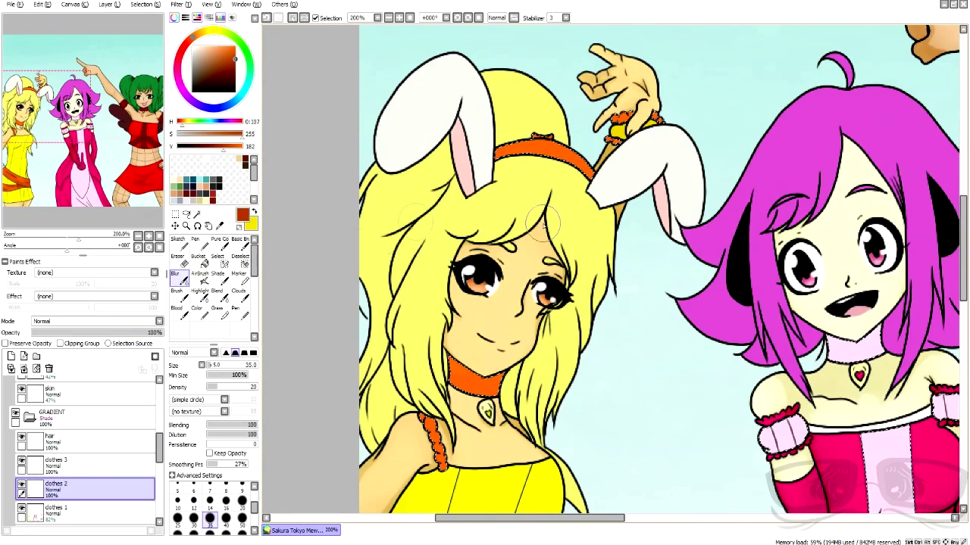
# - Airbrush soft dark orange shading onto the blonde character's shoulder strap, choker and headband, and soften it with Blur
pyautogui.click(200, 280)
pyautogui.moveTo(423, 420); pyautogui.dragTo(435, 461)
pyautogui.moveTo(453, 362); pyautogui.dragTo(459, 388)
pyautogui.moveTo(580, 146)
pyautogui.mouseDown()
pyautogui.moveTo(491, 115)
pyautogui.moveTo(590, 182)
pyautogui.mouseUp()
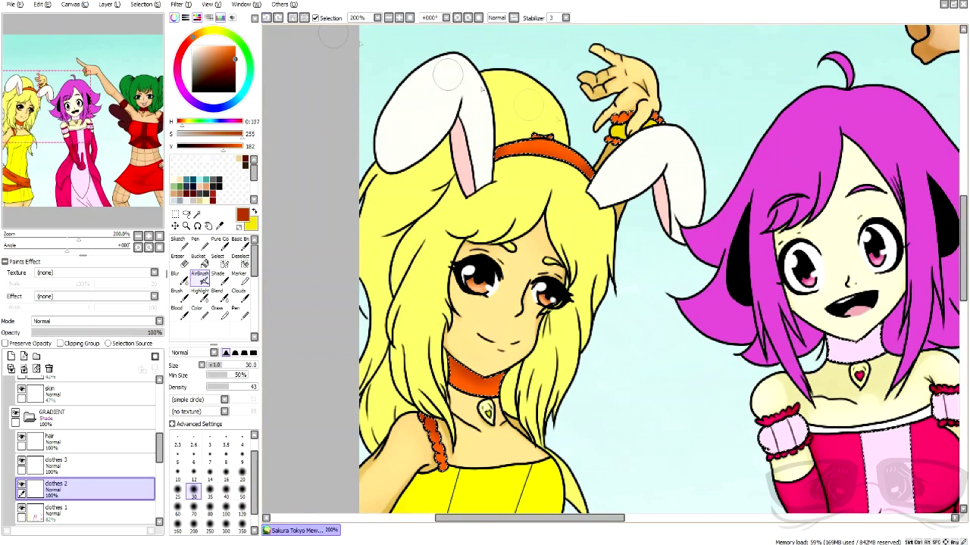
pyautogui.click(180, 279)
pyautogui.moveTo(456, 370); pyautogui.dragTo(465, 384)
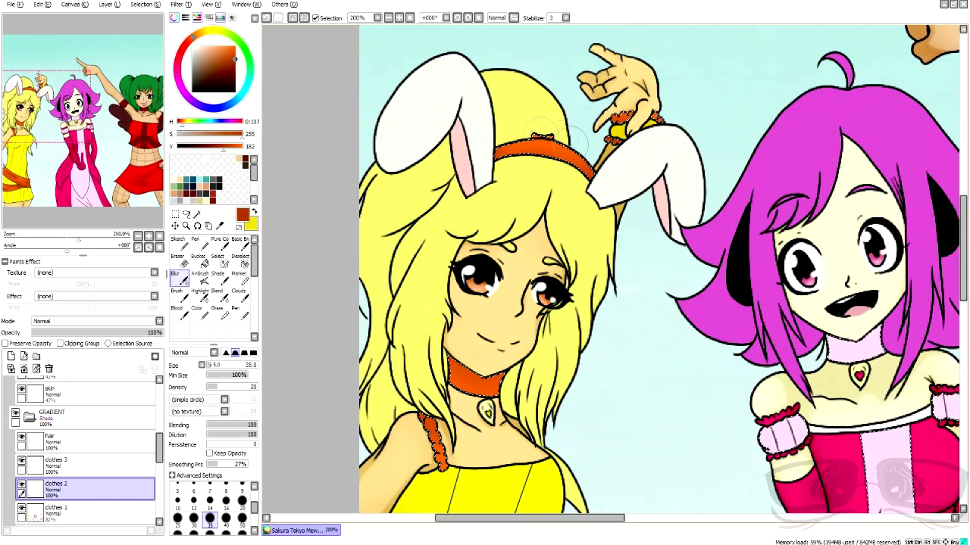
# - Paint hard shadows on the blonde character's wrist ruffles with the Shade brush on clothes 2 above the GRADIENT group, at 41% layer opacity
pyautogui.scroll(2, 104, 435)
pyautogui.click(106, 402)
pyautogui.click(219, 279)
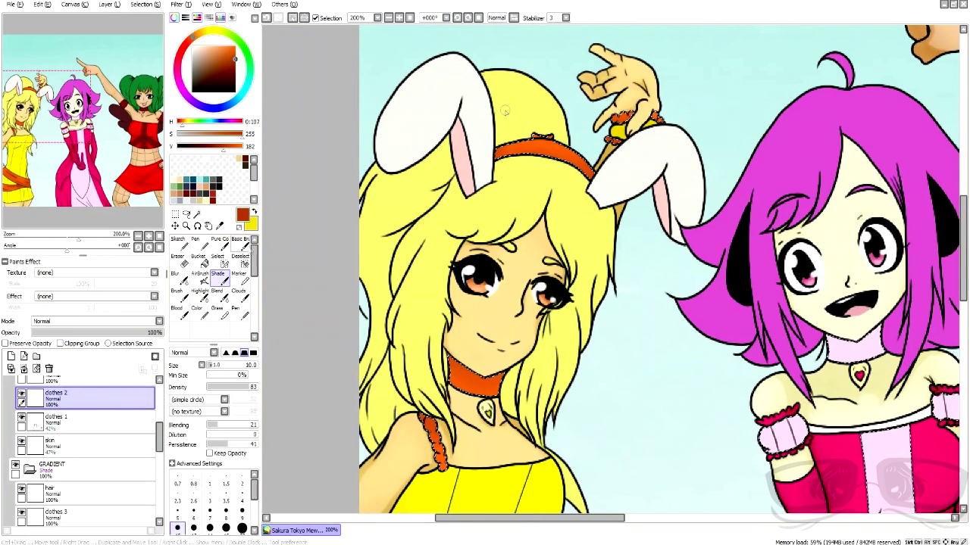
pyautogui.scroll(3, 644, 87)
pyautogui.moveTo(561, 207); pyautogui.dragTo(554, 188)
pyautogui.moveTo(131, 333); pyautogui.dragTo(86, 333)
pyautogui.moveTo(532, 241); pyautogui.dragTo(573, 253)
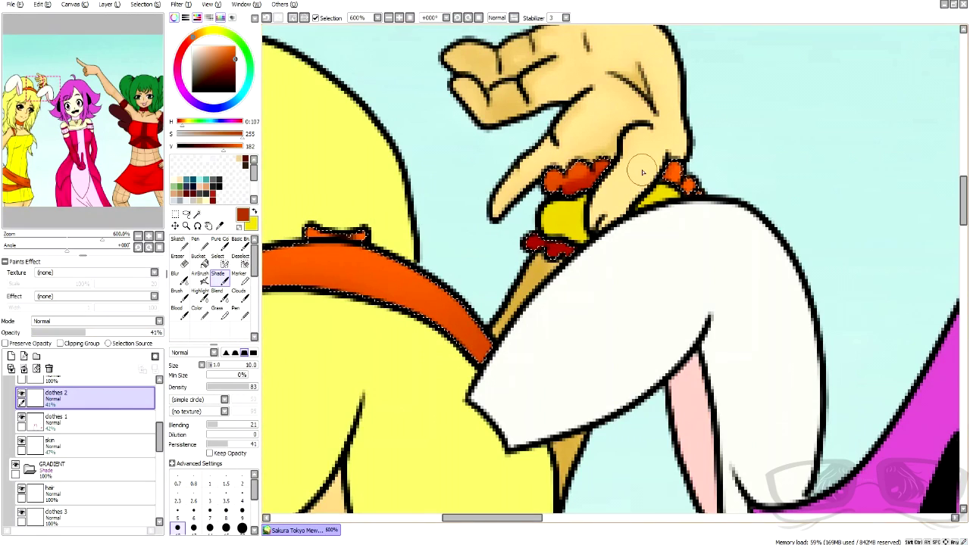
# - Paint a hard shadow under the chin along the orange choker with the Shade brush, at 29% layer opacity
pyautogui.scroll(-4, 460, 310)
pyautogui.scroll(5, 460, 311)
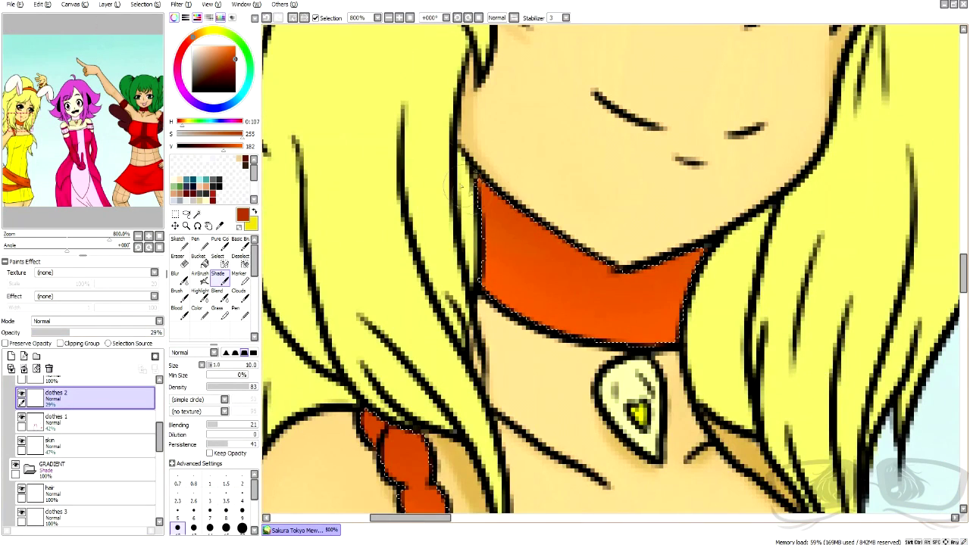
pyautogui.moveTo(492, 189)
pyautogui.mouseDown()
pyautogui.moveTo(628, 277)
pyautogui.moveTo(719, 238)
pyautogui.mouseUp()
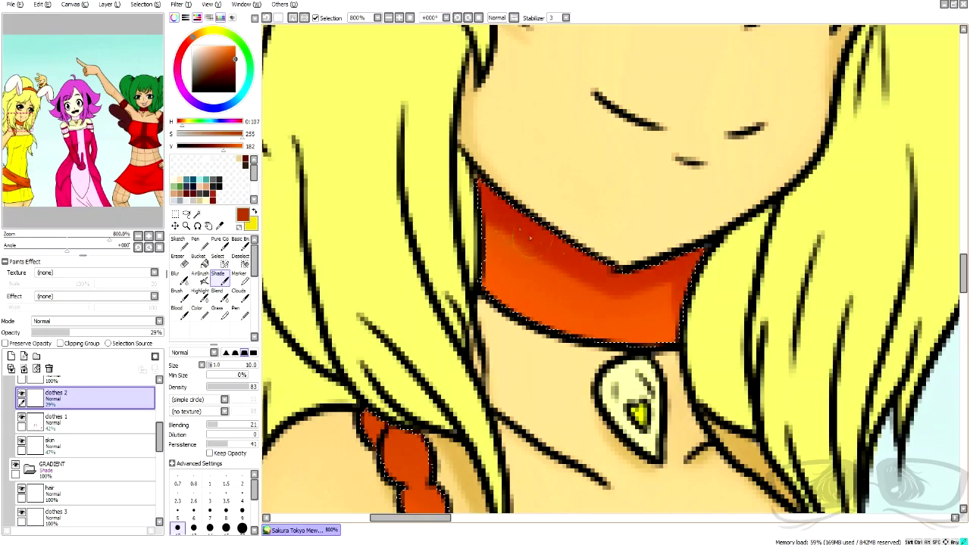
# - Paint hard shadows under the fold lines of the lower sash band and where the upper band overlaps it
pyautogui.scroll(-6, 658, 208)
pyautogui.scroll(3, 646, 228)
pyautogui.moveTo(568, 164); pyautogui.dragTo(574, 234)
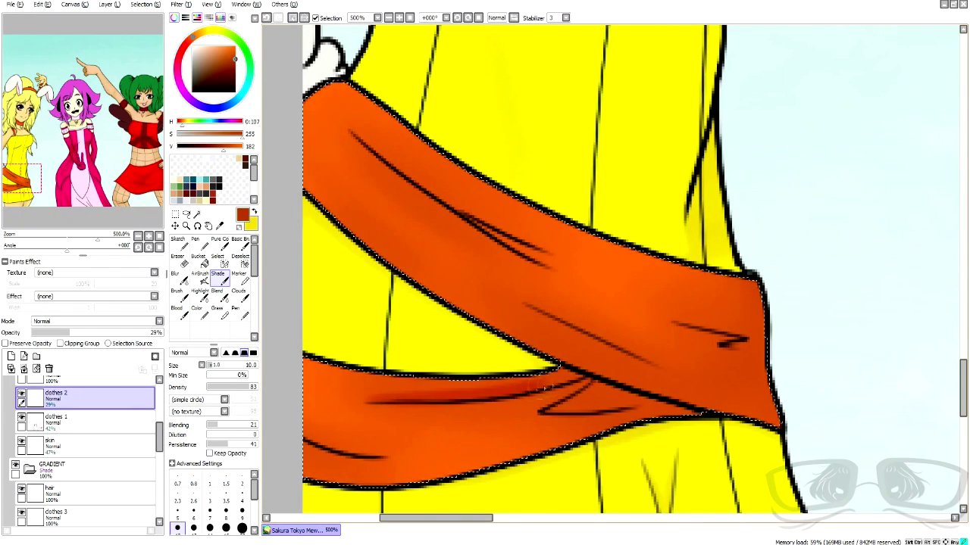
pyautogui.hotkey('ctrl', 'z')
pyautogui.moveTo(368, 410); pyautogui.dragTo(476, 410)
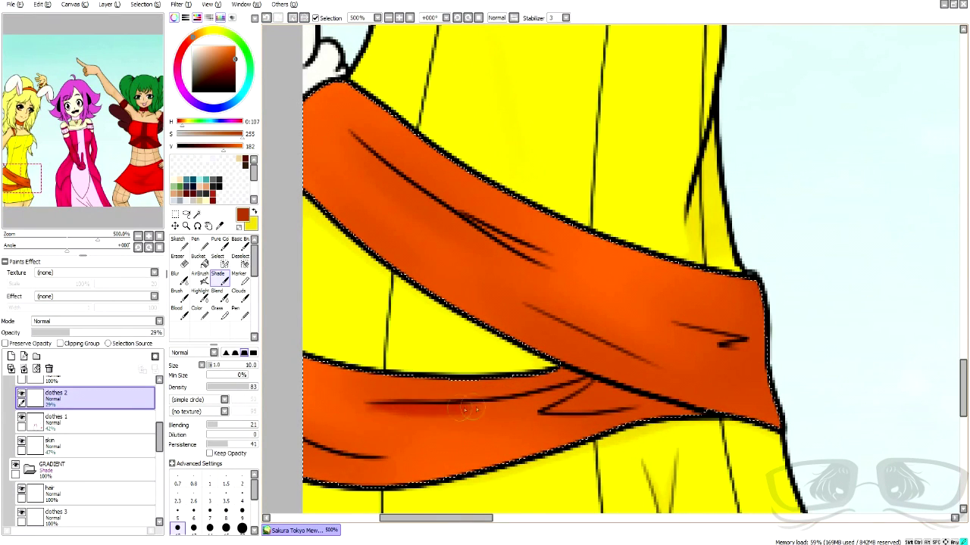
pyautogui.moveTo(543, 374); pyautogui.dragTo(698, 423)
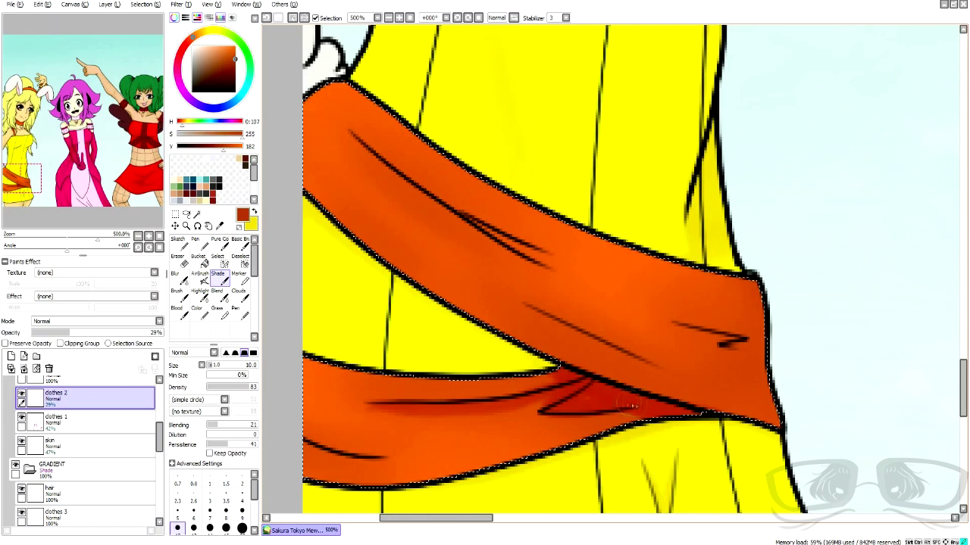
pyautogui.moveTo(358, 456); pyautogui.dragTo(375, 458)
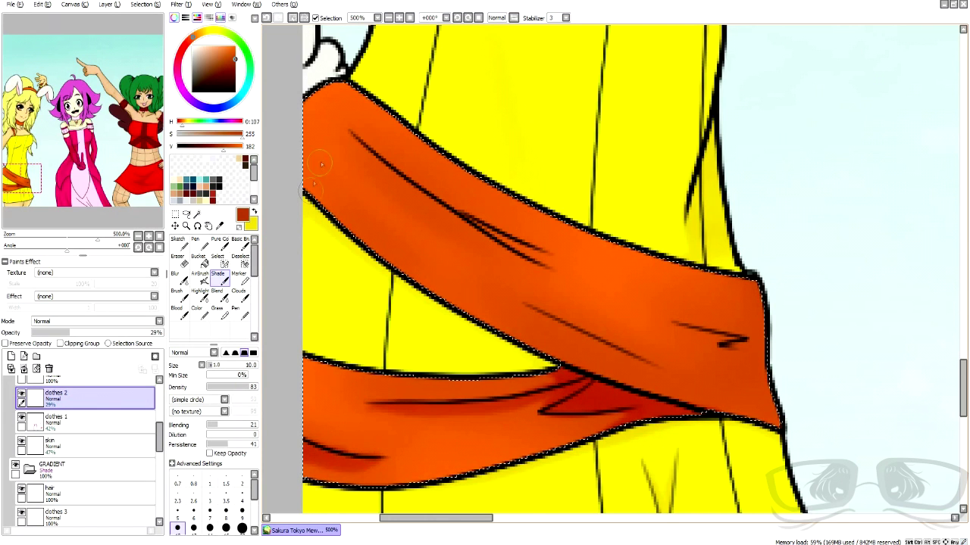
# - Undo the last stroke and paint hard, tapered shadows along the fold lines of the upper sash band
pyautogui.click(267, 19)
pyautogui.moveTo(672, 322)
pyautogui.mouseDown()
pyautogui.moveTo(730, 337)
pyautogui.moveTo(736, 350)
pyautogui.mouseUp()
pyautogui.moveTo(351, 140); pyautogui.dragTo(439, 210)
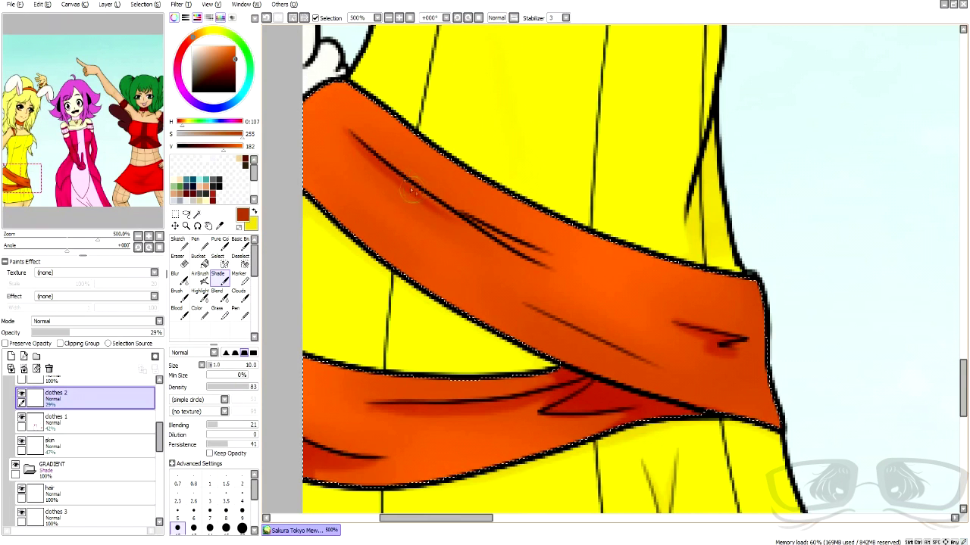
pyautogui.moveTo(521, 261); pyautogui.dragTo(551, 268)
pyautogui.moveTo(502, 236); pyautogui.dragTo(541, 251)
pyautogui.moveTo(524, 306)
pyautogui.mouseDown()
pyautogui.moveTo(579, 344)
pyautogui.moveTo(655, 366)
pyautogui.mouseUp()
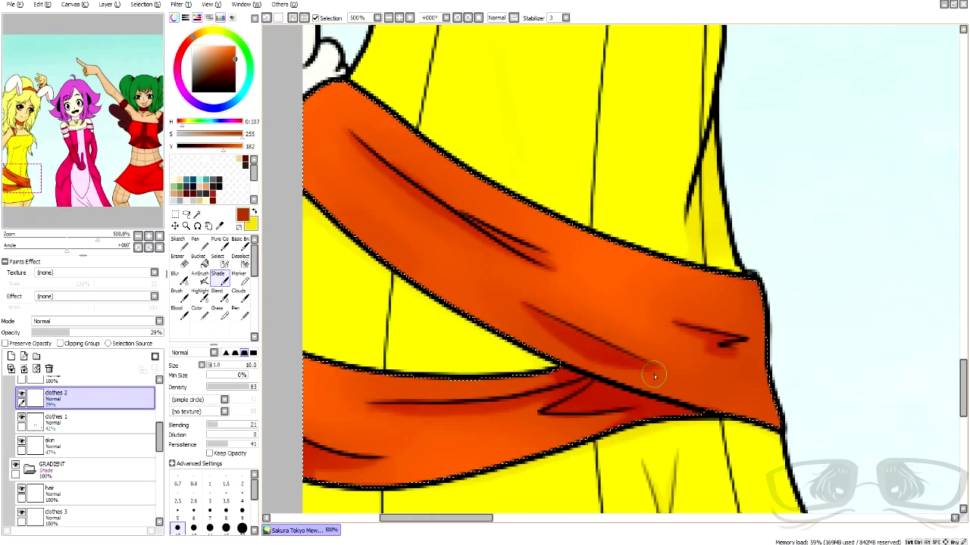
# - Airbrush a deeper pink across the pale dress panel at bust level, on clothes 2 in the GRADIENT group
pyautogui.scroll(-7, 667, 371)
pyautogui.scroll(2, 729, 318)
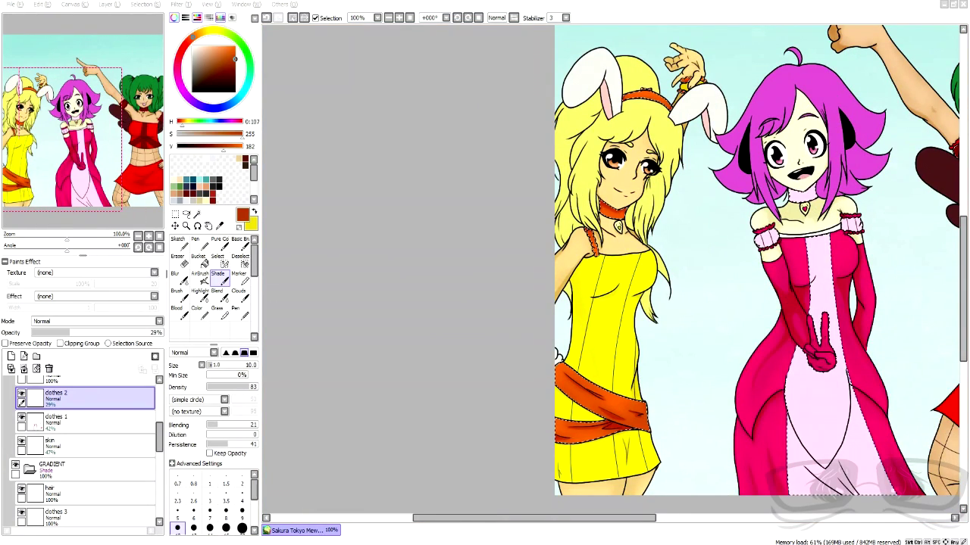
pyautogui.rightClick(817, 409)
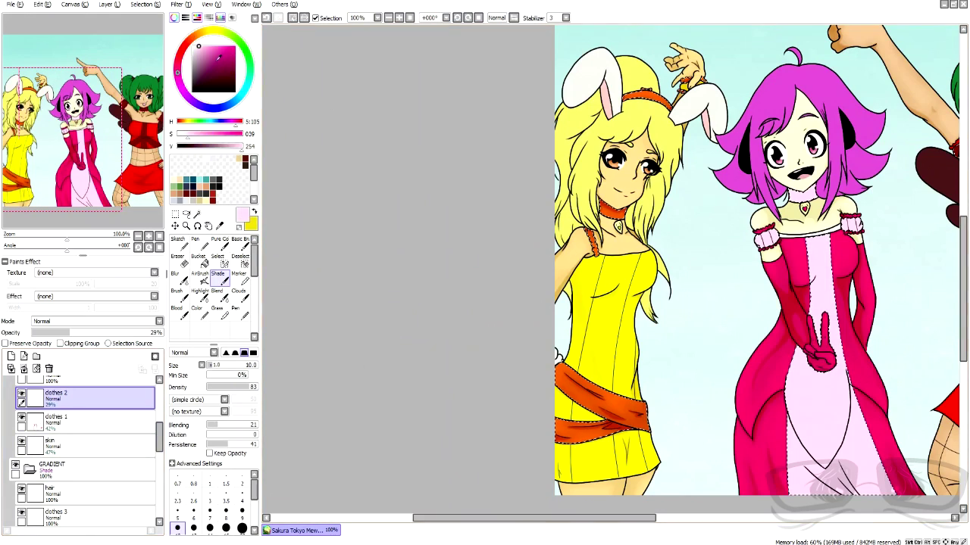
pyautogui.moveTo(215, 48); pyautogui.dragTo(215, 52)
pyautogui.scroll(-3, 100, 493)
pyautogui.scroll(2, 99, 493)
pyautogui.click(76, 436)
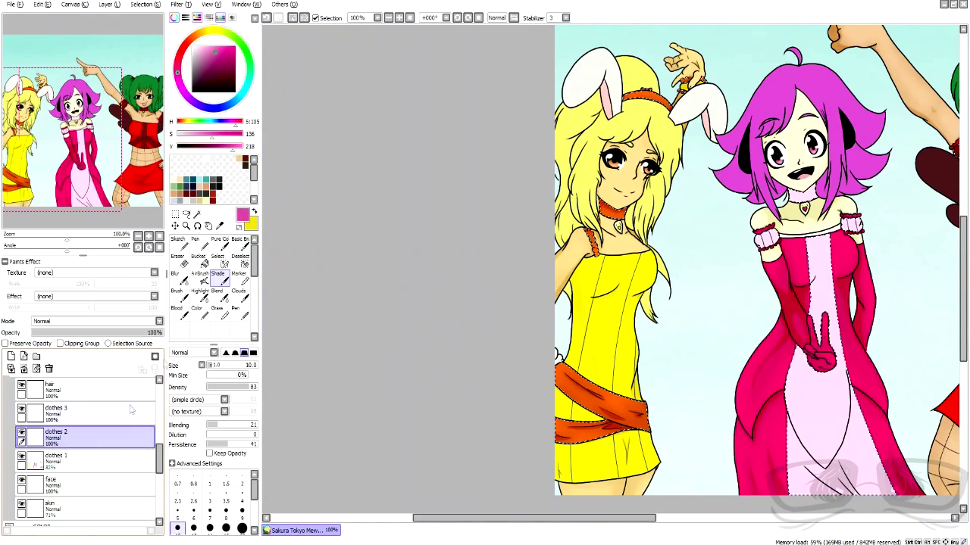
pyautogui.click(199, 275)
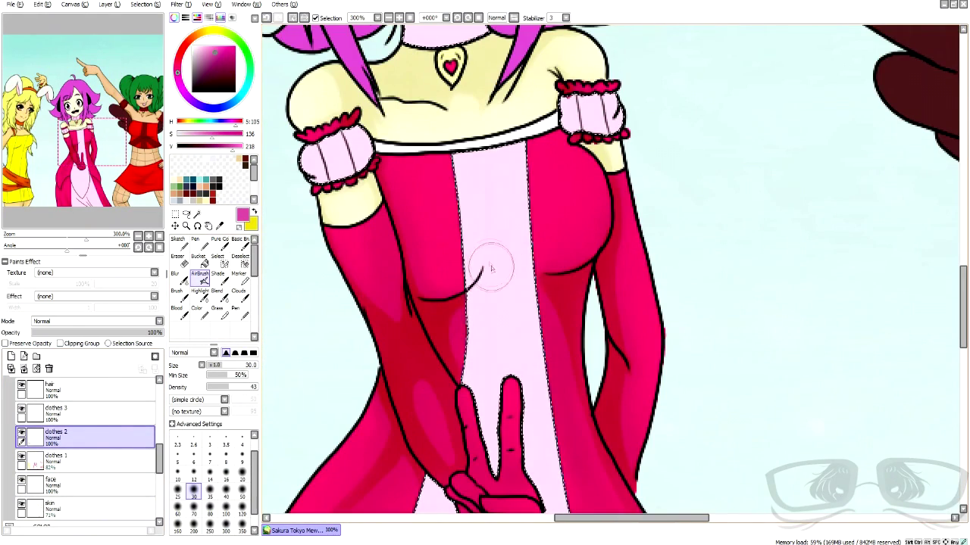
pyautogui.moveTo(491, 267); pyautogui.dragTo(475, 276)
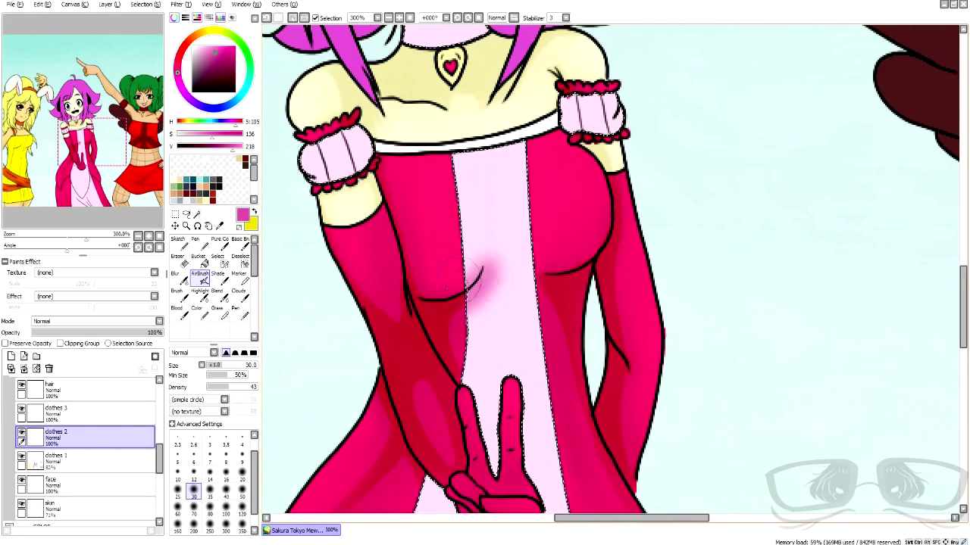
pyautogui.moveTo(549, 284); pyautogui.dragTo(474, 279)
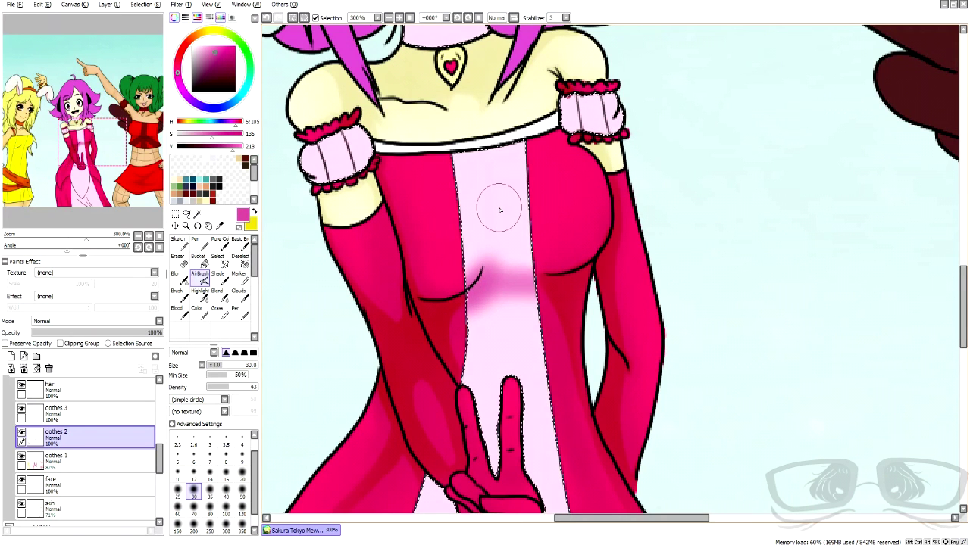
# - Airbrush soft pink shading onto both puffed armbands and the choker of the pink-haired character, reducing the brush size to 12
pyautogui.moveTo(553, 92); pyautogui.dragTo(598, 129)
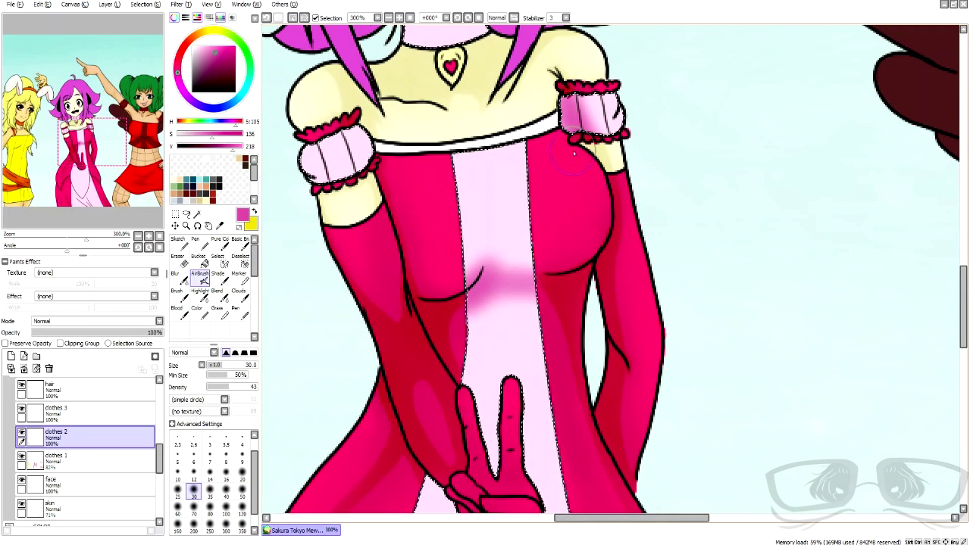
pyautogui.click(194, 474)
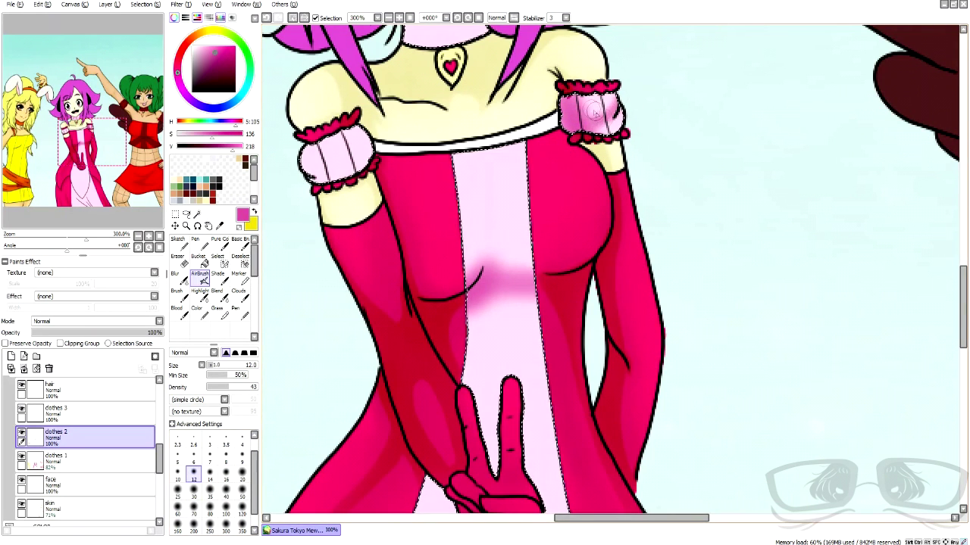
pyautogui.moveTo(366, 186); pyautogui.dragTo(350, 135)
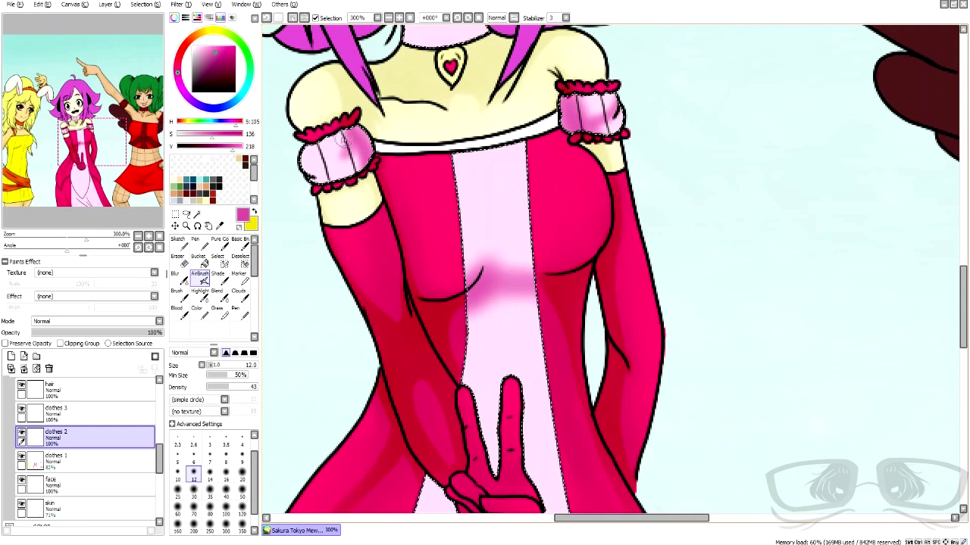
pyautogui.scroll(-3, 938, 312)
pyautogui.scroll(4, 426, 81)
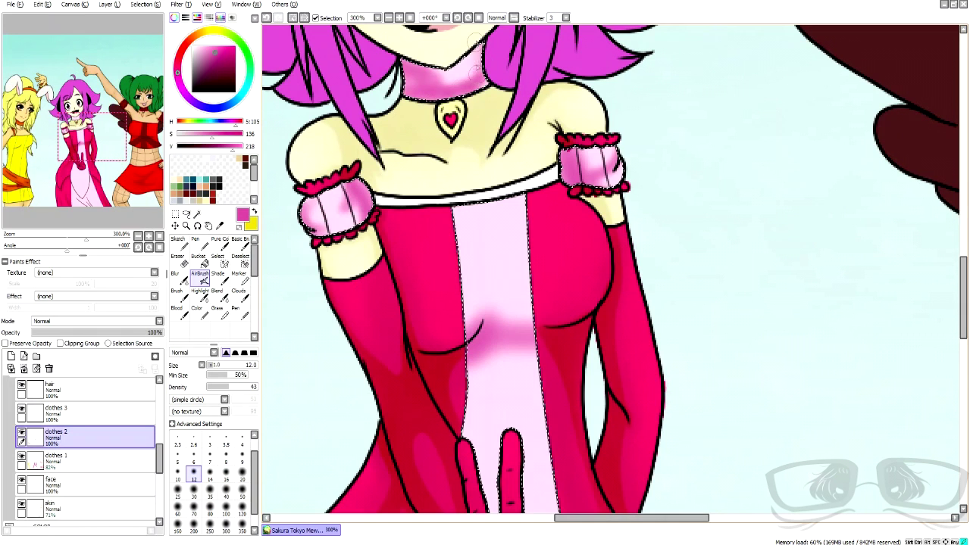
# - Soften the pink shading on the choker and bust with Blur and set the clothes 2 gradient layer's opacity to 74%
pyautogui.click(177, 275)
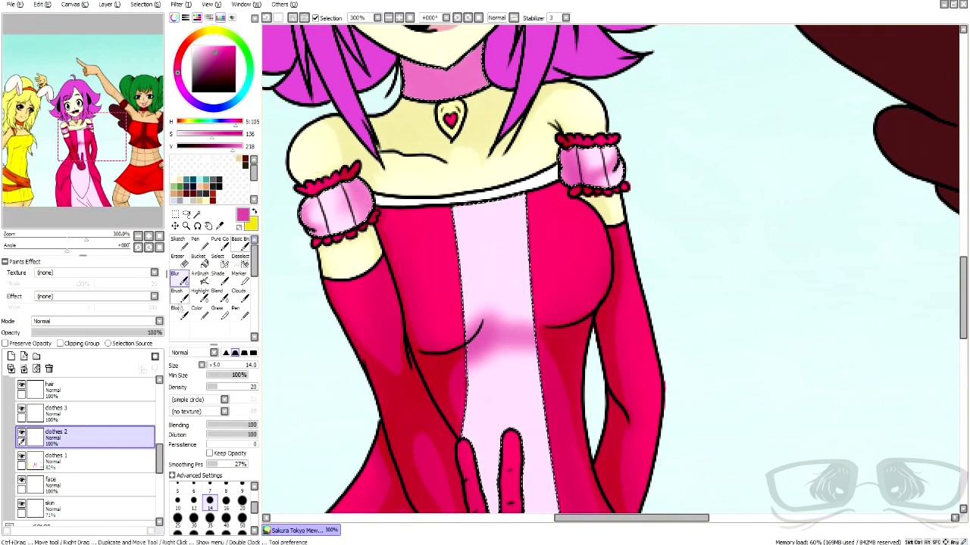
pyautogui.click(106, 333)
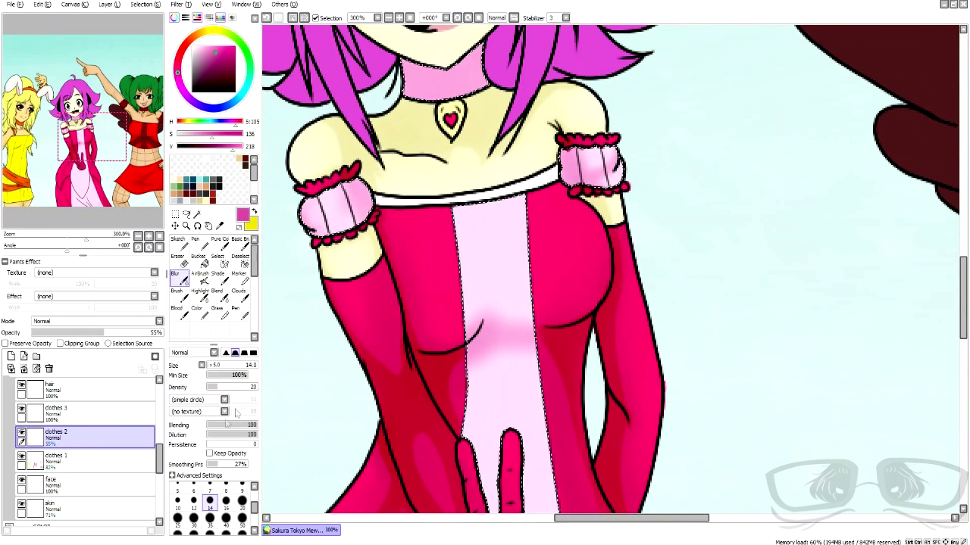
pyautogui.click(226, 503)
pyautogui.click(129, 332)
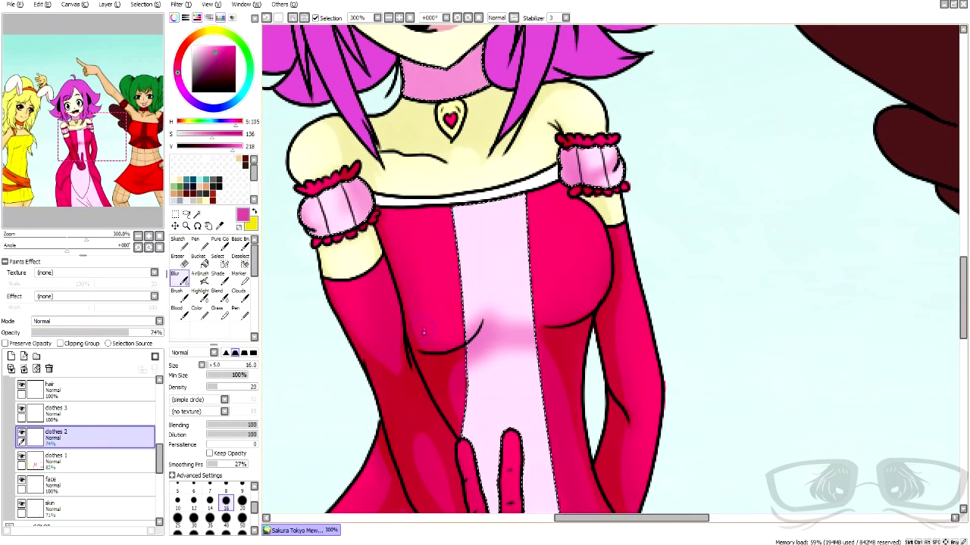
pyautogui.click(210, 518)
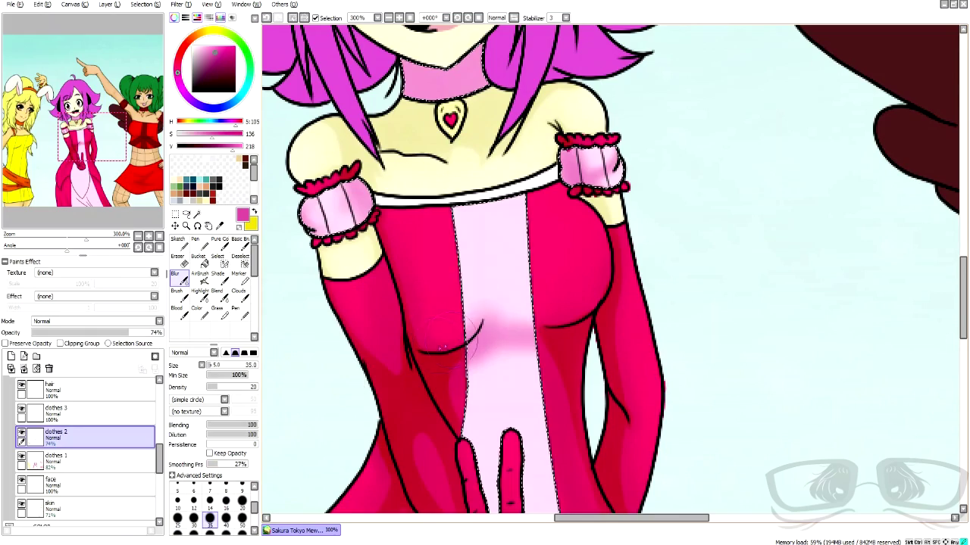
pyautogui.moveTo(443, 347); pyautogui.dragTo(487, 301)
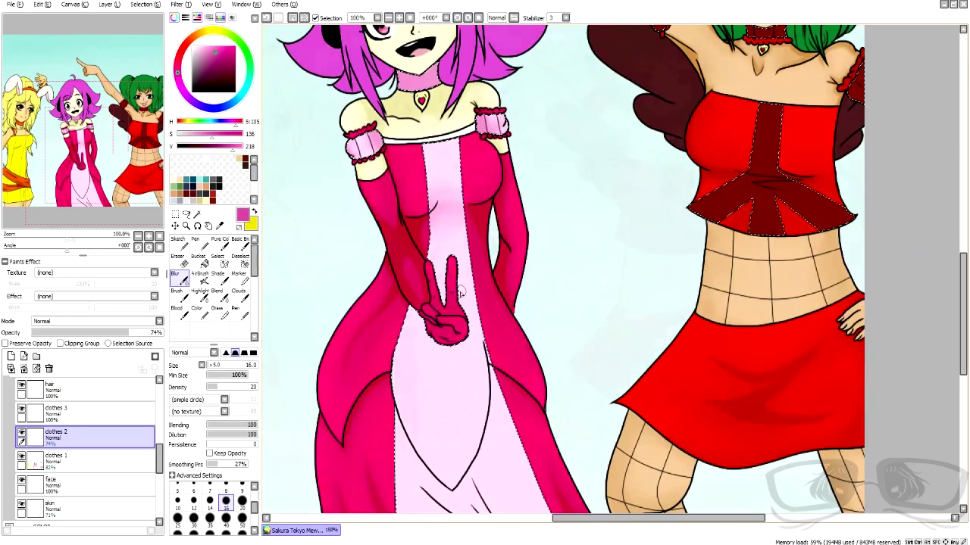
pyautogui.click(193, 518)
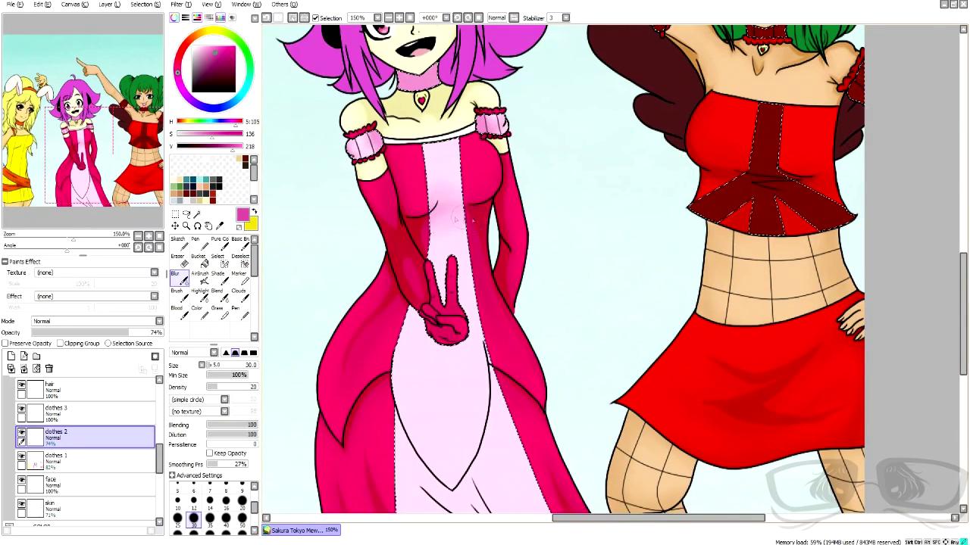
# - Airbrush soft pink shading onto the lower pale panel and hem folds of the dress at size 35, and soften it with Blur
pyautogui.moveTo(963, 309); pyautogui.dragTo(963, 329)
pyautogui.click(203, 280)
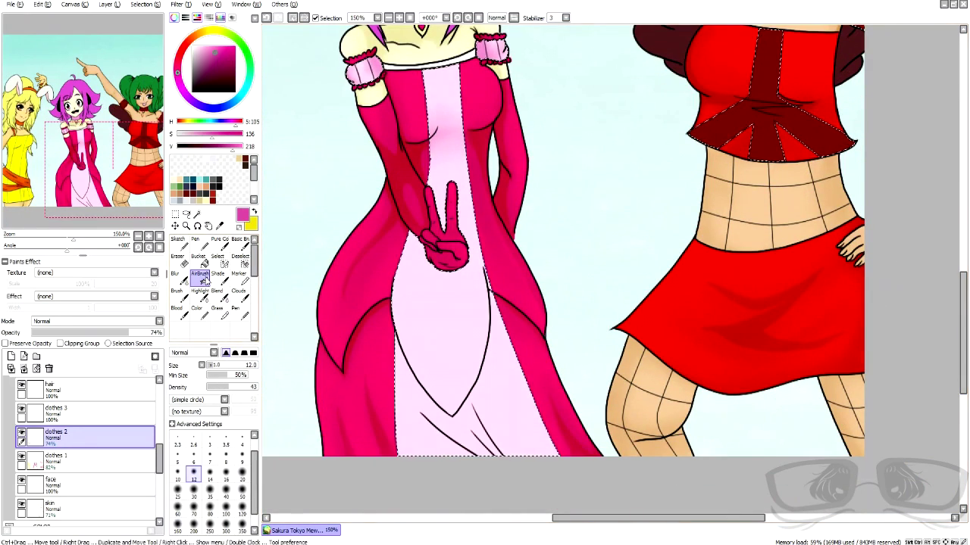
pyautogui.click(193, 490)
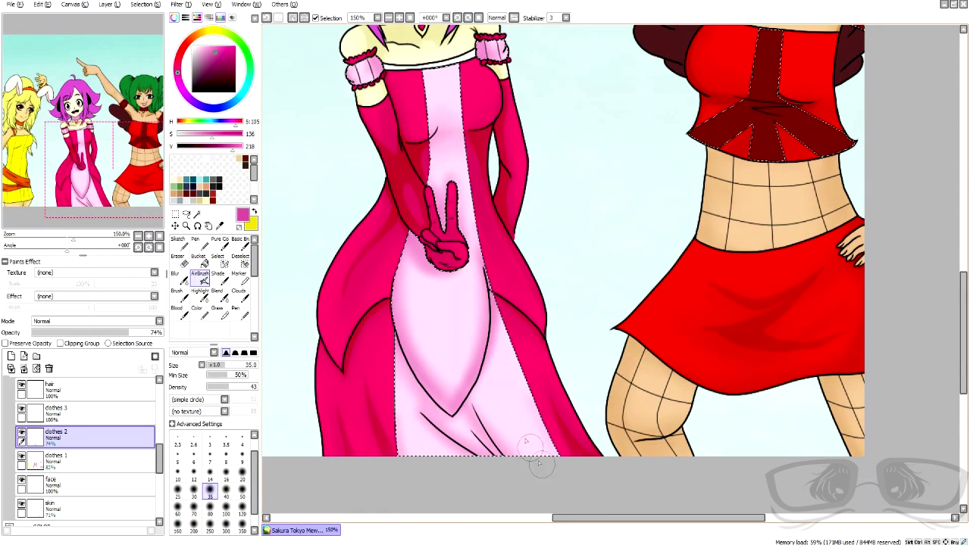
pyautogui.click(180, 280)
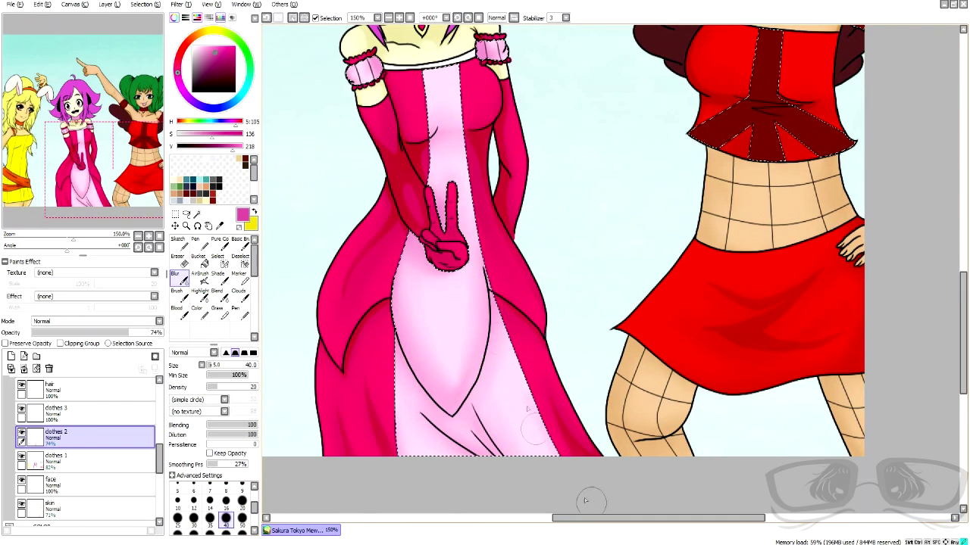
# - Shade the pink-haired character's puffed armbands with the Shade brush at size 10, on clothes 2 in the SHADE group
pyautogui.scroll(-2, 520, 287)
pyautogui.scroll(4, 91, 485)
pyautogui.click(81, 440)
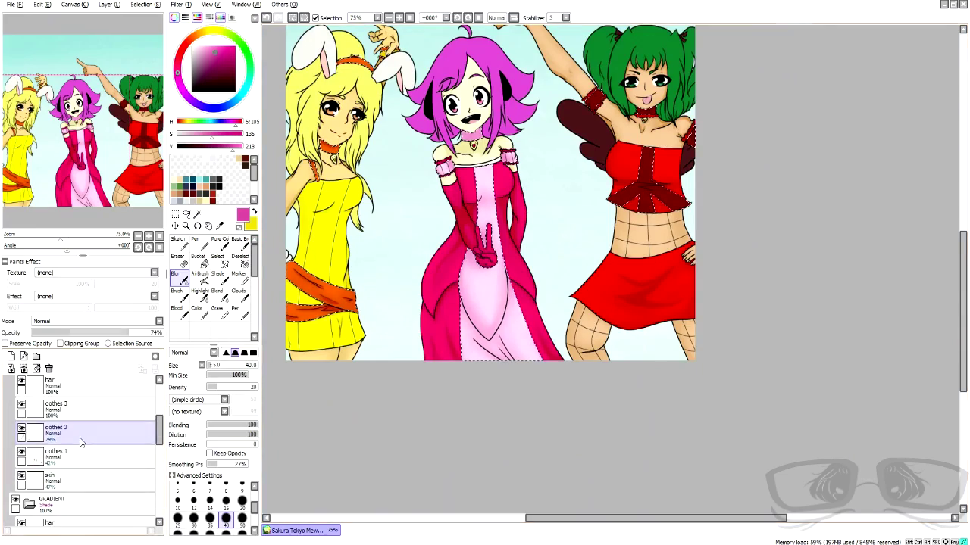
pyautogui.click(220, 279)
pyautogui.scroll(2, 519, 143)
pyautogui.scroll(5, 303, 187)
pyautogui.moveTo(487, 157); pyautogui.dragTo(503, 241)
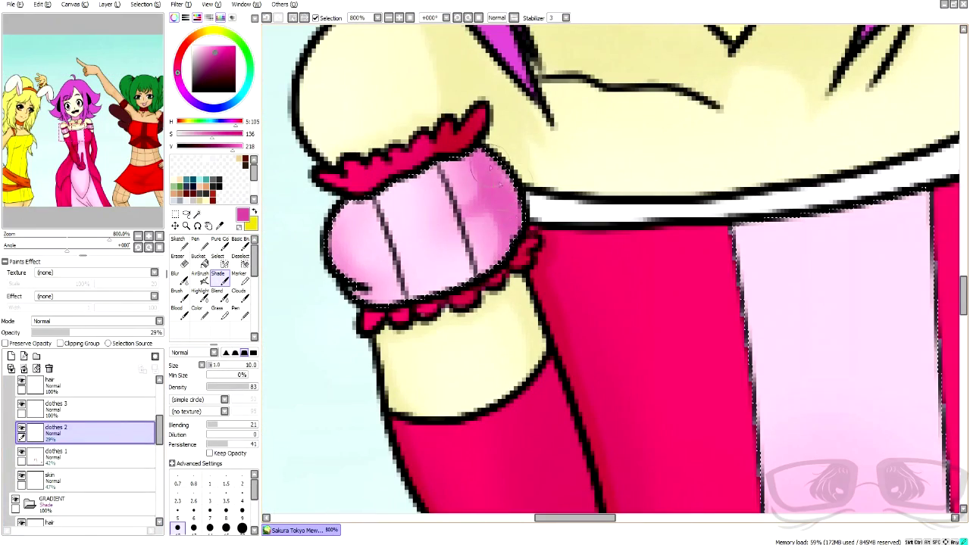
pyautogui.moveTo(370, 285); pyautogui.dragTo(354, 277)
pyautogui.scroll(-3, 382, 284)
pyautogui.scroll(2, 704, 197)
pyautogui.moveTo(545, 223)
pyautogui.mouseDown()
pyautogui.moveTo(551, 269)
pyautogui.moveTo(599, 291)
pyautogui.moveTo(546, 282)
pyautogui.mouseUp()
pyautogui.moveTo(643, 244)
pyautogui.mouseDown()
pyautogui.moveTo(636, 309)
pyautogui.moveTo(615, 292)
pyautogui.mouseUp()
# - Paint pink cast shadows on the pale dress panel between the raised fingers and around the hand
pyautogui.scroll(-2, 630, 274)
pyautogui.scroll(-3, 631, 274)
pyautogui.scroll(5, 510, 368)
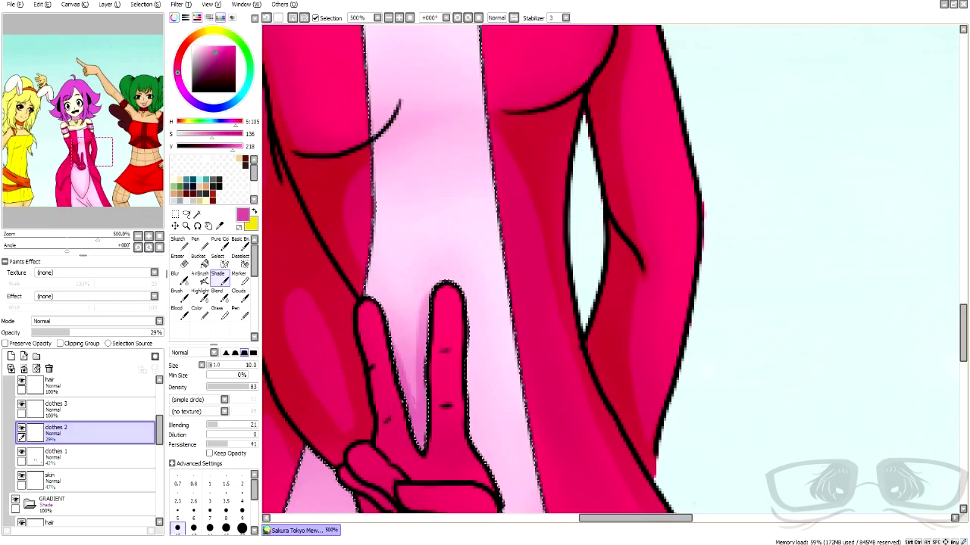
pyautogui.scroll(-3, 485, 273)
pyautogui.scroll(4, 485, 303)
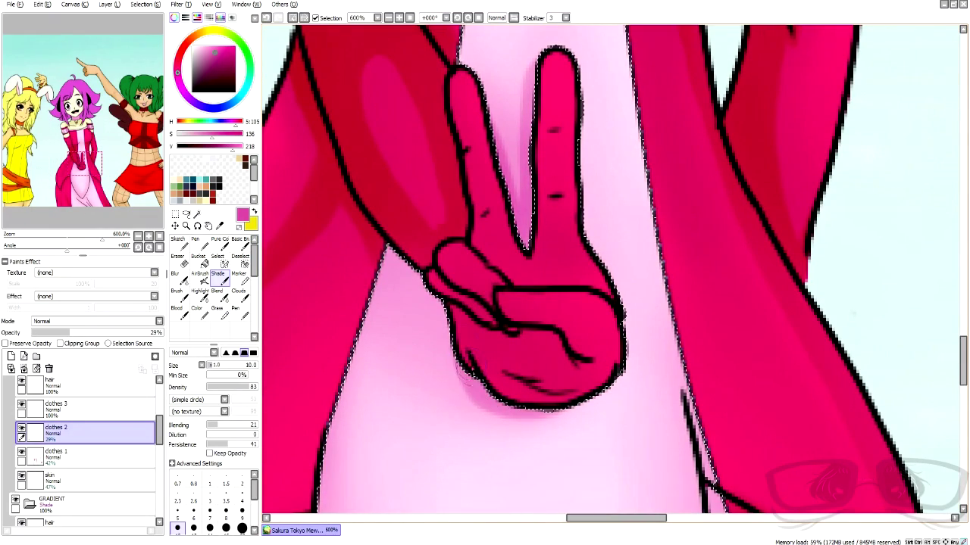
pyautogui.moveTo(457, 370); pyautogui.dragTo(382, 241)
pyautogui.moveTo(444, 347); pyautogui.dragTo(564, 413)
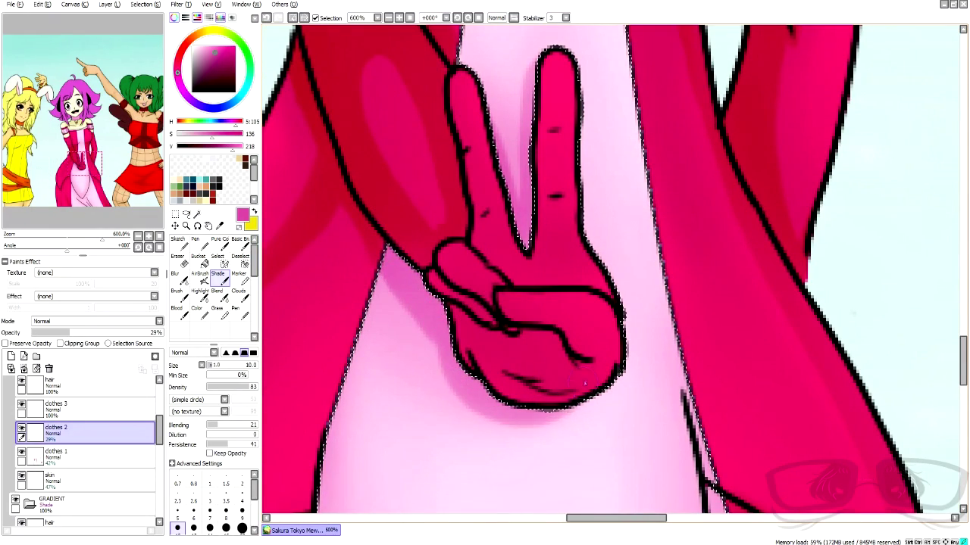
# - Paint shadows on the lower pale dress panel around the pointed overlay and along the hem folds, undoing an unwanted stroke
pyautogui.scroll(-5, 492, 313)
pyautogui.scroll(3, 500, 447)
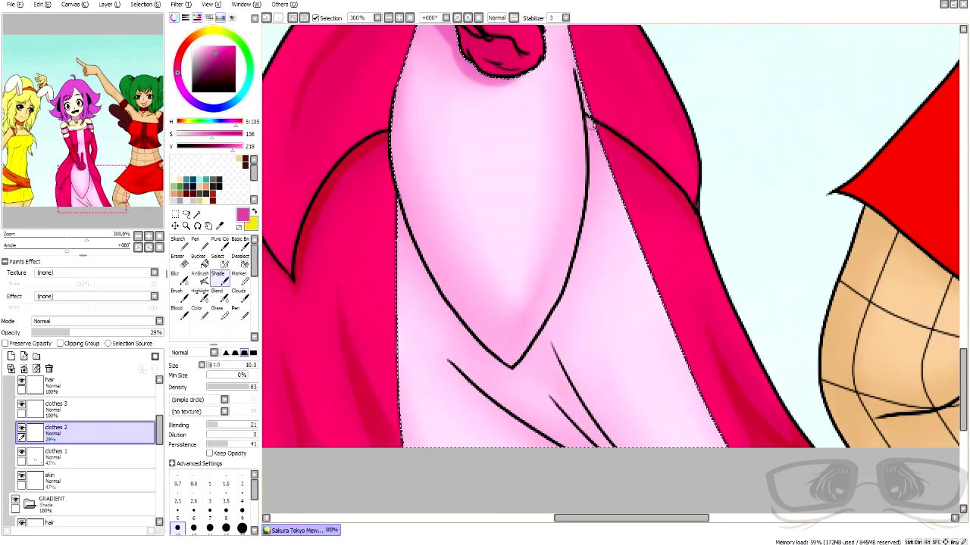
pyautogui.moveTo(429, 291)
pyautogui.mouseDown()
pyautogui.moveTo(472, 343)
pyautogui.moveTo(509, 366)
pyautogui.mouseUp()
pyautogui.moveTo(556, 302)
pyautogui.mouseDown()
pyautogui.moveTo(491, 371)
pyautogui.moveTo(362, 251)
pyautogui.moveTo(375, 284)
pyautogui.moveTo(502, 378)
pyautogui.mouseUp()
pyautogui.scroll(2, 362, 251)
pyautogui.hotkey('ctrl', 'z')
pyautogui.moveTo(431, 338); pyautogui.dragTo(470, 367)
pyautogui.moveTo(530, 311); pyautogui.dragTo(641, 417)
pyautogui.moveTo(528, 209)
pyautogui.mouseDown()
pyautogui.moveTo(579, 313)
pyautogui.moveTo(642, 402)
pyautogui.mouseUp()
pyautogui.scroll(-3, 508, 312)
pyautogui.scroll(-1, 508, 316)
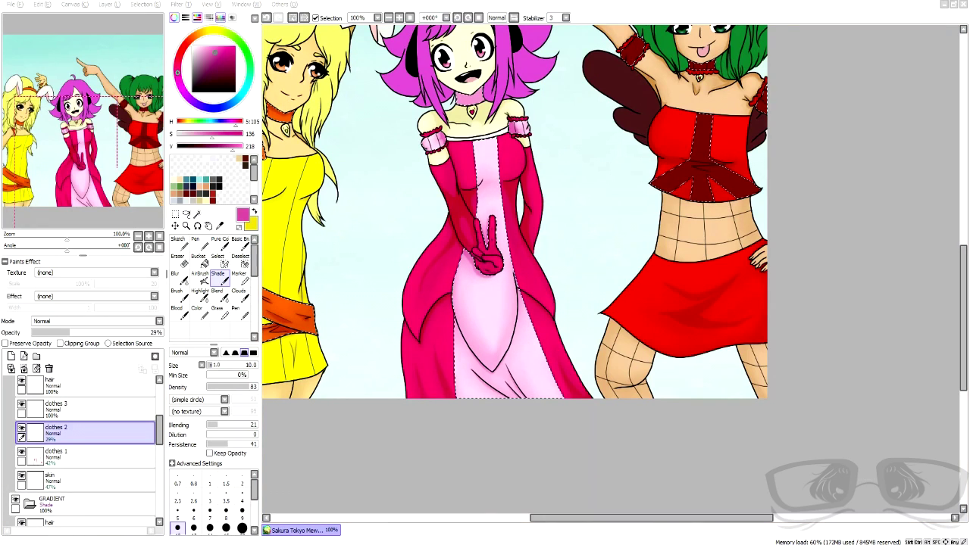
# - Airbrush very dark red shading at size 35 onto the dark red trim of the green-haired character's top, on clothes 2 in GRADIENT
pyautogui.scroll(2, 566, 297)
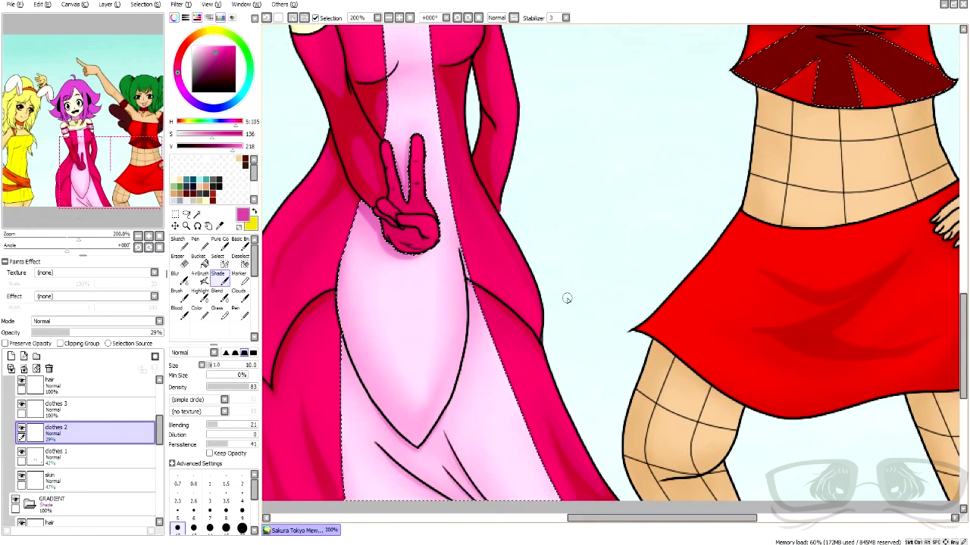
pyautogui.scroll(-2, 567, 298)
pyautogui.scroll(2, 756, 174)
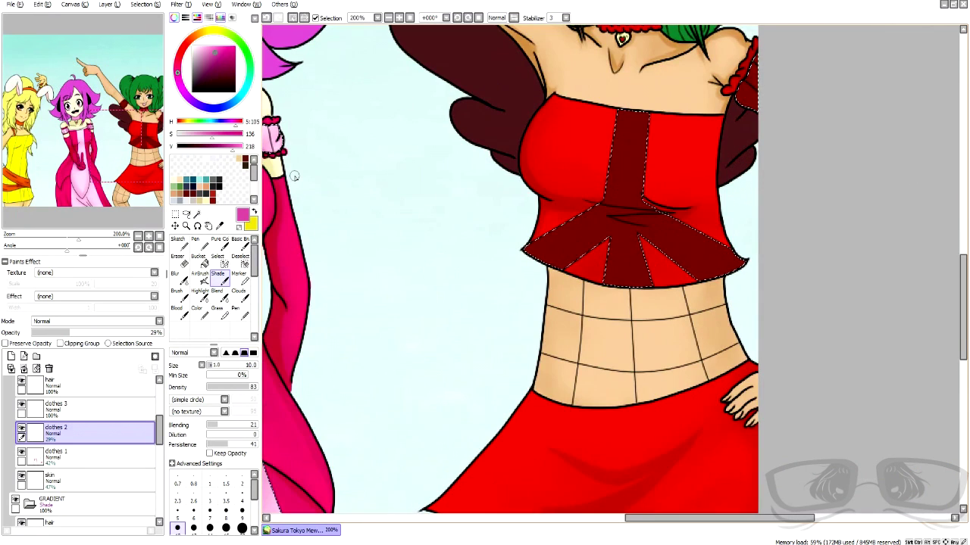
pyautogui.scroll(-3, 134, 397)
pyautogui.click(137, 471)
pyautogui.rightClick(631, 219)
pyautogui.click(222, 74)
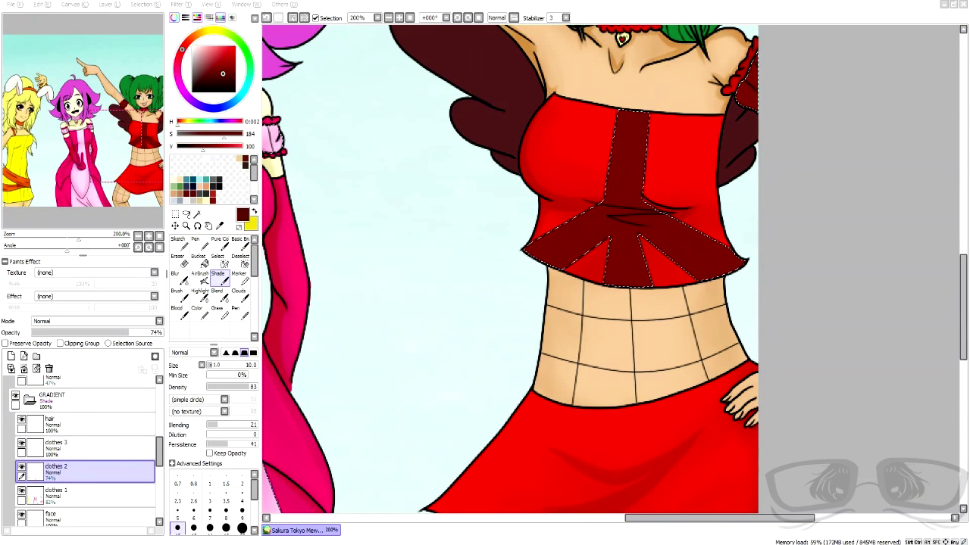
pyautogui.moveTo(591, 197); pyautogui.dragTo(524, 403)
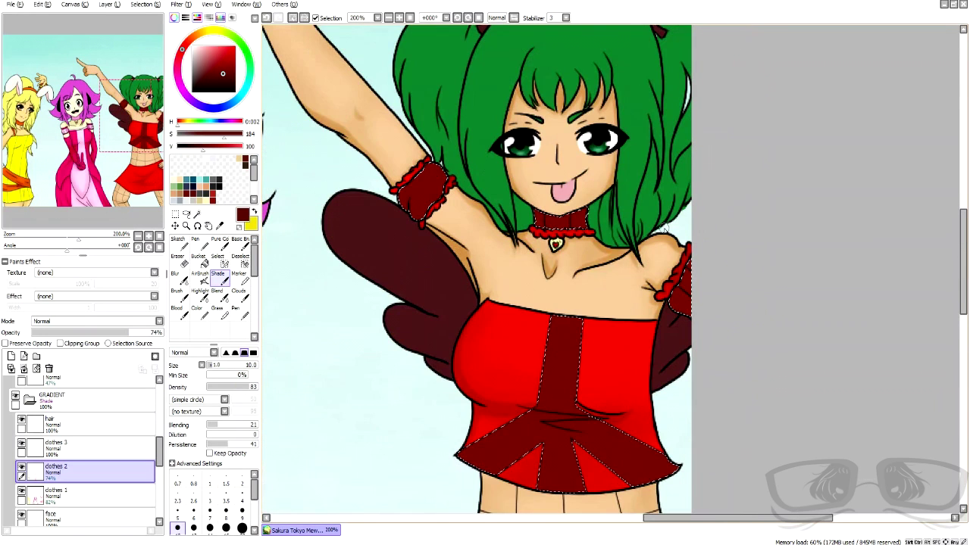
pyautogui.click(200, 279)
pyautogui.click(266, 17)
pyautogui.click(229, 78)
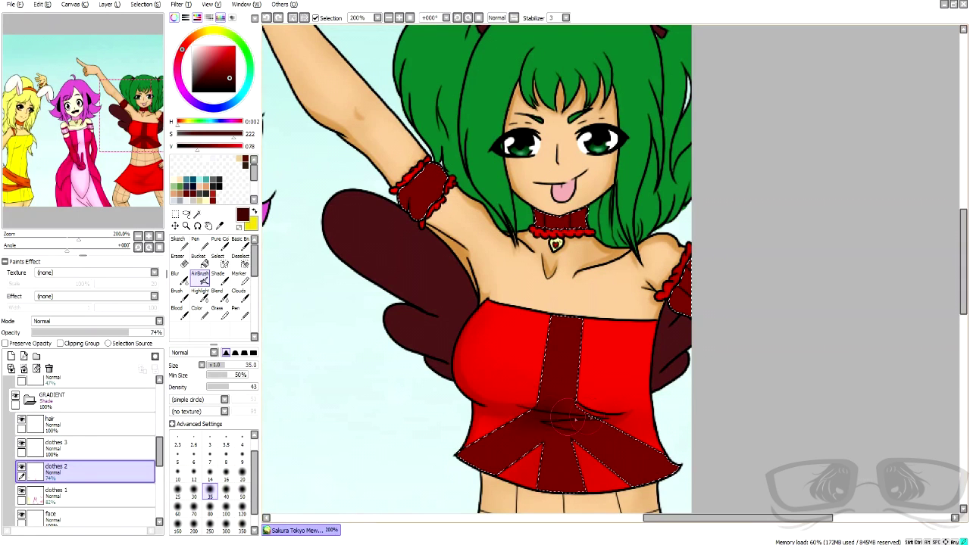
pyautogui.moveTo(562, 367); pyautogui.dragTo(553, 394)
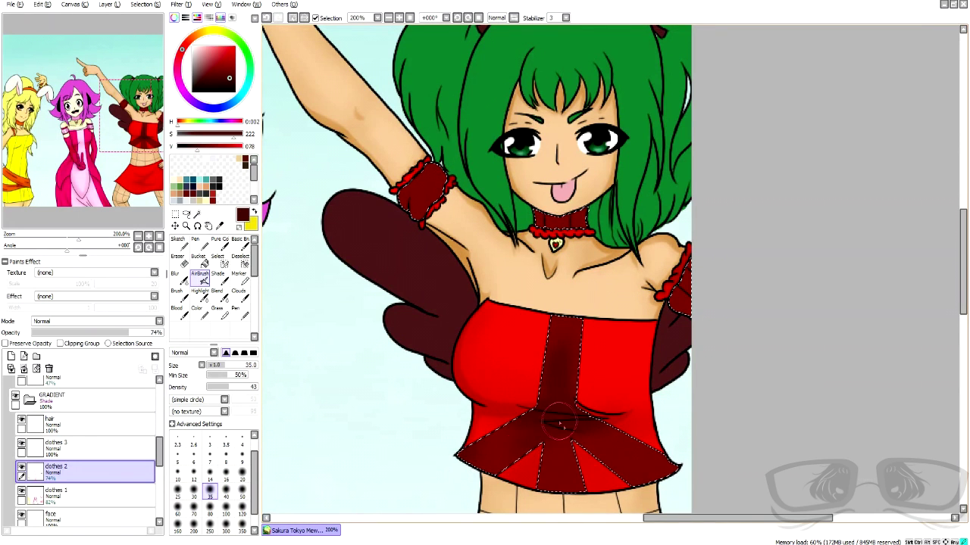
# - Airbrush soft dark red shading onto the green-haired character's armbands and choker at size 16
pyautogui.scroll(3, 435, 151)
pyautogui.click(226, 475)
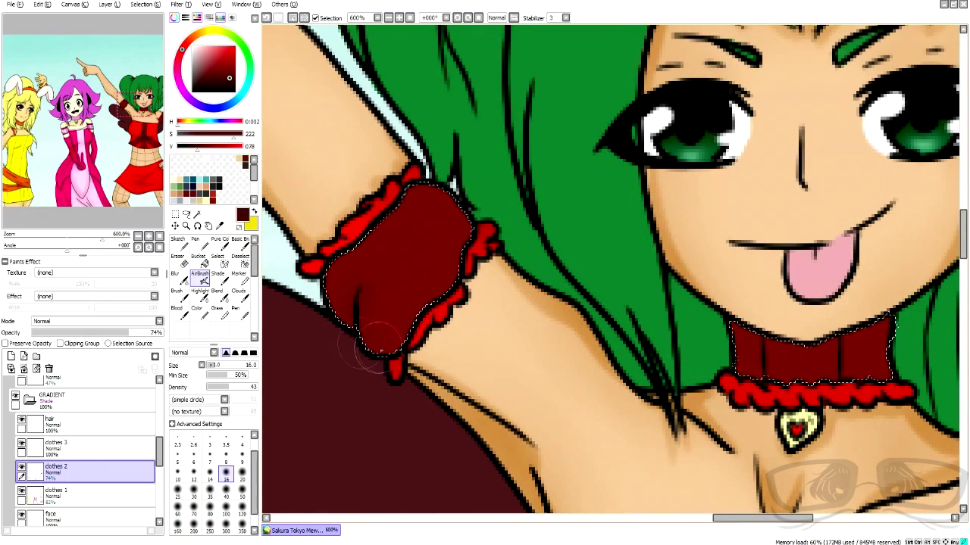
pyautogui.scroll(-5, 423, 281)
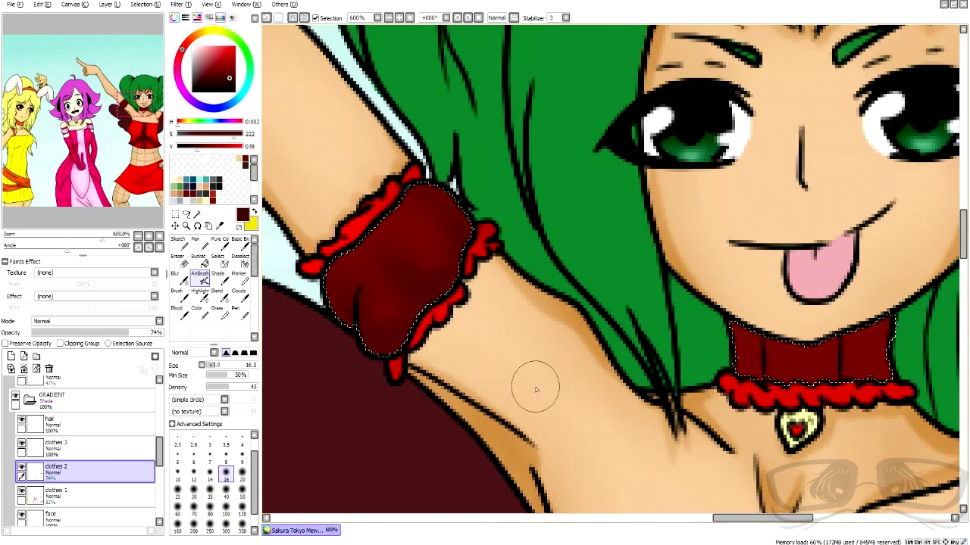
pyautogui.scroll(5, 577, 303)
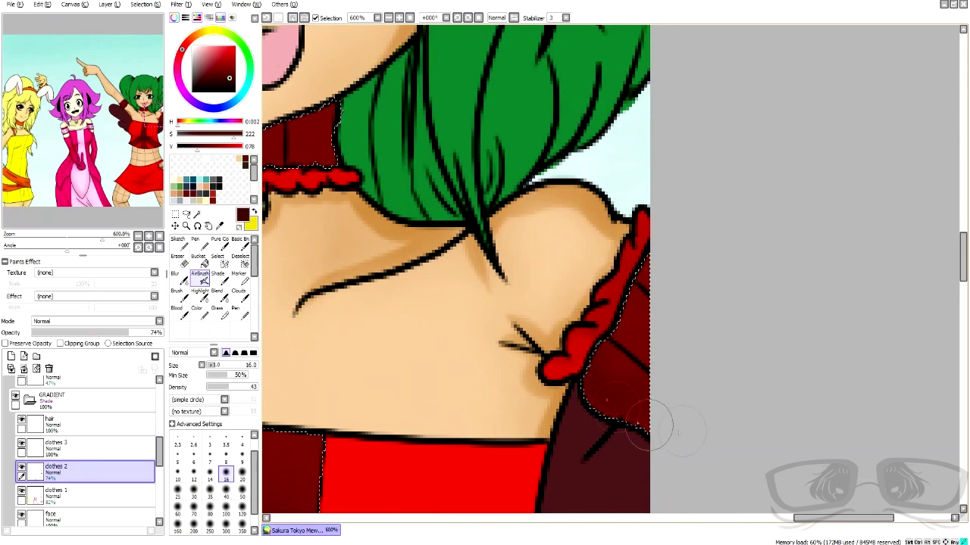
pyautogui.click(180, 279)
pyautogui.scroll(-5, 640, 314)
pyautogui.scroll(5, 602, 294)
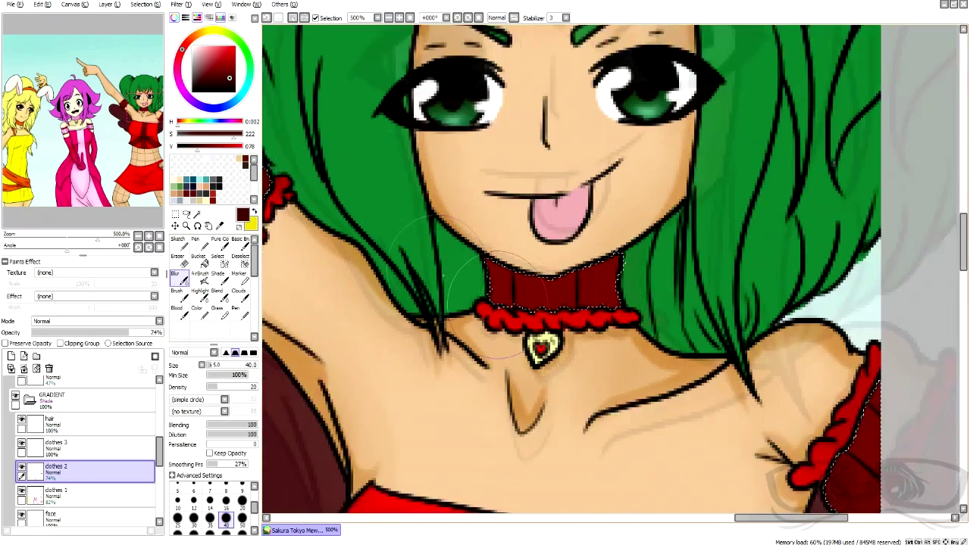
pyautogui.click(199, 275)
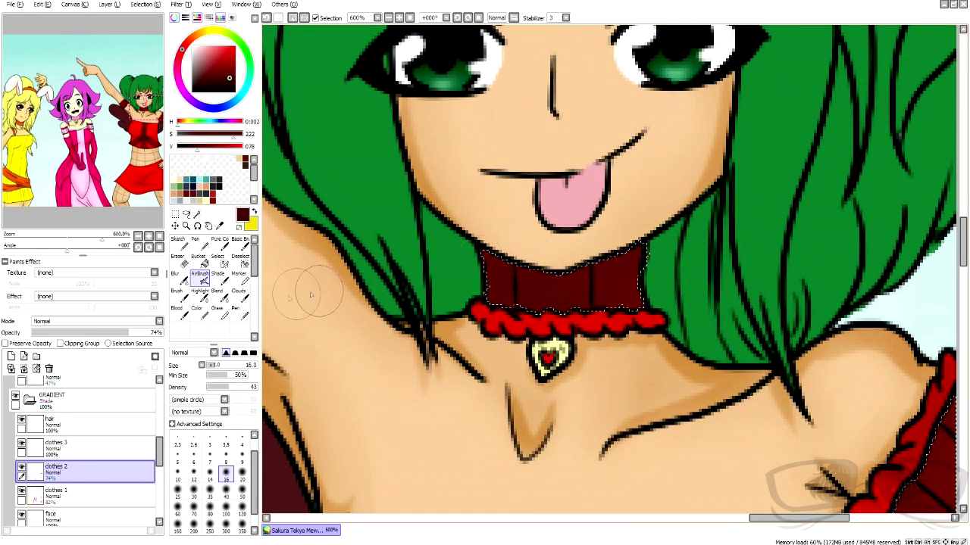
# - Soften the dark red gradients with Blur, using size 14 for the armband and size 20 for the top's trim
pyautogui.click(175, 274)
pyautogui.scroll(-3, 444, 249)
pyautogui.scroll(2, 333, 371)
pyautogui.click(209, 500)
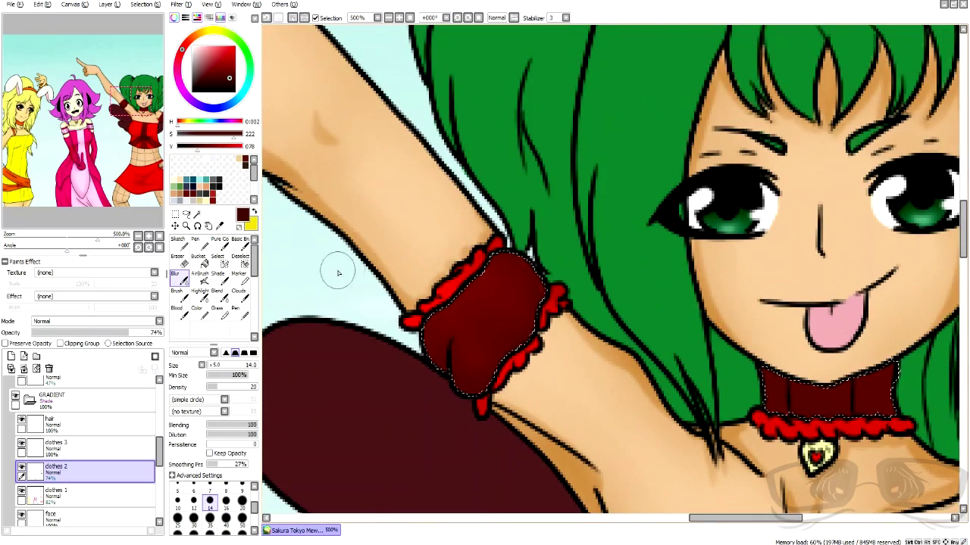
pyautogui.scroll(-4, 340, 273)
pyautogui.scroll(2, 470, 415)
pyautogui.click(241, 500)
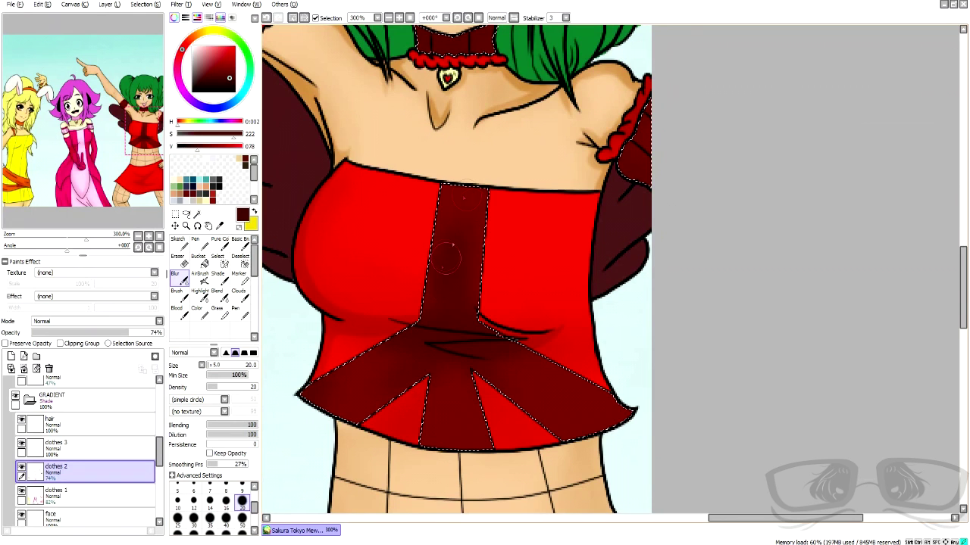
pyautogui.moveTo(415, 360); pyautogui.dragTo(409, 336)
# - Paint a hard shadow under the bust on the dark red trim, on clothes 3 in the SHADE group, and set its opacity to 21%
pyautogui.scroll(-6, 399, 401)
pyautogui.scroll(4, 386, 461)
pyautogui.scroll(3, 67, 440)
pyautogui.click(66, 433)
pyautogui.click(221, 279)
pyautogui.scroll(4, 465, 130)
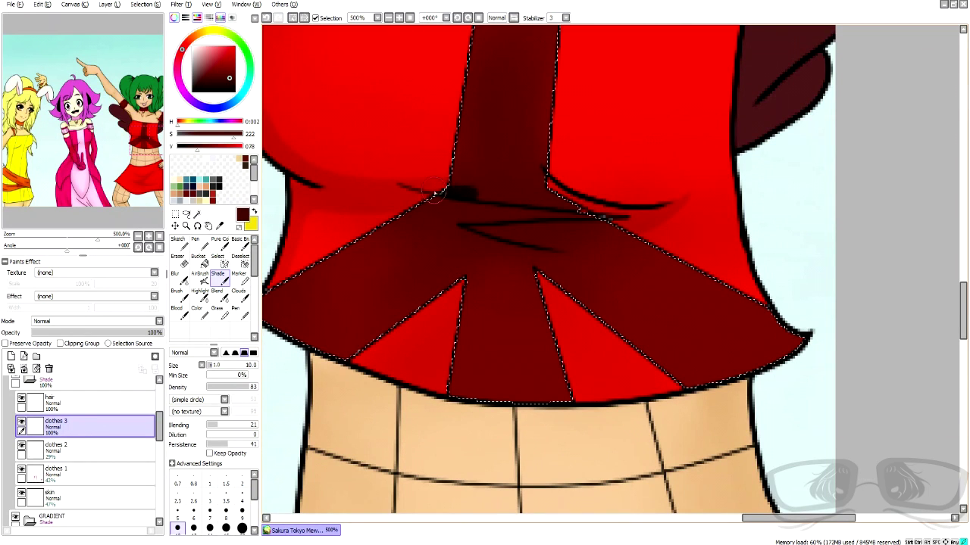
pyautogui.moveTo(433, 192); pyautogui.dragTo(561, 204)
pyautogui.moveTo(144, 332)
pyautogui.mouseDown()
pyautogui.moveTo(114, 331)
pyautogui.moveTo(90, 314)
pyautogui.mouseUp()
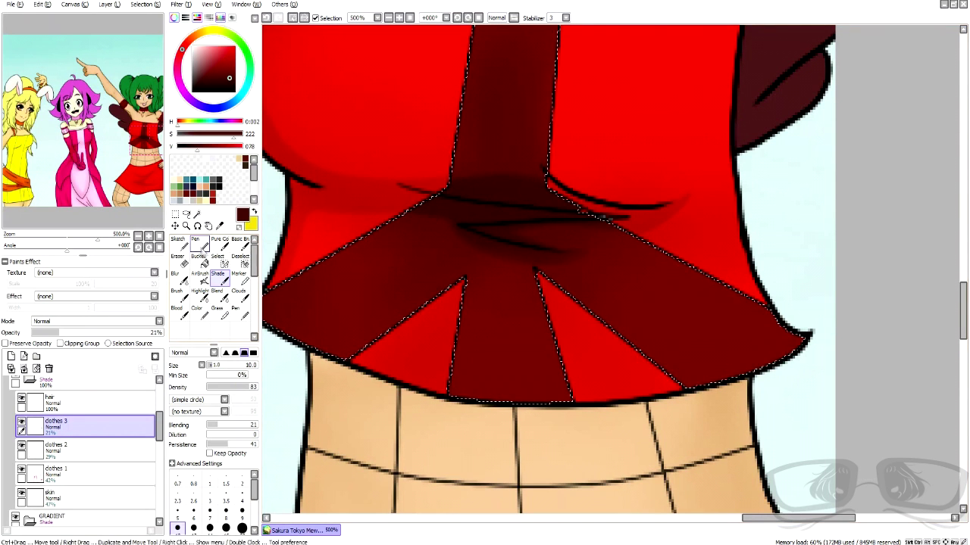
# - Refine the shadow around the trim's fabric folds with the Eraser at size 4 and the Shade brush
pyautogui.click(177, 258)
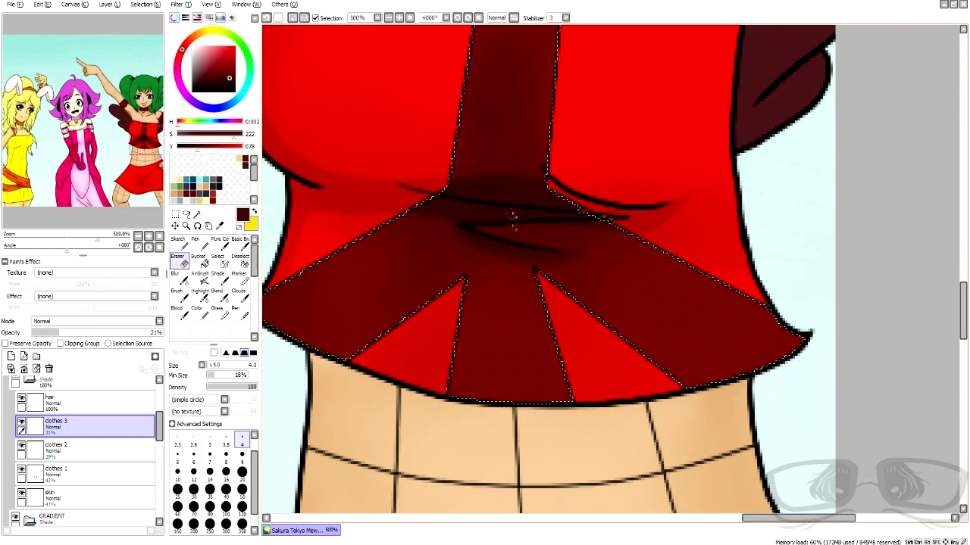
pyautogui.click(197, 276)
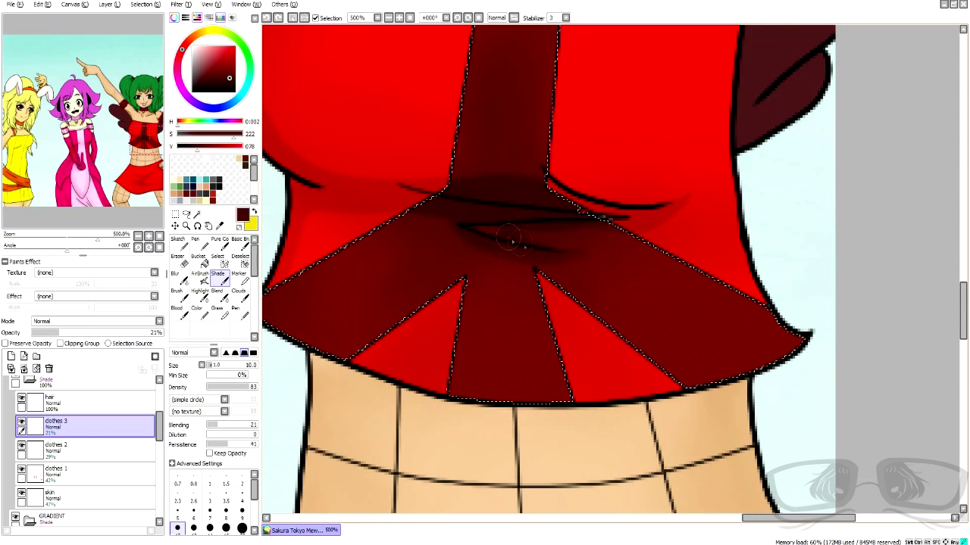
pyautogui.press('e')
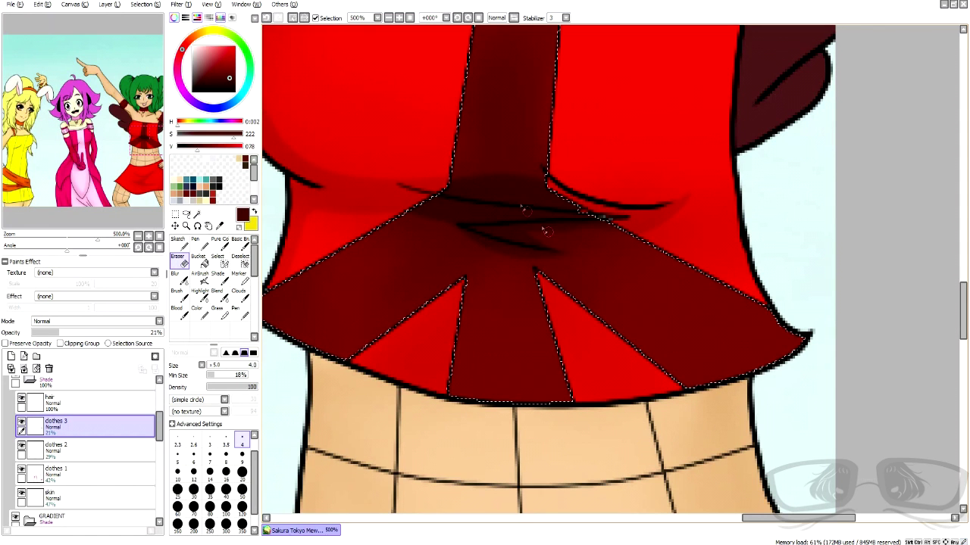
pyautogui.click(219, 279)
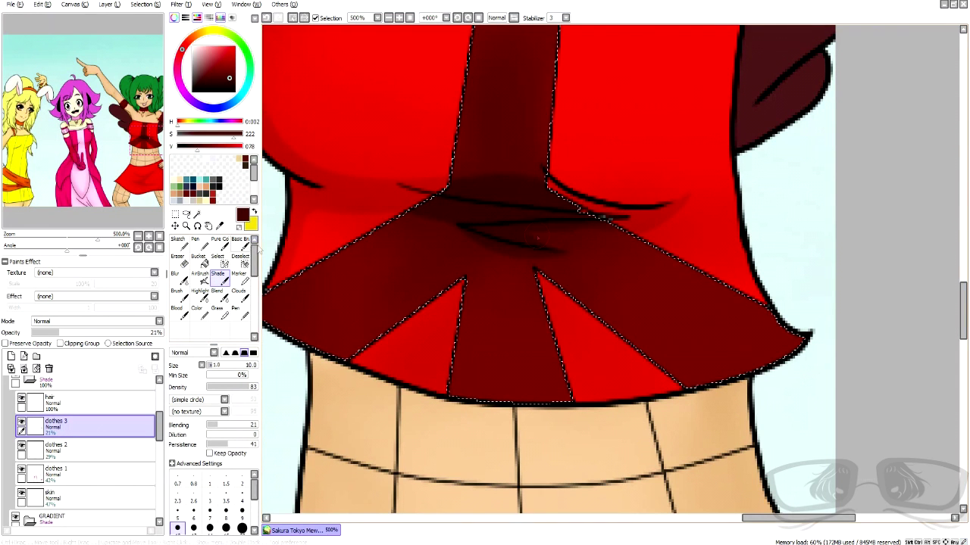
pyautogui.moveTo(255, 261); pyautogui.dragTo(255, 263)
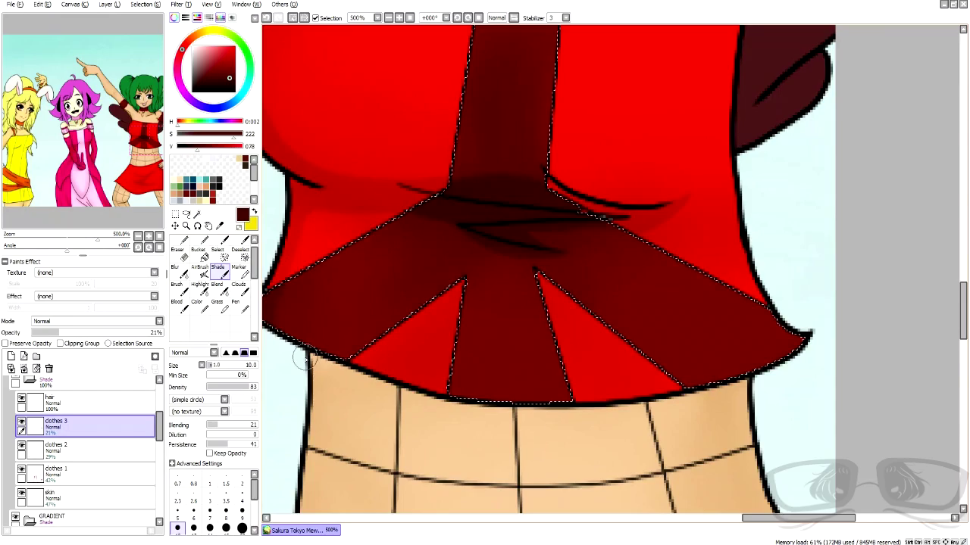
# - Paint hard shadows onto the green-haired character's choker and both armbands with the Shade brush
pyautogui.scroll(-4, 305, 358)
pyautogui.scroll(5, 311, 185)
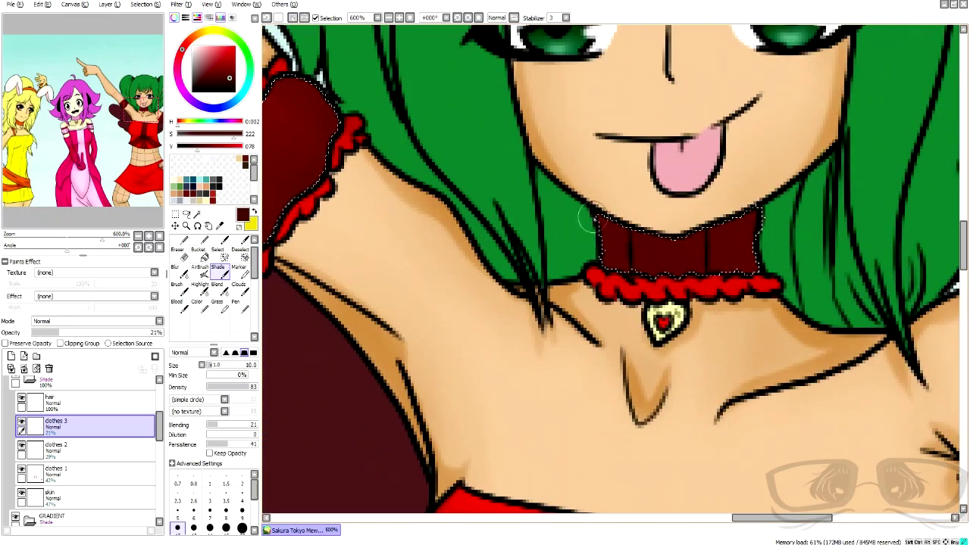
pyautogui.scroll(-4, 740, 262)
pyautogui.scroll(5, 490, 147)
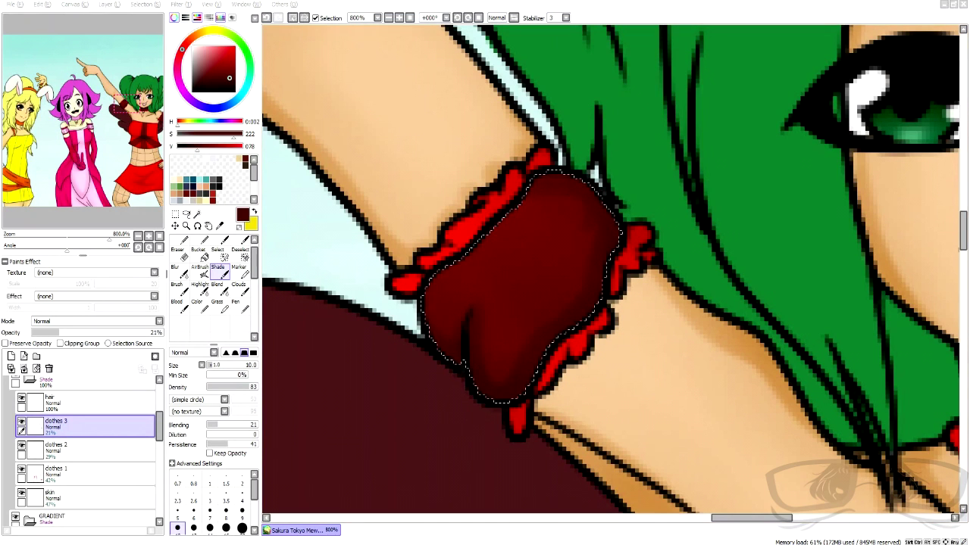
pyautogui.scroll(-5, 357, 411)
pyautogui.scroll(4, 632, 288)
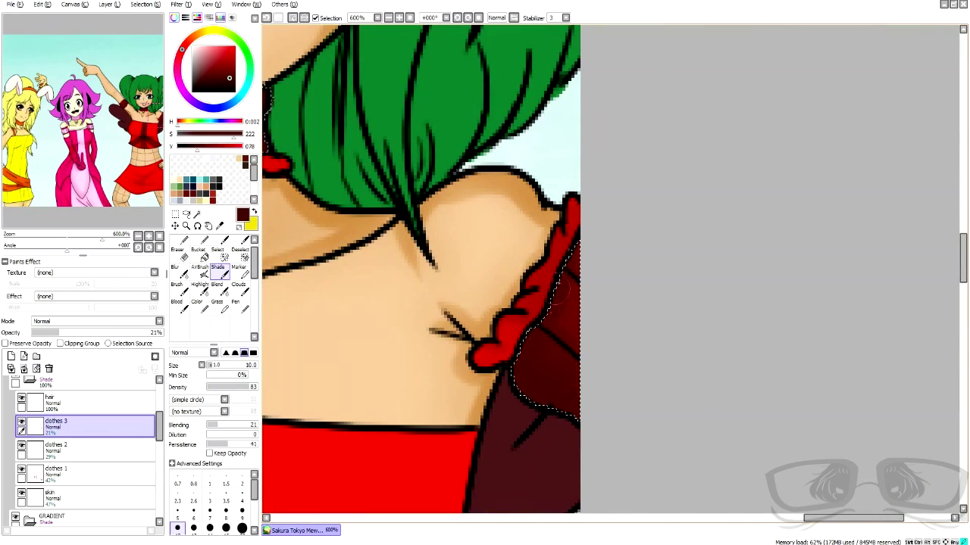
# - Clear the selection and draw a black seam line across the green-haired character's raised-arm band, using the size 2 Pen on the Lines layer
pyautogui.scroll(-6, 421, 269)
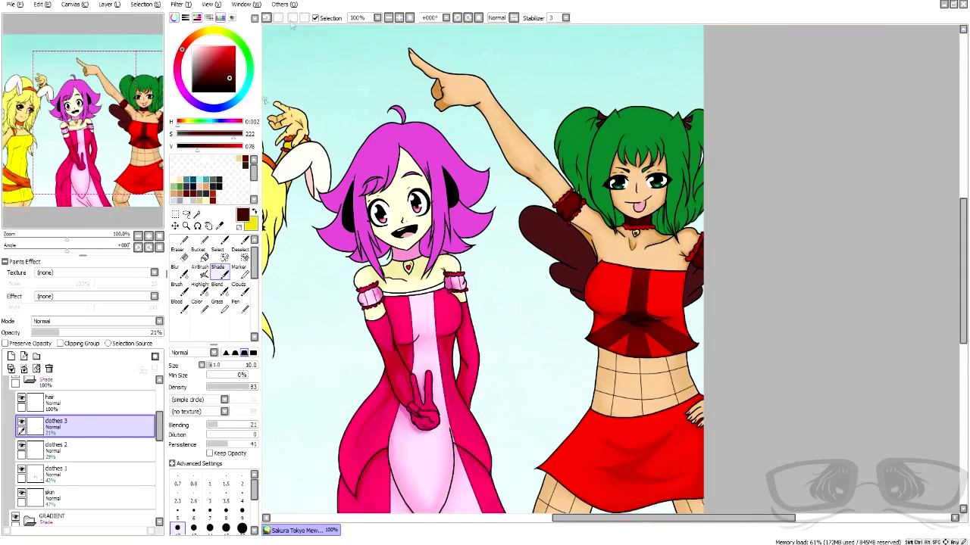
pyautogui.scroll(3, 83, 439)
pyautogui.click(23, 388)
pyautogui.click(83, 436)
pyautogui.press('x')
pyautogui.click(219, 186)
pyautogui.scroll(1, 207, 243)
pyautogui.click(207, 244)
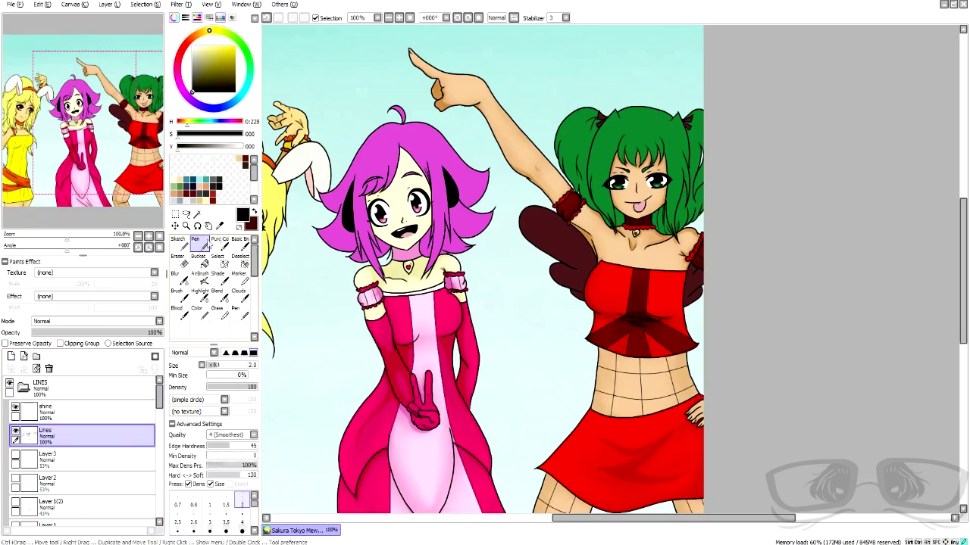
pyautogui.scroll(8, 469, 204)
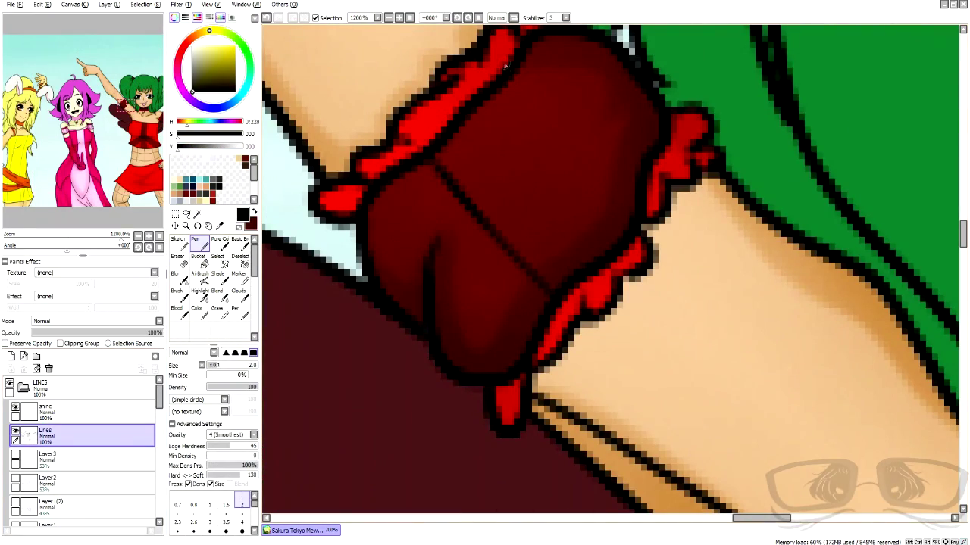
pyautogui.scroll(-10, 633, 216)
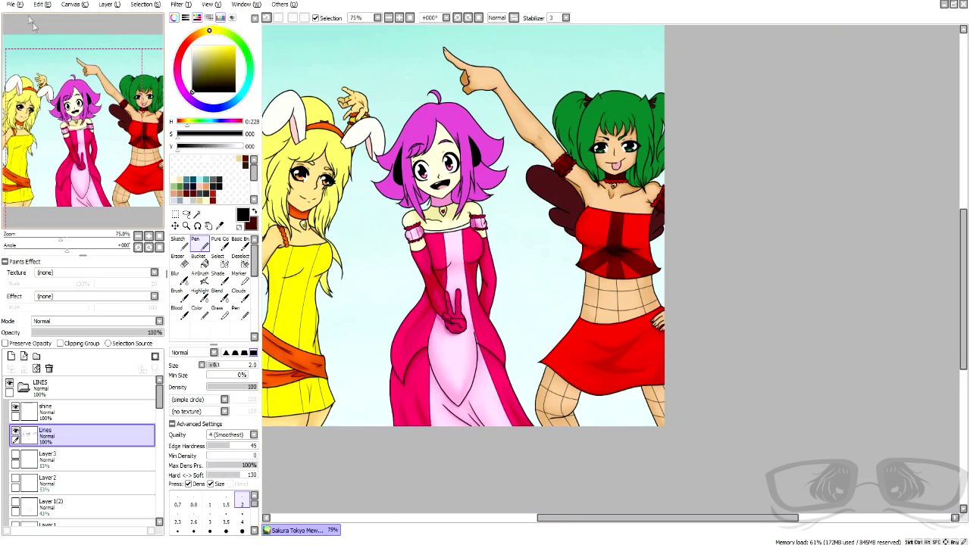
pyautogui.scroll(-5, 114, 459)
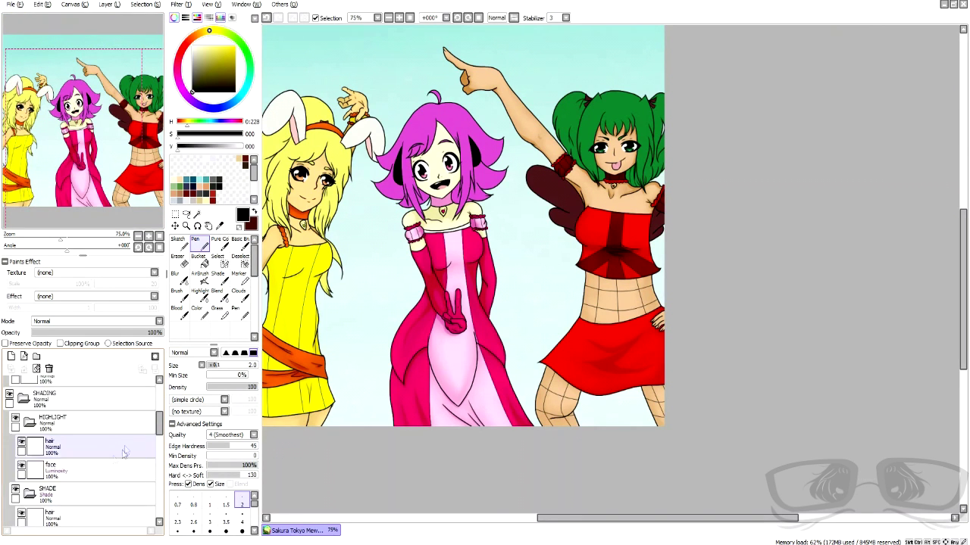
# - Try to select the white outfit areas with the Magic Wand on clothes 3 in the GRADIENT group
pyautogui.click(105, 471)
pyautogui.press('w')
pyautogui.scroll(-3, 95, 481)
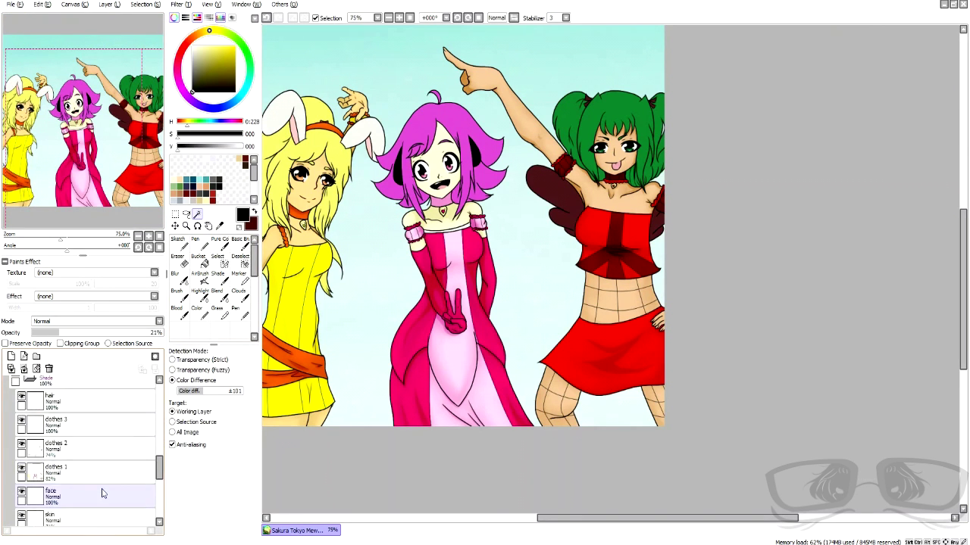
pyautogui.scroll(2, 87, 485)
pyautogui.click(21, 415)
pyautogui.click(21, 415)
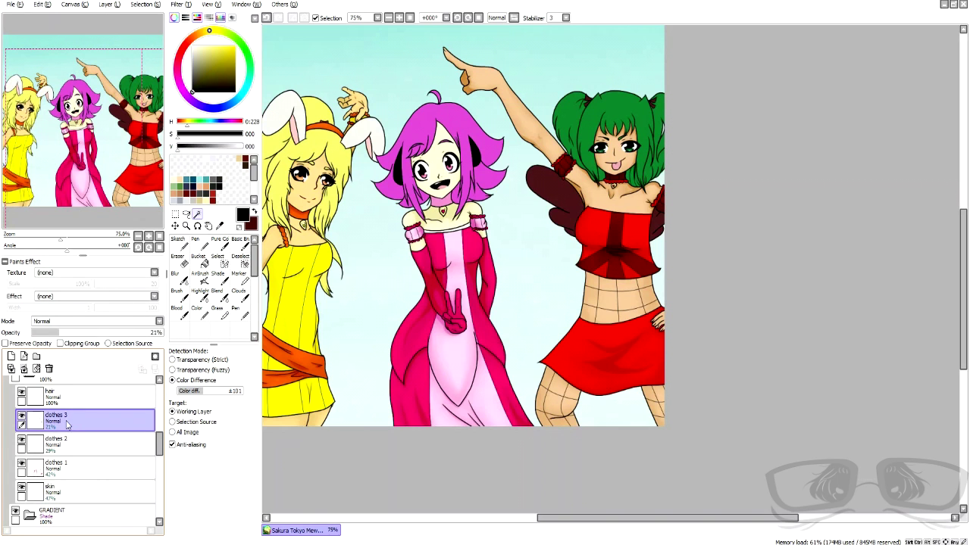
pyautogui.scroll(-2, 68, 463)
pyautogui.click(69, 472)
pyautogui.click(372, 266)
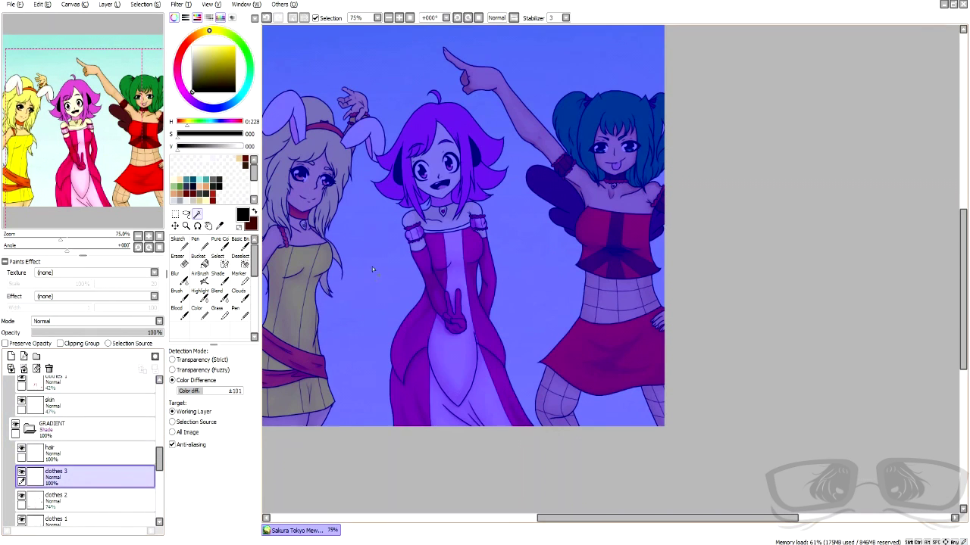
# - Select the white areas on the outfit 3 color layer with the Magic Wand, and make clothes 3 in the GRADIENT group active
pyautogui.scroll(-4, 94, 480)
pyautogui.click(94, 472)
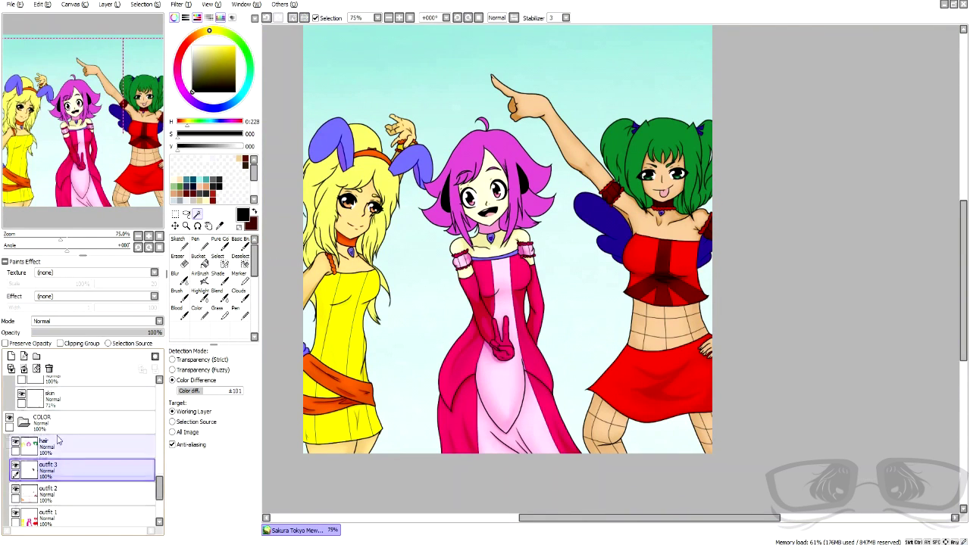
pyautogui.scroll(-1, 75, 443)
pyautogui.click(76, 443)
pyautogui.scroll(4, 313, 168)
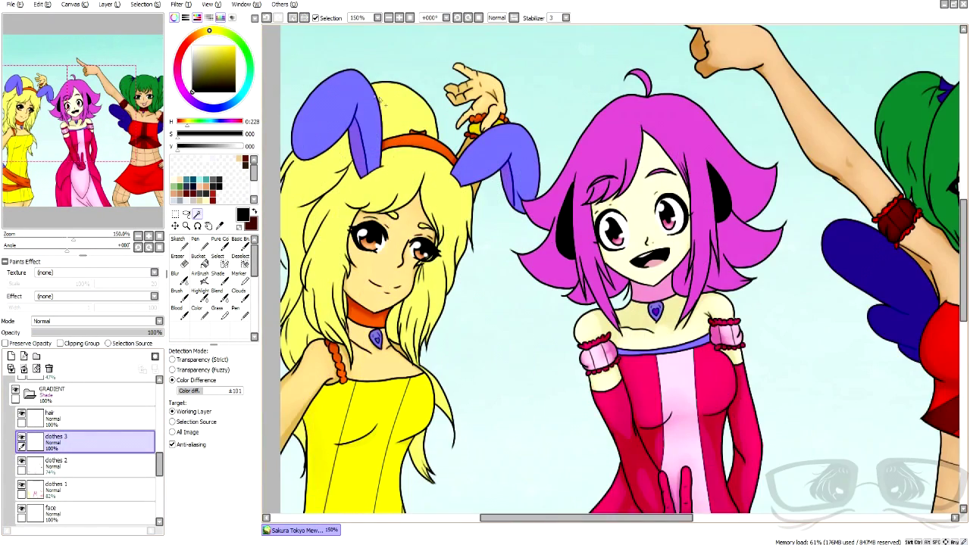
# - Airbrush a soft yellowish-grey gradient onto the blonde character's white bunny ears at size 16, and smooth it with the Blur tool
pyautogui.moveTo(218, 31); pyautogui.dragTo(203, 39)
pyautogui.rightClick(316, 108)
pyautogui.click(213, 31)
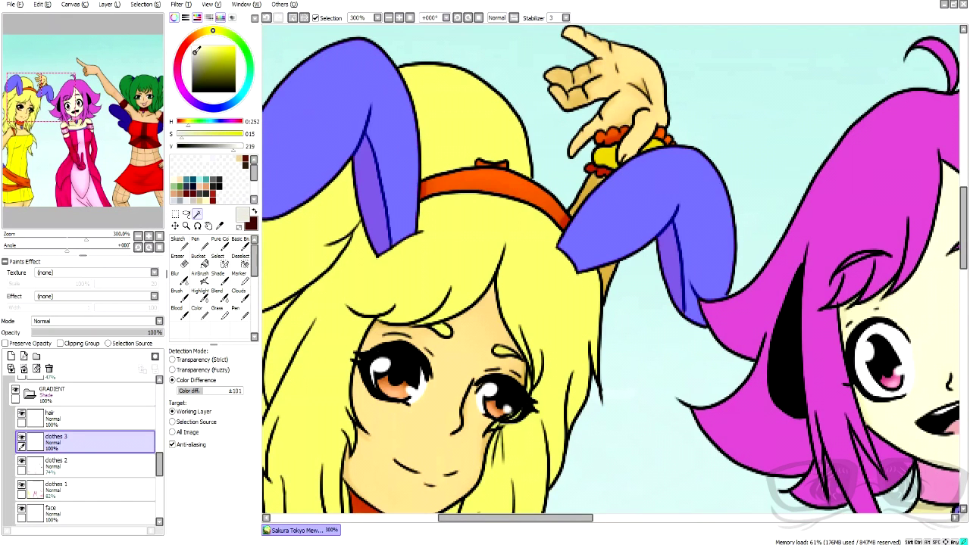
pyautogui.click(199, 277)
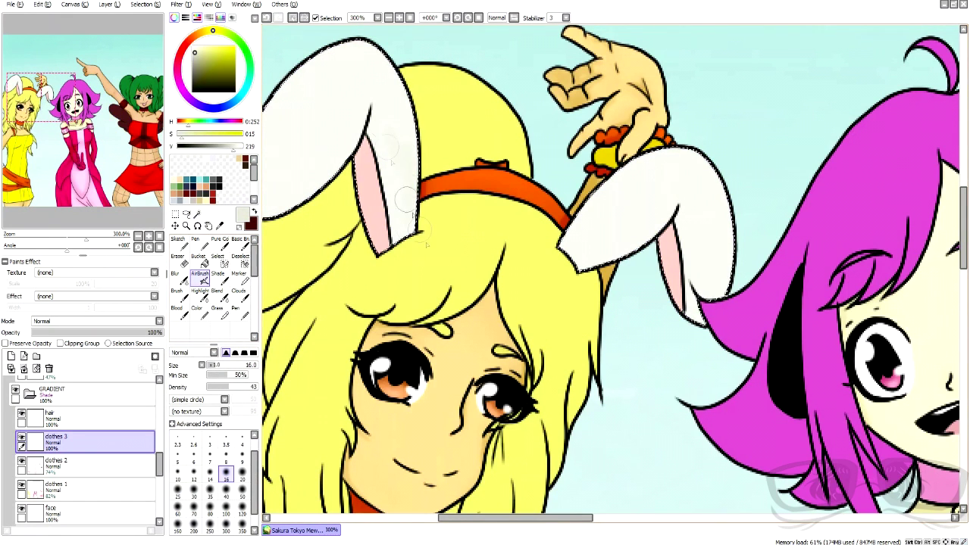
pyautogui.moveTo(488, 518); pyautogui.dragTo(463, 518)
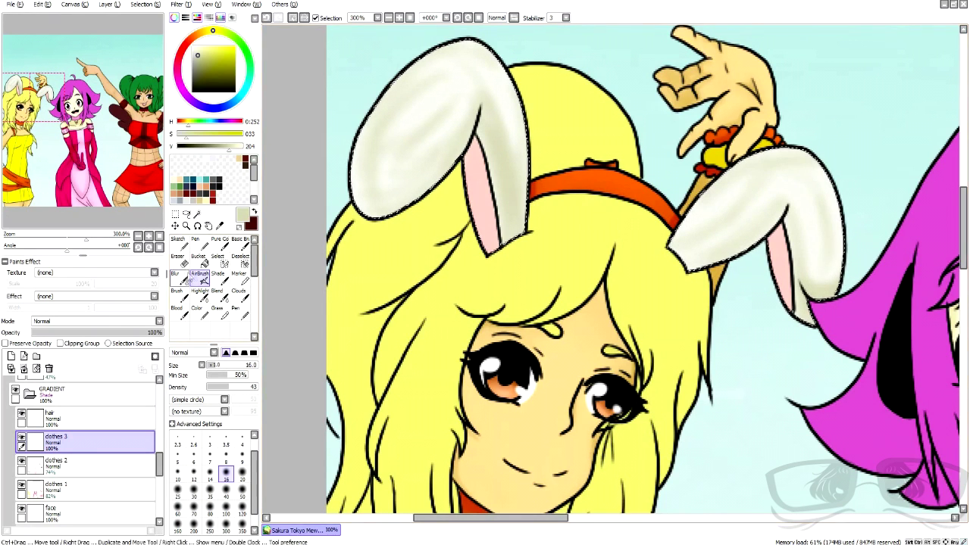
pyautogui.click(182, 279)
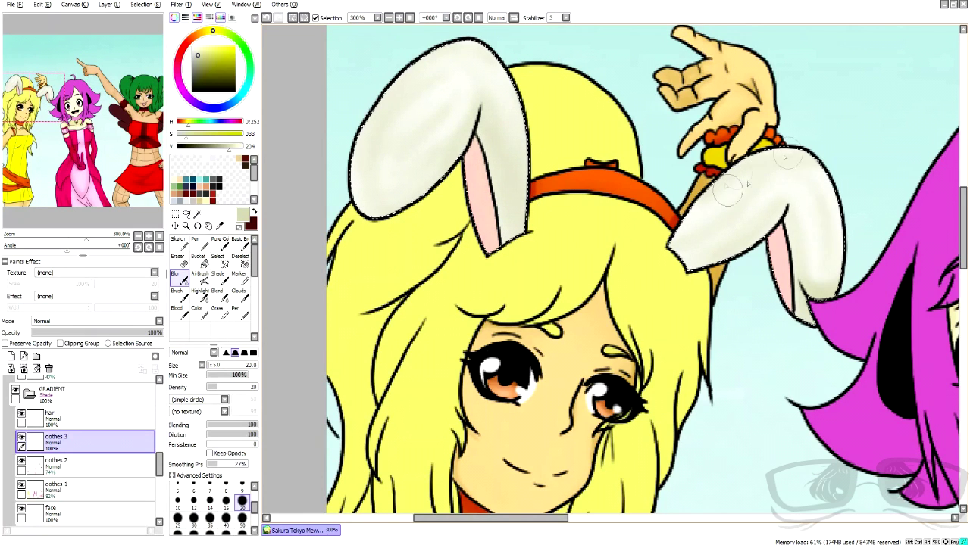
# - Paint hard shadows onto both white bunny ears with the Shade brush at size 10, on clothes 3 in the SHADE group
pyautogui.moveTo(159, 465); pyautogui.dragTo(159, 441)
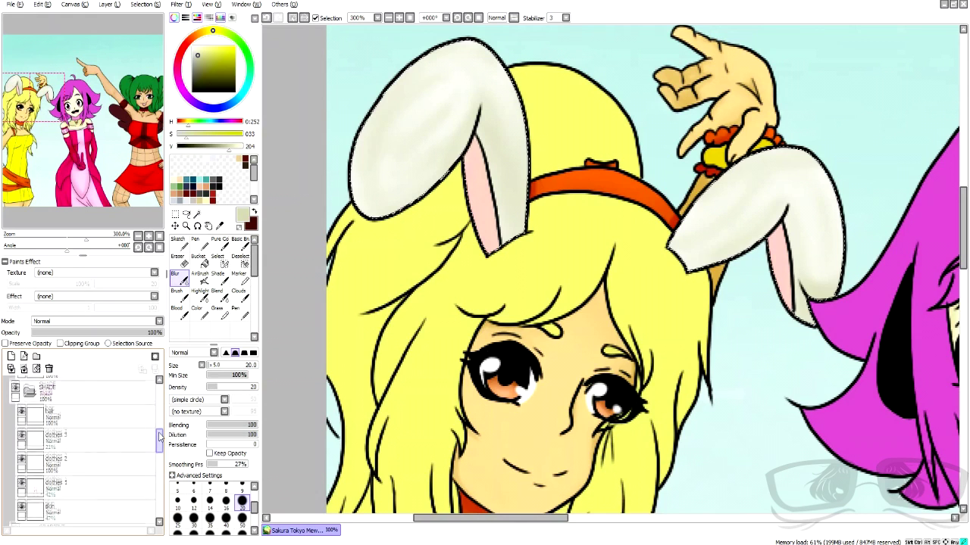
pyautogui.click(83, 441)
pyautogui.click(221, 279)
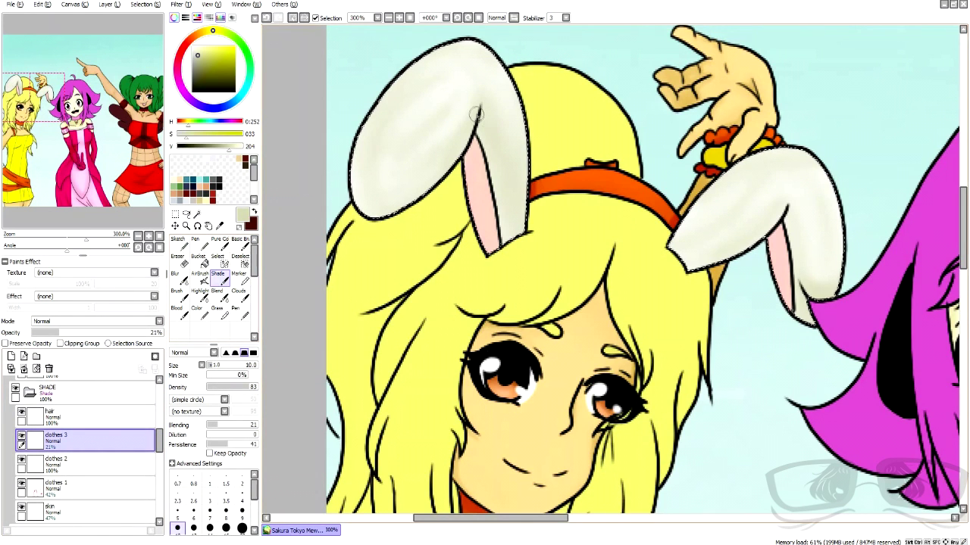
pyautogui.moveTo(515, 231)
pyautogui.mouseDown()
pyautogui.moveTo(482, 105)
pyautogui.moveTo(455, 159)
pyautogui.moveTo(365, 200)
pyautogui.moveTo(352, 155)
pyautogui.moveTo(456, 145)
pyautogui.moveTo(669, 154)
pyautogui.moveTo(797, 214)
pyautogui.mouseUp()
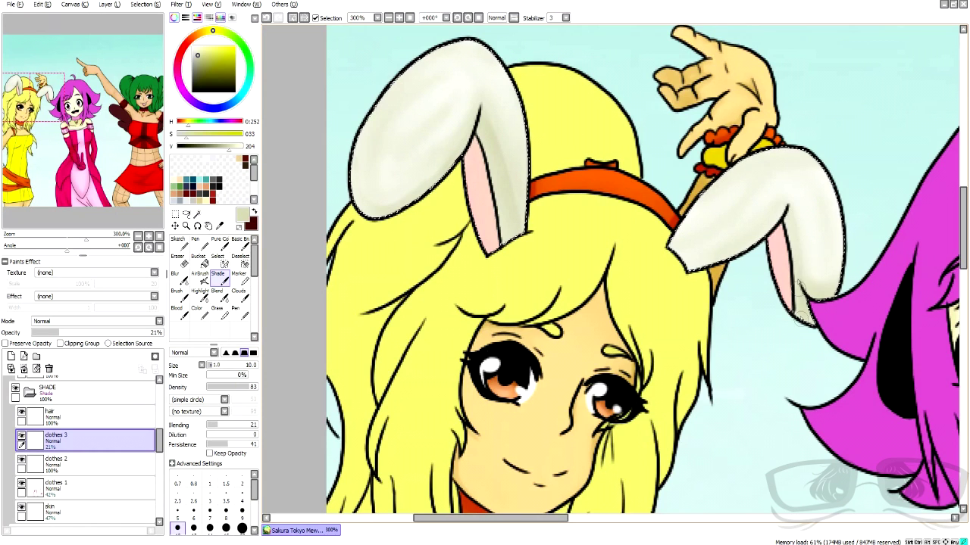
pyautogui.moveTo(806, 287)
pyautogui.mouseDown()
pyautogui.moveTo(798, 252)
pyautogui.moveTo(772, 220)
pyautogui.mouseUp()
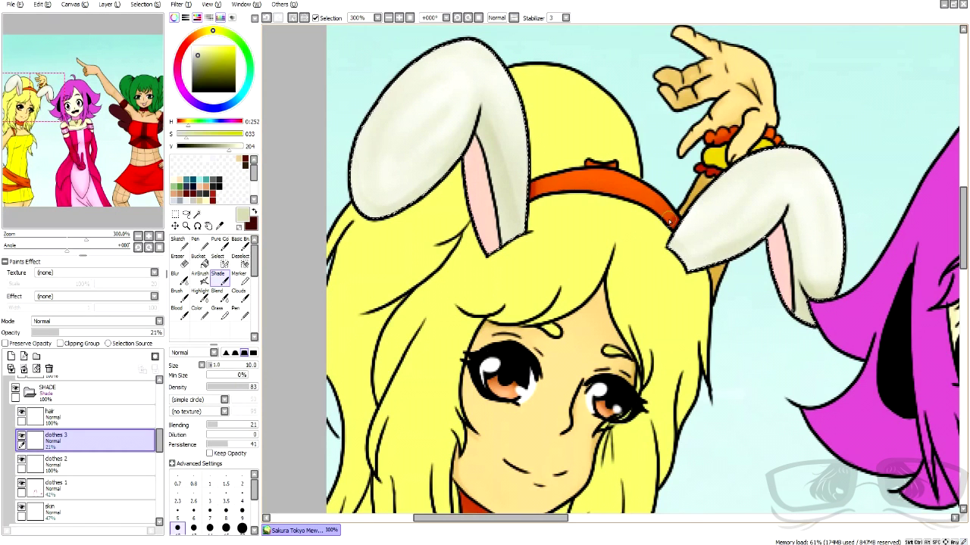
# - Set the opacity of clothes 3 in the GRADIENT group to 58%
pyautogui.scroll(-5, 670, 220)
pyautogui.scroll(-3, 108, 484)
pyautogui.click(108, 511)
pyautogui.click(112, 333)
pyautogui.moveTo(112, 333); pyautogui.dragTo(108, 334)
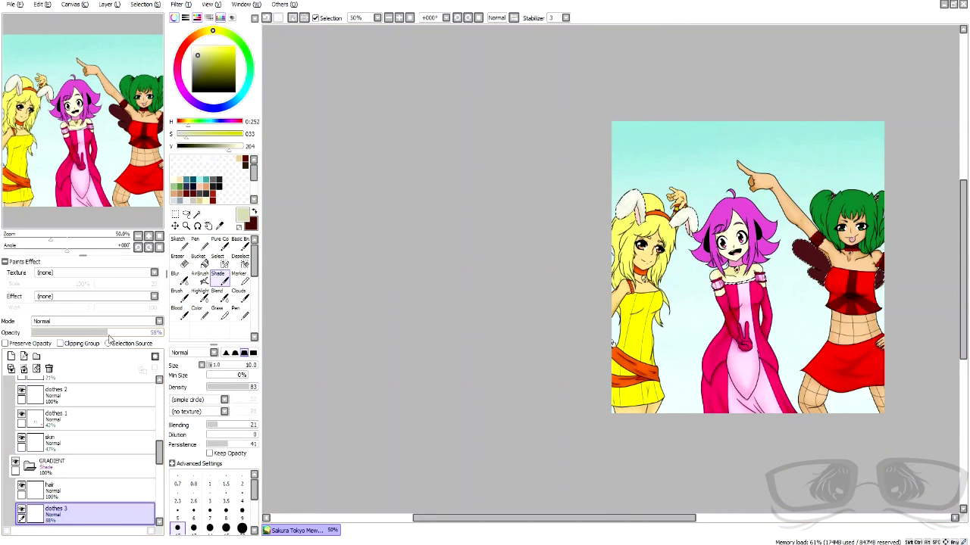
# - Soften the bunny ears' hard shadows with the Blur tool at size 20, on clothes 3 in the SHADE group
pyautogui.click(181, 279)
pyautogui.scroll(6, 645, 191)
pyautogui.moveTo(541, 203)
pyautogui.mouseDown()
pyautogui.moveTo(538, 280)
pyautogui.moveTo(439, 298)
pyautogui.mouseUp()
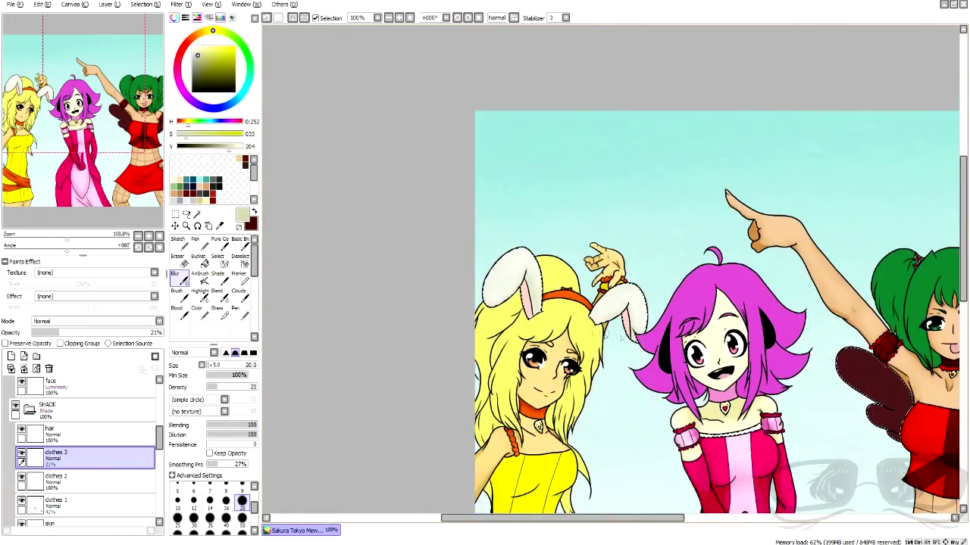
pyautogui.scroll(3, 681, 303)
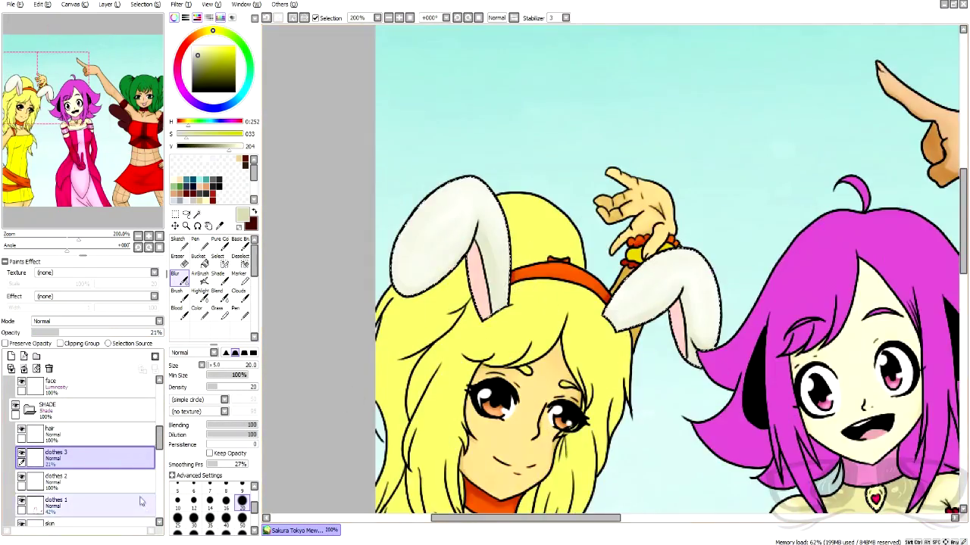
# - Sample the inner ear's pink and clean up shading inside the ear with the Eraser at size 9, on clothes 3 in the GRADIENT group
pyautogui.scroll(1, 119, 487)
pyautogui.click(119, 487)
pyautogui.rightClick(480, 293)
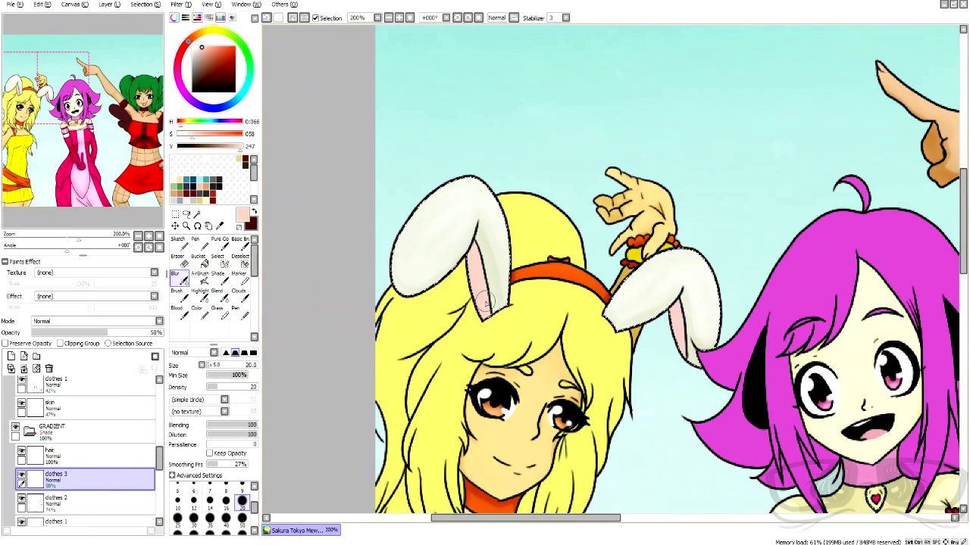
pyautogui.click(198, 245)
pyautogui.click(181, 262)
pyautogui.click(244, 444)
pyautogui.click(241, 456)
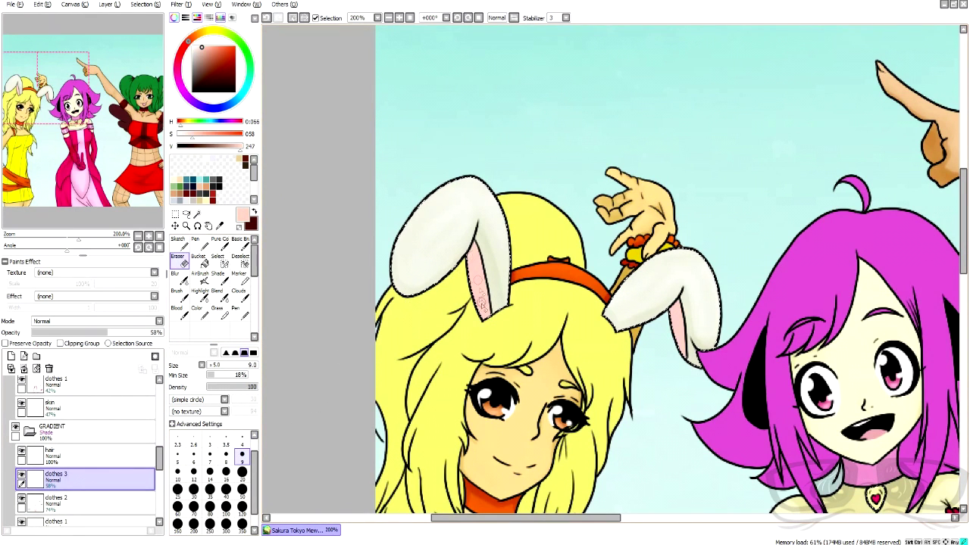
# - Airbrush a darker pink gradient onto the inside of both bunny ears at size 16, and smooth it with the Blur tool
pyautogui.click(185, 47)
pyautogui.click(205, 49)
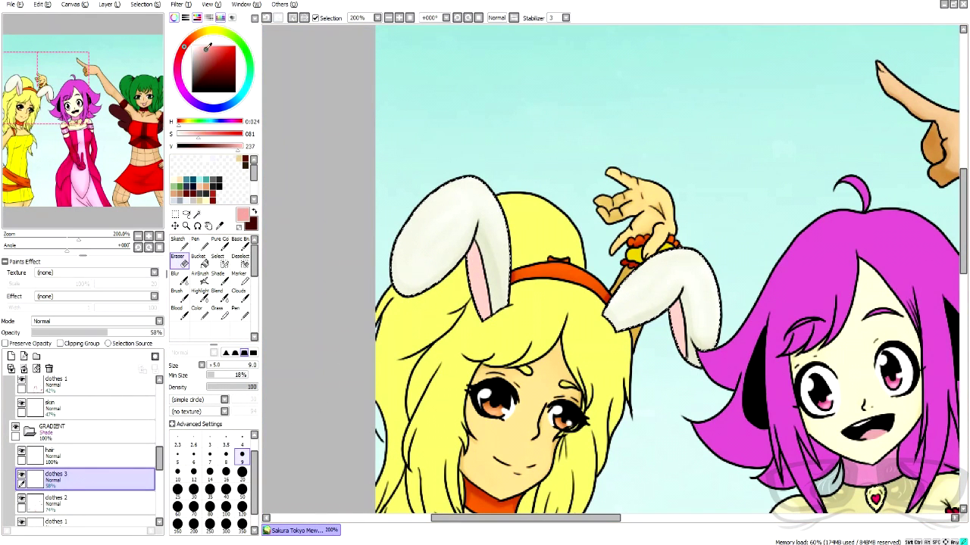
pyautogui.click(201, 279)
pyautogui.scroll(4, 481, 272)
pyautogui.moveTo(470, 286); pyautogui.dragTo(503, 432)
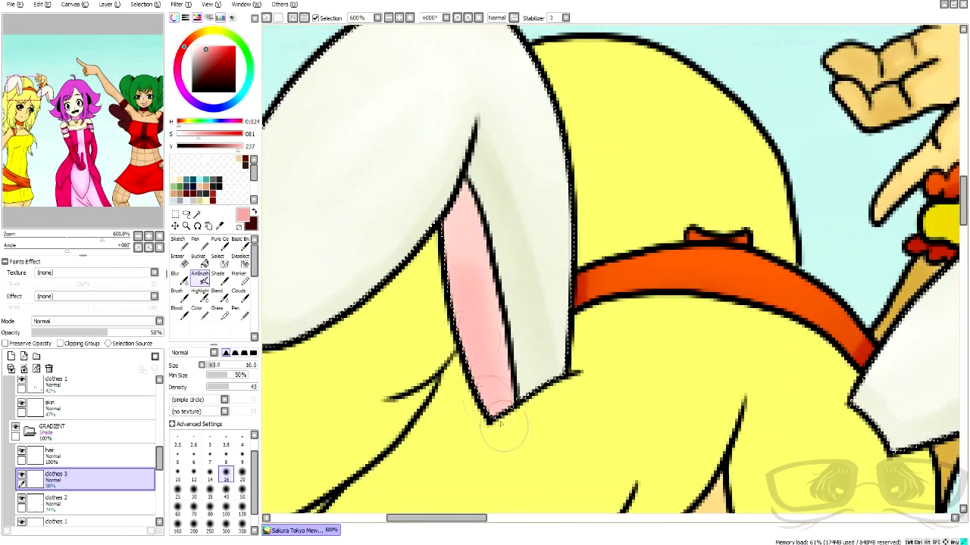
pyautogui.moveTo(473, 519); pyautogui.dragTo(537, 519)
pyautogui.moveTo(637, 387); pyautogui.dragTo(649, 480)
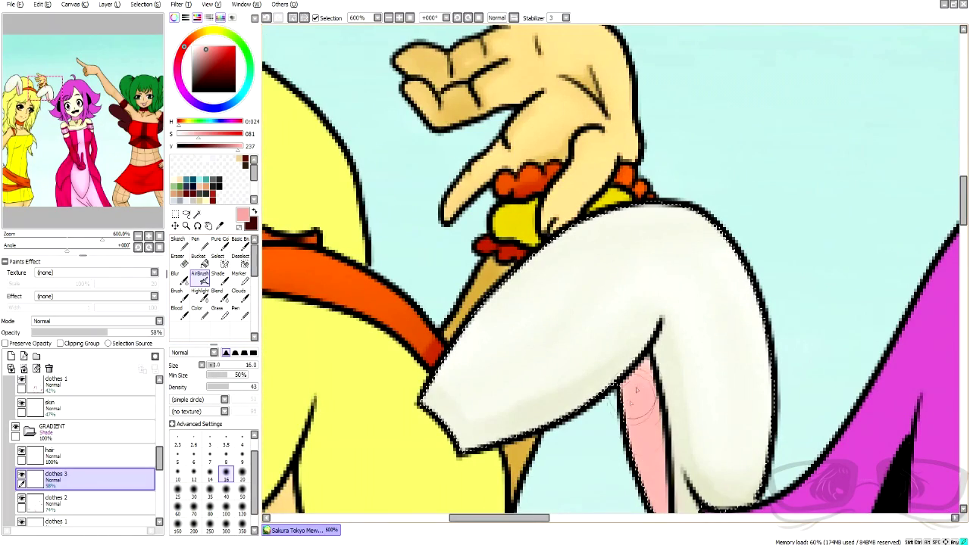
pyautogui.press('b')
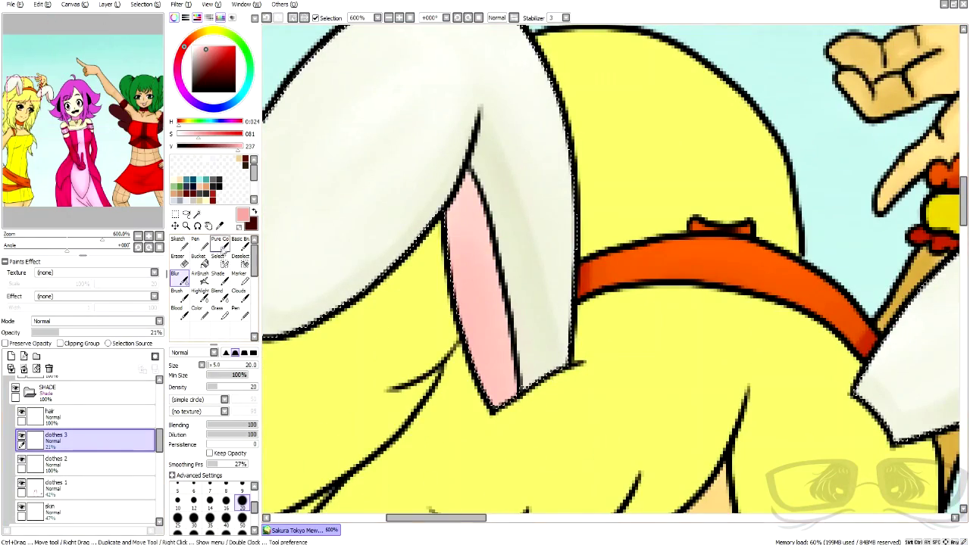
# - Paint darker pink hard shadows inside both bunny ears with the Shade brush at size 10, on clothes 3 in the SHADE group
pyautogui.click(218, 272)
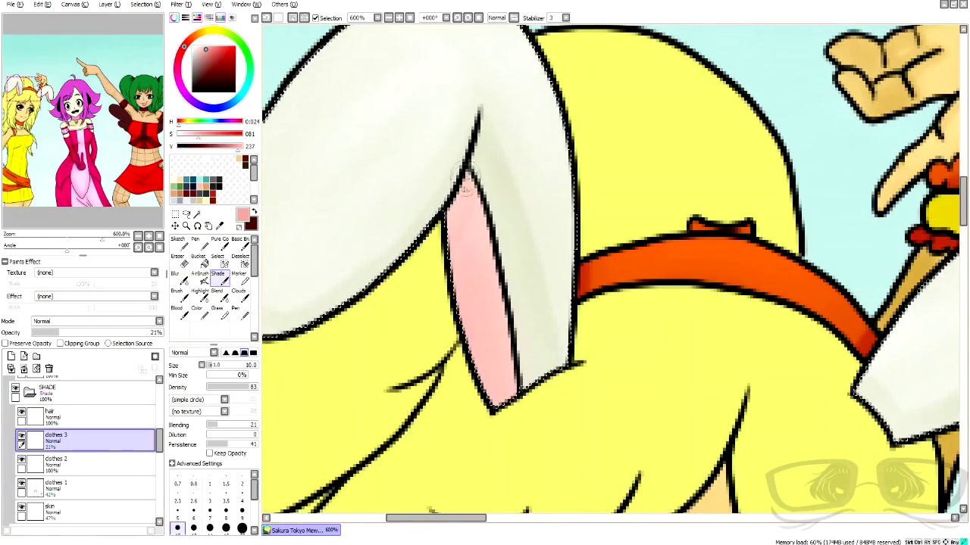
pyautogui.moveTo(465, 185); pyautogui.dragTo(494, 381)
pyautogui.moveTo(465, 227); pyautogui.dragTo(503, 406)
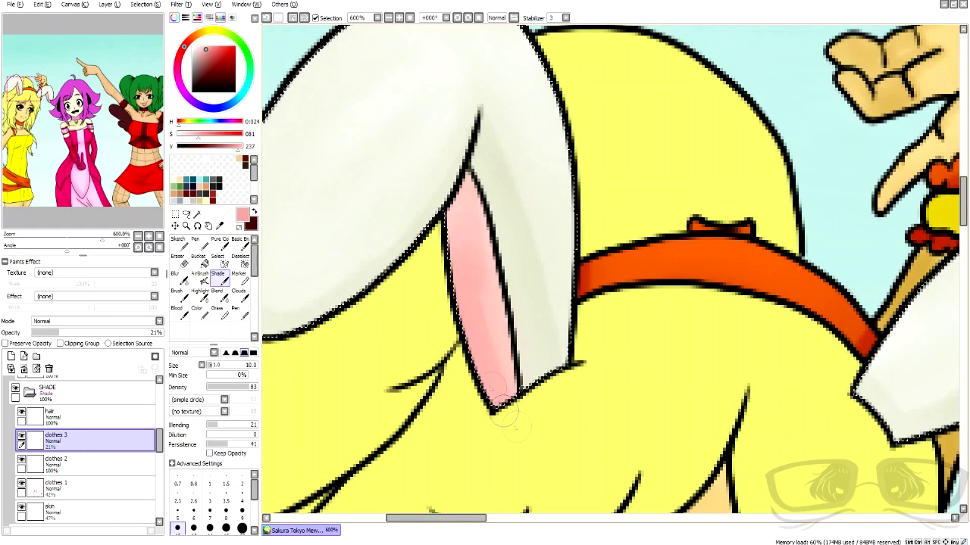
pyautogui.click(267, 18)
pyautogui.click(268, 18)
pyautogui.moveTo(468, 189)
pyautogui.mouseDown()
pyautogui.moveTo(448, 269)
pyautogui.moveTo(489, 383)
pyautogui.mouseUp()
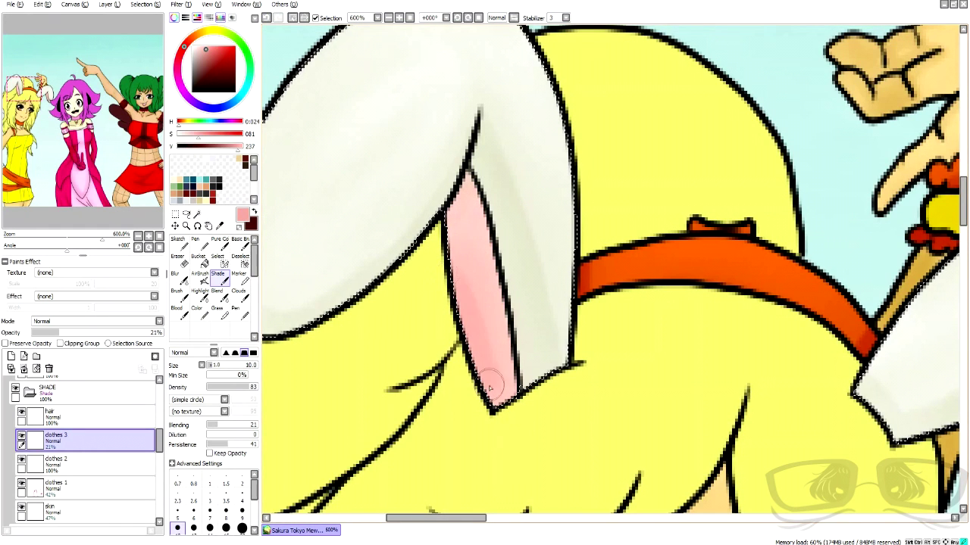
pyautogui.moveTo(479, 519); pyautogui.dragTo(549, 521)
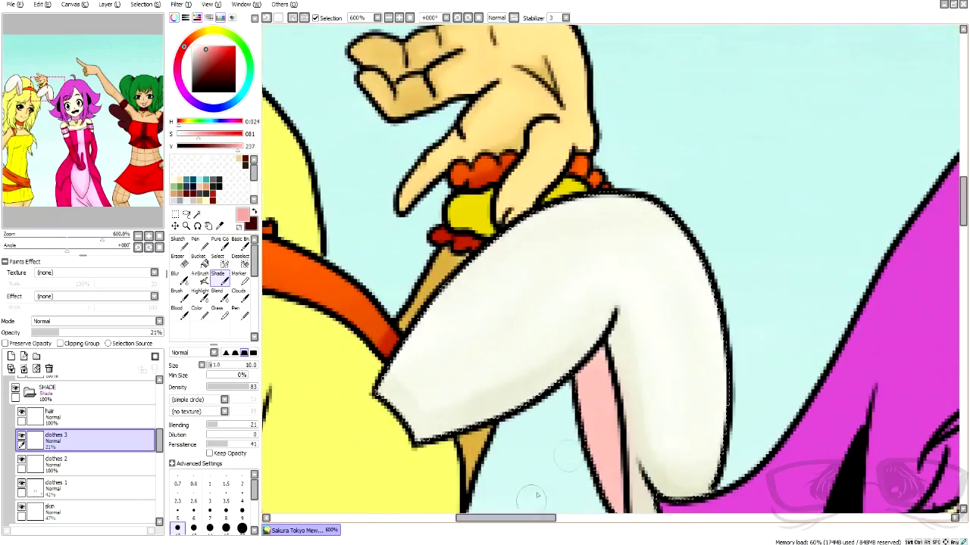
pyautogui.moveTo(962, 194); pyautogui.dragTo(952, 203)
pyautogui.moveTo(594, 261); pyautogui.dragTo(613, 421)
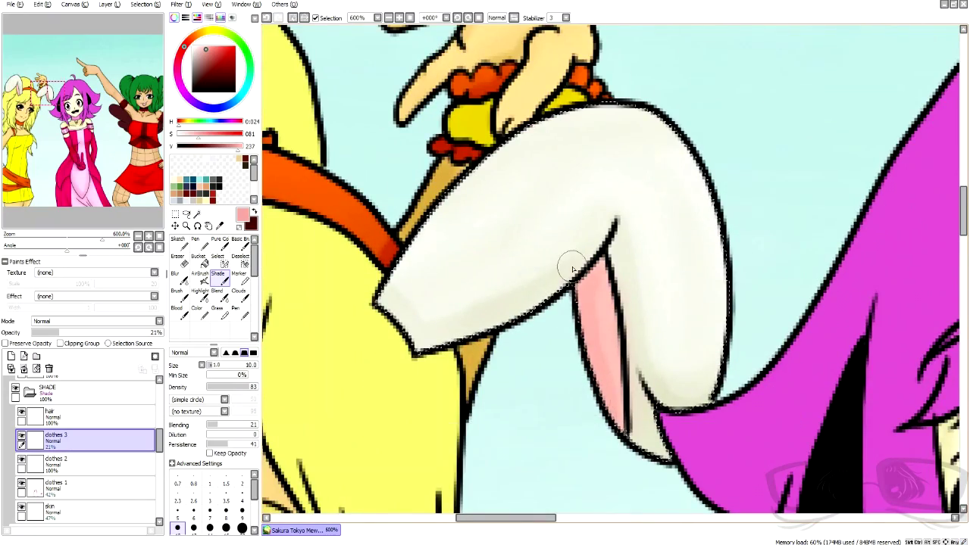
# - Paint a greyish-green hard shadow onto the fluffy white tail beside the blonde character's orange sash with the Shade brush
pyautogui.scroll(-6, 572, 263)
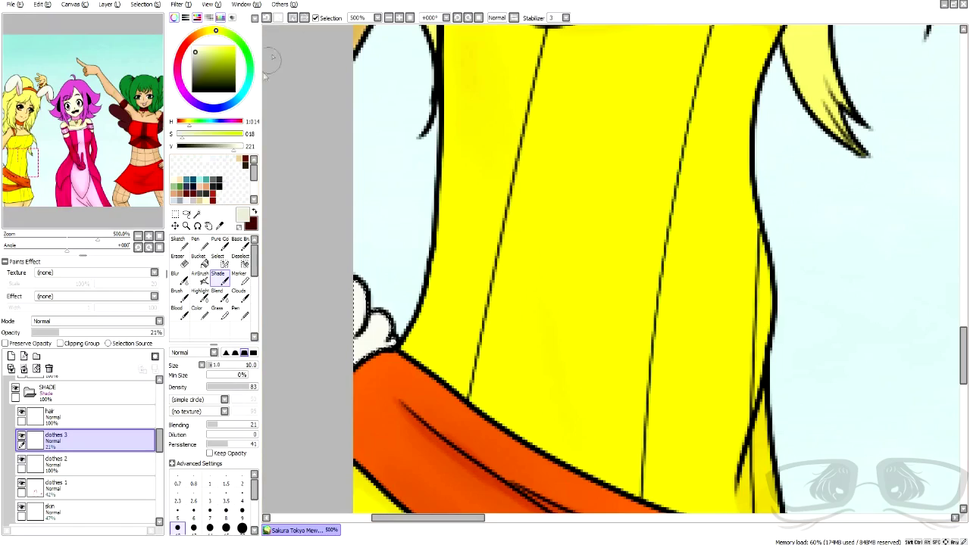
pyautogui.click(199, 59)
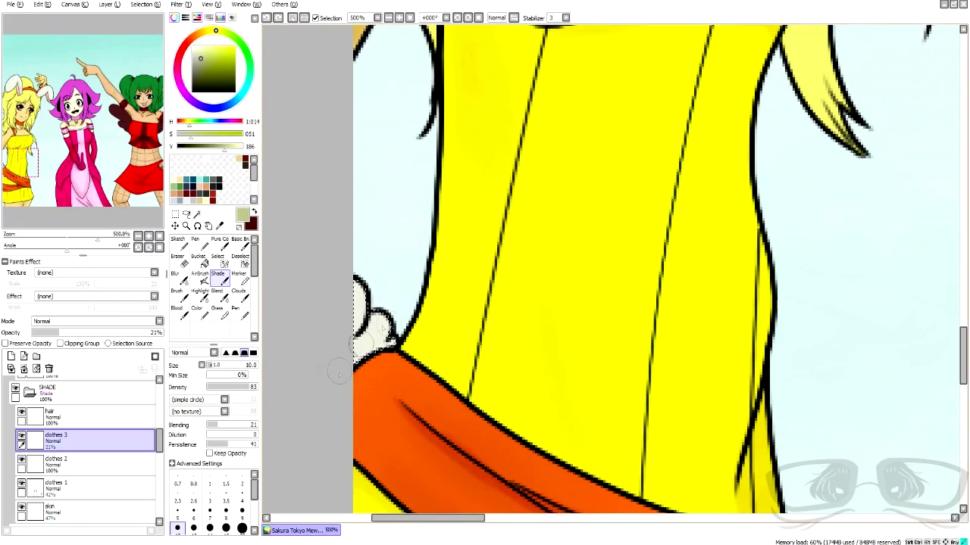
# - Shade the blonde character's pale choker pendant with a darker yellow, using the Shade brush at size 6
pyautogui.scroll(-6, 349, 332)
pyautogui.scroll(10, 421, 222)
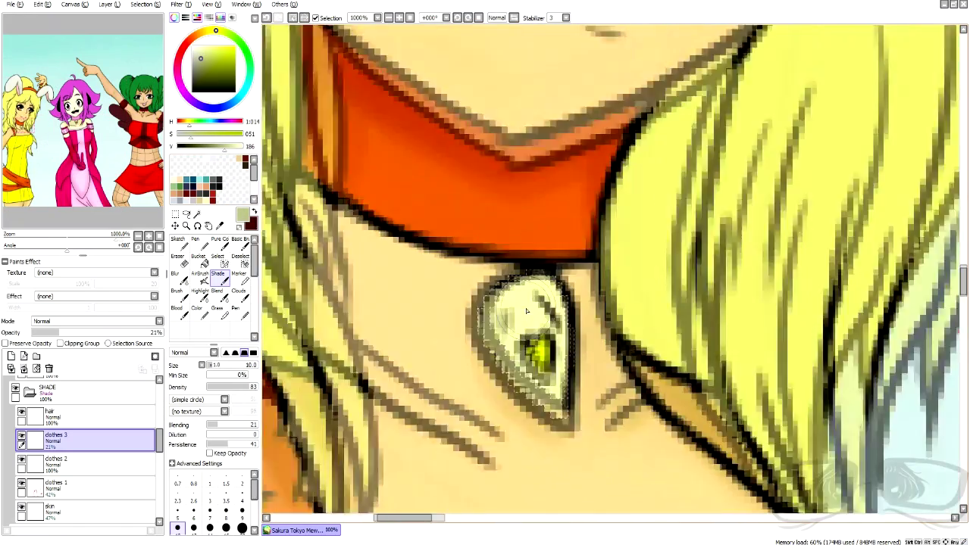
pyautogui.scroll(3, 528, 312)
pyautogui.rightClick(527, 311)
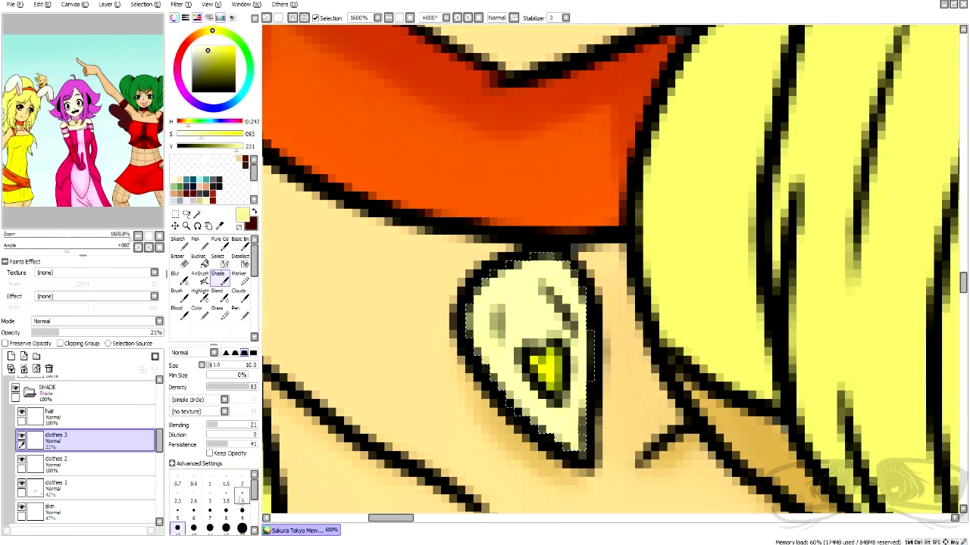
pyautogui.click(193, 511)
pyautogui.moveTo(483, 367); pyautogui.dragTo(563, 441)
pyautogui.hotkey('ctrl', 'z')
pyautogui.click(212, 55)
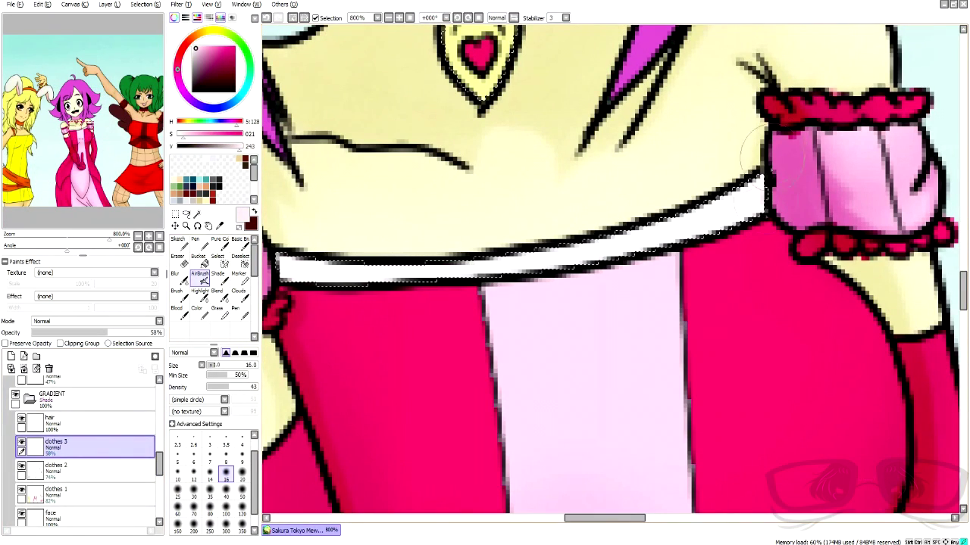
# - Airbrush a soft dusty-pink gradient along the purple-haired character's white neckline trim at size 16, and smooth it with the Blur tool
pyautogui.click(200, 50)
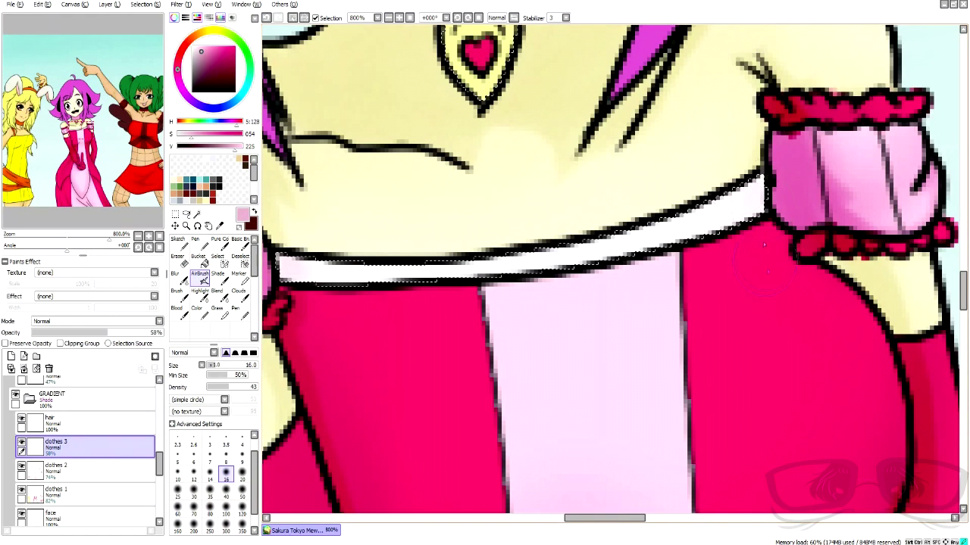
pyautogui.click(175, 273)
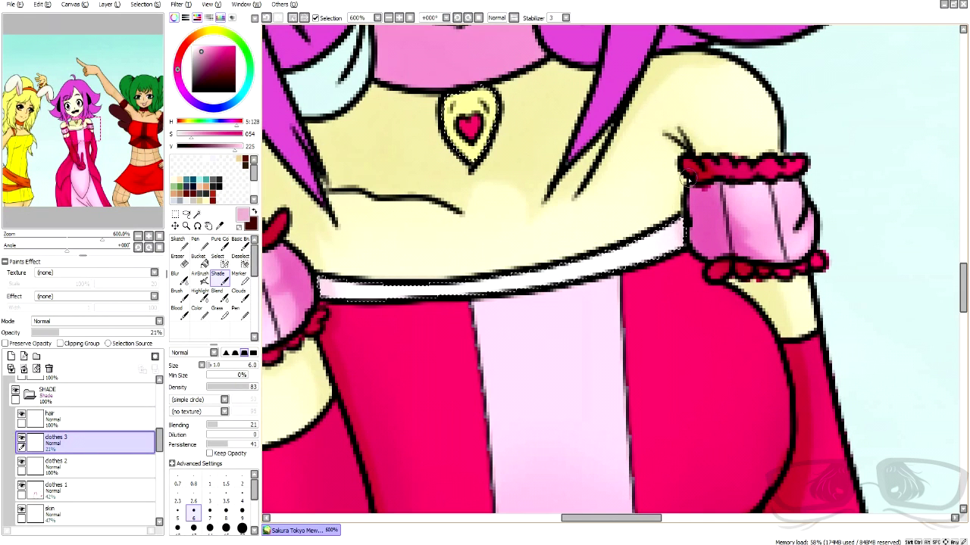
pyautogui.scroll(-7, 687, 178)
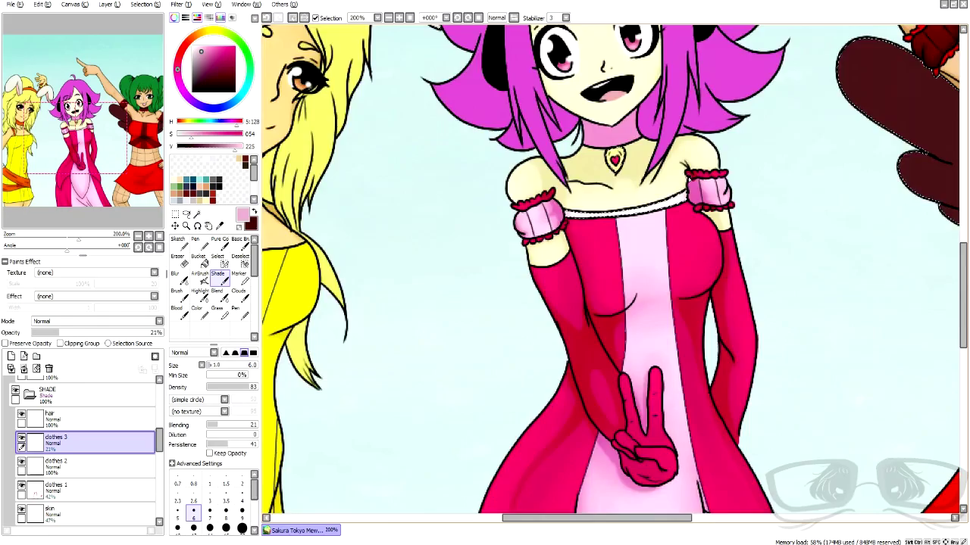
# - Airbrush a darker brown gradient onto the green-haired character's maroon wings at size 16, on clothes 3 in the GRADIENT group
pyautogui.scroll(1, 631, 148)
pyautogui.scroll(3, 631, 150)
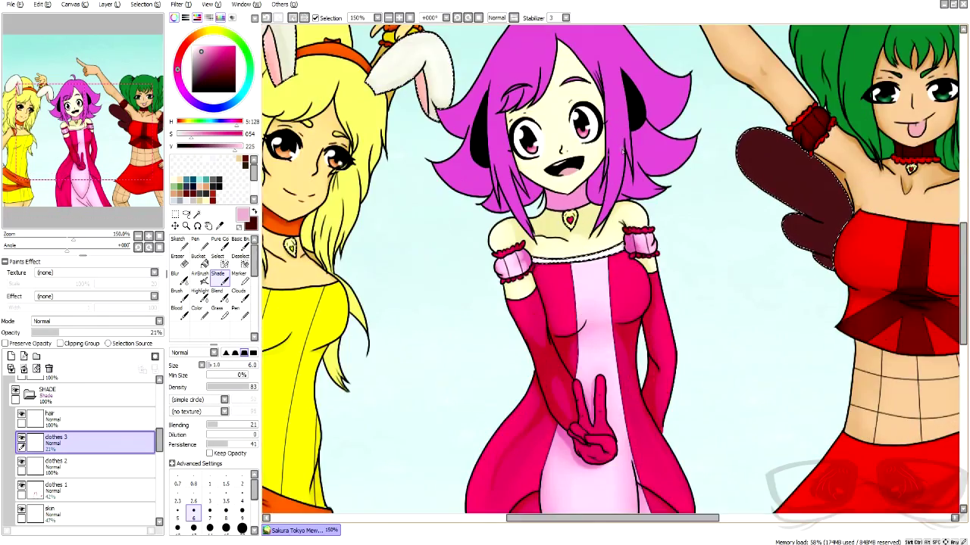
pyautogui.scroll(-3, 625, 151)
pyautogui.scroll(1, 621, 151)
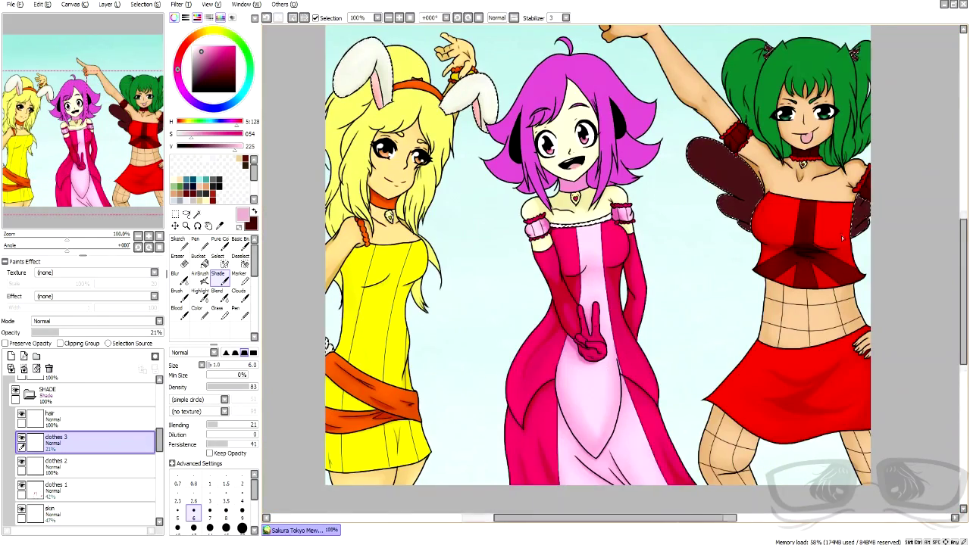
pyautogui.scroll(3, 803, 121)
pyautogui.scroll(-2, 681, 228)
pyautogui.scroll(2, 546, 353)
pyautogui.click(207, 82)
pyautogui.moveTo(159, 440); pyautogui.dragTo(159, 465)
pyautogui.click(99, 441)
pyautogui.click(202, 277)
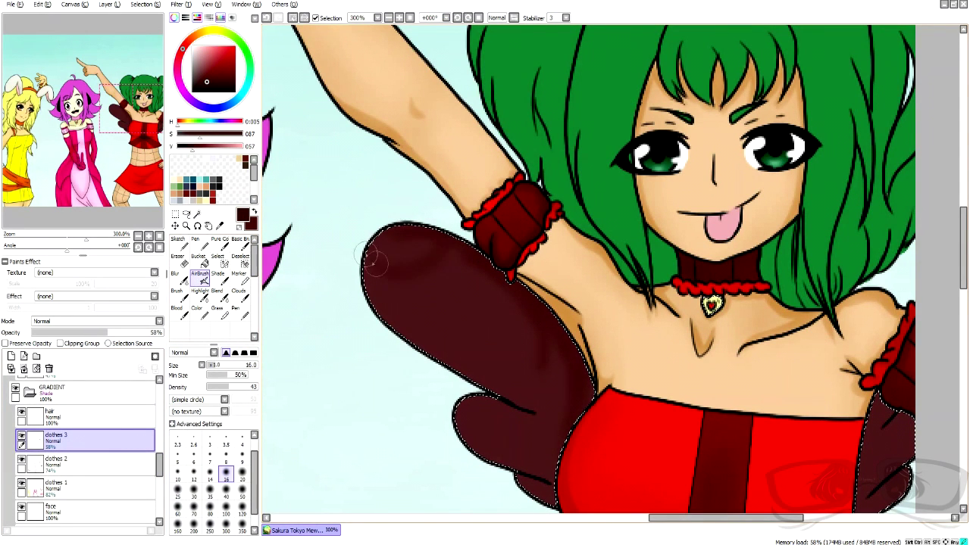
pyautogui.moveTo(487, 302)
pyautogui.mouseDown()
pyautogui.moveTo(474, 379)
pyautogui.moveTo(572, 428)
pyautogui.moveTo(443, 417)
pyautogui.mouseUp()
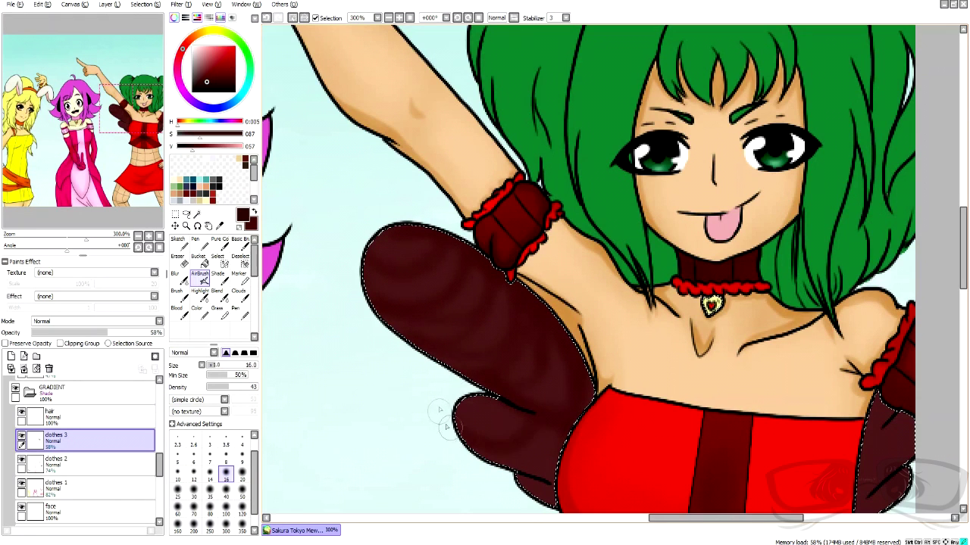
# - Smooth the wings' brown gradient with the Blur tool at size 35
pyautogui.click(175, 277)
pyautogui.click(209, 518)
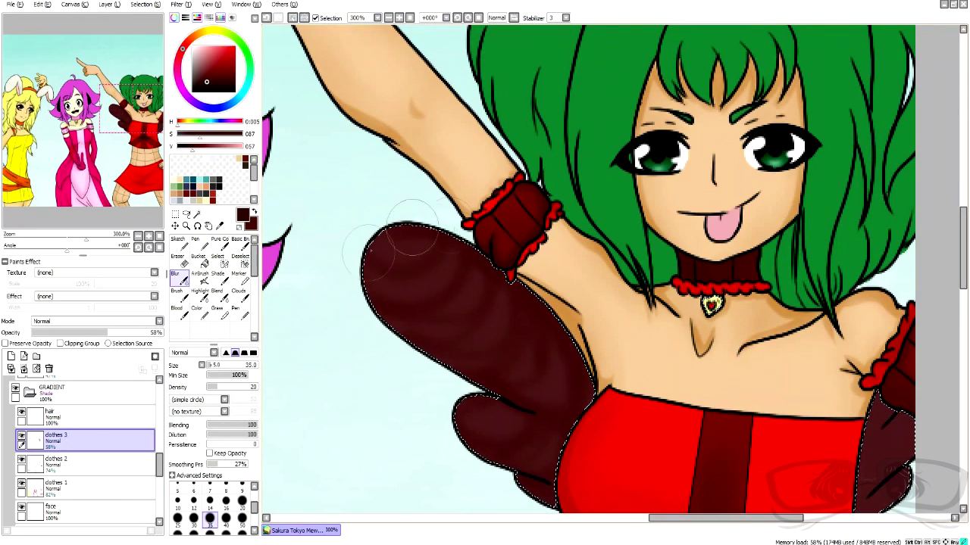
pyautogui.moveTo(437, 297)
pyautogui.mouseDown()
pyautogui.moveTo(435, 426)
pyautogui.moveTo(494, 288)
pyautogui.mouseUp()
pyautogui.scroll(-3, 496, 296)
pyautogui.scroll(3, 496, 296)
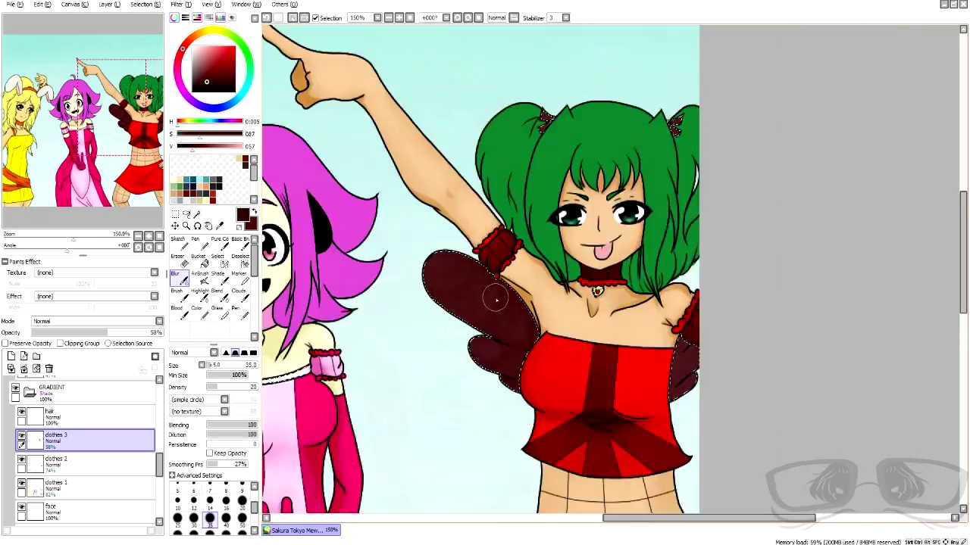
pyautogui.moveTo(535, 367)
pyautogui.mouseDown()
pyautogui.moveTo(385, 287)
pyautogui.moveTo(526, 383)
pyautogui.mouseUp()
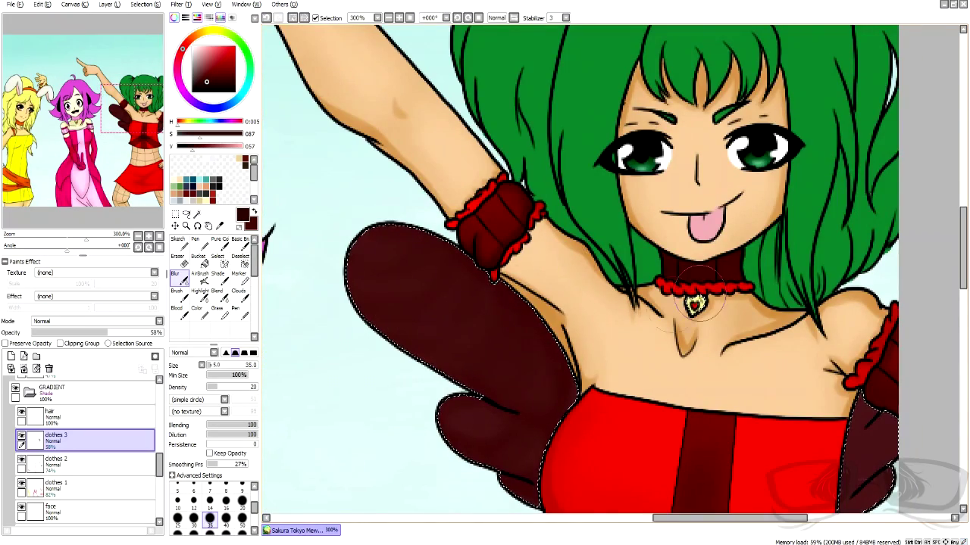
# - Airbrush the dark brown gradient onto the green-haired character's maroon hair bows at size 16
pyautogui.scroll(-3, 697, 292)
pyautogui.scroll(6, 691, 168)
pyautogui.click(201, 278)
pyautogui.click(226, 473)
pyautogui.moveTo(464, 297); pyautogui.dragTo(410, 379)
pyautogui.scroll(-2, 436, 356)
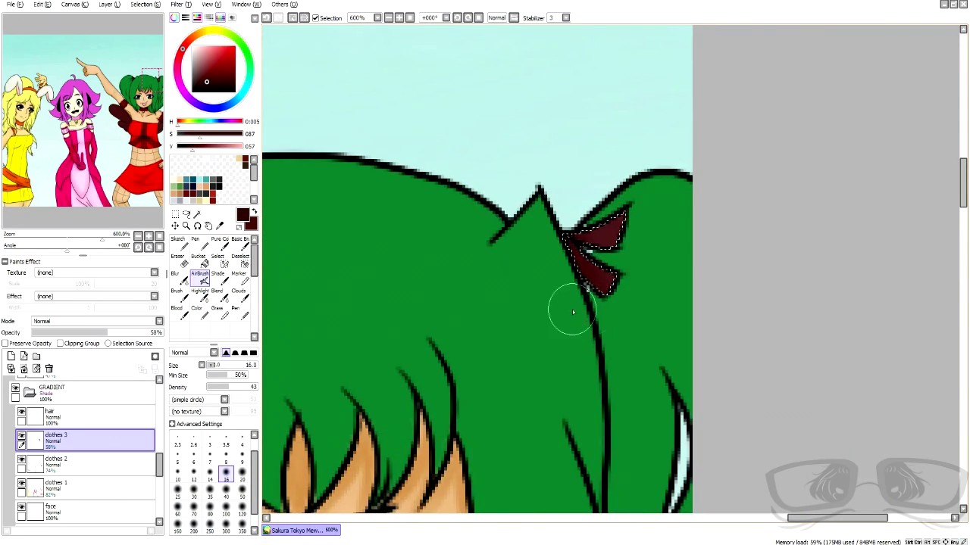
pyautogui.scroll(-3, 567, 308)
pyautogui.scroll(2, 536, 413)
pyautogui.moveTo(598, 409)
pyautogui.mouseDown()
pyautogui.moveTo(660, 392)
pyautogui.moveTo(612, 454)
pyautogui.moveTo(623, 397)
pyautogui.mouseUp()
# - Soften the shading on the maroon hair bows with the Blur tool, reducing its size to 14
pyautogui.click(185, 280)
pyautogui.moveTo(615, 451)
pyautogui.mouseDown()
pyautogui.moveTo(635, 468)
pyautogui.moveTo(659, 346)
pyautogui.mouseUp()
pyautogui.scroll(-2, 660, 346)
pyautogui.scroll(3, 630, 167)
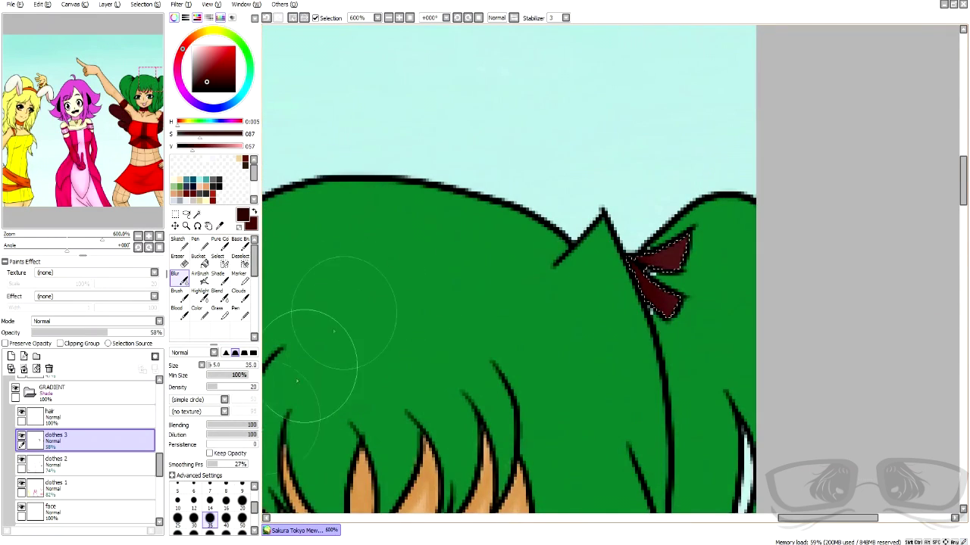
pyautogui.click(210, 503)
pyautogui.moveTo(810, 519); pyautogui.dragTo(774, 518)
pyautogui.scroll(-5, 342, 284)
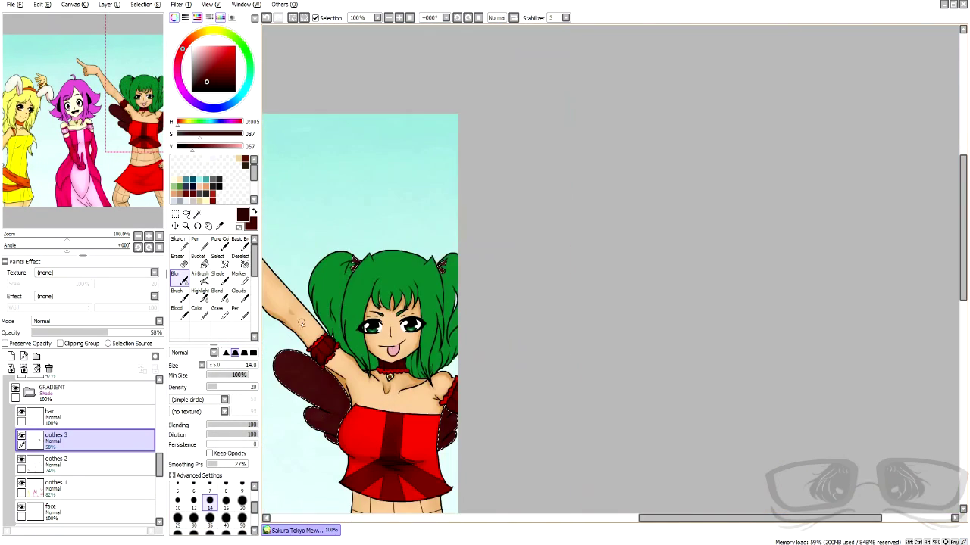
# - Paint dark brown hard shadows onto the maroon wings with the Shade brush at size 9, on clothes 3 in the SHADE group
pyautogui.scroll(4, 103, 459)
pyautogui.click(99, 452)
pyautogui.scroll(-1, 307, 432)
pyautogui.scroll(3, 297, 419)
pyautogui.scroll(-2, 297, 419)
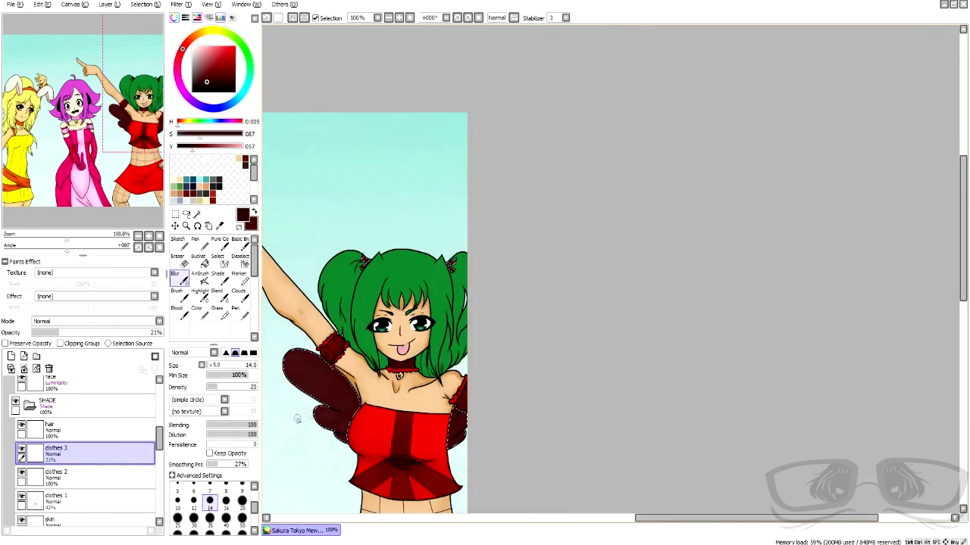
pyautogui.scroll(3, 297, 419)
pyautogui.click(218, 275)
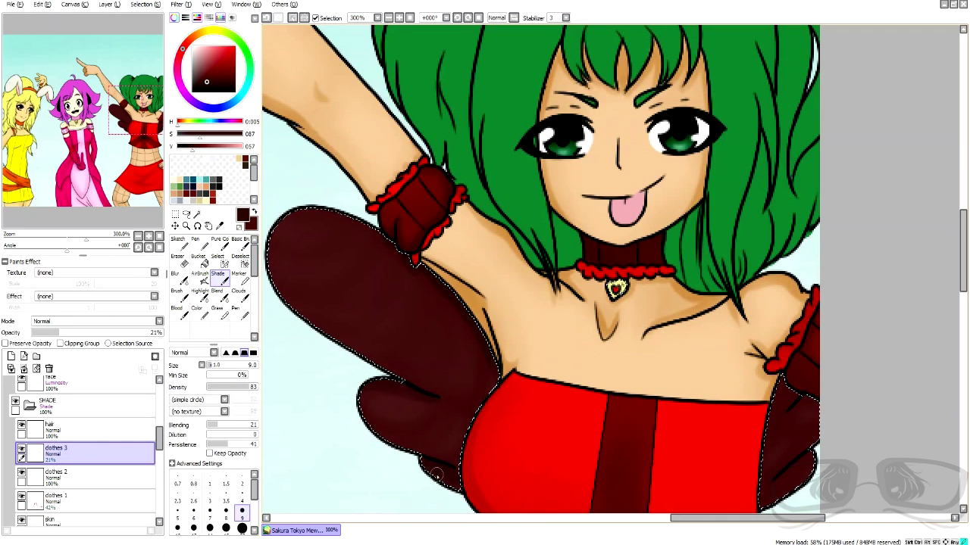
pyautogui.moveTo(693, 519); pyautogui.dragTo(726, 523)
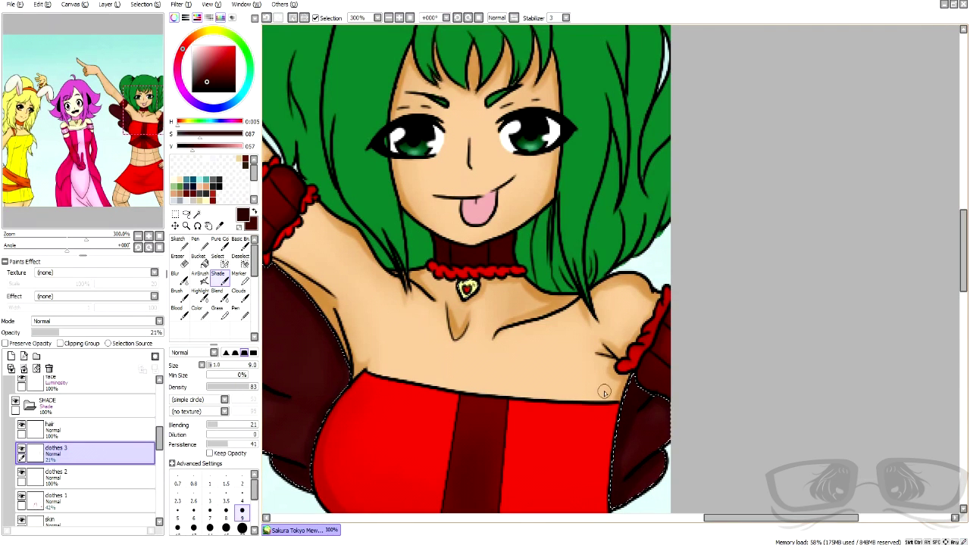
# - Paint dark brown hard shadows onto the green-haired character's hair bows with the Shade brush at size 9
pyautogui.scroll(-1, 569, 352)
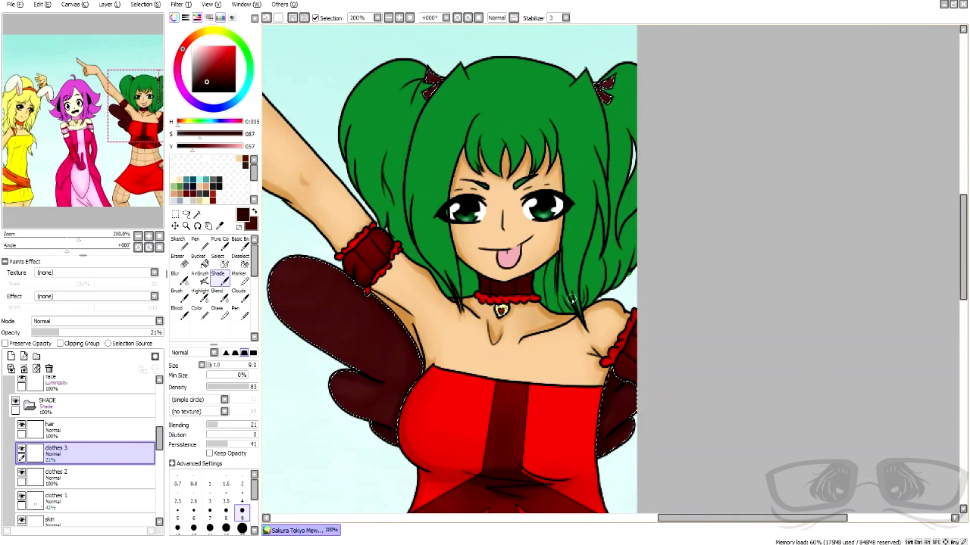
pyautogui.scroll(5, 583, 76)
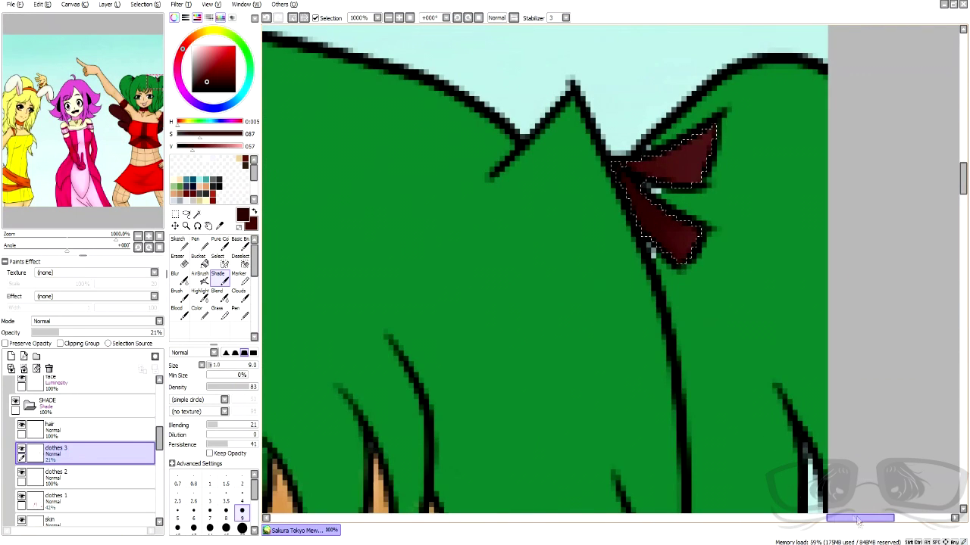
pyautogui.moveTo(858, 522); pyautogui.dragTo(772, 521)
pyautogui.moveTo(678, 181)
pyautogui.mouseDown()
pyautogui.moveTo(691, 203)
pyautogui.moveTo(712, 187)
pyautogui.mouseUp()
pyautogui.scroll(-8, 649, 255)
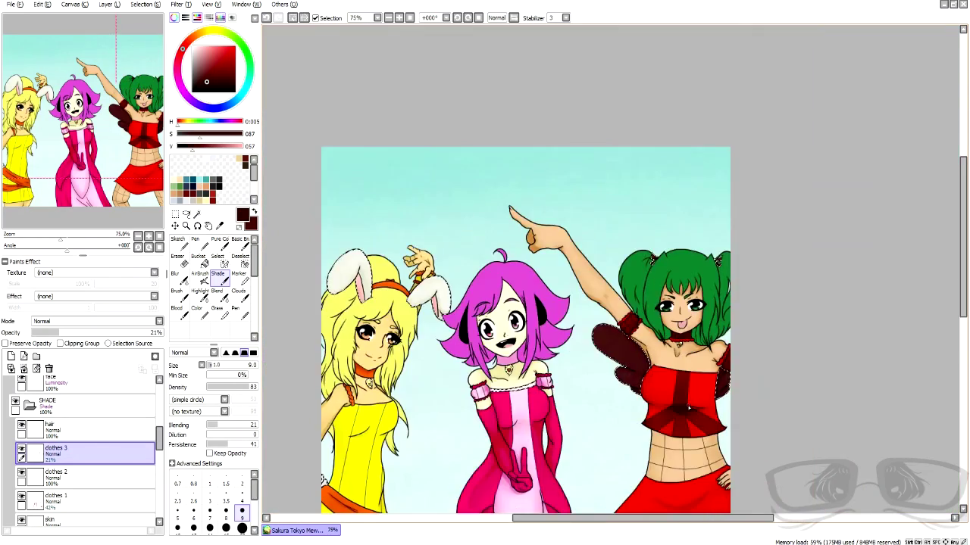
pyautogui.scroll(1, 688, 409)
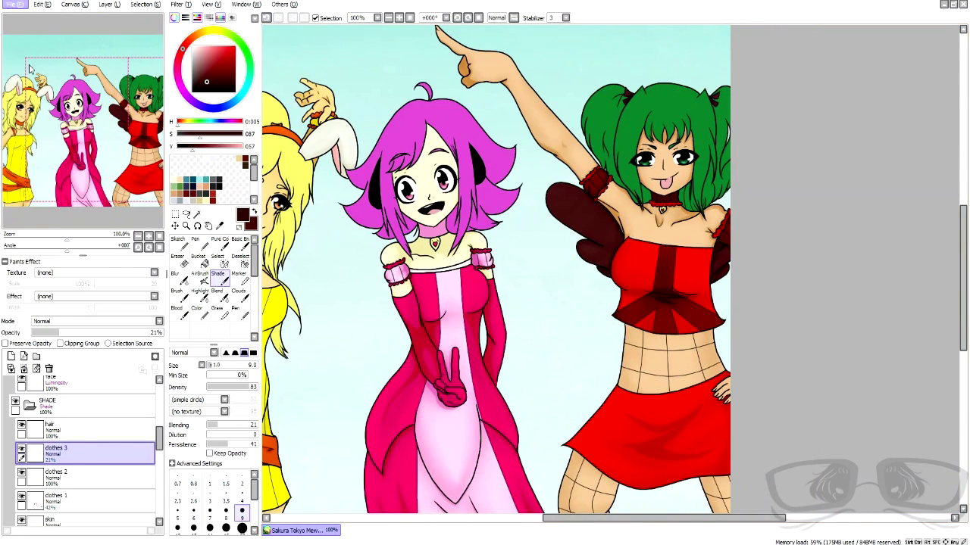
# - Select all three characters' hair areas with the Magic Wand on the COLOR group's hair layer, and activate the GRADIENT group's hair layer
pyautogui.scroll(-5, 54, 457)
pyautogui.click(55, 460)
pyautogui.click(197, 214)
pyautogui.click(402, 290)
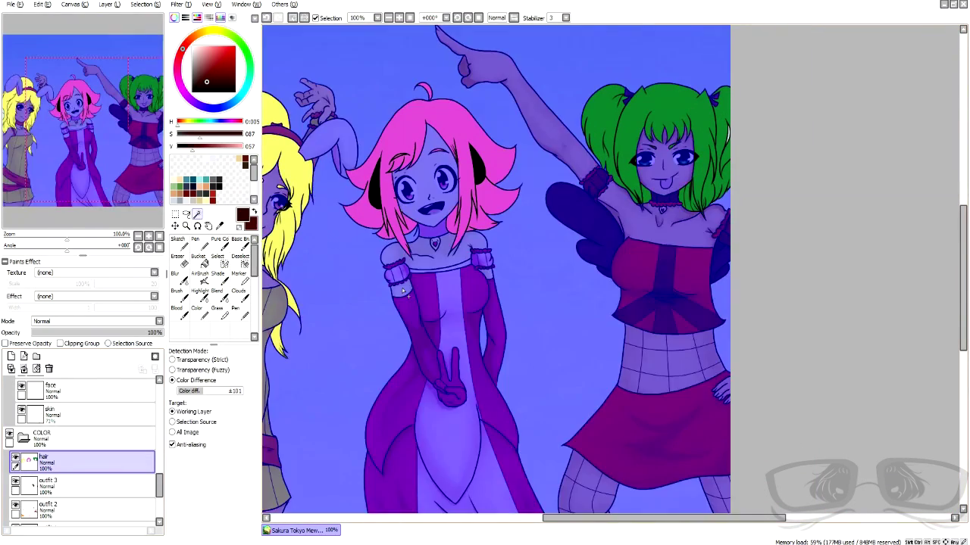
pyautogui.scroll(-2, 318, 303)
pyautogui.scroll(6, 297, 318)
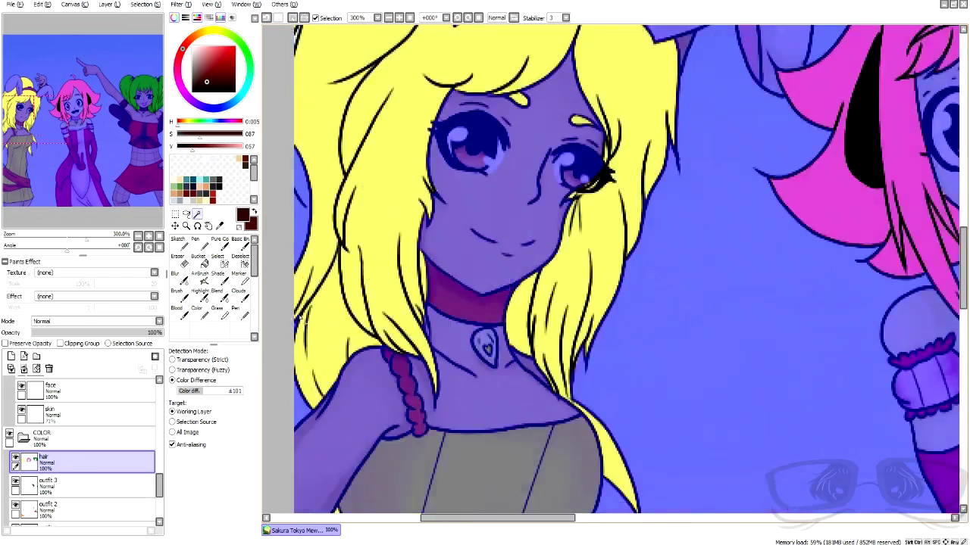
pyautogui.scroll(-2, 299, 319)
pyautogui.scroll(-2, 303, 323)
pyautogui.scroll(4, 303, 323)
pyautogui.scroll(-1, 288, 311)
pyautogui.scroll(-2, 264, 302)
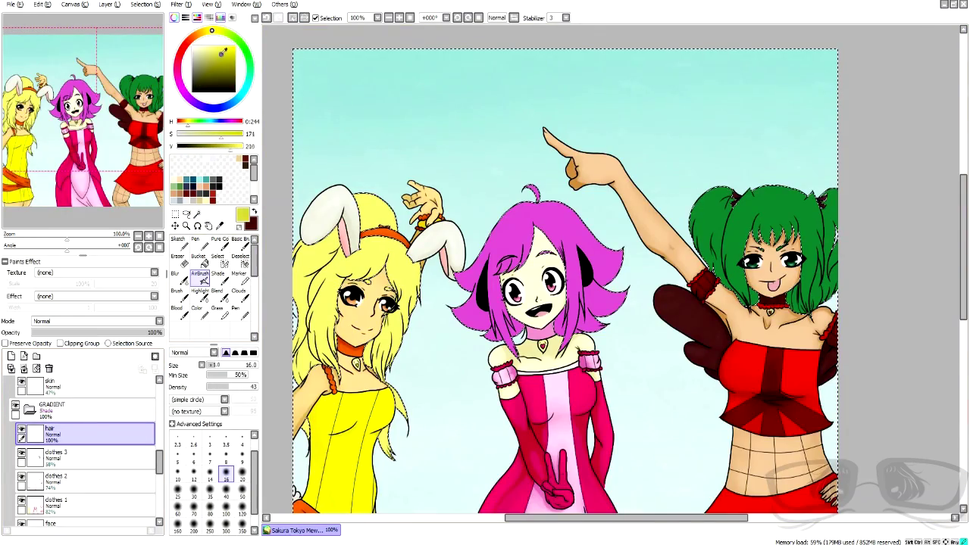
# - Airbrush a dark yellow gradient onto the blonde character's eyebrows and front hair strands at size 20
pyautogui.click(221, 55)
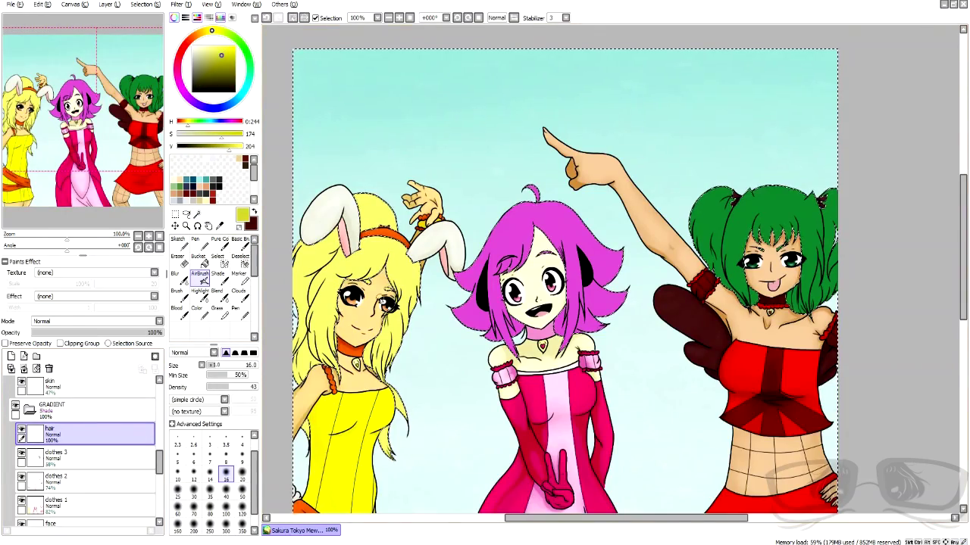
pyautogui.scroll(2, 309, 289)
pyautogui.click(243, 474)
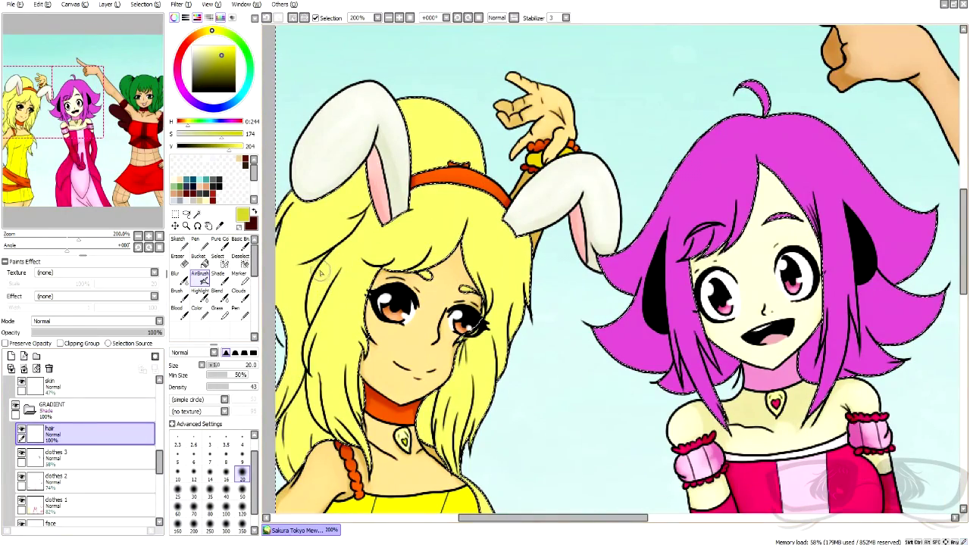
pyautogui.click(229, 67)
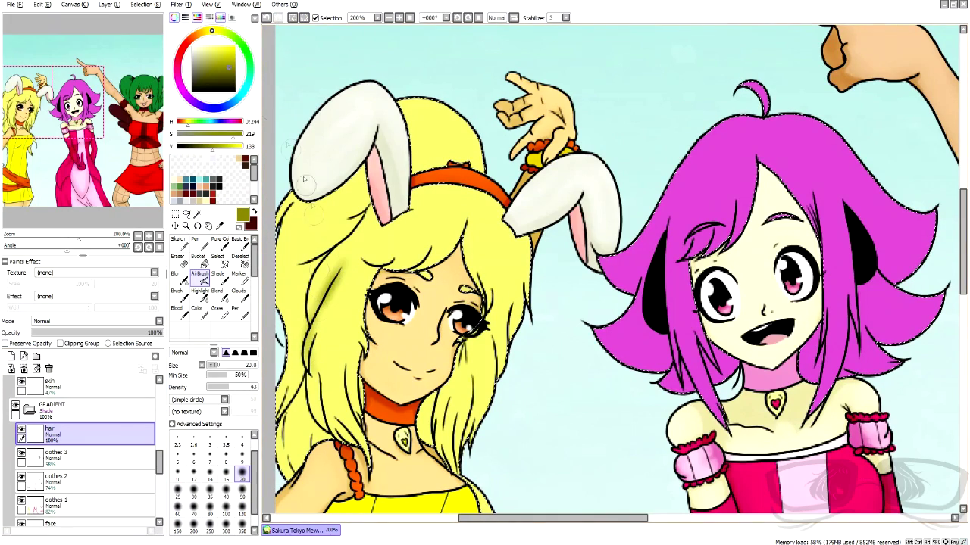
pyautogui.click(229, 56)
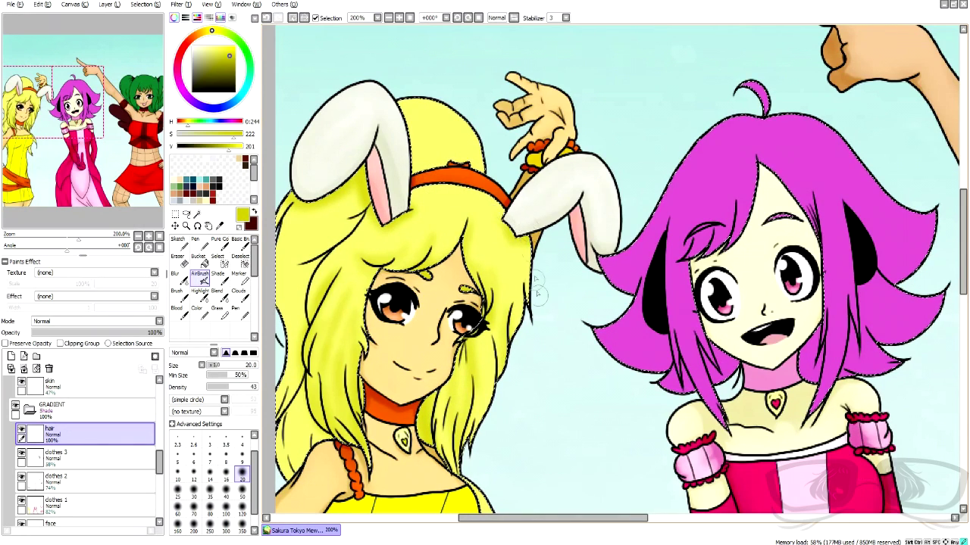
# - Extend the dark yellow airbrush gradient over the blonde character's bun, crown and back hair at size 20
pyautogui.moveTo(428, 138); pyautogui.dragTo(413, 118)
pyautogui.moveTo(470, 159); pyautogui.dragTo(460, 122)
pyautogui.moveTo(503, 518); pyautogui.dragTo(479, 518)
pyautogui.moveTo(441, 203); pyautogui.dragTo(391, 282)
pyautogui.moveTo(391, 399)
pyautogui.mouseDown()
pyautogui.moveTo(408, 447)
pyautogui.moveTo(377, 424)
pyautogui.mouseUp()
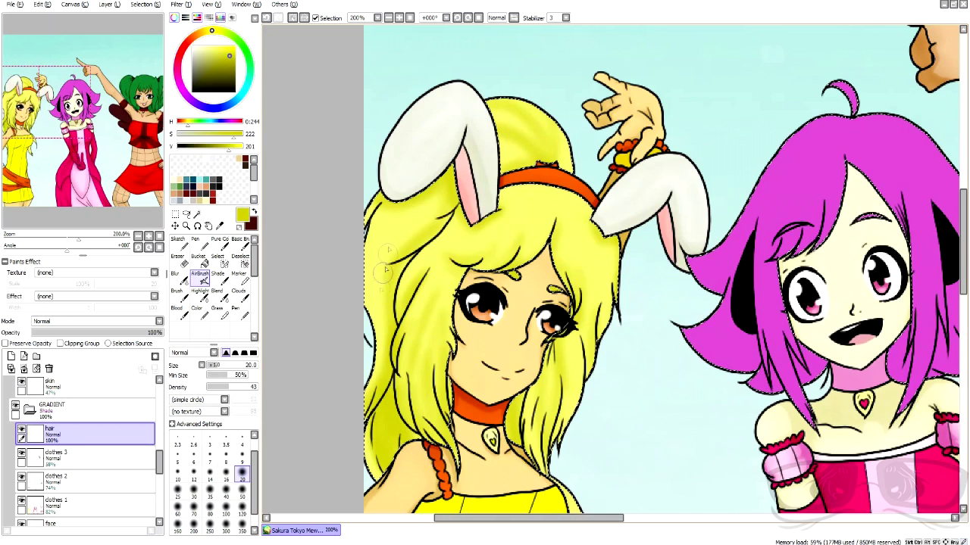
pyautogui.moveTo(369, 238); pyautogui.dragTo(375, 333)
# - Smooth the blonde hair gradient with the Blur tool at size 35 and lower the gradient hair layer's opacity
pyautogui.click(181, 279)
pyautogui.click(210, 519)
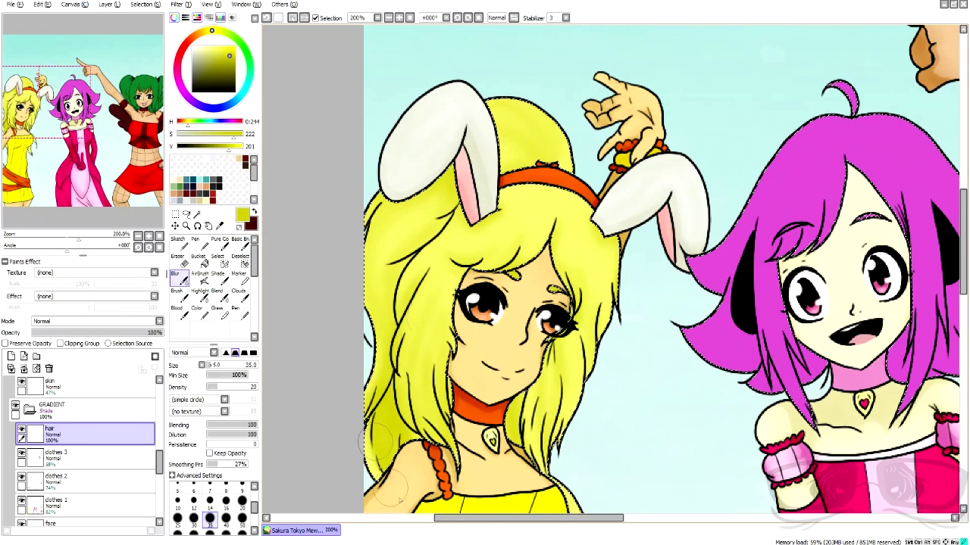
pyautogui.scroll(-3, 476, 421)
pyautogui.click(128, 334)
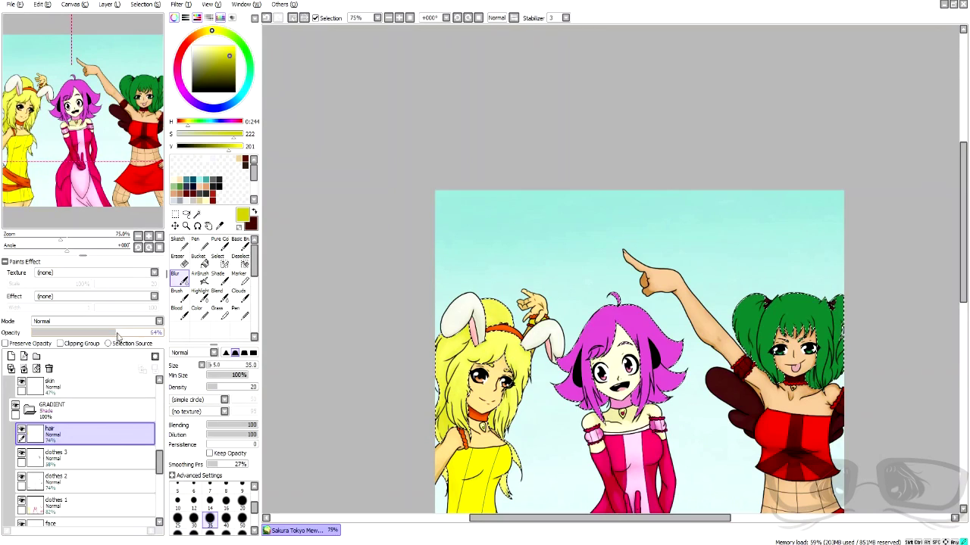
# - Paint dark yellow hard shadows on the blonde hair beneath the bunny ears at size 9, setting the SHADE group's hair layer to 45% opacity
pyautogui.scroll(5, 96, 422)
pyautogui.click(95, 414)
pyautogui.click(220, 279)
pyautogui.scroll(4, 464, 380)
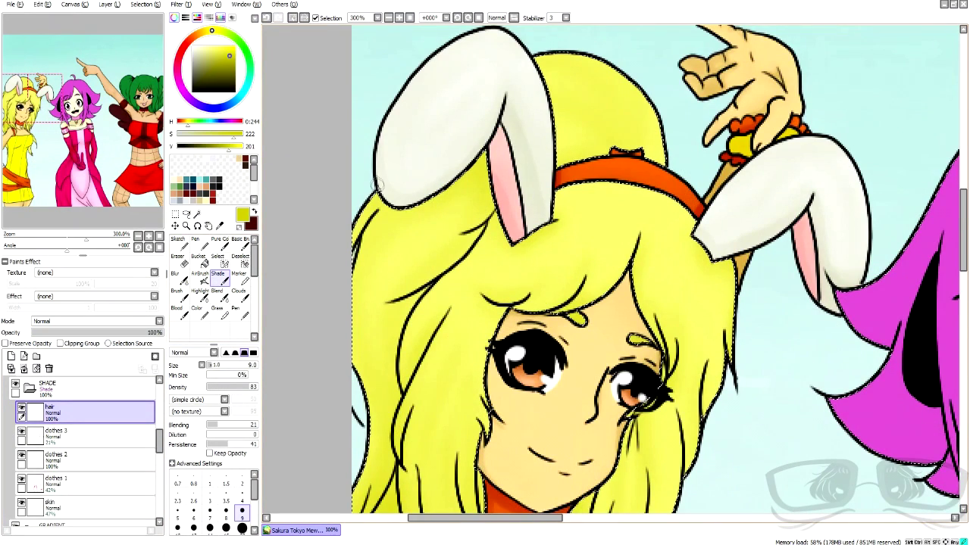
pyautogui.moveTo(471, 174); pyautogui.dragTo(484, 150)
pyautogui.moveTo(105, 333); pyautogui.dragTo(91, 333)
pyautogui.moveTo(482, 153)
pyautogui.mouseDown()
pyautogui.moveTo(489, 191)
pyautogui.moveTo(493, 162)
pyautogui.mouseUp()
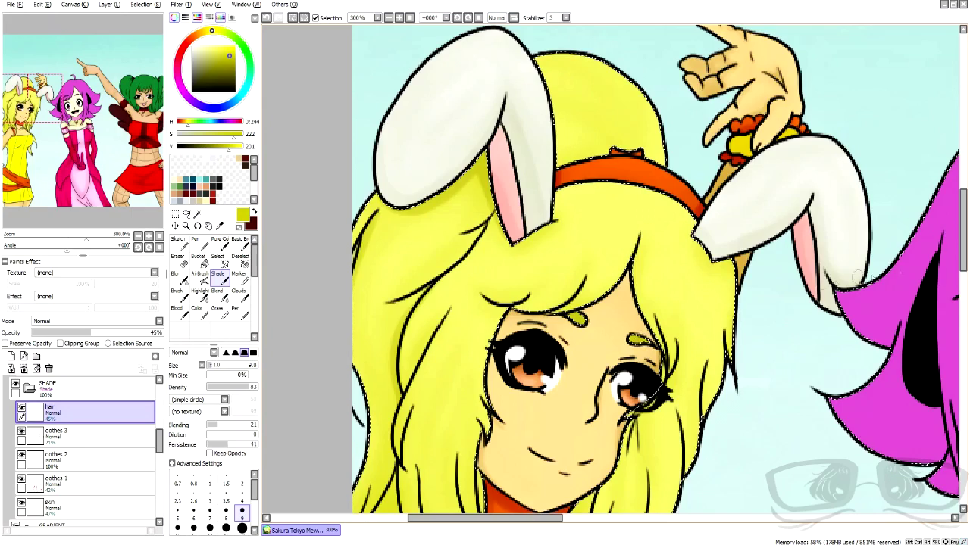
# - Paint dark yellow hard shadows along the blonde character's back hair and the strands framing her face with the Shade brush at size 9
pyautogui.moveTo(962, 249); pyautogui.dragTo(963, 281)
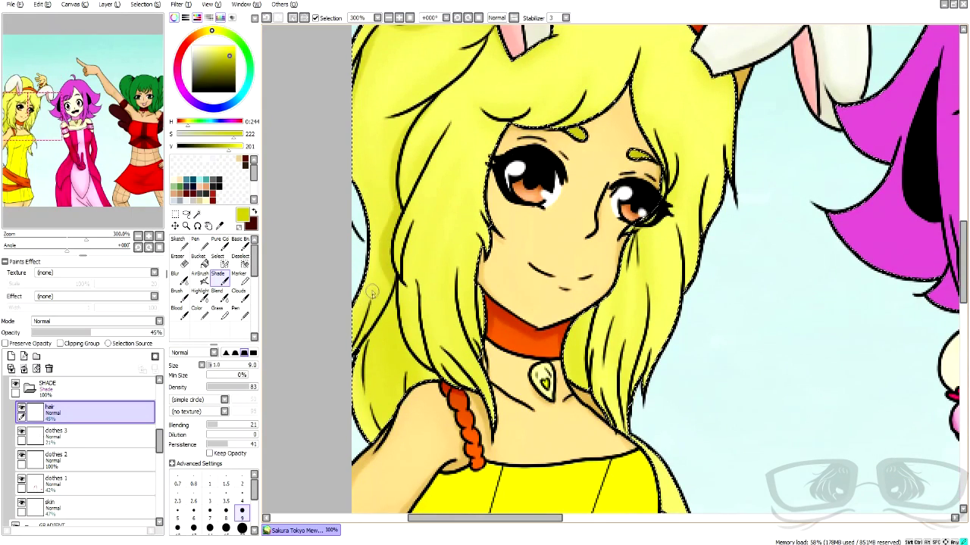
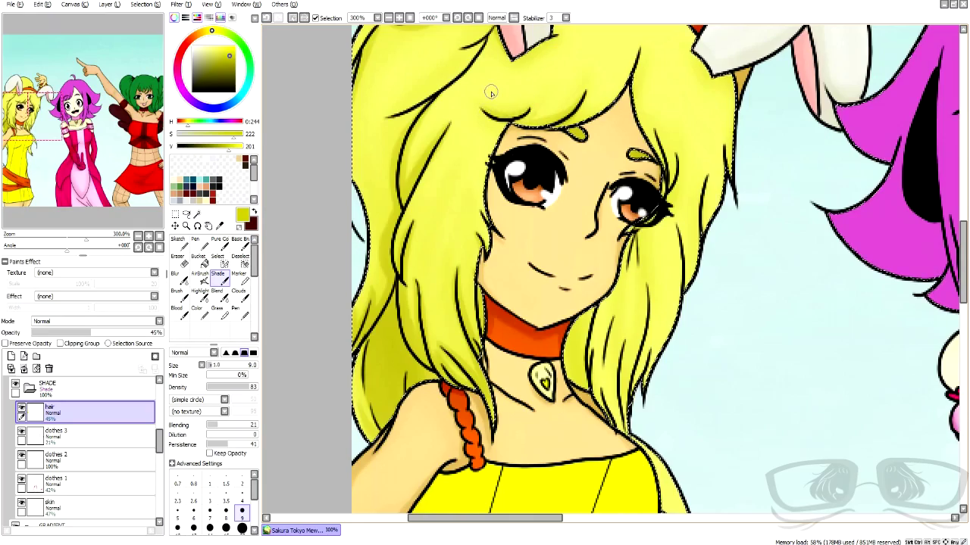
pyautogui.scroll(-3, 491, 92)
pyautogui.scroll(4, 562, 104)
pyautogui.moveTo(492, 249); pyautogui.dragTo(481, 315)
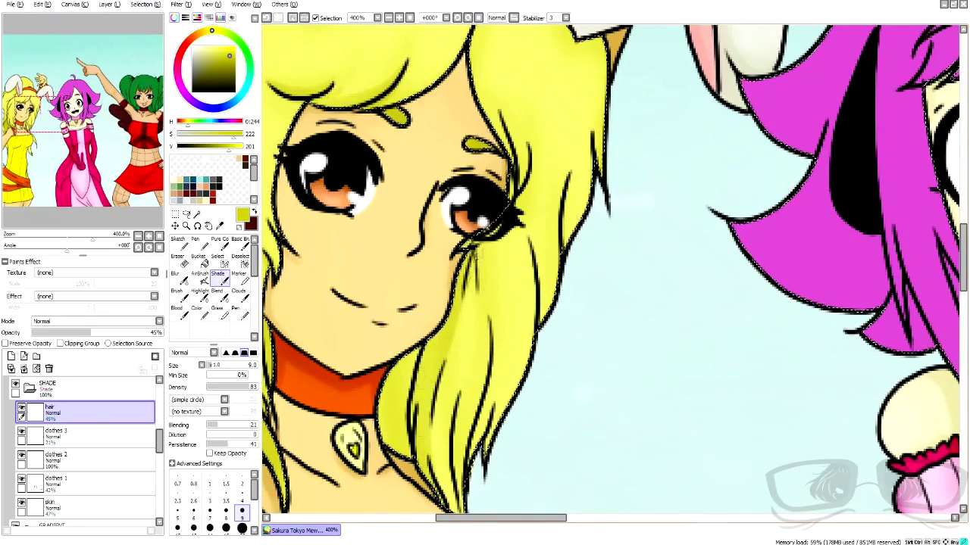
pyautogui.scroll(-3, 432, 363)
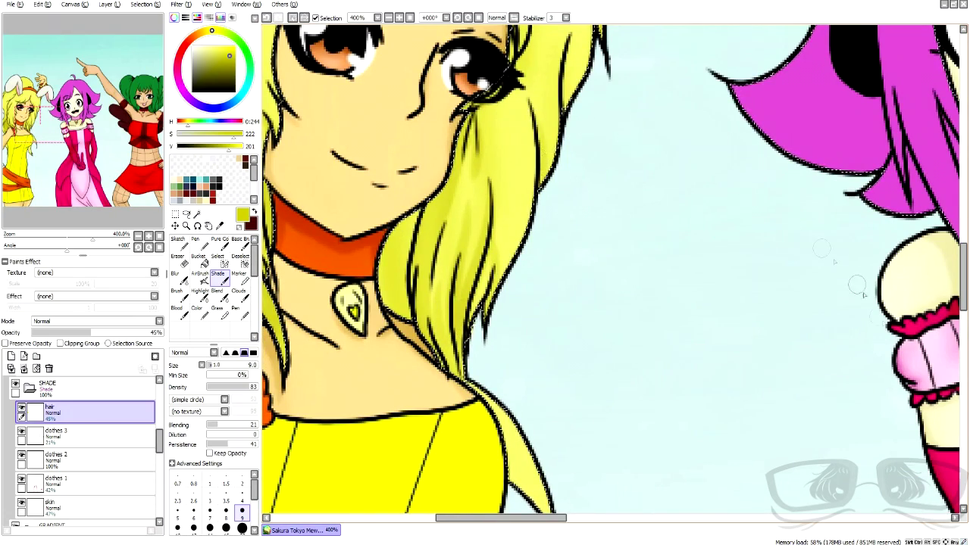
pyautogui.scroll(1, 554, 117)
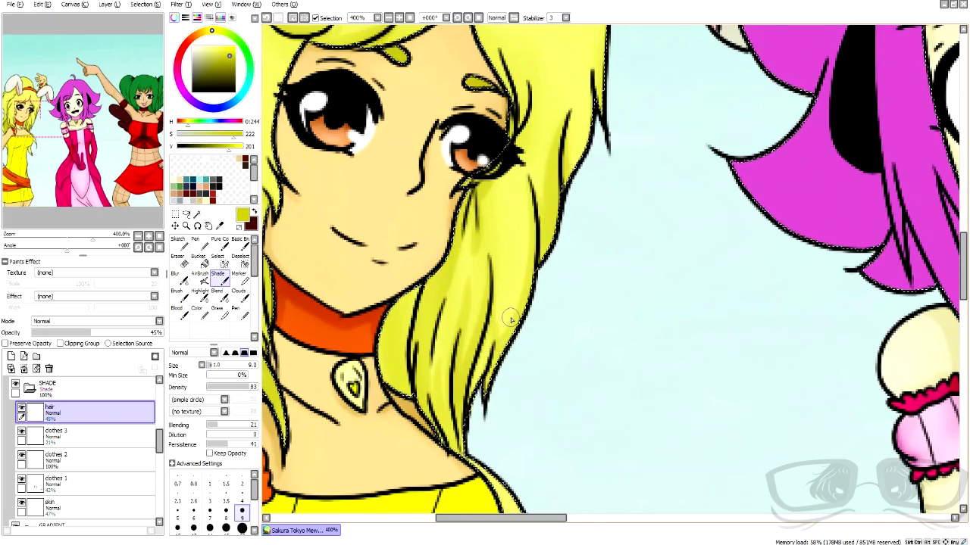
# - Refine the hard shadows on the blonde hair beside her eye with the Eraser at size 3.5 and the Shade brush
pyautogui.scroll(-1, 462, 303)
pyautogui.scroll(2, 466, 291)
pyautogui.press('e')
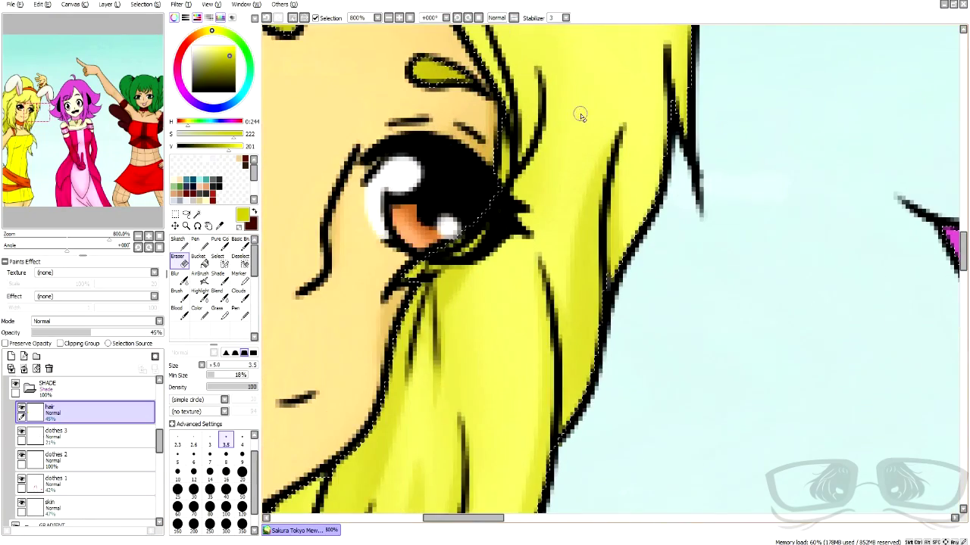
pyautogui.click(217, 275)
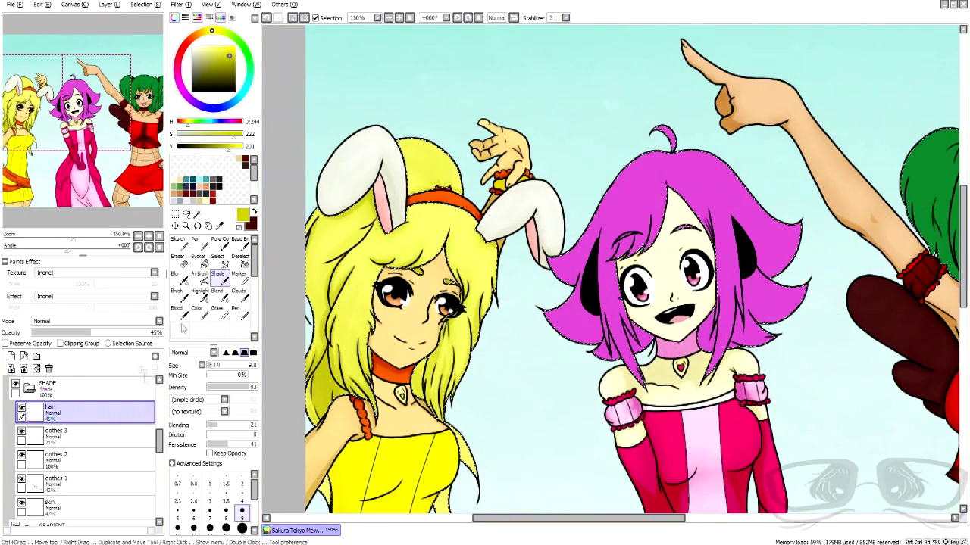
# - Set the HIGHLIGHT group's hair layer to Luminosity mode
pyautogui.scroll(3, 99, 442)
pyautogui.click(99, 443)
pyautogui.click(83, 321)
pyautogui.click(69, 365)
# - Add a layer named "hiar (g)" between the HIGHLIGHT group's hair and face layers, and pick a pale yellow
pyautogui.click(83, 467)
pyautogui.click(11, 356)
pyautogui.doubleClick(49, 459)
pyautogui.doubleClick(53, 463)
pyautogui.write('hiar (g)')
pyautogui.press('Return')
pyautogui.click(209, 45)
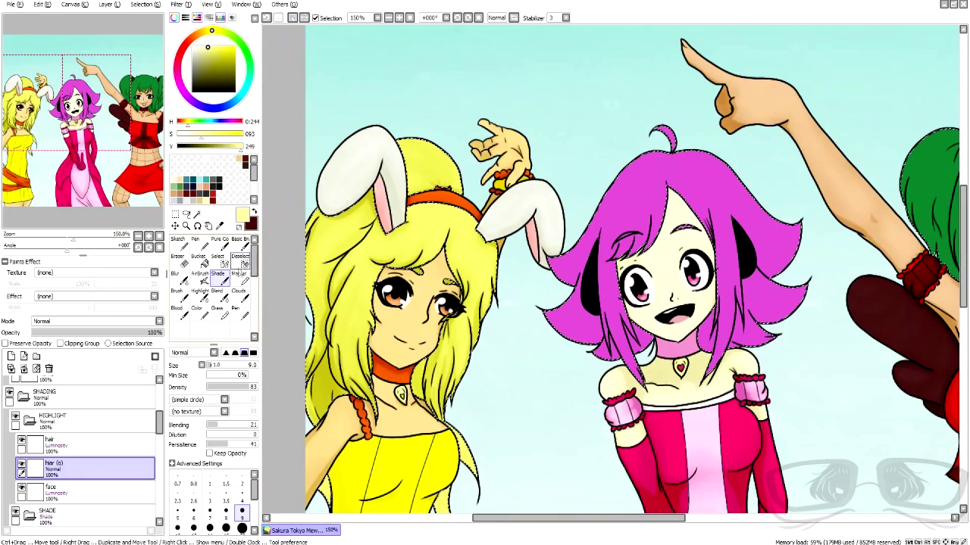
# - Set the new highlight layer to Luminosity, airbrush soft pale yellow highlights on the blonde bangs at size 20, and blur them
pyautogui.click(201, 279)
pyautogui.click(83, 321)
pyautogui.click(81, 366)
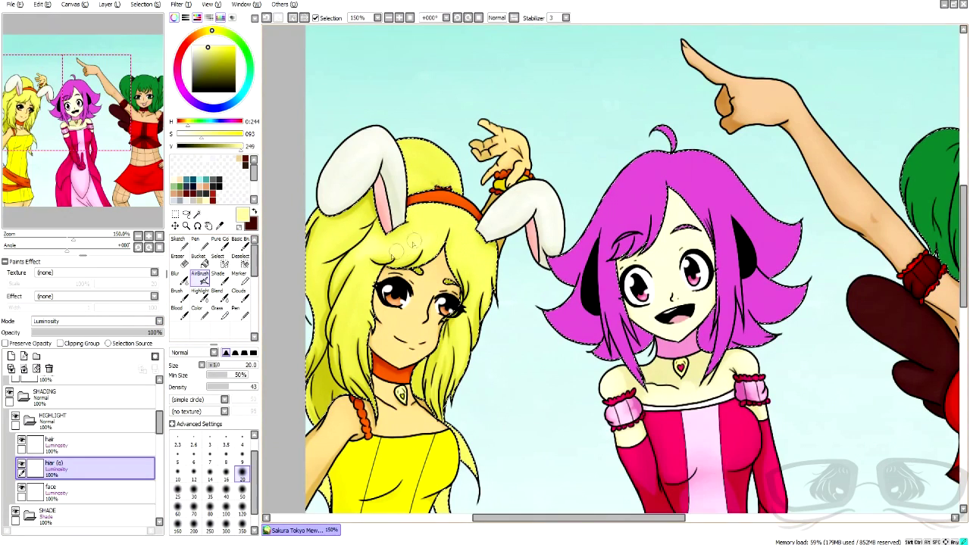
pyautogui.scroll(3, 394, 187)
pyautogui.click(179, 279)
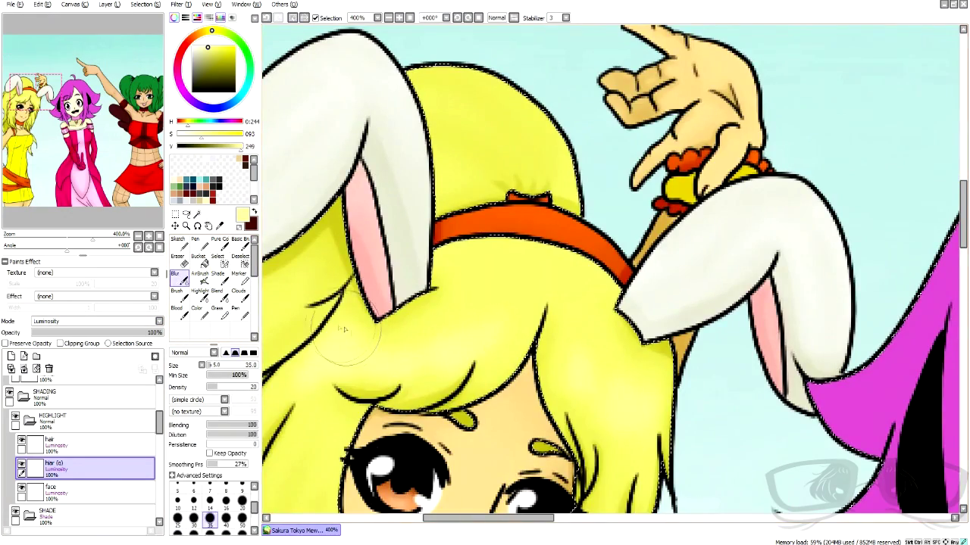
# - Paint sharp pale yellow highlight strands across the blonde bangs on the HIGHLIGHT group's hair layer with the Pen at size 4
pyautogui.click(84, 443)
pyautogui.click(194, 240)
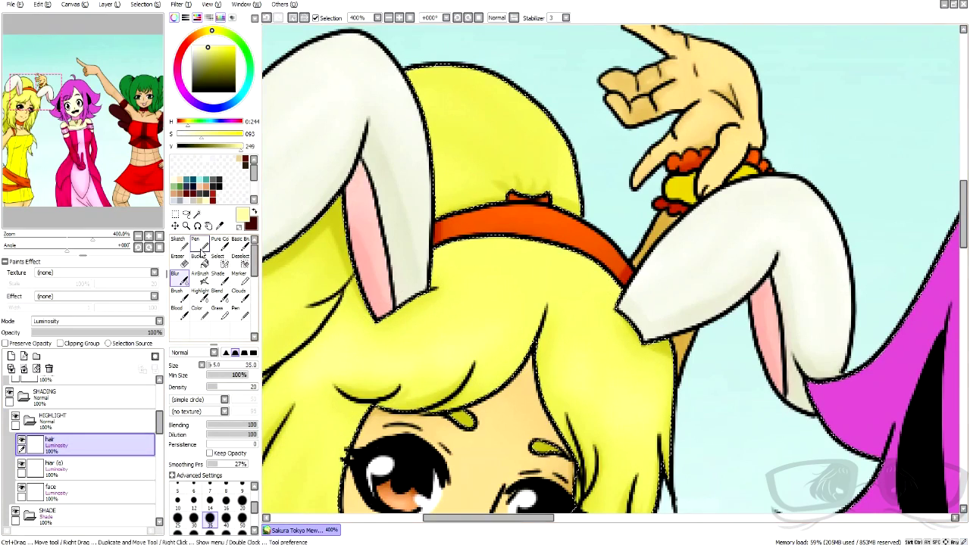
pyautogui.scroll(-2, 530, 303)
pyautogui.scroll(3, 531, 303)
pyautogui.click(242, 503)
pyautogui.click(242, 517)
pyautogui.moveTo(604, 309); pyautogui.dragTo(594, 350)
pyautogui.moveTo(572, 324)
pyautogui.mouseDown()
pyautogui.moveTo(523, 362)
pyautogui.moveTo(454, 354)
pyautogui.mouseUp()
pyautogui.moveTo(516, 333); pyautogui.dragTo(513, 340)
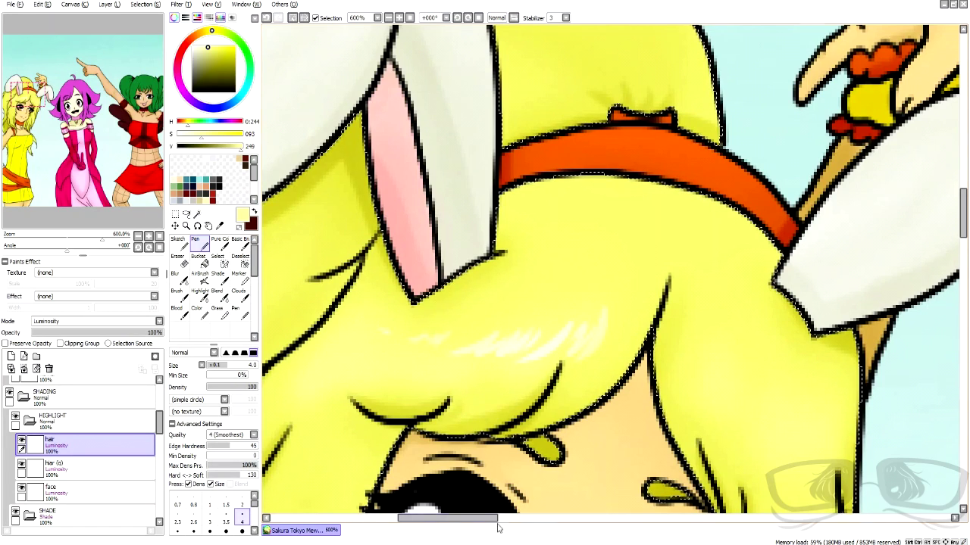
# - Add pale yellow highlight strands to the blonde hair beneath the drooping bunny ear
pyautogui.moveTo(496, 519); pyautogui.dragTo(526, 519)
pyautogui.moveTo(491, 338); pyautogui.dragTo(496, 387)
pyautogui.moveTo(500, 344); pyautogui.dragTo(510, 385)
pyautogui.moveTo(525, 386)
pyautogui.mouseDown()
pyautogui.moveTo(546, 375)
pyautogui.moveTo(559, 391)
pyautogui.moveTo(595, 398)
pyautogui.mouseUp()
pyautogui.scroll(-4, 585, 397)
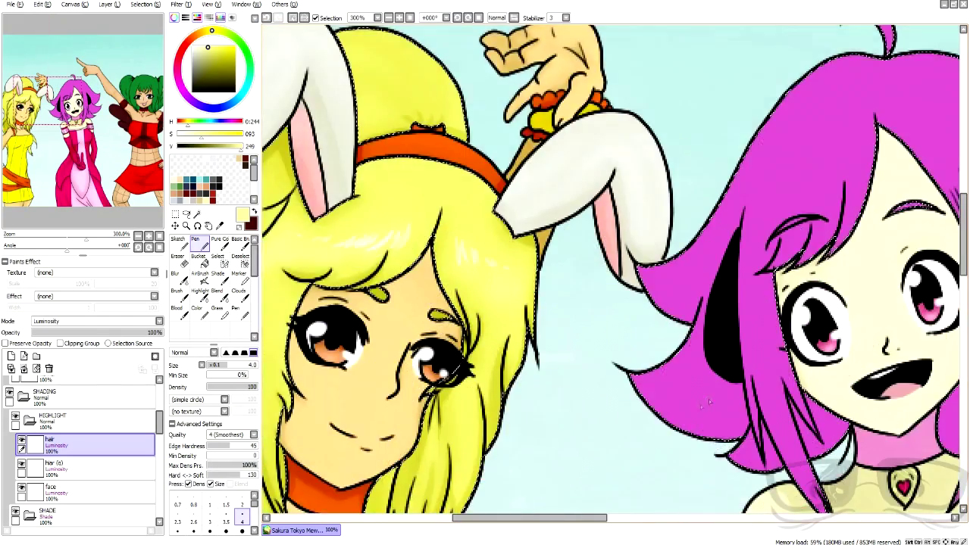
# - Airbrush a dark purple gradient at size 14 on the purple hair's bangs, strands and flips nearest the blonde character
pyautogui.scroll(-3, 53, 478)
pyautogui.click(54, 456)
pyautogui.scroll(-1, 659, 280)
pyautogui.rightClick(761, 288)
pyautogui.scroll(3, 848, 322)
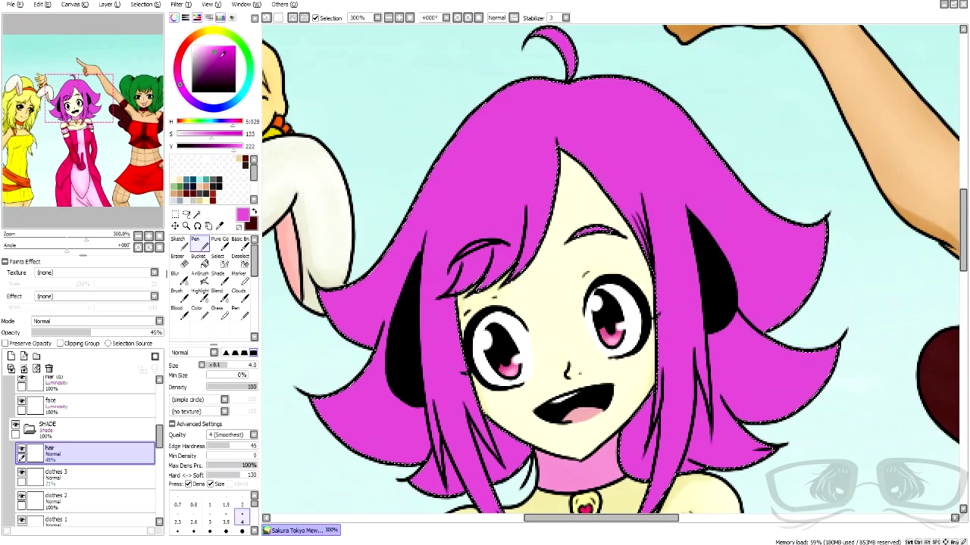
pyautogui.click(200, 277)
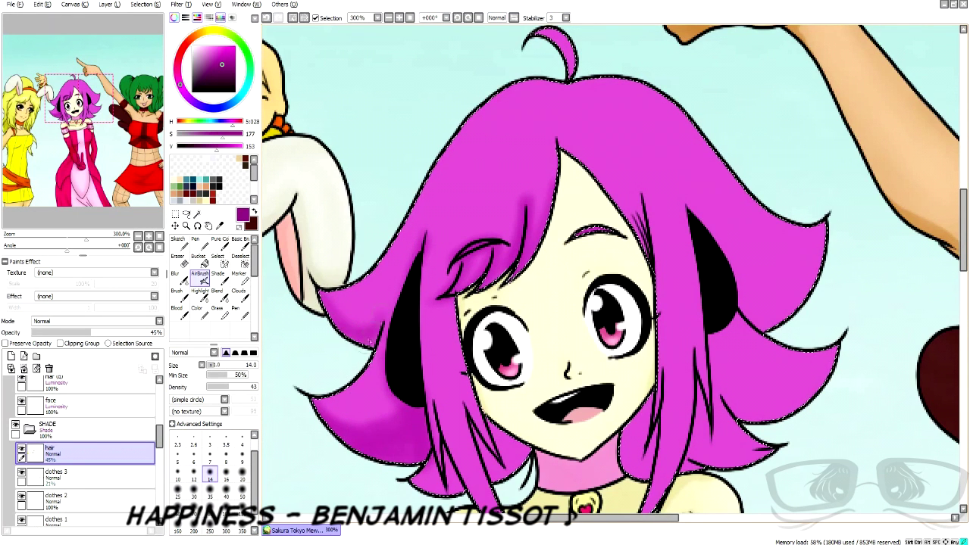
pyautogui.moveTo(963, 226); pyautogui.dragTo(964, 242)
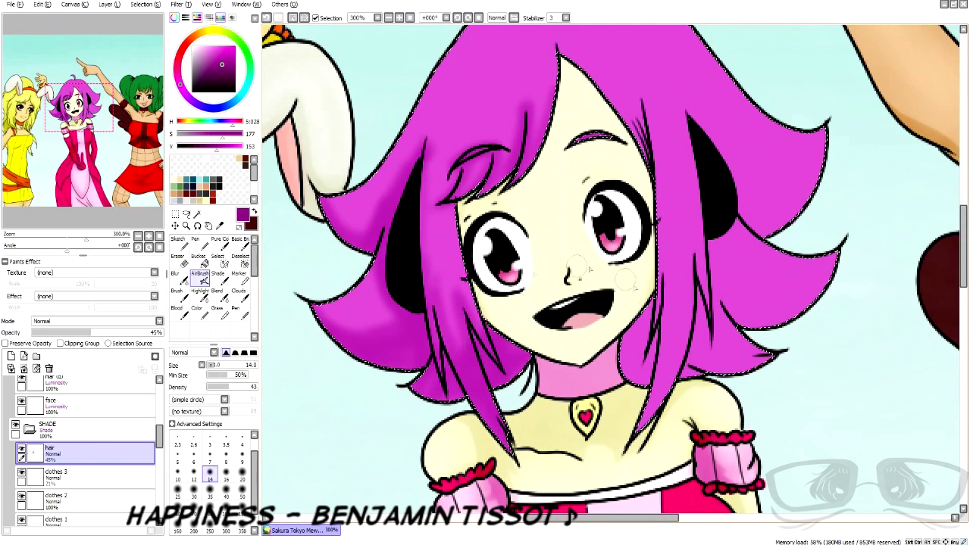
pyautogui.moveTo(664, 264)
pyautogui.mouseDown()
pyautogui.moveTo(671, 354)
pyautogui.moveTo(695, 163)
pyautogui.mouseUp()
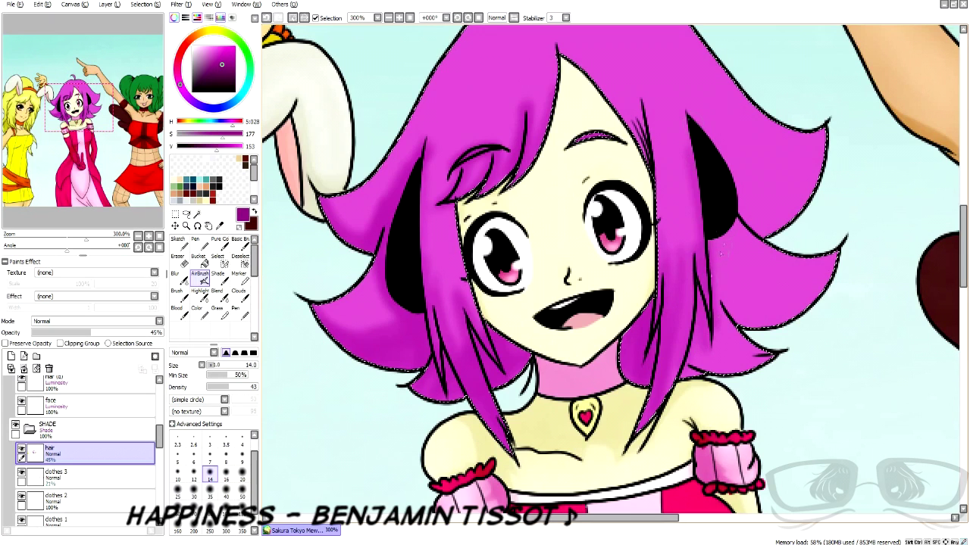
# - Extend the dark purple airbrush gradient over the purple hair's flips on the green-haired character's side and the strands framing the face
pyautogui.moveTo(716, 227); pyautogui.dragTo(729, 288)
pyautogui.moveTo(814, 284)
pyautogui.mouseDown()
pyautogui.moveTo(754, 313)
pyautogui.moveTo(776, 367)
pyautogui.mouseUp()
pyautogui.moveTo(687, 286); pyautogui.dragTo(697, 365)
pyautogui.moveTo(963, 249); pyautogui.dragTo(964, 232)
pyautogui.moveTo(822, 257); pyautogui.dragTo(733, 294)
pyautogui.moveTo(818, 265); pyautogui.dragTo(747, 318)
pyautogui.moveTo(818, 244); pyautogui.dragTo(802, 271)
pyautogui.moveTo(687, 214); pyautogui.dragTo(697, 354)
pyautogui.moveTo(646, 259)
pyautogui.mouseDown()
pyautogui.moveTo(625, 205)
pyautogui.moveTo(638, 229)
pyautogui.mouseUp()
pyautogui.moveTo(638, 186); pyautogui.dragTo(656, 312)
pyautogui.moveTo(432, 373); pyautogui.dragTo(429, 288)
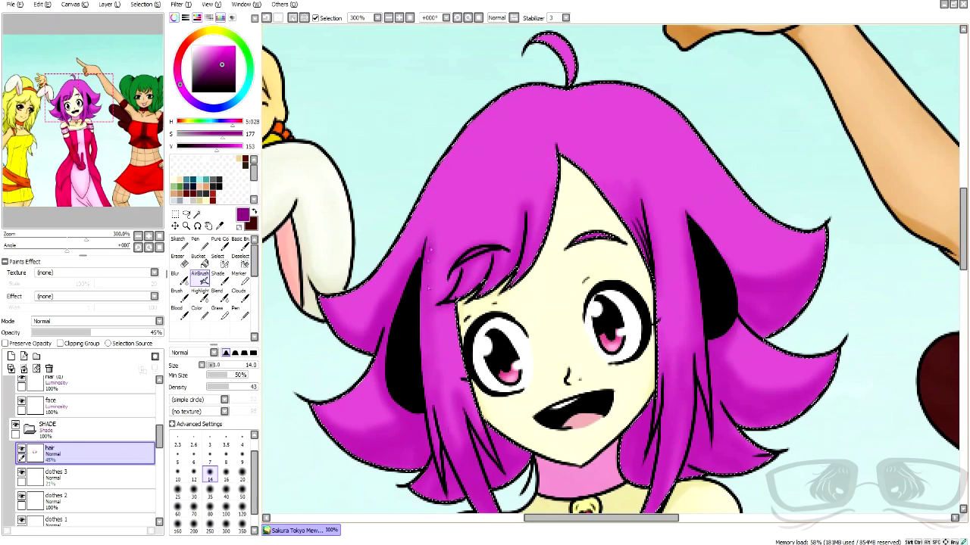
# - Smooth the purple hair gradient with the Blur tool at size 25
pyautogui.click(176, 274)
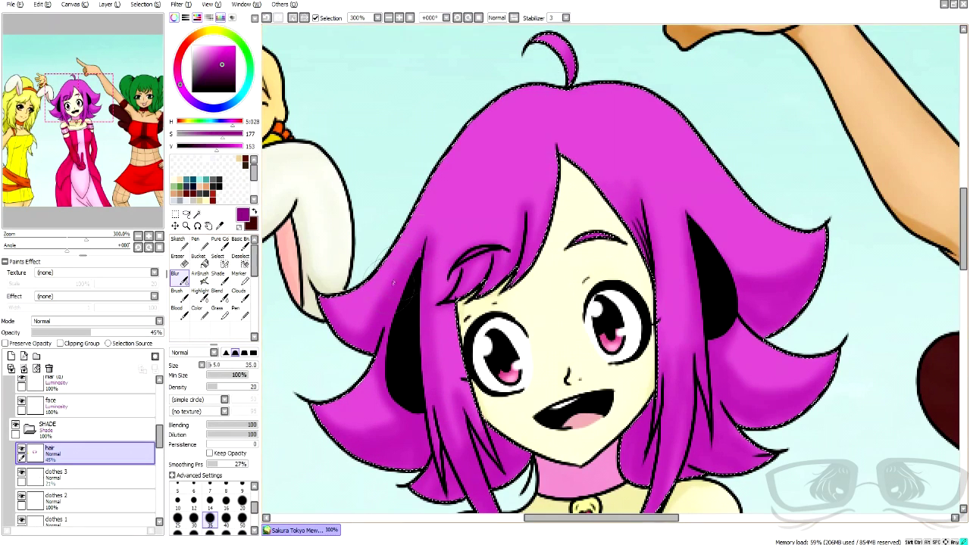
pyautogui.click(242, 503)
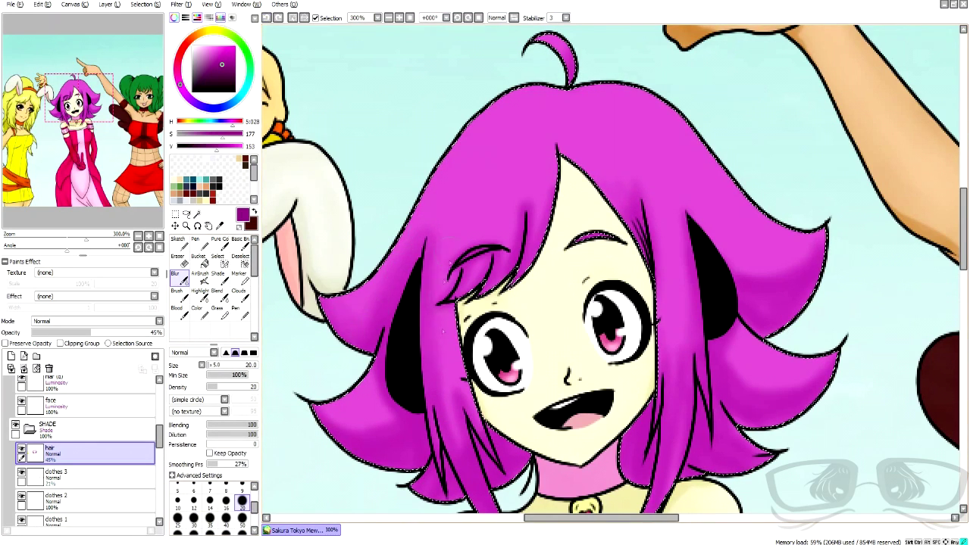
pyautogui.press(']')
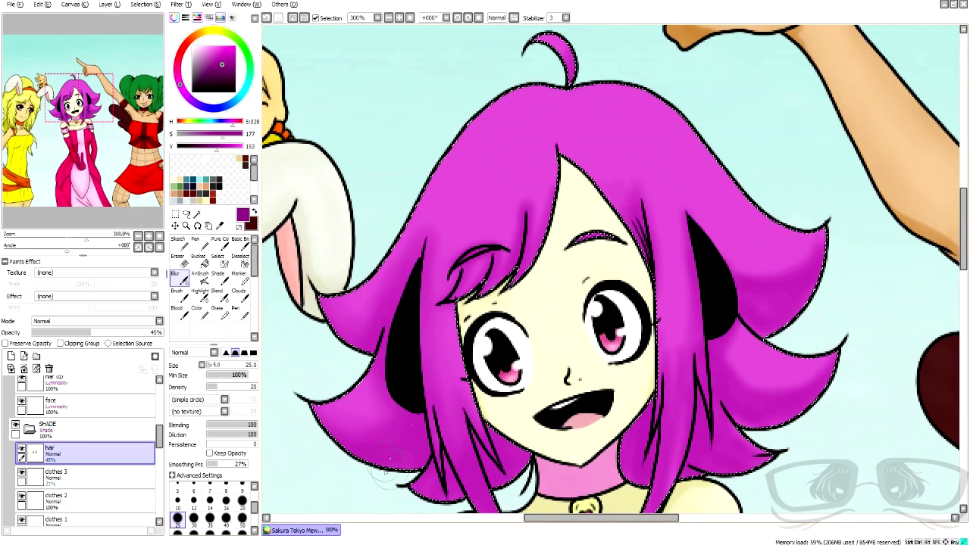
pyautogui.scroll(-3, 570, 433)
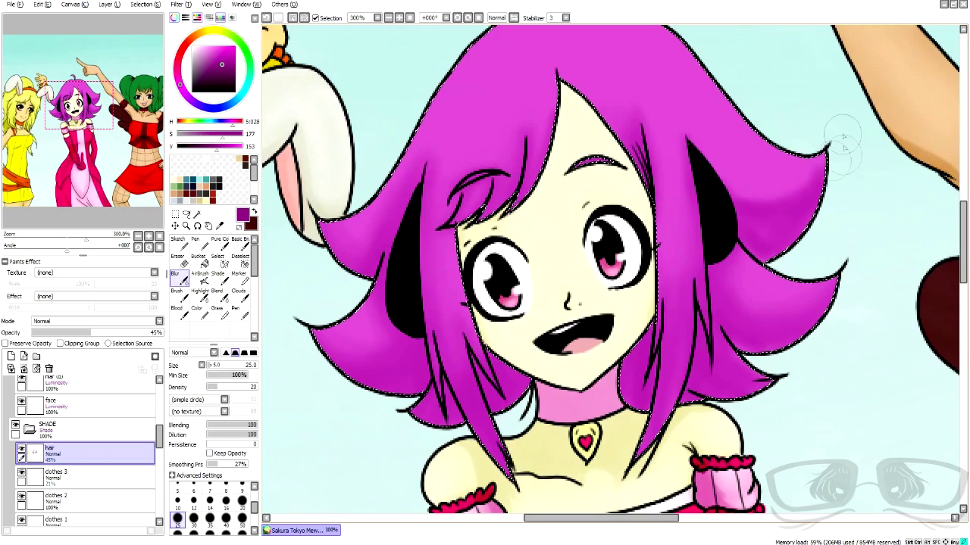
pyautogui.scroll(3, 765, 218)
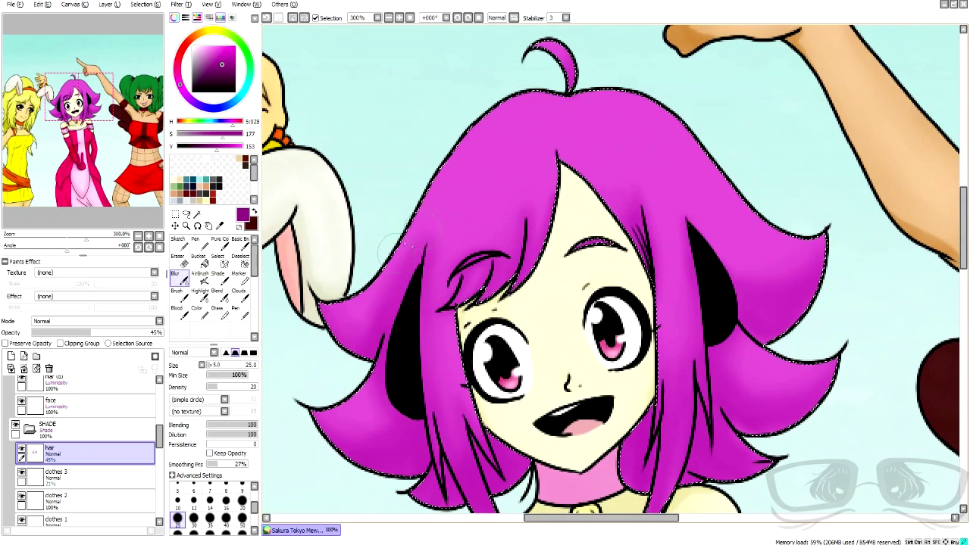
# - Clear the selection, lasso the purple character's hair shading on the SHADE group's hair layer, and cut it
pyautogui.moveTo(160, 436)
pyautogui.mouseDown()
pyautogui.moveTo(160, 426)
pyautogui.moveTo(160, 455)
pyautogui.mouseUp()
pyautogui.click(22, 400)
pyautogui.click(21, 401)
pyautogui.click(294, 18)
pyautogui.scroll(-2, 462, 211)
pyautogui.click(187, 215)
pyautogui.moveTo(523, 105); pyautogui.dragTo(471, 120)
pyautogui.moveTo(643, 383); pyautogui.dragTo(528, 105)
pyautogui.click(42, 4)
pyautogui.click(59, 43)
# - Paste the purple hair shading above the GRADIENT group's hair layer and lower its opacity to 28%
pyautogui.click(106, 492)
pyautogui.click(43, 4)
pyautogui.click(58, 65)
pyautogui.moveTo(114, 333); pyautogui.dragTo(68, 333)
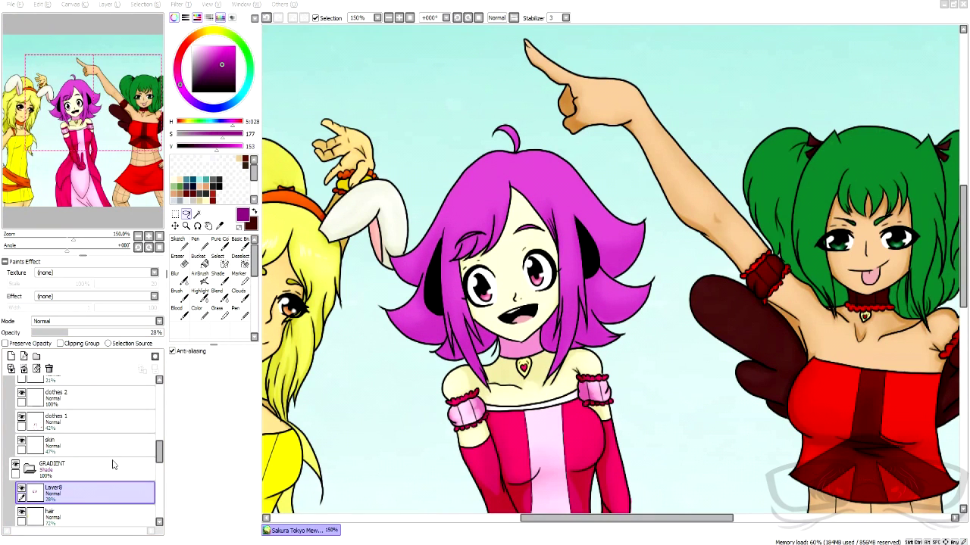
# - Select all hair areas with the Magic Wand and an inverted selection, and ready the Shade brush on the SHADE group's hair layer
pyautogui.scroll(3, 106, 423)
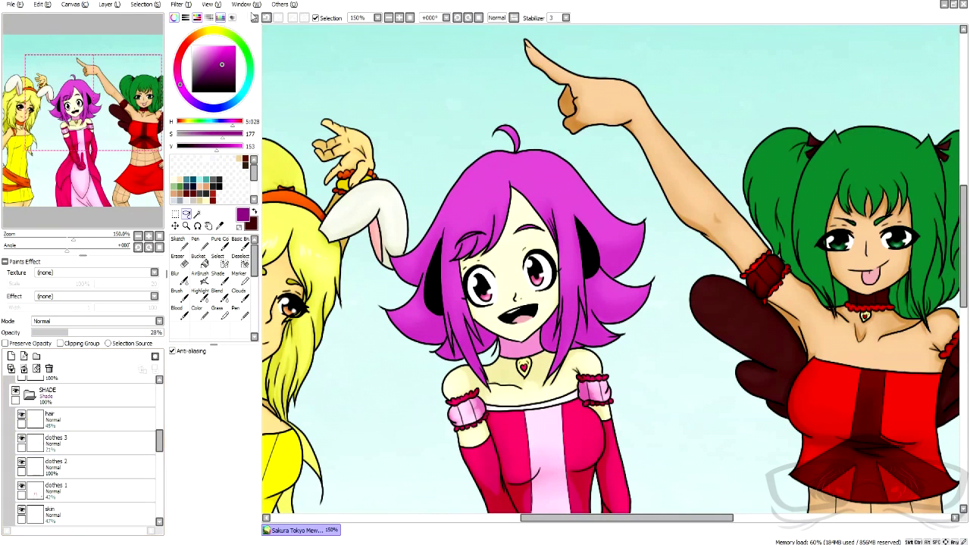
pyautogui.click(198, 215)
pyautogui.scroll(-5, 83, 455)
pyautogui.click(83, 493)
pyautogui.click(341, 106)
pyautogui.click(305, 18)
pyautogui.scroll(5, 119, 404)
pyautogui.click(106, 416)
pyautogui.click(219, 279)
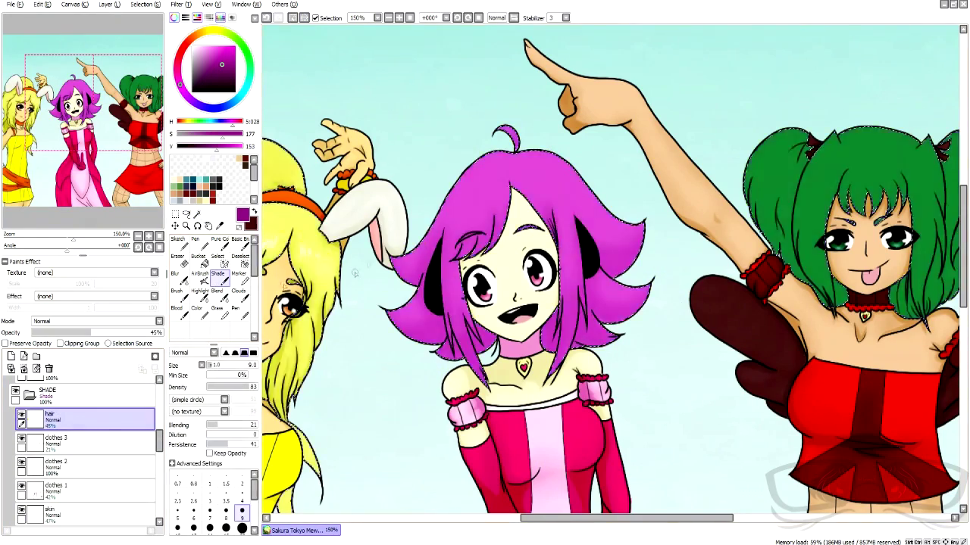
# - Paint dark purple hard shadows on the purple hair behind the neck and along the face-framing strands at size 9
pyautogui.scroll(3, 505, 269)
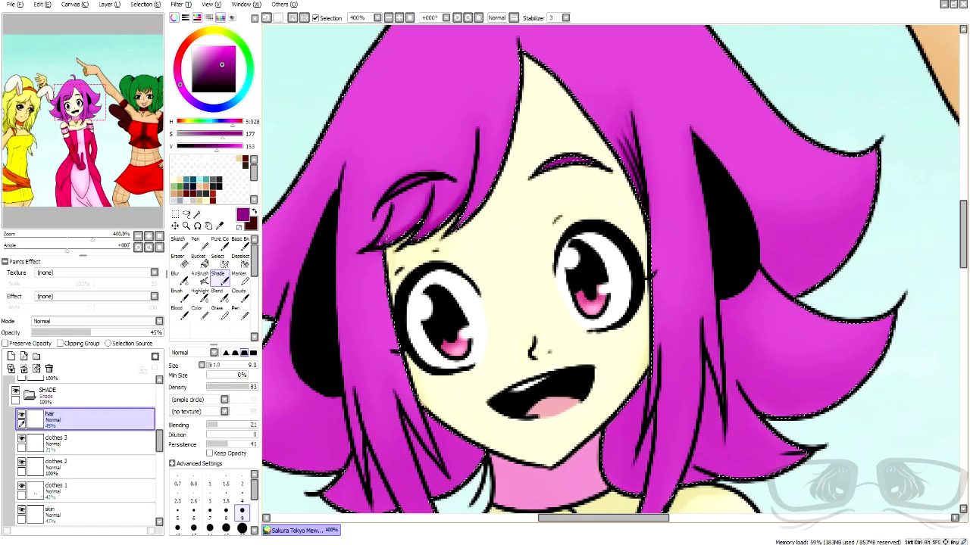
pyautogui.moveTo(522, 158); pyautogui.dragTo(576, 95)
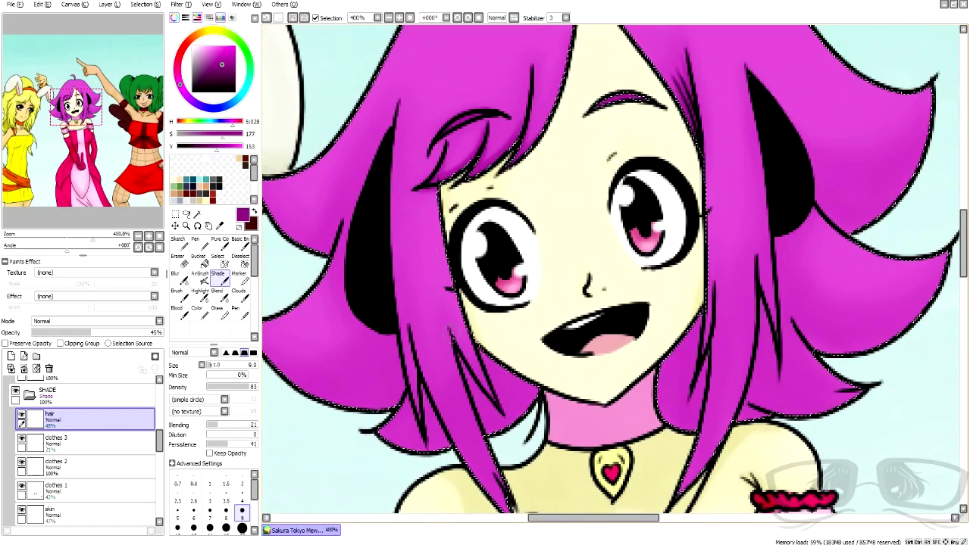
pyautogui.moveTo(481, 350)
pyautogui.mouseDown()
pyautogui.moveTo(509, 433)
pyautogui.moveTo(532, 395)
pyautogui.moveTo(496, 424)
pyautogui.mouseUp()
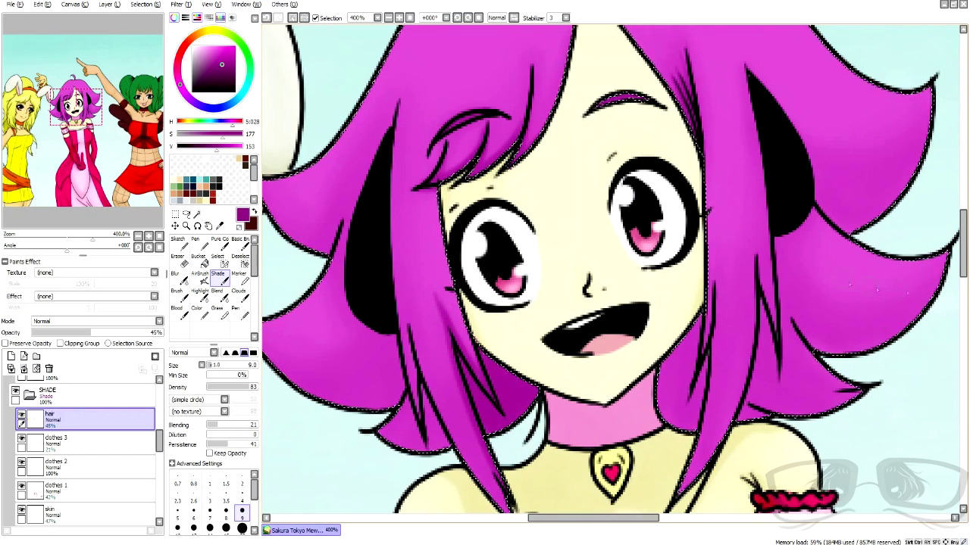
pyautogui.scroll(-3, 614, 269)
pyautogui.moveTo(469, 250)
pyautogui.mouseDown()
pyautogui.moveTo(428, 303)
pyautogui.moveTo(547, 360)
pyautogui.mouseUp()
# - Paint dark purple hard shadows on the purple hair's outer flips nearest the blonde character
pyautogui.scroll(1, 379, 303)
pyautogui.moveTo(454, 204); pyautogui.dragTo(369, 251)
pyautogui.moveTo(370, 251)
pyautogui.mouseDown()
pyautogui.moveTo(445, 333)
pyautogui.moveTo(443, 212)
pyautogui.mouseUp()
pyautogui.moveTo(500, 305)
pyautogui.mouseDown()
pyautogui.moveTo(475, 323)
pyautogui.moveTo(448, 236)
pyautogui.moveTo(385, 267)
pyautogui.moveTo(424, 280)
pyautogui.mouseUp()
pyautogui.scroll(-3, 455, 210)
pyautogui.scroll(3, 477, 114)
pyautogui.moveTo(431, 351)
pyautogui.mouseDown()
pyautogui.moveTo(337, 413)
pyautogui.moveTo(351, 426)
pyautogui.mouseUp()
pyautogui.moveTo(356, 267); pyautogui.dragTo(422, 259)
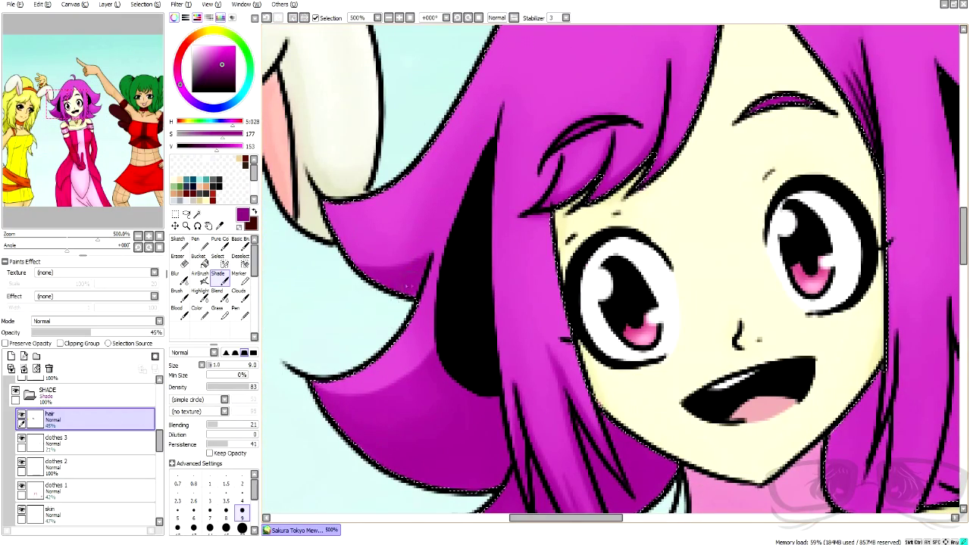
pyautogui.scroll(-5, 477, 213)
pyautogui.scroll(7, 487, 182)
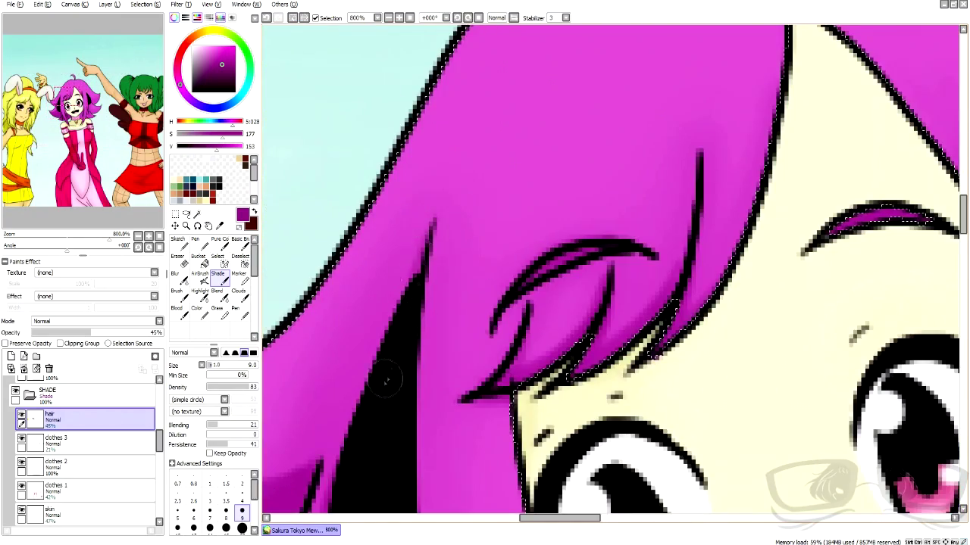
# - Shade the purple hair's front lock and lowest flip on the green-haired character's side, undoing the unwanted stroke
pyautogui.scroll(-6, 388, 364)
pyautogui.scroll(3, 636, 416)
pyautogui.moveTo(462, 375)
pyautogui.mouseDown()
pyautogui.moveTo(459, 413)
pyautogui.moveTo(441, 398)
pyautogui.mouseUp()
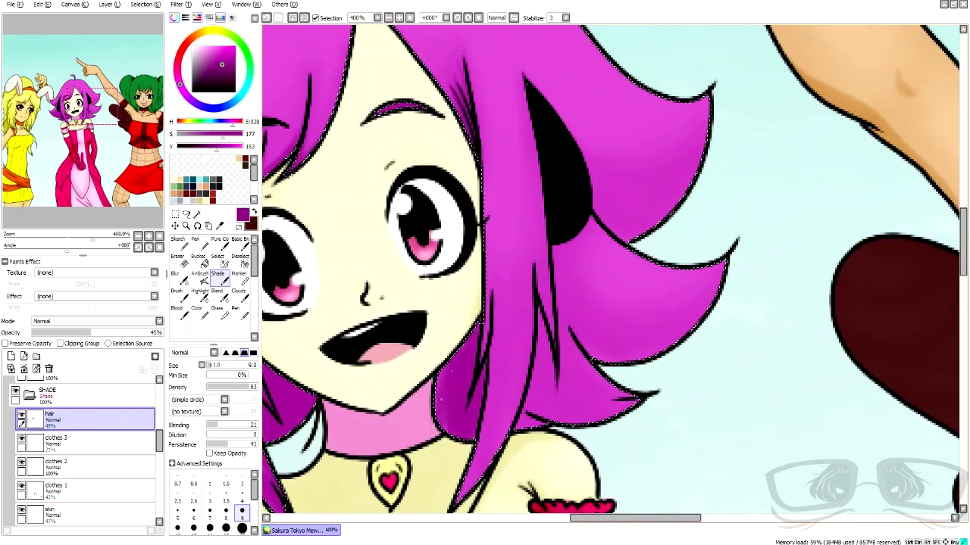
pyautogui.moveTo(553, 335)
pyautogui.mouseDown()
pyautogui.moveTo(536, 277)
pyautogui.moveTo(468, 489)
pyautogui.mouseUp()
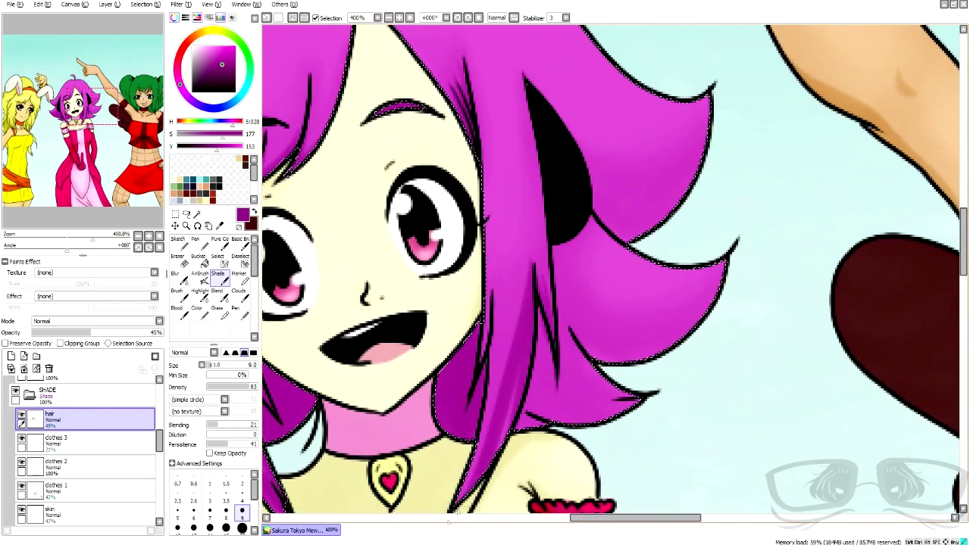
pyautogui.moveTo(521, 375); pyautogui.dragTo(497, 451)
pyautogui.moveTo(497, 348); pyautogui.dragTo(464, 489)
pyautogui.moveTo(559, 322); pyautogui.dragTo(566, 334)
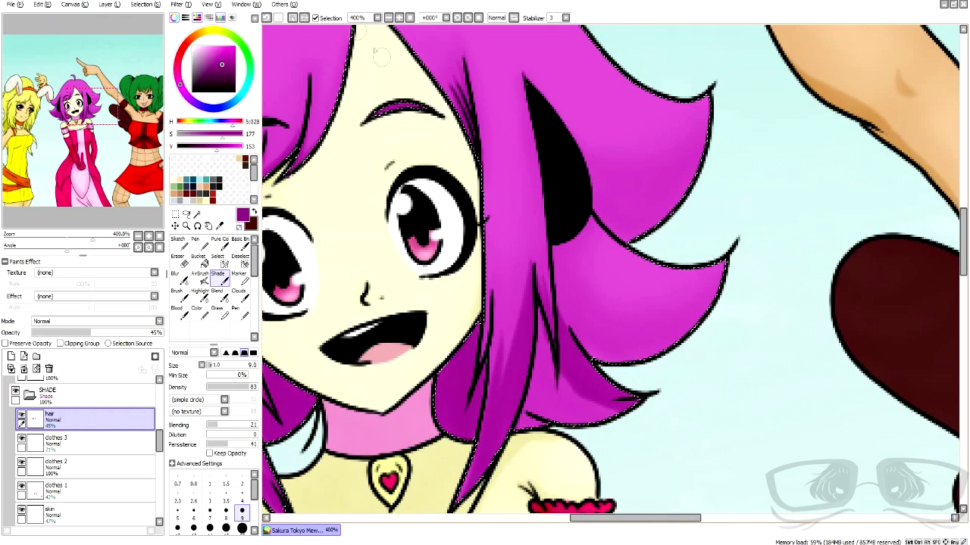
pyautogui.hotkey('ctrl', 'z')
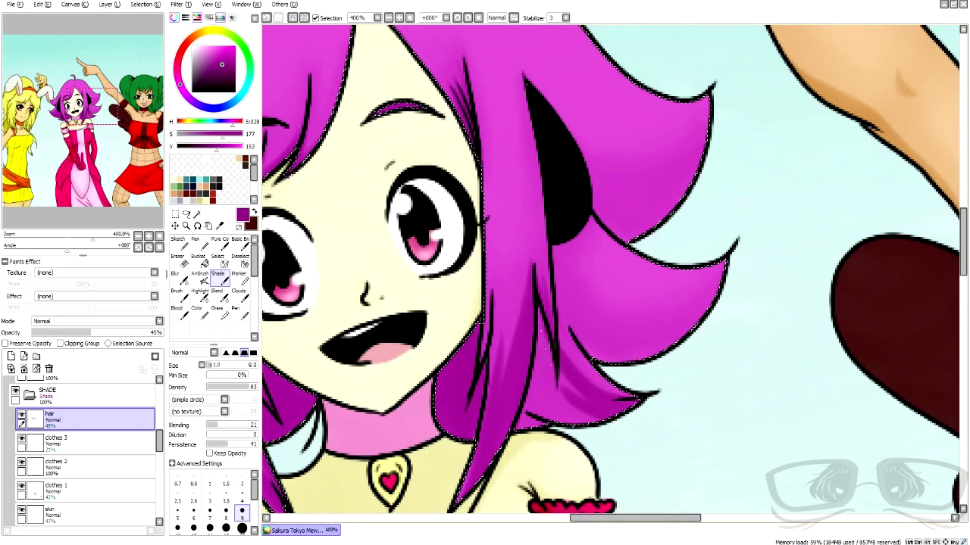
# - Paint dark purple hard shadows on the purple hair's middle and upper flips facing the green-haired character
pyautogui.moveTo(553, 245); pyautogui.dragTo(723, 286)
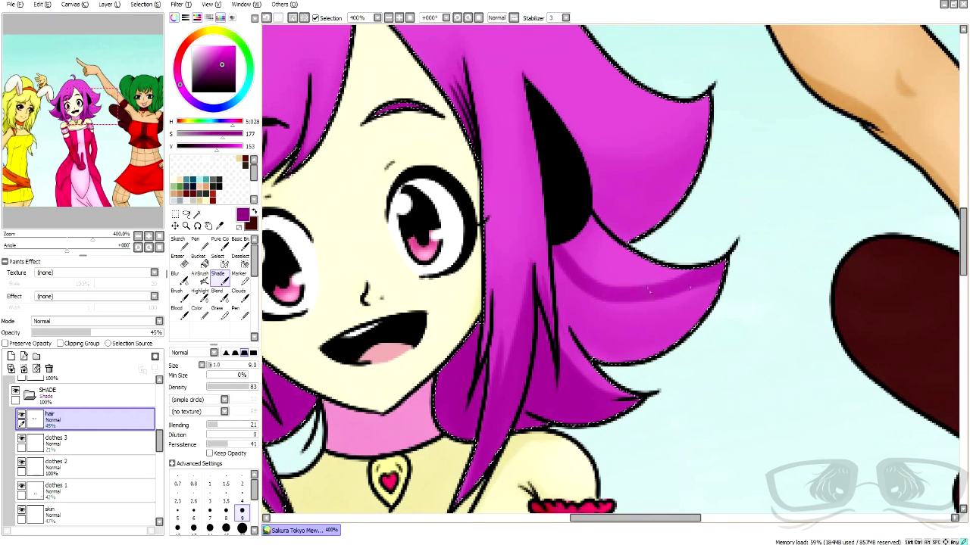
pyautogui.moveTo(556, 254); pyautogui.dragTo(615, 365)
pyautogui.moveTo(579, 280); pyautogui.dragTo(700, 301)
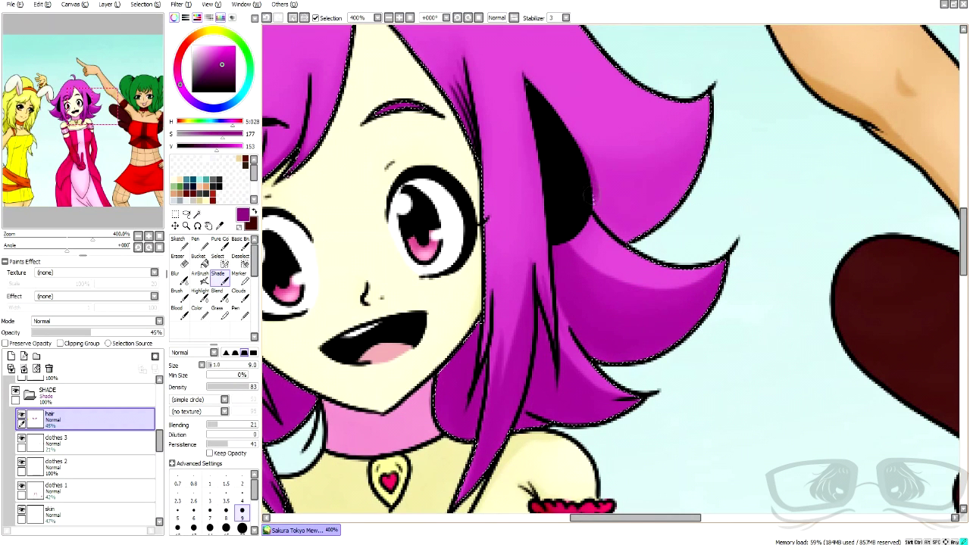
pyautogui.moveTo(592, 183); pyautogui.dragTo(655, 218)
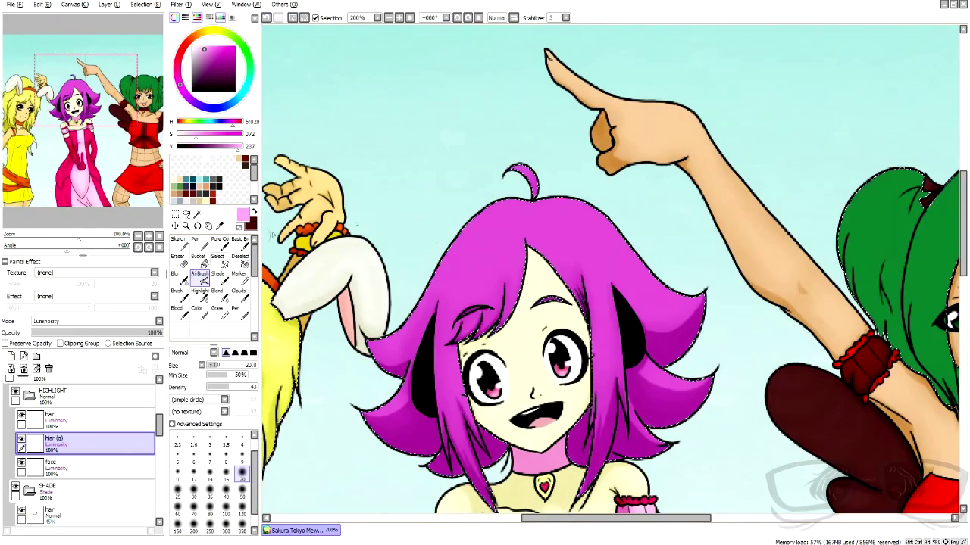
# - Airbrush soft light pink highlights across the purple hair's crown at size 20 on "hiar (g)", and blur them at size 25
pyautogui.moveTo(473, 253); pyautogui.dragTo(455, 286)
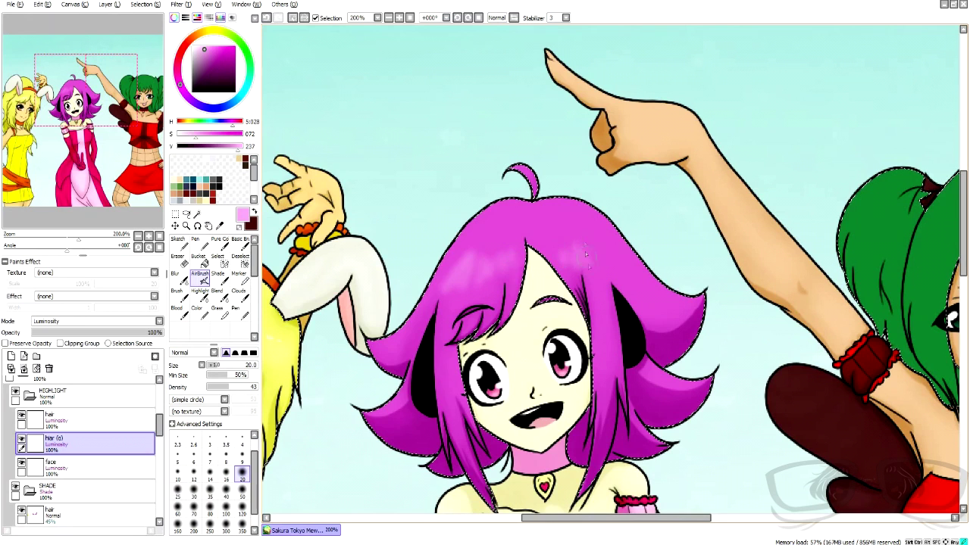
pyautogui.moveTo(453, 255); pyautogui.dragTo(444, 280)
pyautogui.click(180, 278)
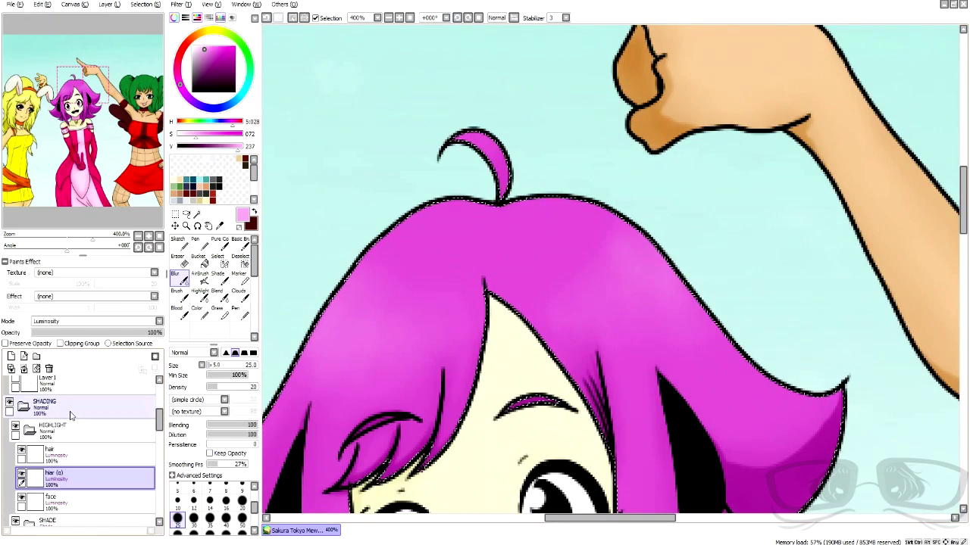
# - Pen light pink highlight streaks across the purple hair's crown on the HIGHLIGHT group's "hair" layer at size 6, and deselect
pyautogui.click(75, 453)
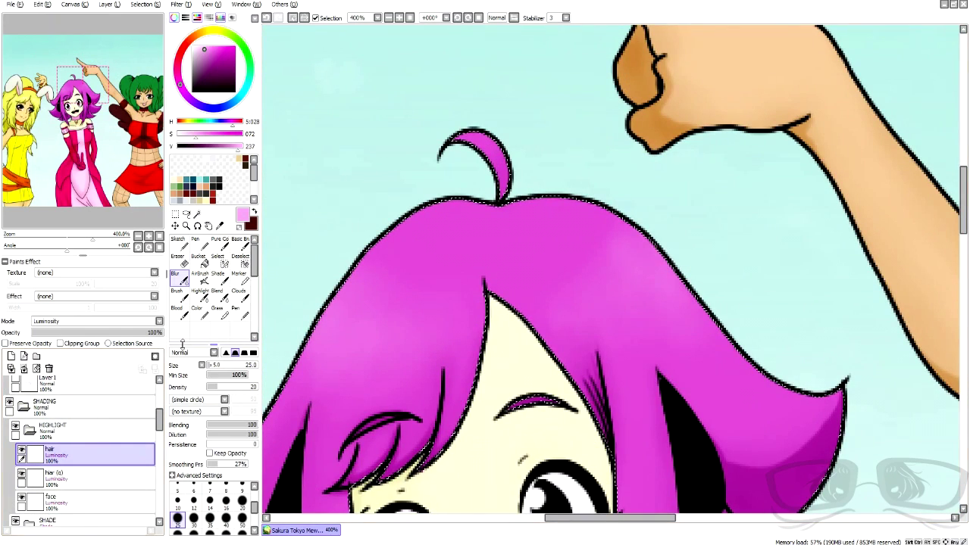
pyautogui.press('n')
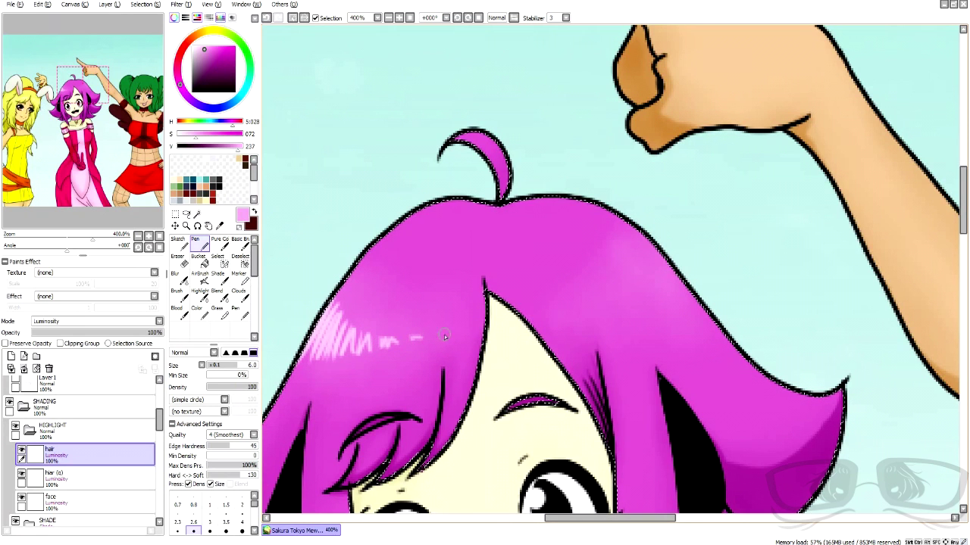
pyautogui.moveTo(665, 267)
pyautogui.mouseDown()
pyautogui.moveTo(686, 287)
pyautogui.moveTo(644, 279)
pyautogui.moveTo(577, 304)
pyautogui.mouseUp()
pyautogui.moveTo(560, 311); pyautogui.dragTo(549, 315)
pyautogui.scroll(-5, 551, 314)
pyautogui.scroll(2, 598, 318)
pyautogui.hotkey('ctrl', 'd')
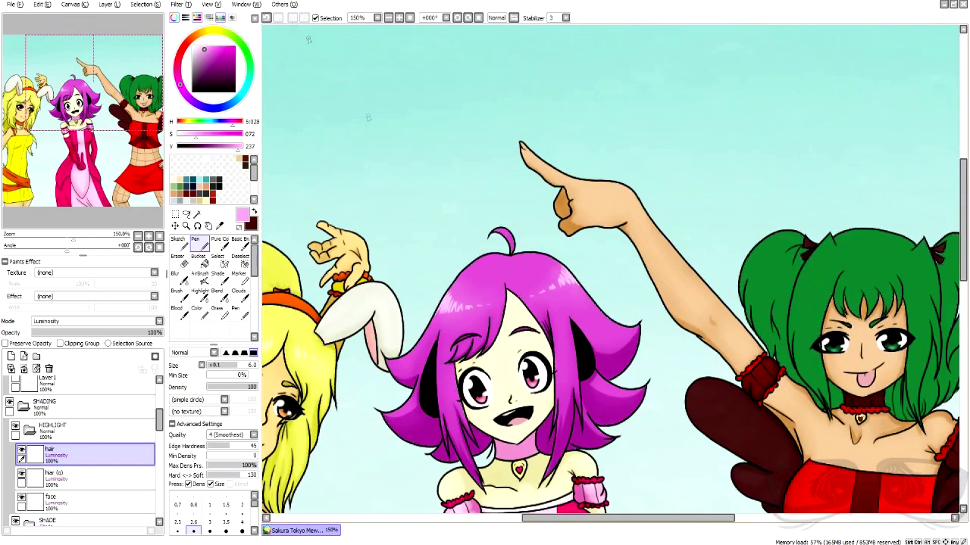
# - Restore the hair selection and pick a dark green from the green character's hair for the AirBrush at size 20
pyautogui.scroll(-2, 366, 115)
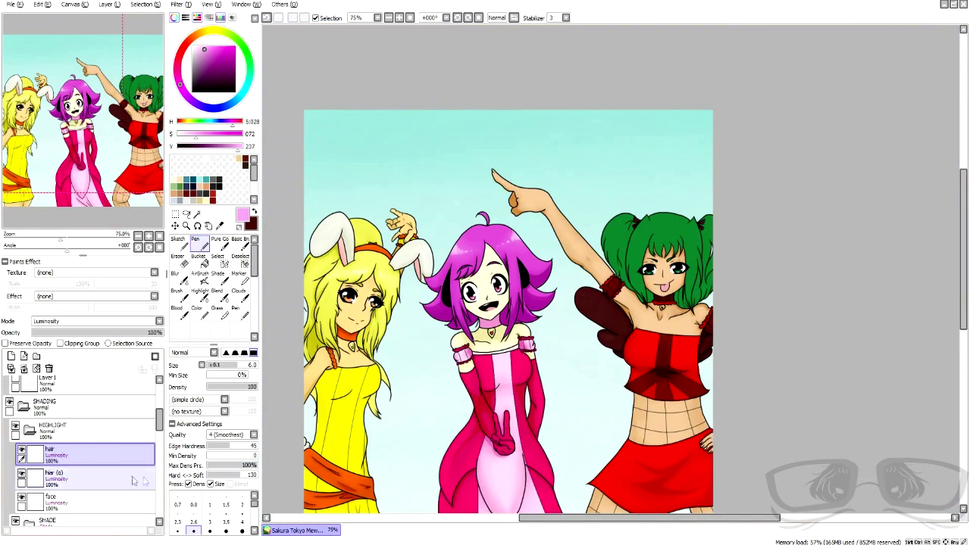
pyautogui.scroll(-4, 134, 480)
pyautogui.click(267, 19)
pyautogui.scroll(-4, 146, 467)
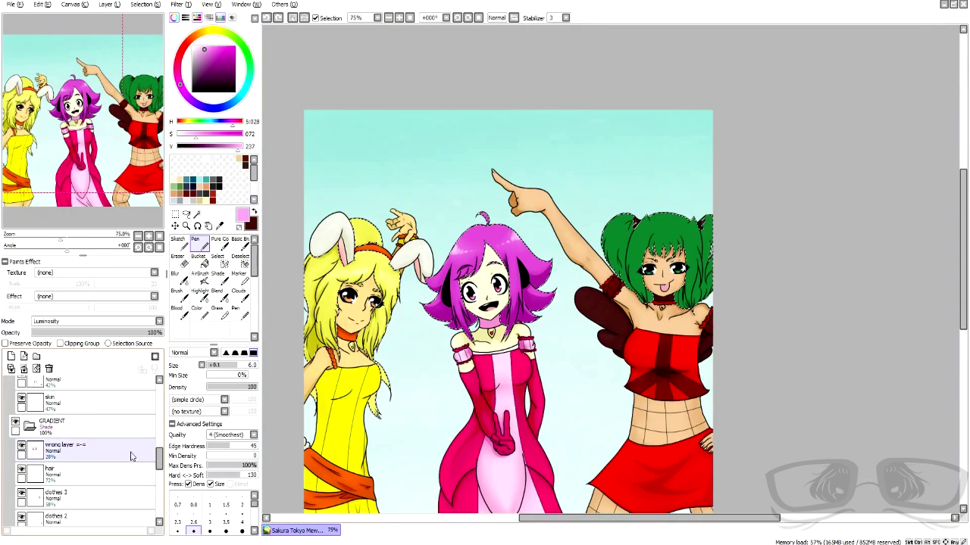
pyautogui.click(131, 456)
pyautogui.rightClick(629, 250)
pyautogui.click(219, 75)
pyautogui.click(199, 275)
pyautogui.scroll(4, 761, 244)
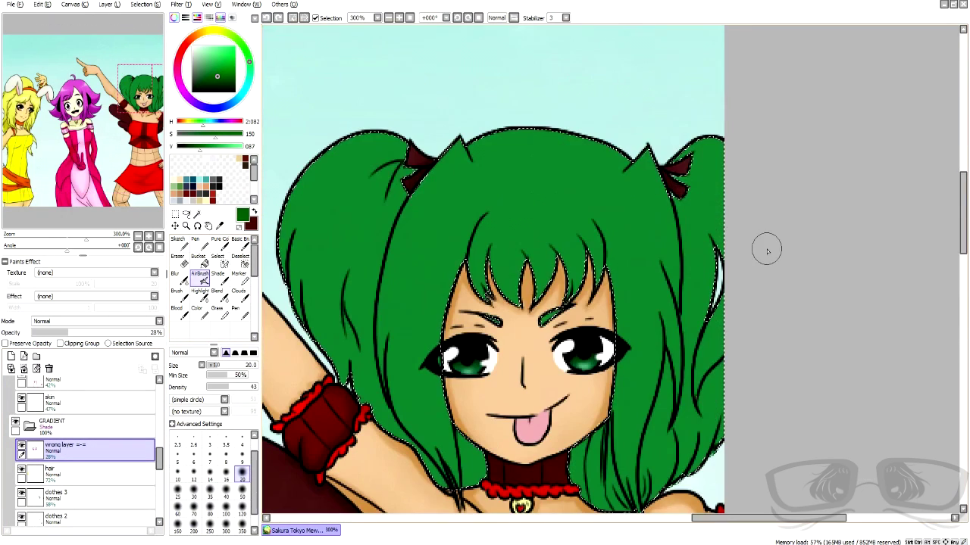
pyautogui.click(267, 18)
pyautogui.click(197, 214)
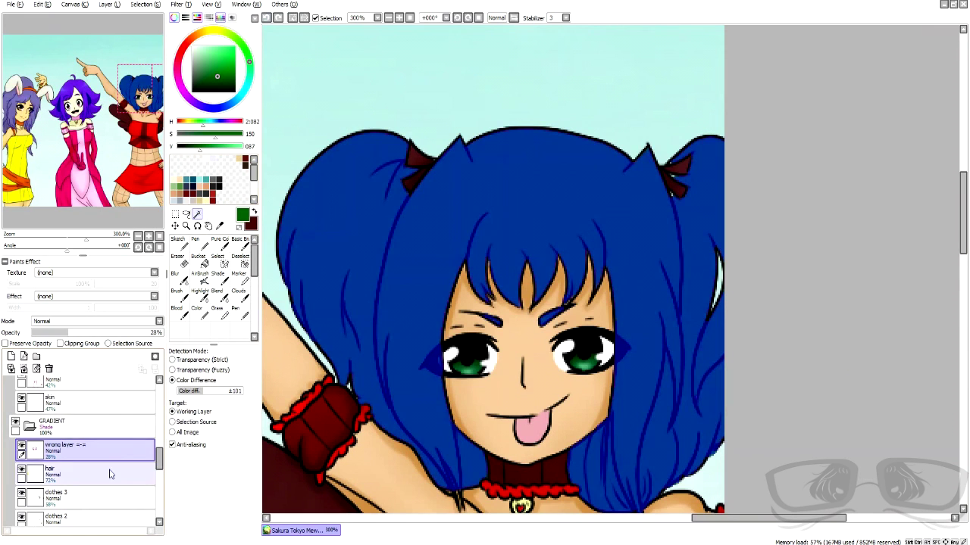
# - Airbrush darker green gradients over the green pigtails, fringe and side locks on the GRADIENT group's "hair" layer, and blur them at size 25
pyautogui.click(111, 474)
pyautogui.click(200, 277)
pyautogui.click(220, 79)
pyautogui.moveTo(386, 175); pyautogui.dragTo(328, 303)
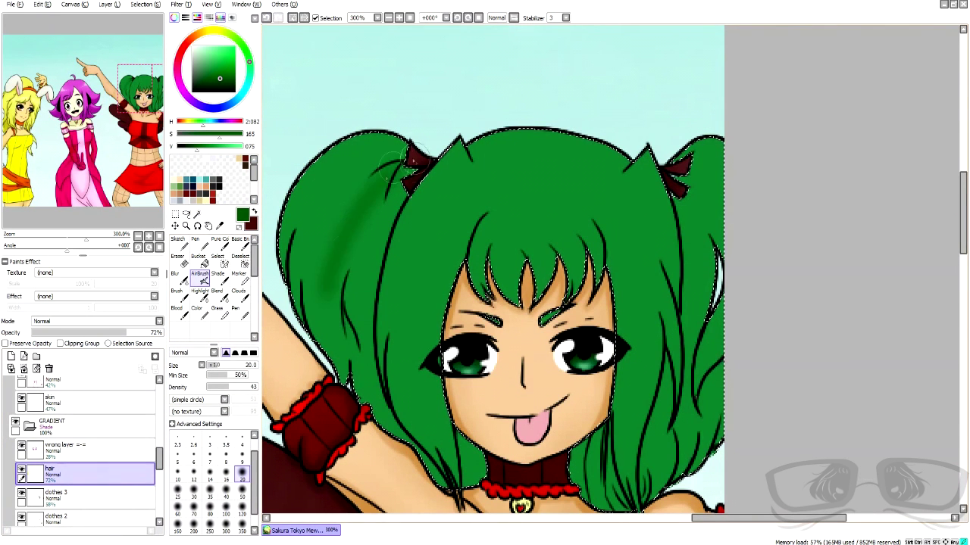
pyautogui.moveTo(341, 242); pyautogui.dragTo(364, 395)
pyautogui.moveTo(391, 168); pyautogui.dragTo(333, 276)
pyautogui.moveTo(301, 312)
pyautogui.mouseDown()
pyautogui.moveTo(341, 168)
pyautogui.moveTo(429, 143)
pyautogui.moveTo(377, 362)
pyautogui.moveTo(407, 266)
pyautogui.moveTo(463, 201)
pyautogui.moveTo(481, 302)
pyautogui.moveTo(507, 237)
pyautogui.moveTo(506, 320)
pyautogui.mouseUp()
pyautogui.moveTo(464, 241)
pyautogui.mouseDown()
pyautogui.moveTo(523, 251)
pyautogui.moveTo(557, 240)
pyautogui.moveTo(614, 265)
pyautogui.moveTo(434, 323)
pyautogui.moveTo(401, 321)
pyautogui.moveTo(461, 427)
pyautogui.mouseUp()
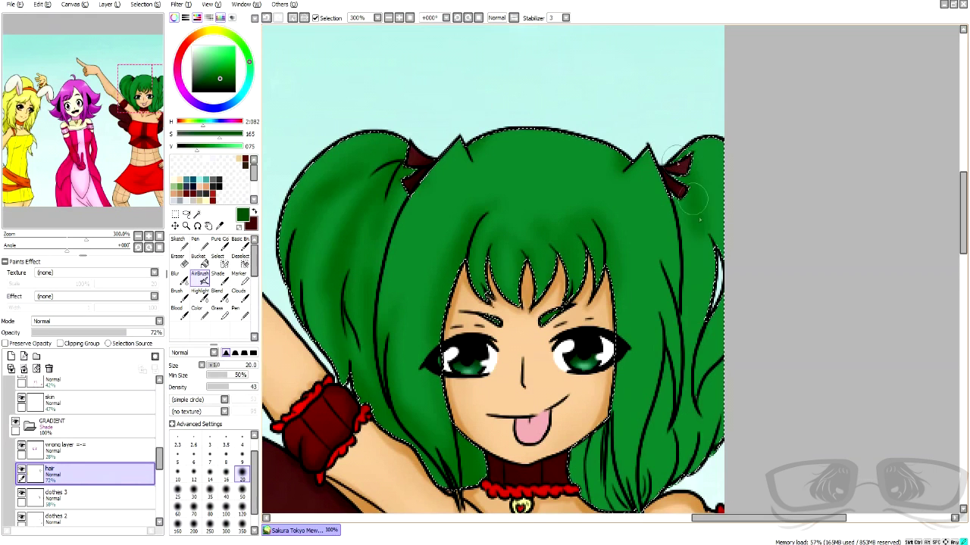
pyautogui.moveTo(617, 418); pyautogui.dragTo(583, 517)
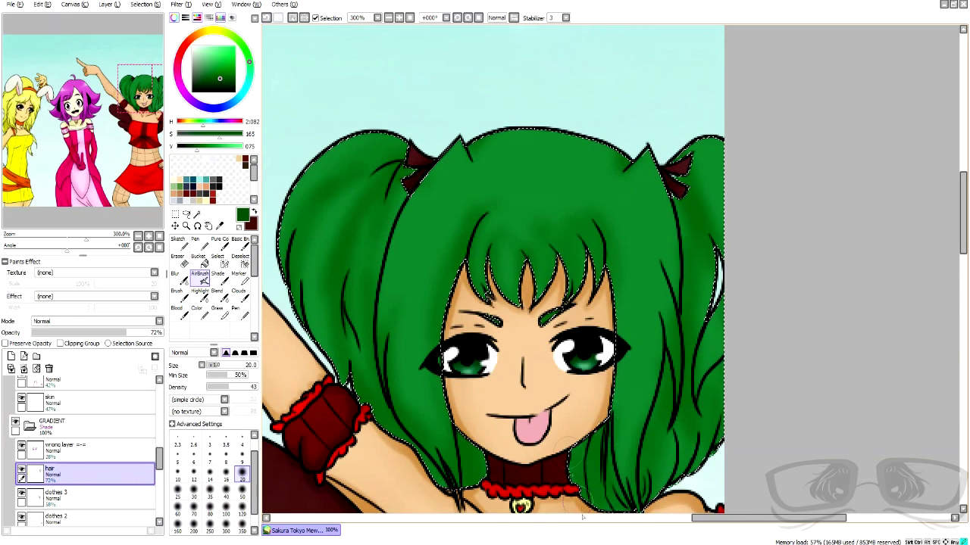
pyautogui.click(176, 274)
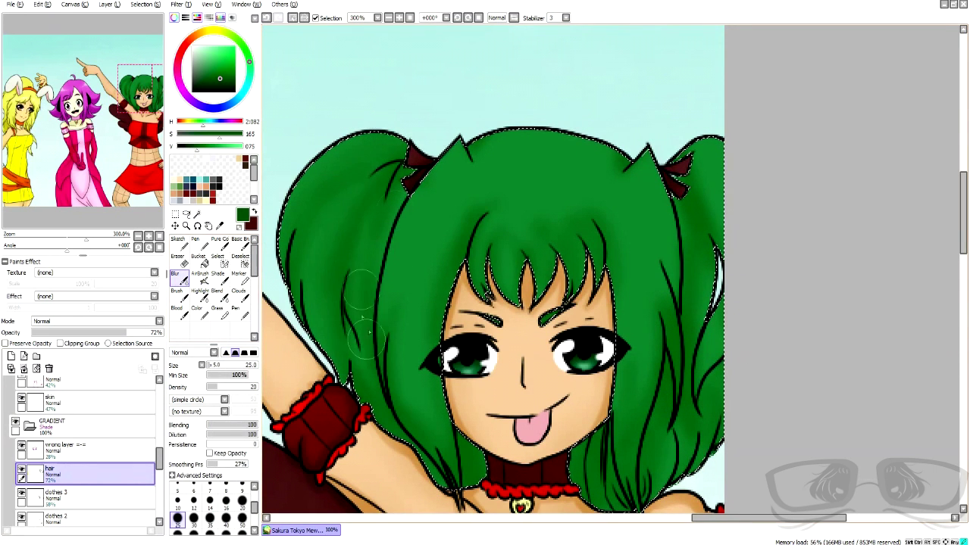
pyautogui.moveTo(597, 485)
pyautogui.mouseDown()
pyautogui.moveTo(581, 424)
pyautogui.moveTo(663, 448)
pyautogui.mouseUp()
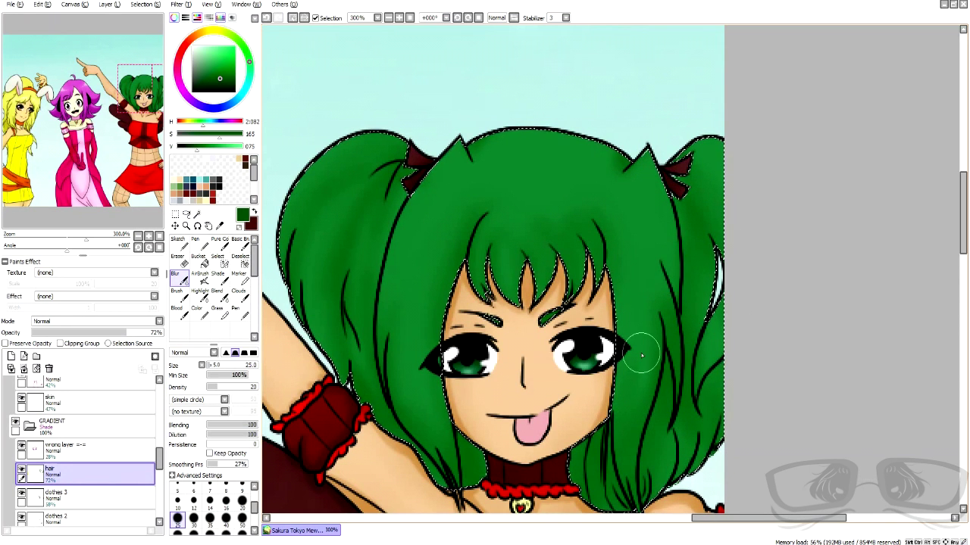
# - Paint a dark green hard shadow along the raised-arm-side pigtail's inner edge on the SHADE group's "hair" layer, using the Shade brush at size 9
pyautogui.scroll(5, 117, 412)
pyautogui.click(117, 413)
pyautogui.click(217, 277)
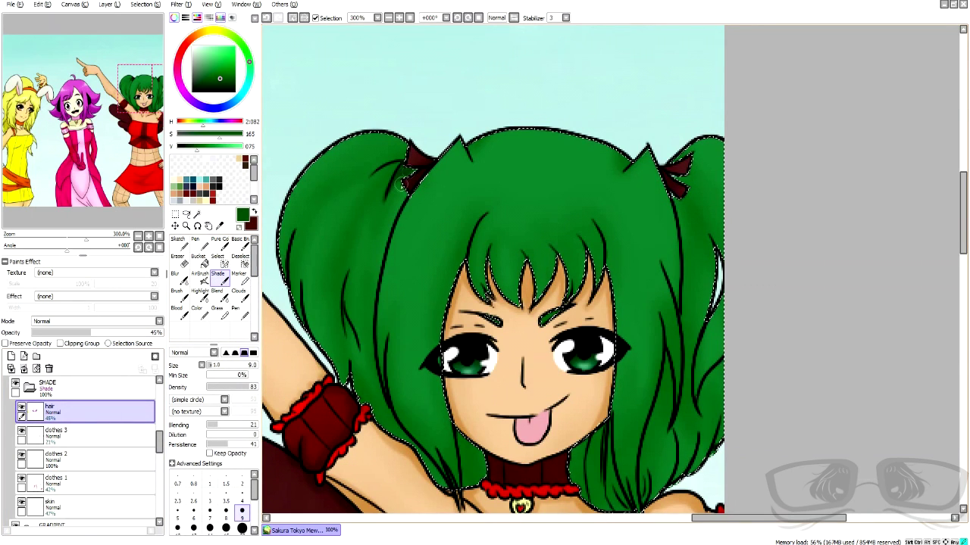
pyautogui.scroll(1, 308, 275)
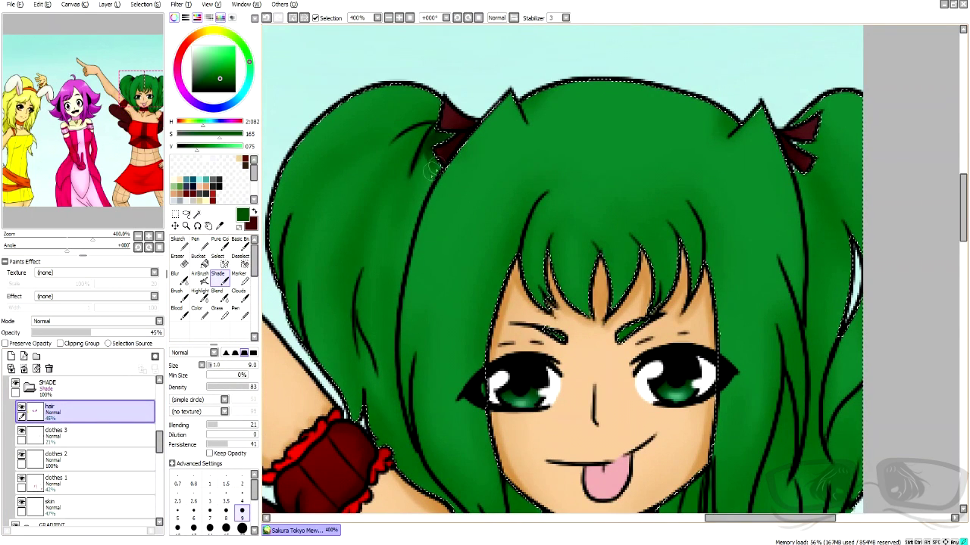
pyautogui.moveTo(398, 267); pyautogui.dragTo(430, 489)
# - Deepen the shadow behind the hair beside that pigtail's ribbon with the AirBrush at size 20 on the GRADIENT group's "hair" layer
pyautogui.moveTo(159, 440); pyautogui.dragTo(159, 457)
pyautogui.click(99, 481)
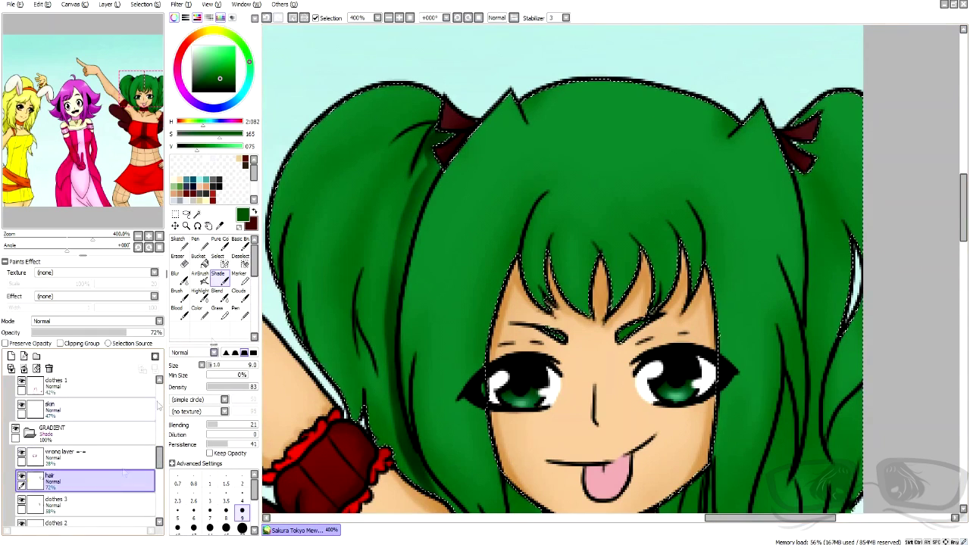
pyautogui.moveTo(436, 180); pyautogui.dragTo(406, 246)
pyautogui.click(200, 278)
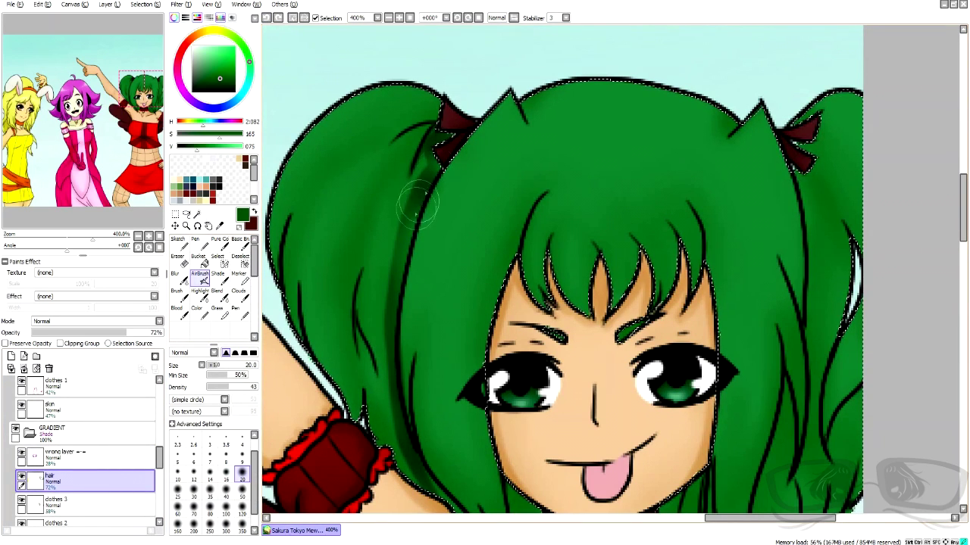
pyautogui.moveTo(436, 155); pyautogui.dragTo(431, 167)
# - Set the SHADE group's "hair" layer to 34% opacity and paint hard shadows along the raised-arm-side pigtail's strands
pyautogui.scroll(3, 135, 442)
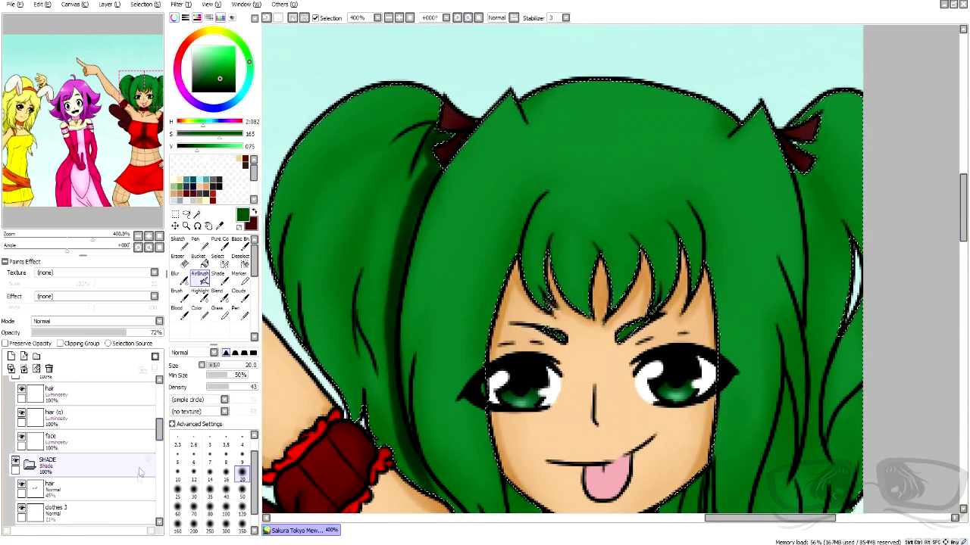
pyautogui.click(139, 487)
pyautogui.moveTo(77, 336); pyautogui.dragTo(78, 335)
pyautogui.click(220, 278)
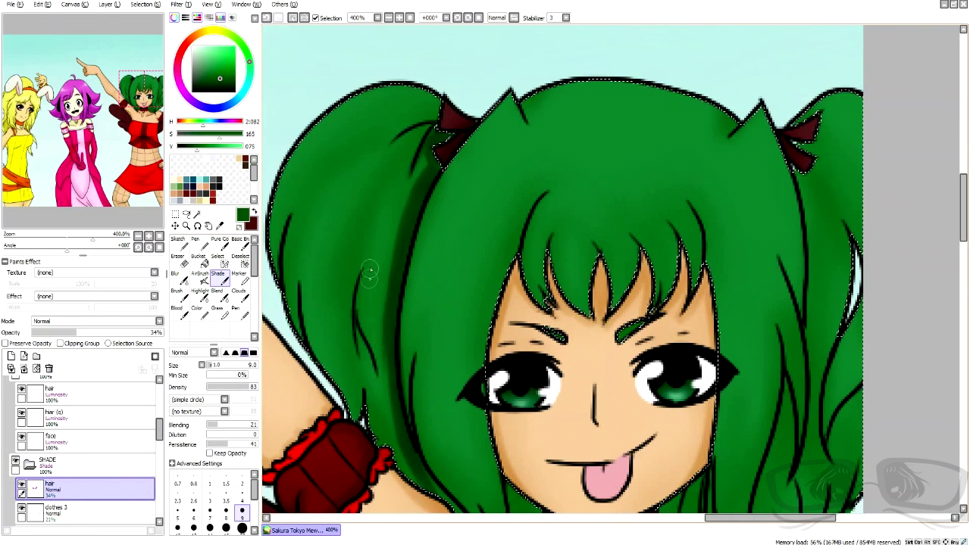
pyautogui.moveTo(370, 270); pyautogui.dragTo(387, 395)
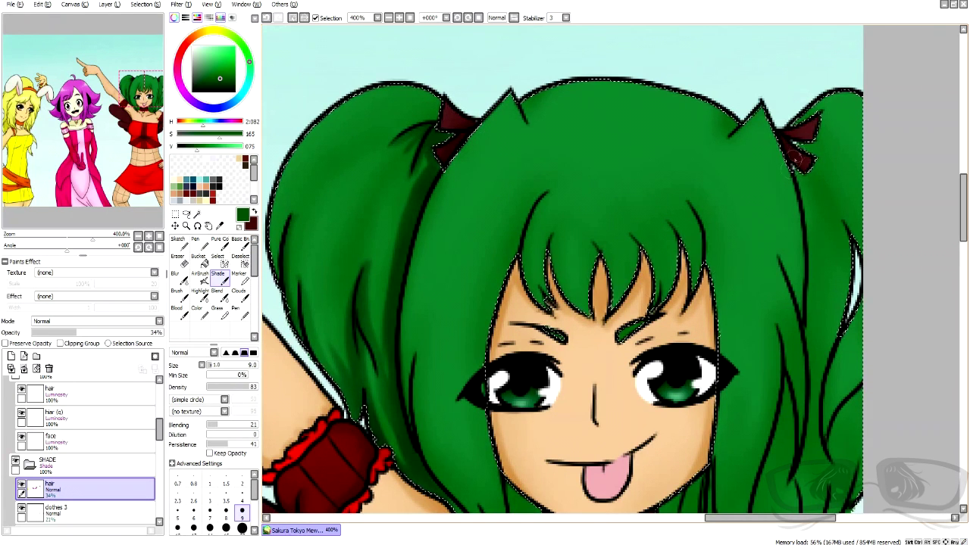
pyautogui.scroll(-2, 528, 88)
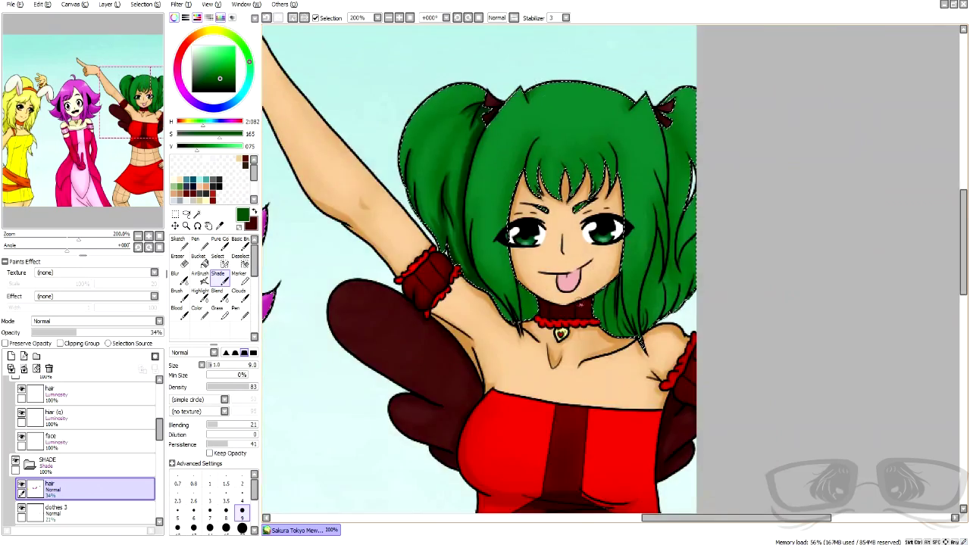
# - Paint dark green hard shadows on the side lock nearest the raised arm and on the hair behind both sides of the neck
pyautogui.scroll(2, 519, 237)
pyautogui.moveTo(436, 201)
pyautogui.mouseDown()
pyautogui.moveTo(427, 222)
pyautogui.moveTo(440, 298)
pyautogui.moveTo(487, 356)
pyautogui.mouseUp()
pyautogui.moveTo(501, 312); pyautogui.dragTo(509, 336)
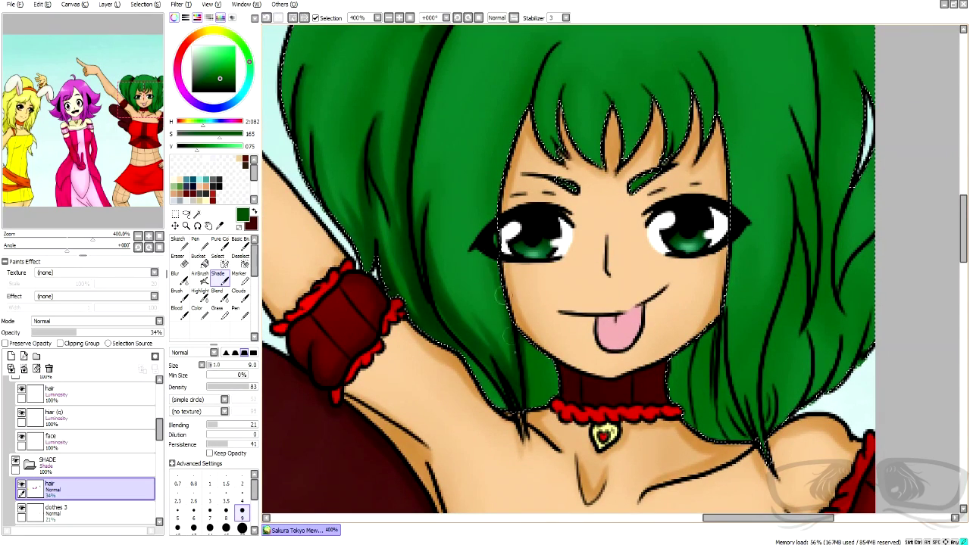
pyautogui.moveTo(428, 249); pyautogui.dragTo(480, 382)
pyautogui.moveTo(532, 347); pyautogui.dragTo(544, 405)
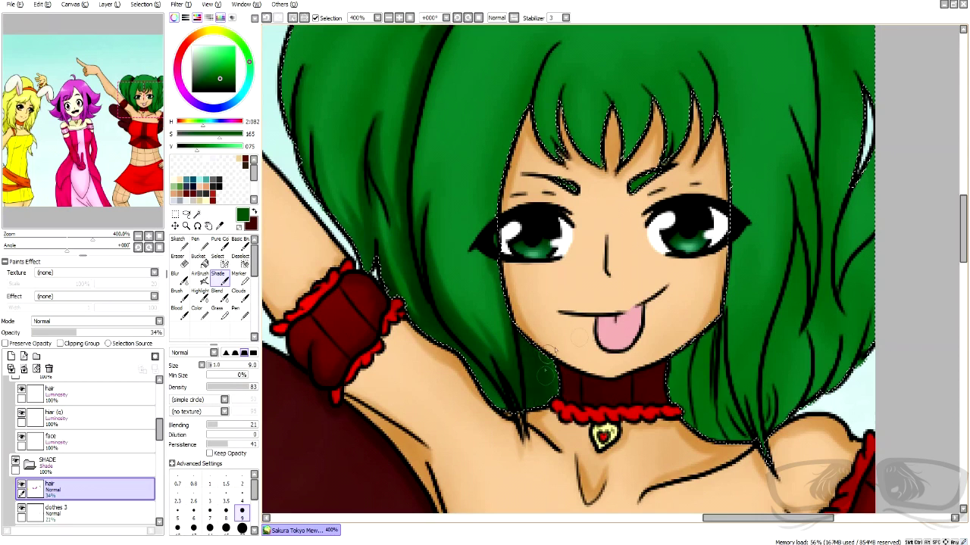
pyautogui.moveTo(670, 344); pyautogui.dragTo(683, 430)
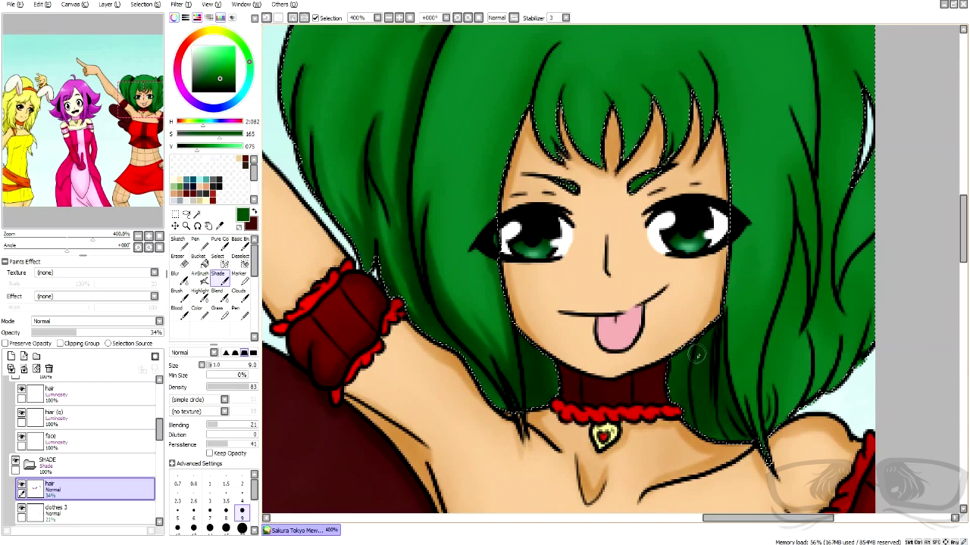
# - Shade the face-side lock and the lower pigtail strands nearest the canvas edge with dark green hard shadows
pyautogui.moveTo(746, 518); pyautogui.dragTo(759, 518)
pyautogui.moveTo(727, 216); pyautogui.dragTo(694, 425)
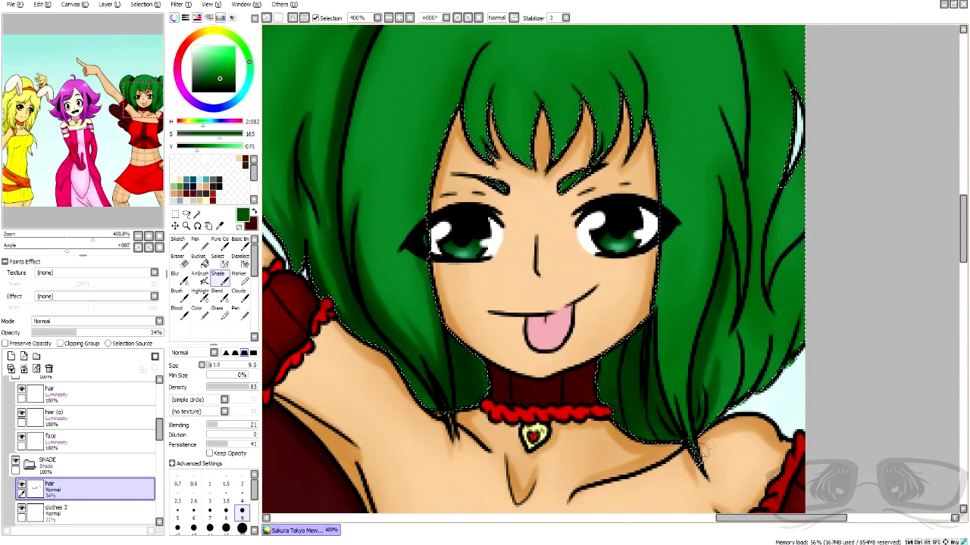
pyautogui.moveTo(739, 338); pyautogui.dragTo(730, 397)
pyautogui.moveTo(766, 323); pyautogui.dragTo(746, 400)
pyautogui.moveTo(783, 203); pyautogui.dragTo(765, 292)
pyautogui.moveTo(800, 238); pyautogui.dragTo(783, 320)
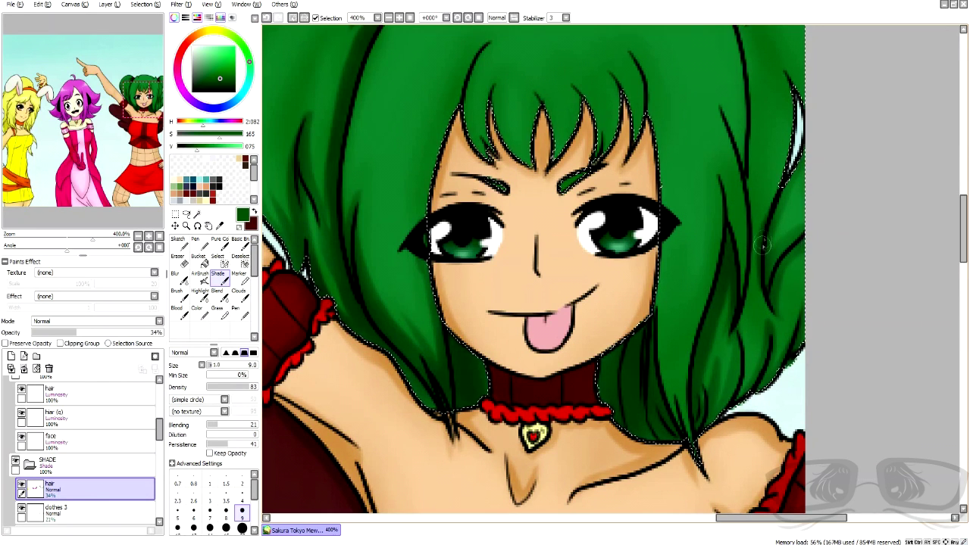
# - Add dark green hard shadows to the long strands beside the cheek on the canvas-edge side of the face
pyautogui.moveTo(963, 219); pyautogui.dragTo(963, 209)
pyautogui.moveTo(665, 322); pyautogui.dragTo(667, 463)
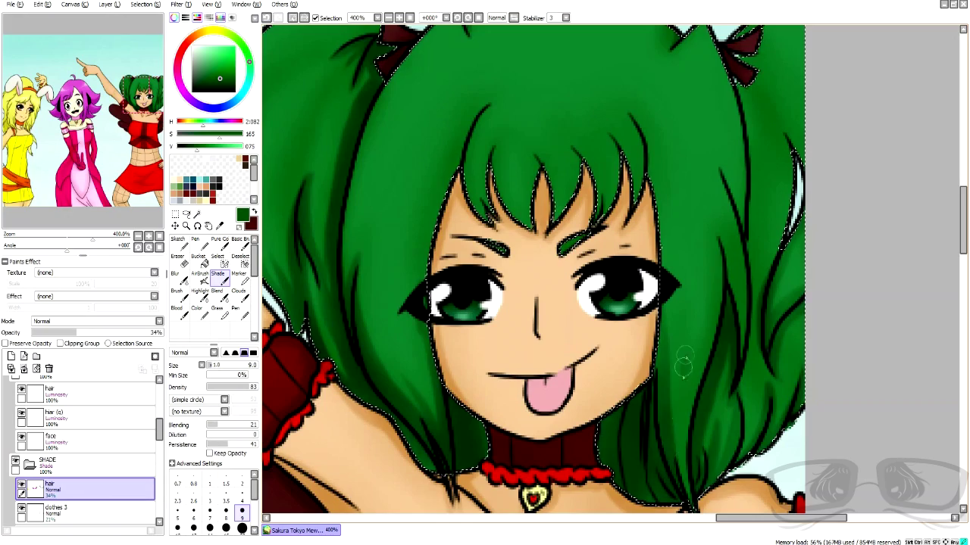
pyautogui.moveTo(690, 352); pyautogui.dragTo(676, 464)
pyautogui.moveTo(712, 341); pyautogui.dragTo(688, 439)
pyautogui.moveTo(731, 267)
pyautogui.mouseDown()
pyautogui.moveTo(745, 350)
pyautogui.moveTo(742, 326)
pyautogui.mouseUp()
# - Paint dark green hard shadows on the fringe strands and beneath the ribbon of the pigtail nearest the canvas edge
pyautogui.scroll(-4, 741, 270)
pyautogui.scroll(5, 748, 270)
pyautogui.scroll(2, 812, 286)
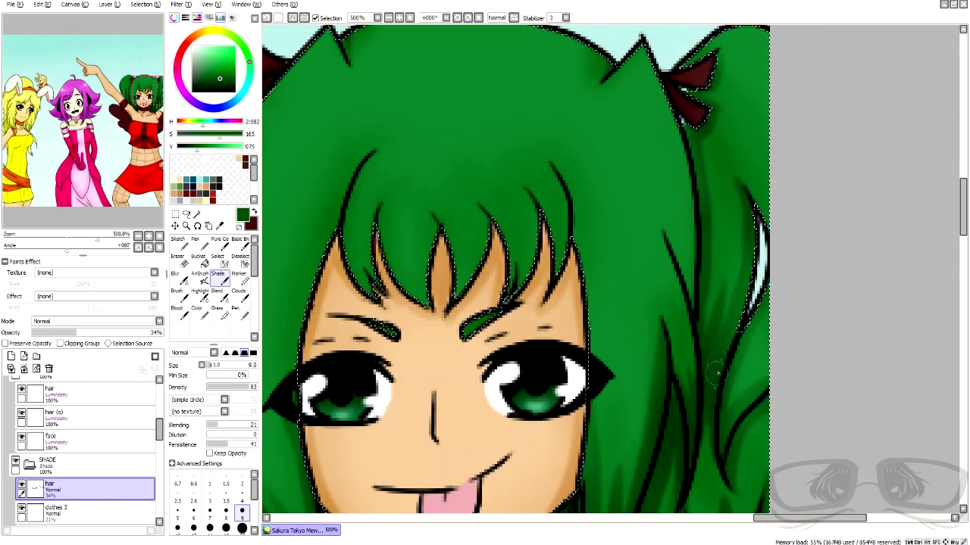
pyautogui.scroll(-5, 704, 177)
pyautogui.scroll(-5, 816, 152)
pyautogui.scroll(5, 722, 132)
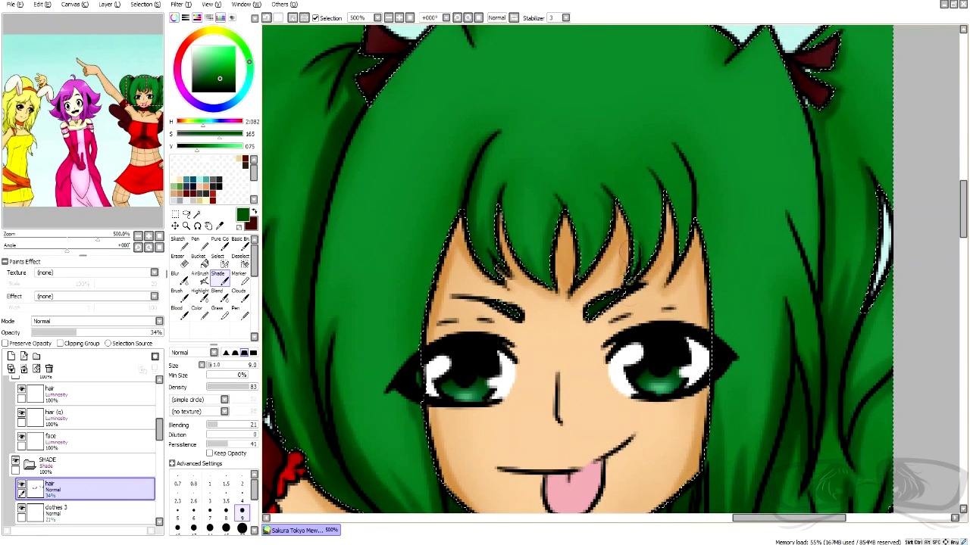
pyautogui.scroll(-4, 690, 219)
pyautogui.scroll(-2, 714, 222)
pyautogui.scroll(4, 666, 212)
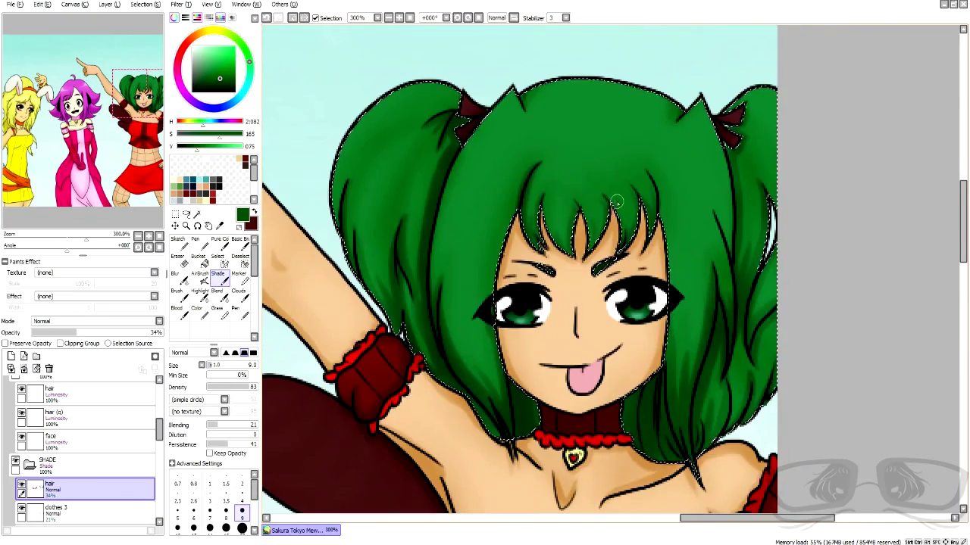
# - Airbrush soft light green highlights on the green crown and pigtails at size 20 on "hiar (g)", and blur them at size 25
pyautogui.scroll(-2, 578, 141)
pyautogui.click(72, 415)
pyautogui.moveTo(219, 70); pyautogui.dragTo(206, 59)
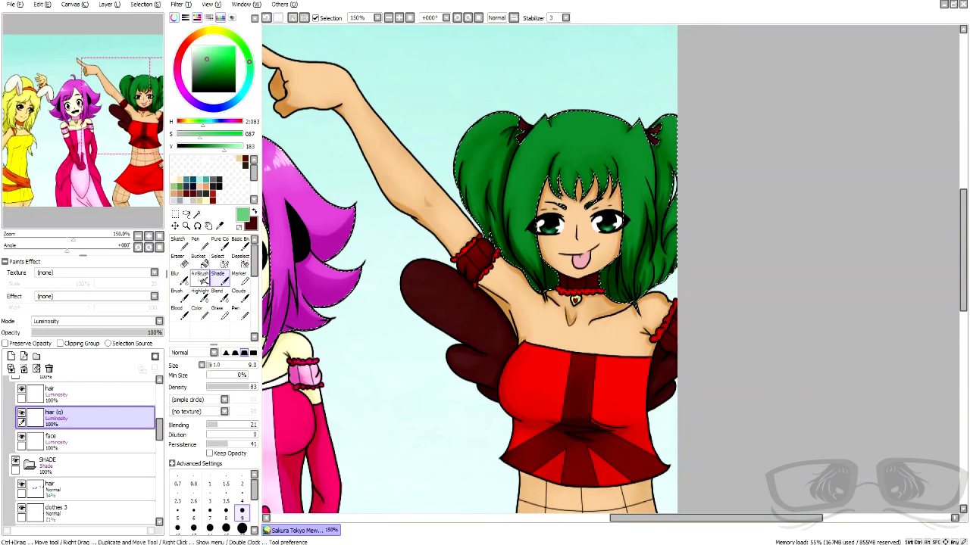
pyautogui.click(200, 274)
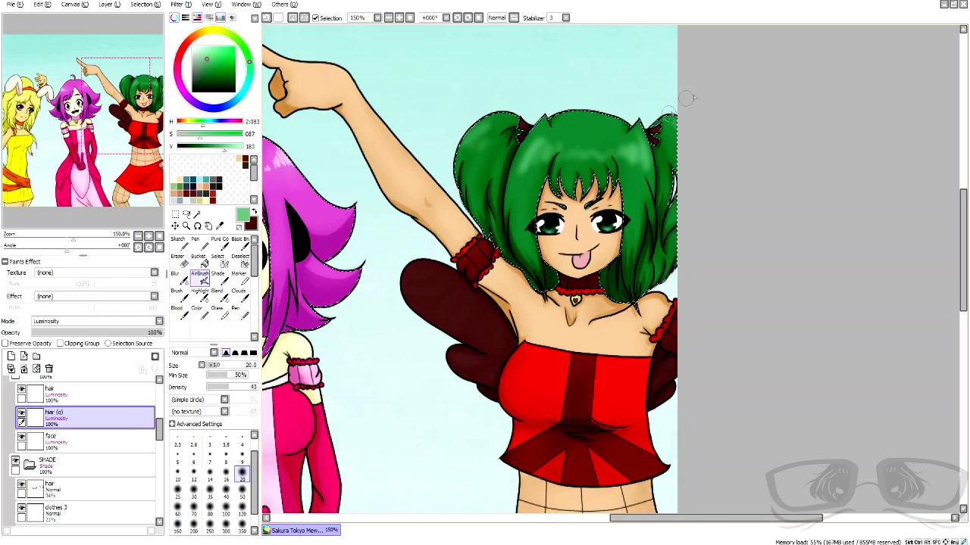
pyautogui.scroll(2, 684, 96)
pyautogui.click(175, 274)
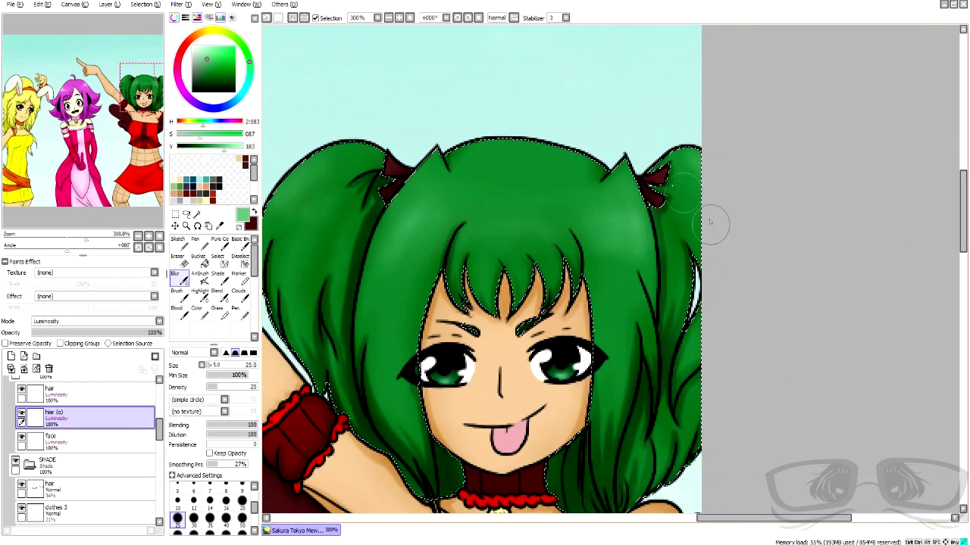
# - Pen light green highlight streaks on the raised-arm-side pigtail at size 6
pyautogui.click(195, 241)
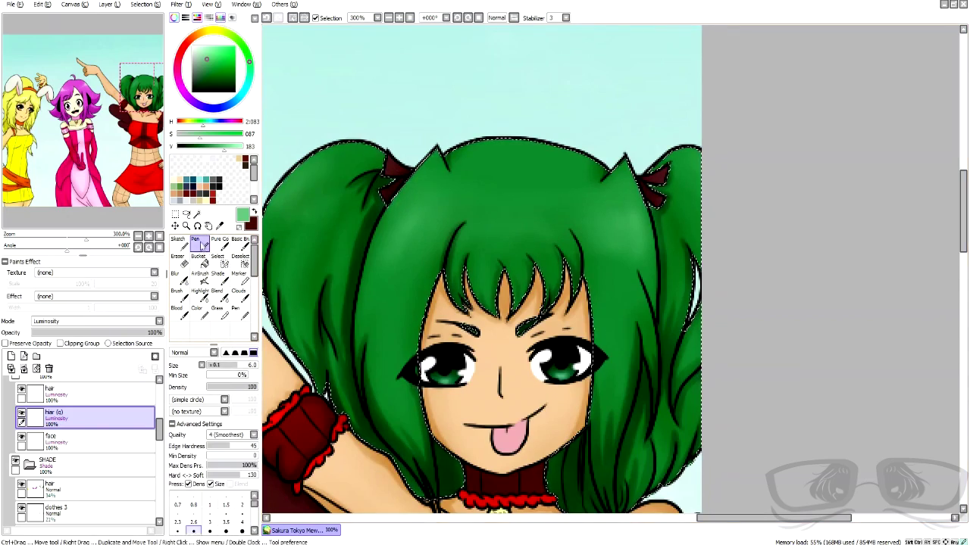
pyautogui.scroll(-1, 263, 140)
pyautogui.scroll(3, 263, 140)
pyautogui.moveTo(522, 166)
pyautogui.mouseDown()
pyautogui.moveTo(485, 186)
pyautogui.moveTo(400, 282)
pyautogui.mouseUp()
pyautogui.moveTo(497, 188); pyautogui.dragTo(434, 280)
pyautogui.moveTo(497, 210); pyautogui.dragTo(460, 271)
pyautogui.moveTo(498, 235)
pyautogui.mouseDown()
pyautogui.moveTo(482, 267)
pyautogui.moveTo(496, 272)
pyautogui.mouseUp()
# - Pen light green zigzag highlights on the crown and above the start of the fringe, redoing two unwanted strokes
pyautogui.press('Right')
pyautogui.moveTo(599, 241); pyautogui.dragTo(521, 389)
pyautogui.moveTo(587, 265); pyautogui.dragTo(552, 351)
pyautogui.moveTo(605, 279); pyautogui.dragTo(566, 339)
pyautogui.moveTo(592, 304)
pyautogui.mouseDown()
pyautogui.moveTo(579, 332)
pyautogui.moveTo(600, 337)
pyautogui.mouseUp()
pyautogui.moveTo(620, 310); pyautogui.dragTo(610, 341)
pyautogui.hotkey('ctrl', 'z')
pyautogui.hotkey('ctrl', 'z')
pyautogui.moveTo(604, 299); pyautogui.dragTo(592, 336)
pyautogui.moveTo(614, 309)
pyautogui.mouseDown()
pyautogui.moveTo(606, 335)
pyautogui.moveTo(640, 357)
pyautogui.mouseUp()
# - Add short light green highlight dashes across the hair above the fringe
pyautogui.moveTo(656, 334)
pyautogui.mouseDown()
pyautogui.moveTo(651, 358)
pyautogui.moveTo(676, 360)
pyautogui.mouseUp()
pyautogui.moveTo(685, 338); pyautogui.dragTo(688, 361)
pyautogui.moveTo(728, 344); pyautogui.dragTo(737, 358)
pyautogui.moveTo(776, 519); pyautogui.dragTo(792, 519)
pyautogui.moveTo(671, 346); pyautogui.dragTo(676, 355)
pyautogui.moveTo(717, 326); pyautogui.dragTo(732, 348)
pyautogui.moveTo(811, 518); pyautogui.dragTo(805, 519)
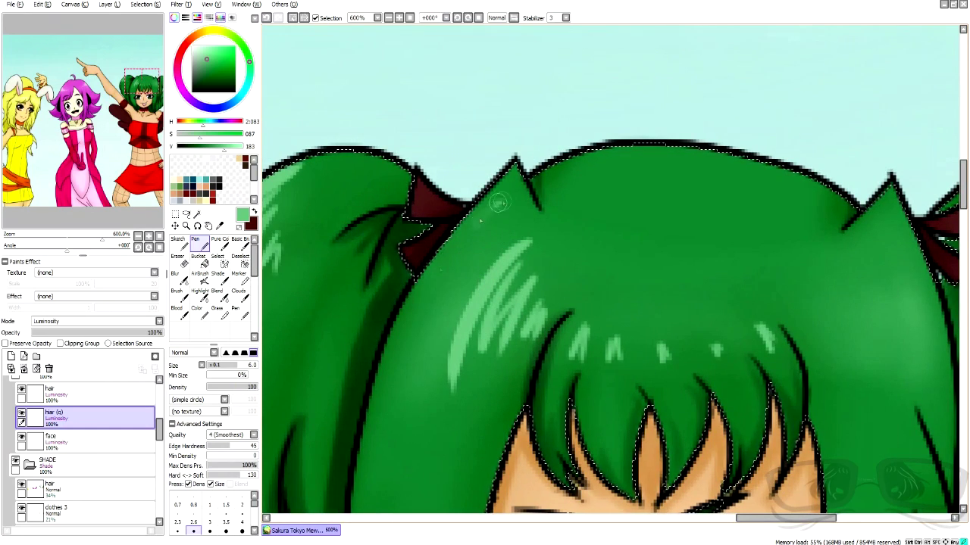
# - Extend the light green zigzag highlights on the crown's raised-arm side out to the hair outline at size 6, comparing with and without them
pyautogui.click(268, 17)
pyautogui.click(268, 18)
pyautogui.moveTo(495, 195); pyautogui.dragTo(385, 366)
pyautogui.moveTo(464, 244); pyautogui.dragTo(434, 367)
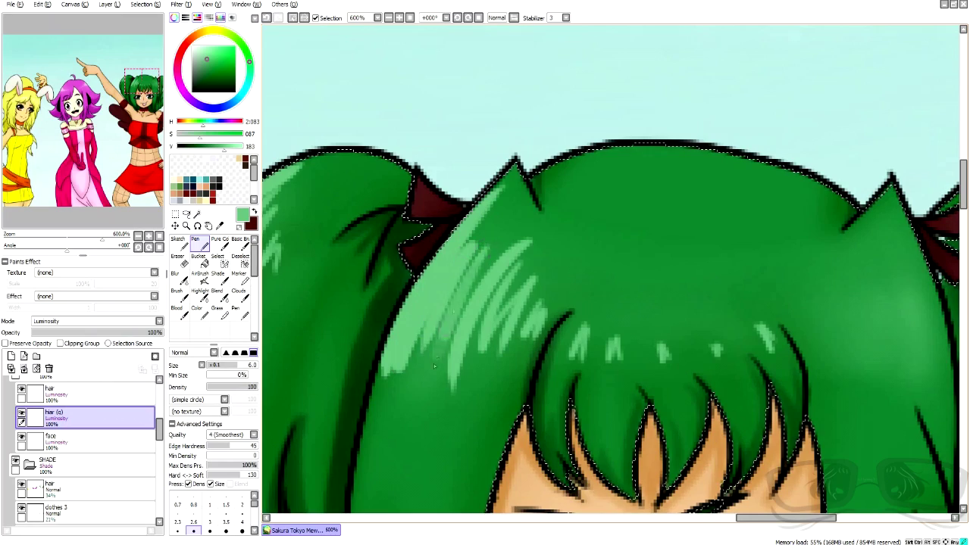
pyautogui.scroll(-6, 716, 484)
pyautogui.scroll(5, 741, 447)
pyautogui.click(267, 20)
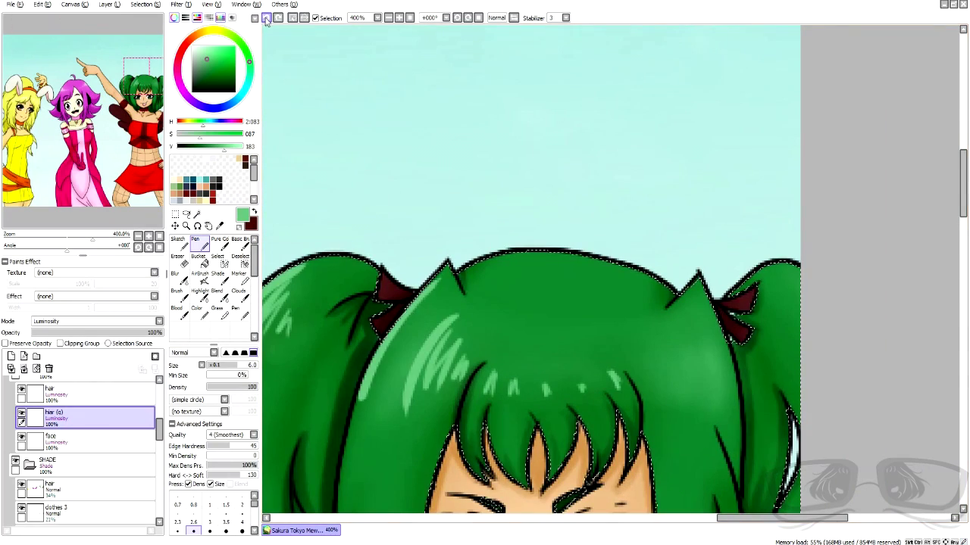
pyautogui.click(280, 20)
pyautogui.click(279, 19)
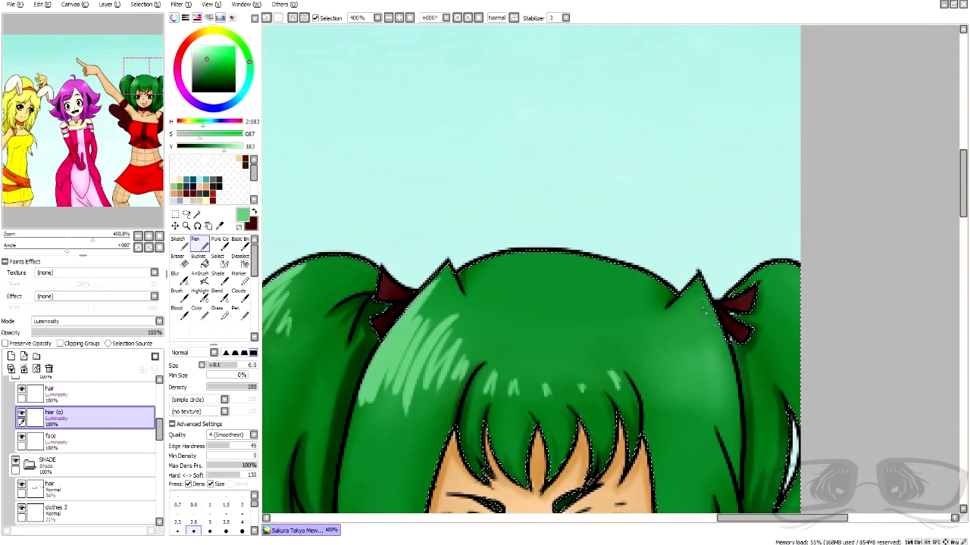
# - Pen light green zigzag highlights on the crown's side away from the raised arm, with short dashes toward the fringe, redoing unwanted strokes
pyautogui.hotkey('ctrl', 'z')
pyautogui.hotkey('ctrl', 'z')
pyautogui.hotkey('ctrl', 'z')
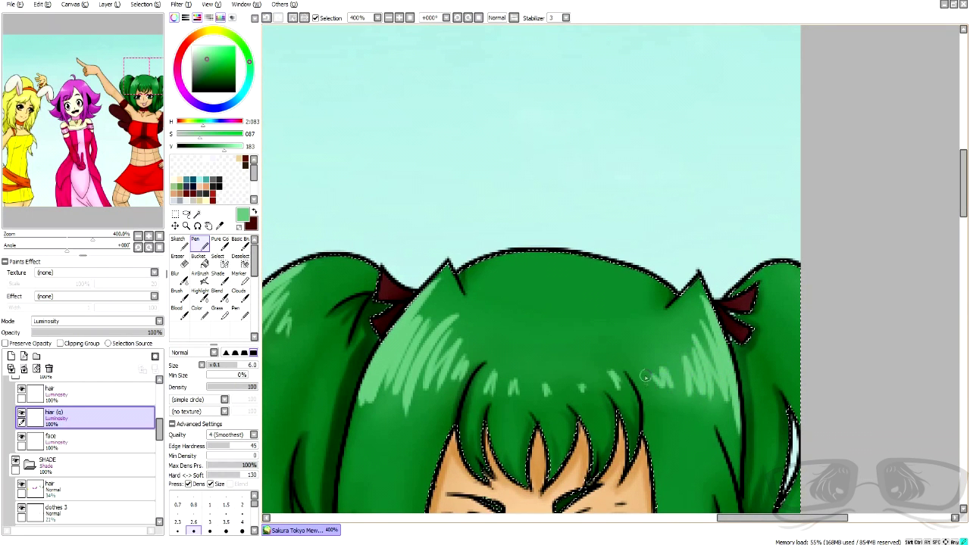
# - Try erasing one of the short highlight dashes above the middle of the fringe at size 3.5, and undo it
pyautogui.scroll(-5, 646, 376)
pyautogui.scroll(6, 672, 359)
pyautogui.press('e')
pyautogui.moveTo(357, 385); pyautogui.dragTo(363, 406)
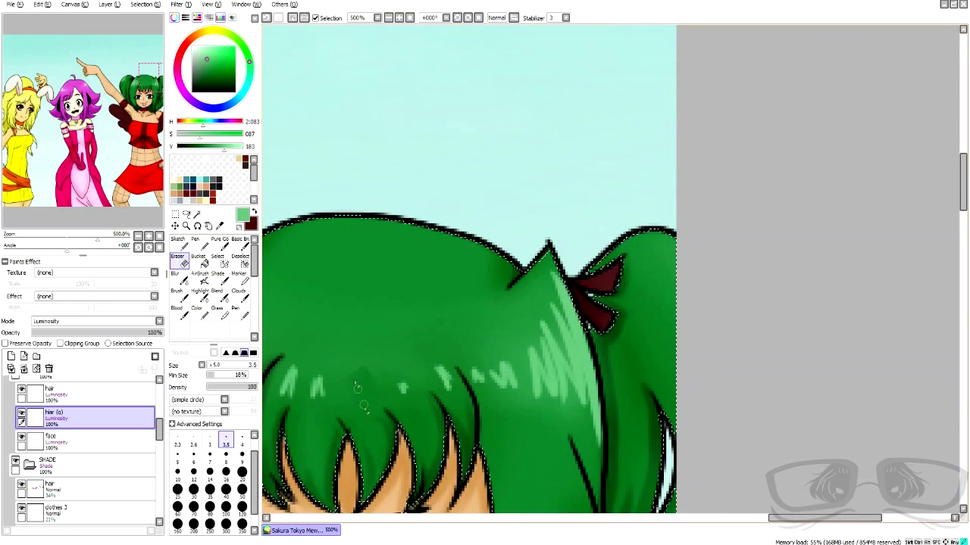
pyautogui.click(266, 18)
# - Pen light green highlight streaks at size 6 on top of the pigtail at the canvas edge, beside the dark red ribbon
pyautogui.moveTo(547, 222); pyautogui.dragTo(466, 223)
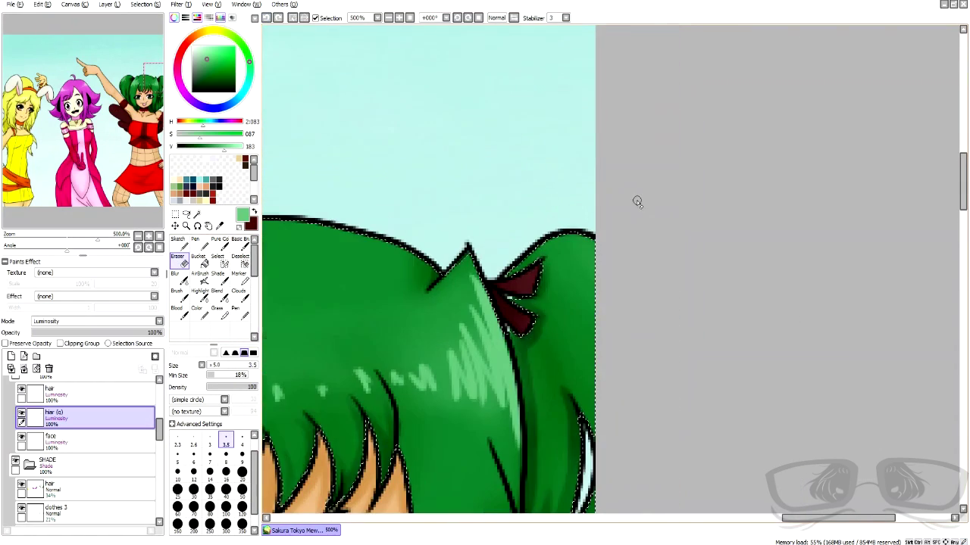
pyautogui.click(200, 244)
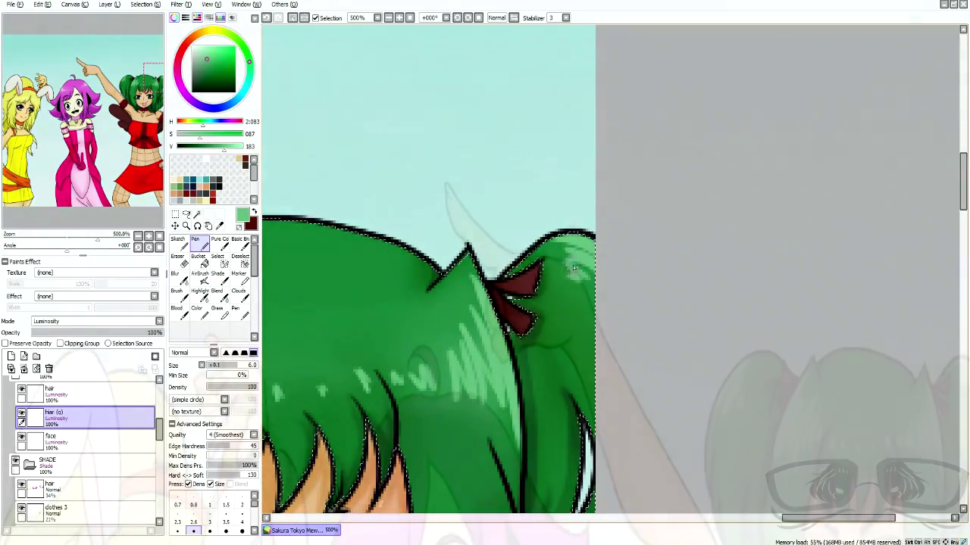